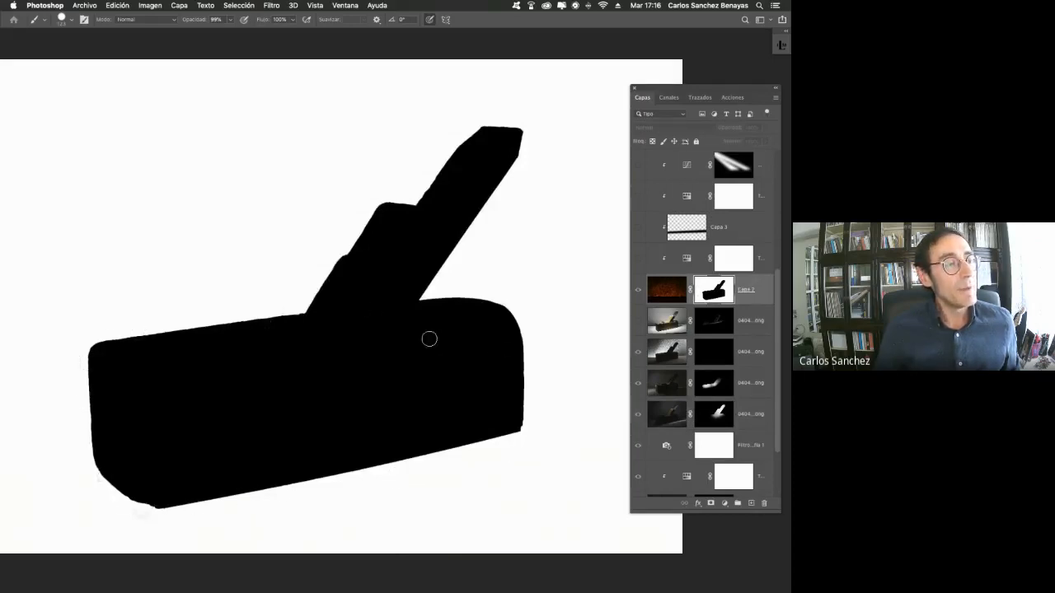
# Return from the mask view to the composite, then show Capa 3 with its clipped adjustment layer and the wooden-floor layer Capa 1
pyautogui.click(637, 292)
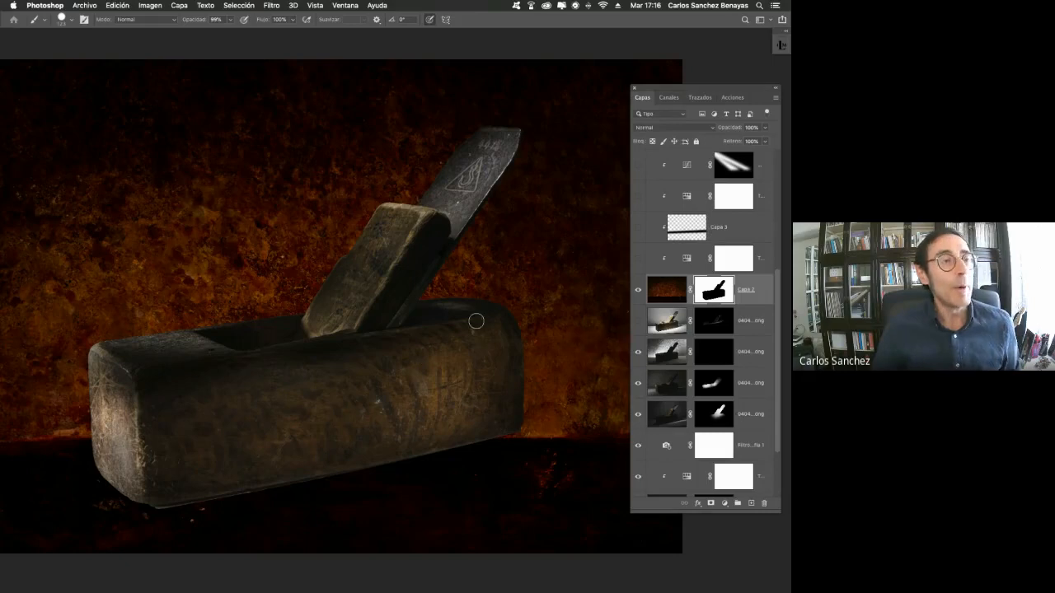
pyautogui.click(637, 228)
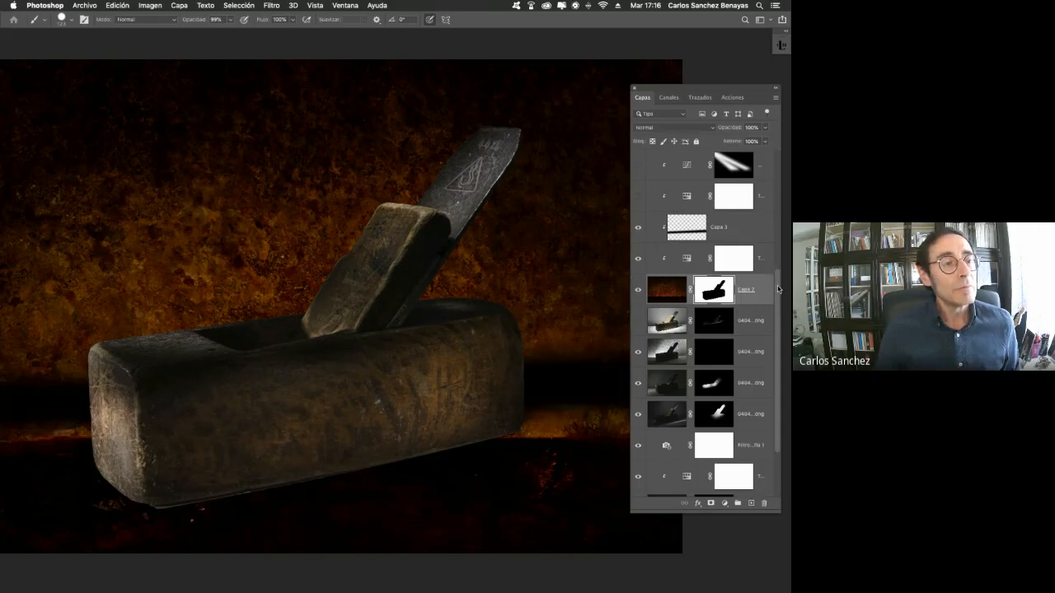
pyautogui.moveTo(778, 284); pyautogui.dragTo(778, 238)
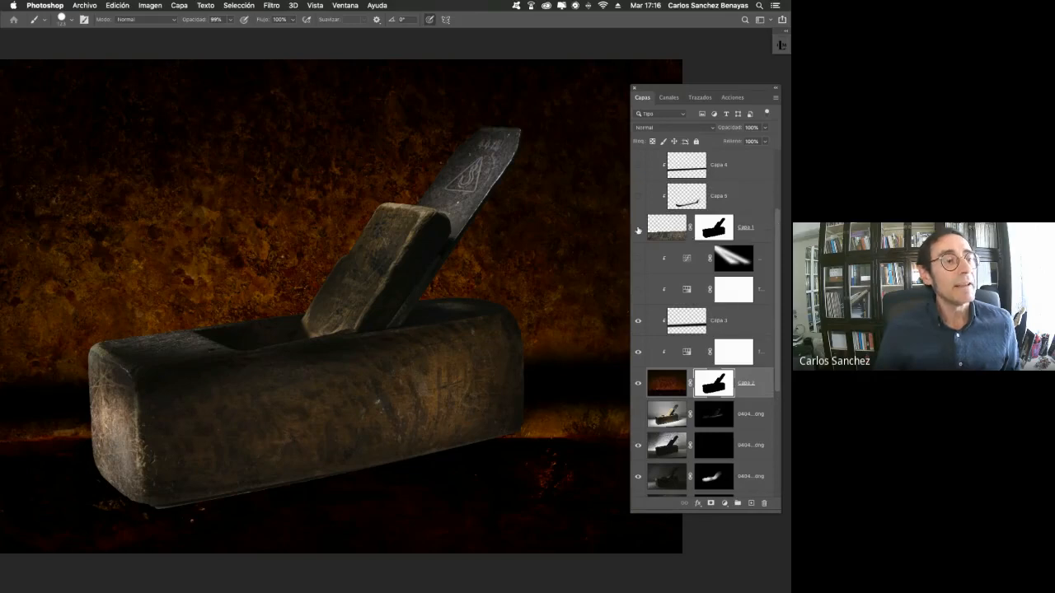
pyautogui.click(637, 228)
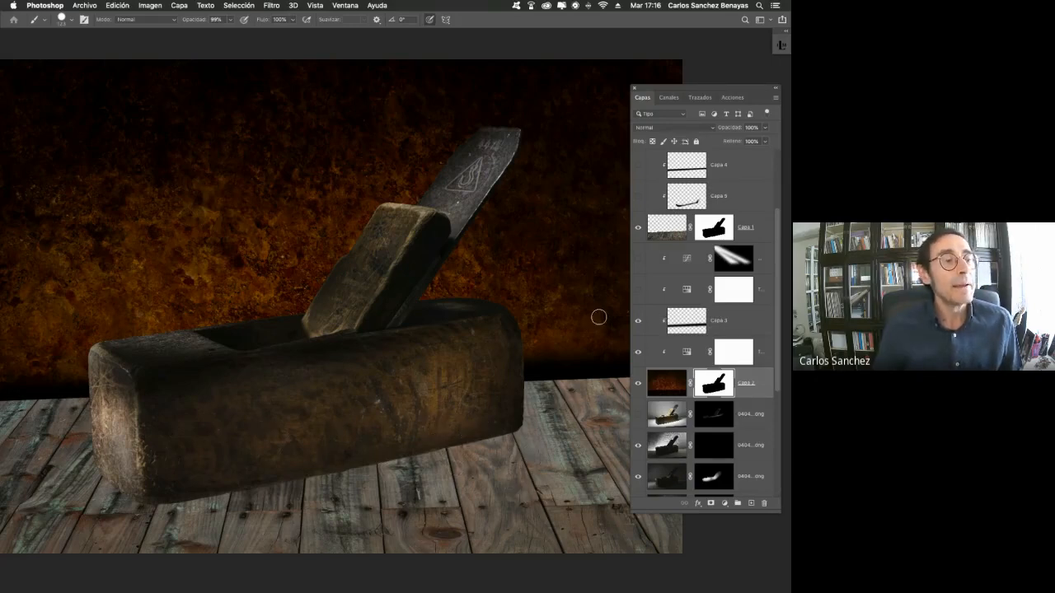
# Inspect the light-beam mask of the clipped curves layer below Capa 1 and leave that layer visible
pyautogui.click(637, 259)
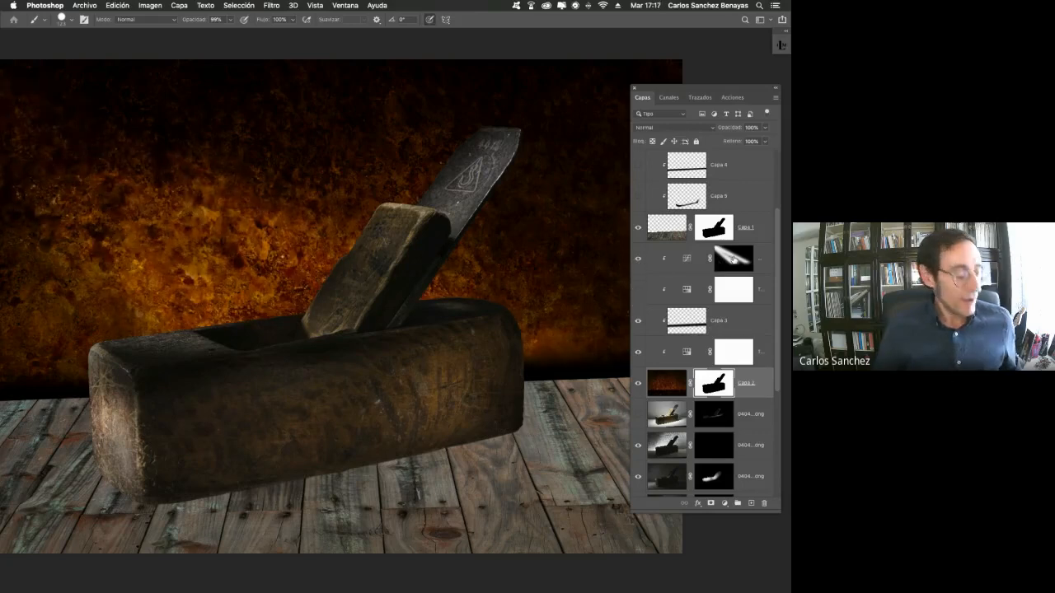
pyautogui.click(637, 259)
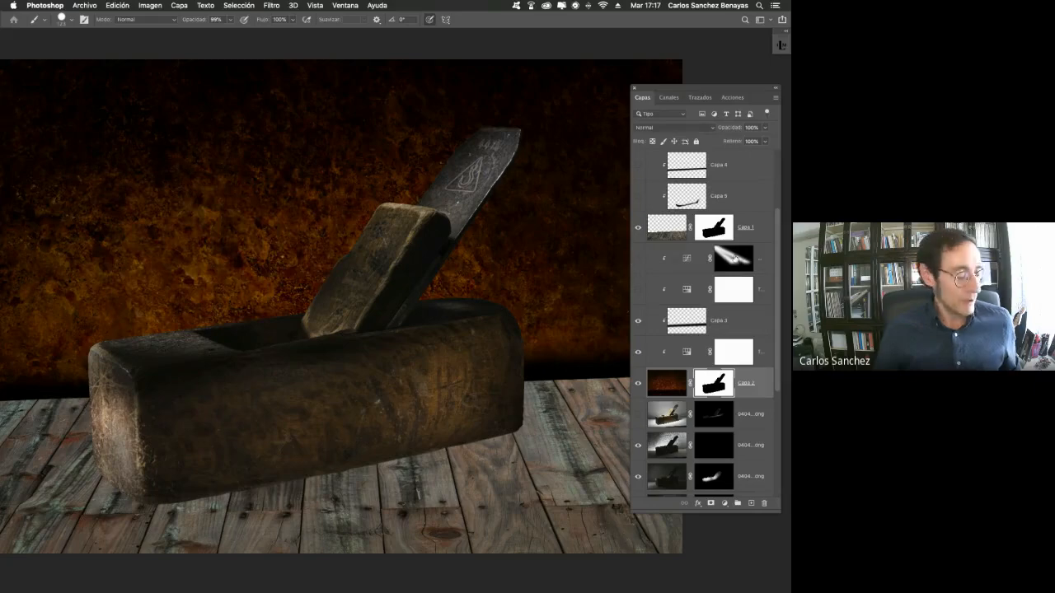
pyautogui.keyDown('alt'); pyautogui.click(731, 258); pyautogui.keyUp('alt')
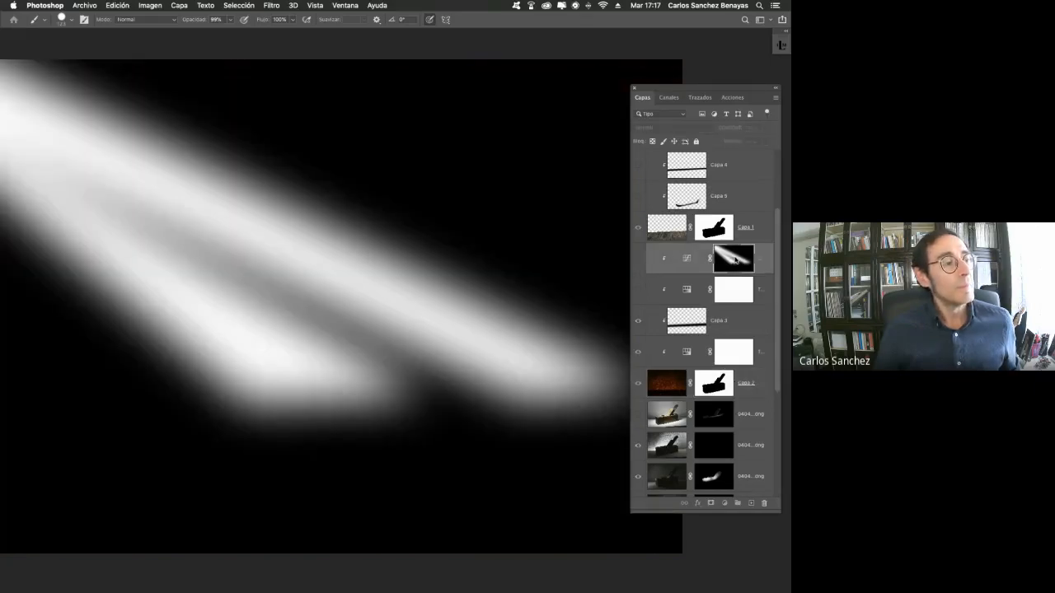
pyautogui.keyDown('alt'); pyautogui.click(734, 259); pyautogui.keyUp('alt')
pyautogui.click(637, 258)
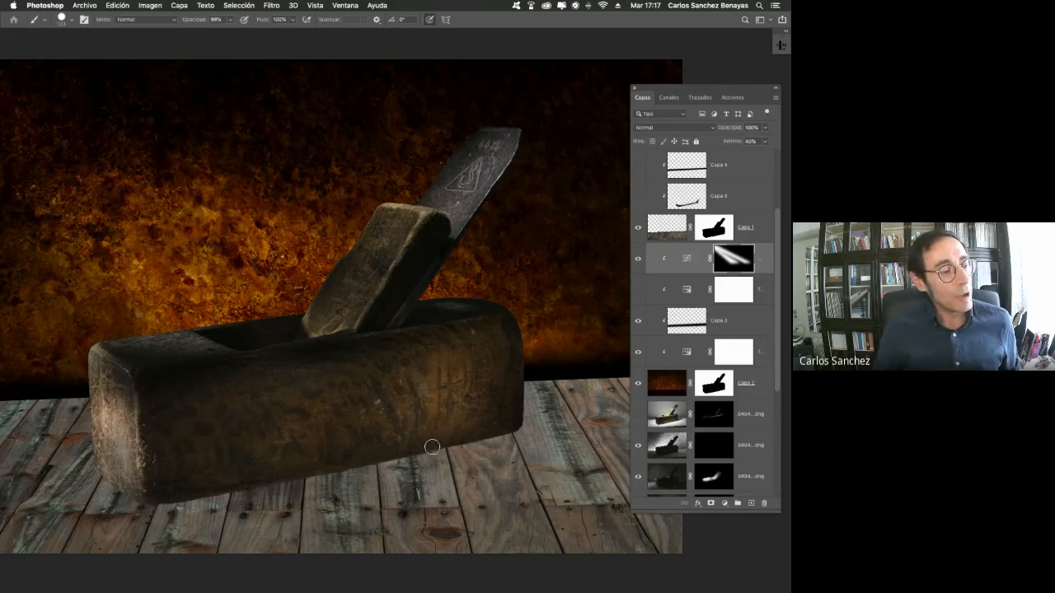
# Show the shadow layer Capa 5 above the wooden floor and select it
pyautogui.press('super+space')
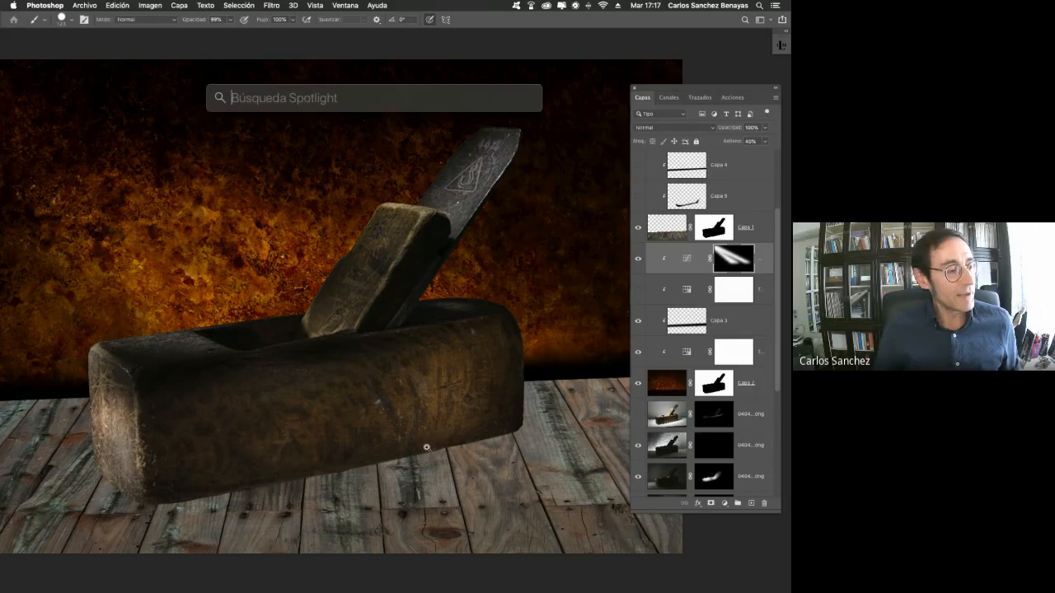
pyautogui.moveTo(429, 449)
pyautogui.mouseDown()
pyautogui.moveTo(509, 437)
pyautogui.moveTo(437, 446)
pyautogui.mouseUp()
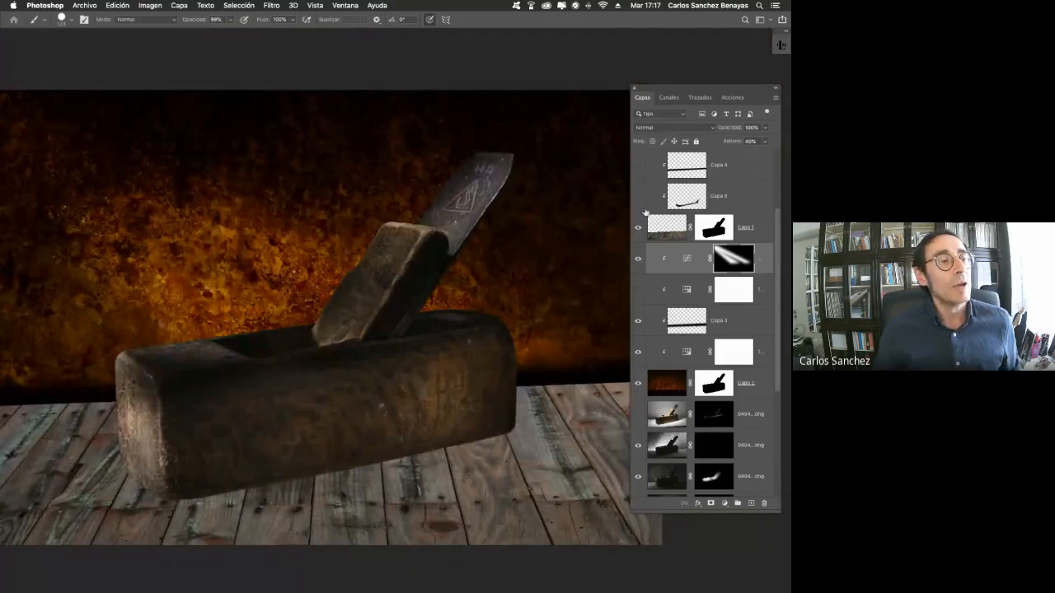
pyautogui.click(637, 198)
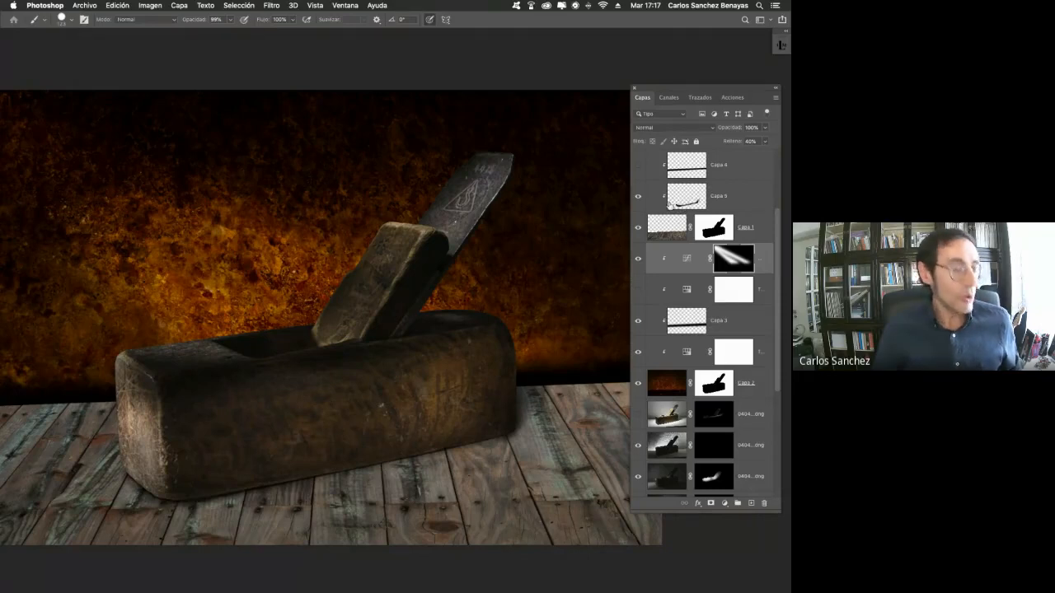
pyautogui.rightClick(637, 197)
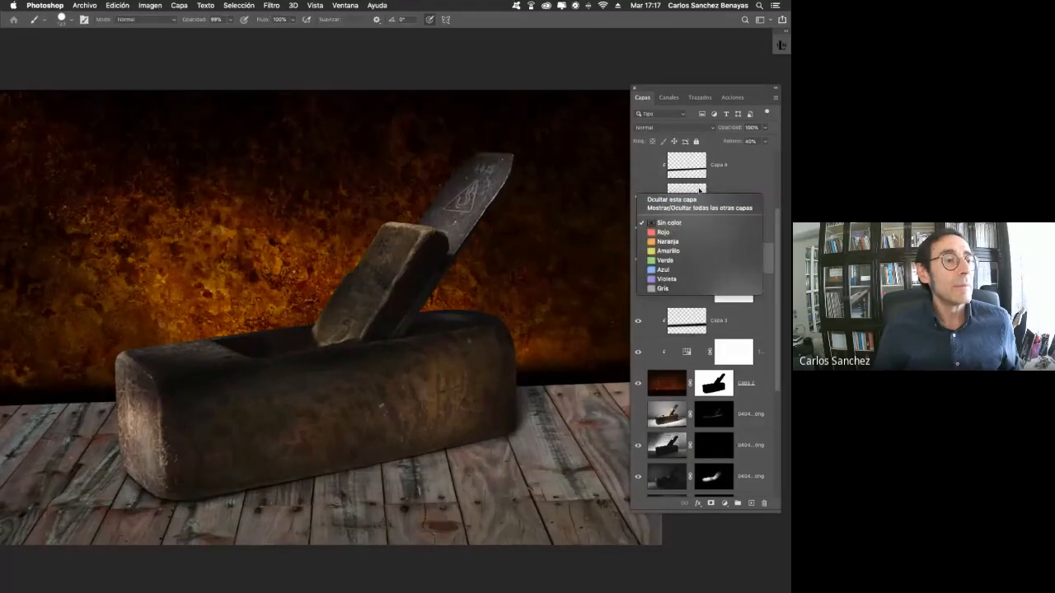
pyautogui.click(752, 193)
pyautogui.click(761, 187)
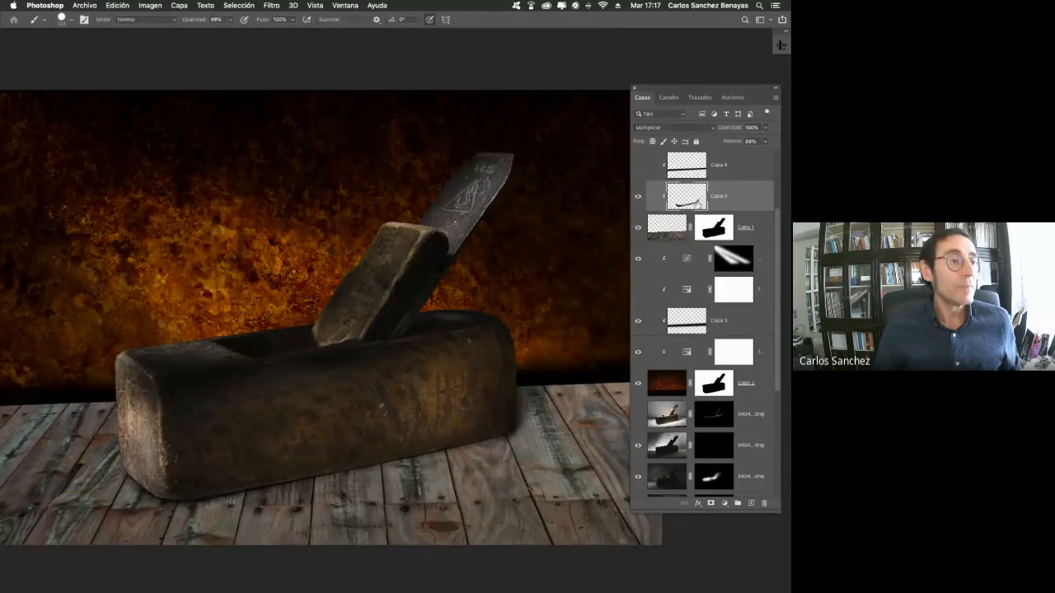
# Examine the plane's contact shadow on Capa 5, first isolated with the floor, then by comparing the composite with and without it
pyautogui.keyDown('alt'); pyautogui.click(637, 198); pyautogui.keyUp('alt')
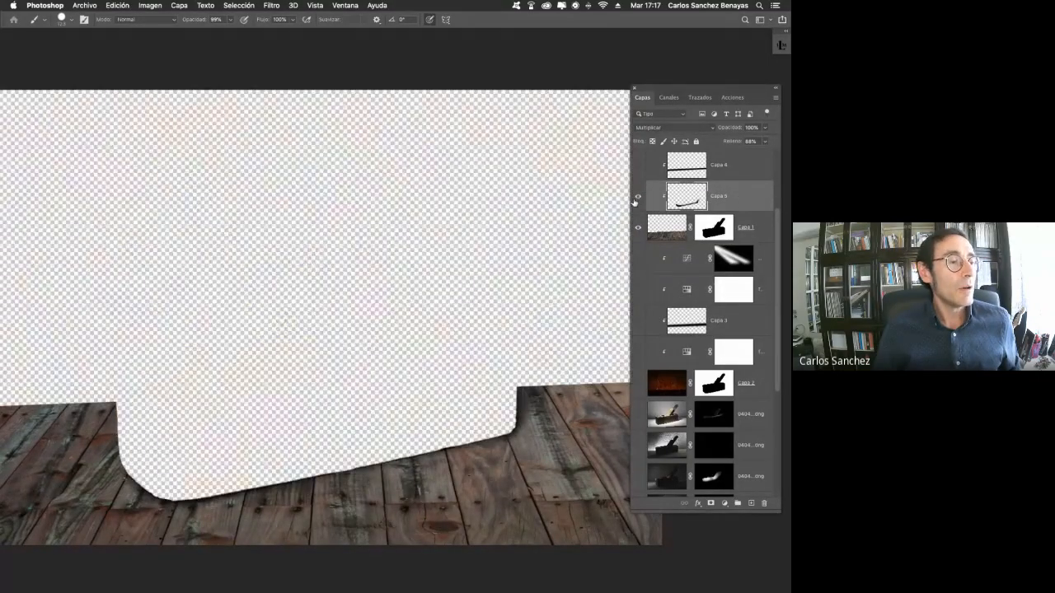
pyautogui.keyDown('alt'); pyautogui.click(637, 230); pyautogui.keyUp('alt')
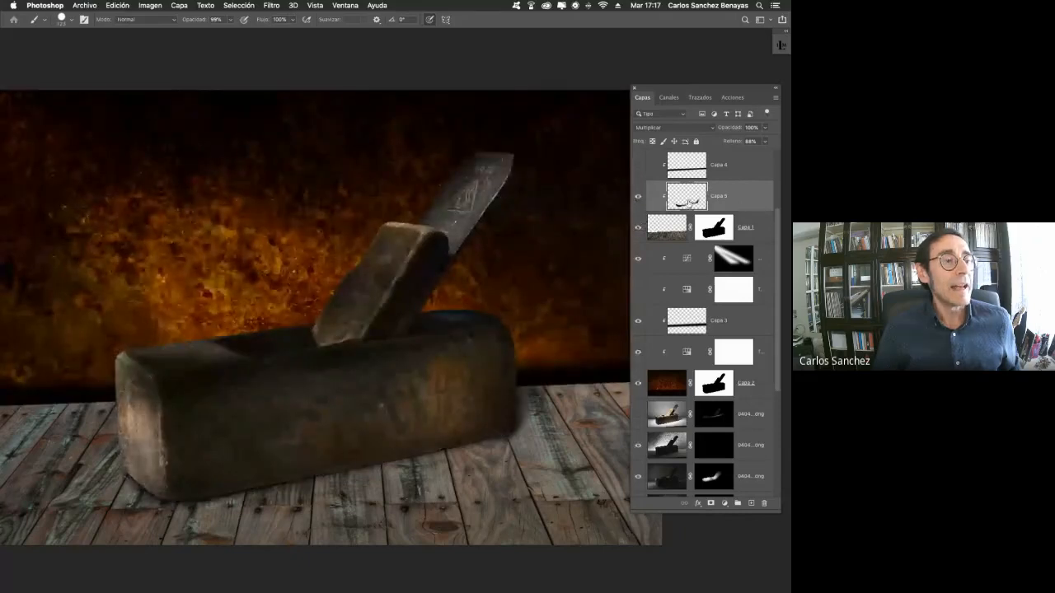
pyautogui.moveTo(695, 207); pyautogui.dragTo(651, 203)
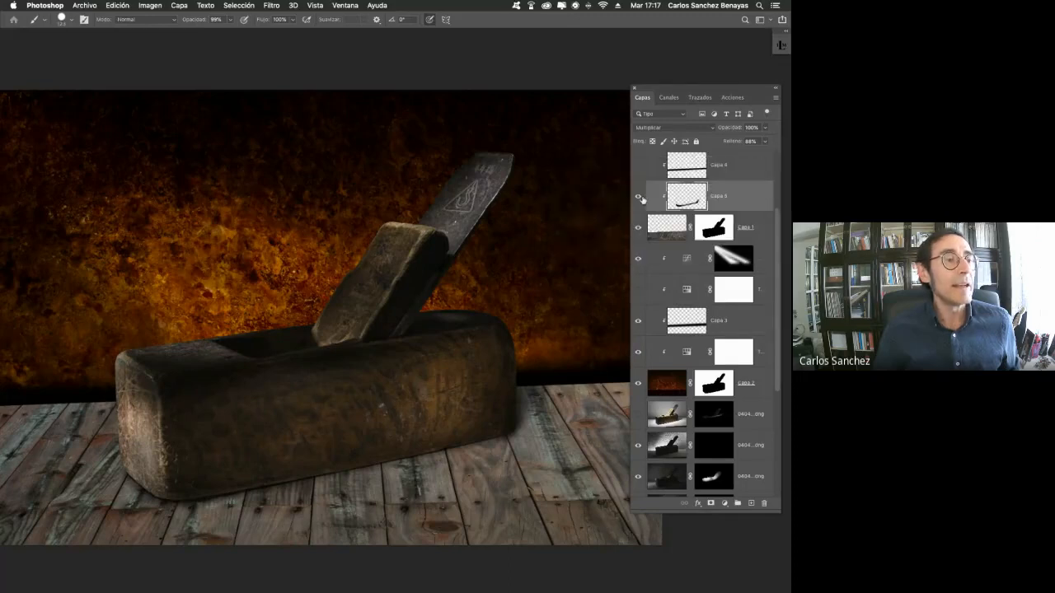
pyautogui.click(637, 198)
pyautogui.click(636, 198)
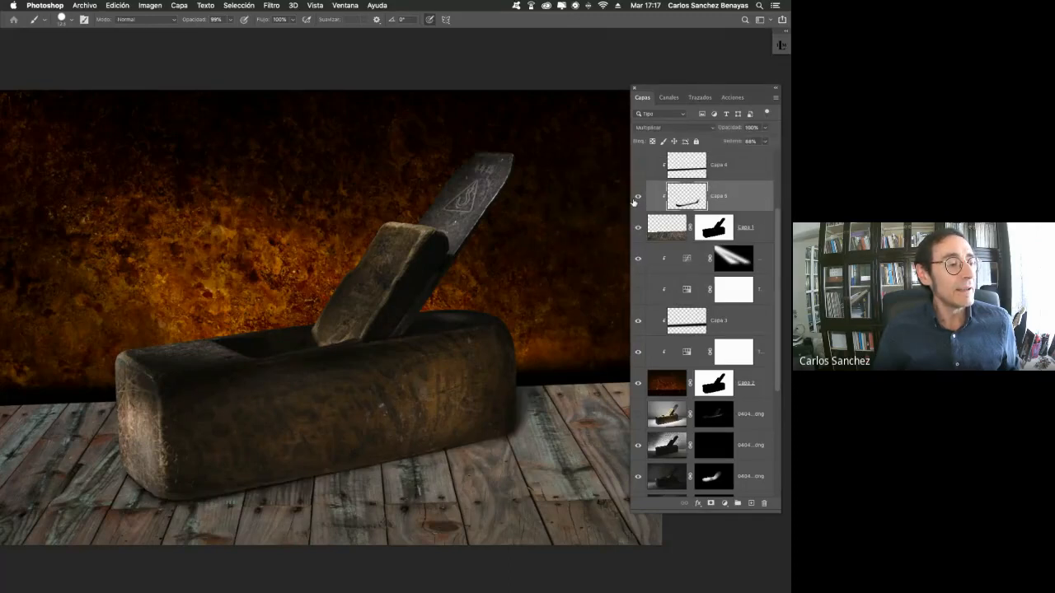
pyautogui.click(634, 203)
pyautogui.click(636, 201)
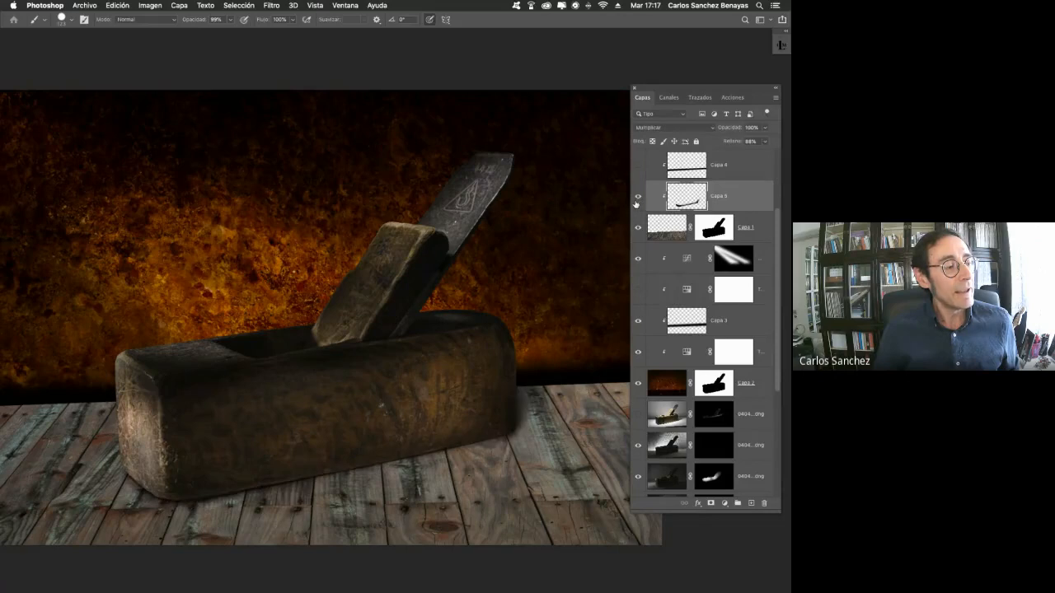
pyautogui.click(636, 203)
pyautogui.click(637, 200)
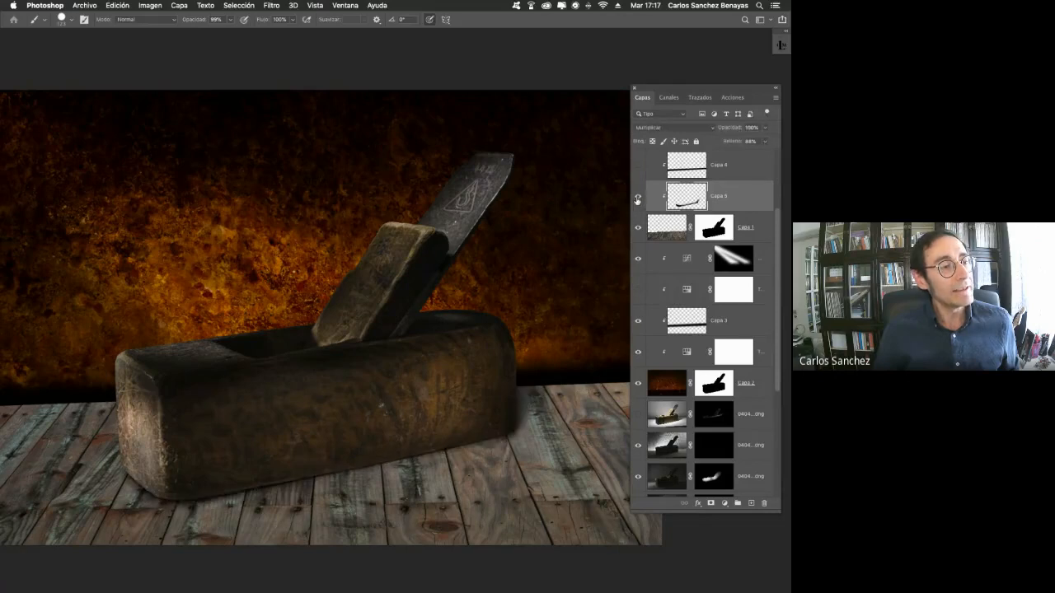
pyautogui.click(636, 201)
pyautogui.click(637, 201)
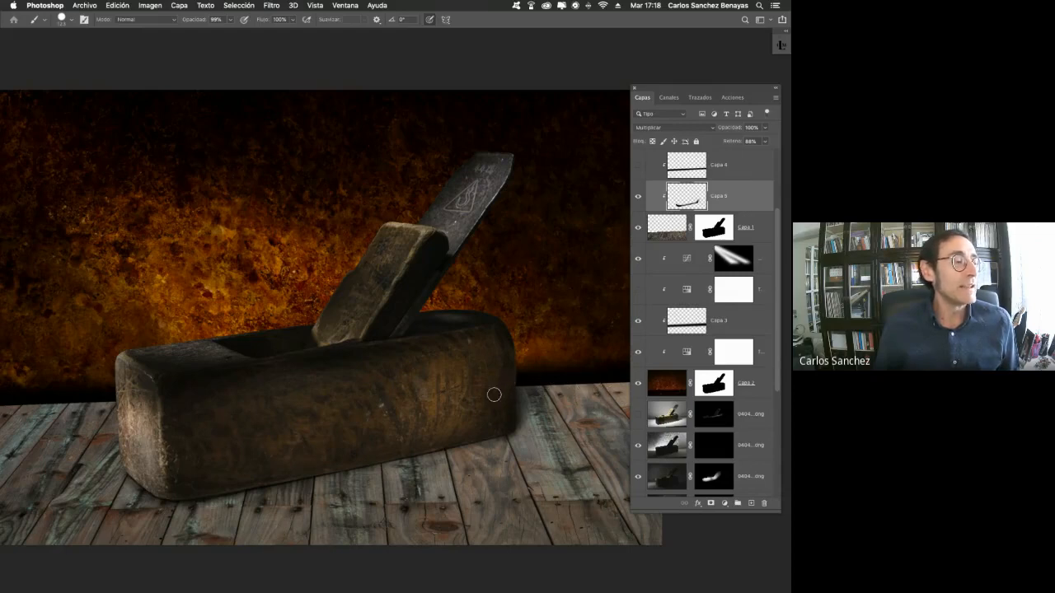
# Show the floor-edge shadow layer Capa 4, check it isolated with the floor, and show the hidden exposure layer directly beneath Capa 2
pyautogui.click(637, 166)
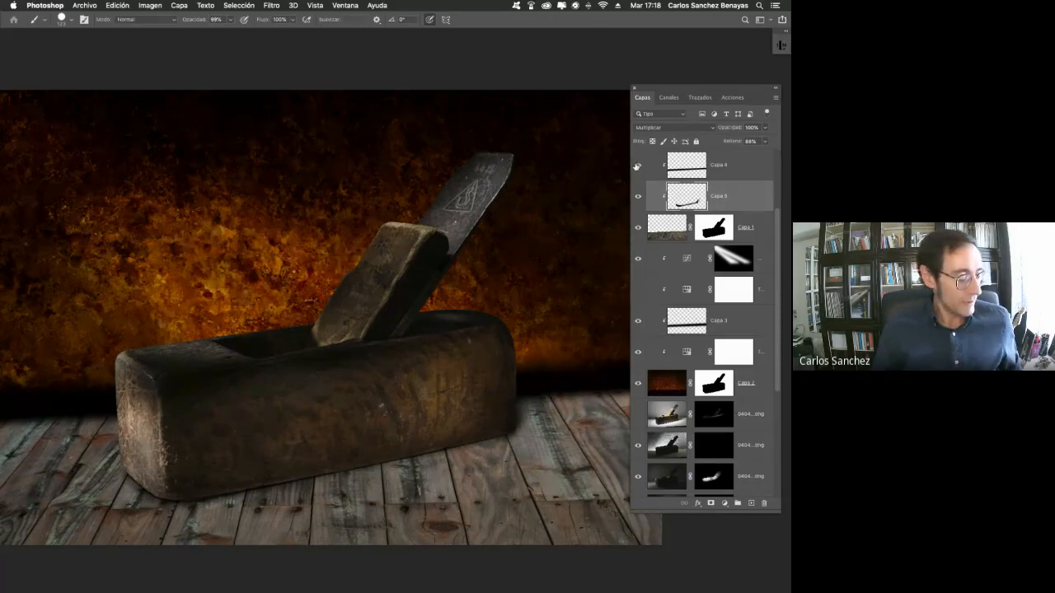
pyautogui.keyDown('alt'); pyautogui.click(637, 166); pyautogui.keyUp('alt')
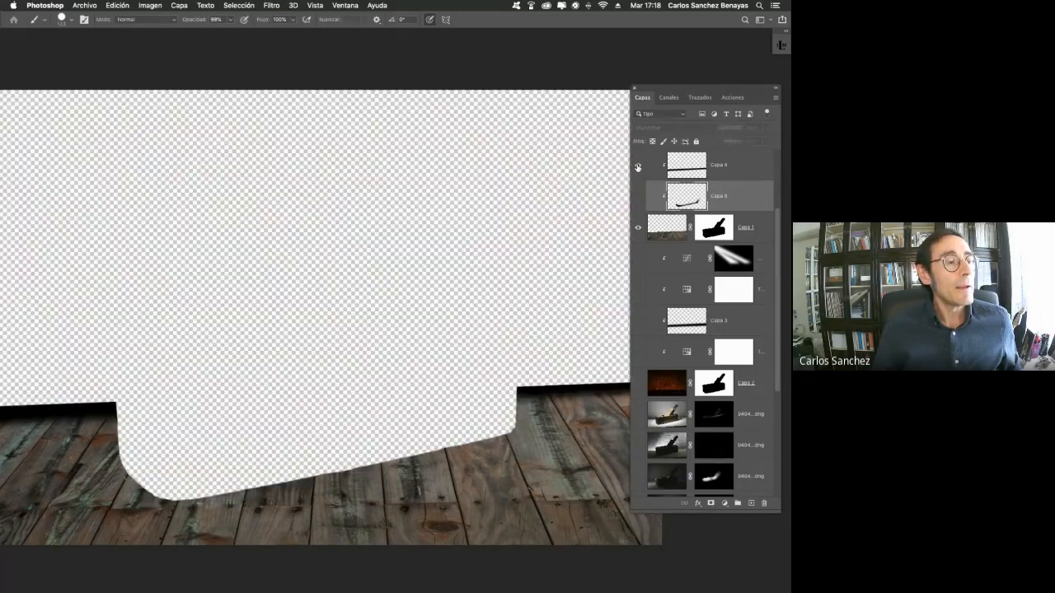
pyautogui.keyDown('alt'); pyautogui.click(637, 167); pyautogui.keyUp('alt')
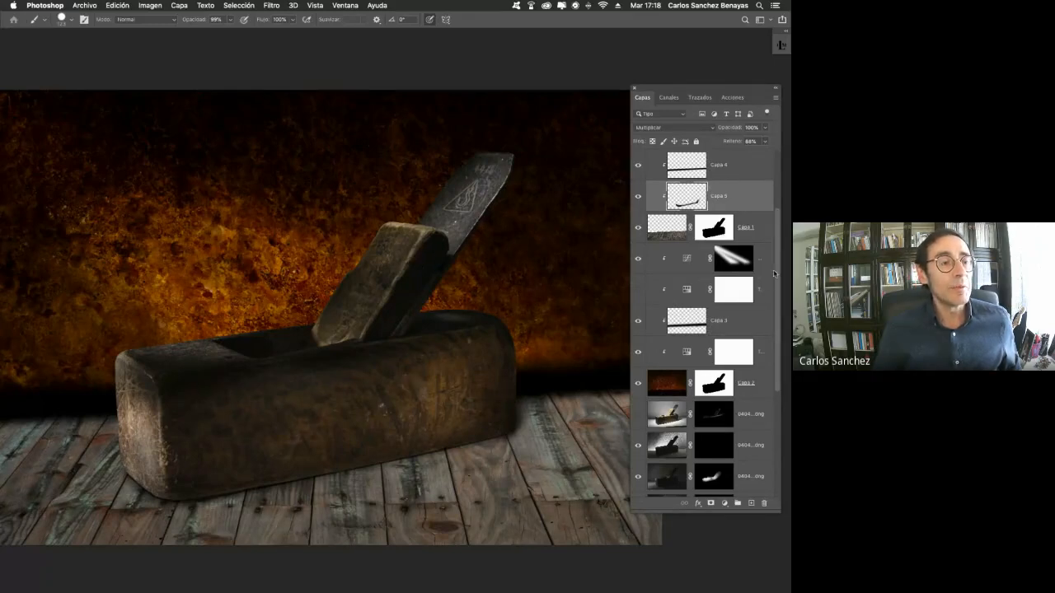
pyautogui.click(638, 414)
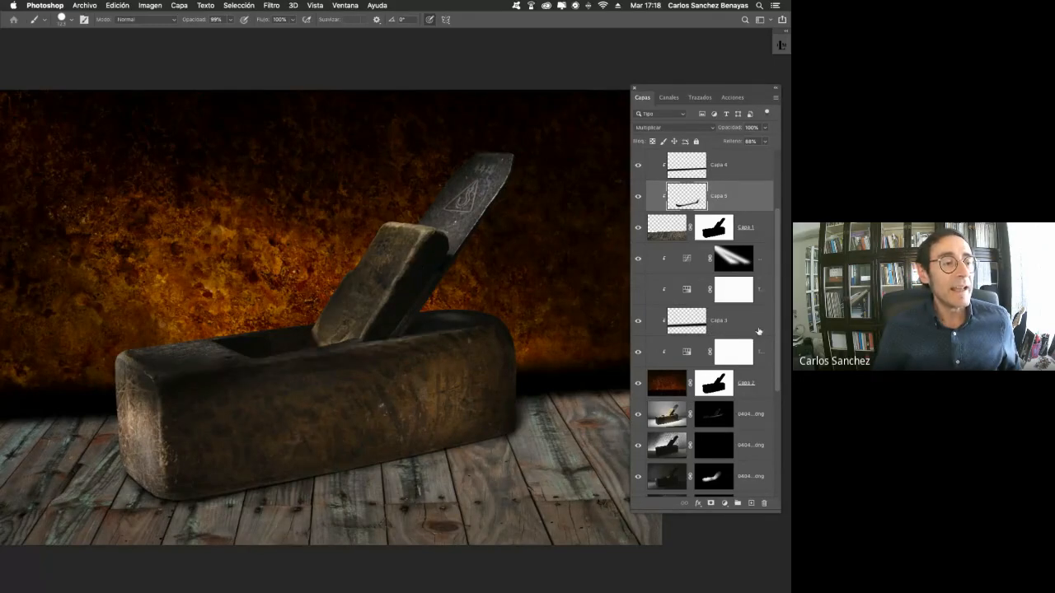
# Show the clipped curves layer above Capa 4 that darkens the outer floor, comparing the image with and without it
pyautogui.moveTo(778, 313); pyautogui.dragTo(780, 216)
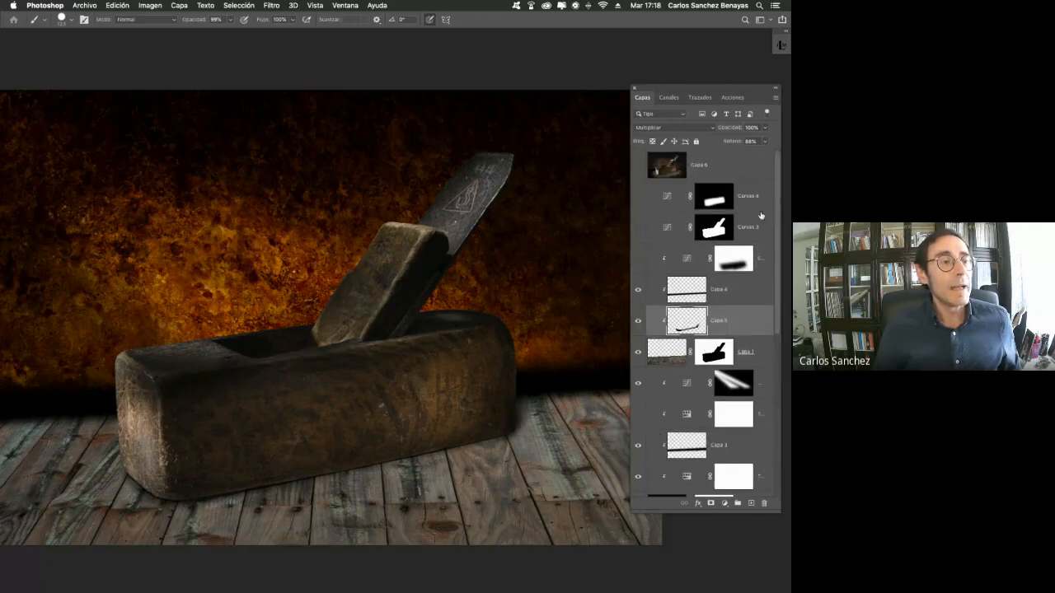
pyautogui.click(637, 259)
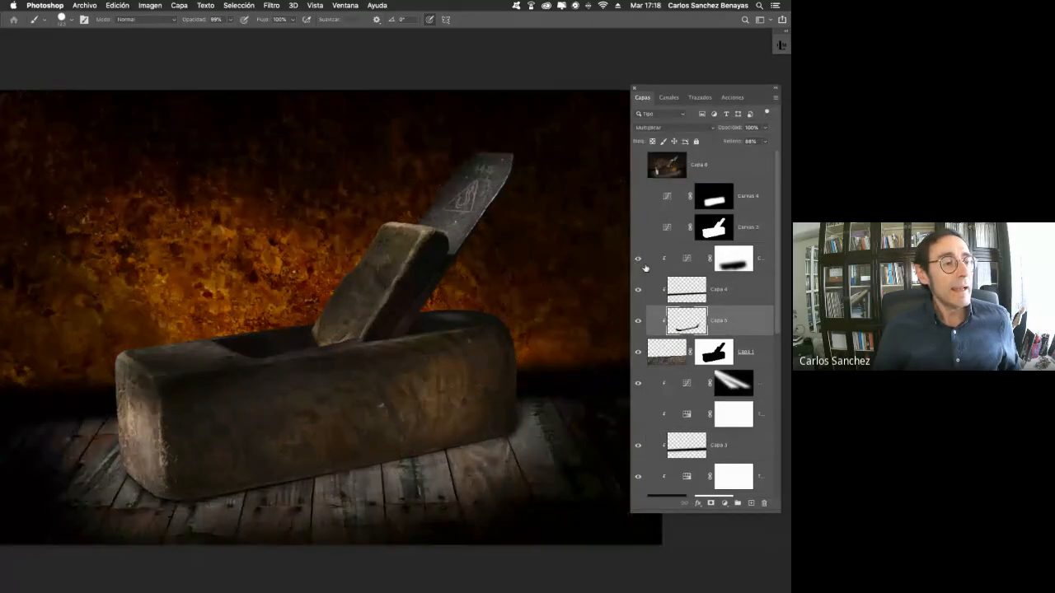
pyautogui.click(637, 260)
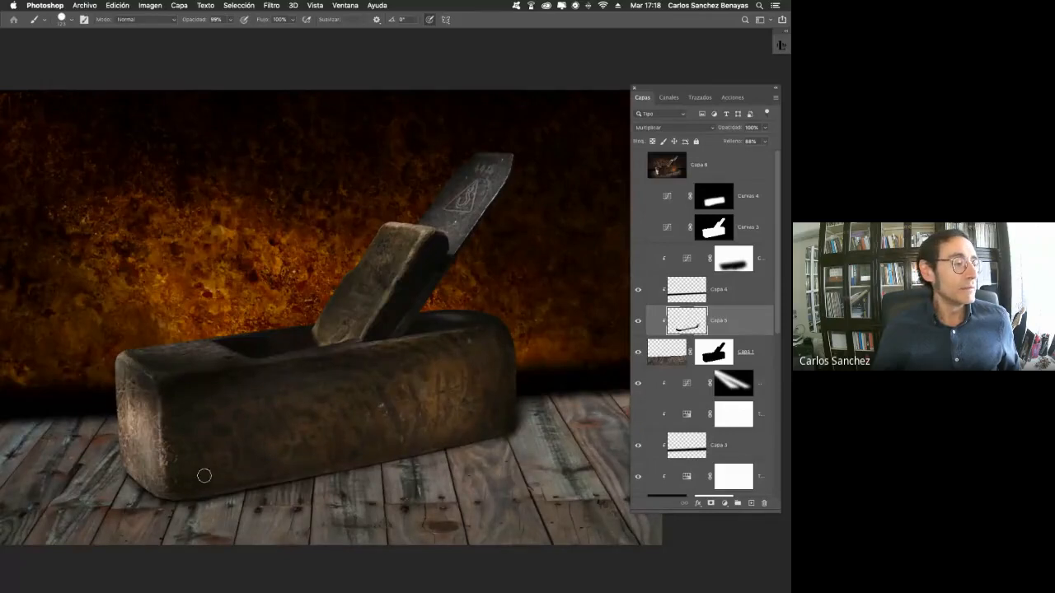
pyautogui.click(637, 260)
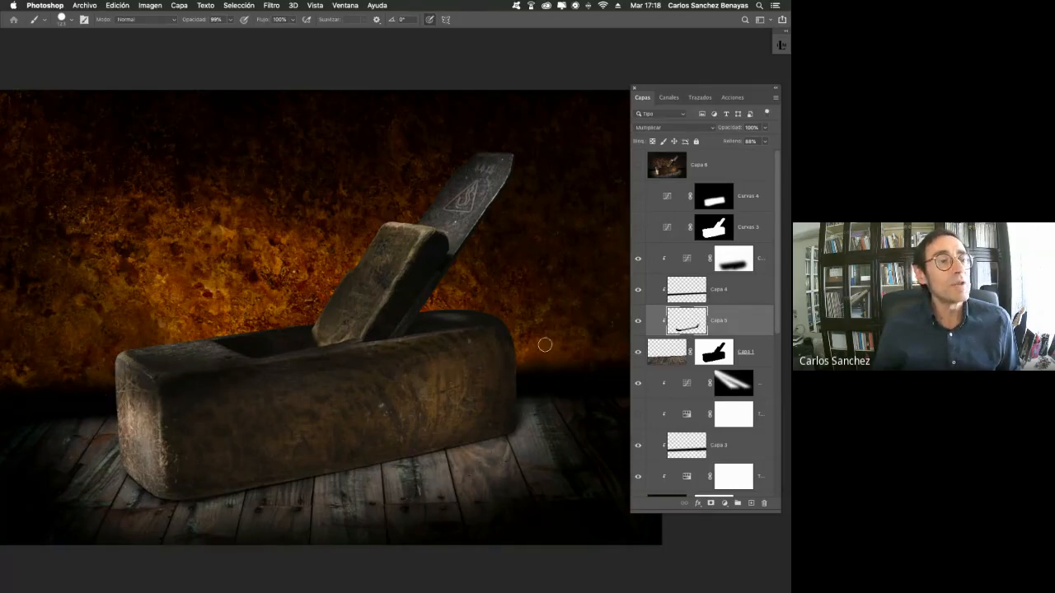
# Show the Curvas 3 and Curvas 4 adjustments on the plane and the top layer Capa 6
pyautogui.click(638, 228)
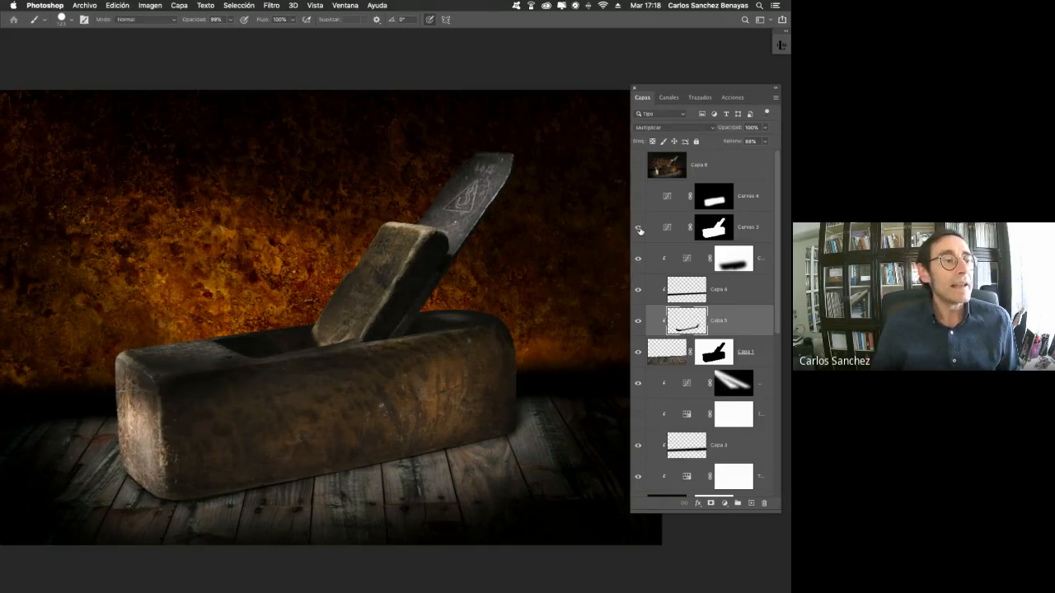
pyautogui.click(638, 229)
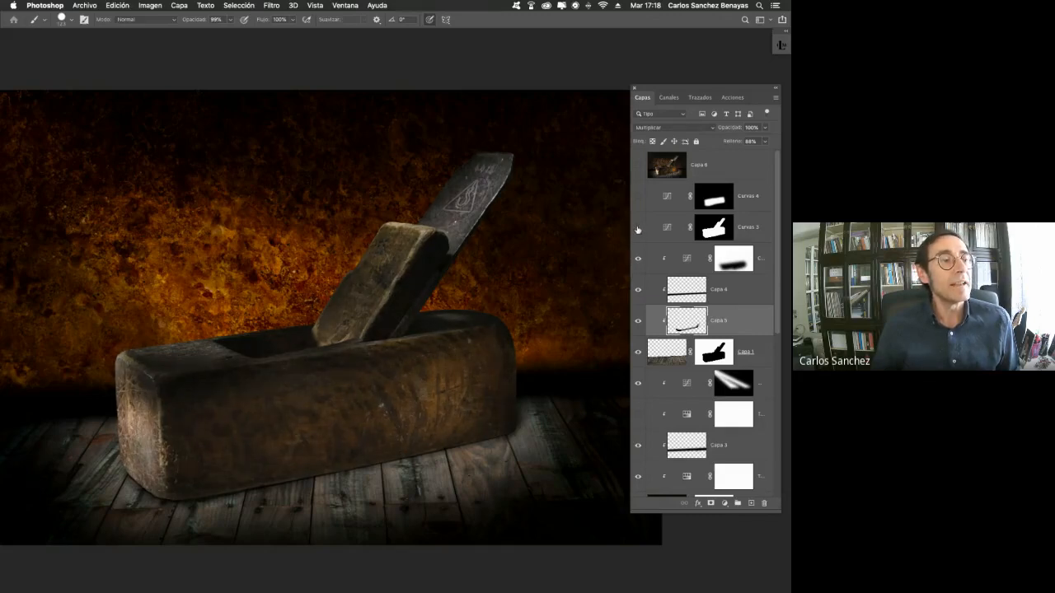
pyautogui.click(638, 196)
pyautogui.click(638, 165)
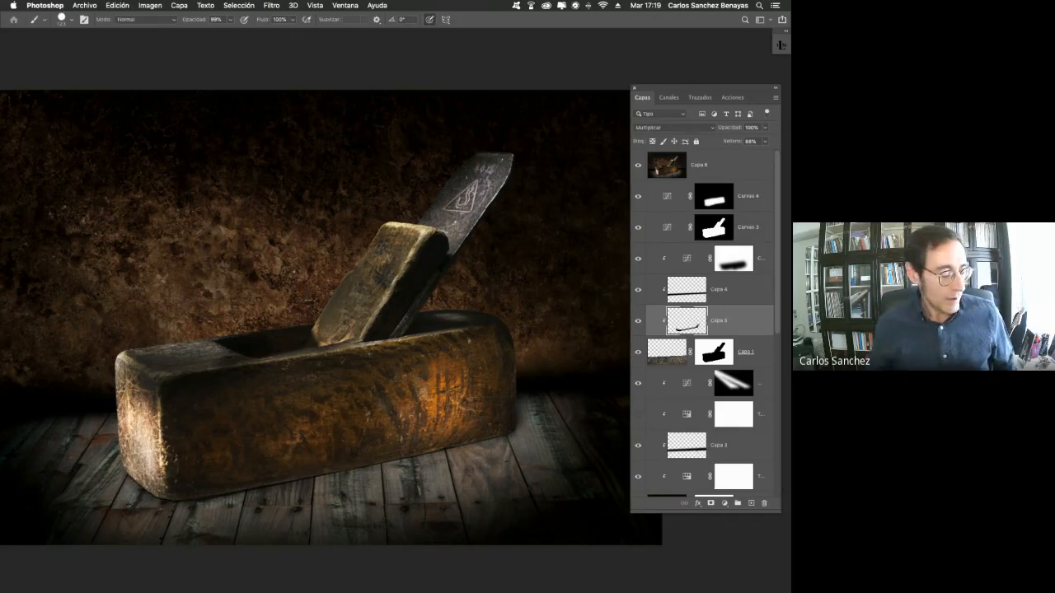
# Switch to Lightroom Classic to view the wood-plank photo HAYEDO MONTEJO_001.NEF, then return to the plank photo open in Photoshop
pyautogui.press('super+Tab')
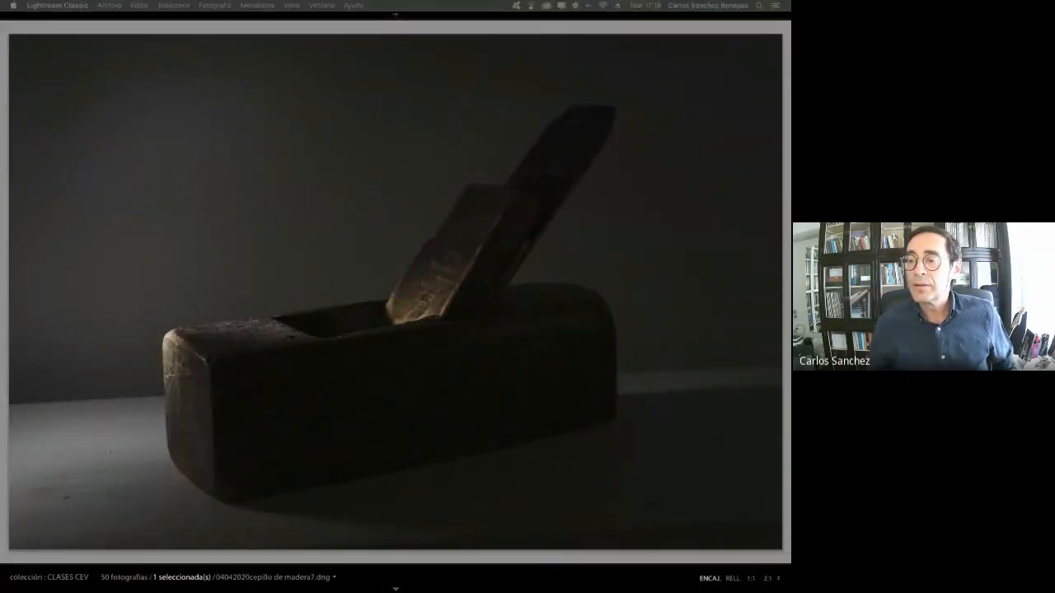
pyautogui.press('Right')
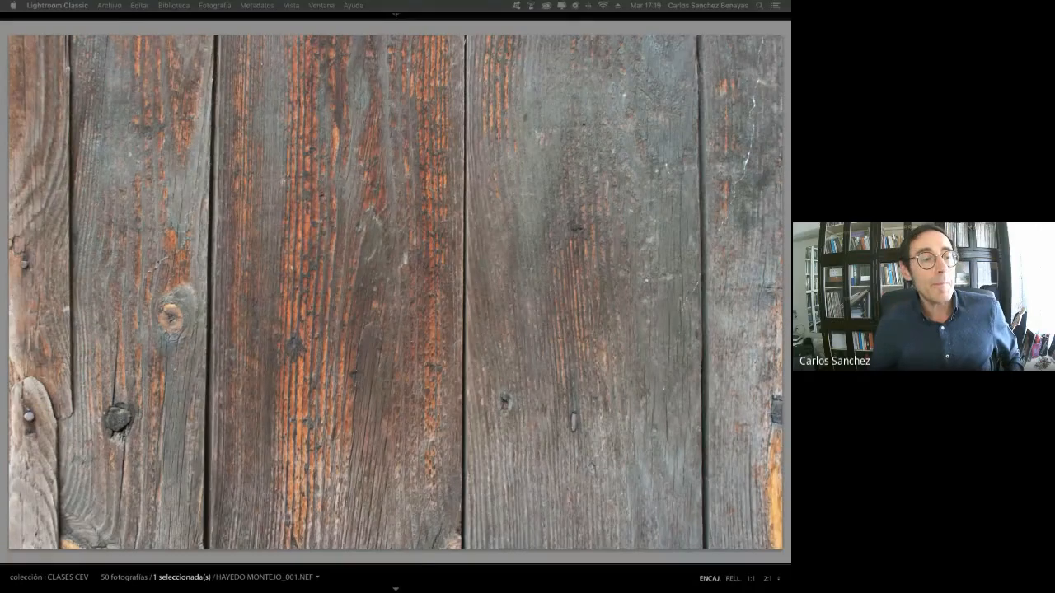
pyautogui.press('super+Tab')
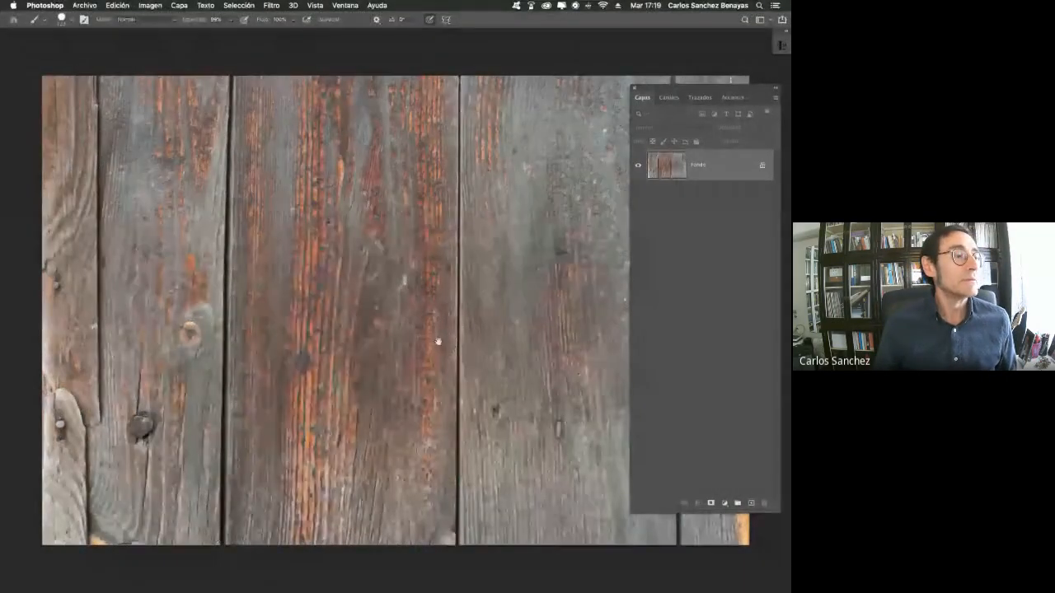
pyautogui.hscroll(3, 438, 341)
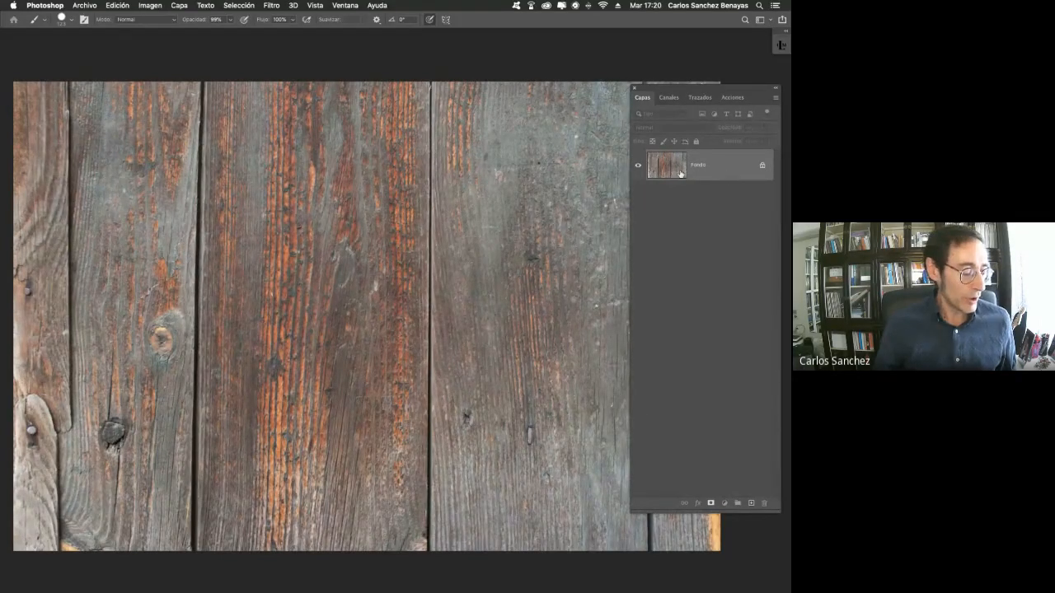
# Duplicate the Fondo layer and select the entire canvas
pyautogui.press('super+j')
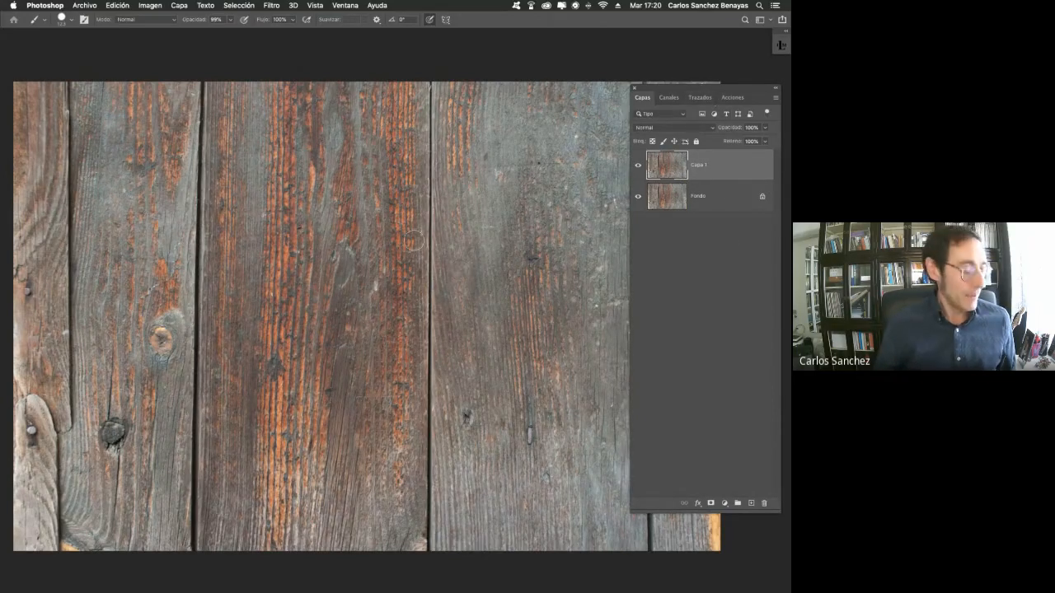
pyautogui.press('super+minus')
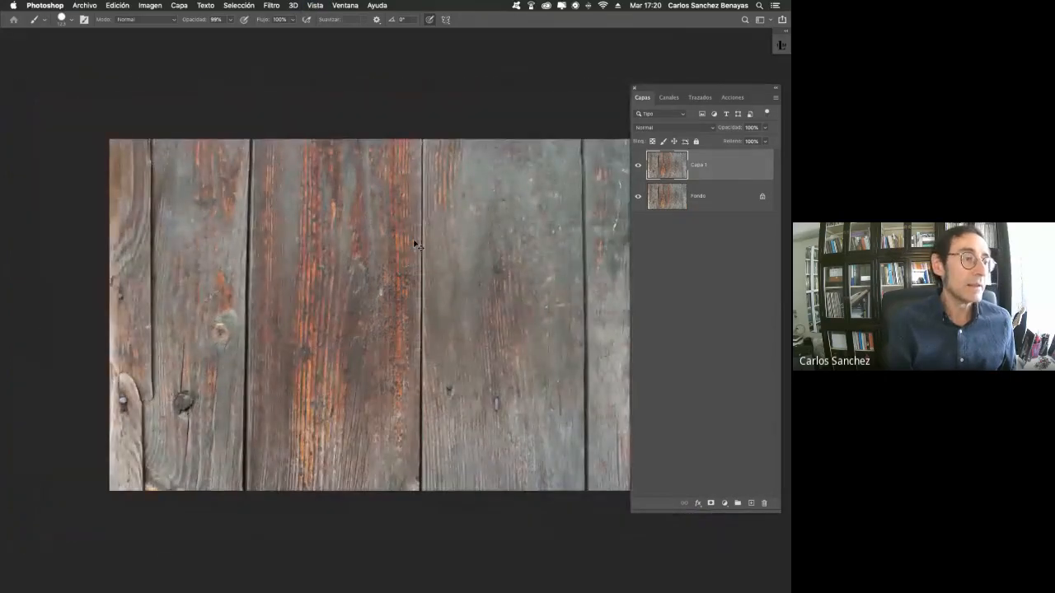
pyautogui.moveTo(486, 310); pyautogui.dragTo(417, 299)
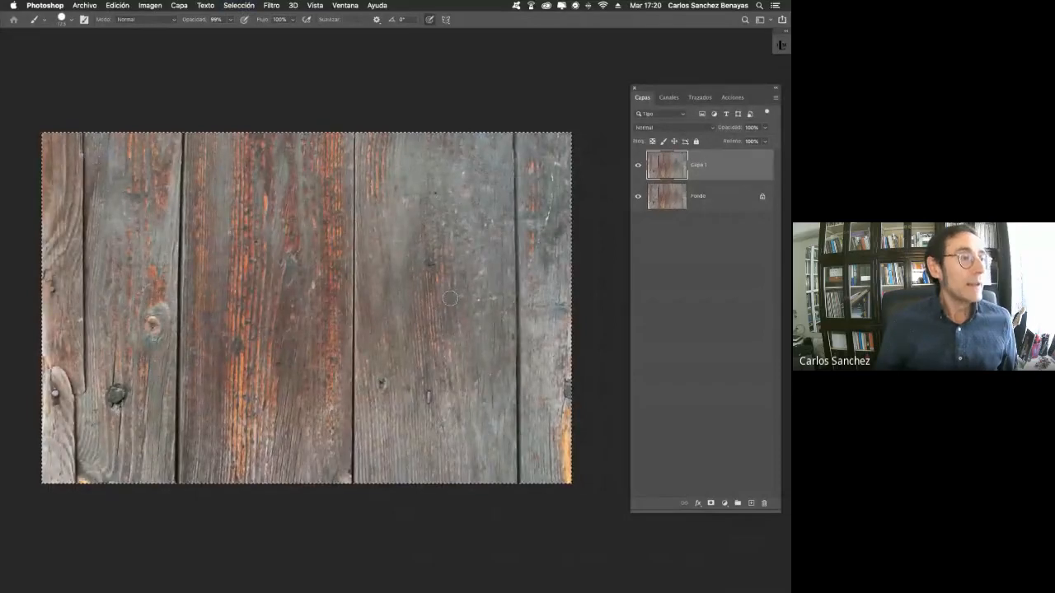
pyautogui.press('super+a')
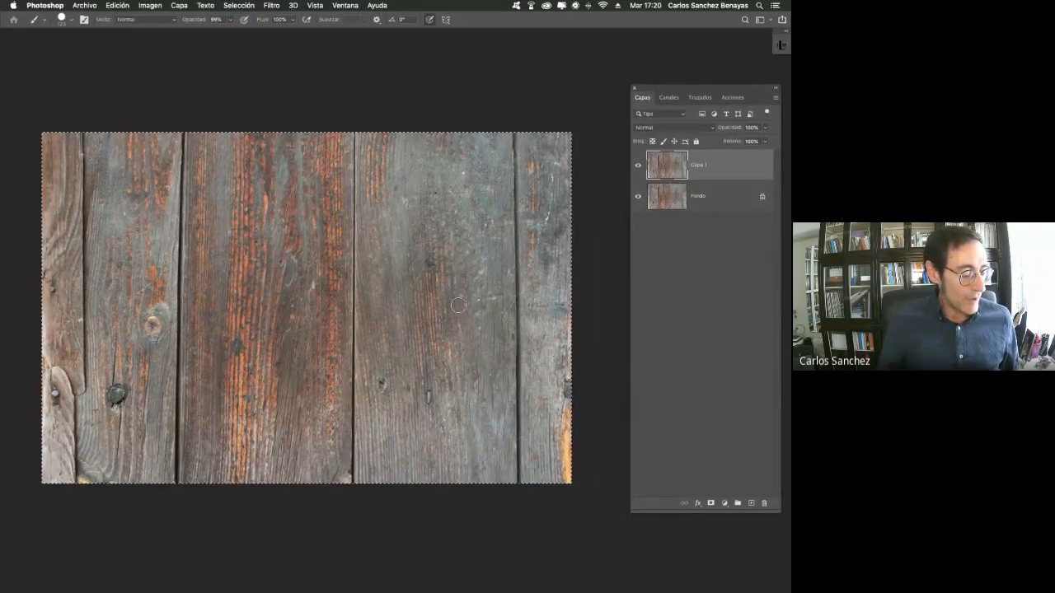
# Distort the duplicated plank layer, lowering both upper corners until it is about 35% of its original height
pyautogui.press('super+t')
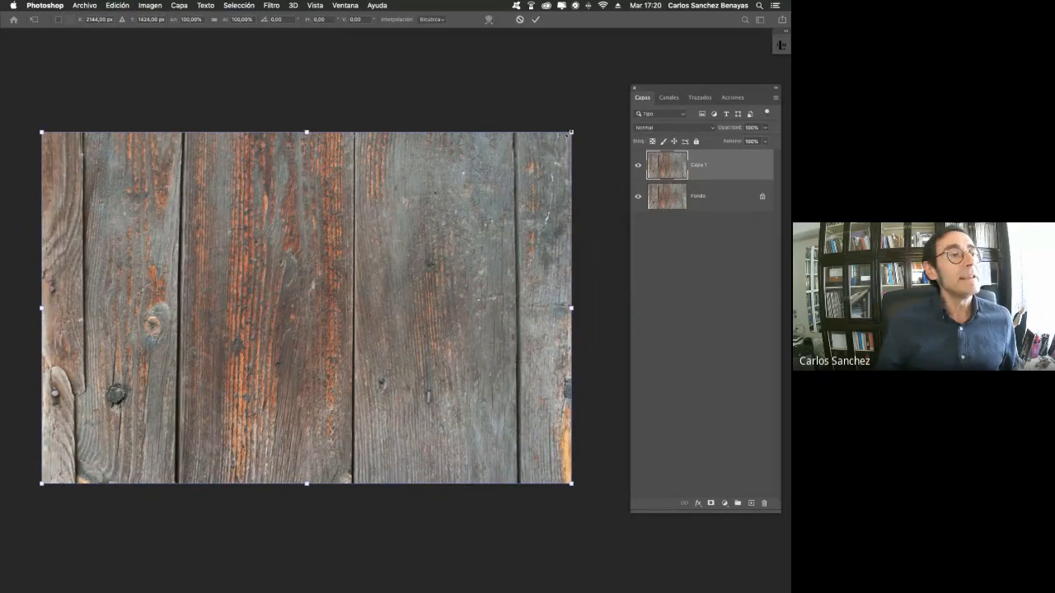
pyautogui.moveTo(569, 133); pyautogui.dragTo(410, 278)
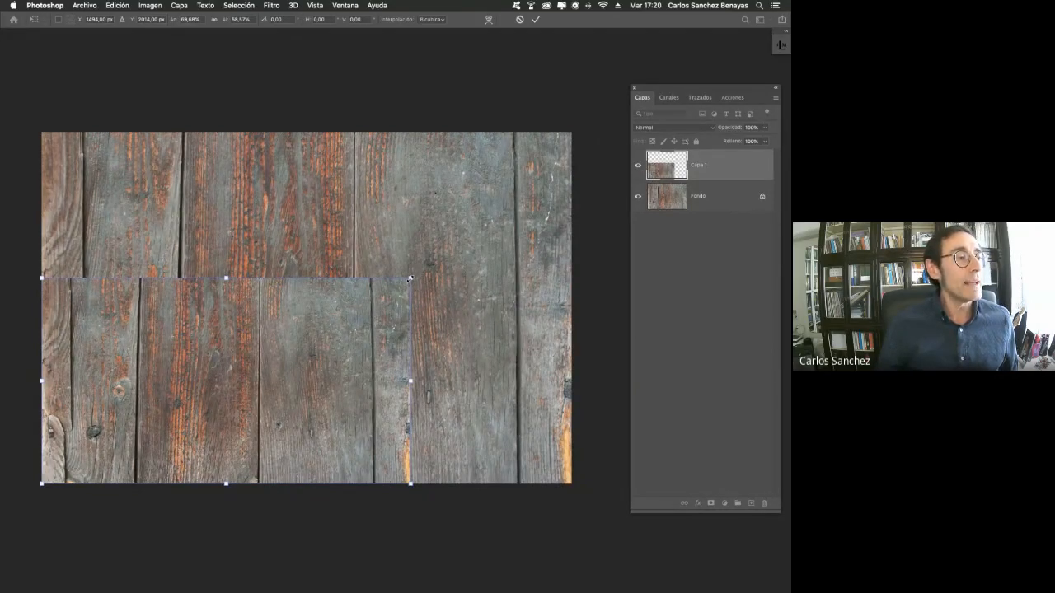
pyautogui.moveTo(411, 278); pyautogui.dragTo(570, 133)
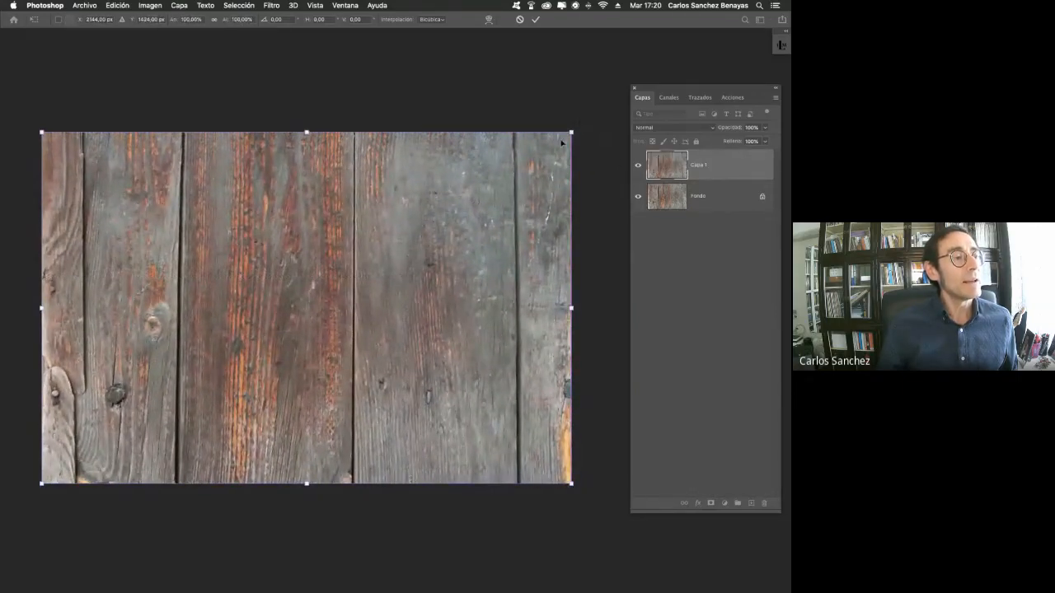
pyautogui.rightClick(425, 323)
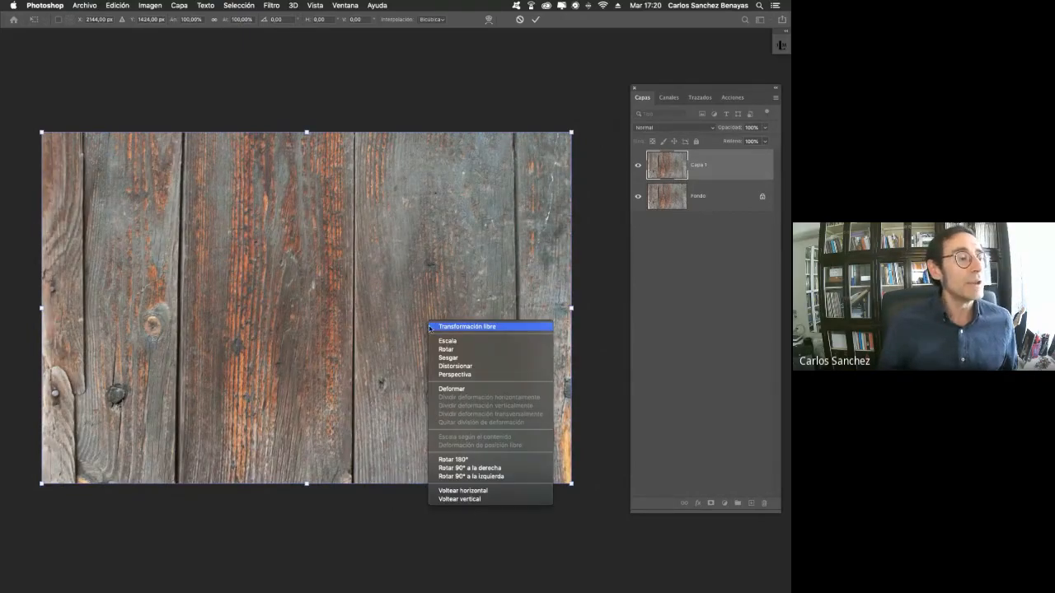
pyautogui.click(469, 368)
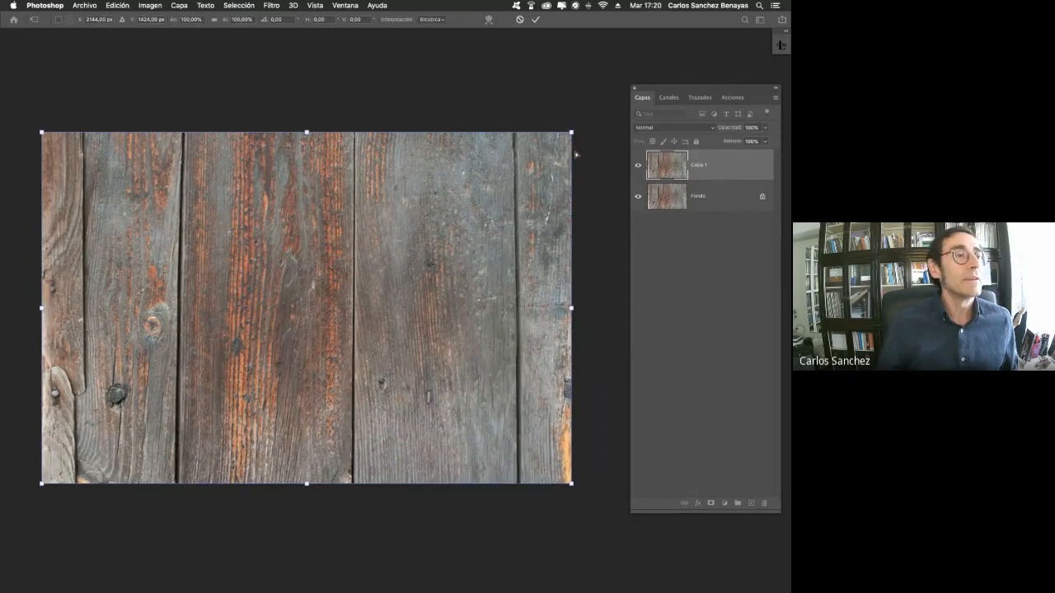
pyautogui.moveTo(572, 143); pyautogui.dragTo(571, 360)
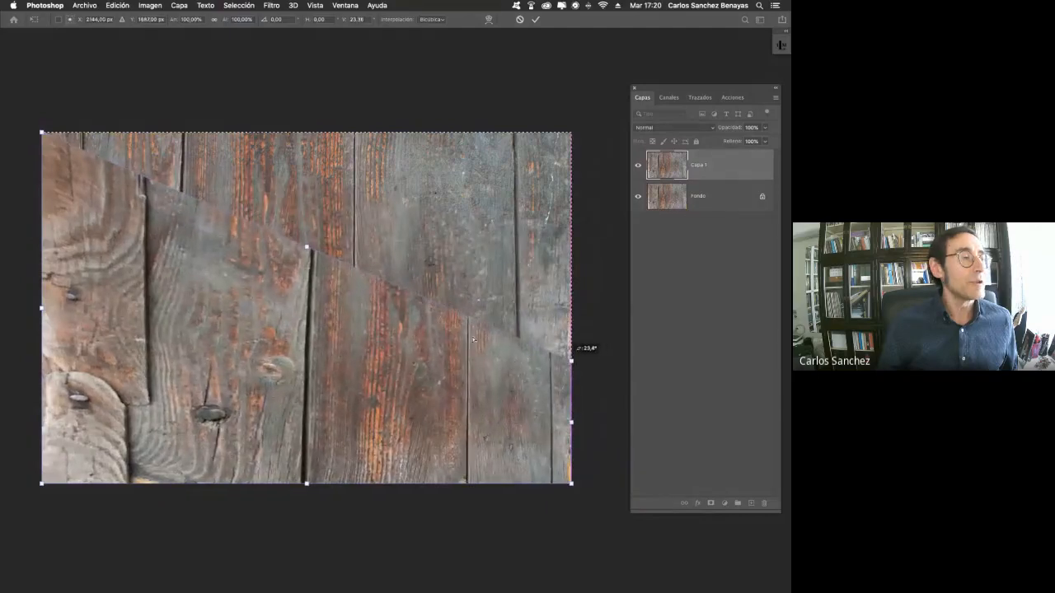
pyautogui.moveTo(41, 132); pyautogui.dragTo(41, 360)
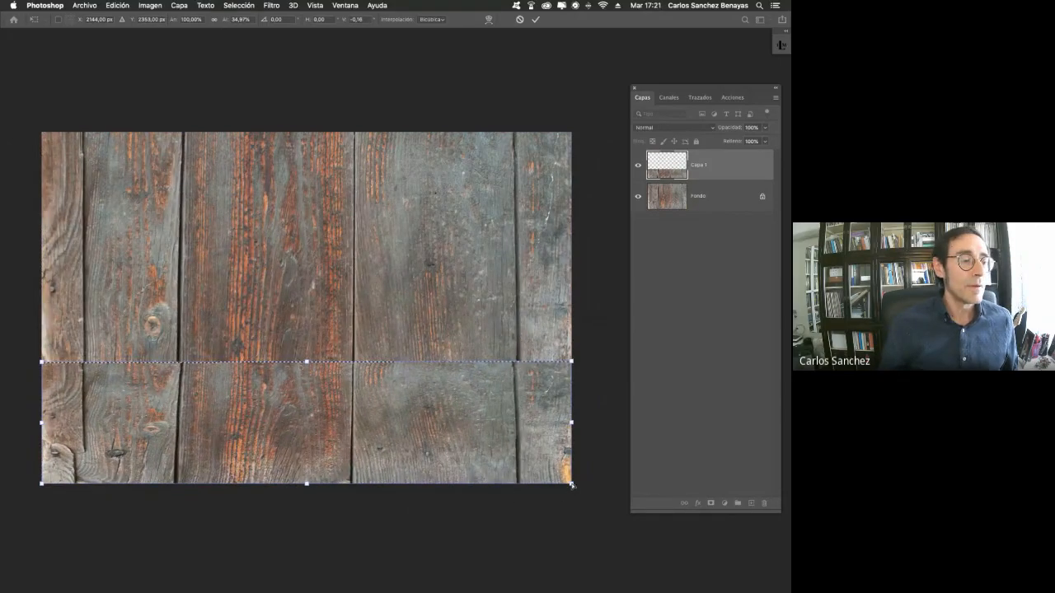
# Pull the floor's lower corners outward beyond the image for perspective, and lower its upper corners slightly
pyautogui.moveTo(570, 489); pyautogui.dragTo(697, 479)
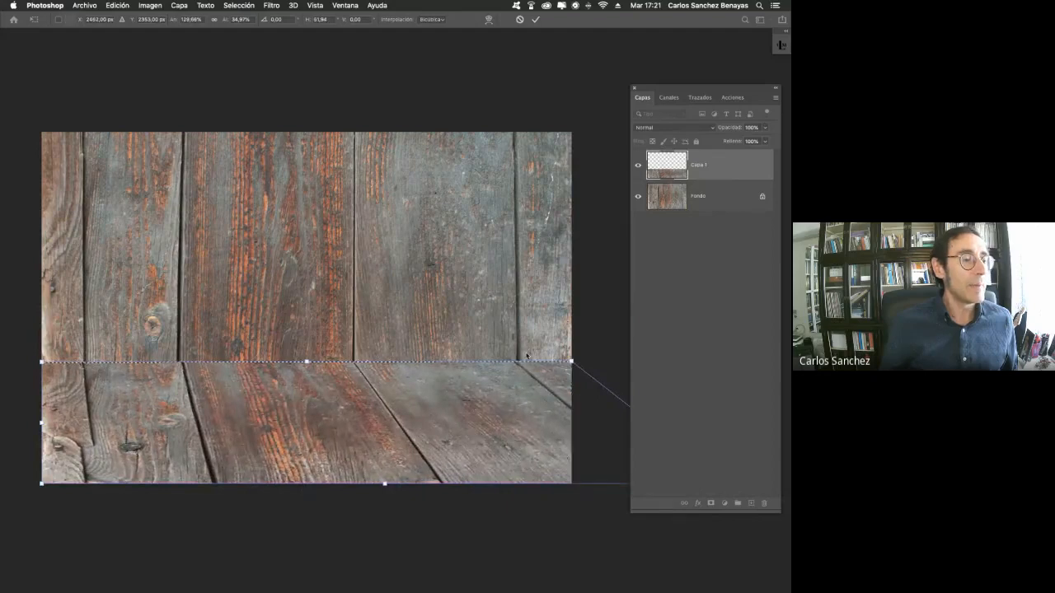
pyautogui.moveTo(571, 361); pyautogui.dragTo(571, 392)
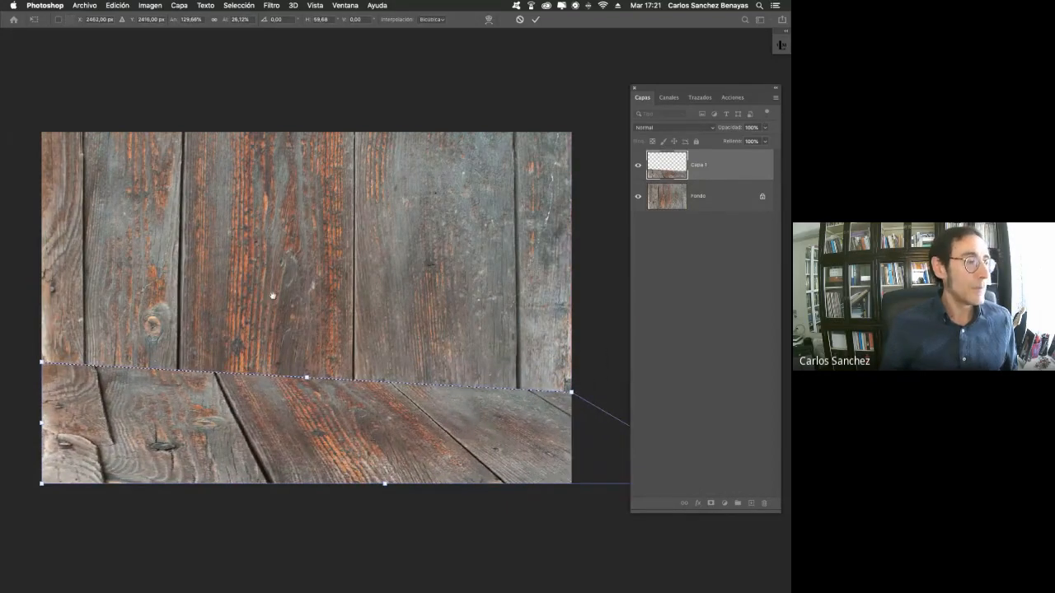
pyautogui.moveTo(273, 296); pyautogui.dragTo(398, 293)
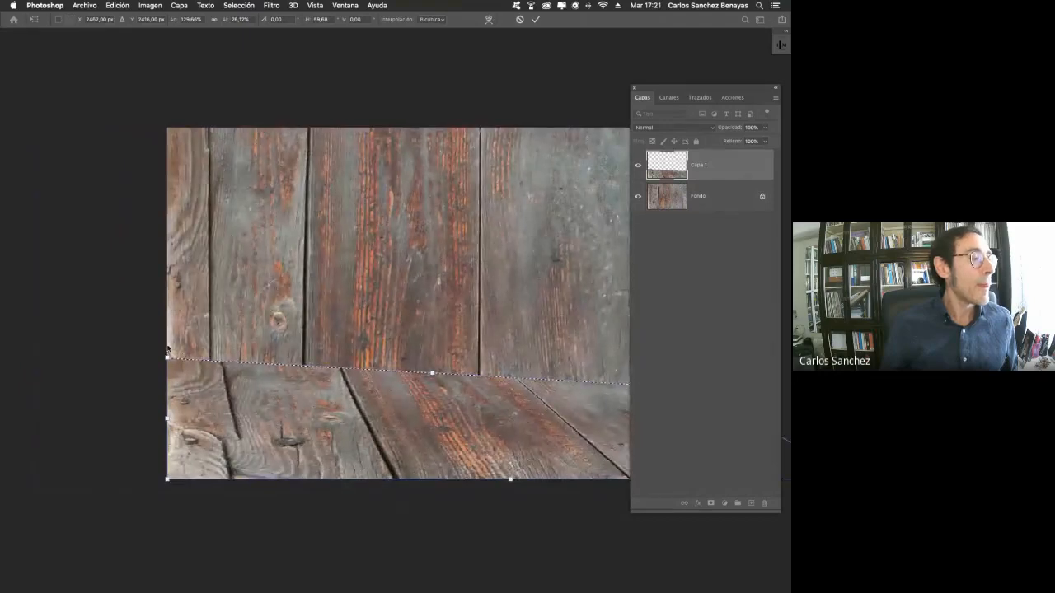
pyautogui.moveTo(167, 352); pyautogui.dragTo(168, 392)
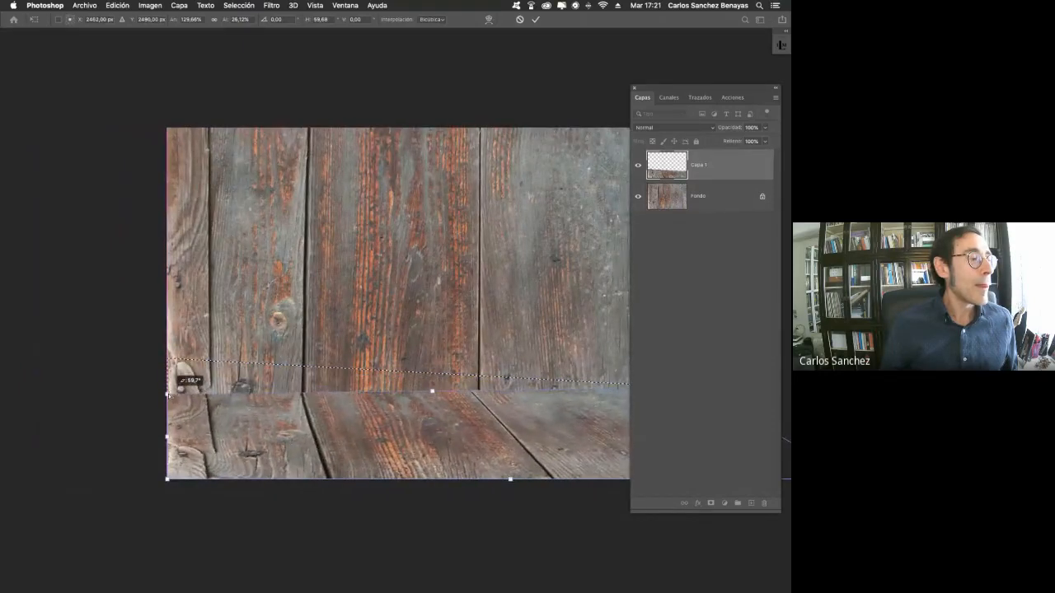
pyautogui.moveTo(168, 480); pyautogui.dragTo(6, 497)
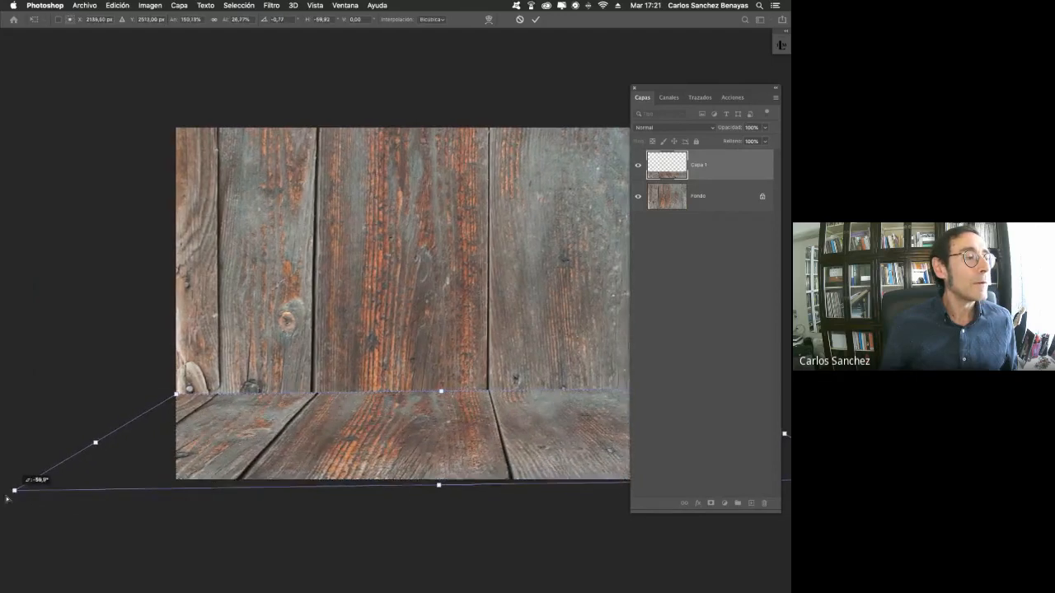
# Fine-tune the floor's upper-left corner, lower its whole upper edge slightly, apply the distortion and deselect
pyautogui.moveTo(448, 302); pyautogui.dragTo(355, 289)
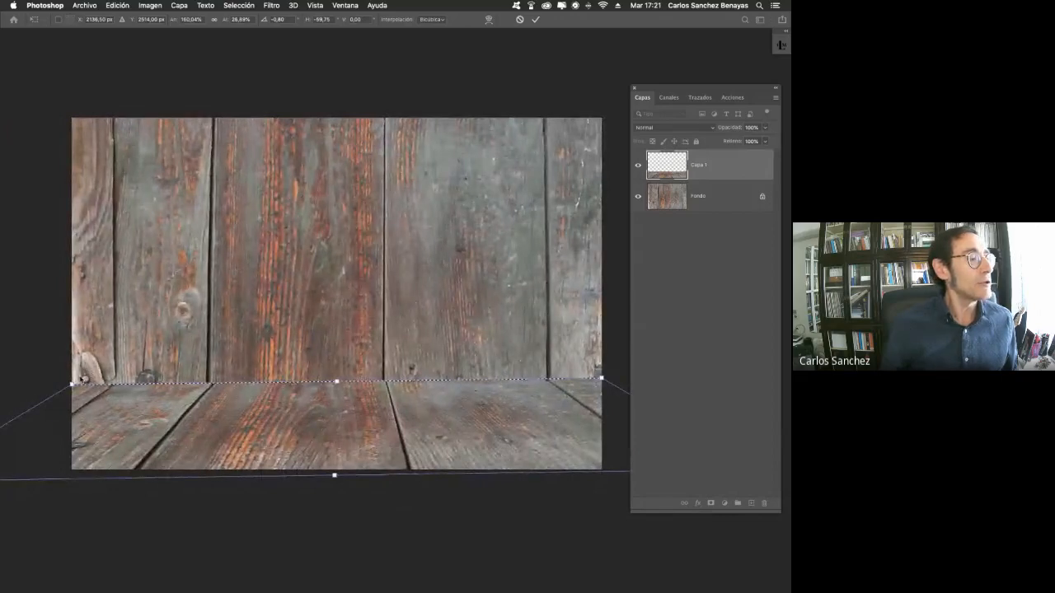
pyautogui.moveTo(72, 384); pyautogui.dragTo(70, 385)
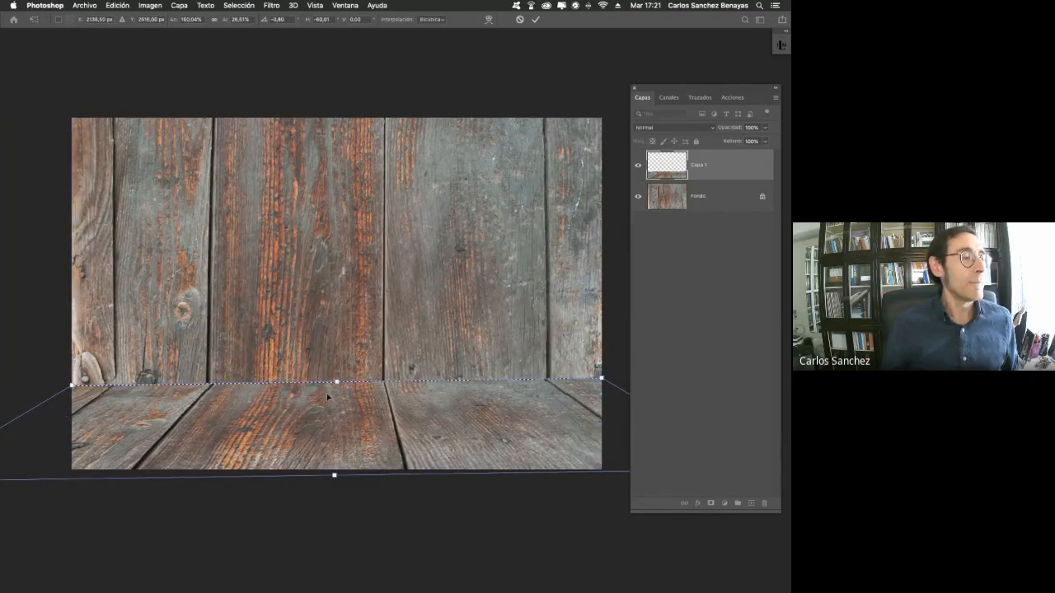
pyautogui.moveTo(336, 382)
pyautogui.mouseDown()
pyautogui.moveTo(328, 396)
pyautogui.moveTo(336, 393)
pyautogui.mouseUp()
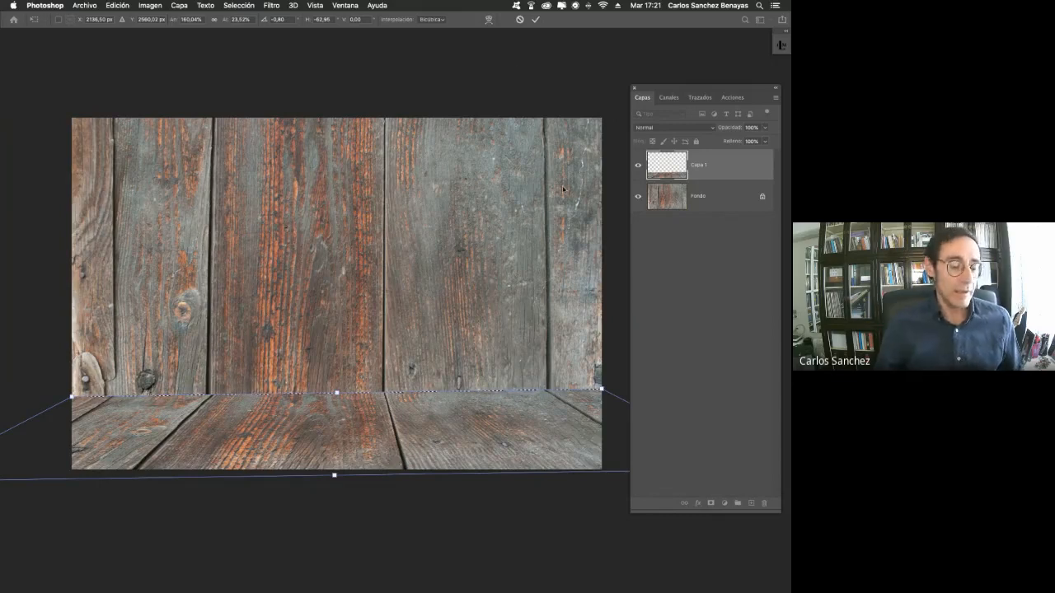
pyautogui.press('Return')
pyautogui.press('b')
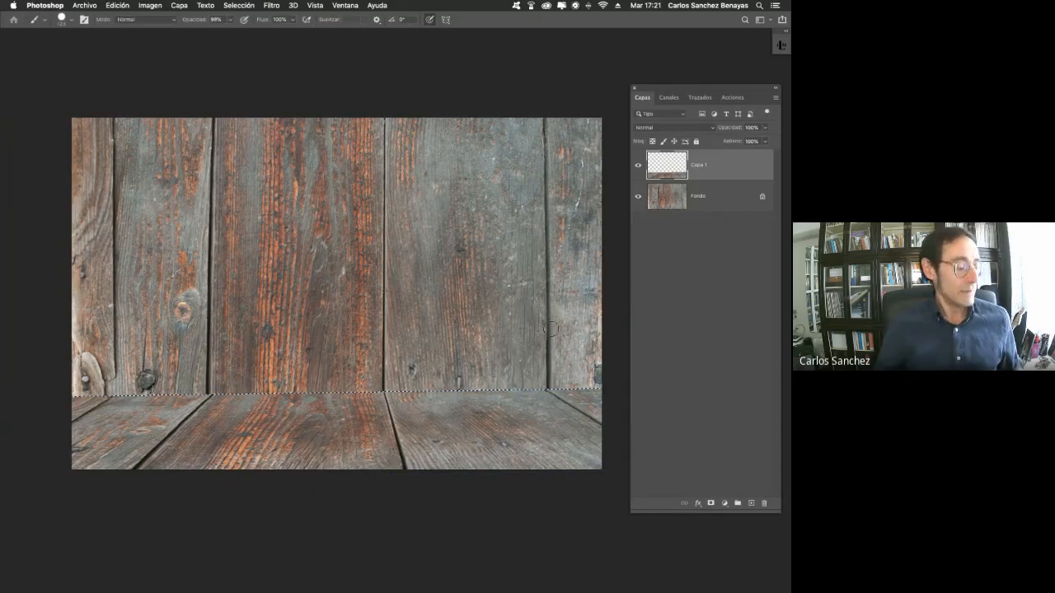
pyautogui.press('super+d')
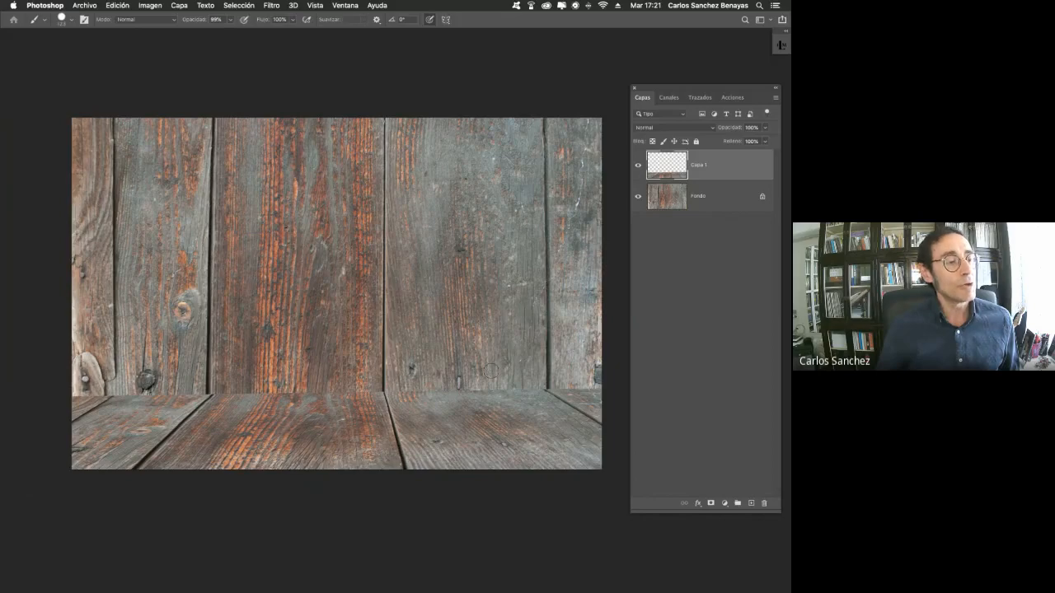
# Examine the joint between the wall and the floor up close, and return to the whole image
pyautogui.press('super+space')
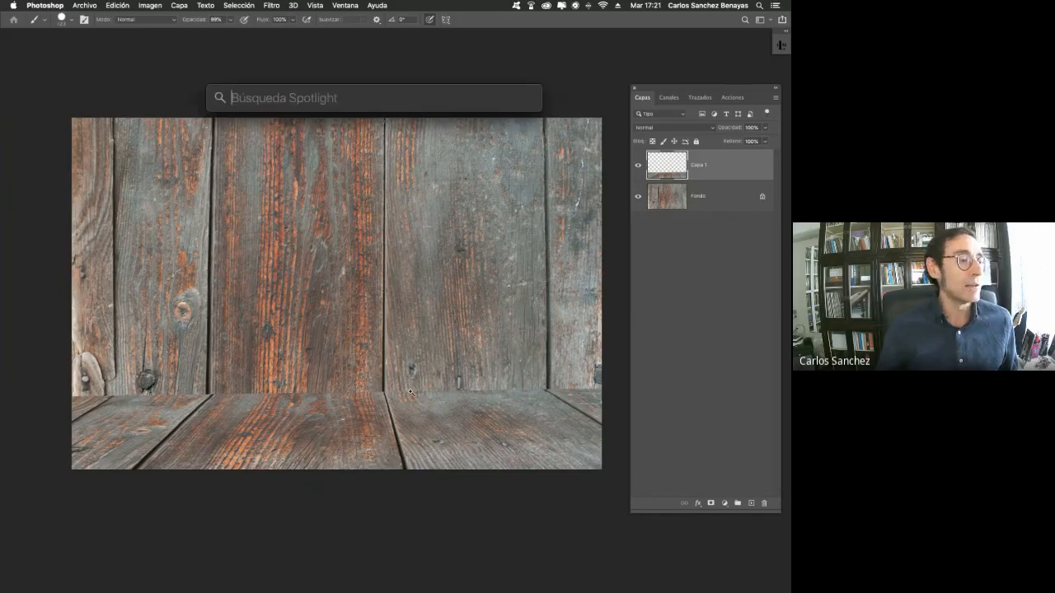
pyautogui.moveTo(410, 392); pyautogui.dragTo(527, 396)
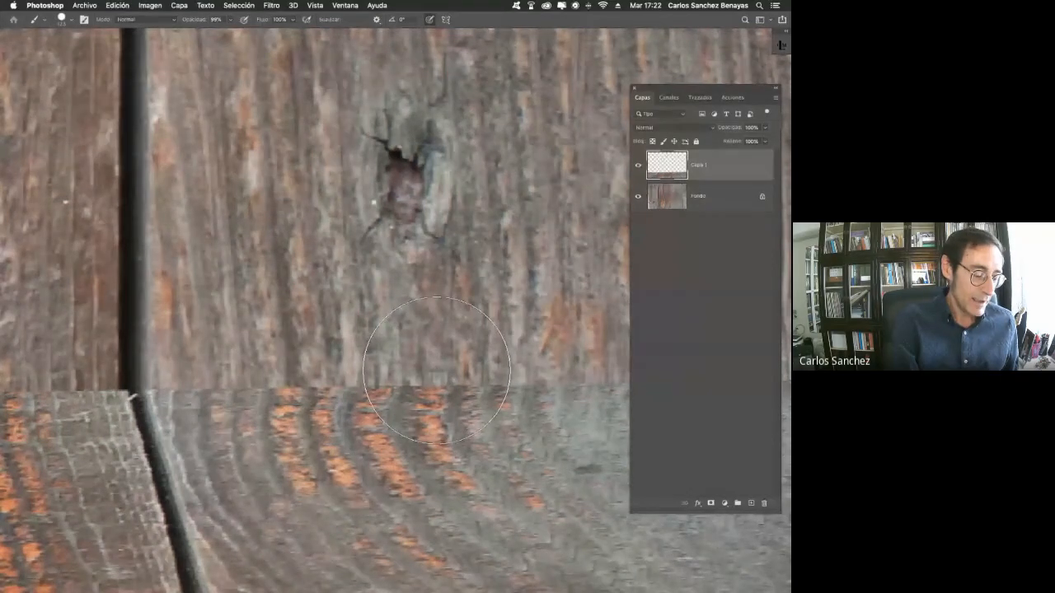
pyautogui.press('super+0')
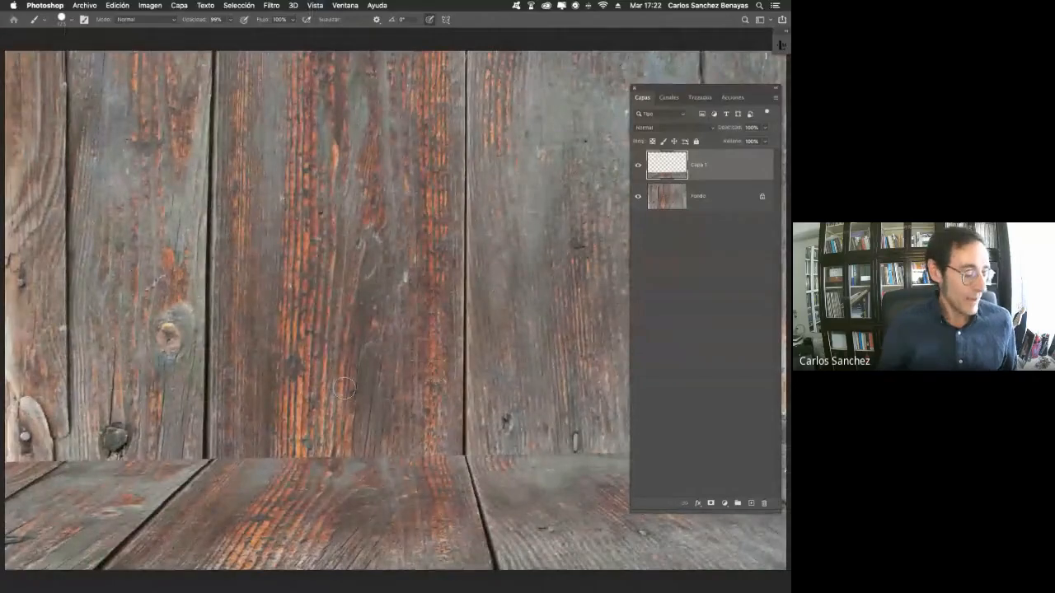
pyautogui.press('super+minus')
pyautogui.press('super+minus')
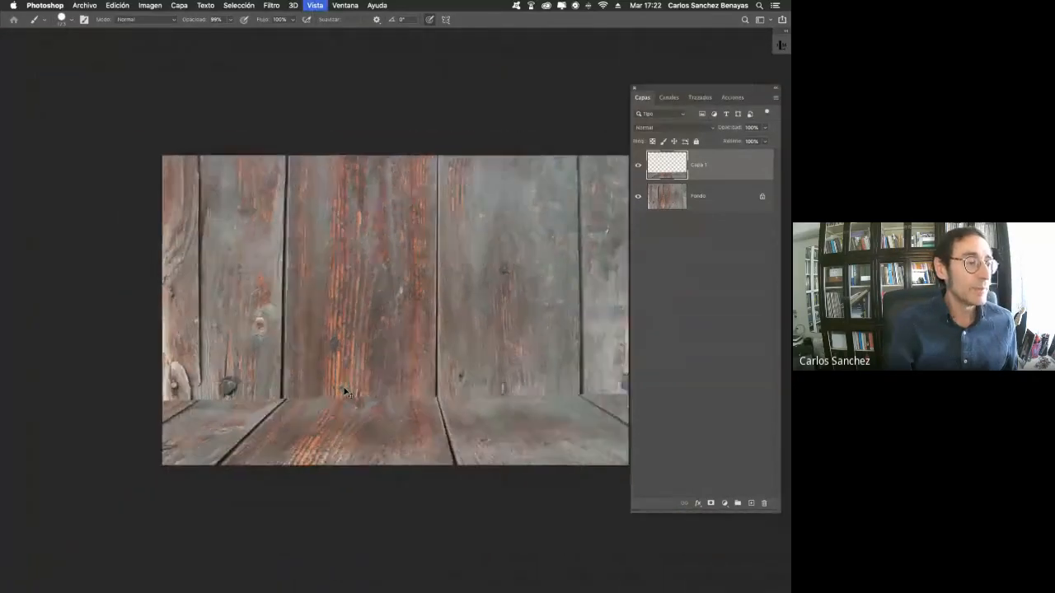
pyautogui.press('super+minus')
pyautogui.moveTo(511, 402); pyautogui.dragTo(457, 423)
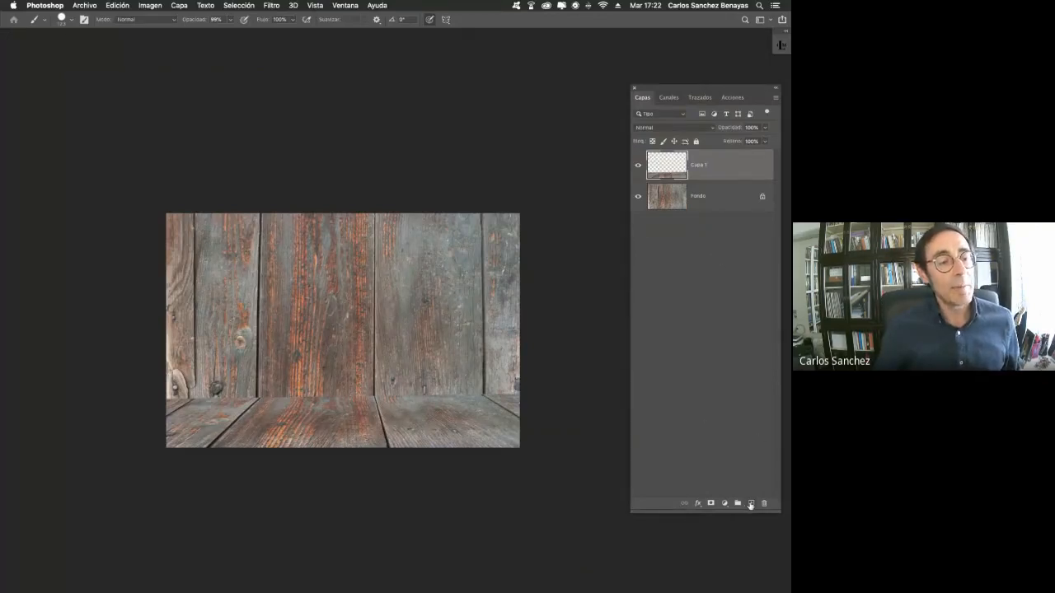
# Add an empty layer on top and lasso an irregular band along the full width of the wall-floor joint
pyautogui.click(750, 504)
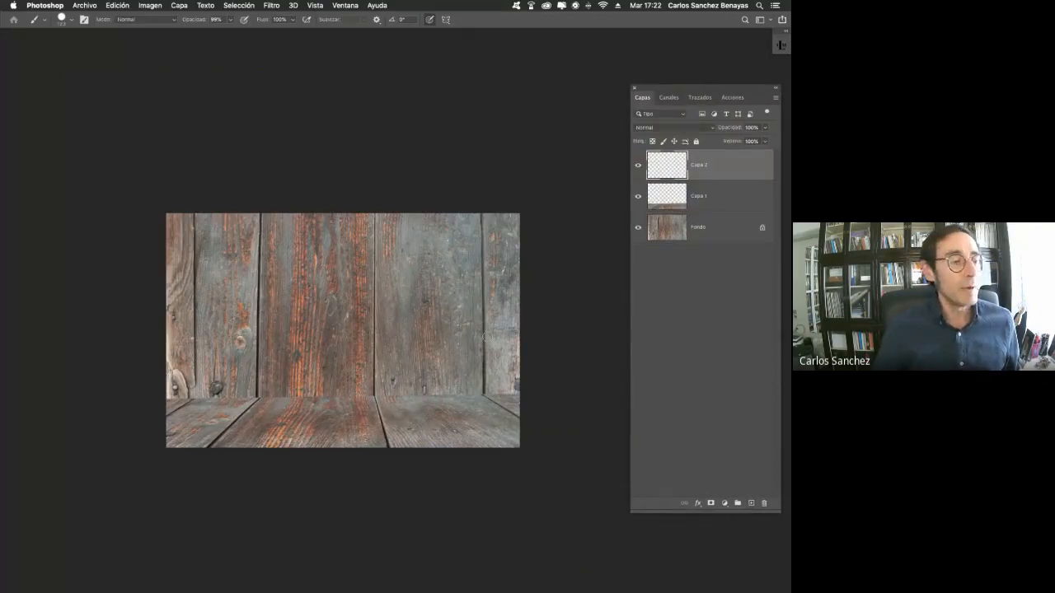
pyautogui.press('l')
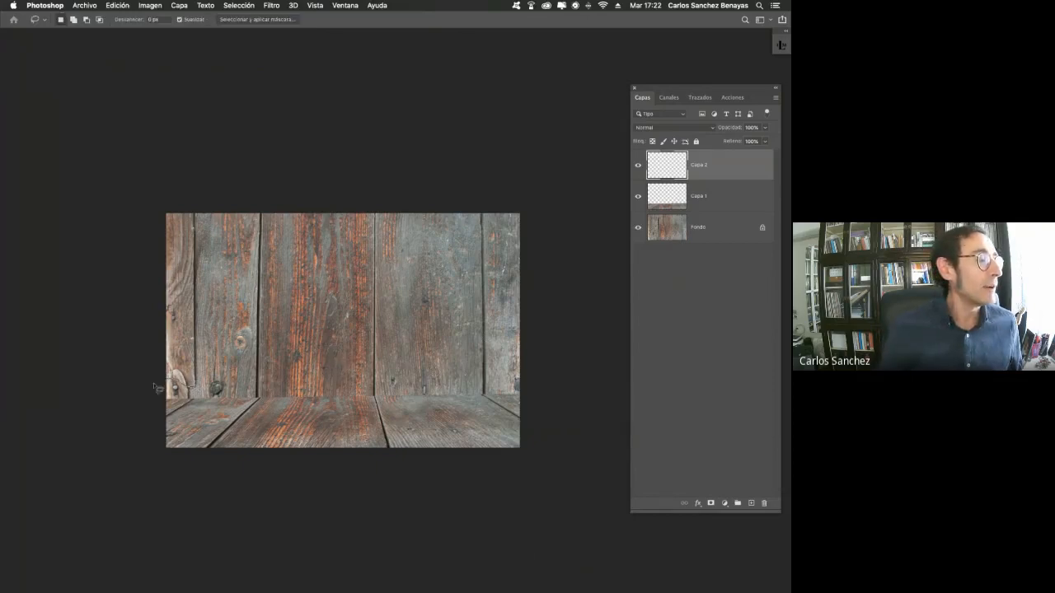
pyautogui.moveTo(231, 414)
pyautogui.mouseDown()
pyautogui.moveTo(521, 408)
pyautogui.moveTo(529, 398)
pyautogui.moveTo(488, 378)
pyautogui.mouseUp()
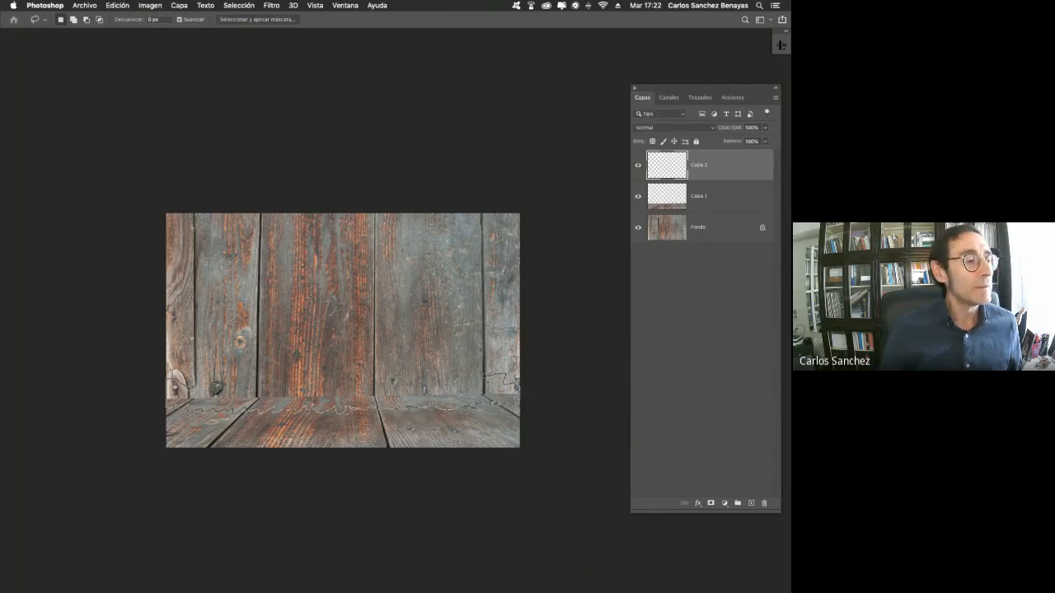
pyautogui.moveTo(390, 380); pyautogui.dragTo(168, 389)
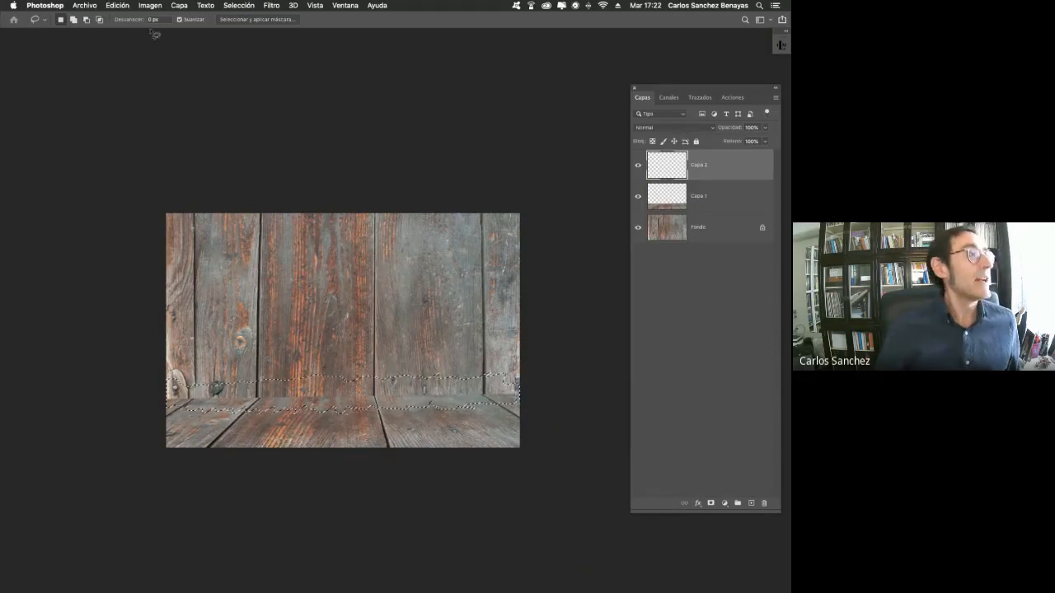
# Fill the lassoed band with black on the new layer and deselect it
pyautogui.click(119, 6)
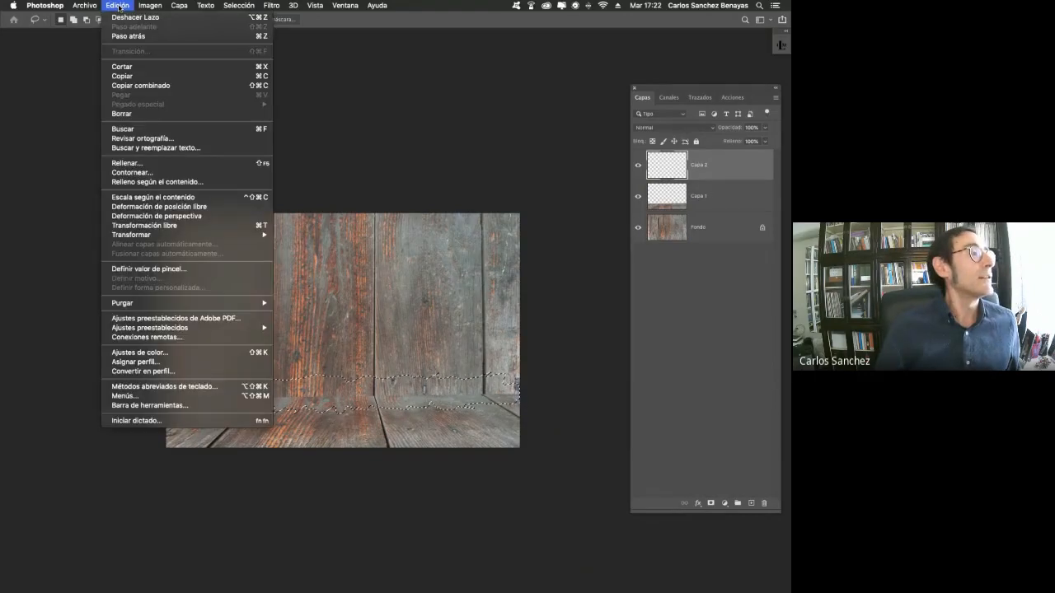
pyautogui.click(142, 164)
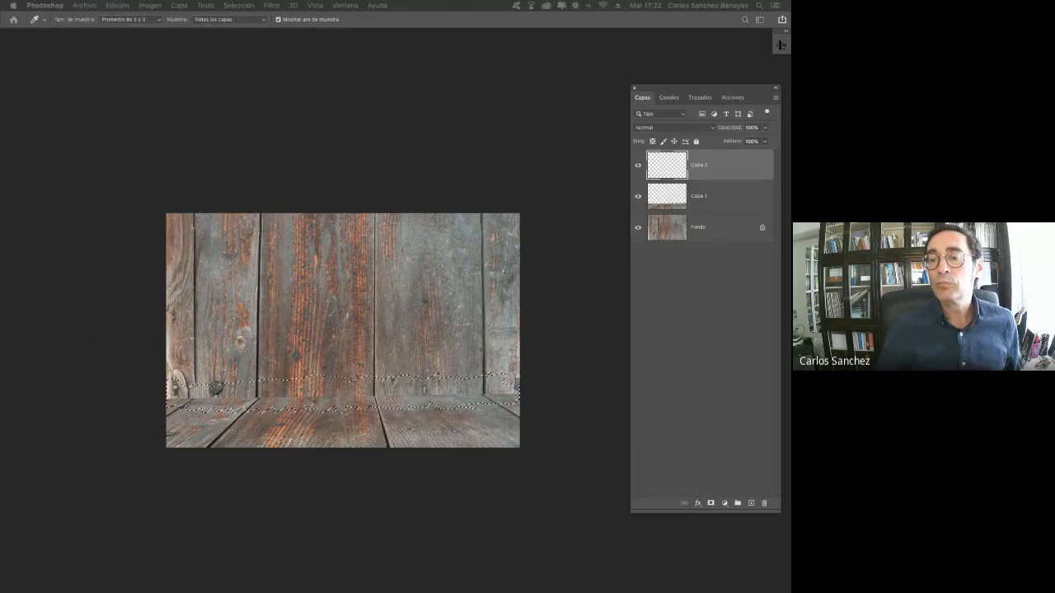
pyautogui.press('Return')
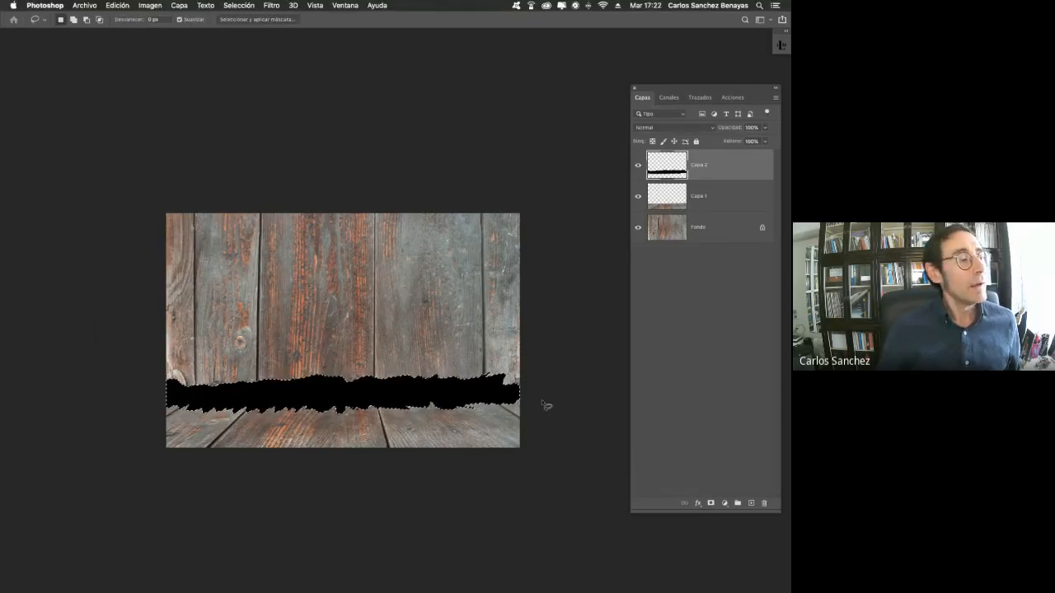
pyautogui.press('super+d')
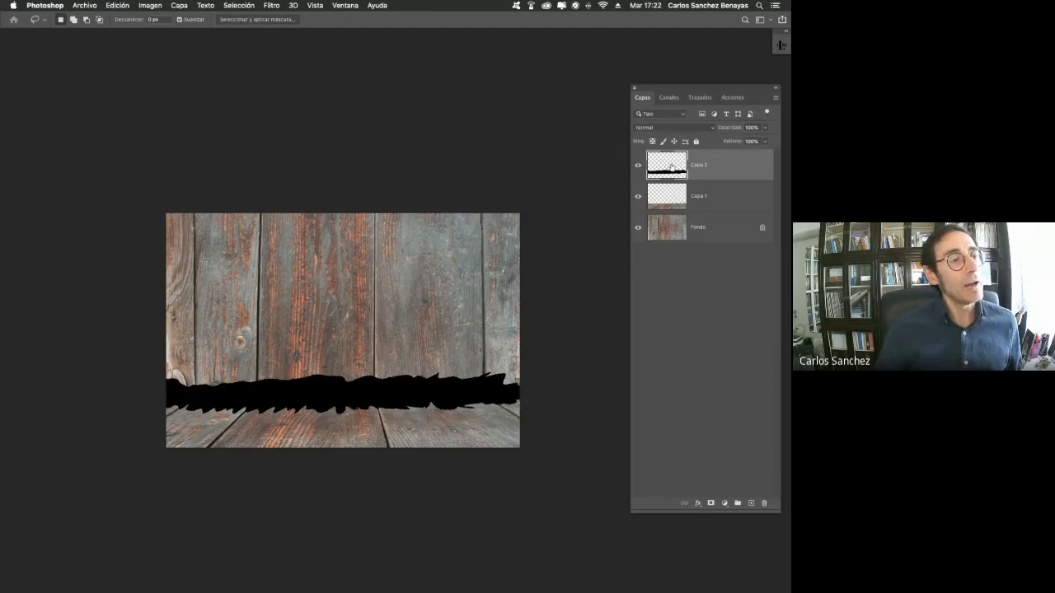
# Soften the black band on the top layer with a Gaussian Blur of 73.7 pixels
pyautogui.click(272, 6)
pyautogui.moveTo(334, 126)
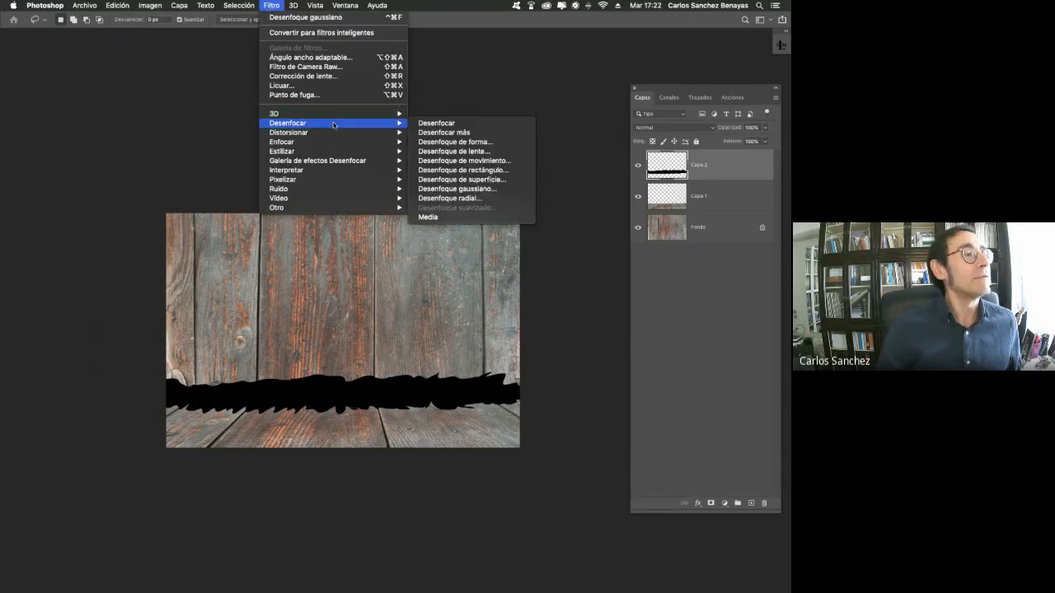
pyautogui.click(488, 189)
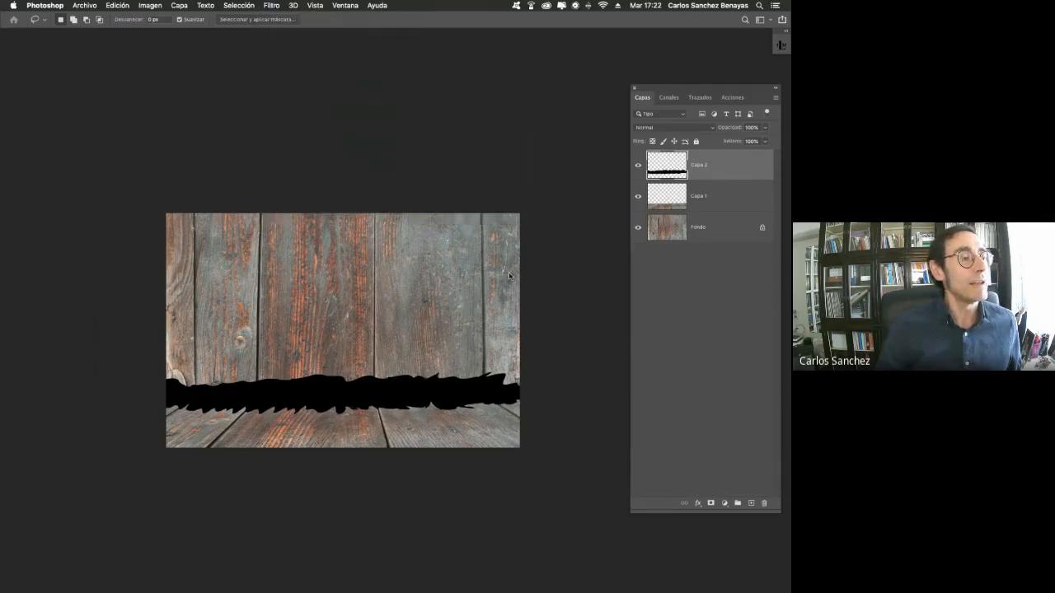
pyautogui.moveTo(789, 270); pyautogui.dragTo(506, 126)
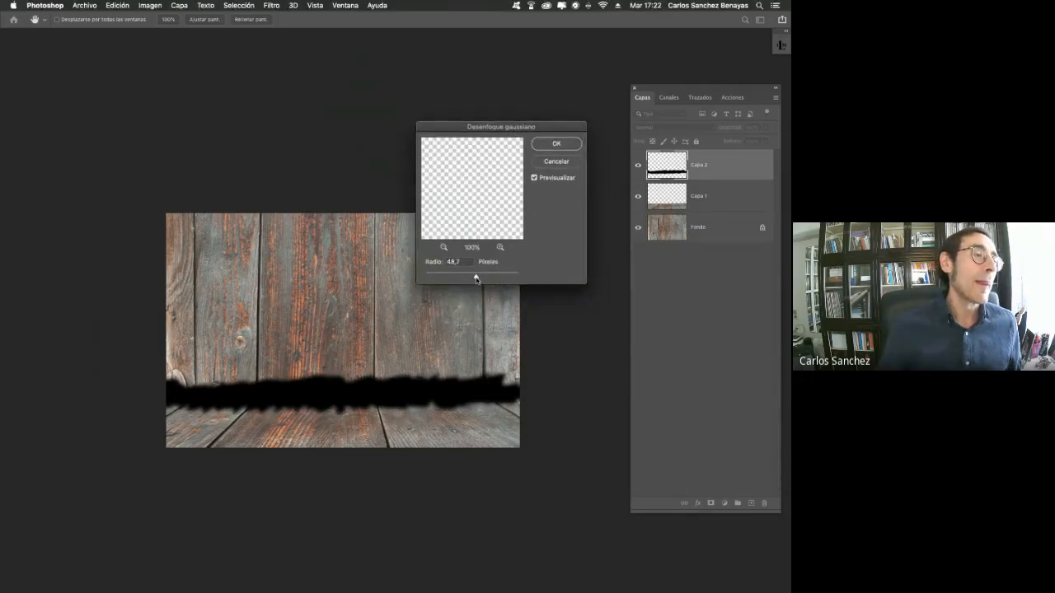
pyautogui.moveTo(476, 279); pyautogui.dragTo(480, 282)
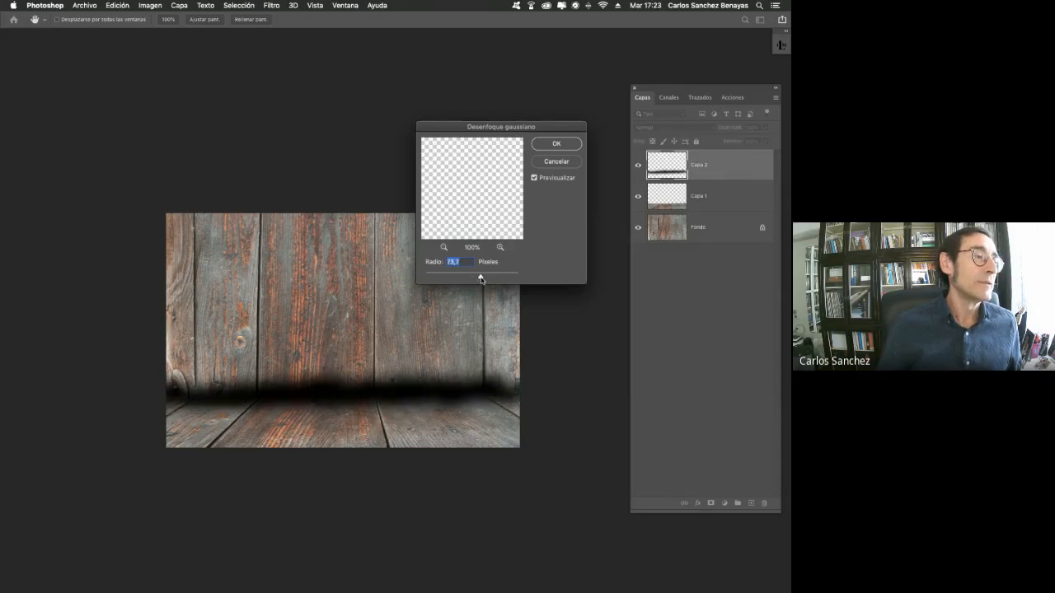
pyautogui.click(557, 145)
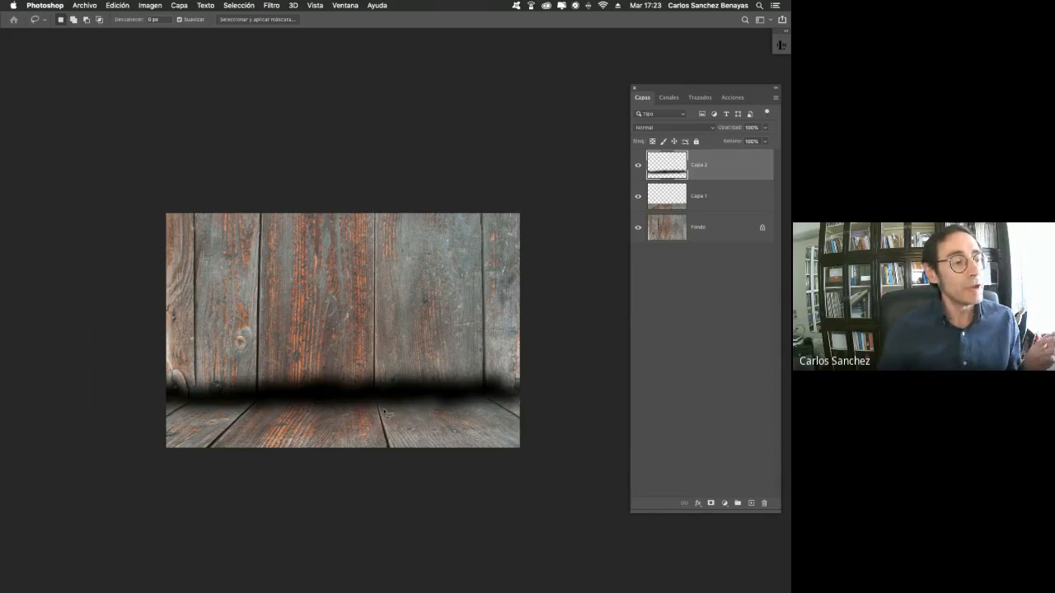
# Delete the blurred black band's layer and marquee-select a full-width rectangular strip across the wall-floor joint
pyautogui.moveTo(739, 165); pyautogui.dragTo(763, 502)
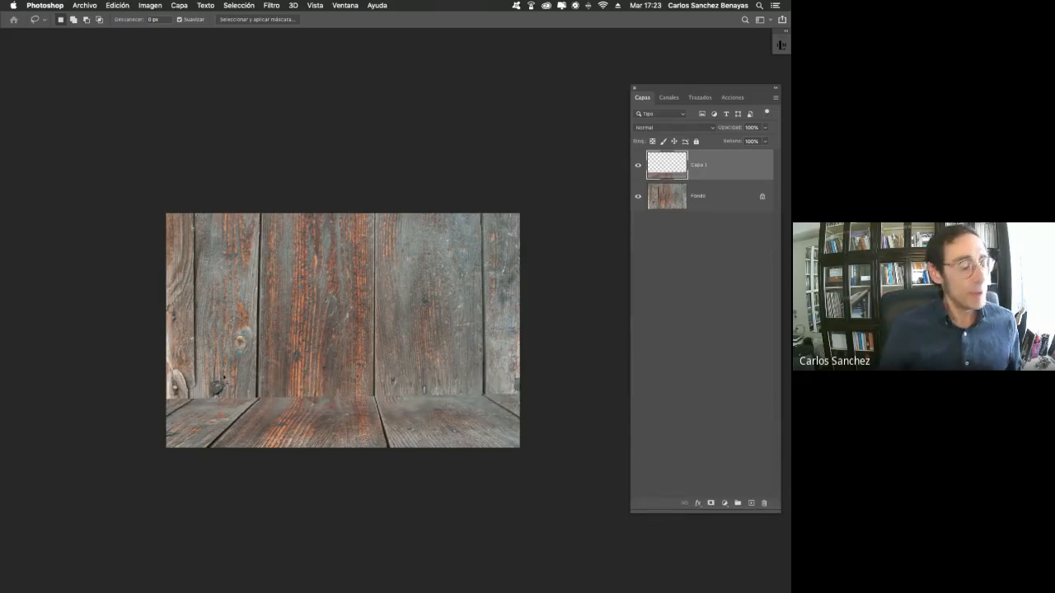
pyautogui.press('m')
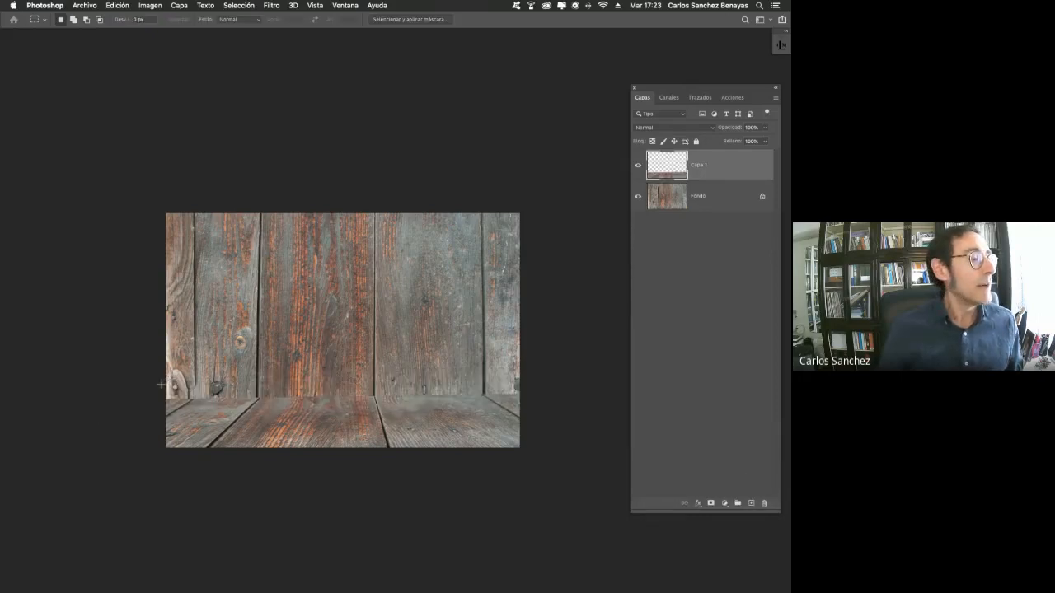
pyautogui.moveTo(153, 381); pyautogui.dragTo(524, 407)
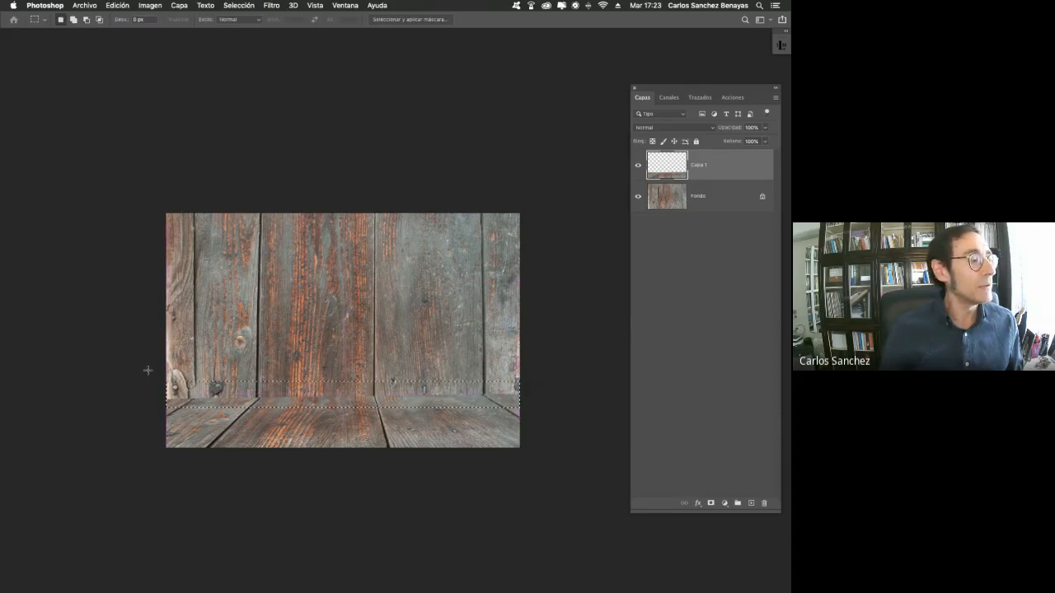
pyautogui.moveTo(146, 363); pyautogui.dragTo(517, 413)
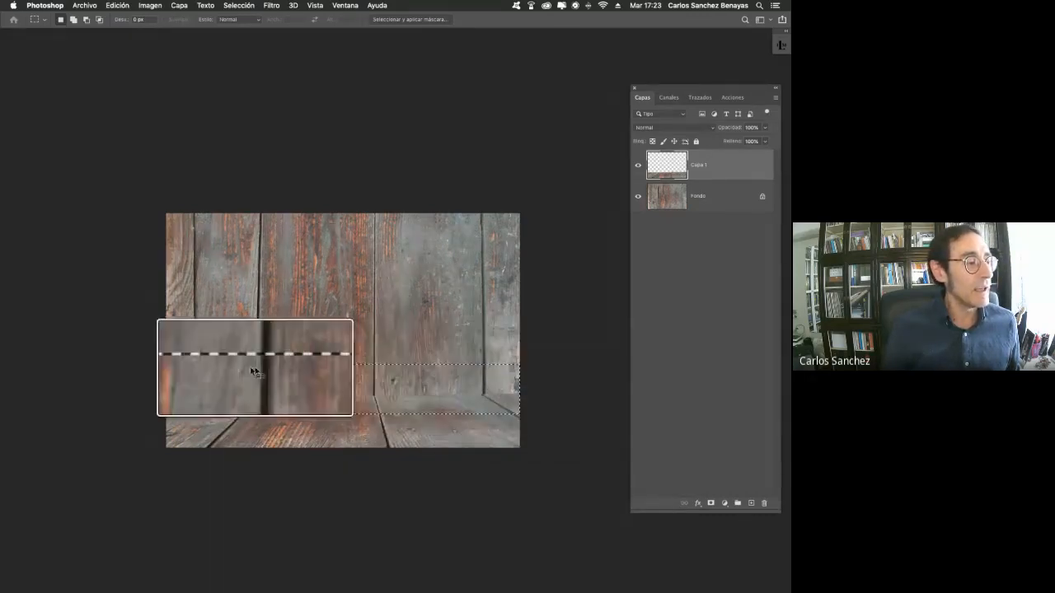
# Add a Levels adjustment layer for the selected strip and darken it with black input 81 and midtones about 0.45
pyautogui.click(724, 504)
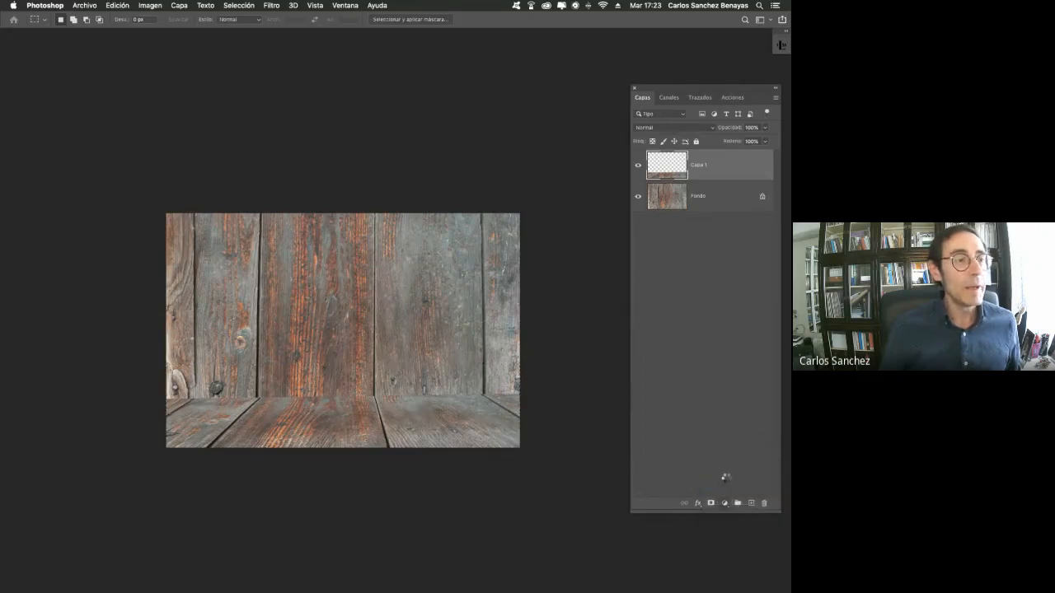
pyautogui.click(724, 486)
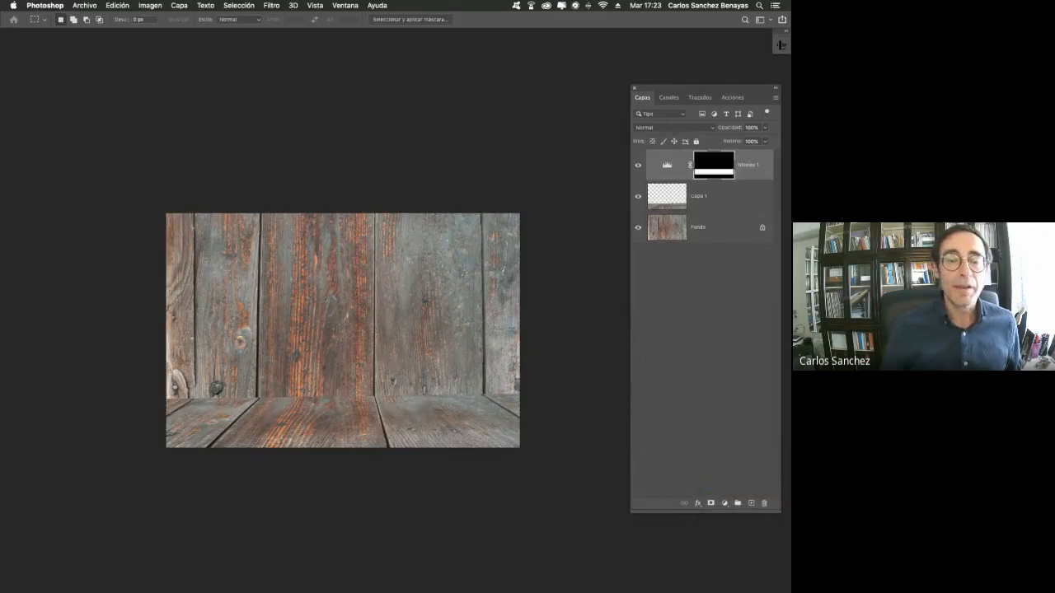
pyautogui.moveTo(645, 333); pyautogui.dragTo(604, 70)
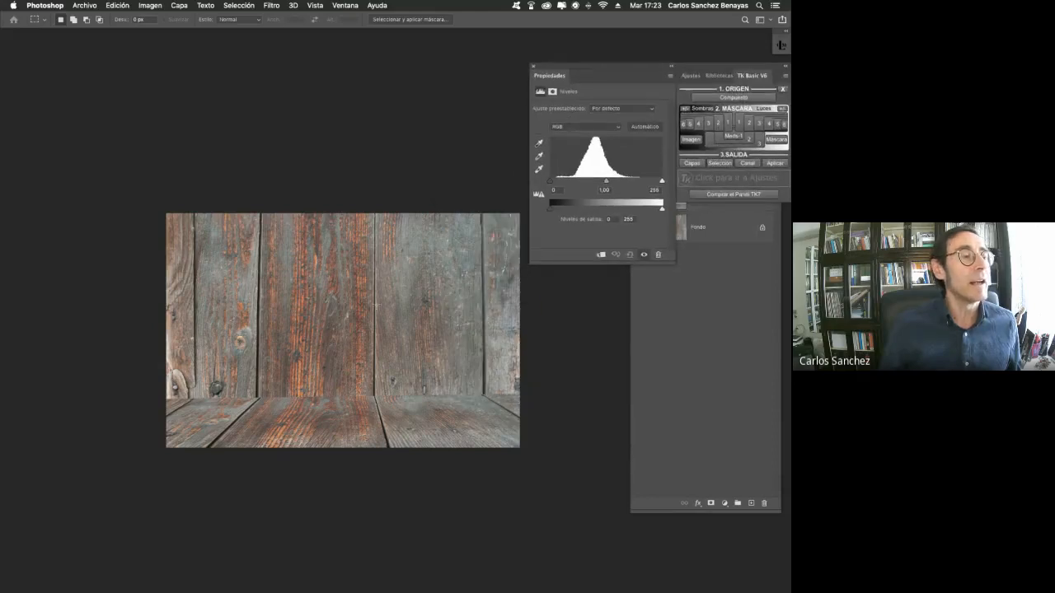
pyautogui.moveTo(390, 330); pyautogui.dragTo(325, 324)
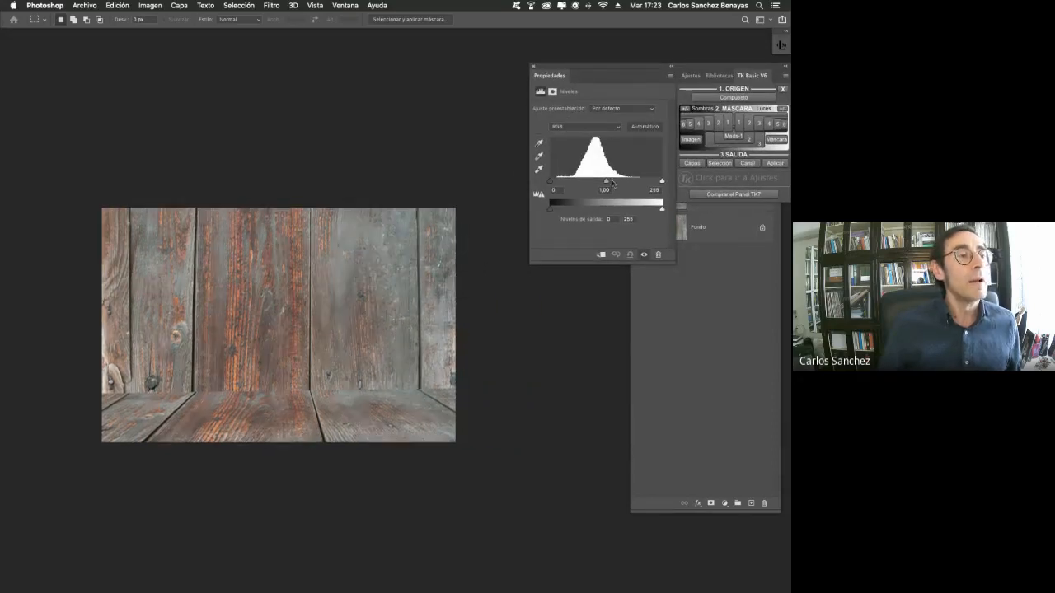
pyautogui.moveTo(611, 182); pyautogui.dragTo(639, 183)
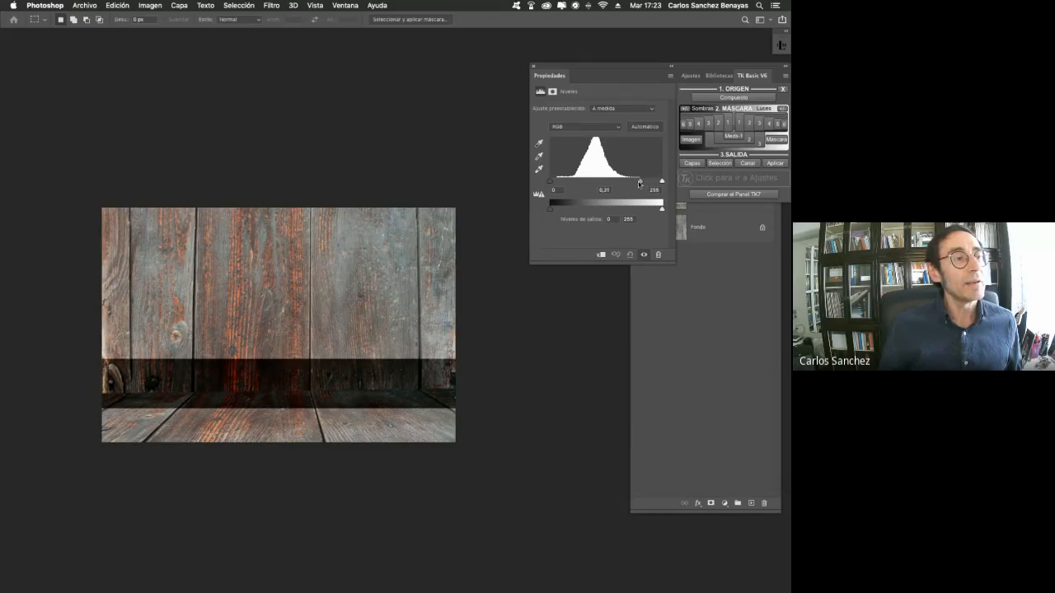
pyautogui.moveTo(549, 183); pyautogui.dragTo(642, 184)
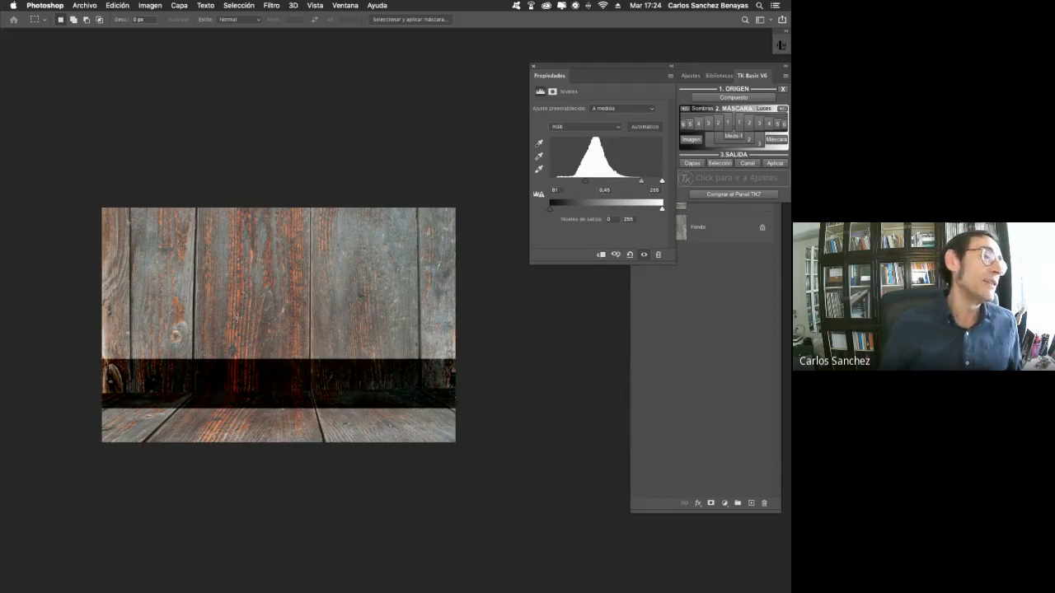
# Feather the Levels adjustment's mask by 83.6 px and close its properties
pyautogui.click(552, 91)
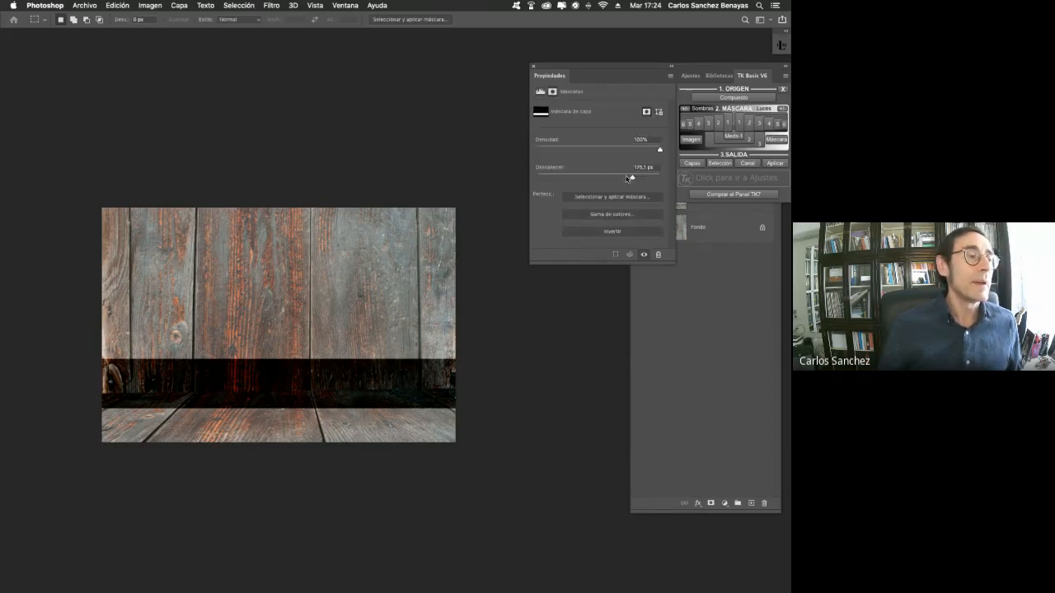
pyautogui.moveTo(629, 178); pyautogui.dragTo(620, 179)
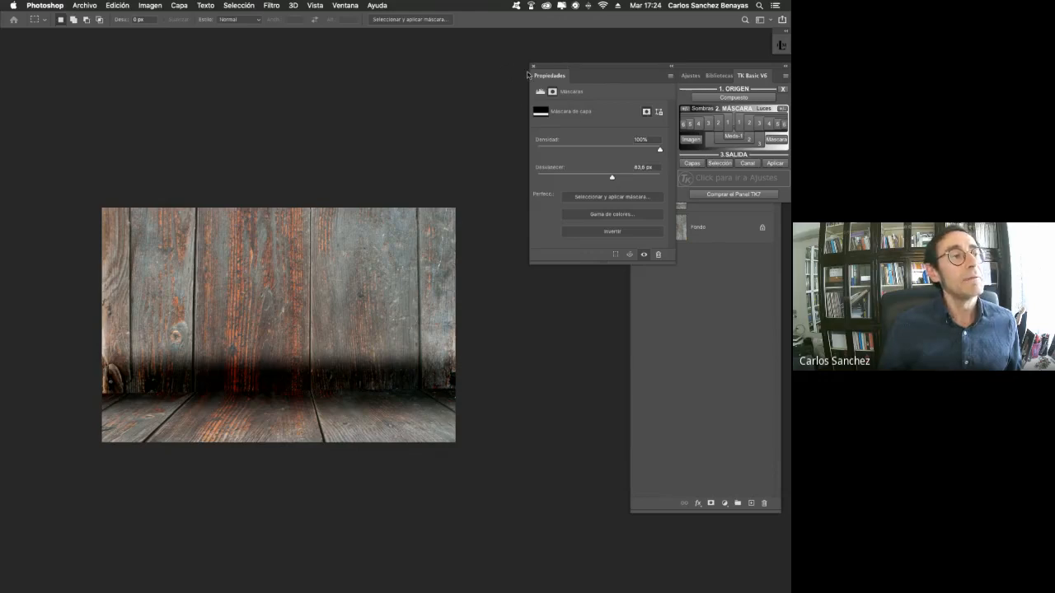
pyautogui.click(533, 66)
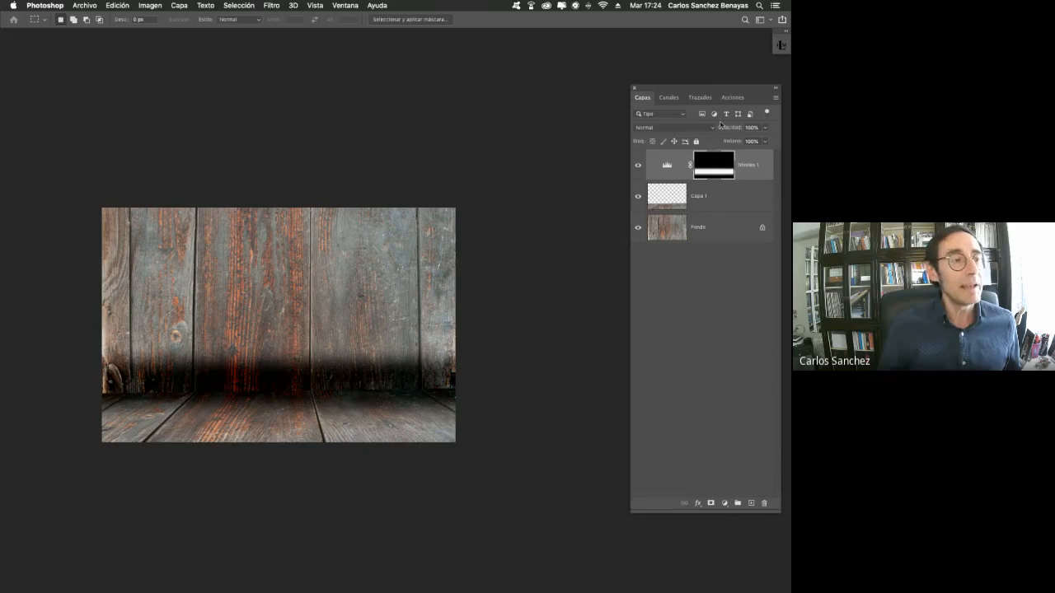
pyautogui.moveTo(713, 89); pyautogui.dragTo(672, 84)
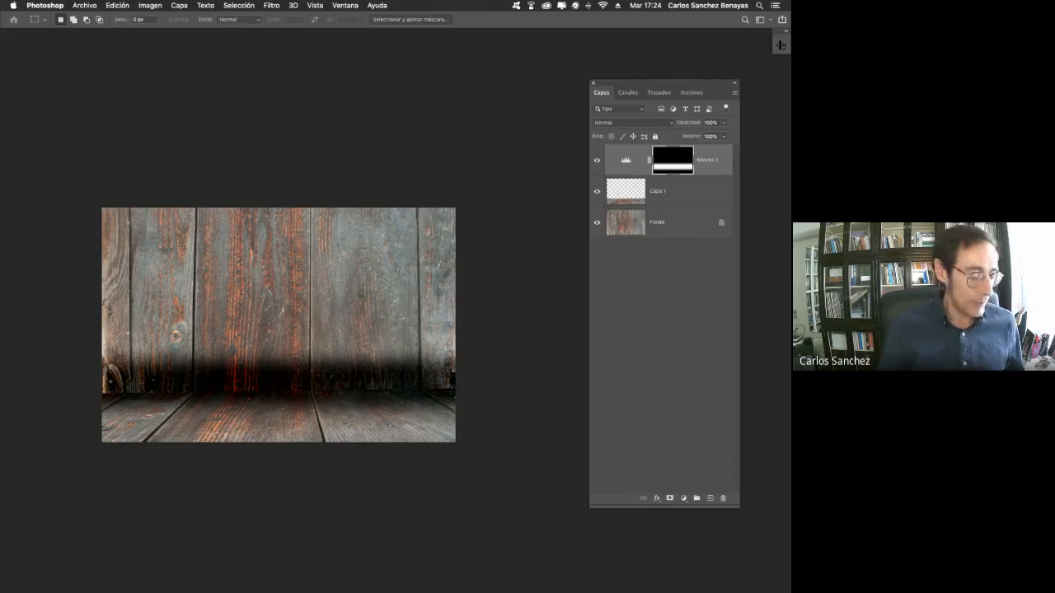
# Paint white on the Levels mask with a large brush at 8% opacity to gradually darken the image's outer edges
pyautogui.press('b')
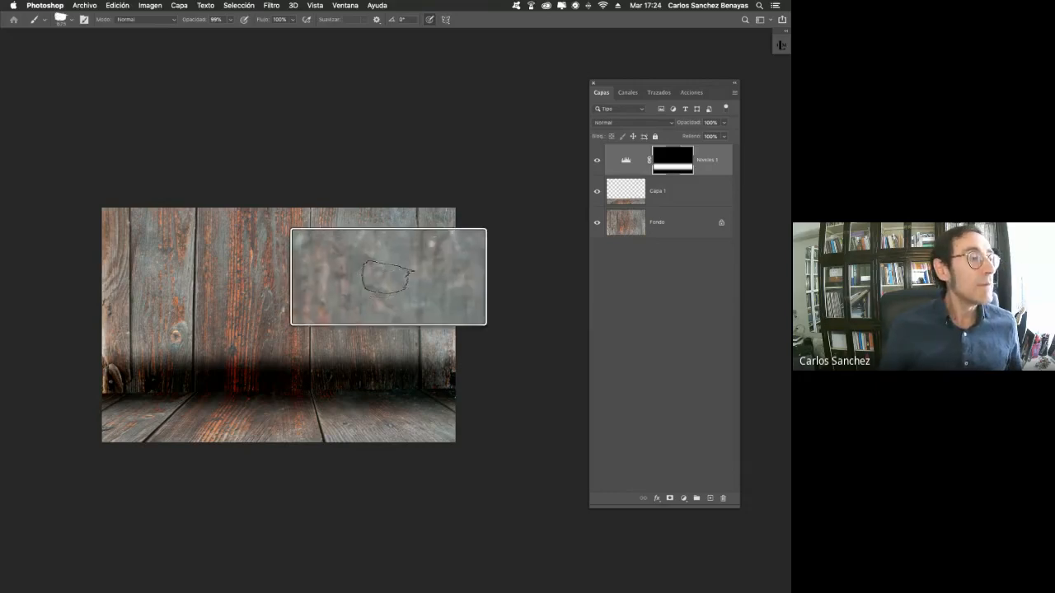
pyautogui.moveTo(389, 276); pyautogui.dragTo(408, 278)
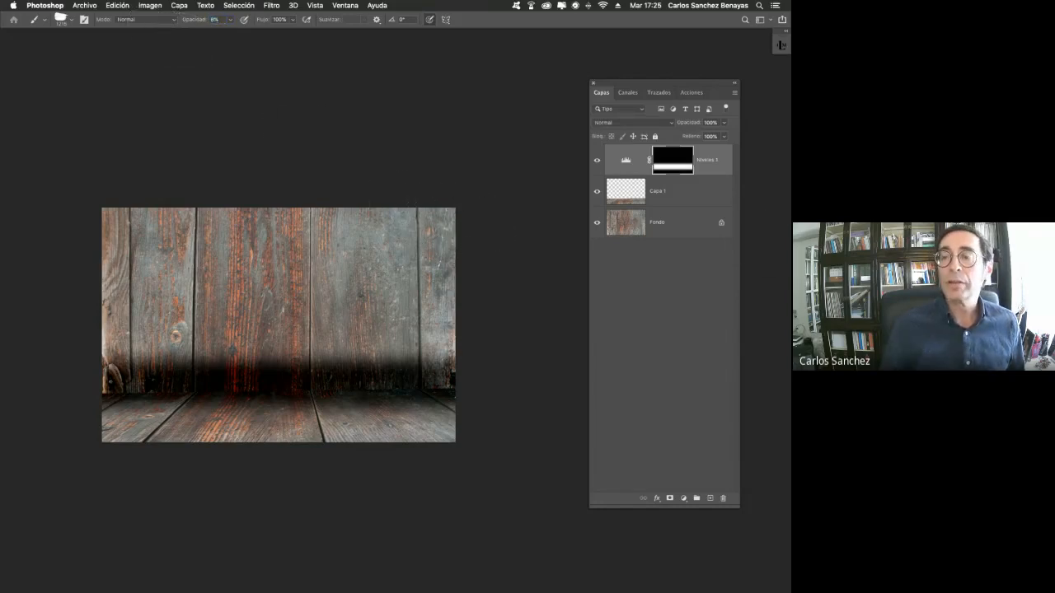
pyautogui.moveTo(708, 191); pyautogui.dragTo(556, 111)
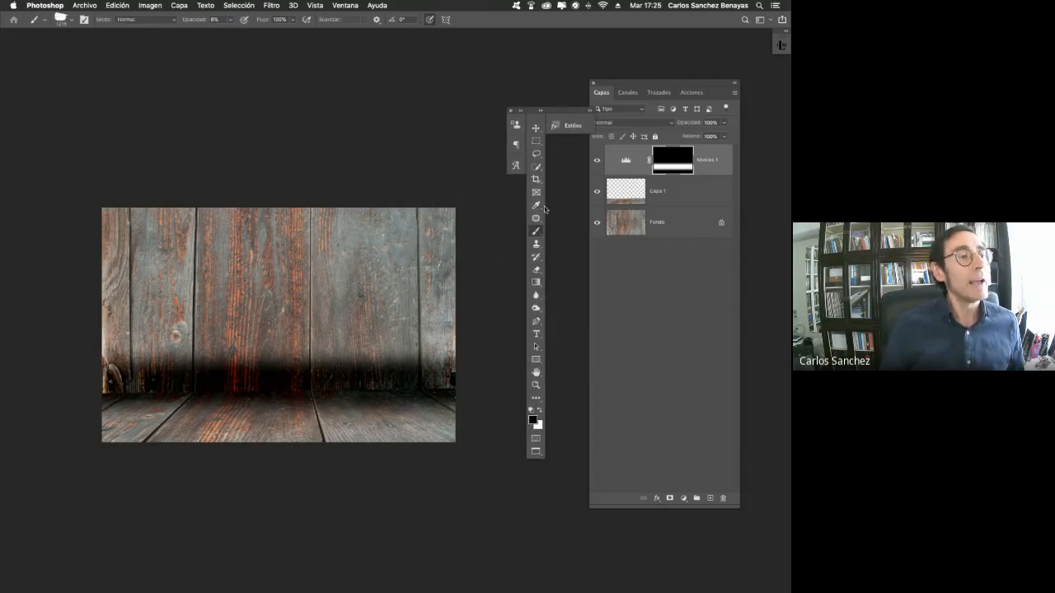
pyautogui.press('x')
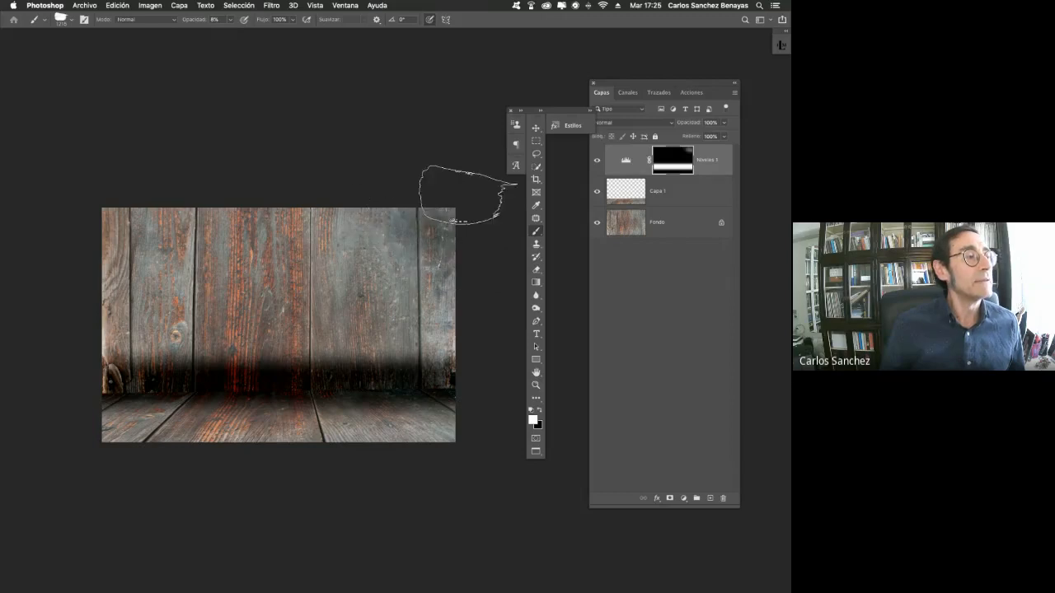
pyautogui.moveTo(169, 214)
pyautogui.mouseDown()
pyautogui.moveTo(109, 256)
pyautogui.moveTo(125, 259)
pyautogui.moveTo(109, 277)
pyautogui.moveTo(115, 318)
pyautogui.moveTo(82, 356)
pyautogui.mouseUp()
pyautogui.moveTo(174, 210)
pyautogui.mouseDown()
pyautogui.moveTo(203, 223)
pyautogui.moveTo(123, 215)
pyautogui.moveTo(197, 225)
pyautogui.moveTo(268, 199)
pyautogui.mouseUp()
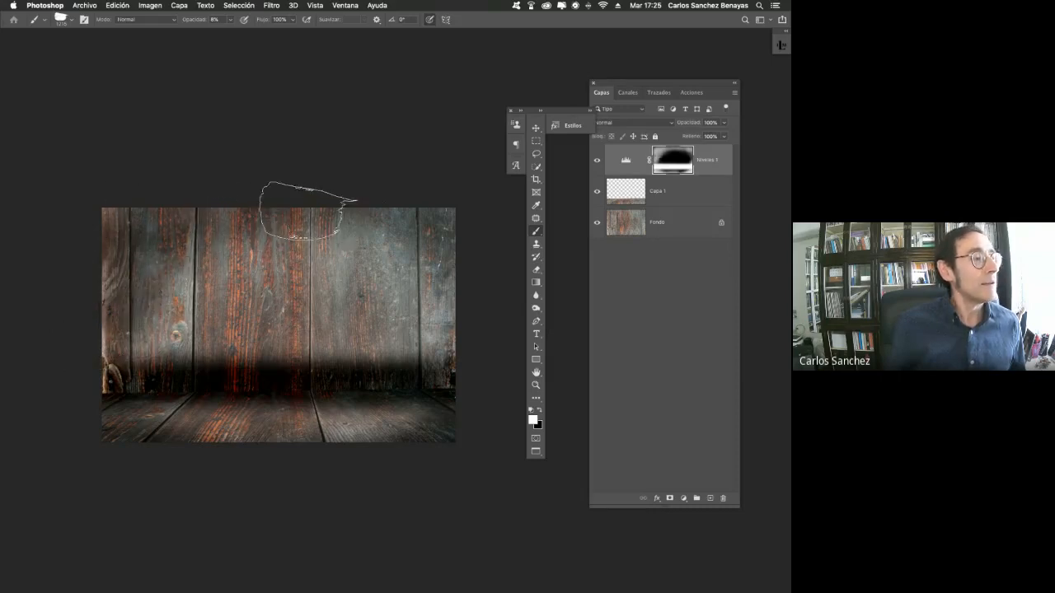
# Raise the brush opacity to 30% and paint more white on the mask over the upper wall, right edge and wall just above the joint
pyautogui.moveTo(331, 251)
pyautogui.mouseDown()
pyautogui.moveTo(413, 261)
pyautogui.moveTo(483, 202)
pyautogui.moveTo(480, 263)
pyautogui.moveTo(492, 307)
pyautogui.mouseUp()
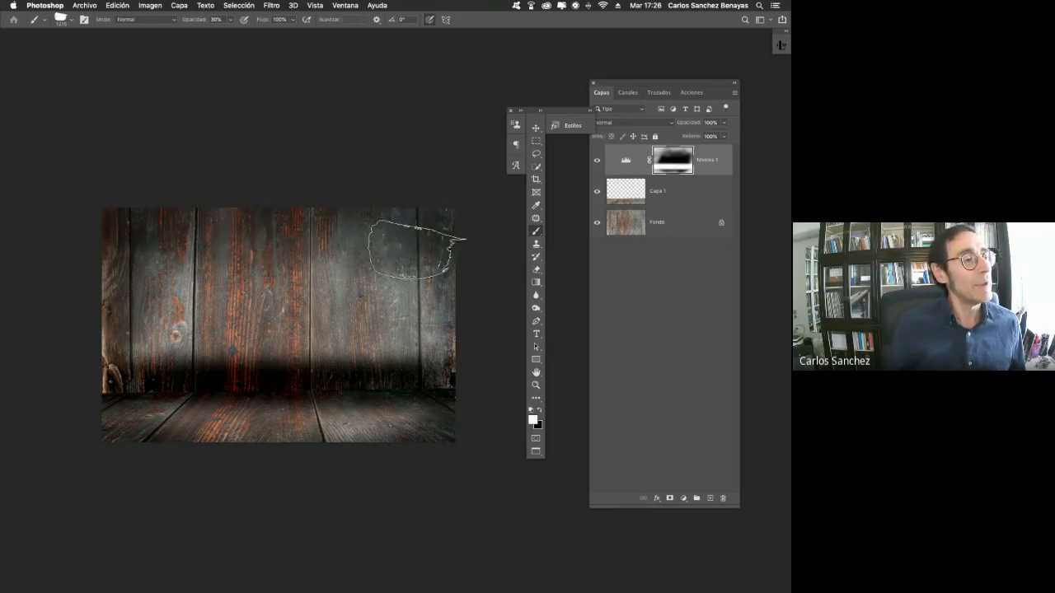
pyautogui.moveTo(497, 330)
pyautogui.mouseDown()
pyautogui.moveTo(478, 395)
pyautogui.moveTo(448, 396)
pyautogui.moveTo(428, 365)
pyautogui.mouseUp()
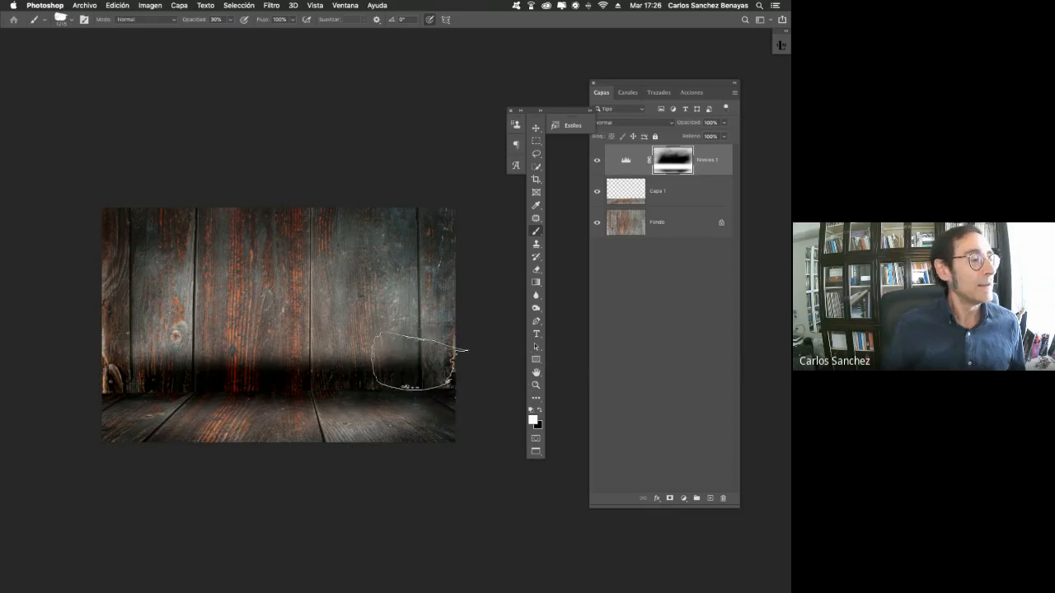
pyautogui.moveTo(300, 369)
pyautogui.mouseDown()
pyautogui.moveTo(216, 378)
pyautogui.moveTo(128, 363)
pyautogui.mouseUp()
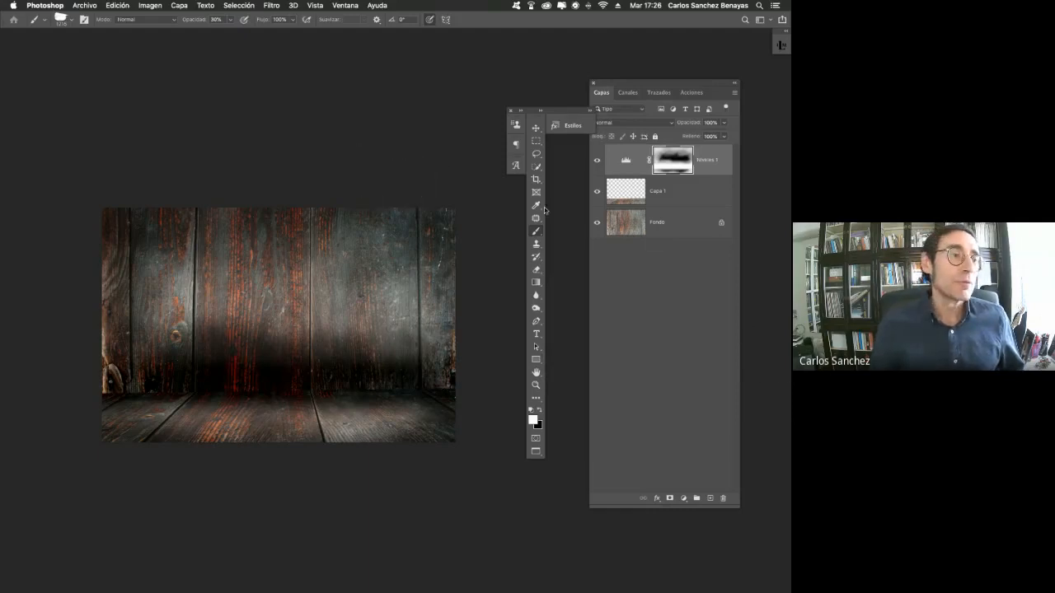
# Close the wood-plank composition without saving, and view the wooden hand-plane composite with the interface temporarily hidden
pyautogui.press('super+w')
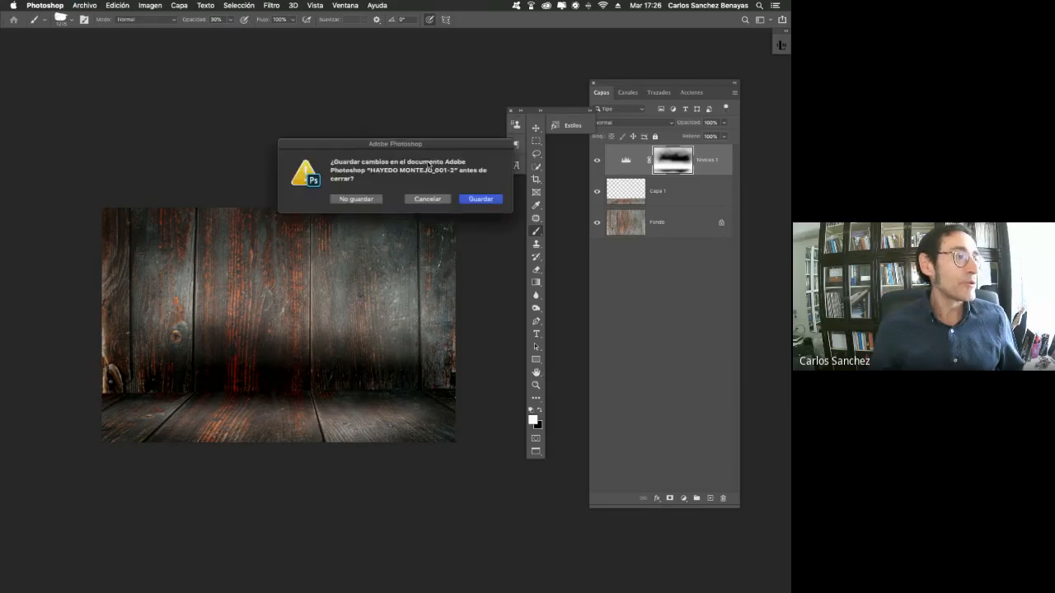
pyautogui.click(363, 201)
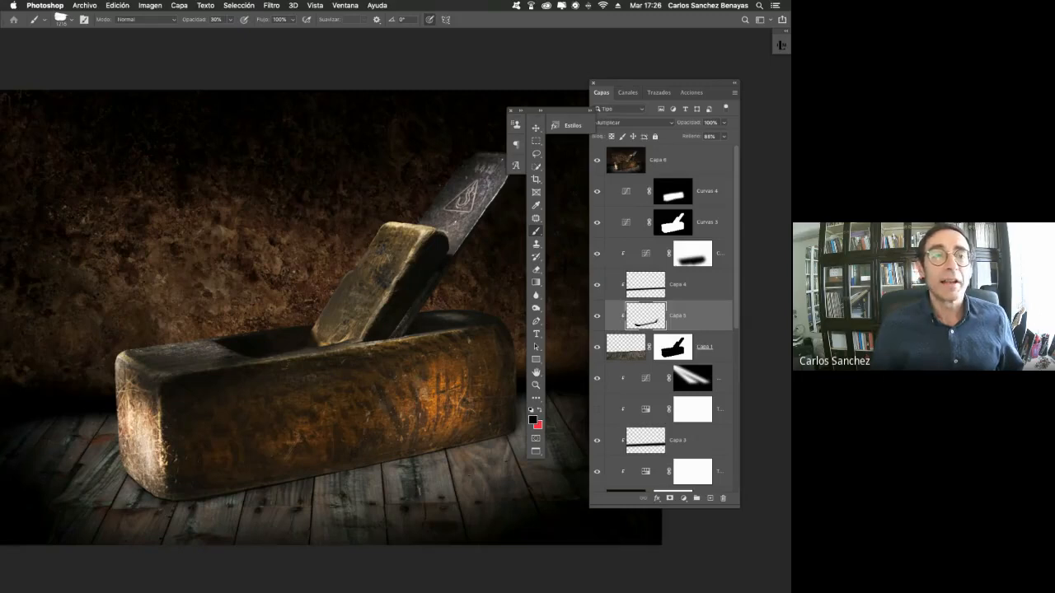
pyautogui.press('Tab')
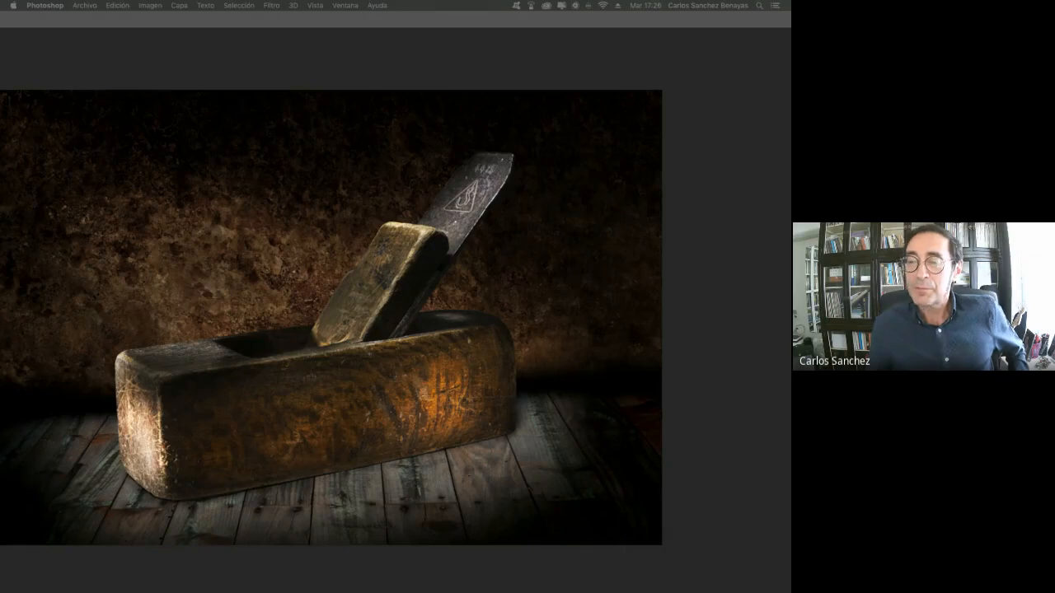
pyautogui.press('Tab')
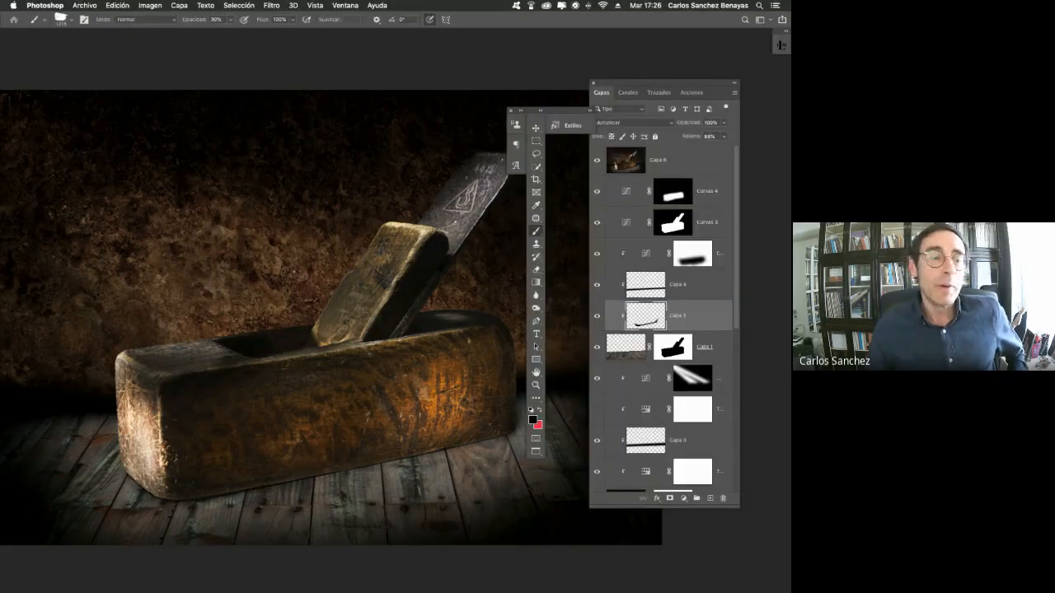
# Close the hand-plane composite and the original wood-plank photo without saving either one
pyautogui.press('super+w')
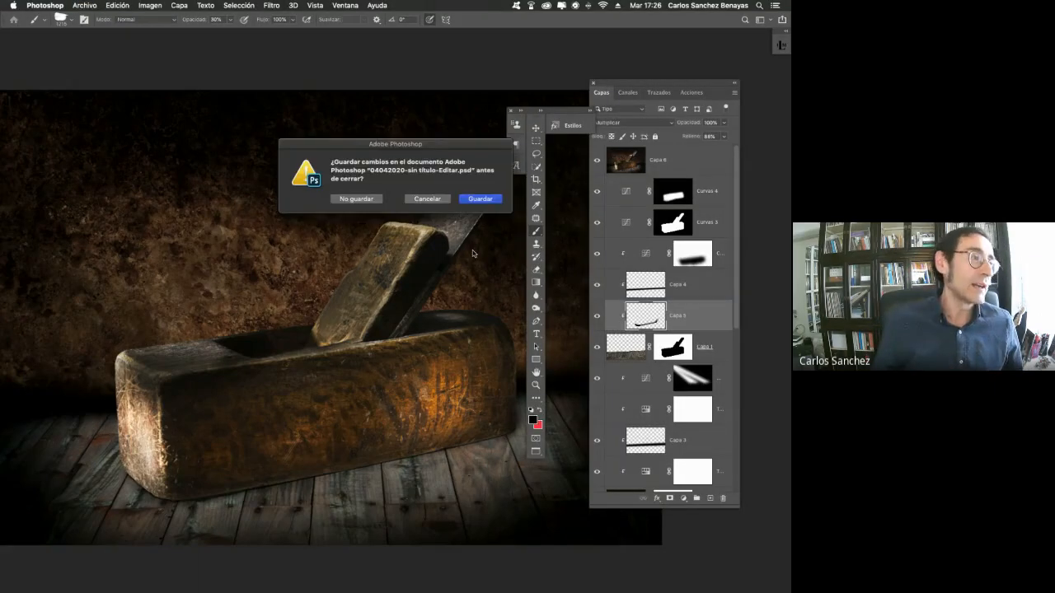
pyautogui.click(362, 200)
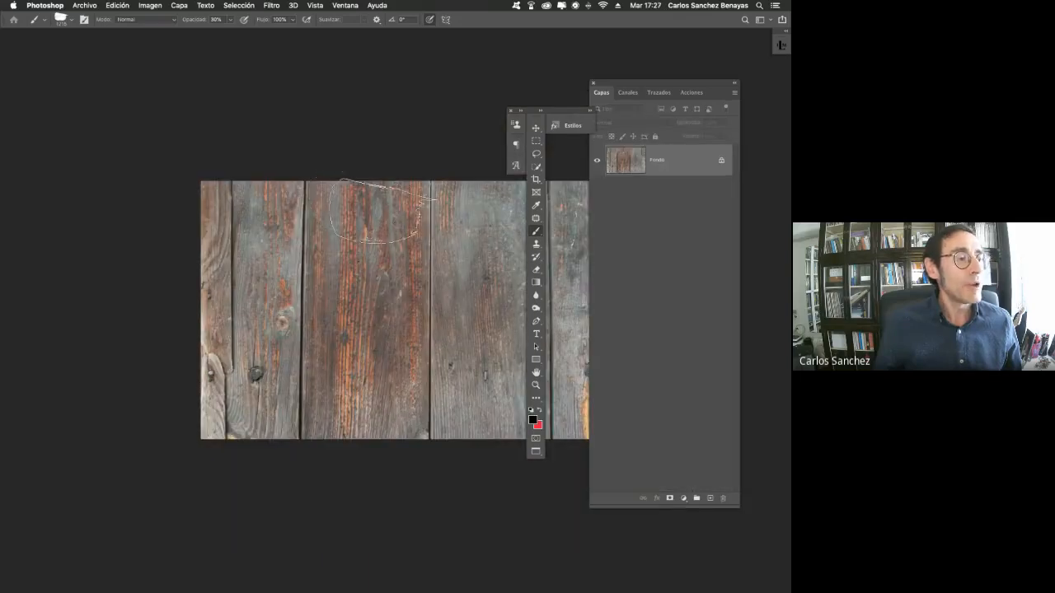
pyautogui.press('super+w')
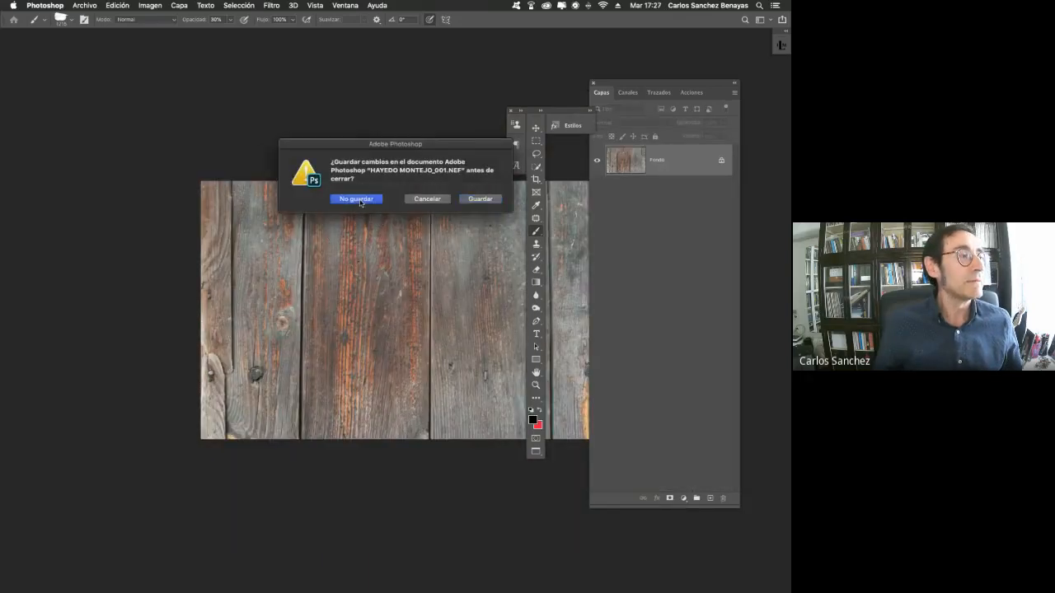
pyautogui.click(360, 199)
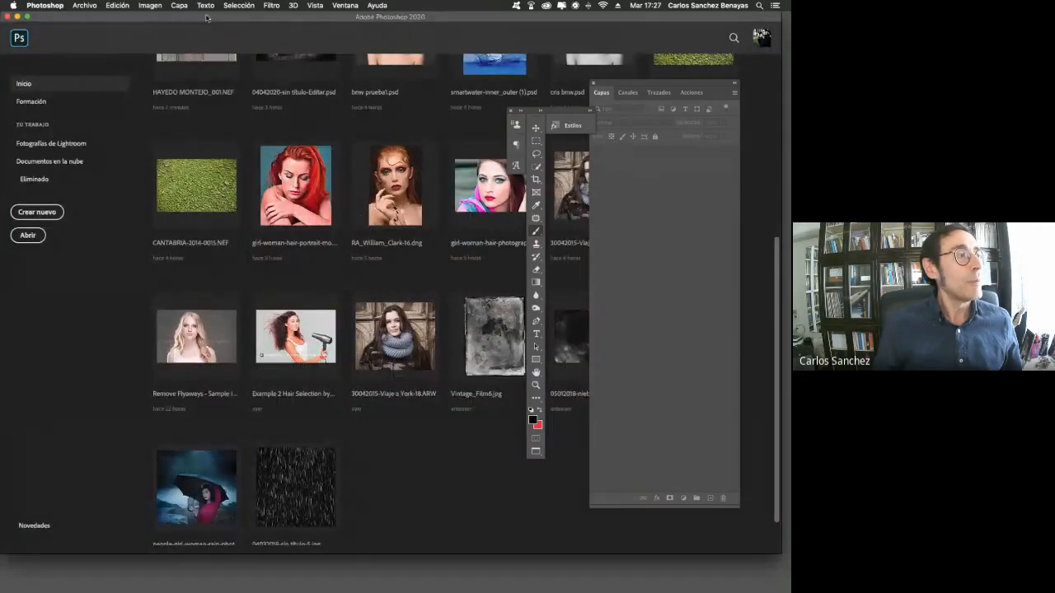
# Switch applications to bring the landscape photo 27072019-palencia-50-HDR.dng into Photoshop as an open document
pyautogui.moveTo(215, 30); pyautogui.dragTo(205, 30)
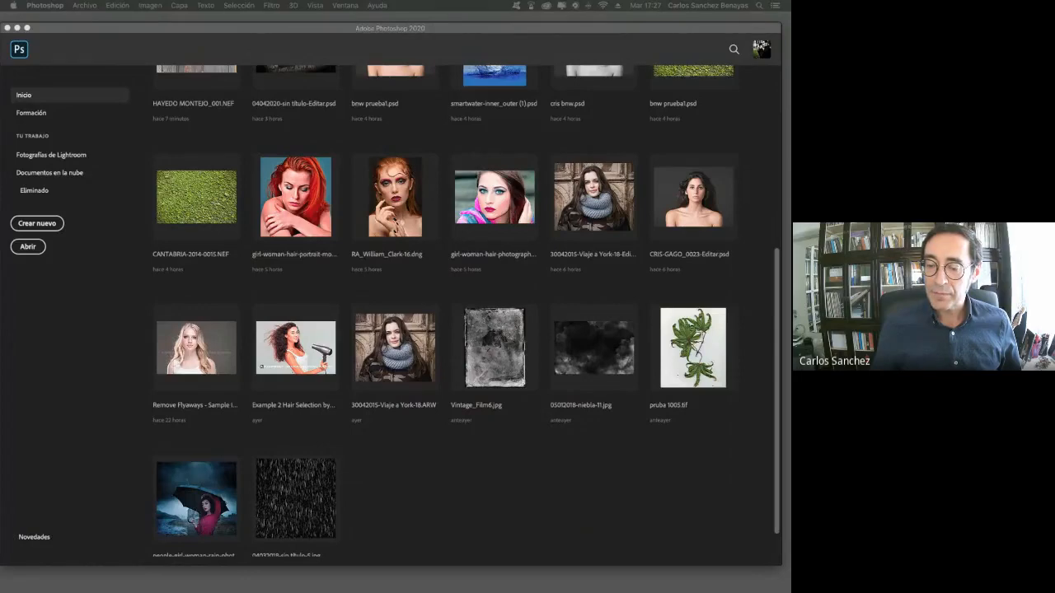
pyautogui.press('super+Tab')
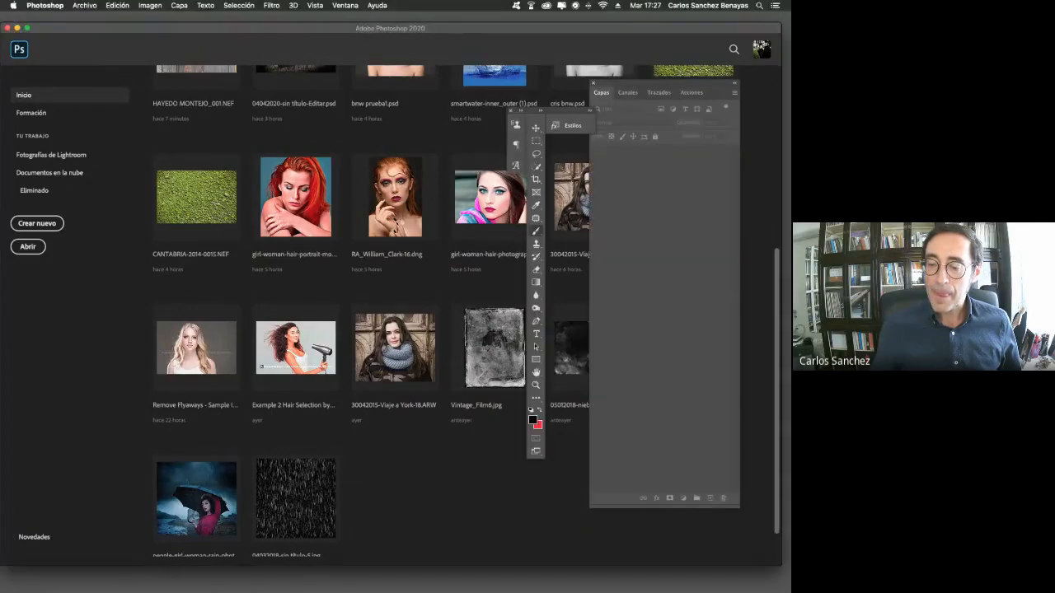
pyautogui.press('super+Tab')
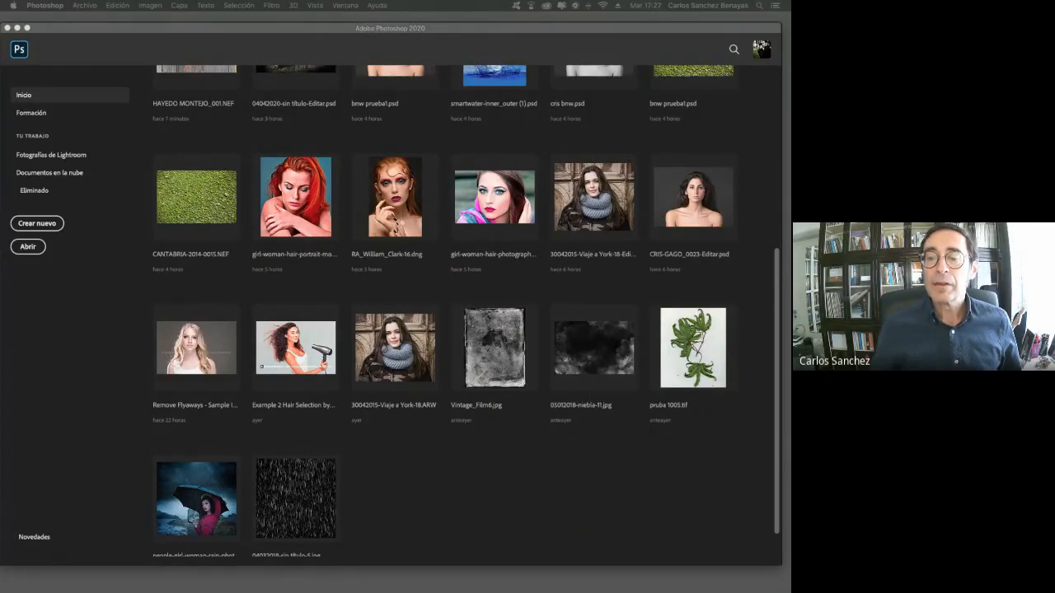
pyautogui.press('super+Tab')
pyautogui.press('Right')
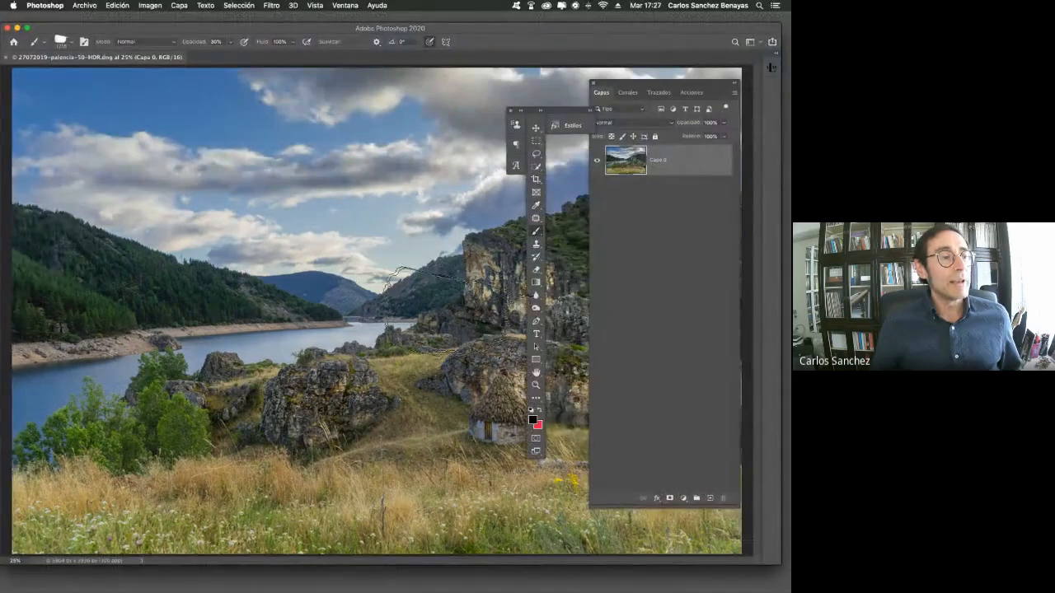
# Show the landscape in full-screen mode and move the floating tools and layers off the image to reveal the whole photo
pyautogui.press('f')
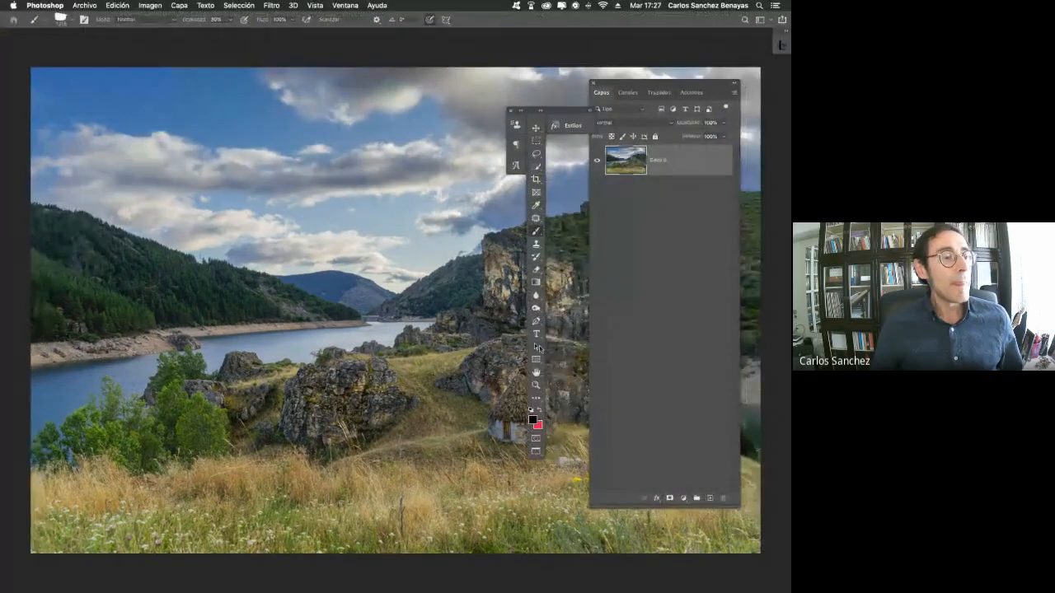
pyautogui.moveTo(562, 112); pyautogui.dragTo(700, 592)
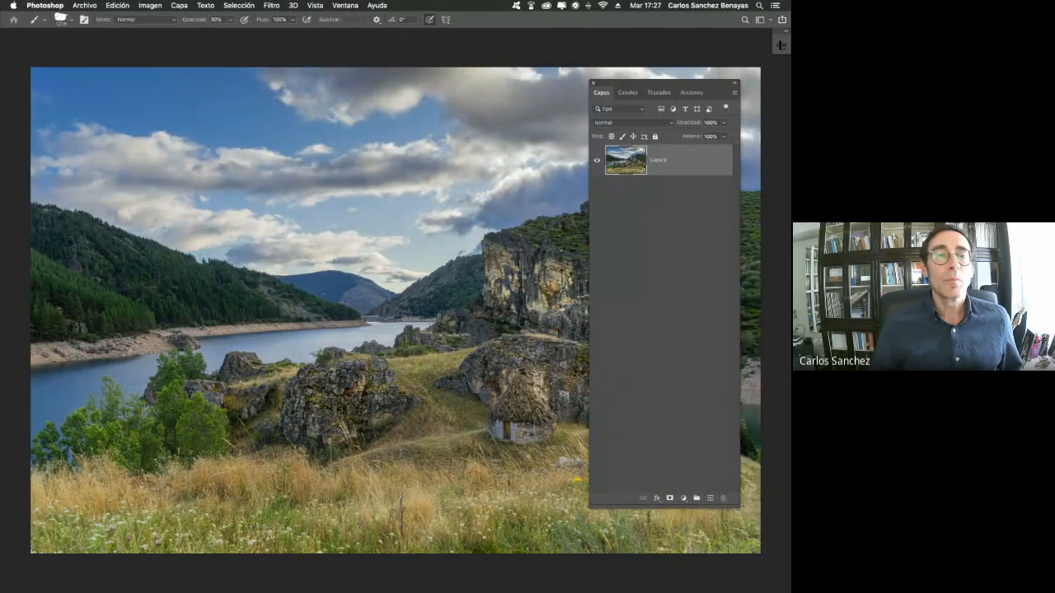
pyautogui.moveTo(632, 89); pyautogui.dragTo(700, 592)
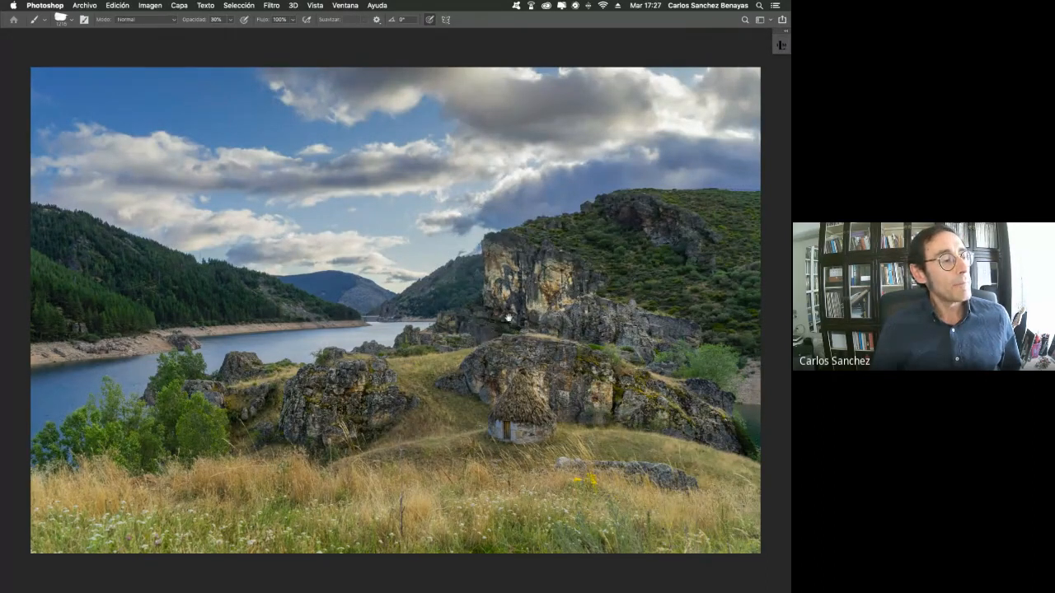
pyautogui.moveTo(498, 320)
pyautogui.mouseDown()
pyautogui.moveTo(475, 317)
pyautogui.moveTo(489, 319)
pyautogui.mouseUp()
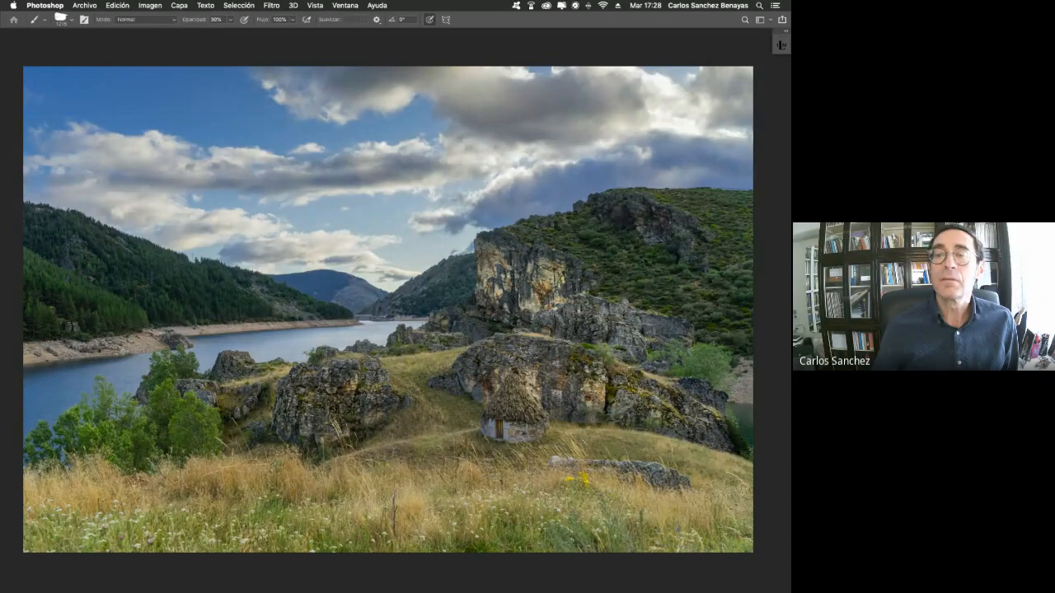
# Display the landscape's channels and enlarge their thumbnails
pyautogui.press('F7')
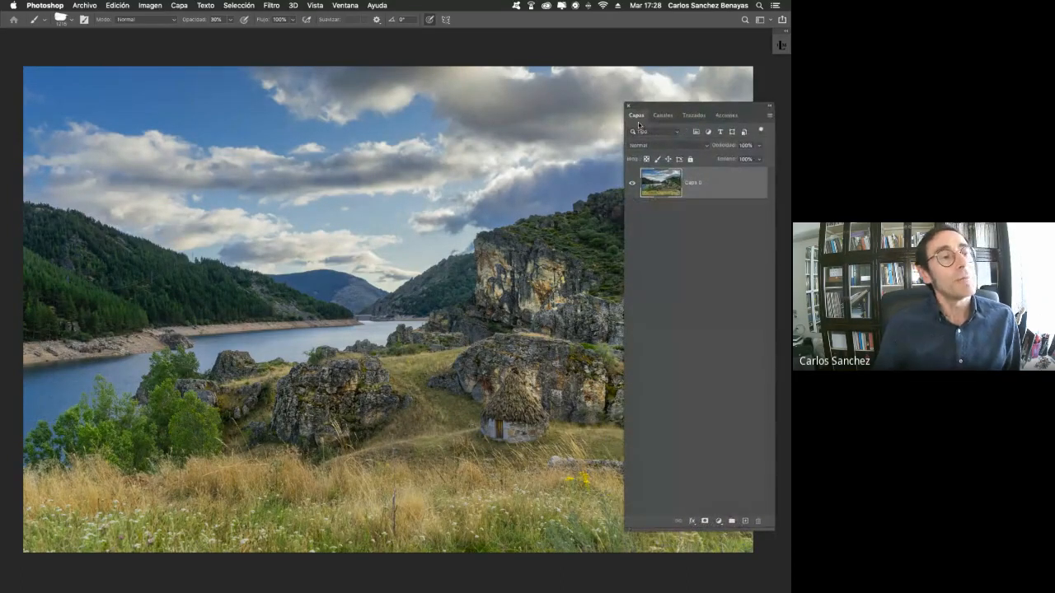
pyautogui.click(663, 116)
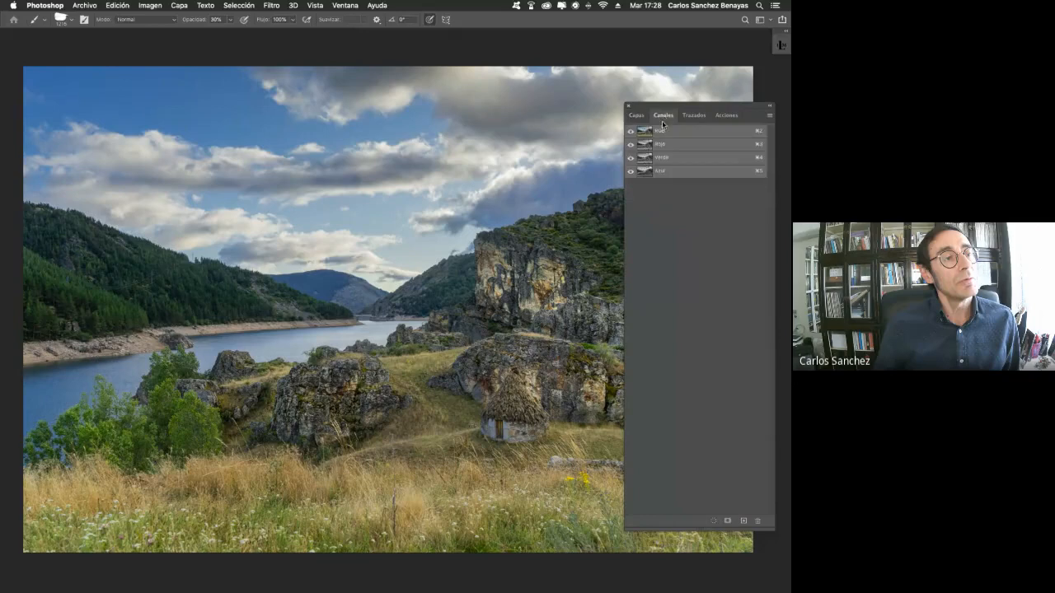
pyautogui.click(772, 115)
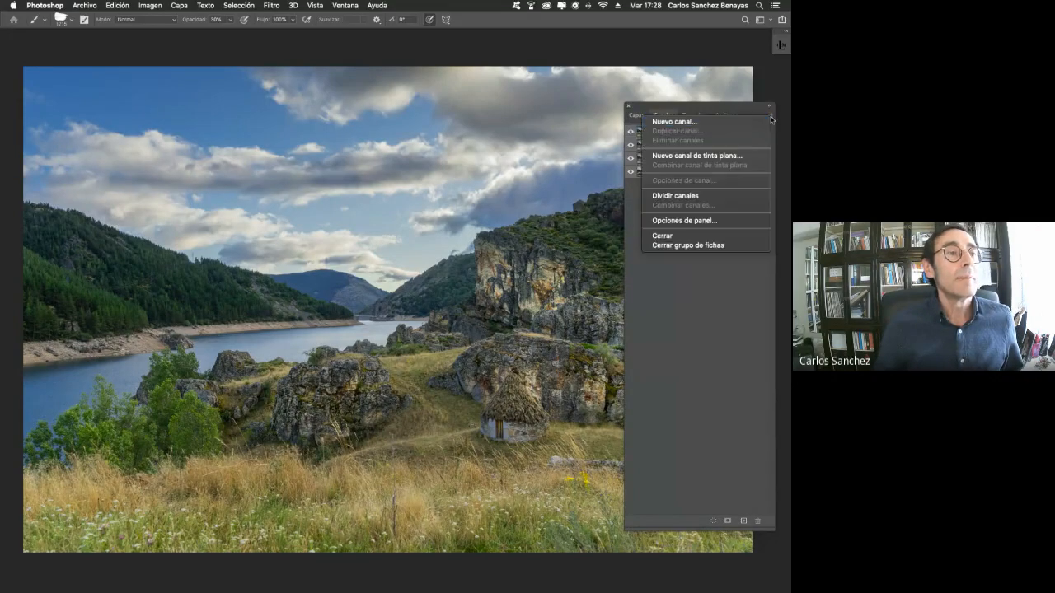
pyautogui.click(740, 223)
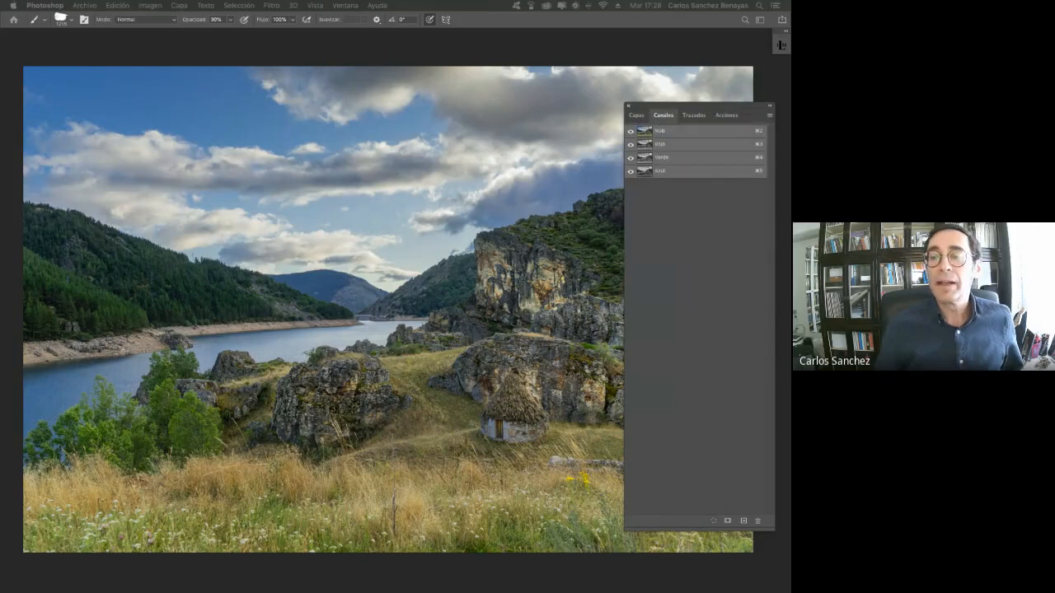
pyautogui.press('Return')
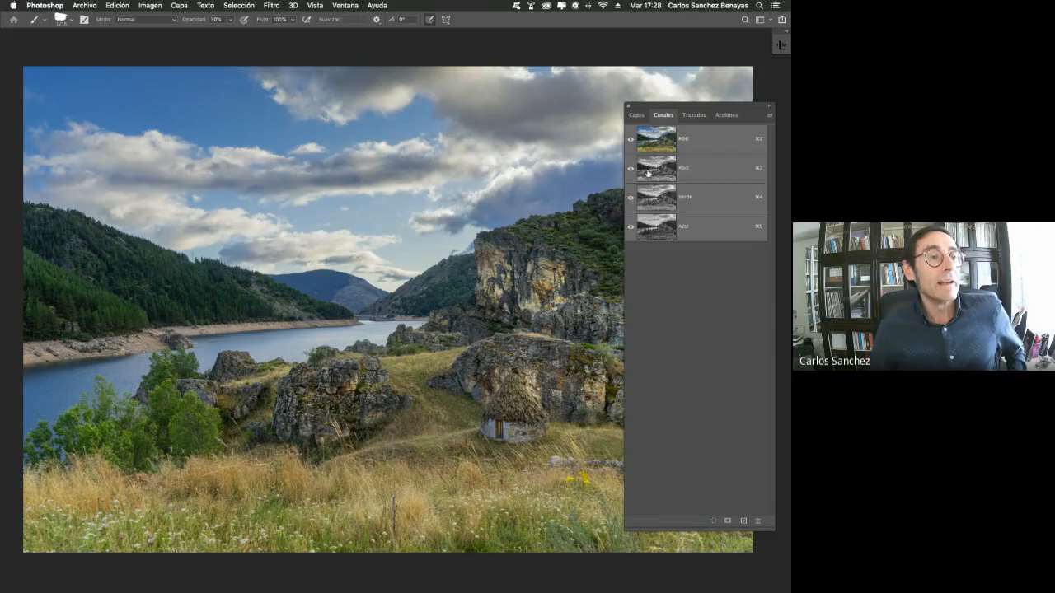
# Compare the Rojo, Verde and Azul channels individually in greyscale, and return to the RGB composite
pyautogui.click(707, 169)
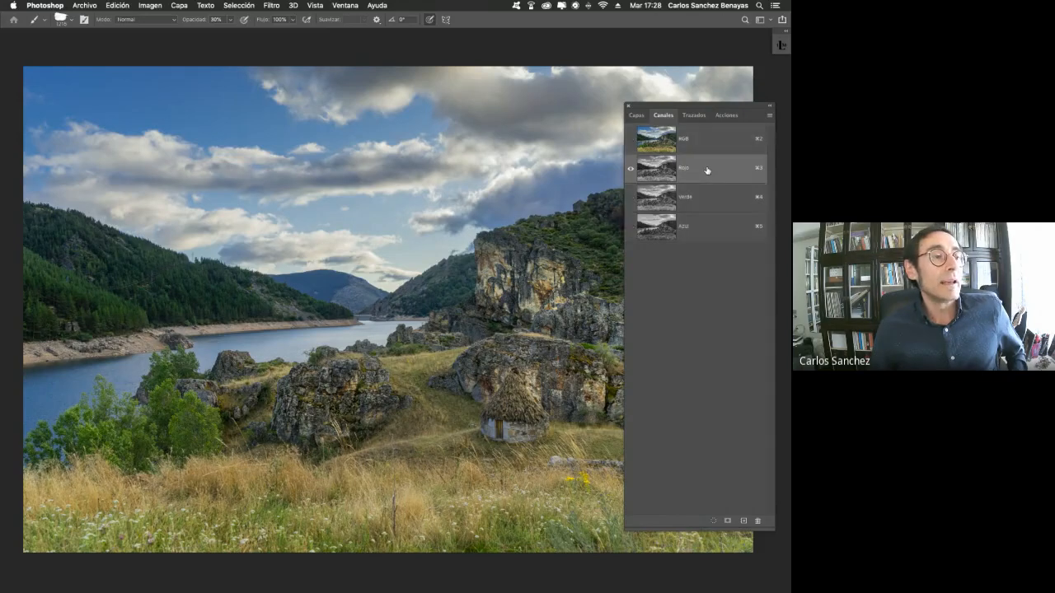
pyautogui.click(714, 198)
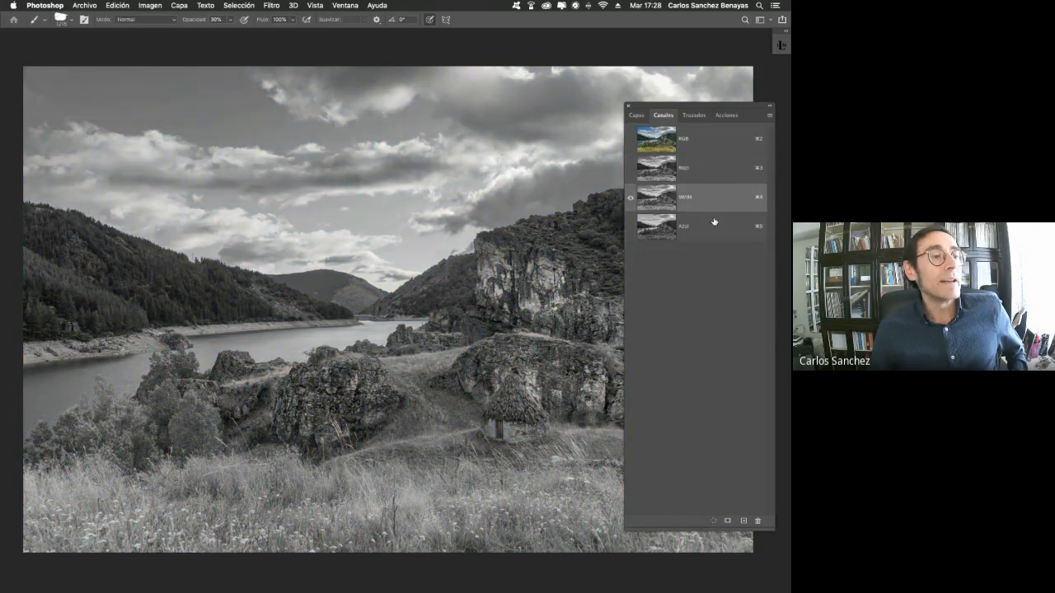
pyautogui.click(708, 231)
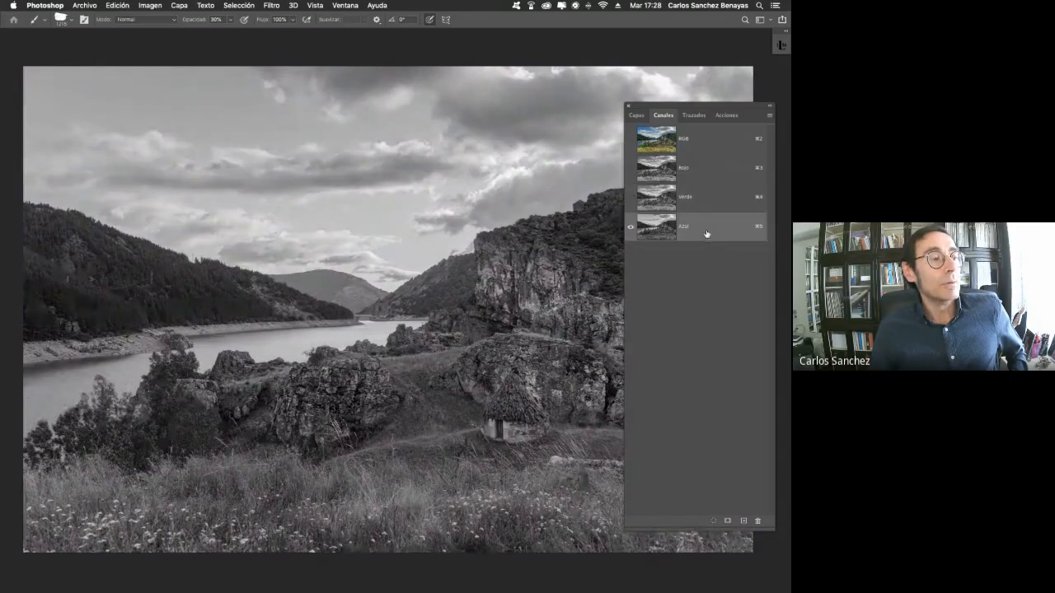
pyautogui.click(710, 200)
pyautogui.click(704, 174)
pyautogui.click(709, 197)
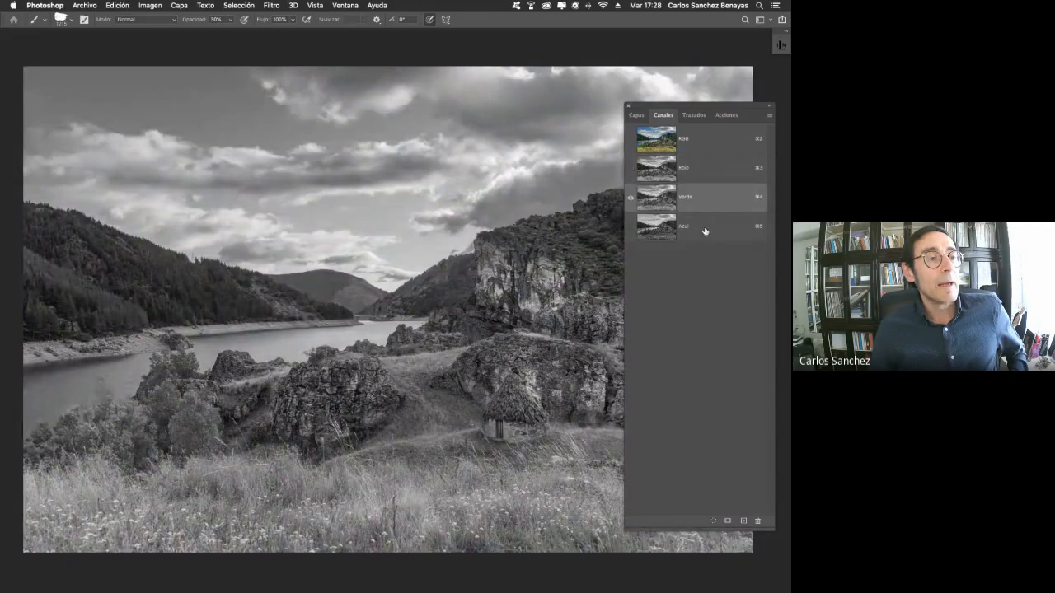
pyautogui.click(704, 231)
pyautogui.click(711, 201)
pyautogui.click(706, 167)
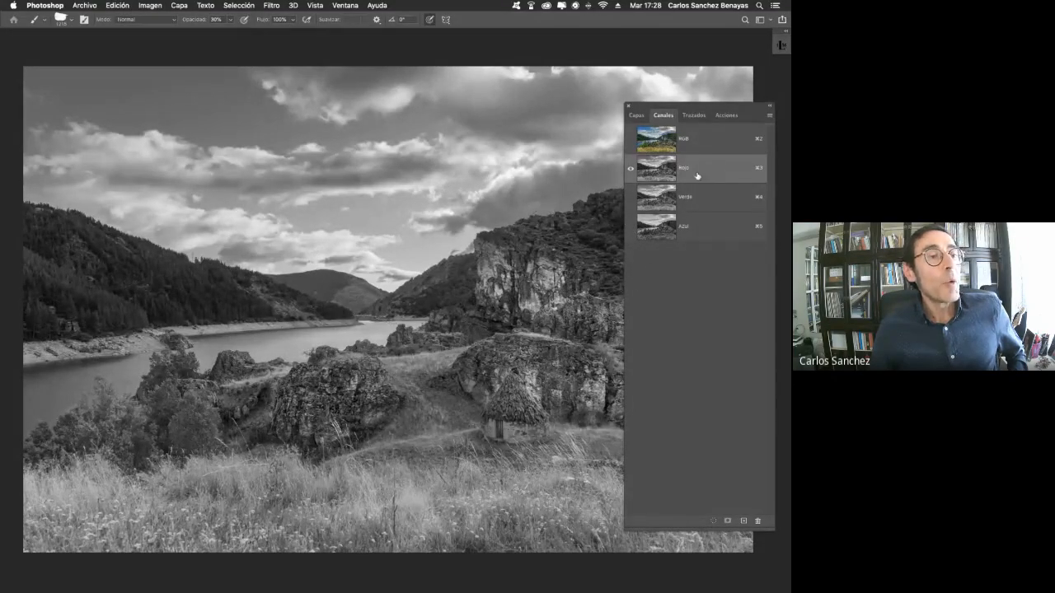
pyautogui.click(708, 198)
pyautogui.click(712, 226)
pyautogui.click(709, 197)
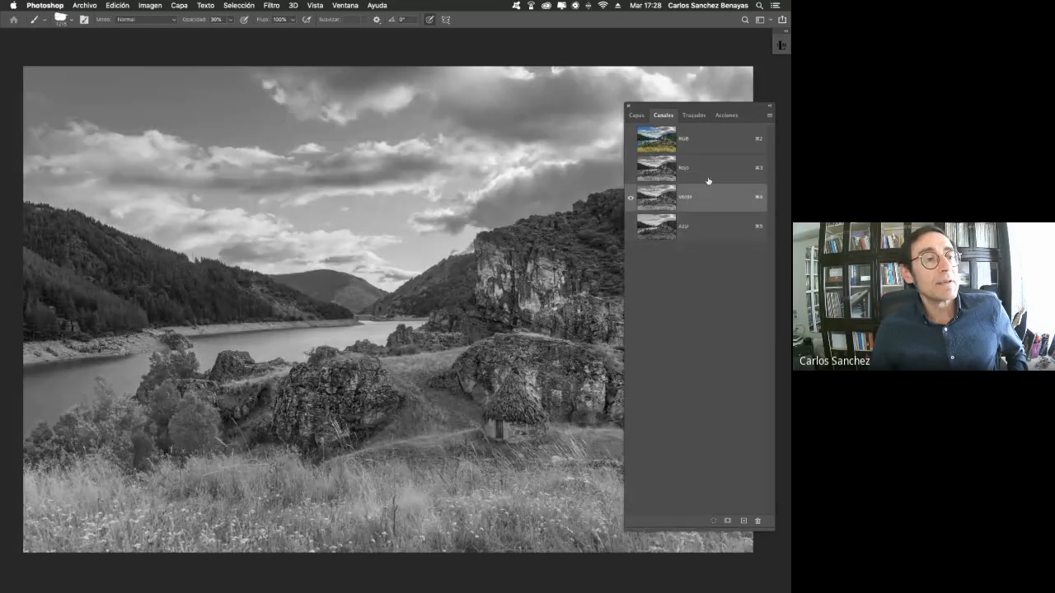
pyautogui.click(704, 170)
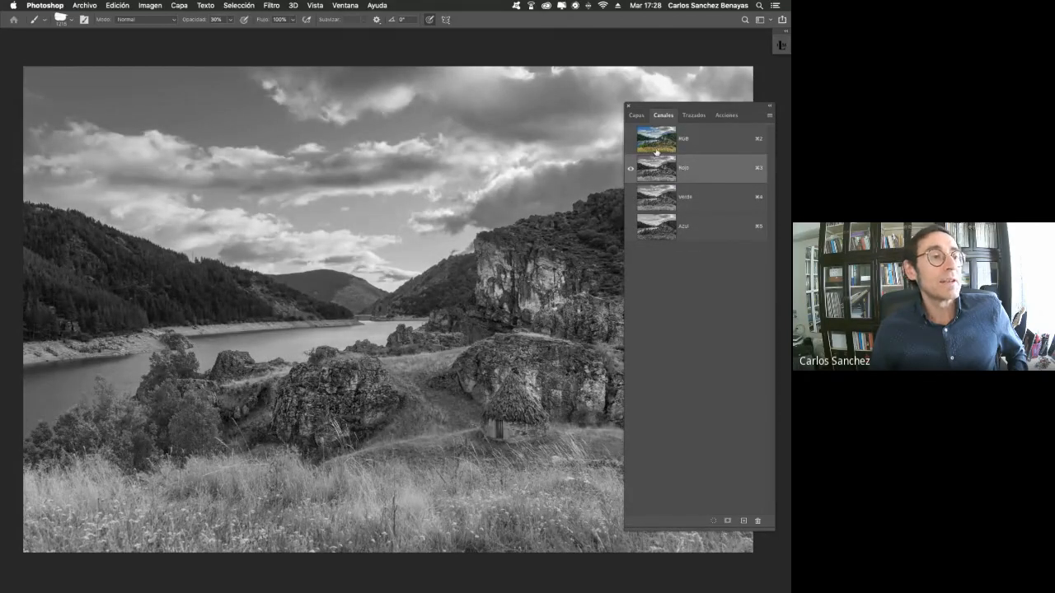
pyautogui.click(637, 116)
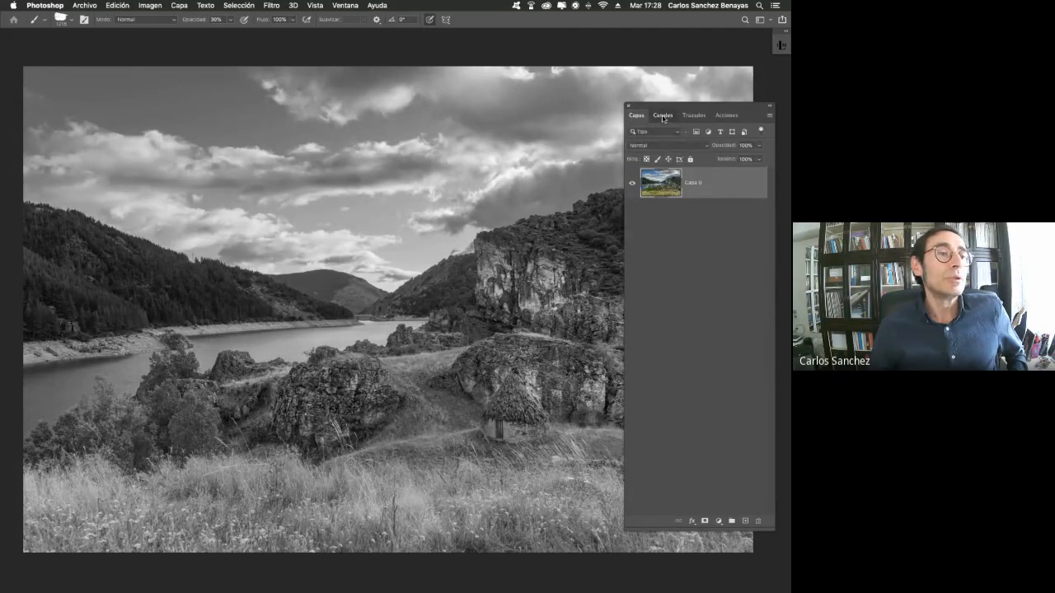
pyautogui.click(663, 116)
pyautogui.click(691, 144)
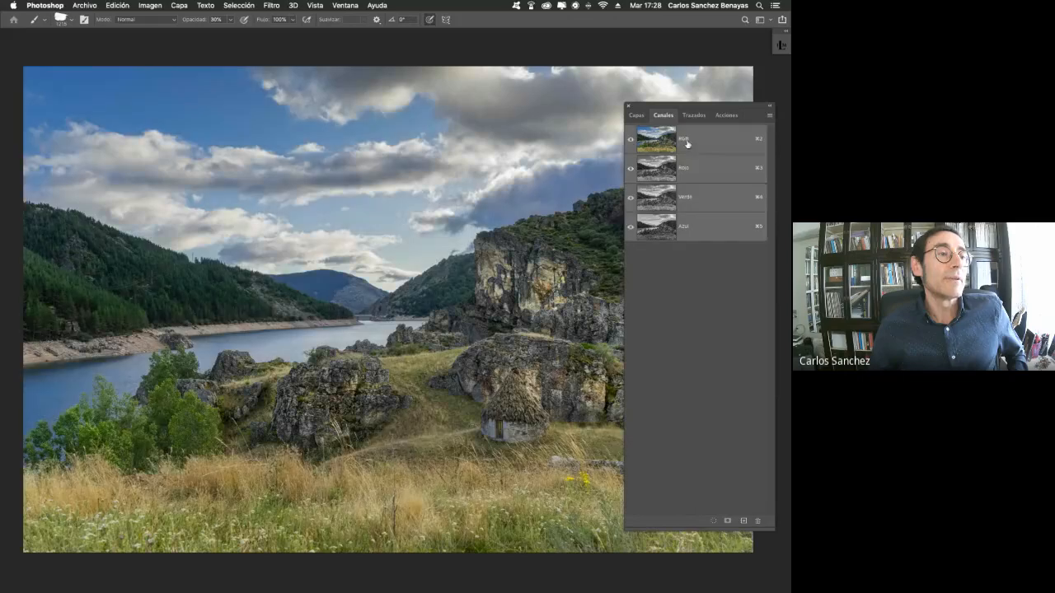
# Start a Calculations (Calcular) operation on the landscape and set the Origen 1 channel to Verde
pyautogui.click(150, 7)
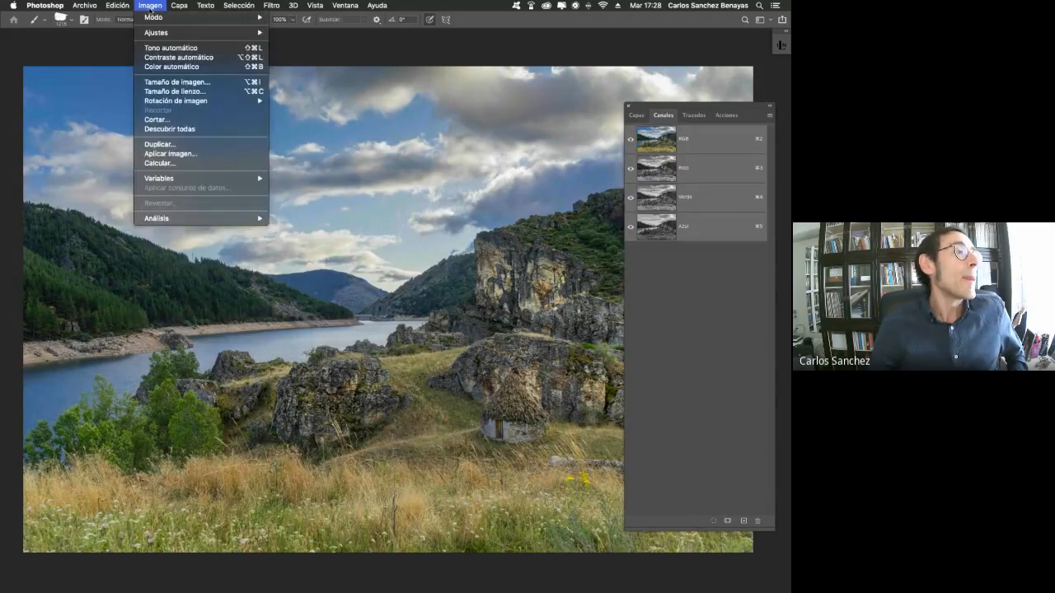
pyautogui.click(191, 167)
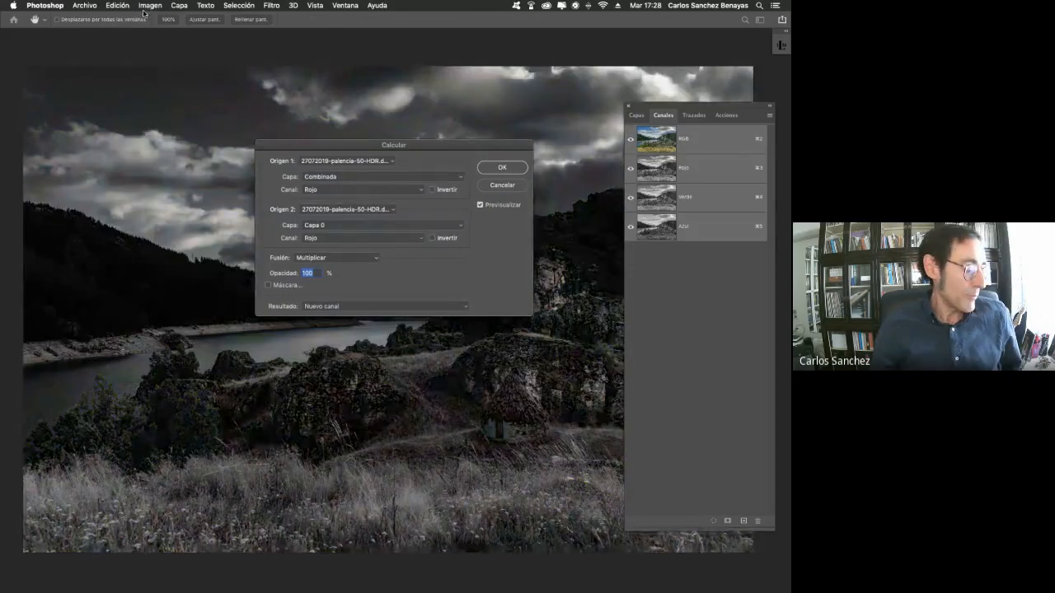
pyautogui.hotkey('ctrl', 'alt')
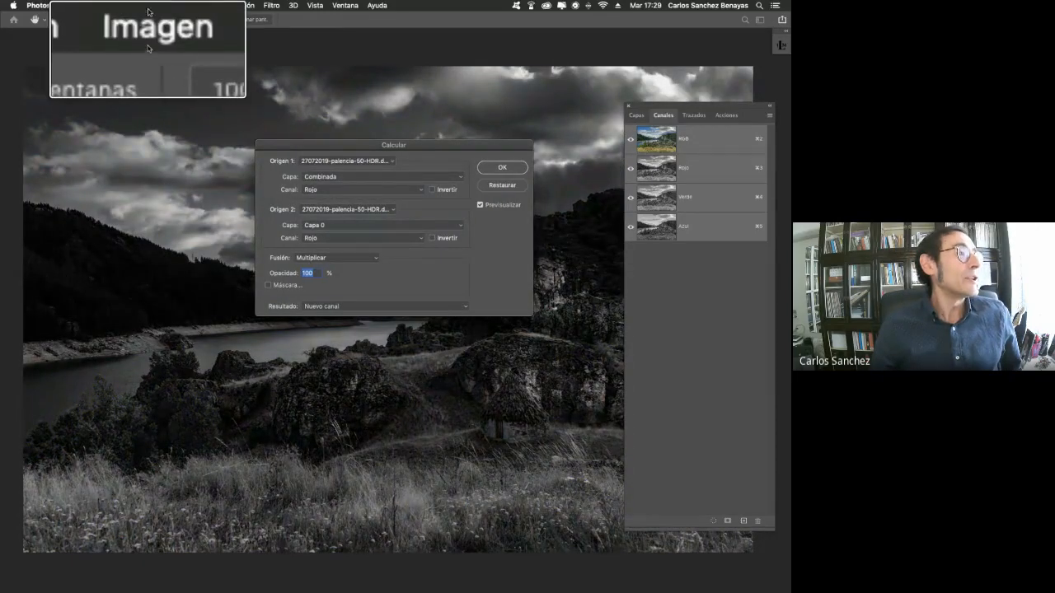
pyautogui.click(150, 5)
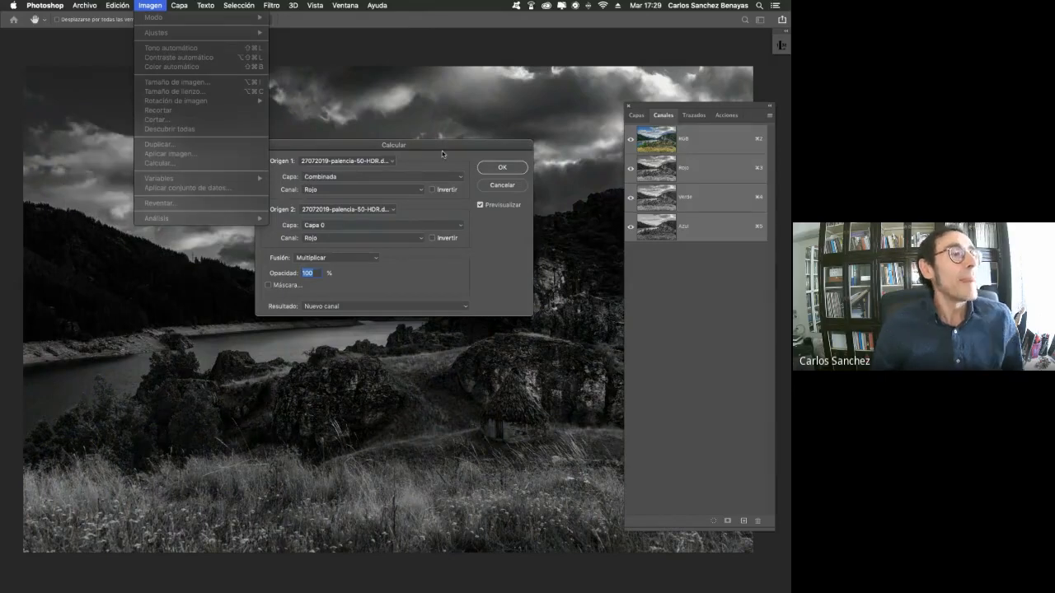
pyautogui.moveTo(438, 148); pyautogui.dragTo(472, 199)
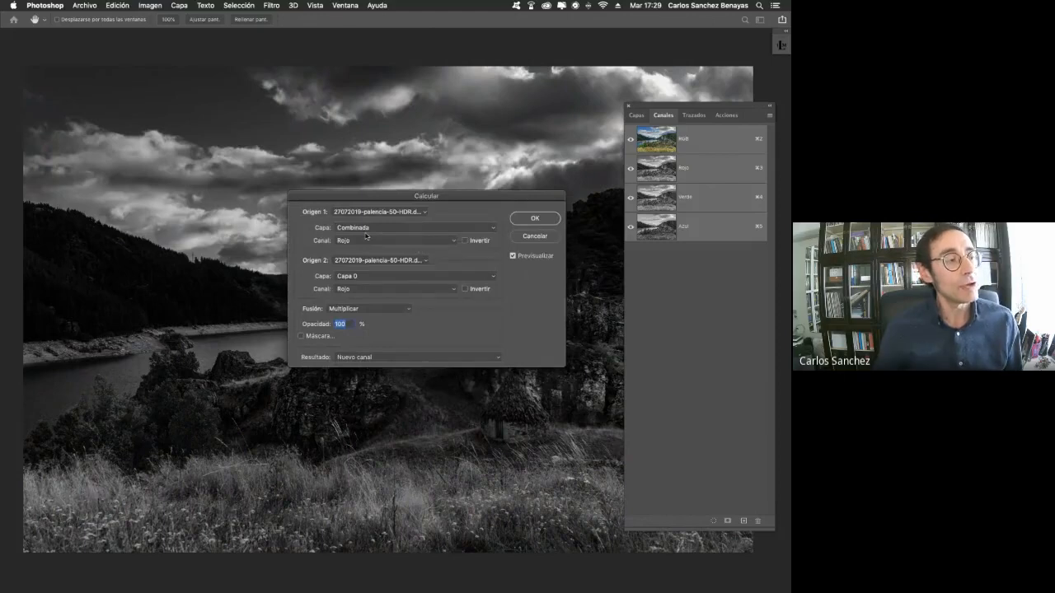
pyautogui.click(452, 241)
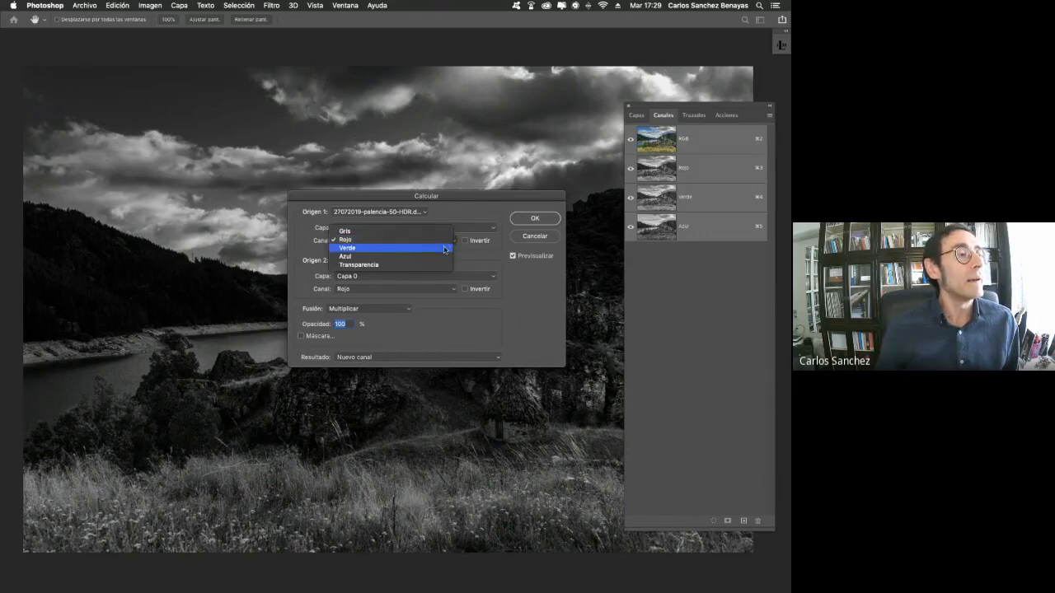
pyautogui.click(445, 248)
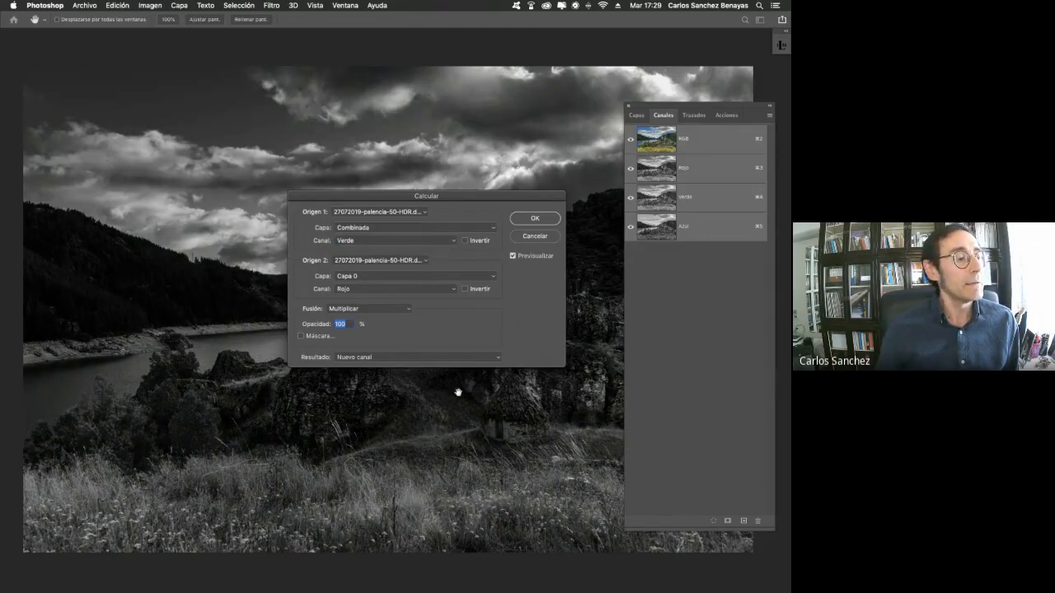
# Set the Origen 2 channel to Gris, choose Luz suave blending, and generate the calculation as a new channel
pyautogui.click(451, 290)
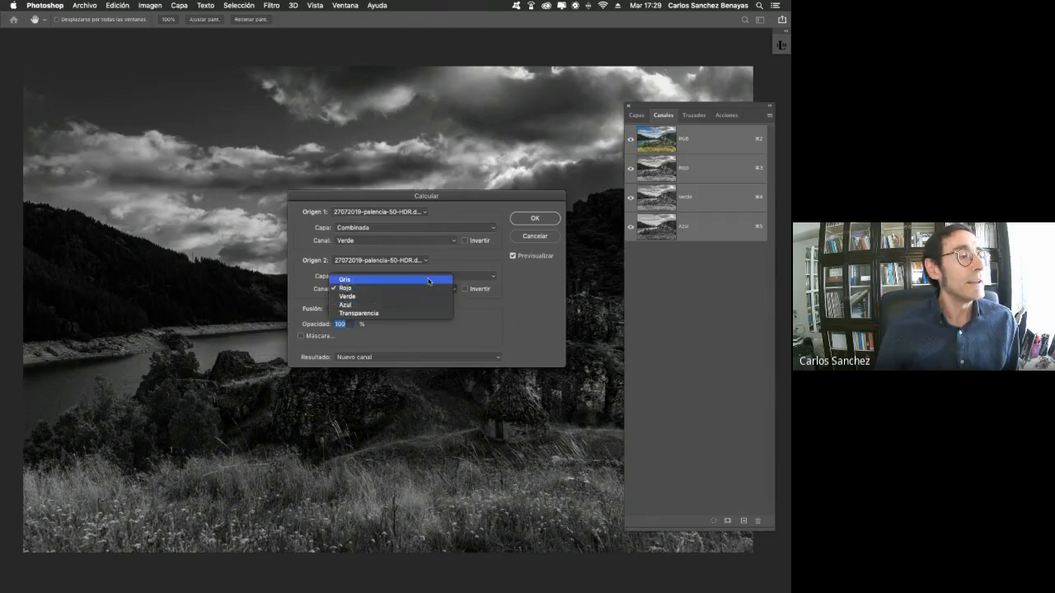
pyautogui.click(429, 281)
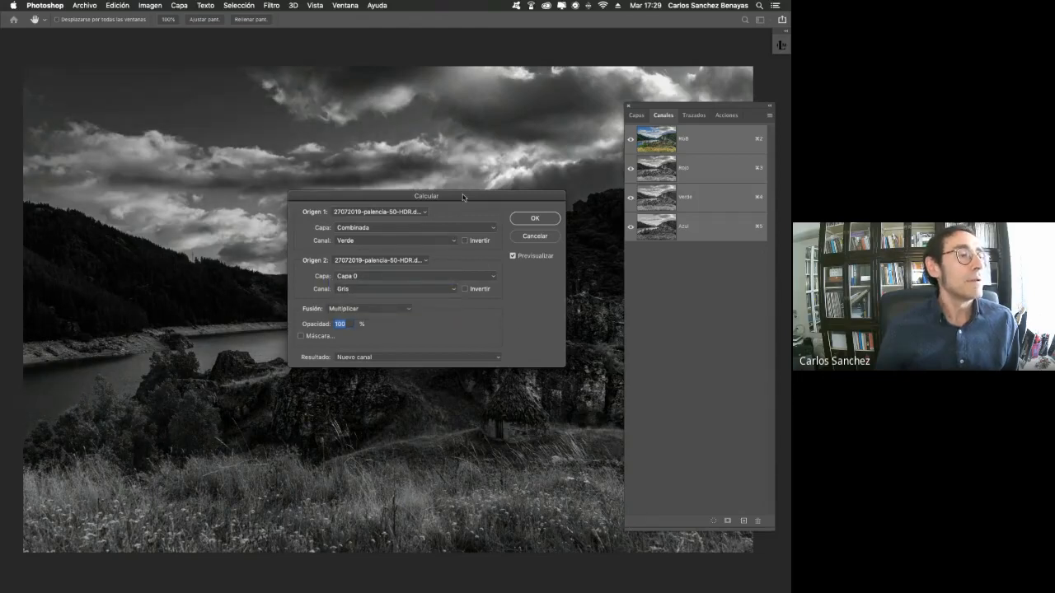
pyautogui.moveTo(463, 197); pyautogui.dragTo(298, 61)
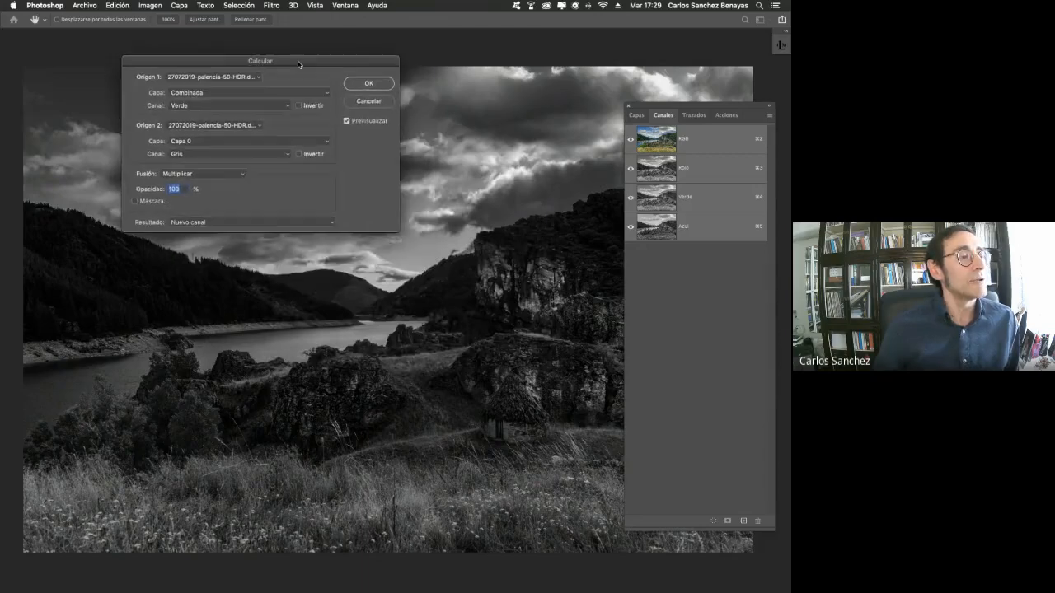
pyautogui.click(240, 177)
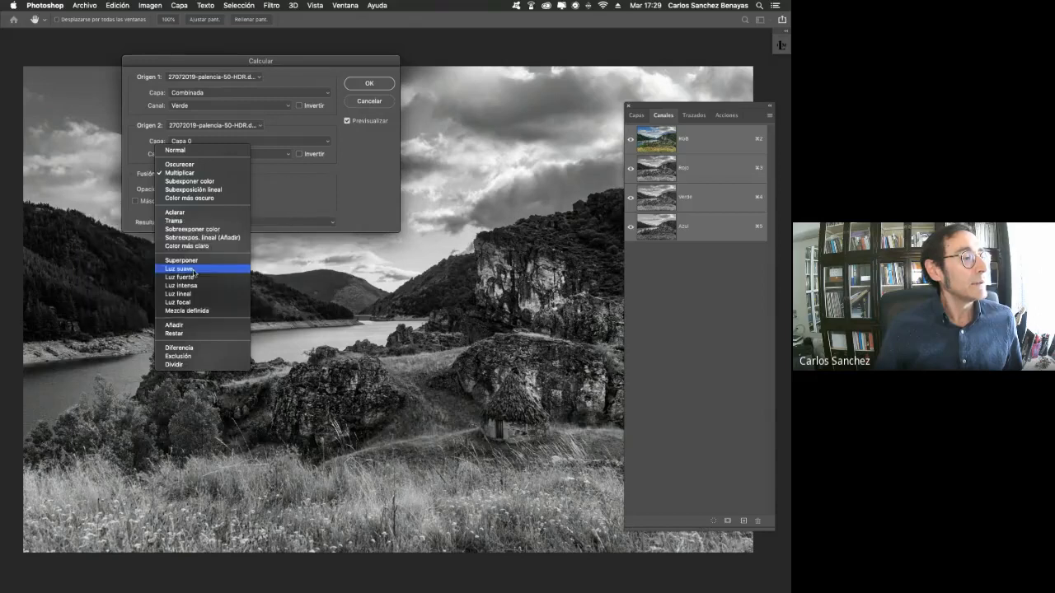
pyautogui.click(201, 272)
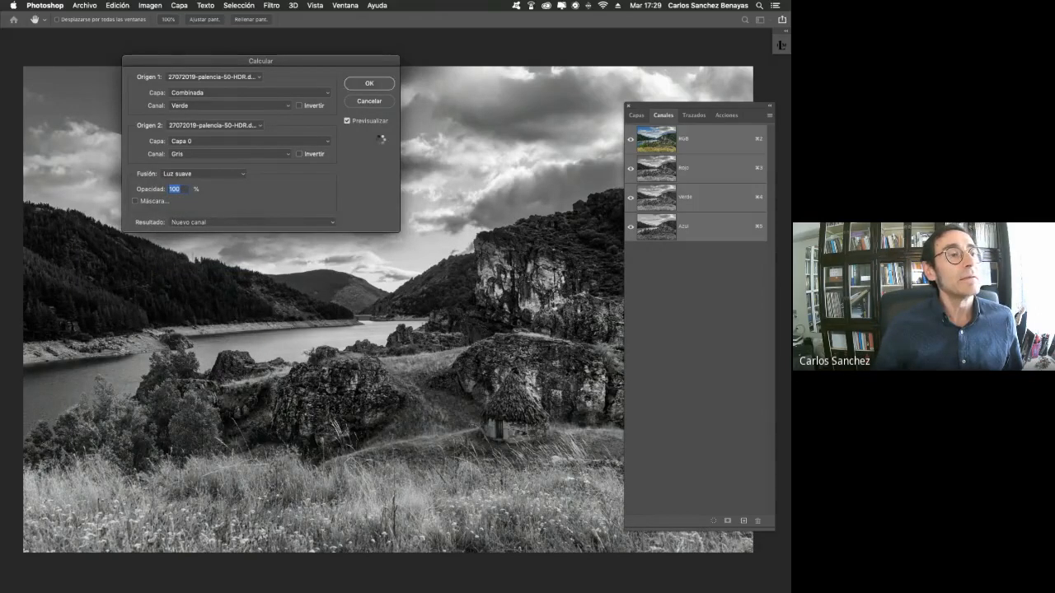
pyautogui.click(370, 84)
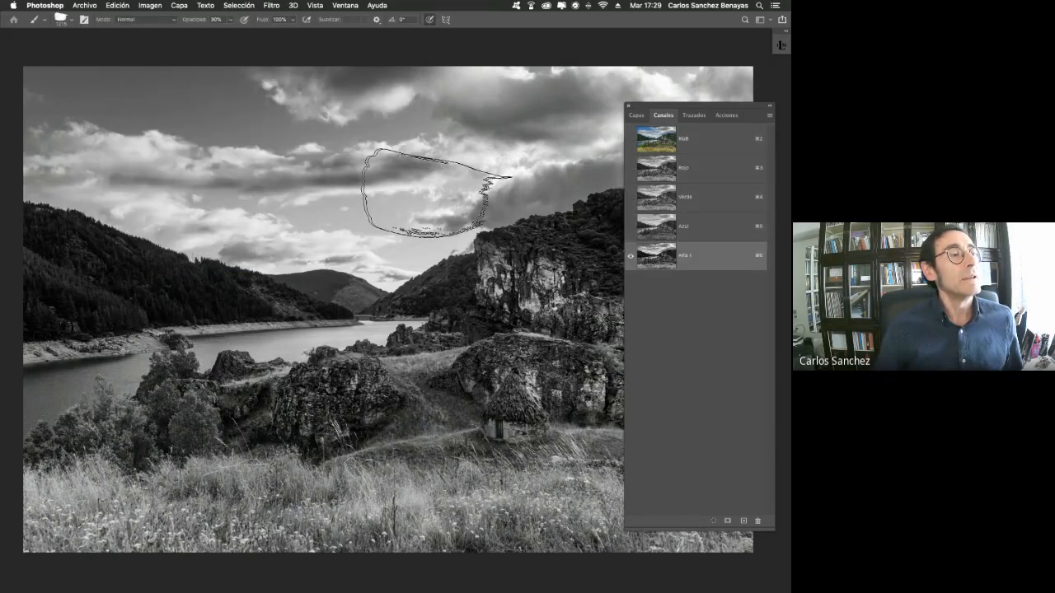
# Compare the layer stack with the channel list and return the view to the RGB composite
pyautogui.click(635, 115)
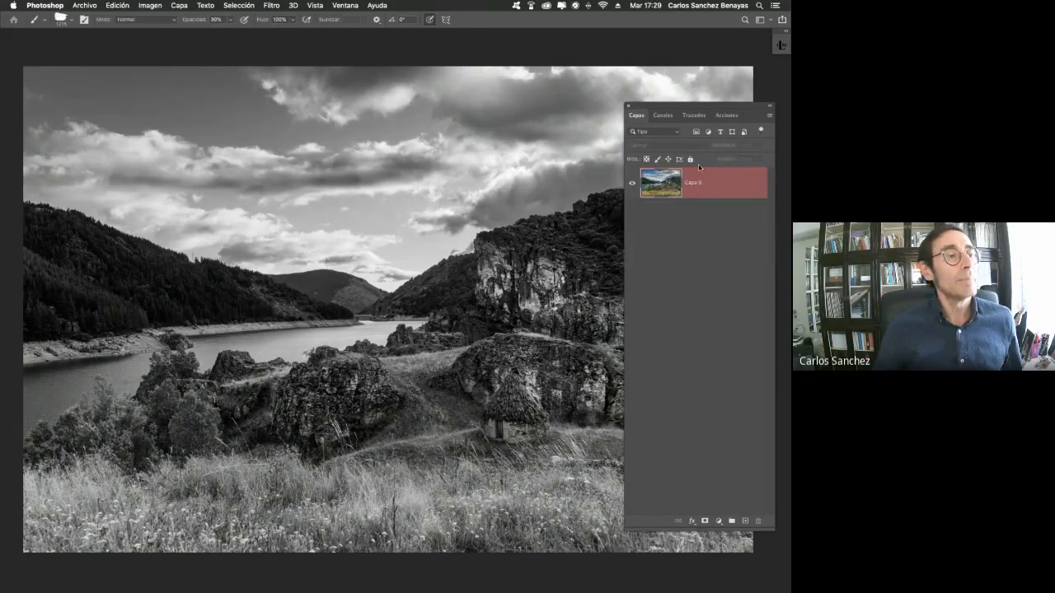
pyautogui.click(662, 116)
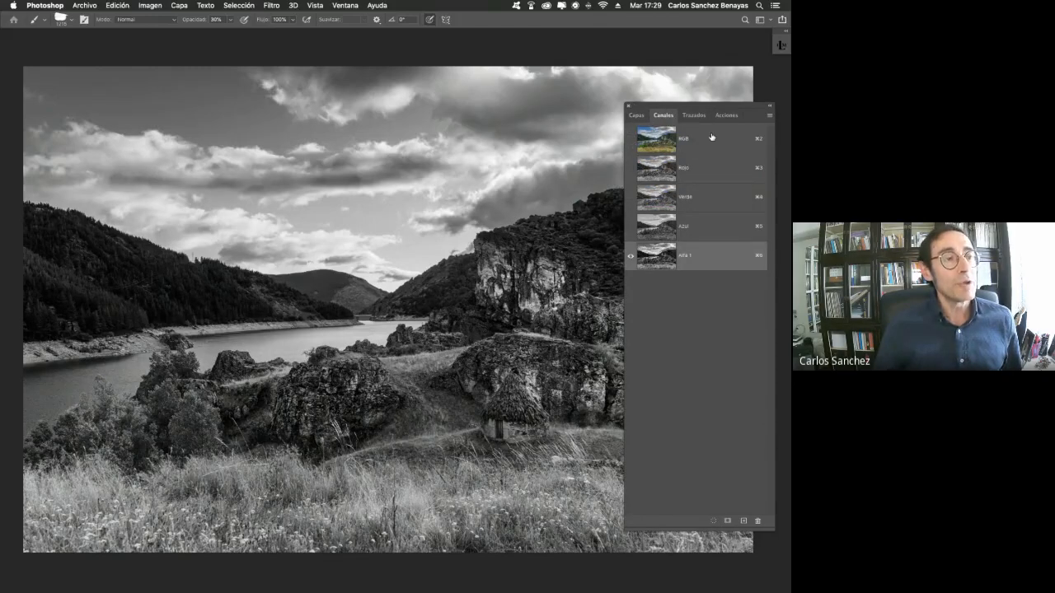
pyautogui.click(708, 138)
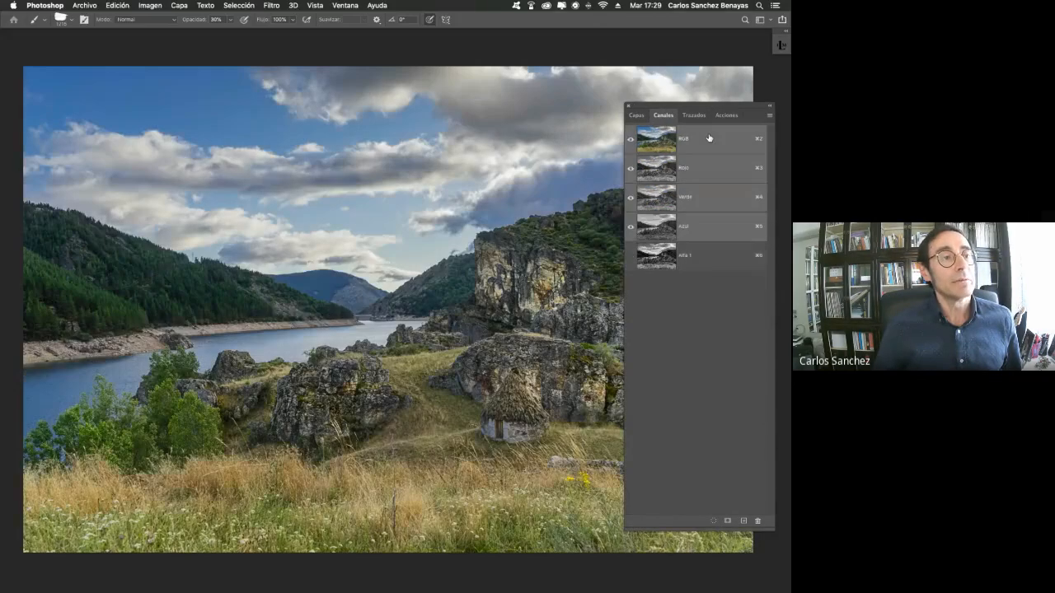
pyautogui.click(633, 118)
pyautogui.click(664, 117)
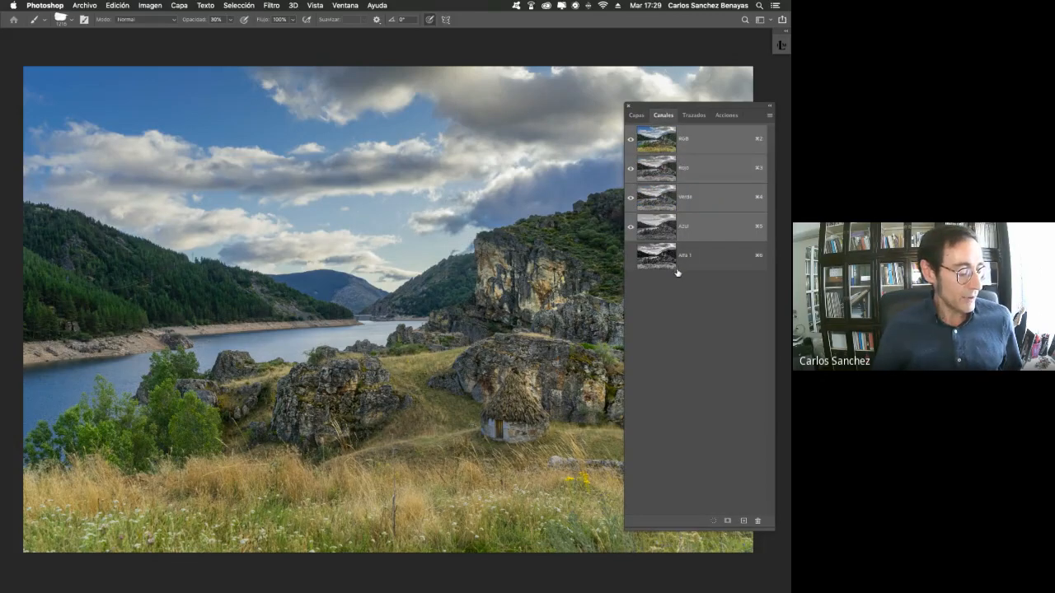
pyautogui.moveTo(667, 262)
pyautogui.mouseDown()
pyautogui.moveTo(675, 254)
pyautogui.moveTo(645, 260)
pyautogui.moveTo(672, 262)
pyautogui.moveTo(659, 260)
pyautogui.moveTo(672, 209)
pyautogui.moveTo(642, 230)
pyautogui.moveTo(675, 263)
pyautogui.mouseUp()
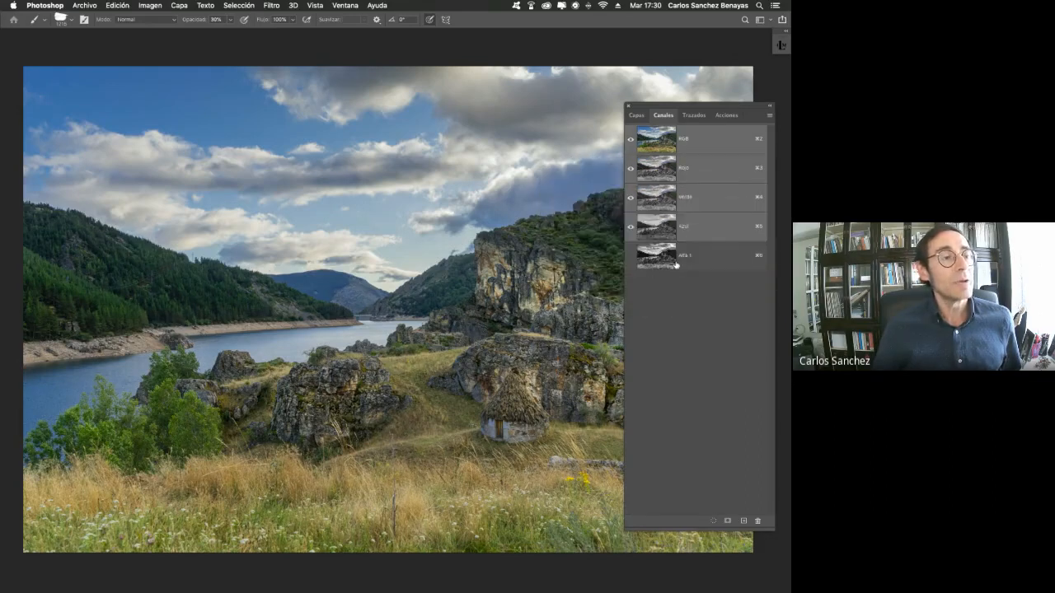
# Copy the full content of the Alfa 1 channel and paste it as a new layer above the colour photo
pyautogui.click(660, 259)
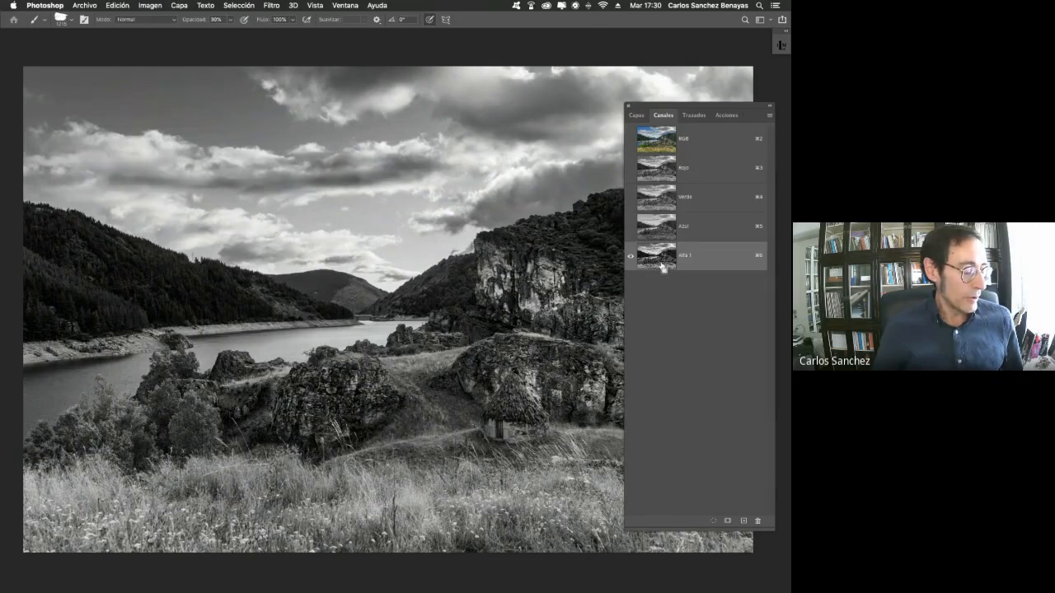
pyautogui.keyDown('super'); pyautogui.click(662, 260); pyautogui.keyUp('super')
pyautogui.press('super+c')
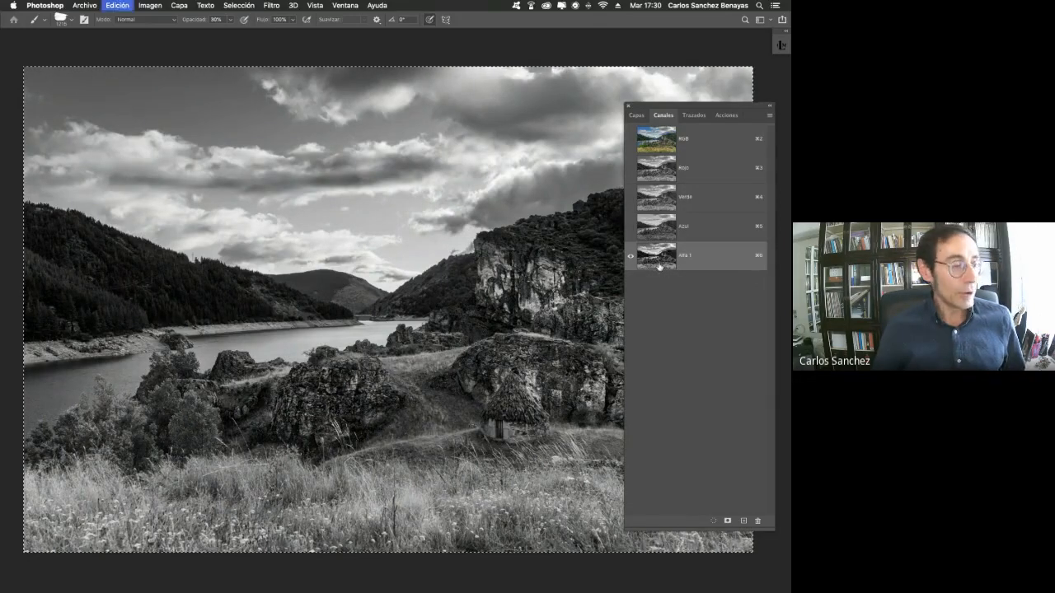
pyautogui.click(697, 137)
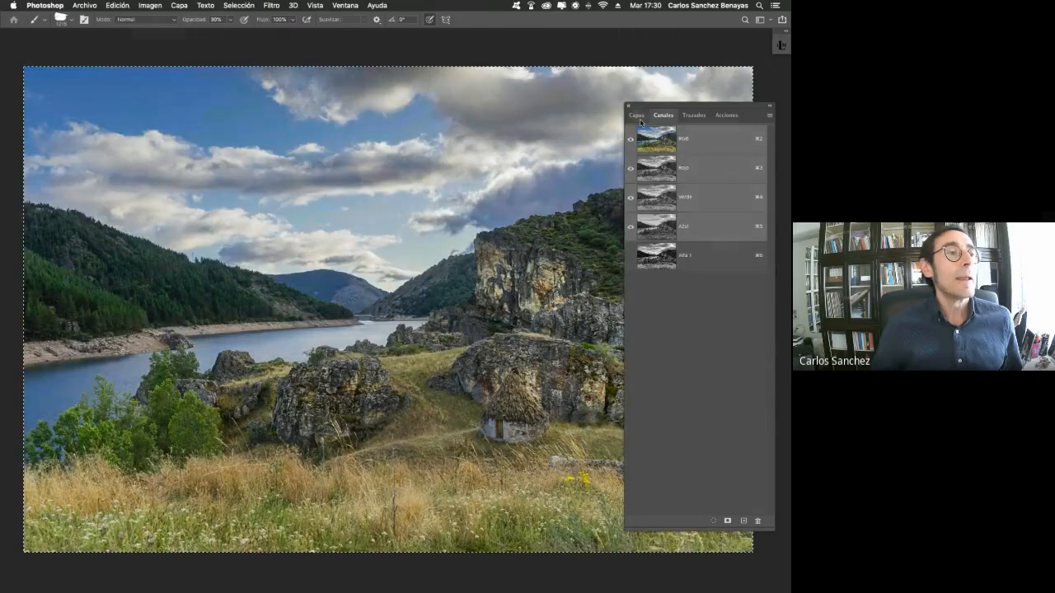
pyautogui.click(643, 116)
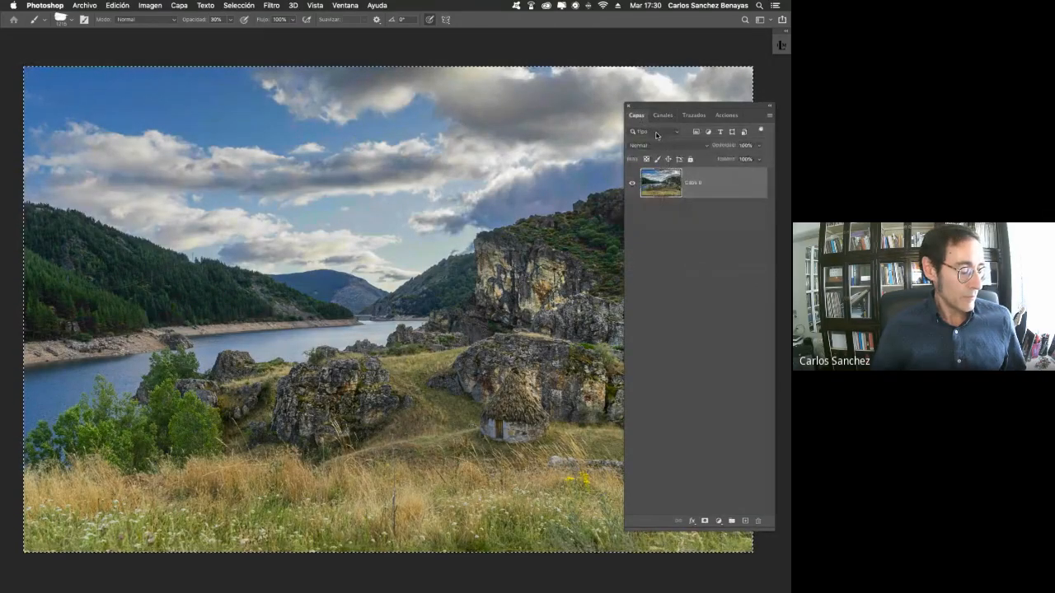
pyautogui.press('super+v')
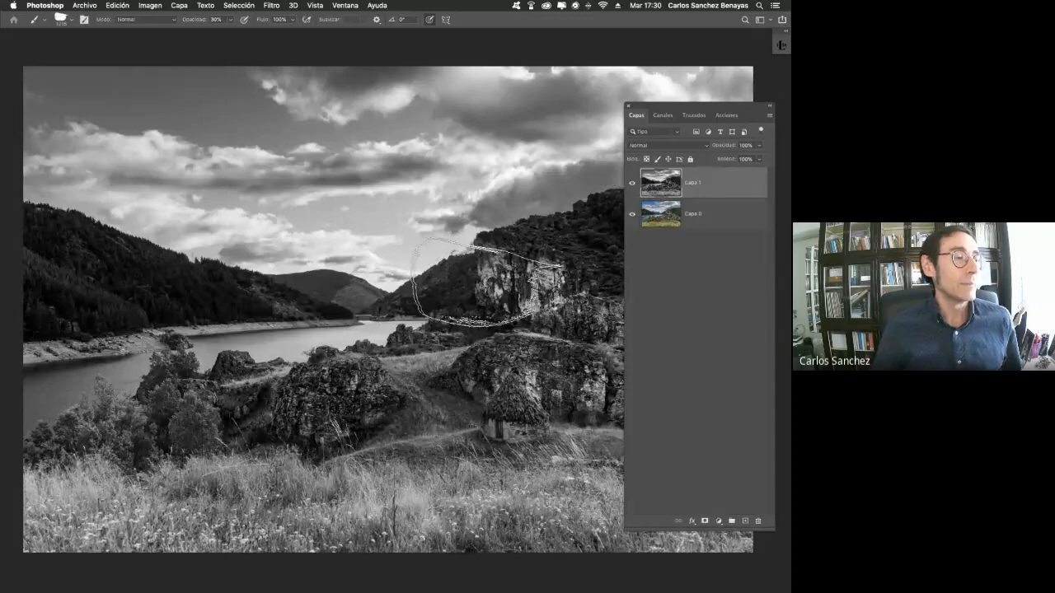
# Select the grassy foreground across the full width of the photo with the Lasso tool
pyautogui.moveTo(496, 295); pyautogui.dragTo(448, 295)
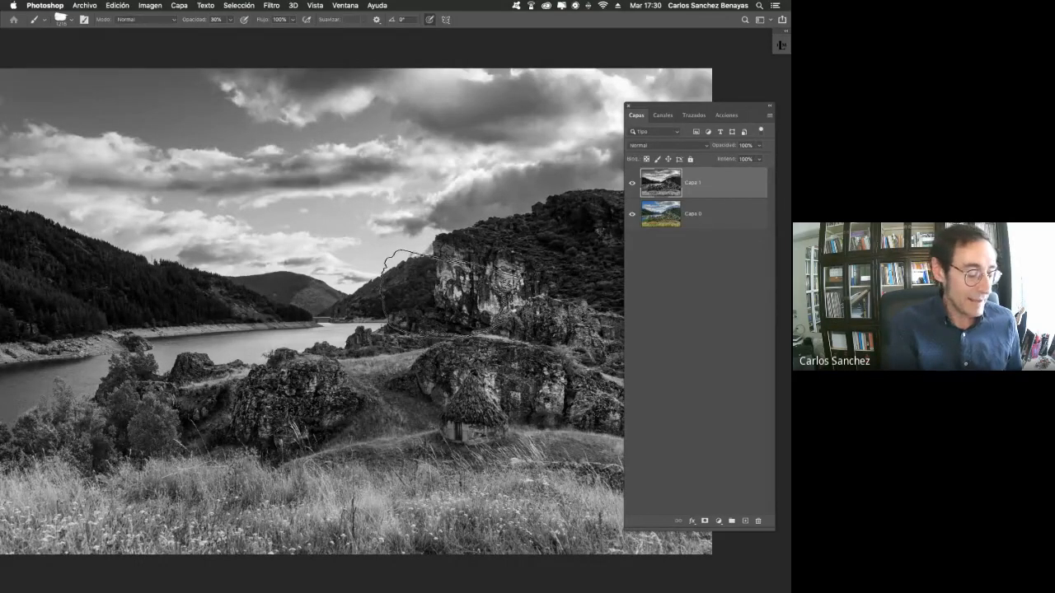
pyautogui.press('super+minus')
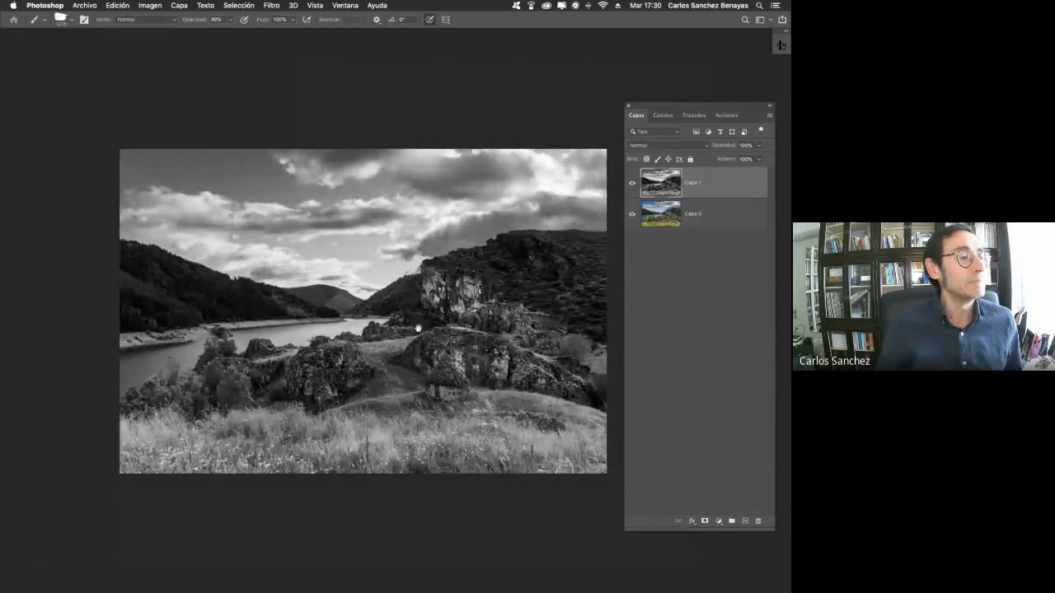
pyautogui.moveTo(417, 328); pyautogui.dragTo(346, 335)
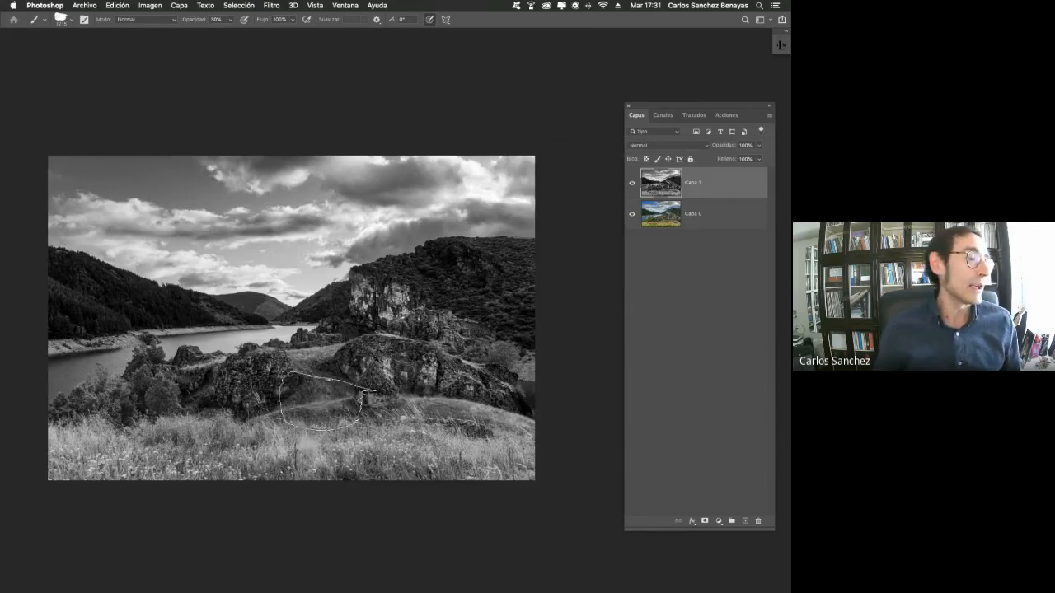
pyautogui.press('l')
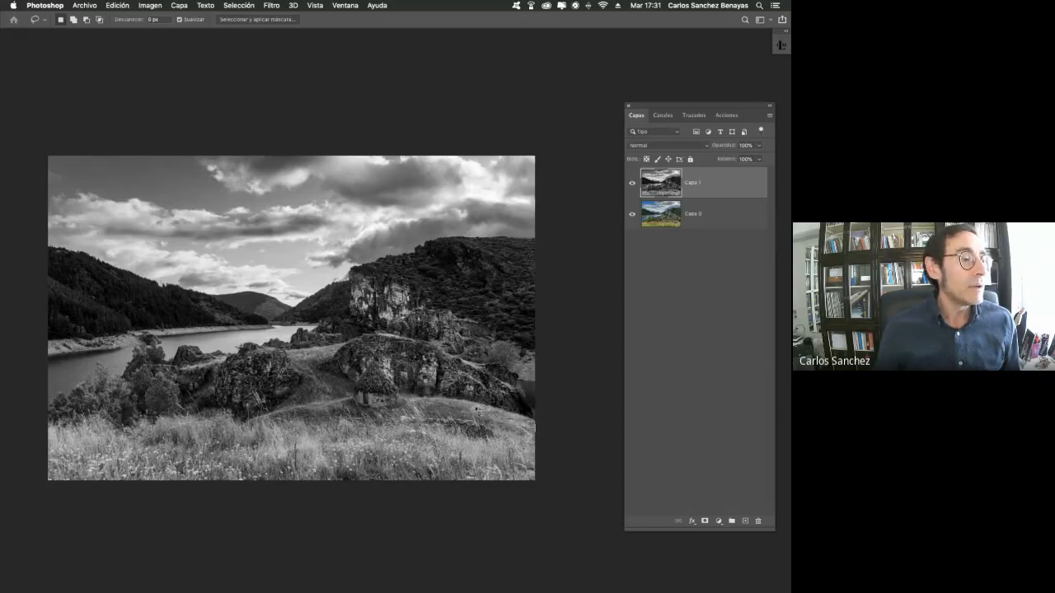
pyautogui.moveTo(461, 405); pyautogui.dragTo(277, 420)
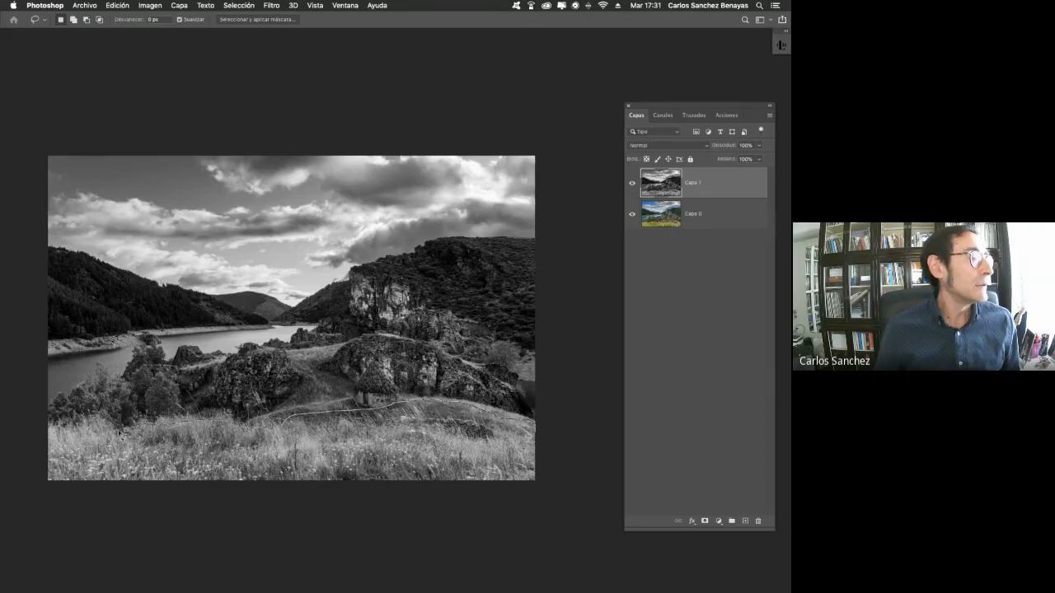
pyautogui.moveTo(37, 435)
pyautogui.mouseDown()
pyautogui.moveTo(45, 507)
pyautogui.moveTo(110, 530)
pyautogui.moveTo(529, 517)
pyautogui.moveTo(565, 499)
pyautogui.moveTo(543, 437)
pyautogui.mouseUp()
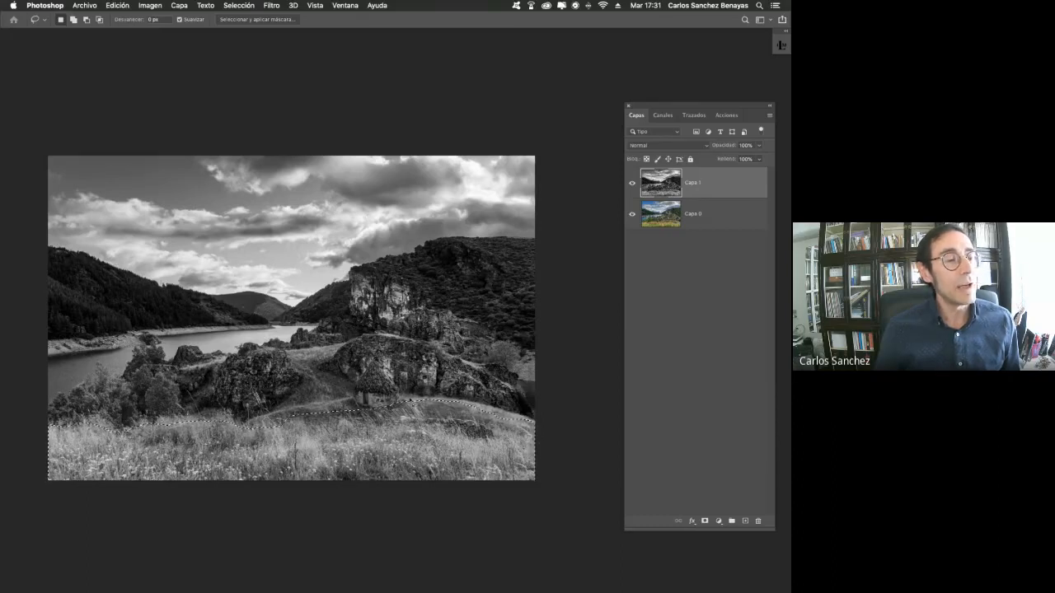
# Add a Curves adjustment limited to the selected grass and shape an S-curve with a midtone point at input 134, output 131
pyautogui.click(717, 521)
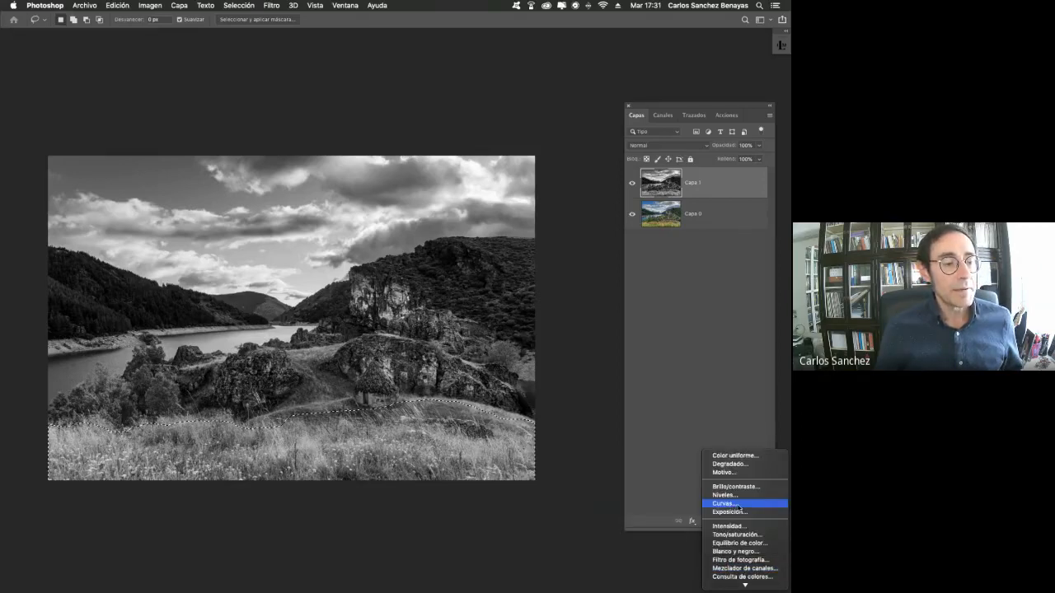
pyautogui.click(740, 505)
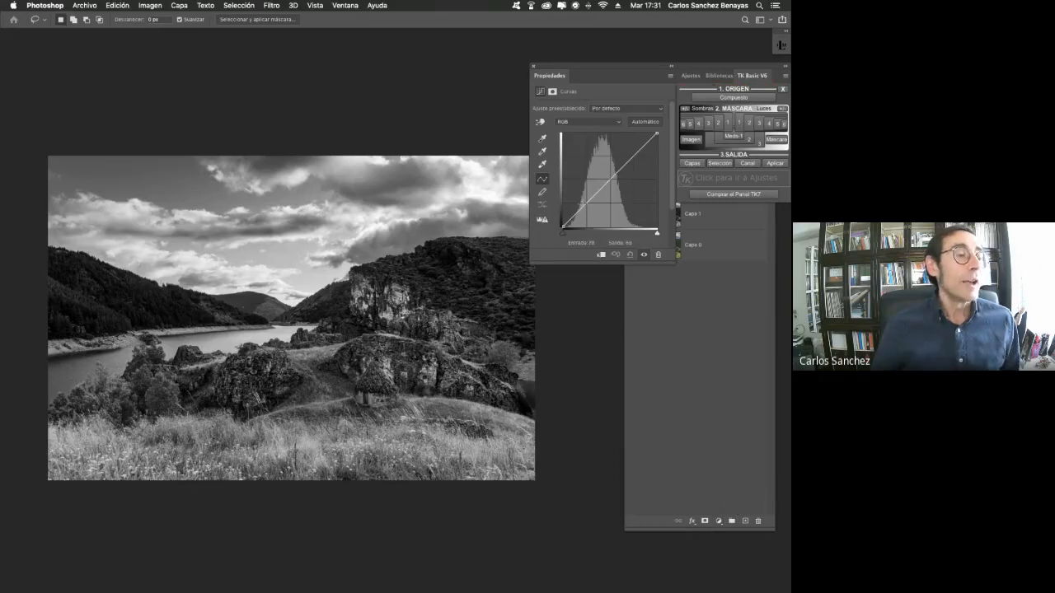
pyautogui.moveTo(580, 211); pyautogui.dragTo(585, 218)
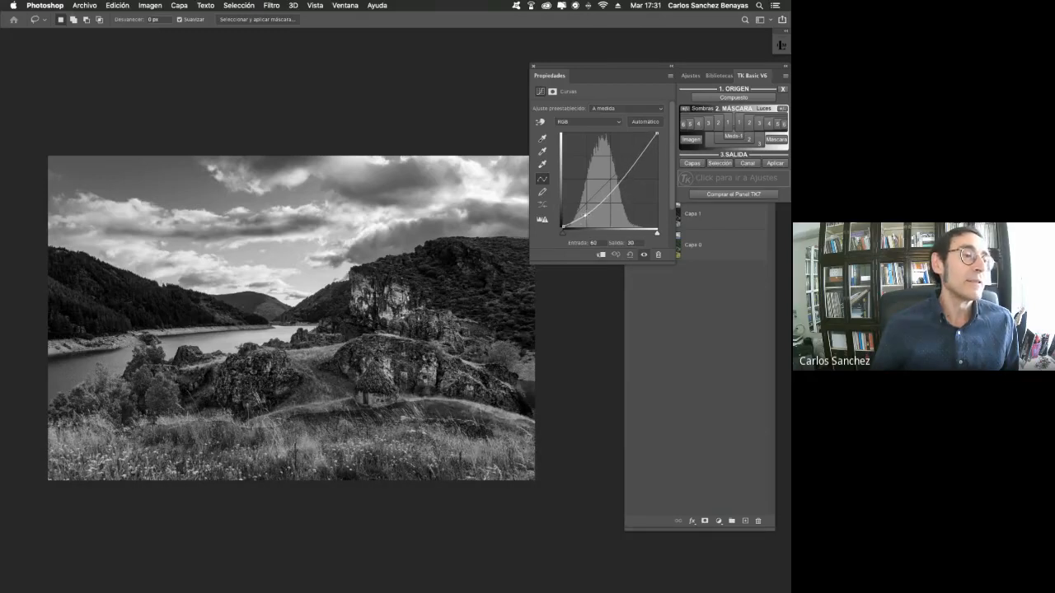
pyautogui.moveTo(613, 183); pyautogui.dragTo(611, 177)
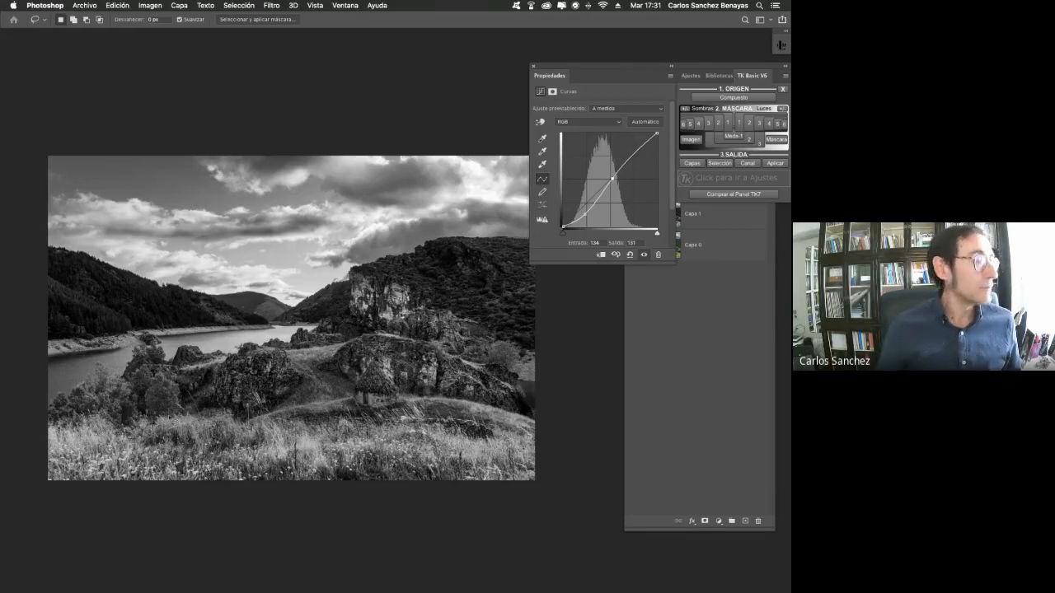
# Steepen the grass curve to an extreme contrast to expose the hard edge of its mask
pyautogui.press('super+space')
pyautogui.moveTo(163, 426); pyautogui.dragTo(228, 374)
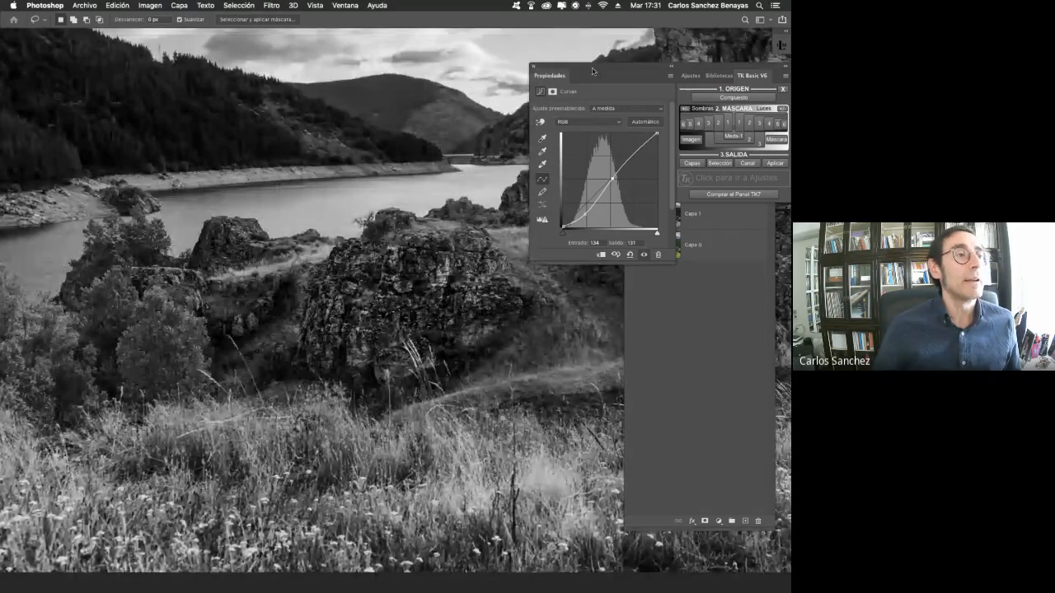
pyautogui.moveTo(611, 178); pyautogui.dragTo(591, 164)
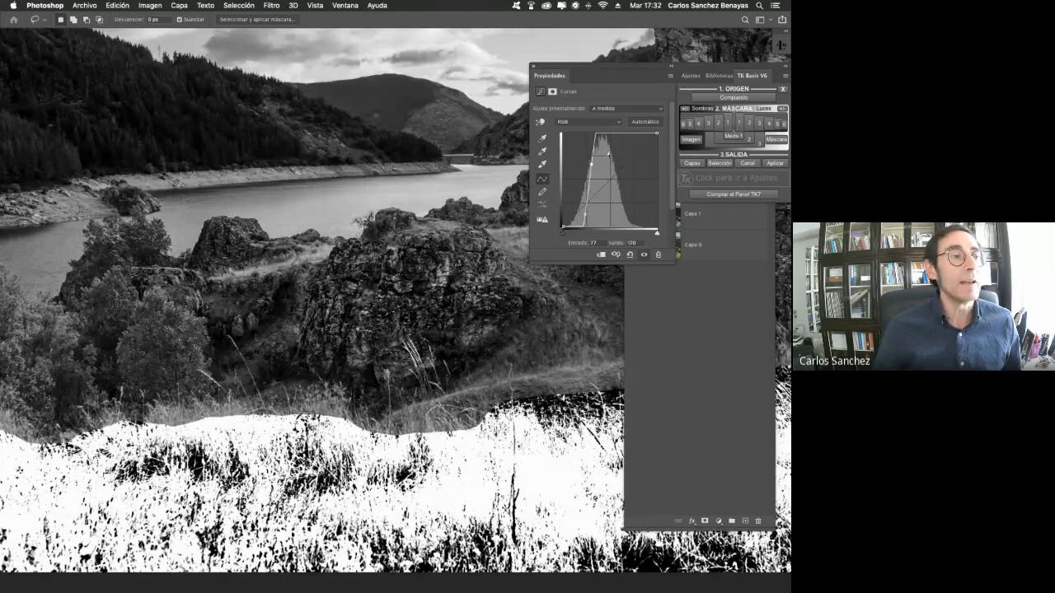
pyautogui.moveTo(591, 164)
pyautogui.mouseDown()
pyautogui.moveTo(619, 173)
pyautogui.moveTo(590, 171)
pyautogui.mouseUp()
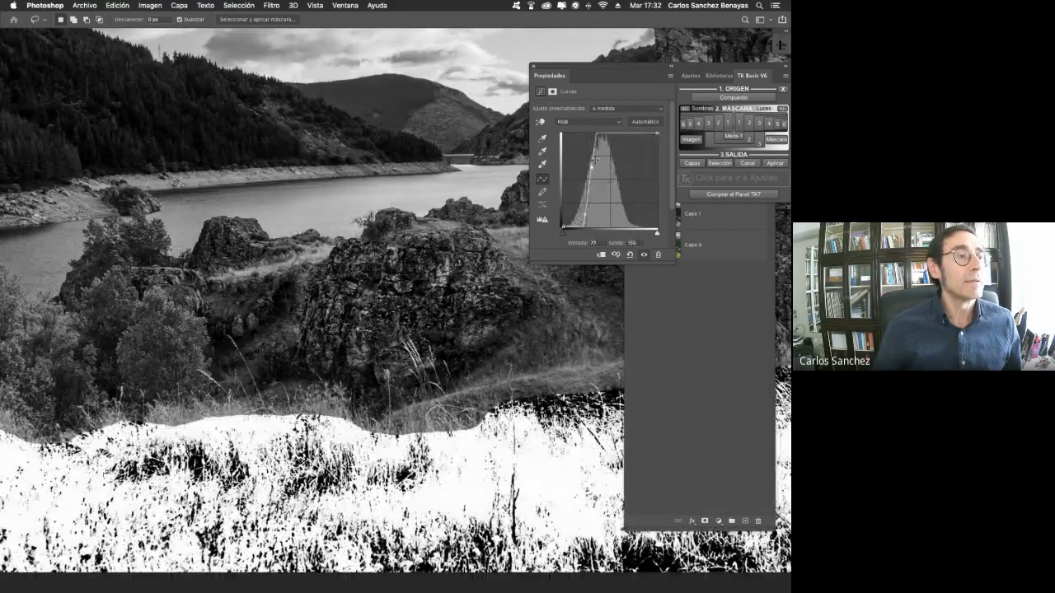
# Ease the grass curve to a moderate S shape through input 118, output 137, and feather its mask by about 126 px
pyautogui.click(552, 92)
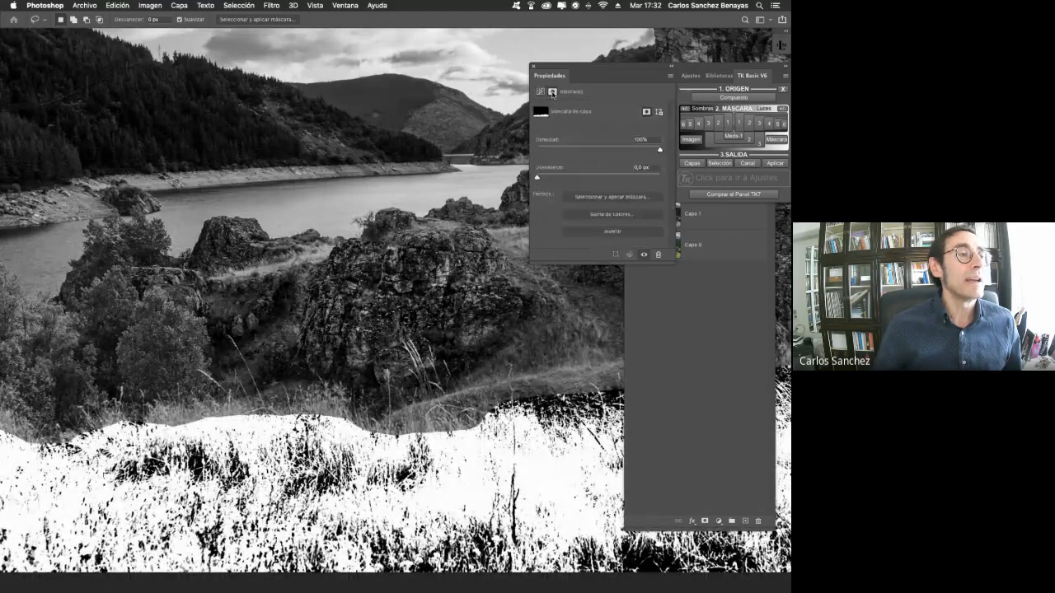
pyautogui.moveTo(545, 179); pyautogui.dragTo(606, 175)
pyautogui.click(540, 91)
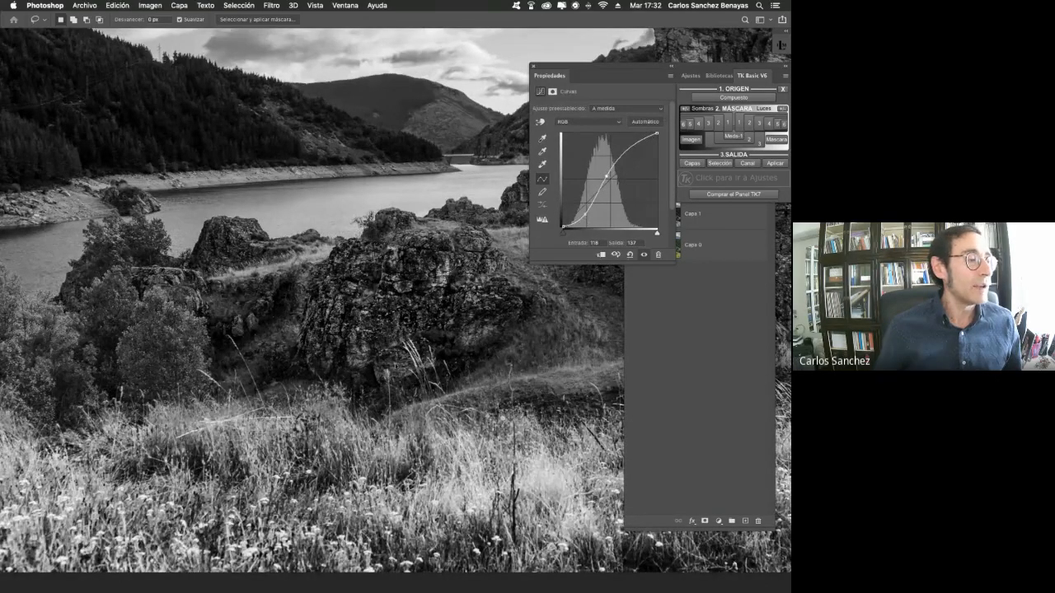
pyautogui.click(553, 92)
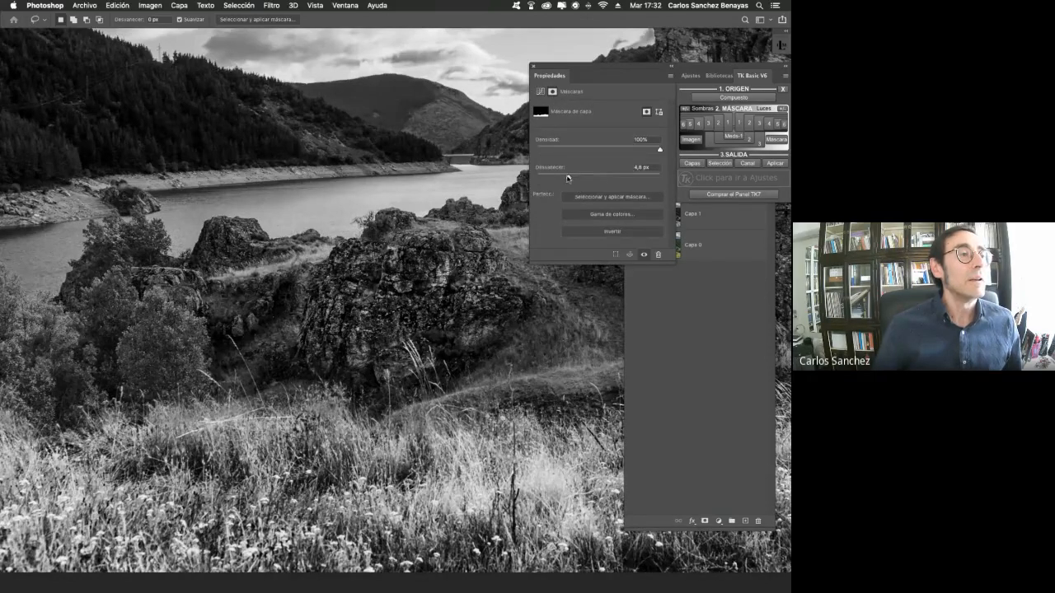
pyautogui.moveTo(581, 179); pyautogui.dragTo(622, 179)
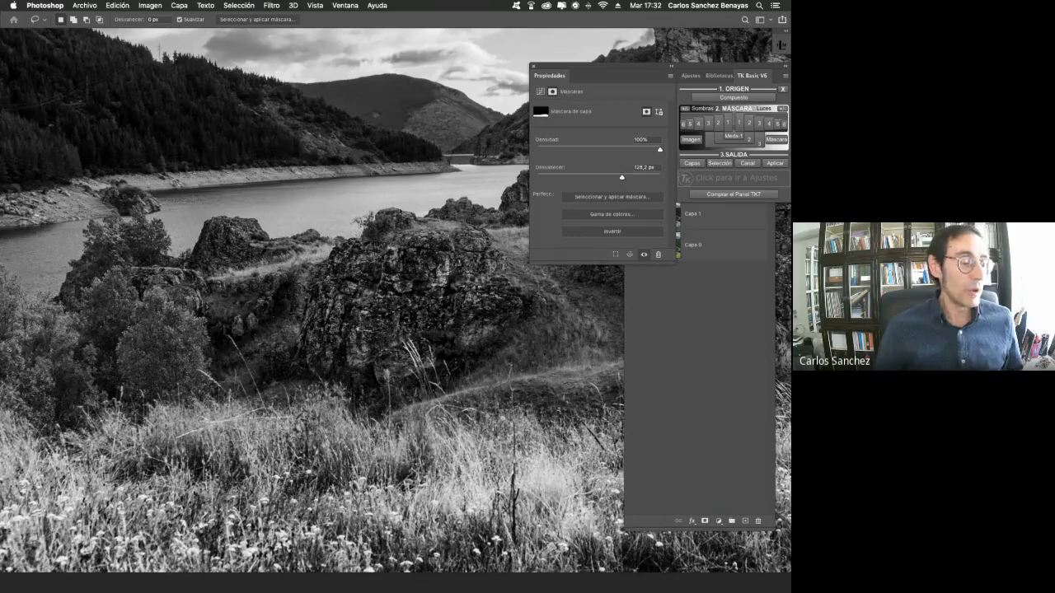
# Select the dark scrub-covered hillside above and behind the rock face with the Lasso tool, and bring the layer stack back into view
pyautogui.press('super+minus')
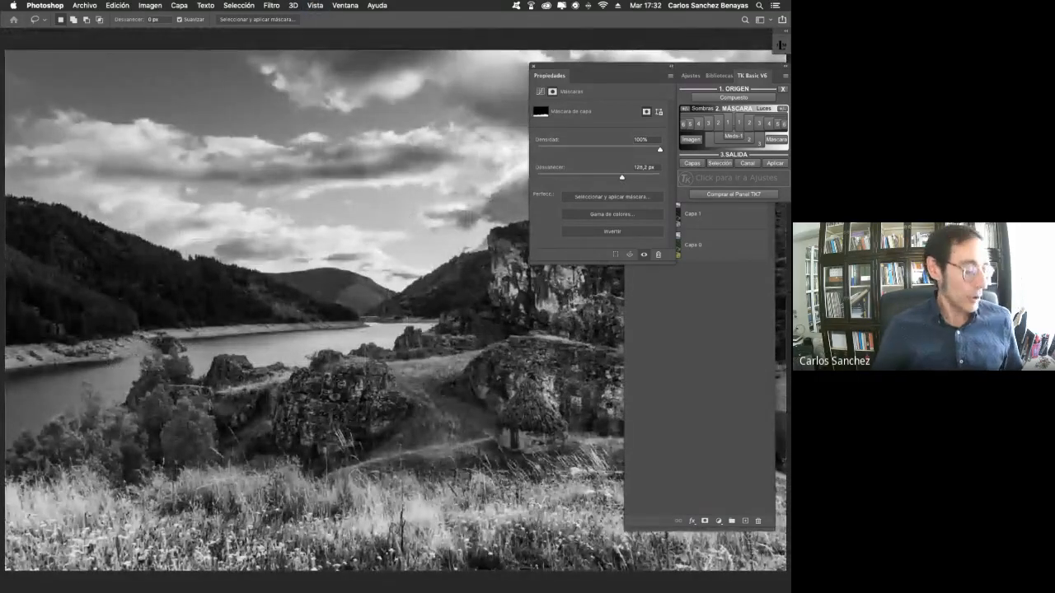
pyautogui.press('super+minus')
pyautogui.press('super+minus')
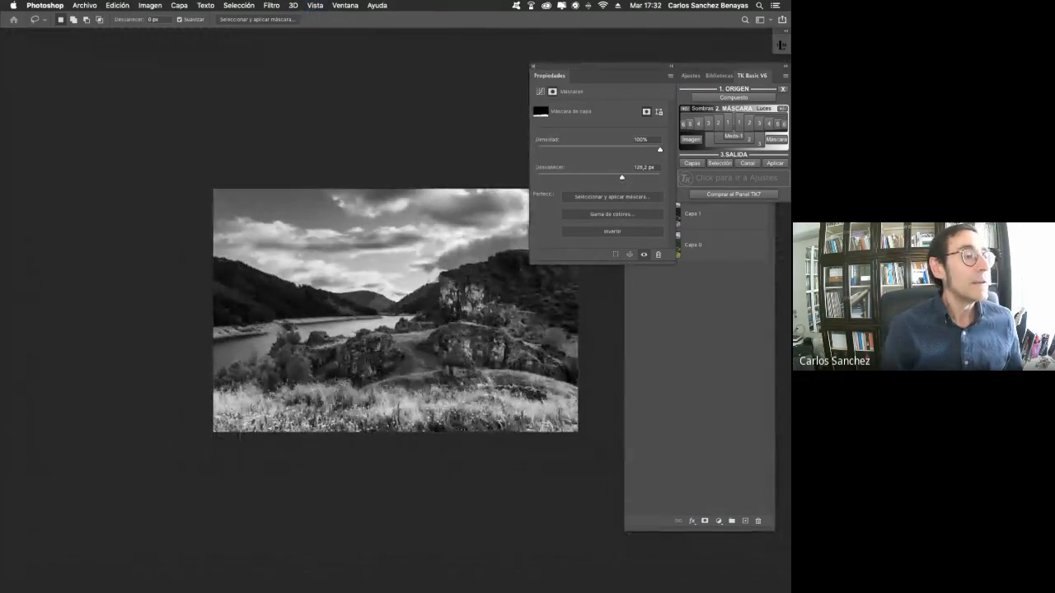
pyautogui.moveTo(440, 358); pyautogui.dragTo(349, 368)
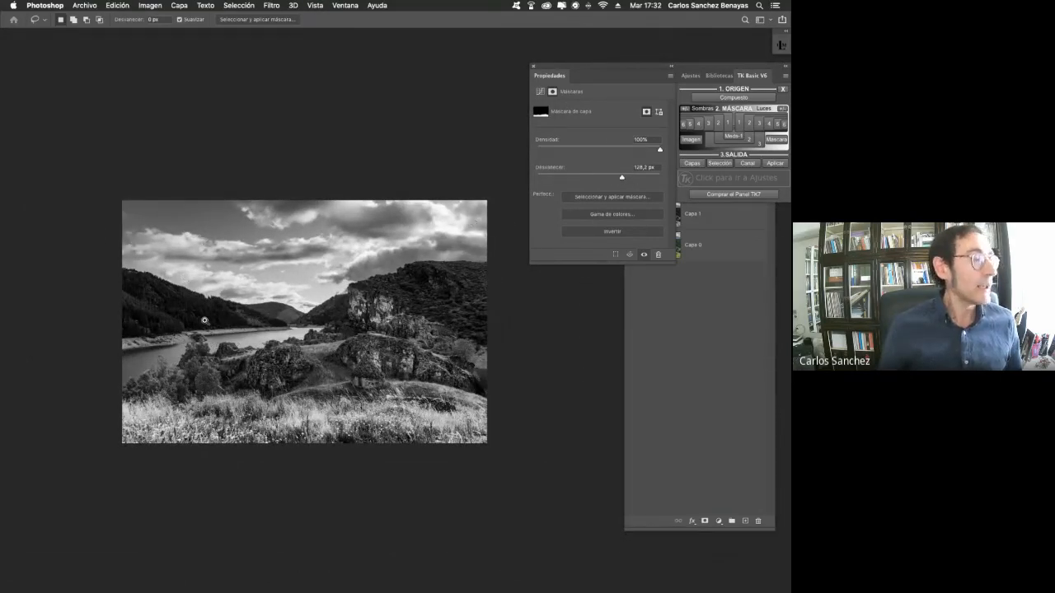
pyautogui.moveTo(204, 320)
pyautogui.mouseDown()
pyautogui.moveTo(228, 324)
pyautogui.moveTo(214, 321)
pyautogui.mouseUp()
pyautogui.moveTo(499, 283)
pyautogui.mouseDown()
pyautogui.moveTo(360, 334)
pyautogui.moveTo(410, 350)
pyautogui.mouseUp()
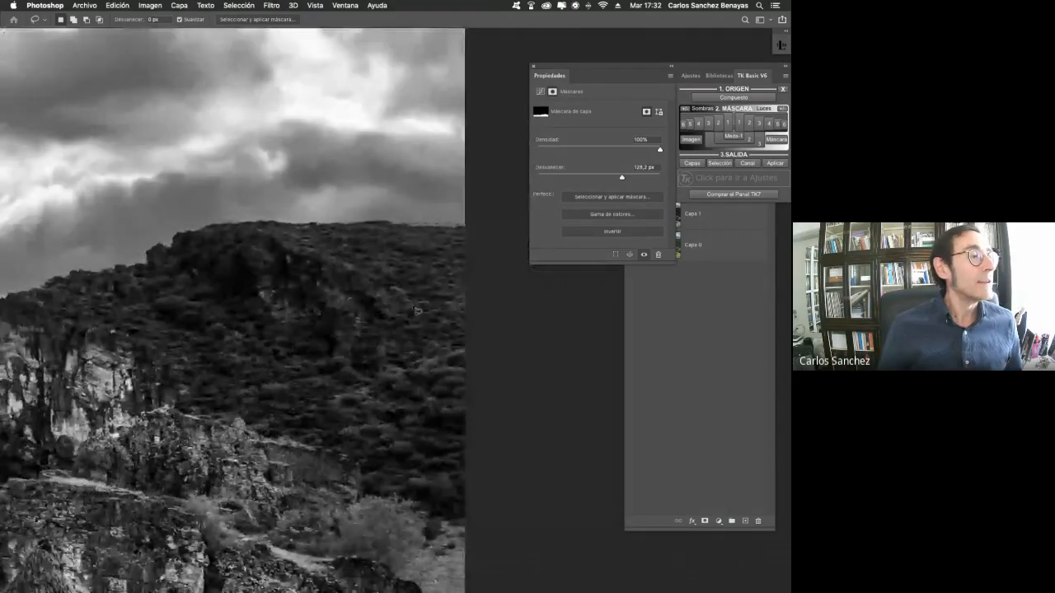
pyautogui.moveTo(327, 309)
pyautogui.mouseDown()
pyautogui.moveTo(348, 271)
pyautogui.moveTo(361, 274)
pyautogui.mouseUp()
pyautogui.press('super+minus')
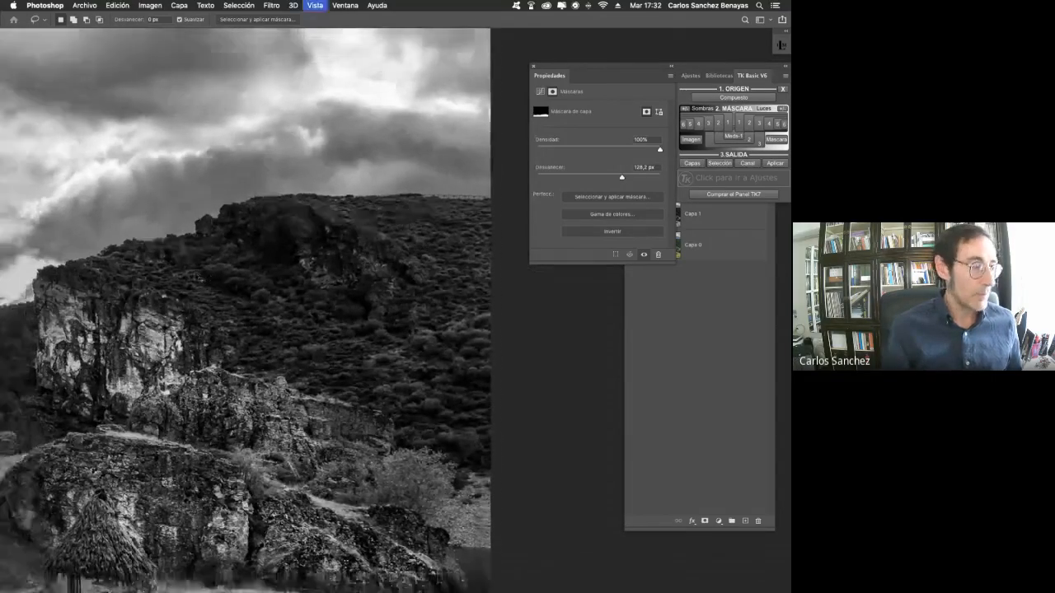
pyautogui.press('super+minus')
pyautogui.moveTo(483, 230)
pyautogui.mouseDown()
pyautogui.moveTo(300, 231)
pyautogui.moveTo(146, 282)
pyautogui.mouseUp()
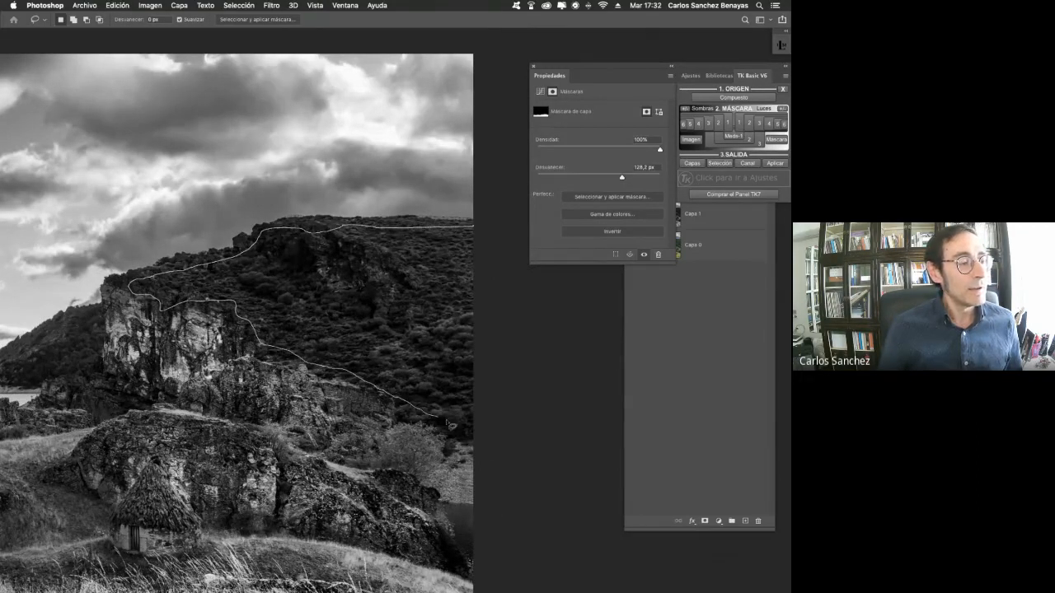
pyautogui.moveTo(452, 424)
pyautogui.mouseDown()
pyautogui.moveTo(494, 362)
pyautogui.moveTo(503, 248)
pyautogui.moveTo(492, 223)
pyautogui.mouseUp()
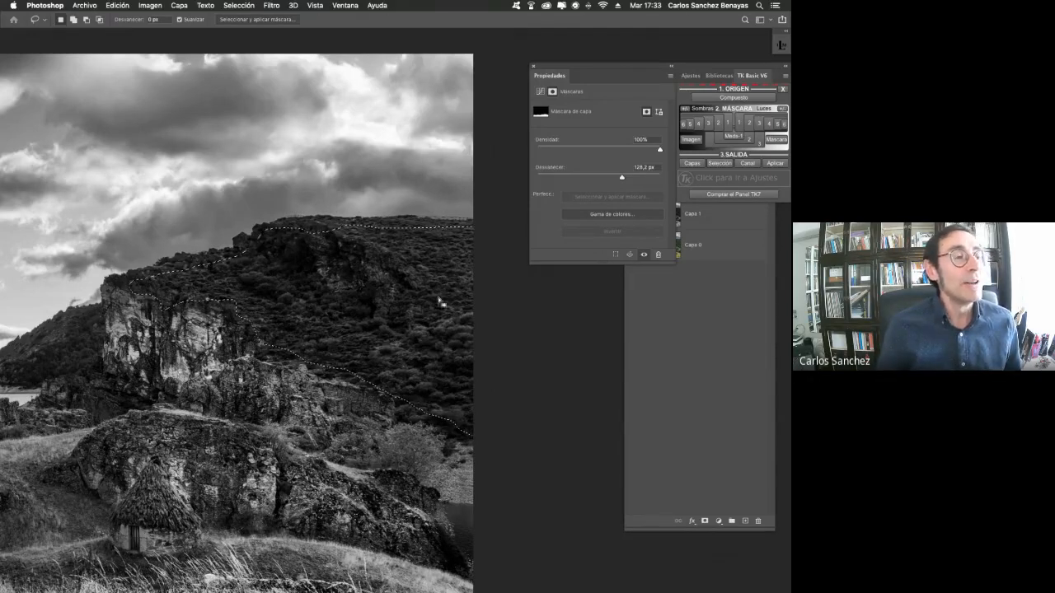
pyautogui.click(712, 354)
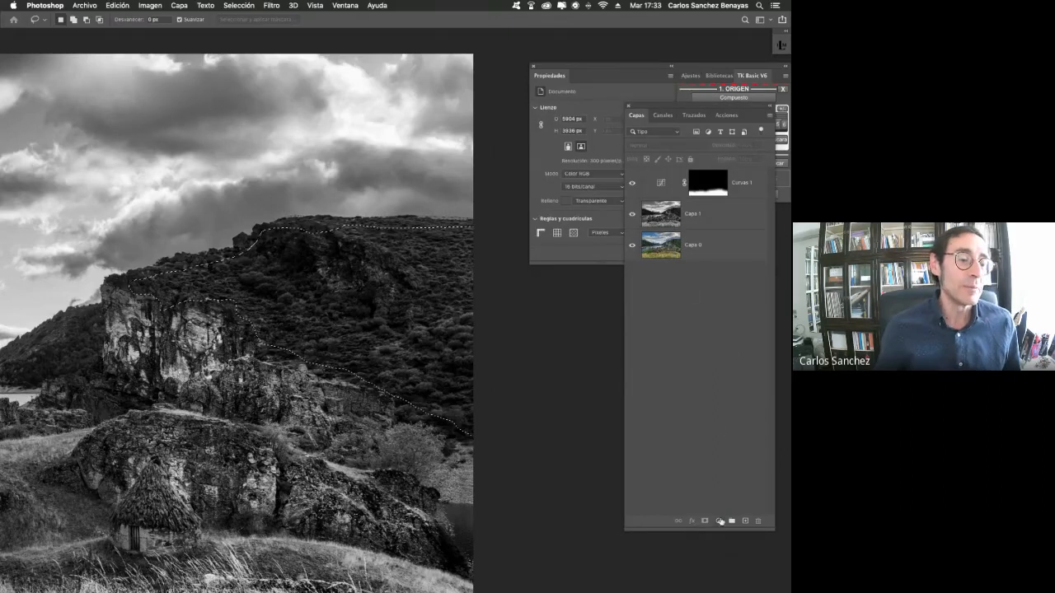
# Add a Curves adjustment limited to the selected hillside, with points 81/176 and 28/54 and the white point at input 157
pyautogui.click(718, 522)
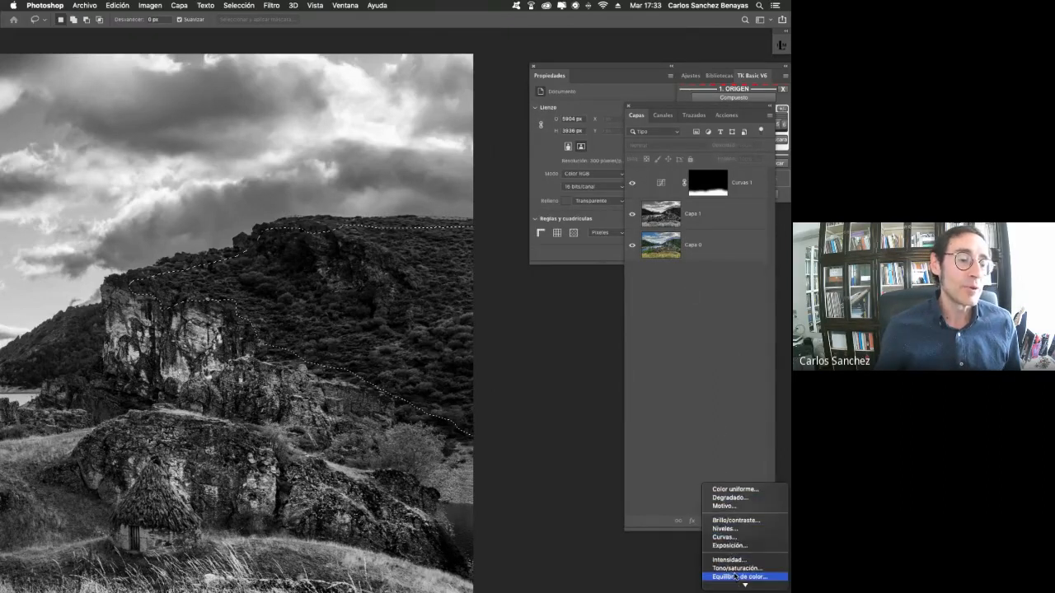
pyautogui.click(727, 537)
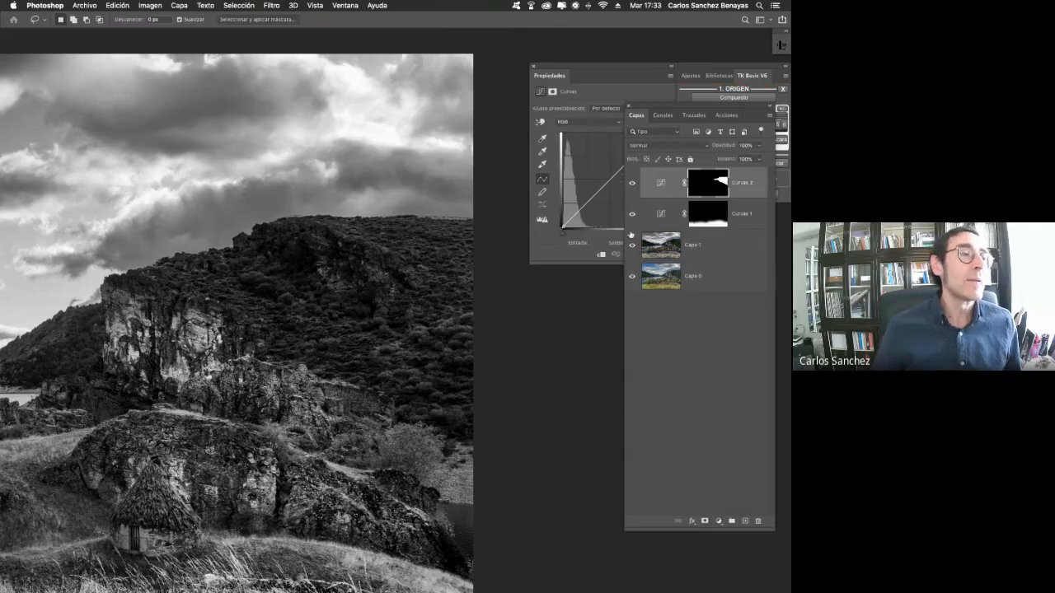
pyautogui.moveTo(586, 75); pyautogui.dragTo(544, 92)
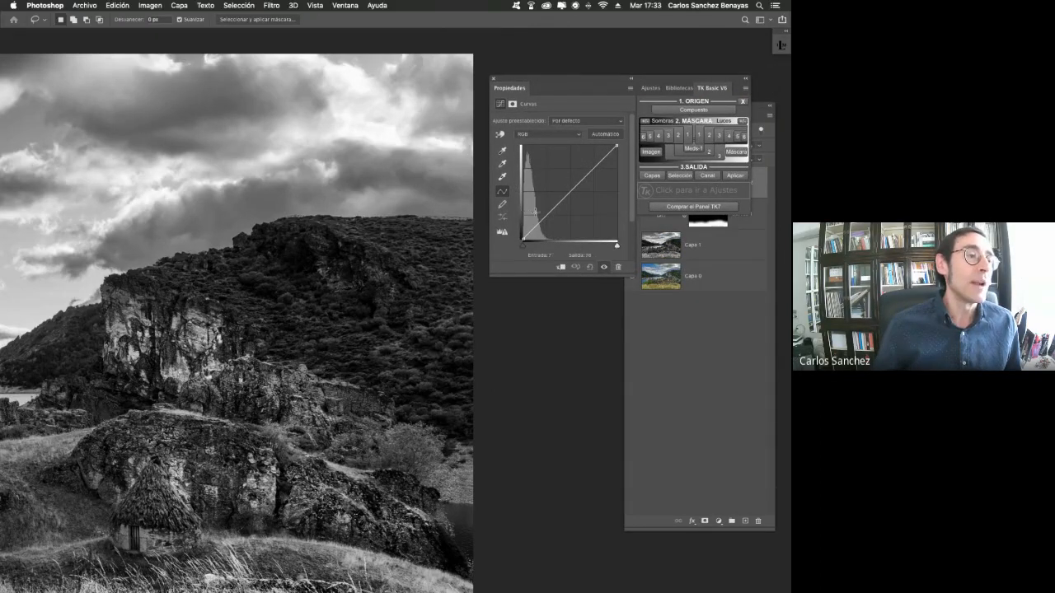
pyautogui.moveTo(614, 147); pyautogui.dragTo(553, 174)
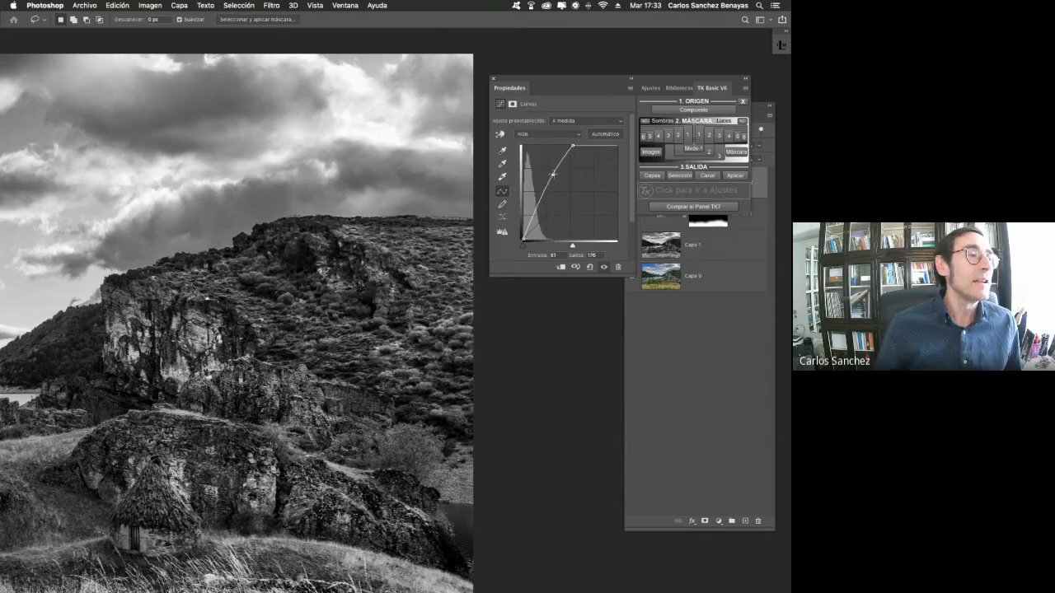
pyautogui.click(532, 216)
pyautogui.moveTo(533, 217); pyautogui.dragTo(534, 220)
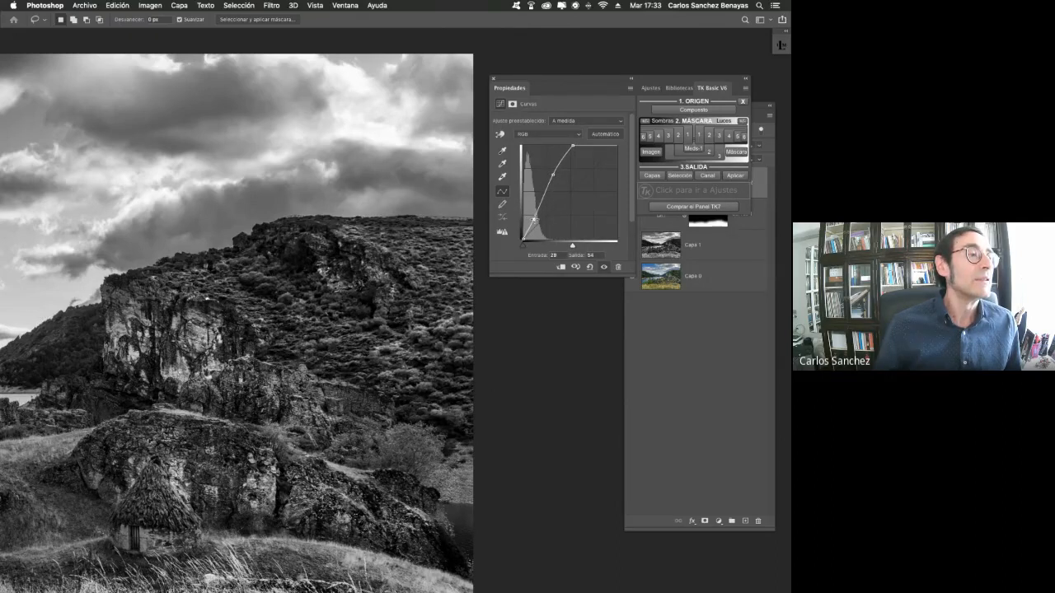
pyautogui.moveTo(572, 145); pyautogui.dragTo(580, 146)
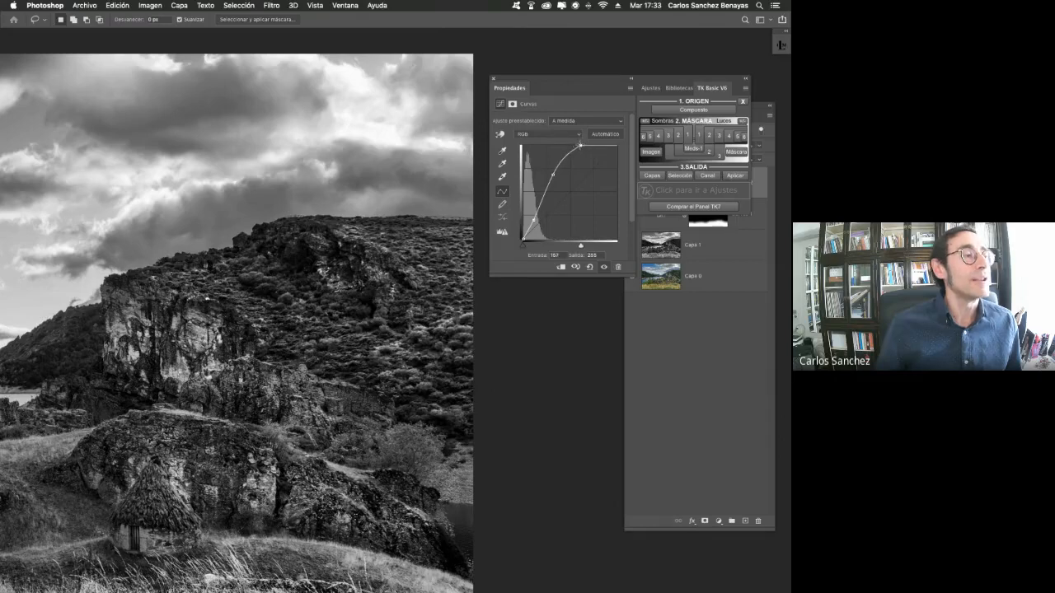
# Feather the hillside curve's mask moderately and compare the hillside with and without that adjustment
pyautogui.click(512, 103)
pyautogui.moveTo(507, 190); pyautogui.dragTo(581, 189)
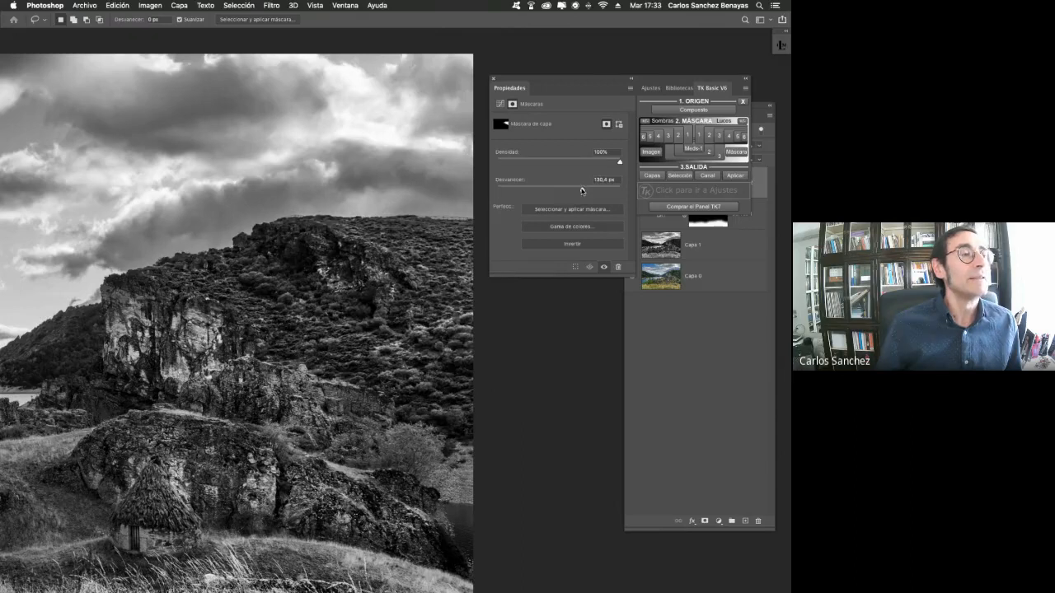
pyautogui.moveTo(577, 192); pyautogui.dragTo(559, 192)
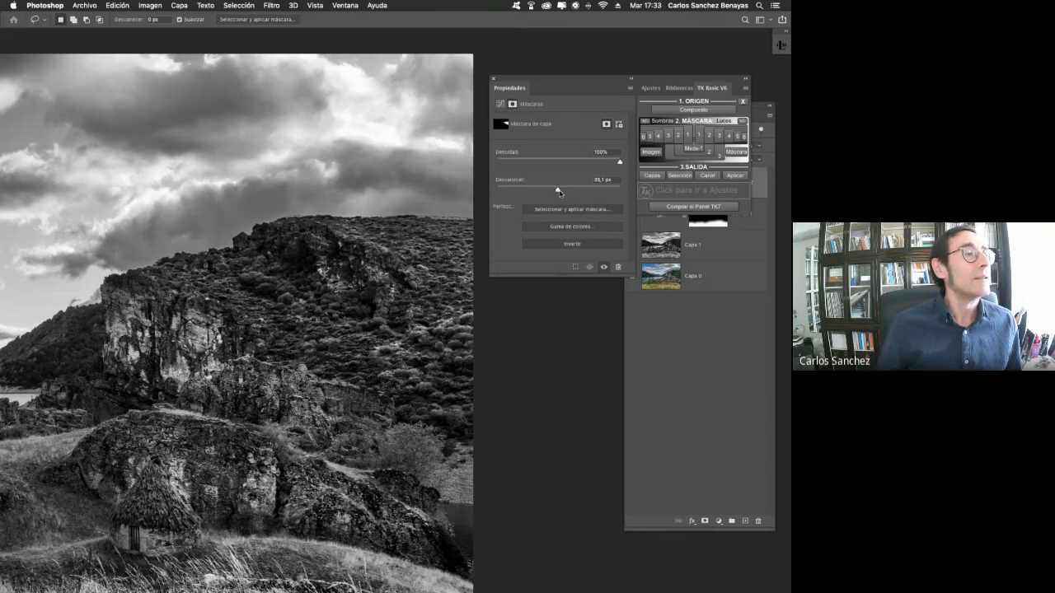
pyautogui.click(493, 79)
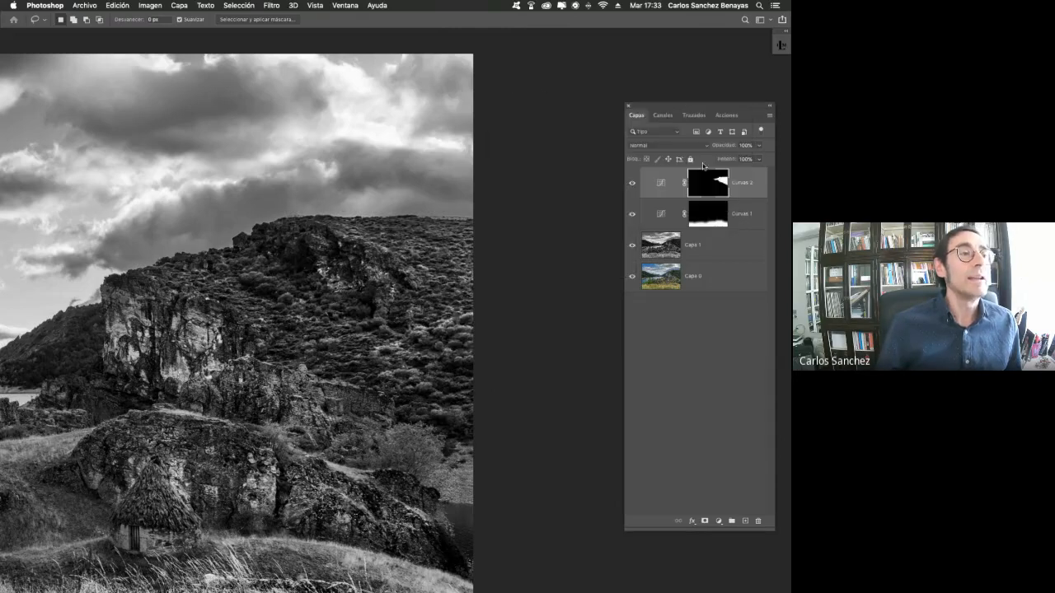
pyautogui.click(632, 183)
pyautogui.click(632, 183)
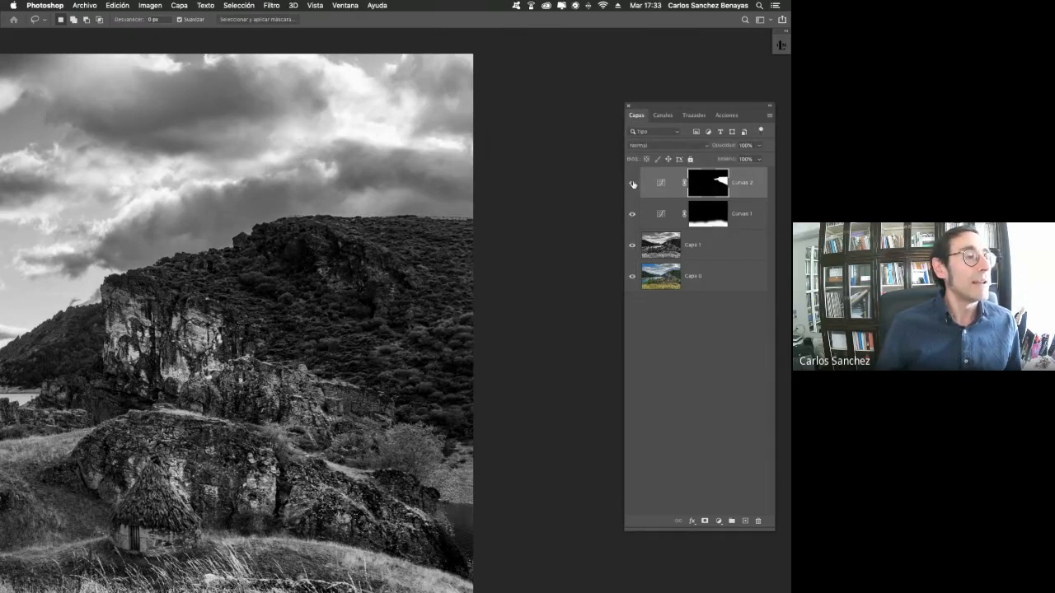
pyautogui.click(632, 184)
pyautogui.click(633, 185)
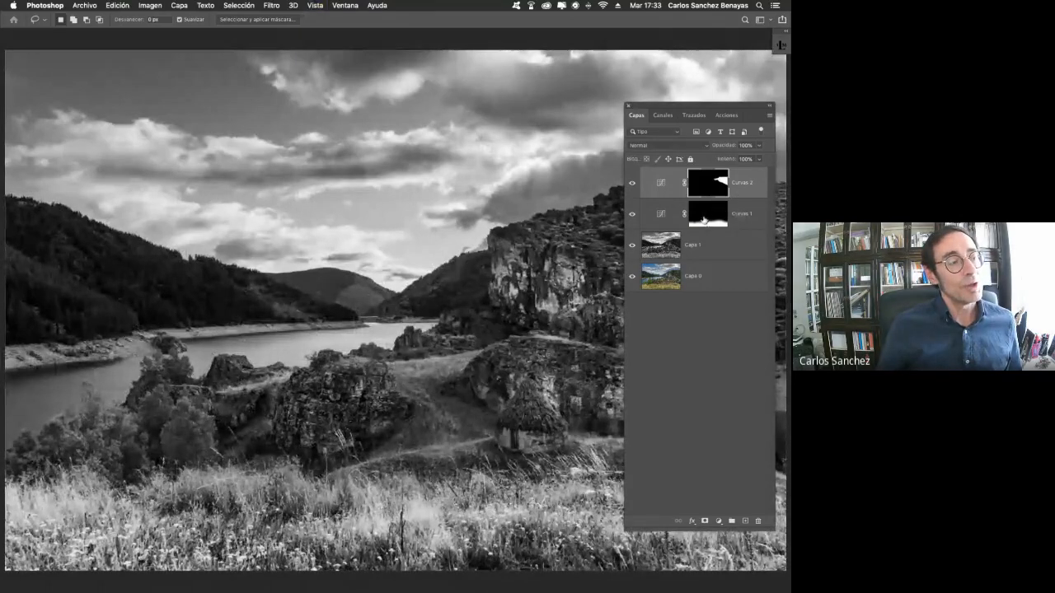
# Group the two Curves layers and compare the whole landscape with and without the group
pyautogui.keyDown('shift'); pyautogui.click(751, 220); pyautogui.keyUp('shift')
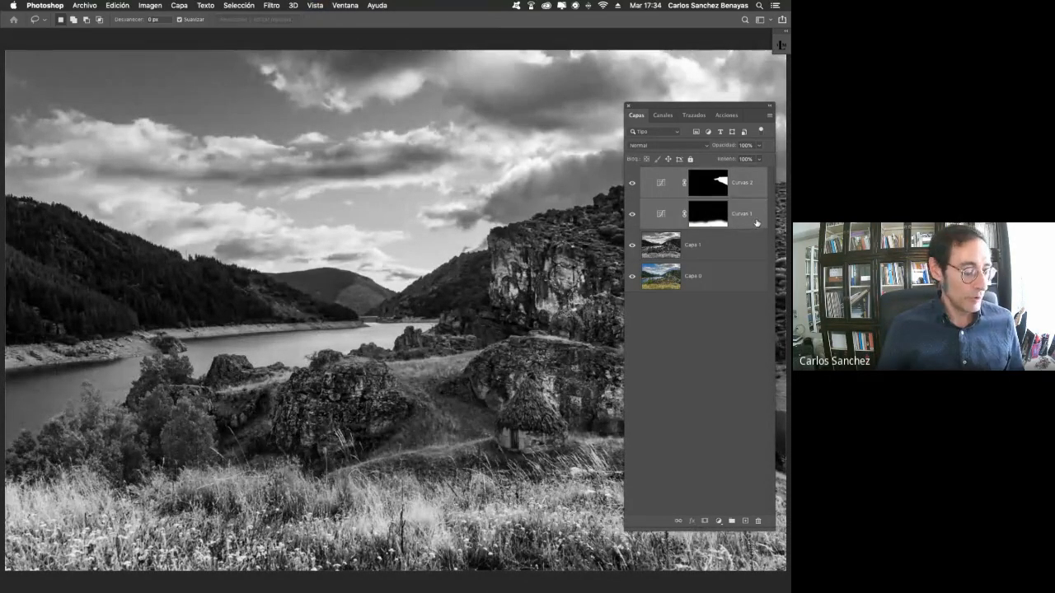
pyautogui.press('super+g')
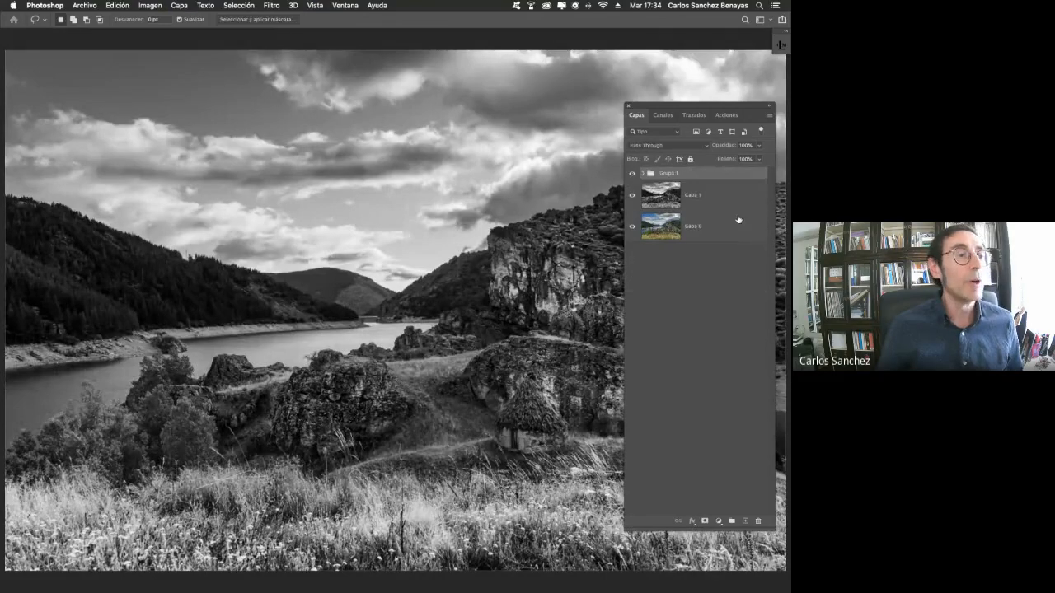
pyautogui.click(632, 175)
pyautogui.click(632, 175)
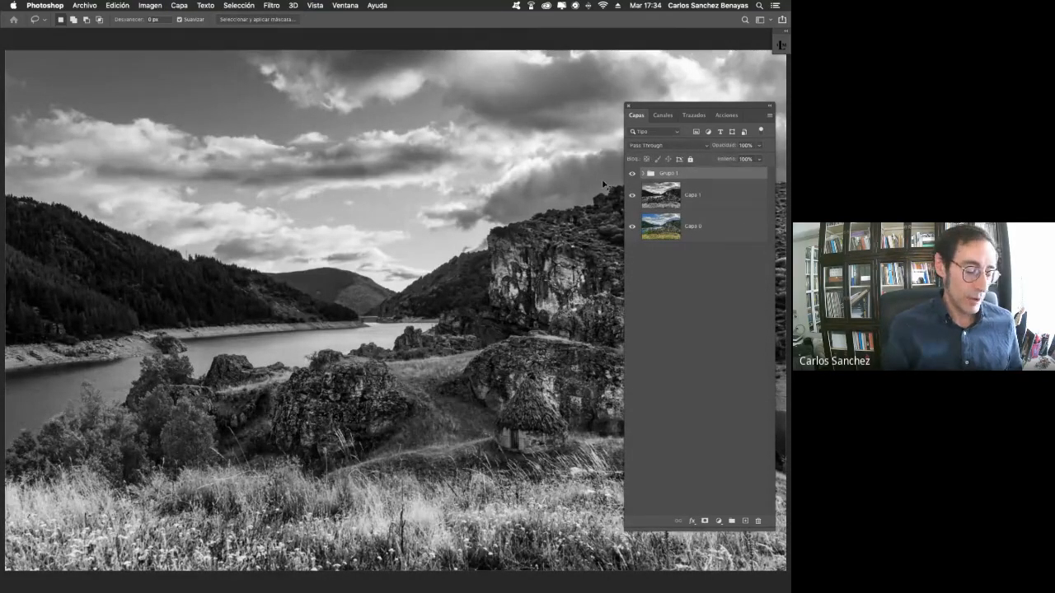
pyautogui.press('super+minus')
pyautogui.press('super+minus')
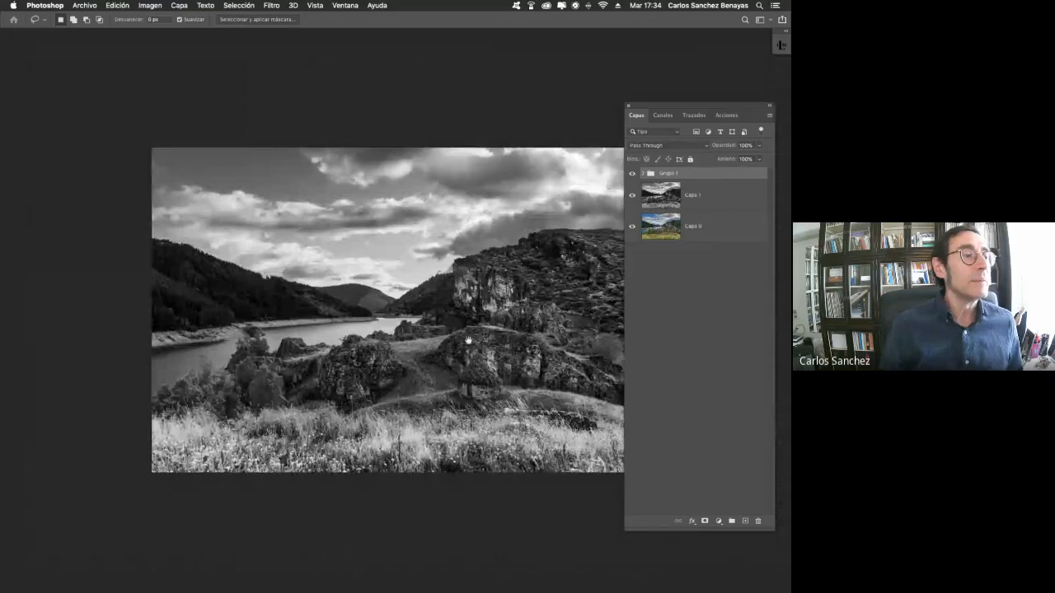
pyautogui.moveTo(468, 340); pyautogui.dragTo(381, 336)
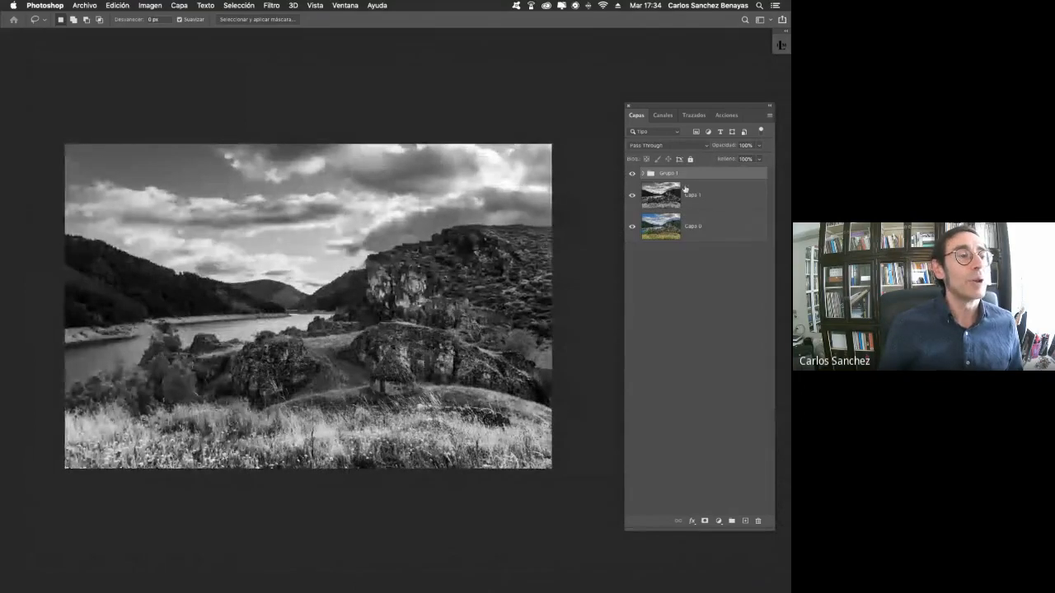
pyautogui.click(632, 175)
pyautogui.click(632, 176)
pyautogui.click(632, 178)
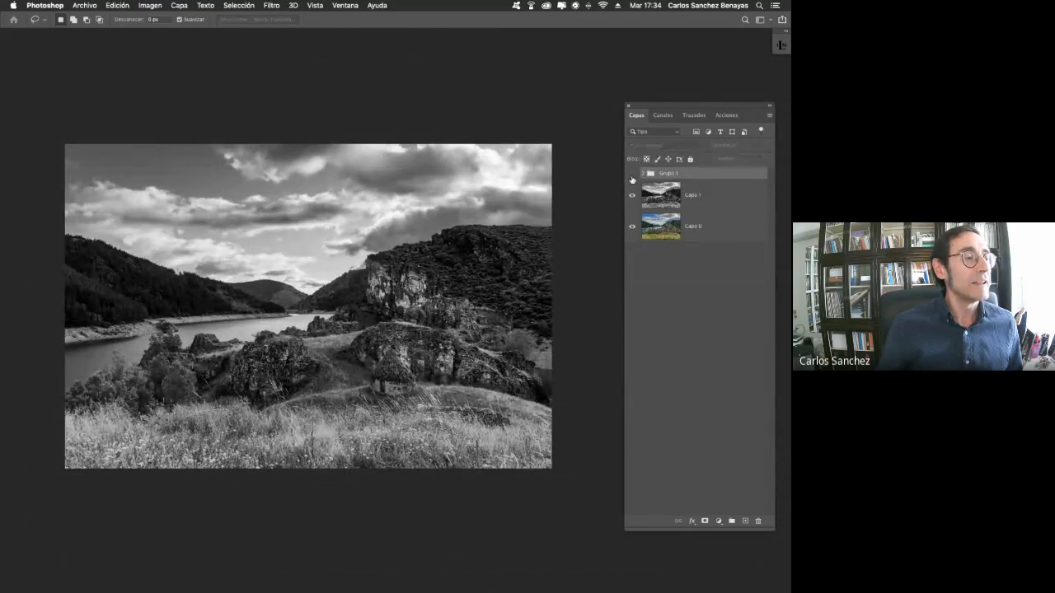
pyautogui.click(632, 176)
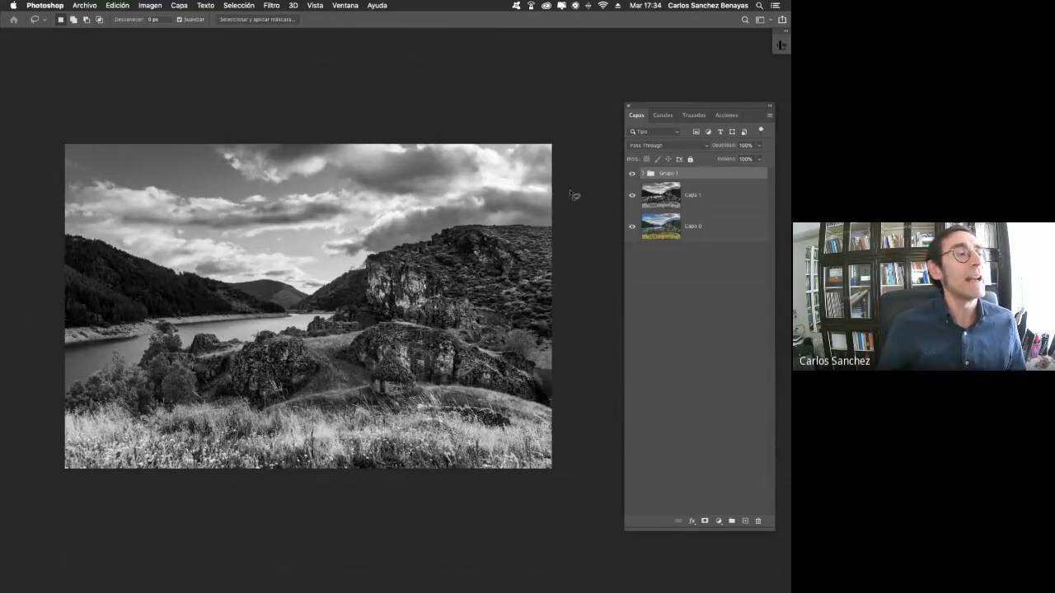
# Lasso the upper sky and add a Curves adjustment that darkens it, with a point at 205/196, deepened shadows and a raised black point
pyautogui.moveTo(53, 235)
pyautogui.mouseDown()
pyautogui.moveTo(175, 197)
pyautogui.moveTo(572, 201)
pyautogui.moveTo(593, 167)
pyautogui.moveTo(577, 113)
pyautogui.moveTo(445, 83)
pyautogui.moveTo(72, 72)
pyautogui.moveTo(48, 142)
pyautogui.mouseUp()
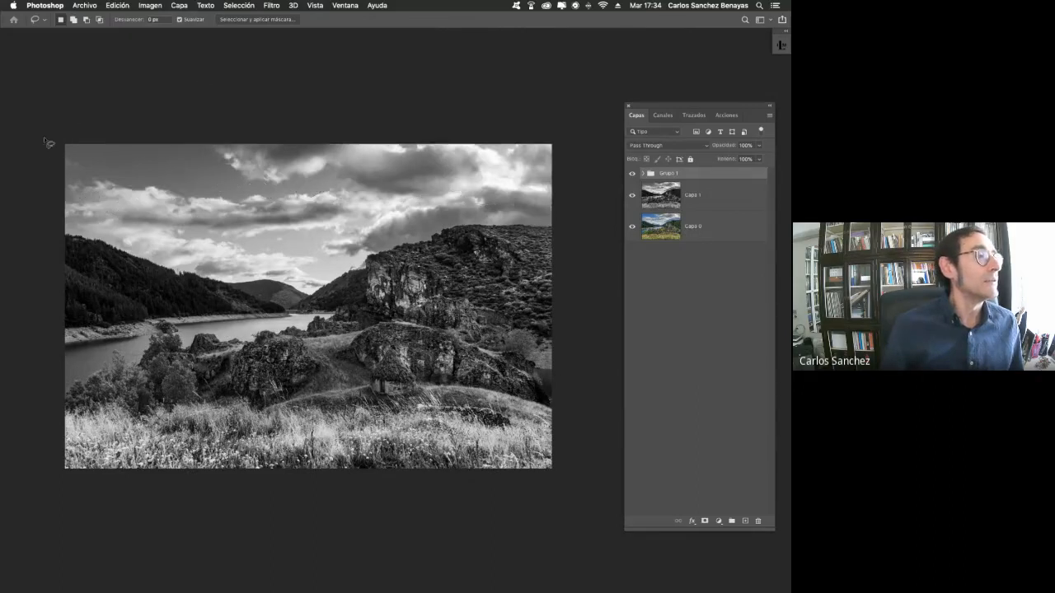
pyautogui.click(718, 521)
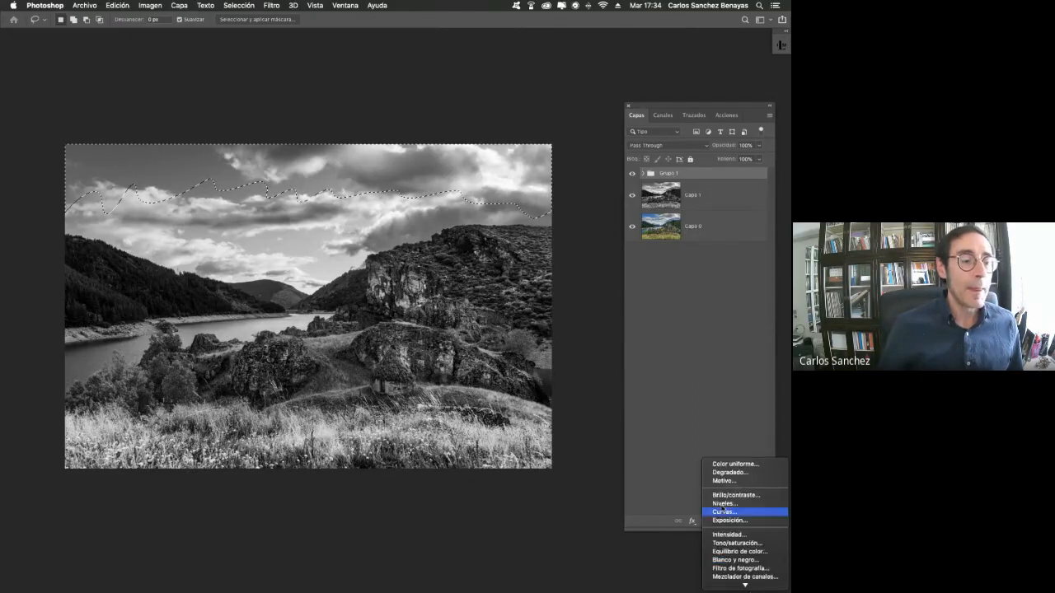
pyautogui.click(731, 513)
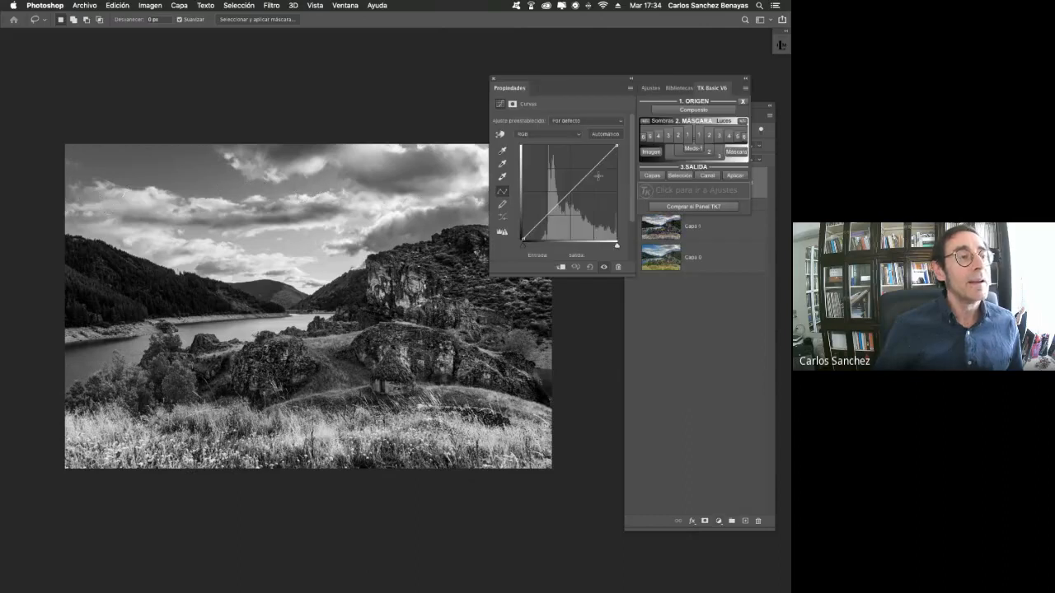
pyautogui.moveTo(598, 166); pyautogui.dragTo(599, 167)
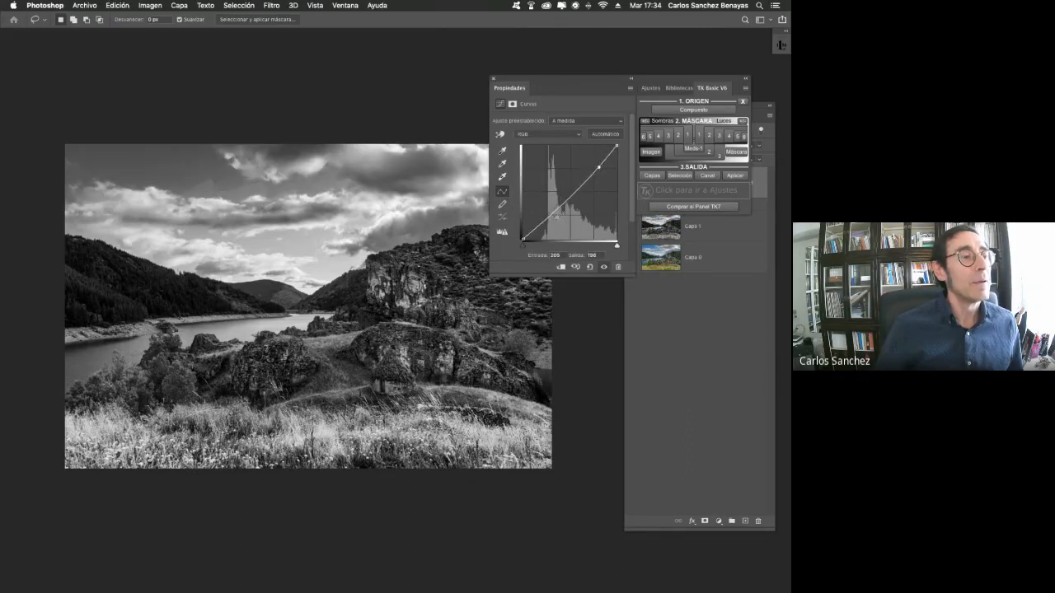
pyautogui.moveTo(558, 214); pyautogui.dragTo(543, 233)
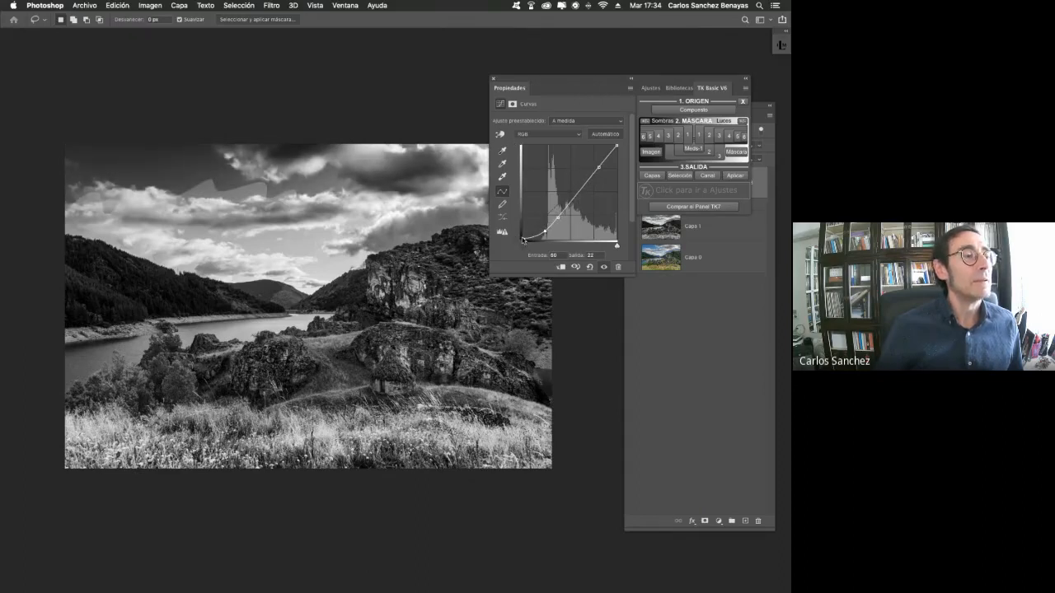
pyautogui.moveTo(524, 240); pyautogui.dragTo(532, 240)
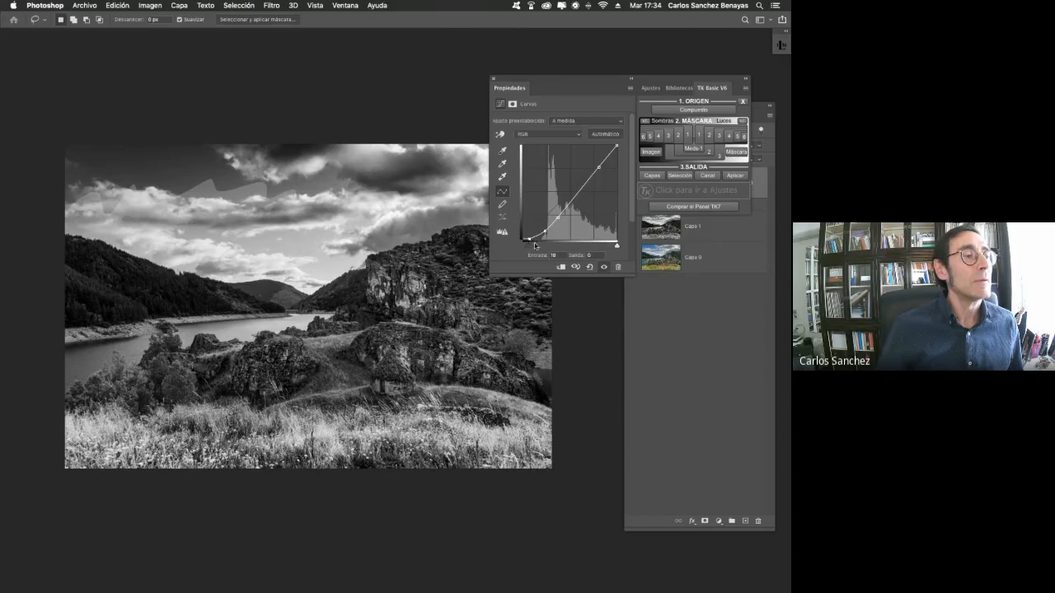
# Feather the sky curve's mask by about 250 px and move the adjustment into Grupo 1
pyautogui.click(512, 104)
pyautogui.moveTo(500, 190); pyautogui.dragTo(598, 191)
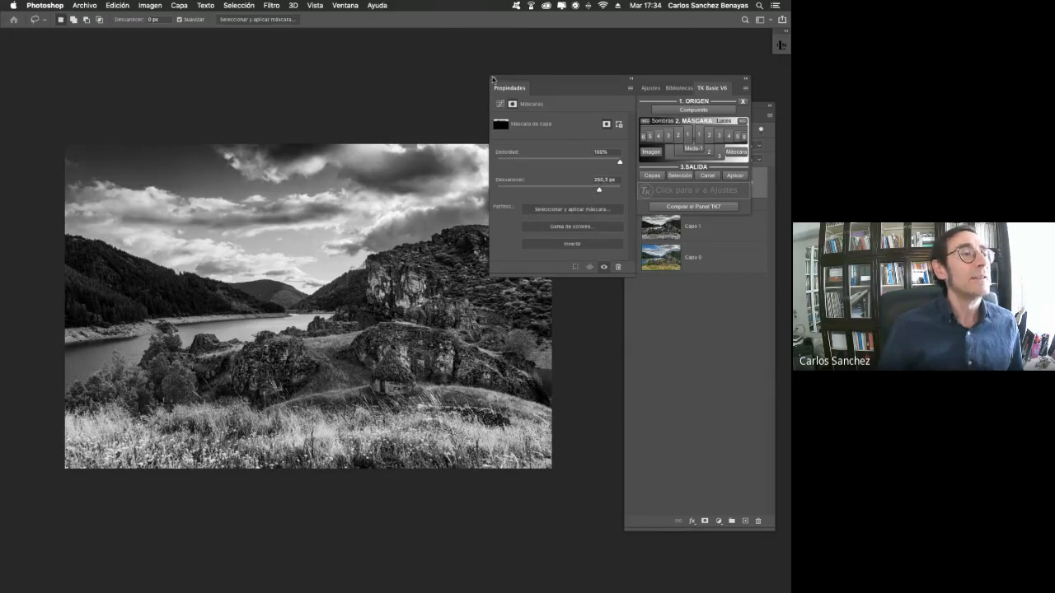
pyautogui.click(492, 78)
pyautogui.moveTo(743, 183); pyautogui.dragTo(734, 206)
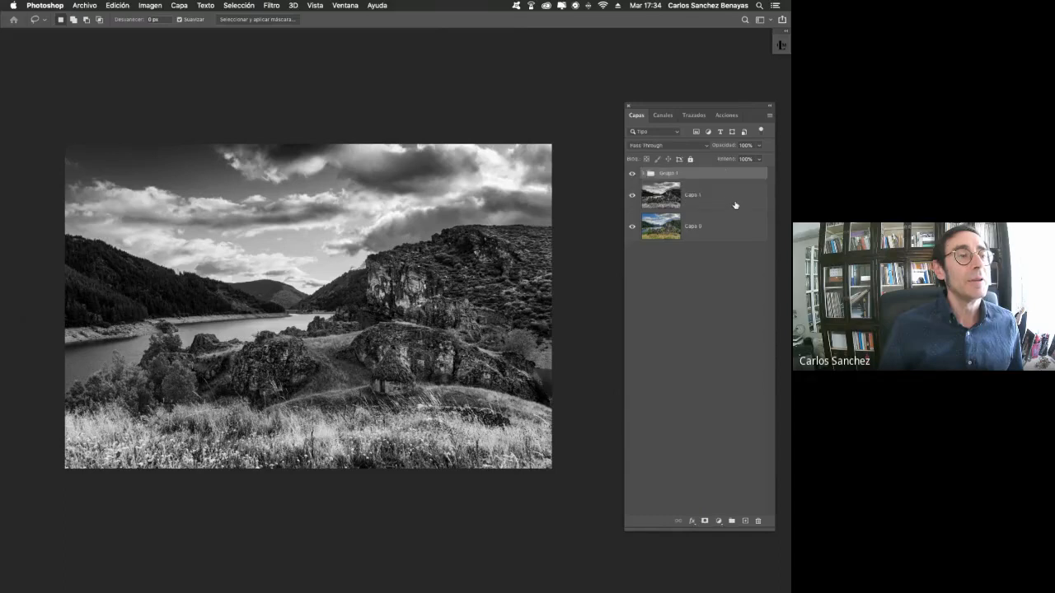
# Compare the landscape before and after the combined grass, hillside and sky adjustments in the group
pyautogui.click(633, 174)
pyautogui.click(634, 175)
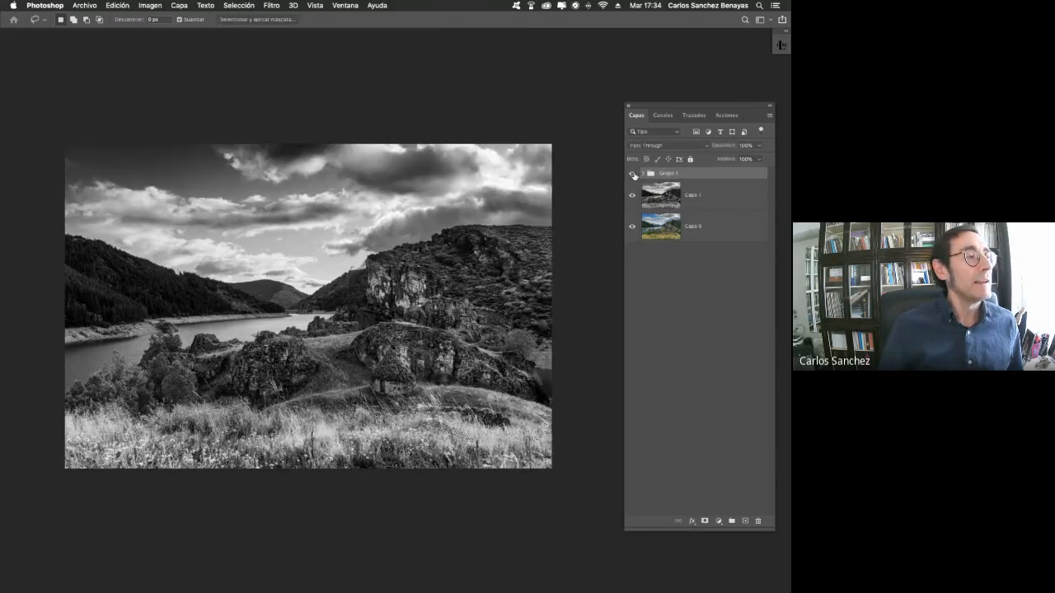
pyautogui.click(633, 174)
pyautogui.click(632, 174)
pyautogui.click(633, 174)
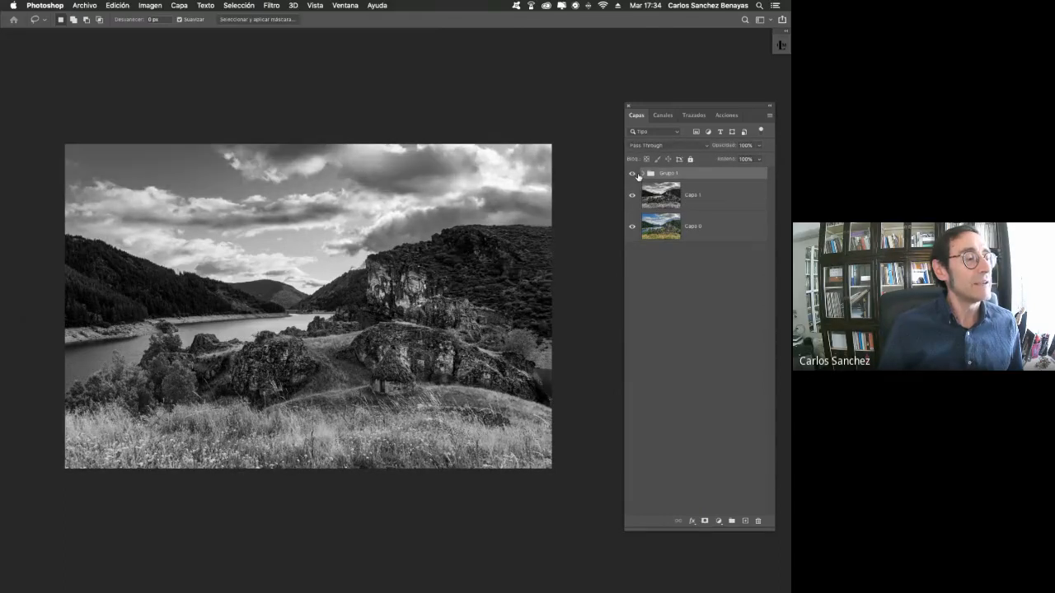
pyautogui.click(632, 174)
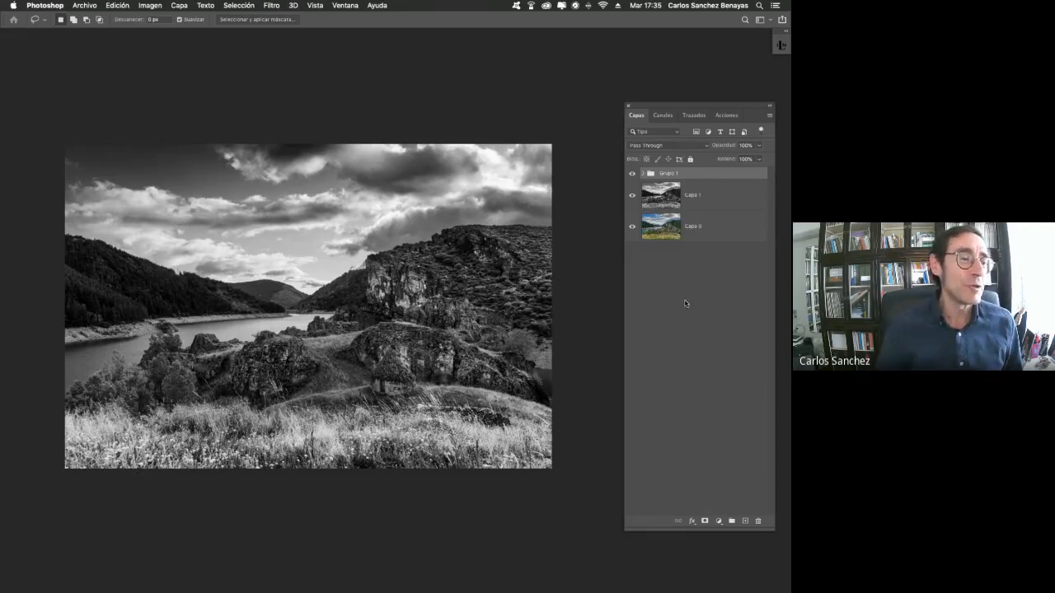
pyautogui.doubleClick(743, 522)
pyautogui.press('BackSpace')
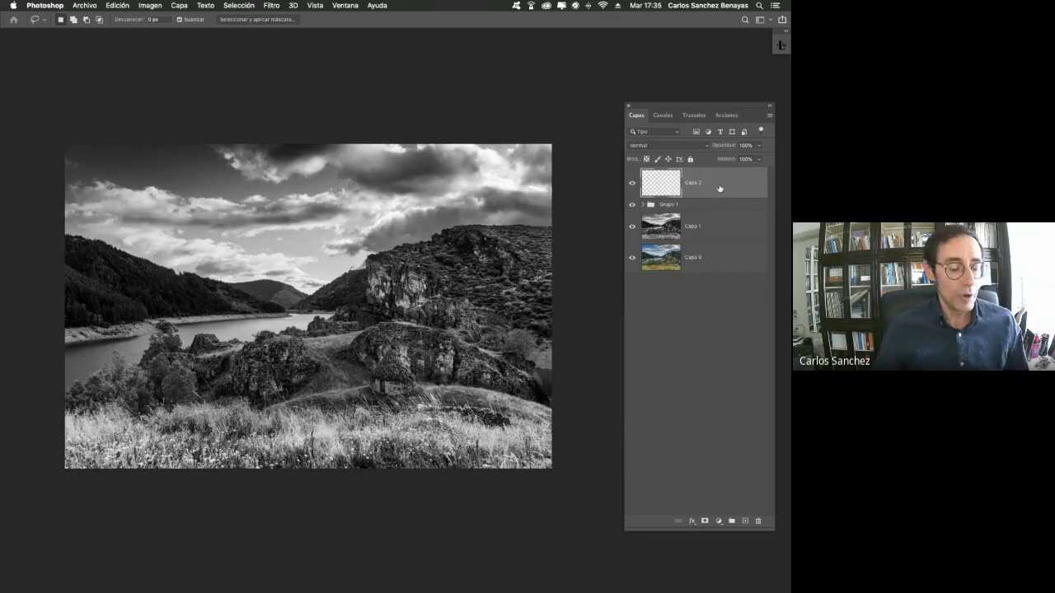
pyautogui.press('BackSpace')
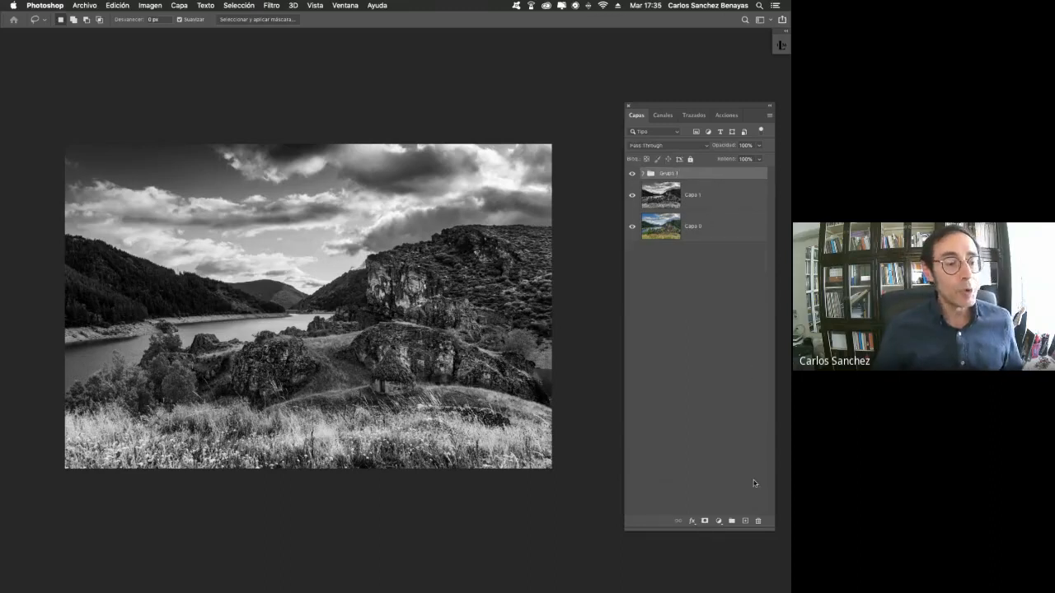
# Create a new layer above the group in Luz suave mode, filled with neutral 50% gray at 100% opacity
pyautogui.keyDown('alt'); pyautogui.click(746, 522); pyautogui.keyUp('alt')
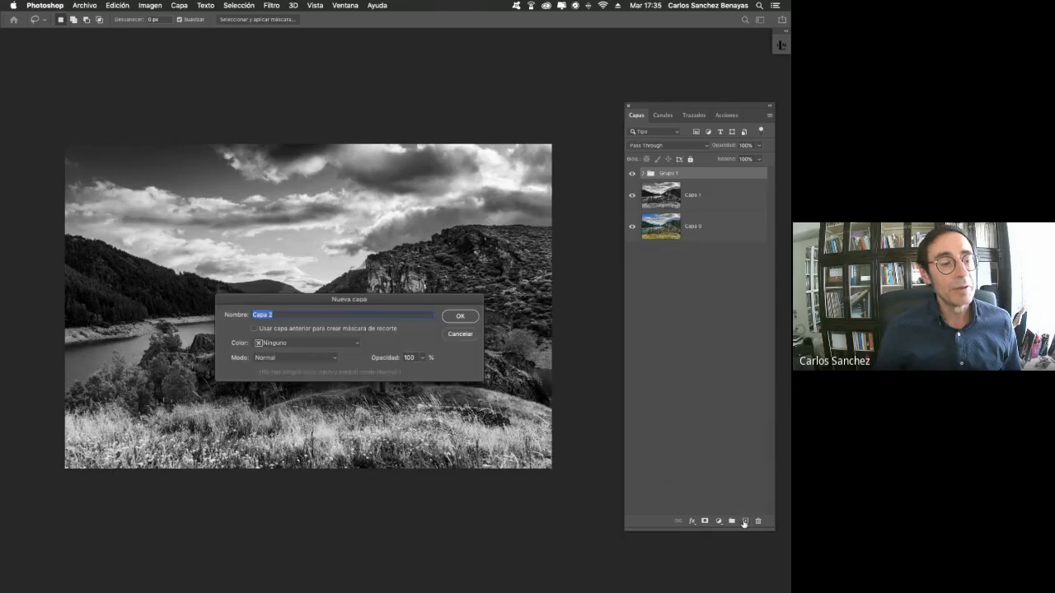
pyautogui.click(301, 359)
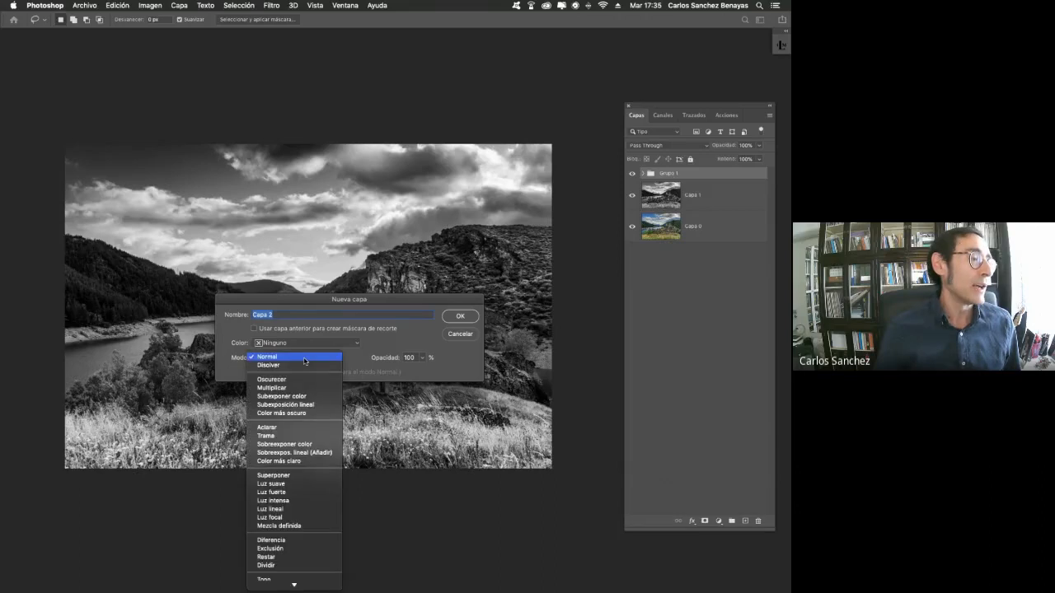
pyautogui.click(295, 486)
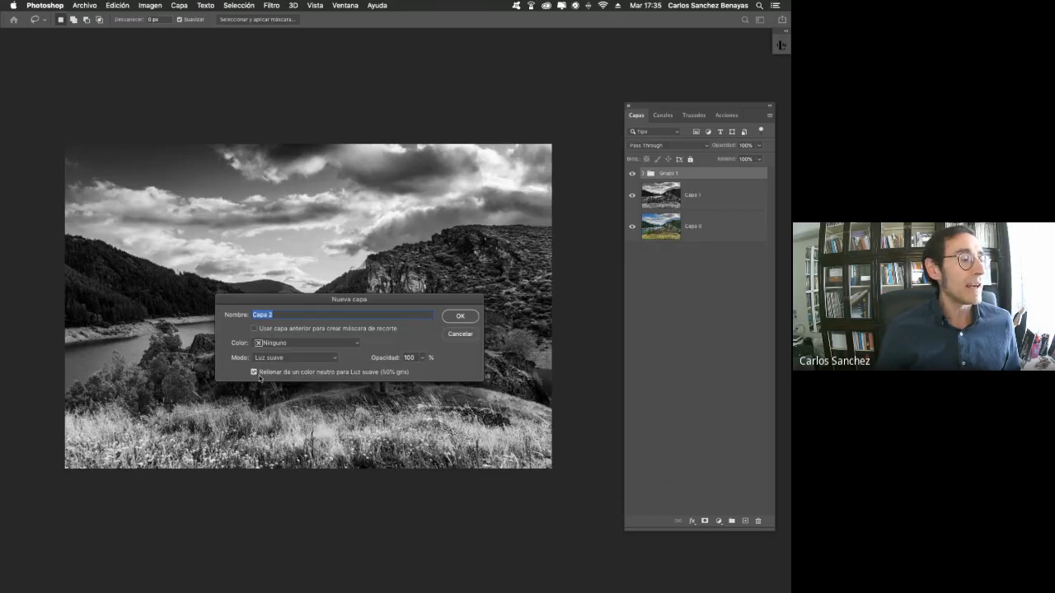
pyautogui.click(460, 316)
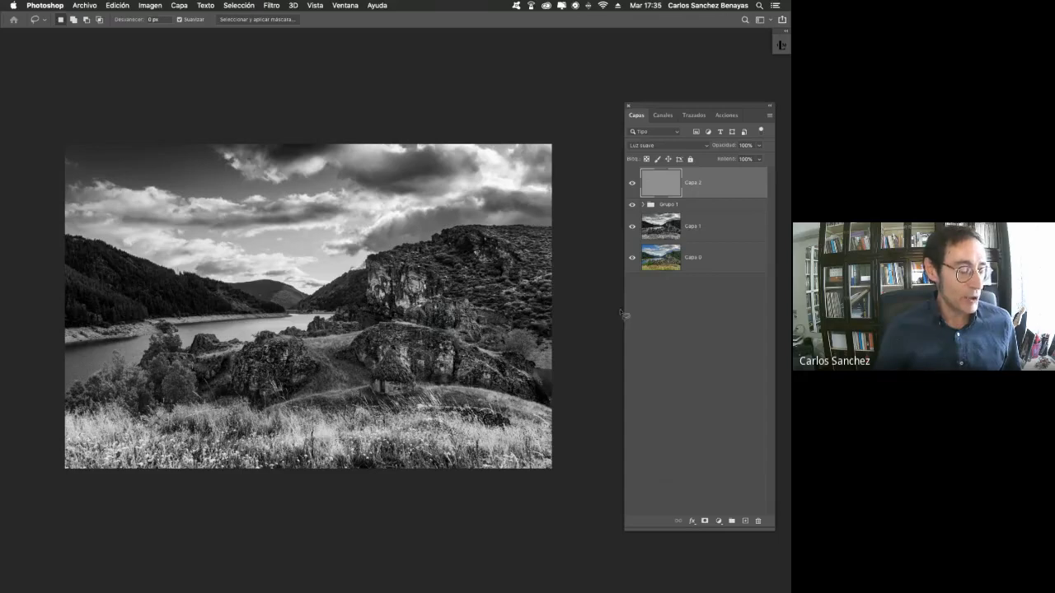
# Activate the Brush tool and reset the foreground and background colors to black and white
pyautogui.press('b')
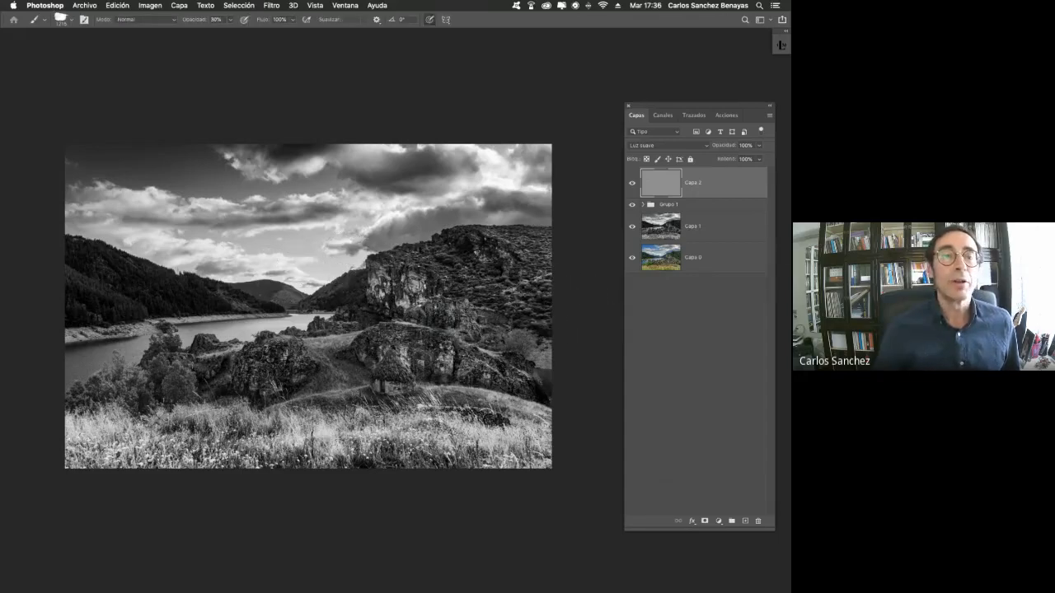
pyautogui.moveTo(734, 190); pyautogui.dragTo(628, 115)
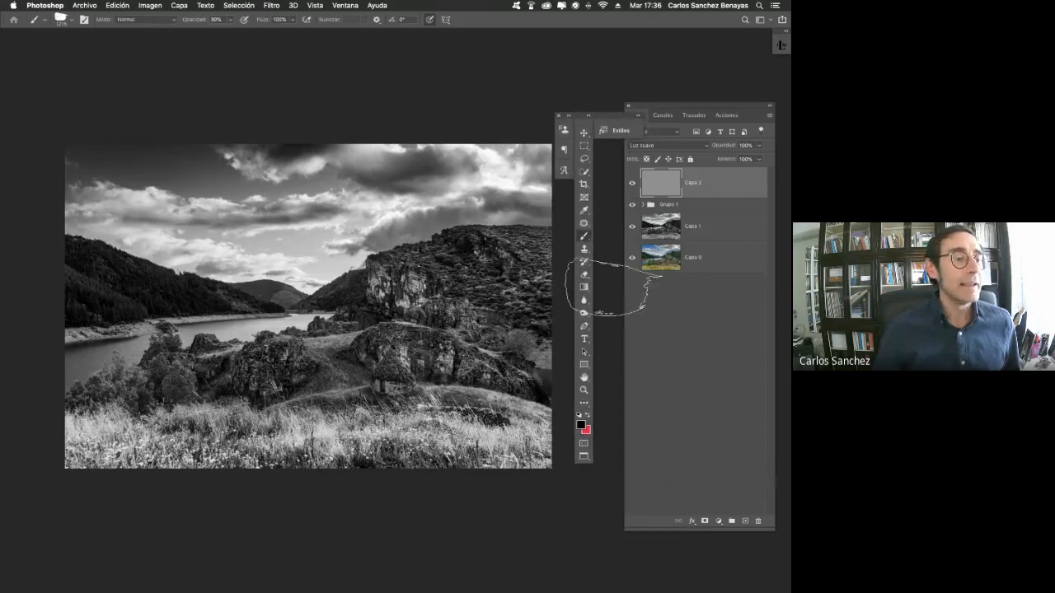
pyautogui.press('d')
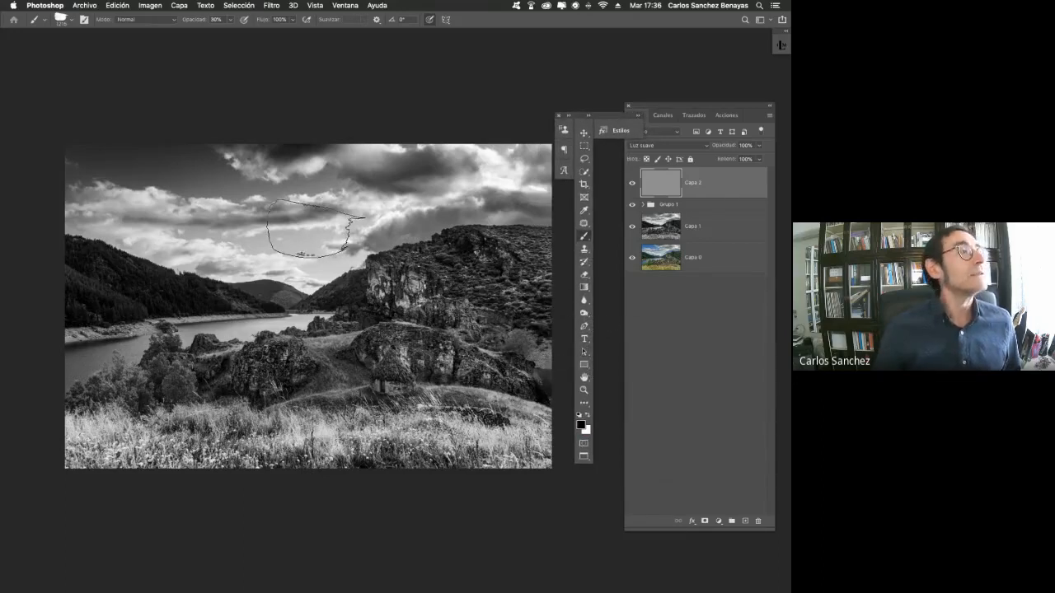
# Try black brush strokes at 100% opacity over the rocks and hillside on the gray layer, and undo them
pyautogui.moveTo(188, 22); pyautogui.dragTo(262, 19)
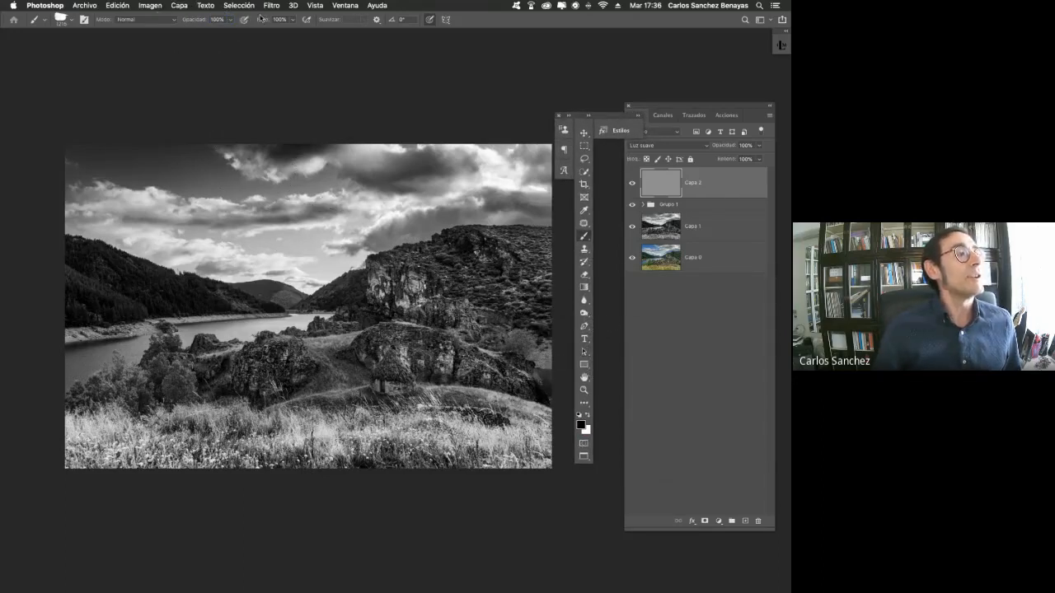
pyautogui.moveTo(404, 313)
pyautogui.mouseDown()
pyautogui.moveTo(376, 313)
pyautogui.moveTo(457, 296)
pyautogui.moveTo(463, 337)
pyautogui.moveTo(418, 392)
pyautogui.moveTo(408, 457)
pyautogui.moveTo(206, 428)
pyautogui.moveTo(174, 392)
pyautogui.moveTo(266, 408)
pyautogui.moveTo(276, 379)
pyautogui.moveTo(315, 384)
pyautogui.mouseUp()
pyautogui.moveTo(322, 380)
pyautogui.mouseDown()
pyautogui.moveTo(416, 366)
pyautogui.moveTo(344, 387)
pyautogui.moveTo(379, 333)
pyautogui.moveTo(266, 342)
pyautogui.moveTo(237, 306)
pyautogui.moveTo(316, 382)
pyautogui.mouseUp()
pyautogui.press('super+z')
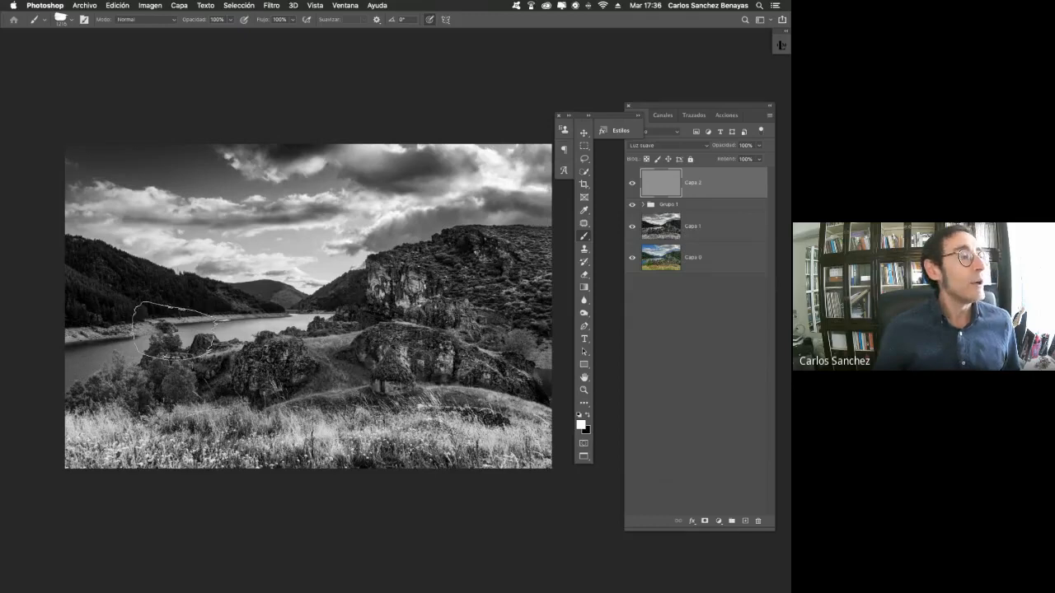
# Lighten the thatched hut and the rock behind it on Capa 2 with a small white brush at 18% opacity
pyautogui.press('super+space')
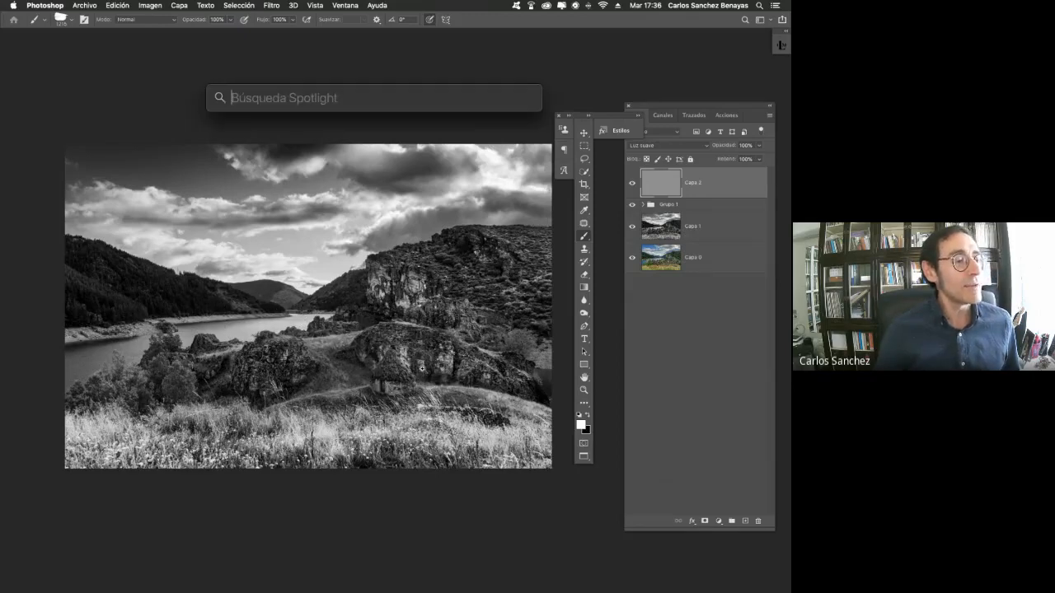
pyautogui.moveTo(431, 368); pyautogui.dragTo(500, 369)
pyautogui.moveTo(461, 296)
pyautogui.mouseDown()
pyautogui.moveTo(468, 277)
pyautogui.moveTo(393, 304)
pyautogui.moveTo(235, 316)
pyautogui.mouseUp()
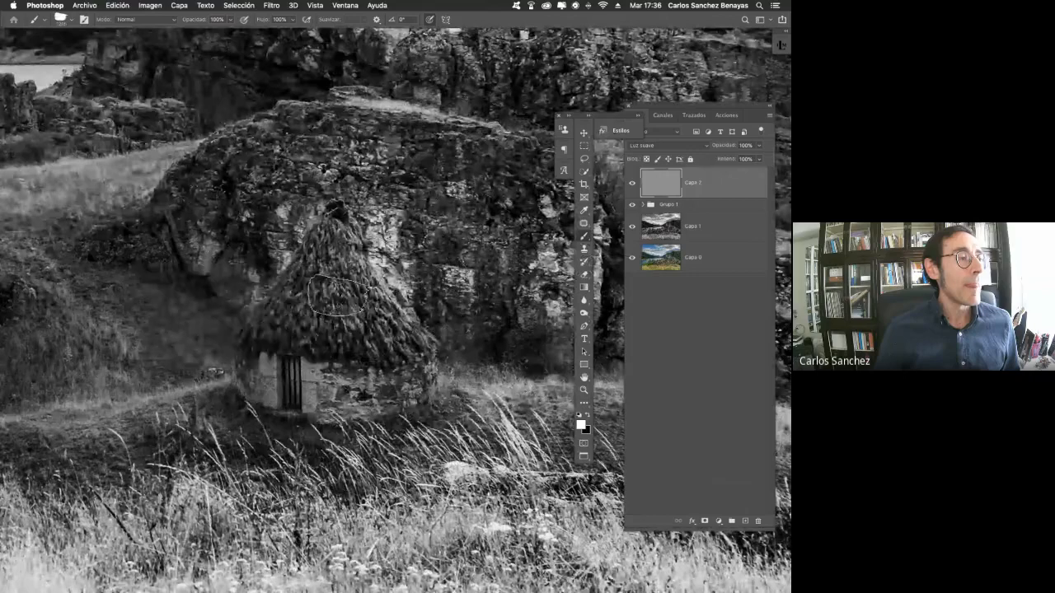
pyautogui.moveTo(367, 309); pyautogui.dragTo(343, 308)
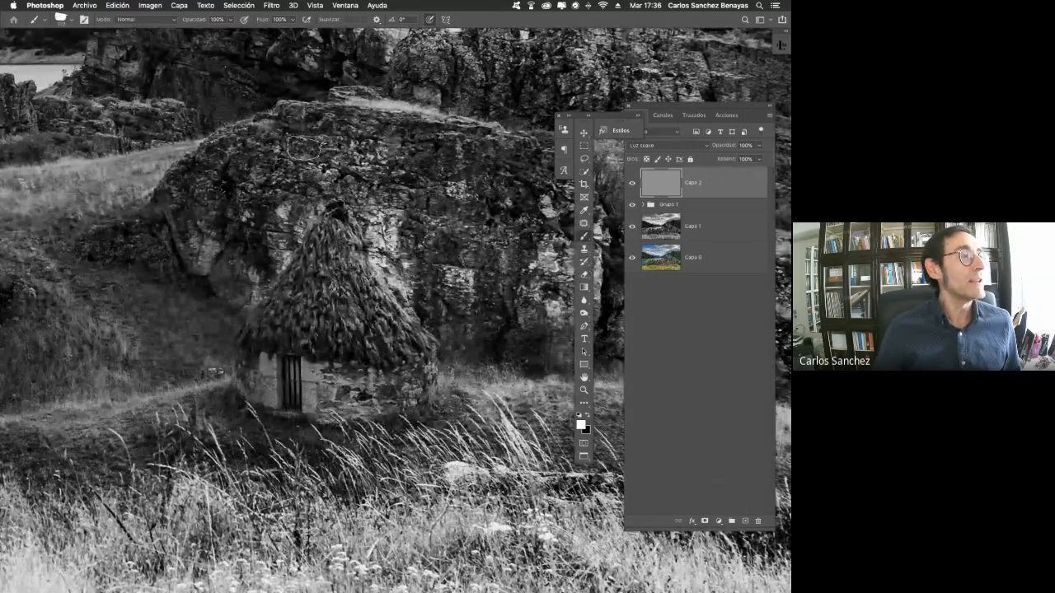
pyautogui.moveTo(199, 22); pyautogui.dragTo(159, 23)
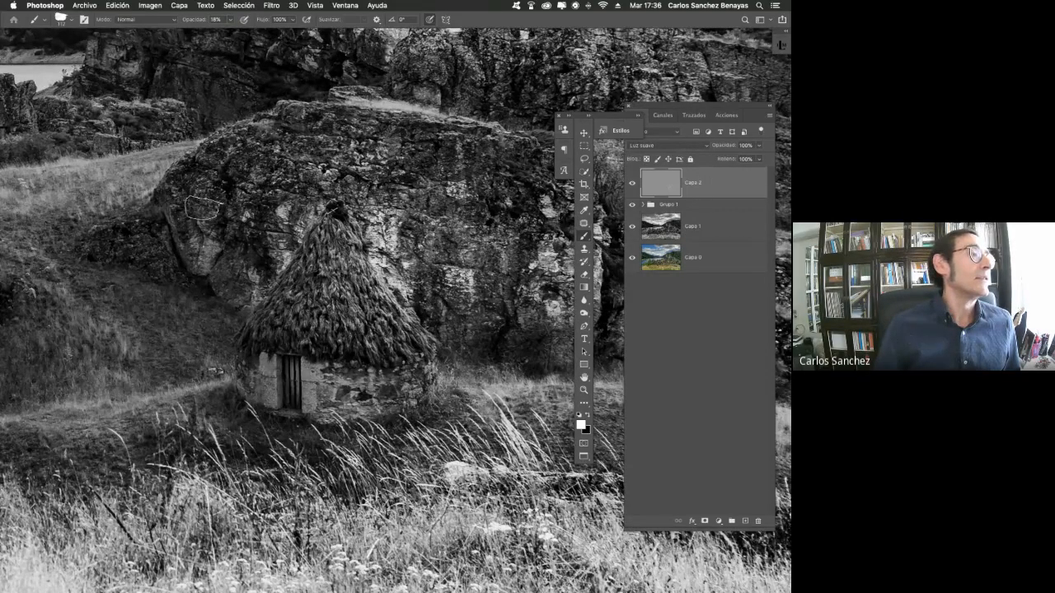
# Brighten the grassy slope, the rock outcrops beside the hut and the lake's far shoreline with white strokes at 18% opacity
pyautogui.moveTo(162, 297)
pyautogui.mouseDown()
pyautogui.moveTo(110, 317)
pyautogui.moveTo(196, 339)
pyautogui.moveTo(134, 288)
pyautogui.moveTo(160, 336)
pyautogui.moveTo(149, 369)
pyautogui.moveTo(191, 339)
pyautogui.moveTo(327, 319)
pyautogui.moveTo(412, 338)
pyautogui.mouseUp()
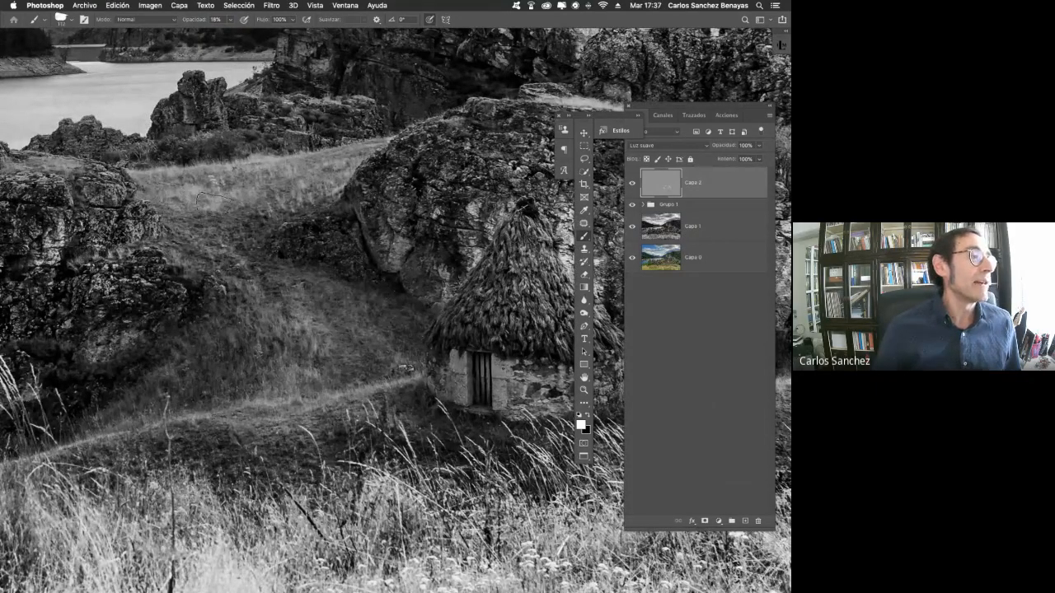
pyautogui.moveTo(234, 170)
pyautogui.mouseDown()
pyautogui.moveTo(199, 187)
pyautogui.moveTo(320, 174)
pyautogui.moveTo(257, 189)
pyautogui.mouseUp()
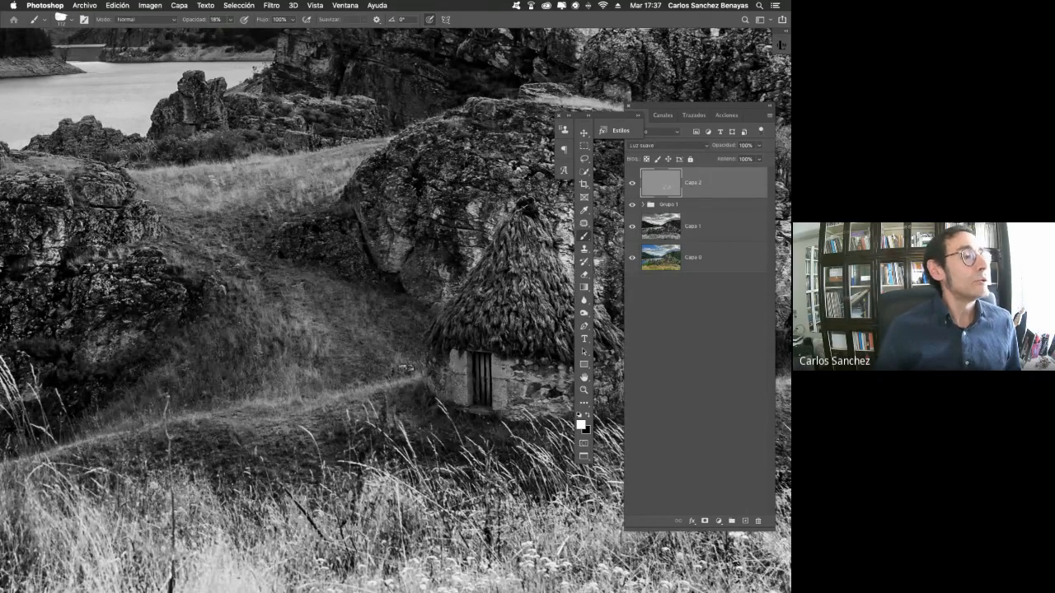
pyautogui.moveTo(305, 330)
pyautogui.mouseDown()
pyautogui.moveTo(495, 309)
pyautogui.moveTo(515, 320)
pyautogui.mouseUp()
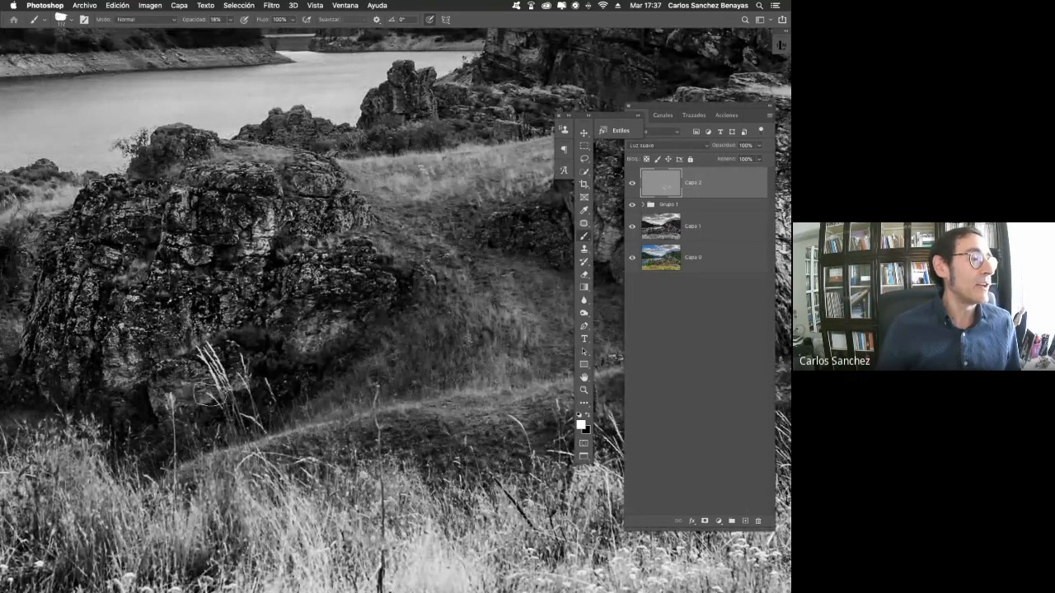
pyautogui.moveTo(238, 308); pyautogui.dragTo(425, 295)
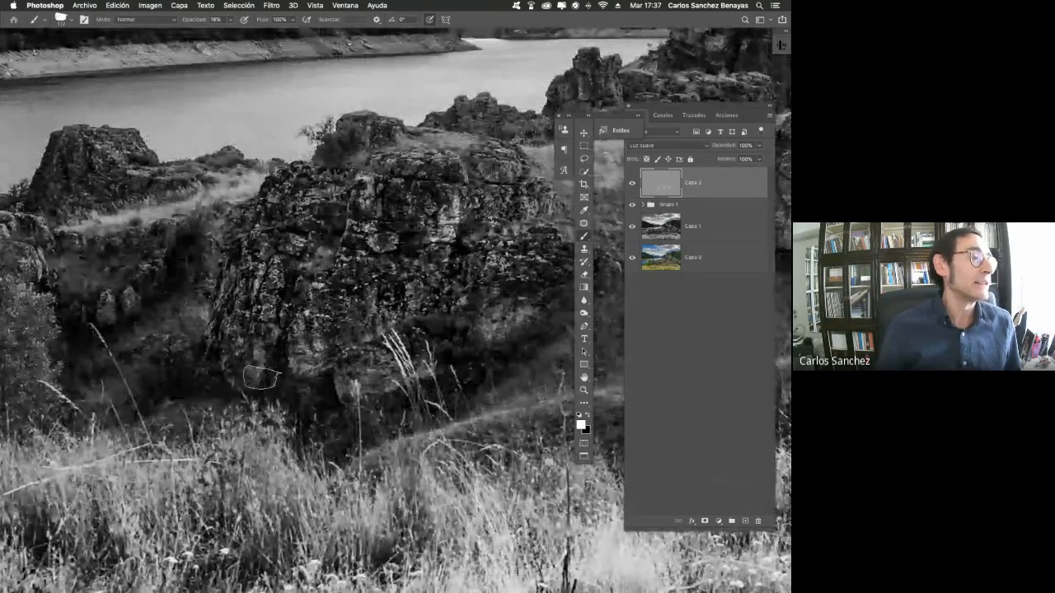
pyautogui.moveTo(157, 318)
pyautogui.mouseDown()
pyautogui.moveTo(196, 303)
pyautogui.moveTo(155, 342)
pyautogui.mouseUp()
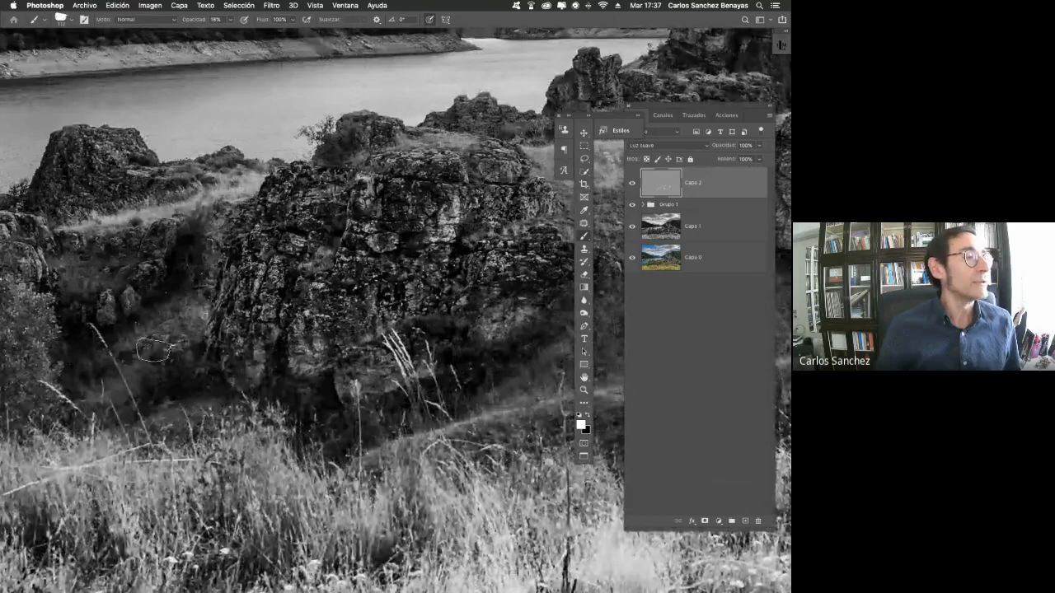
pyautogui.moveTo(194, 198)
pyautogui.mouseDown()
pyautogui.moveTo(135, 213)
pyautogui.moveTo(227, 186)
pyautogui.moveTo(178, 211)
pyautogui.mouseUp()
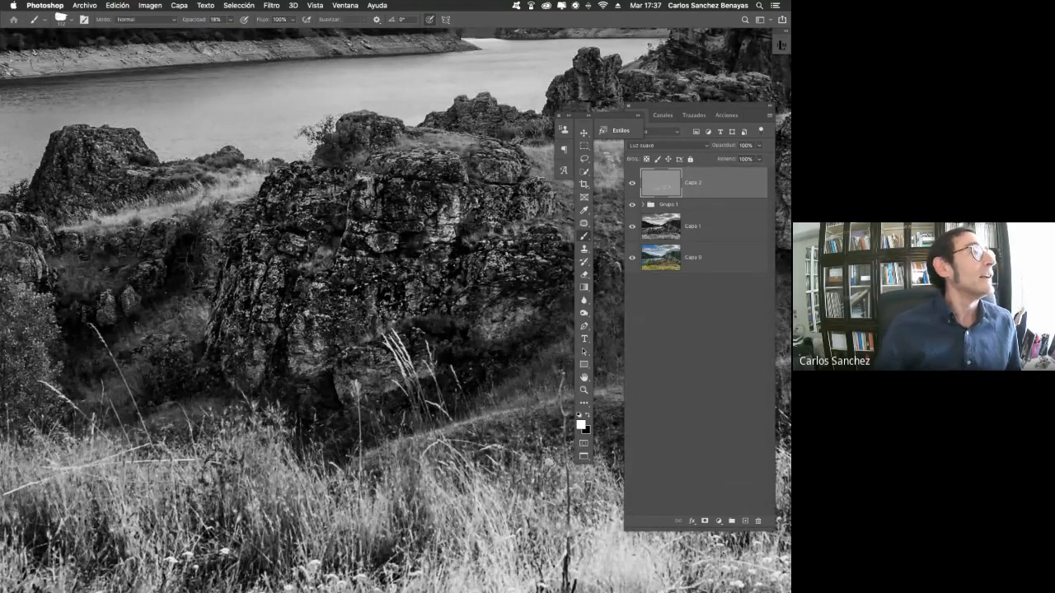
pyautogui.moveTo(42, 67)
pyautogui.mouseDown()
pyautogui.moveTo(207, 44)
pyautogui.moveTo(405, 39)
pyautogui.mouseUp()
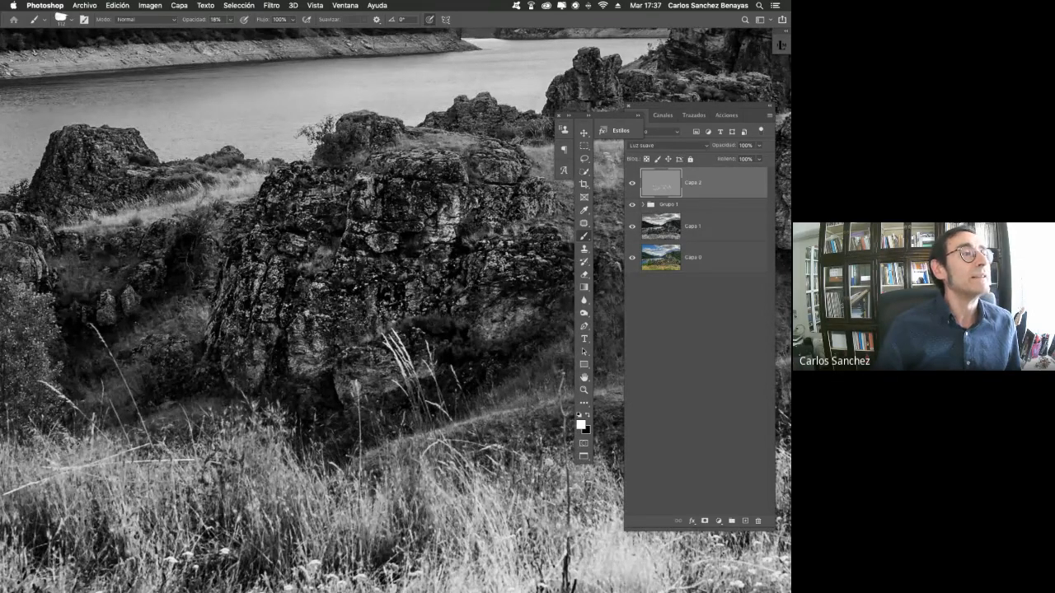
pyautogui.moveTo(229, 48)
pyautogui.mouseDown()
pyautogui.moveTo(36, 64)
pyautogui.moveTo(325, 44)
pyautogui.mouseUp()
# Compare the whole landscape with and without the white brushwork on Capa 2, leaving the layer visible
pyautogui.press('super+0')
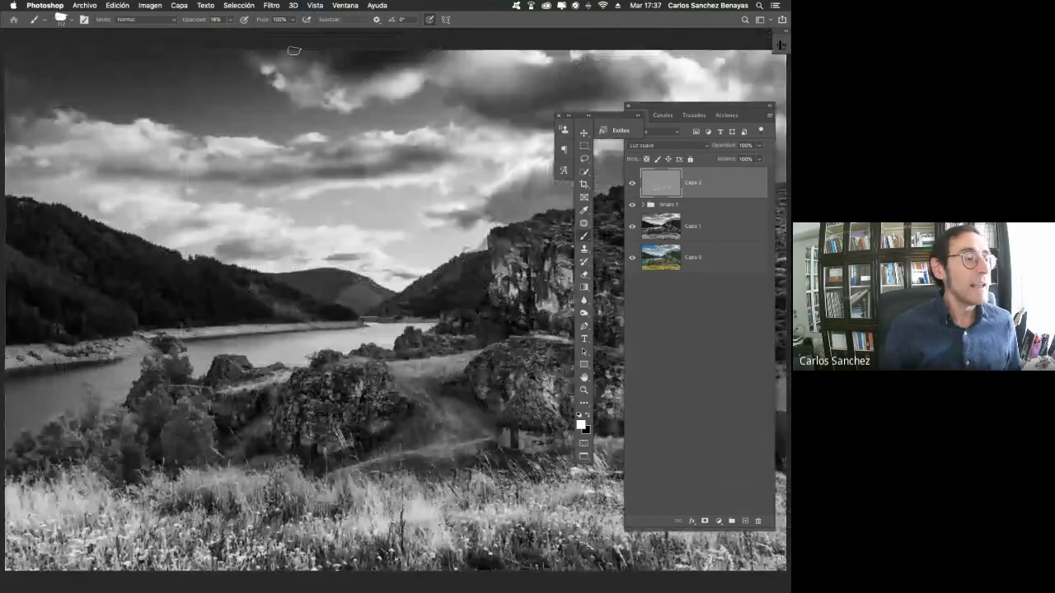
pyautogui.click(632, 185)
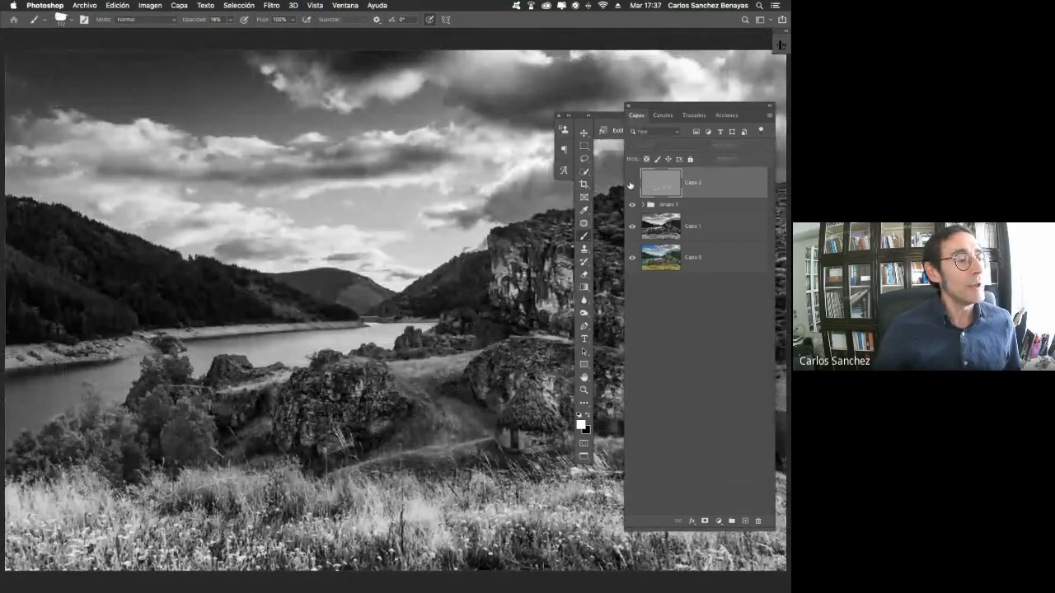
pyautogui.click(632, 184)
pyautogui.click(632, 185)
pyautogui.click(631, 185)
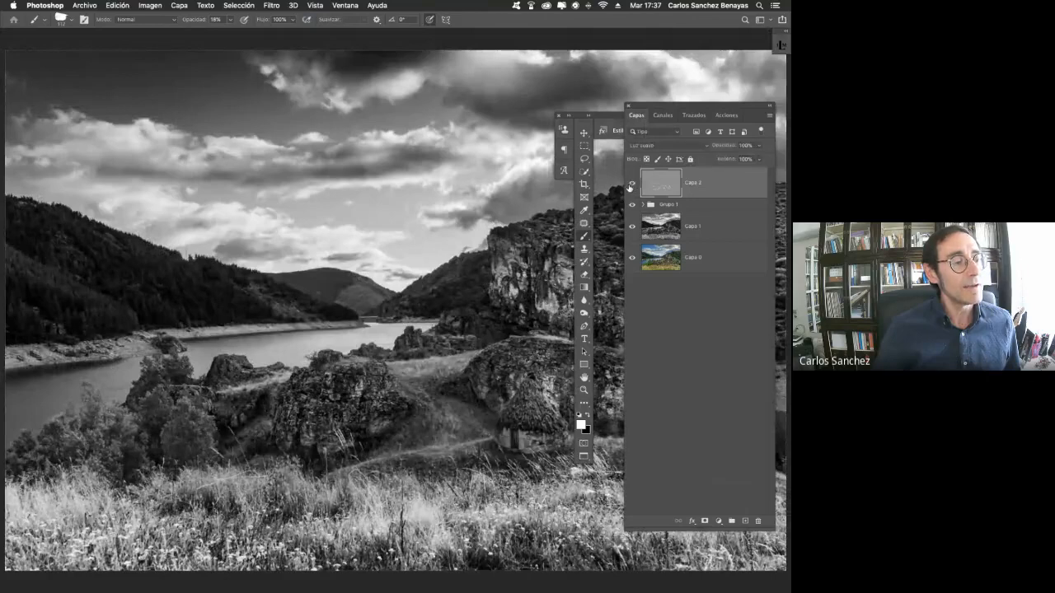
pyautogui.click(632, 184)
pyautogui.click(632, 184)
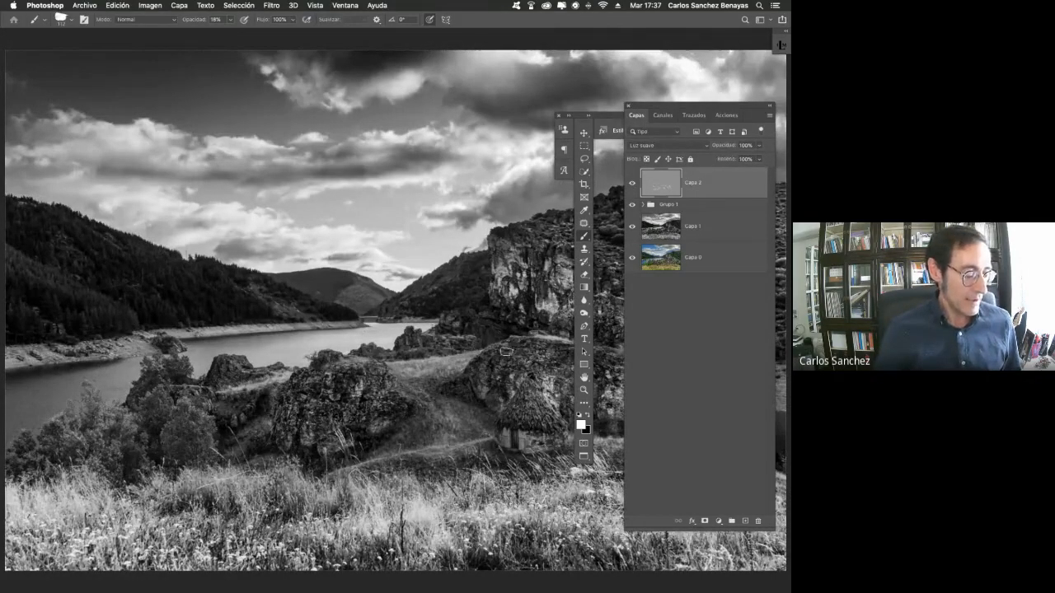
# Darken areas of the landscape on Capa 2 with a larger black brush, reducing its opacity to 9%
pyautogui.press('x')
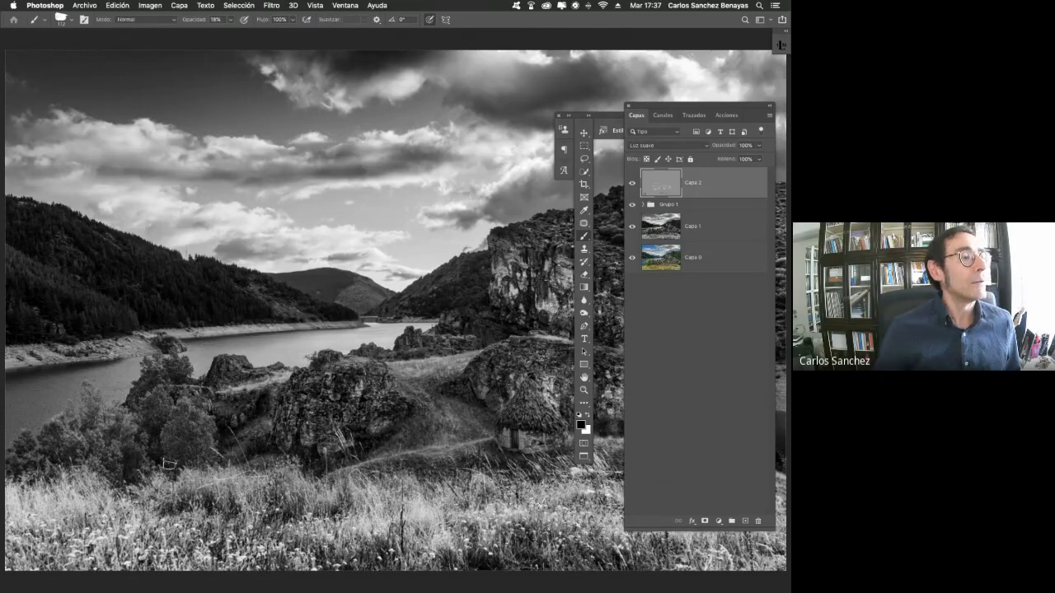
pyautogui.press('alt+super+8')
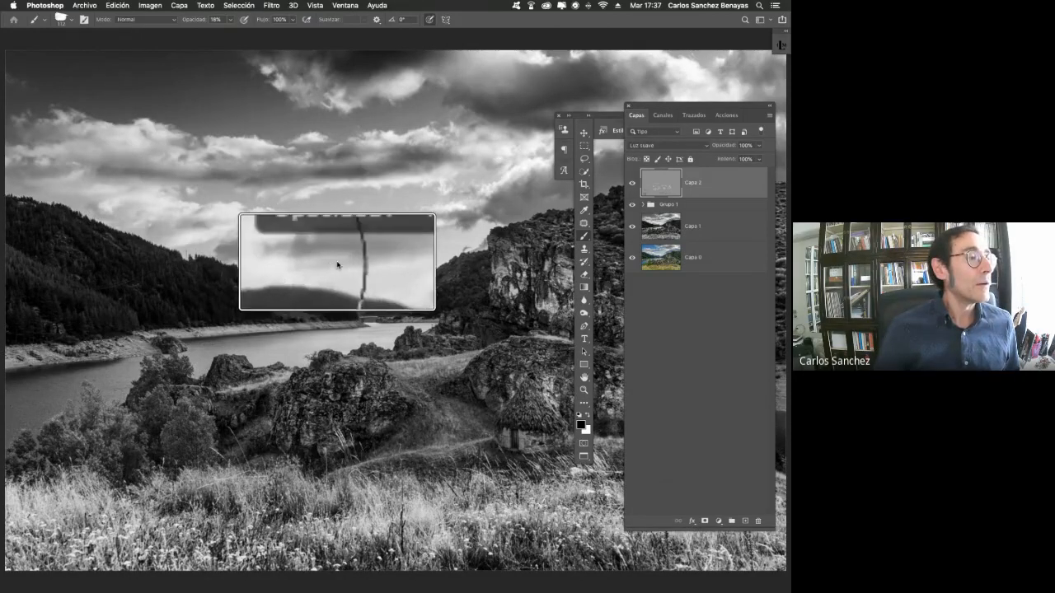
pyautogui.press('alt+super+8')
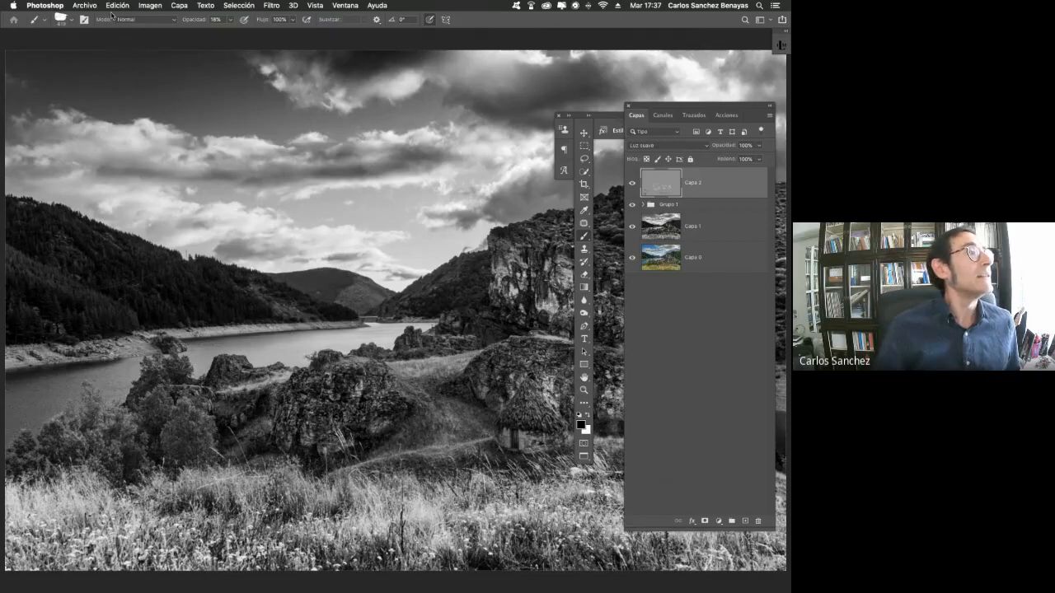
pyautogui.moveTo(198, 22); pyautogui.dragTo(194, 23)
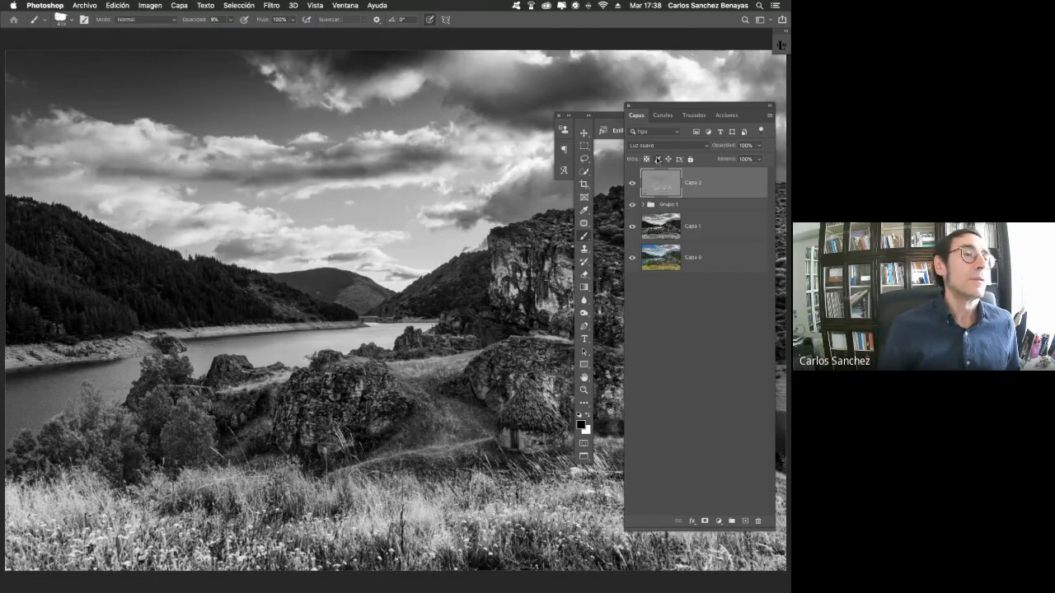
# Compare the landscape before and after the combined lightening and darkening on Capa 2, leaving the layer visible
pyautogui.click(632, 184)
pyautogui.click(632, 183)
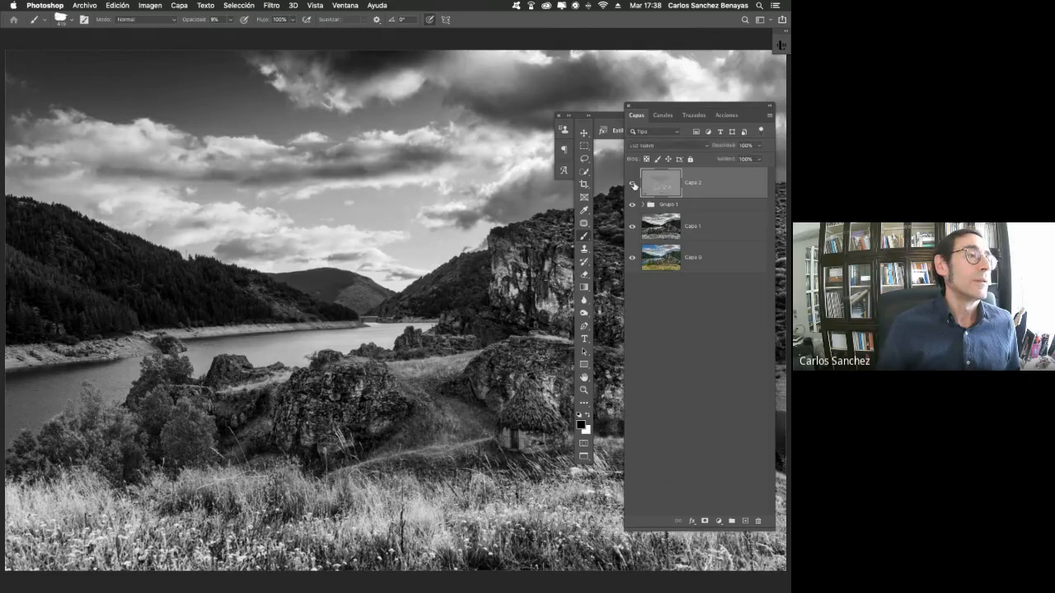
pyautogui.click(632, 183)
pyautogui.click(632, 184)
pyautogui.click(633, 185)
pyautogui.click(633, 185)
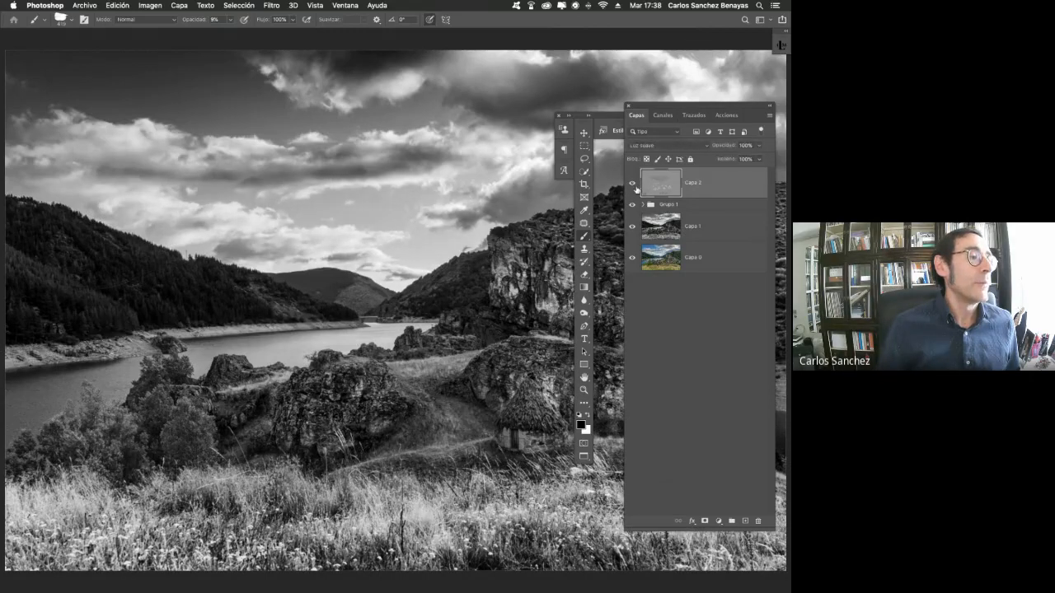
pyautogui.click(631, 184)
pyautogui.click(632, 184)
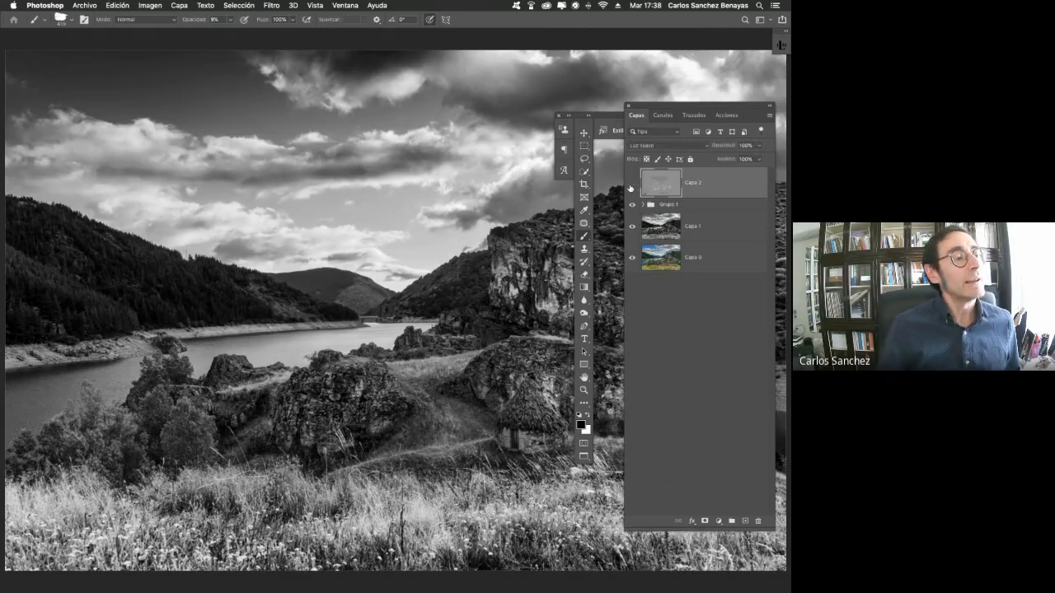
pyautogui.click(632, 184)
pyautogui.click(631, 185)
pyautogui.click(631, 184)
pyautogui.click(631, 185)
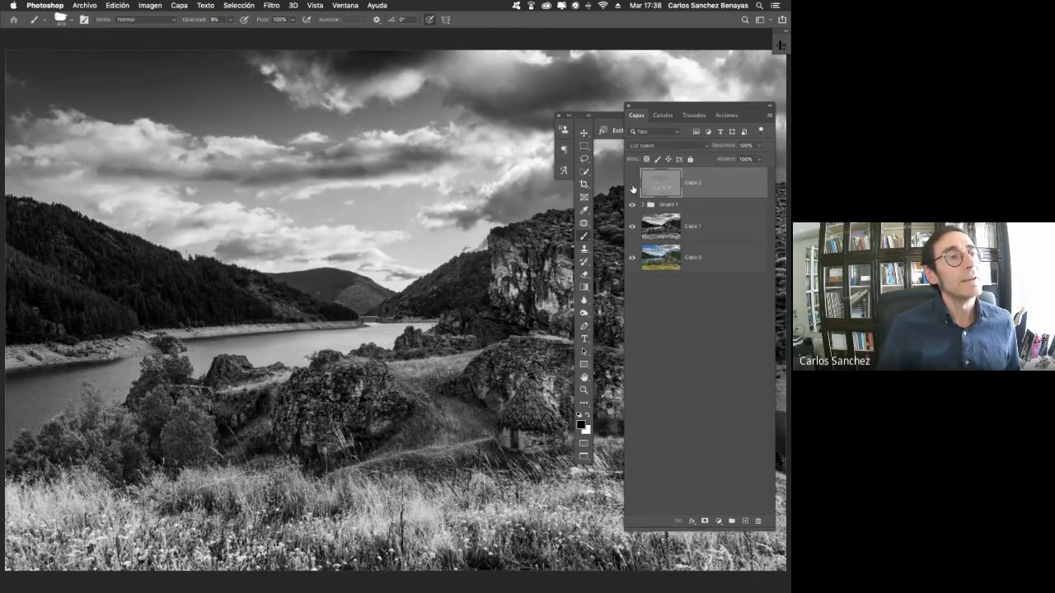
pyautogui.click(631, 184)
pyautogui.click(632, 184)
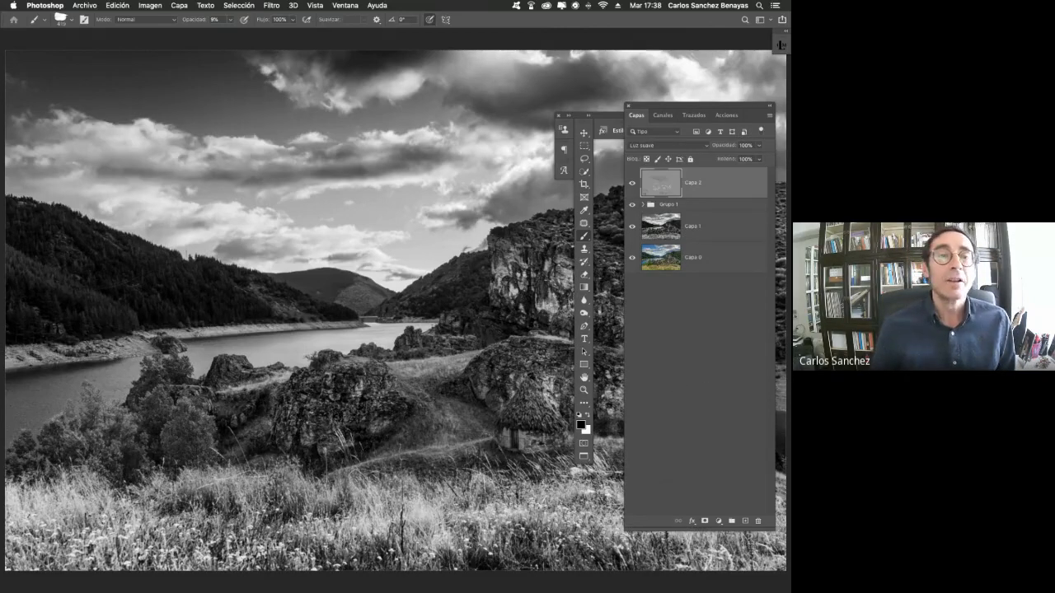
# Switch to Lightroom Classic to compare the original color photo with the black-and-white version, and return to Photoshop
pyautogui.press('super+Tab')
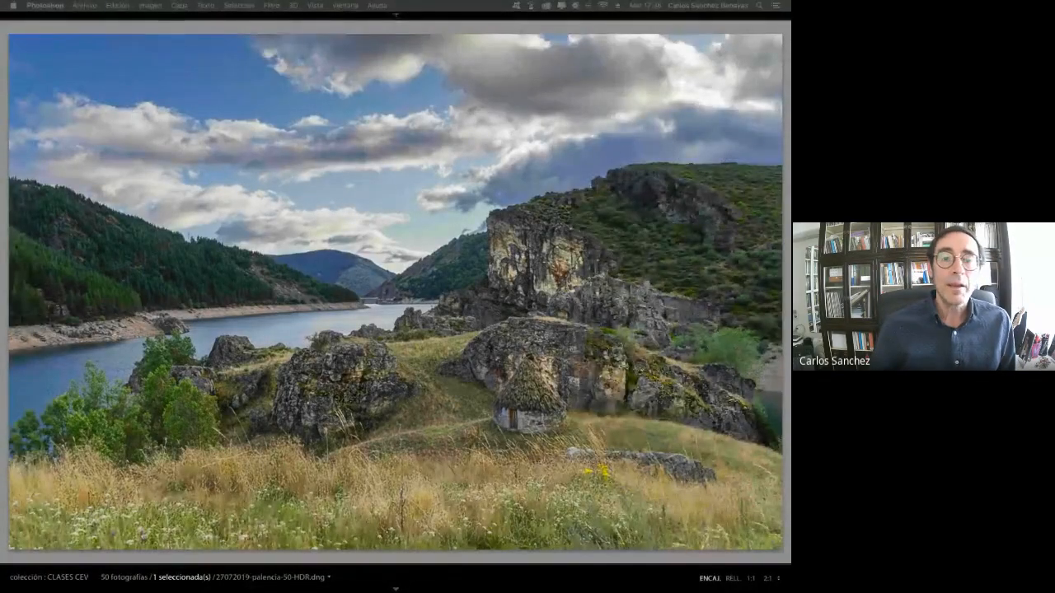
pyautogui.press('super+Tab')
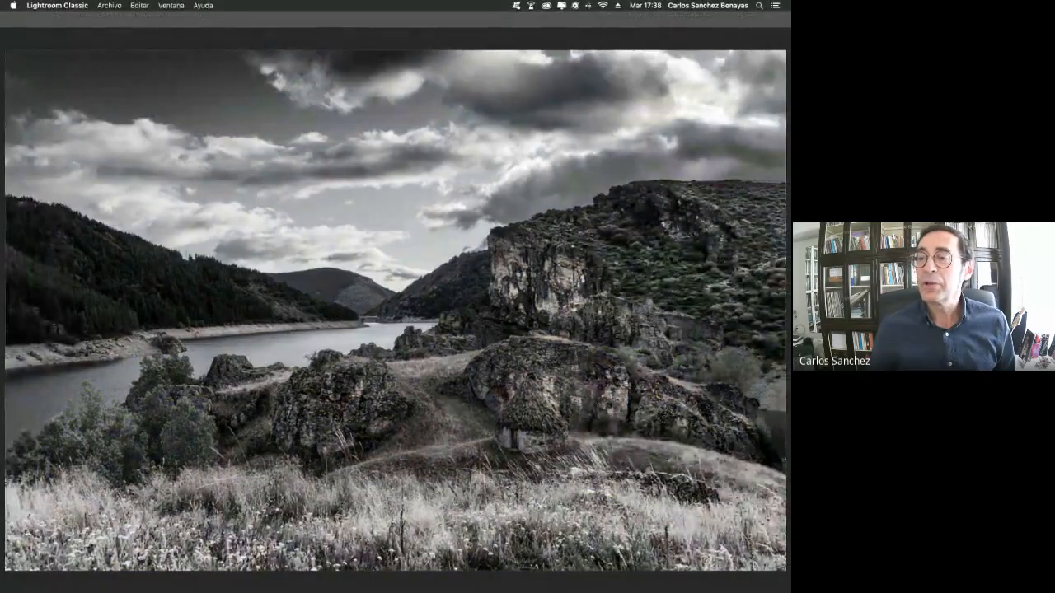
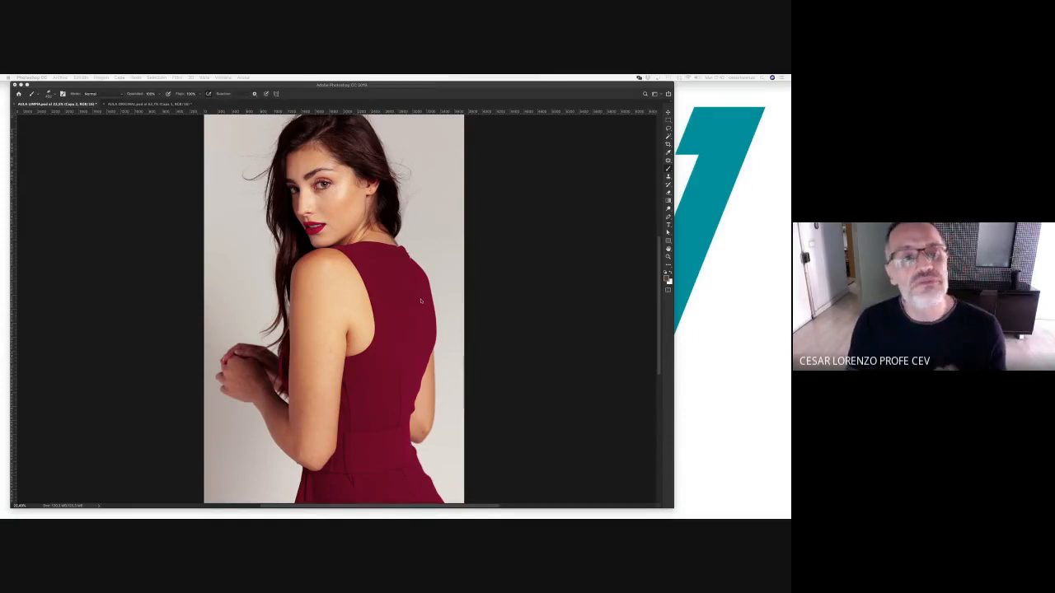
# Move the portrait's document window clear of the panels and zoom in on the model's face and shoulder
pyautogui.doubleClick(419, 84)
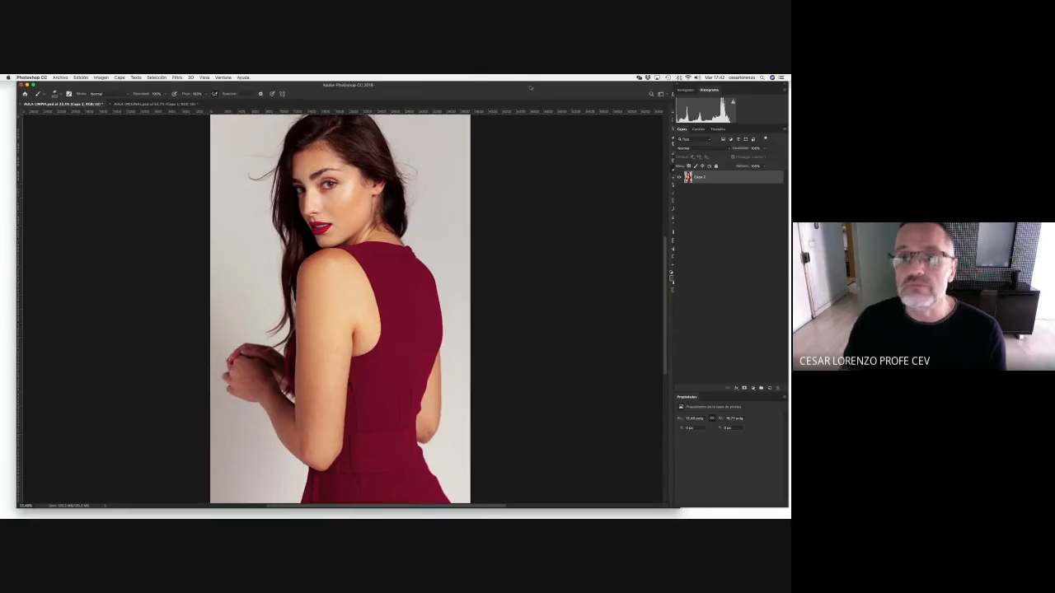
pyautogui.moveTo(530, 86); pyautogui.dragTo(518, 86)
pyautogui.press('z')
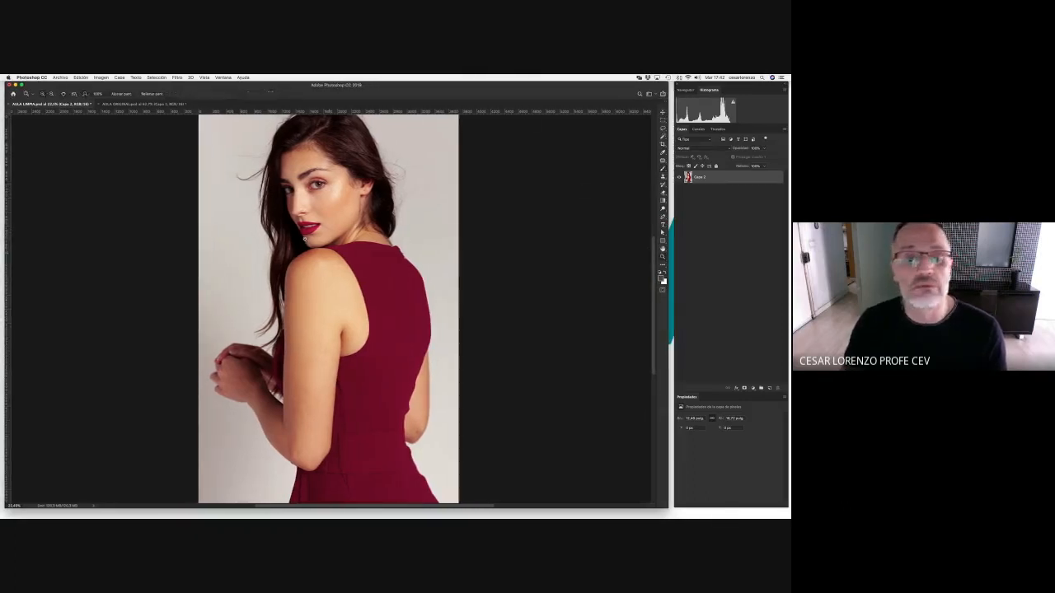
pyautogui.click(312, 186)
pyautogui.click(313, 179)
pyautogui.click(314, 170)
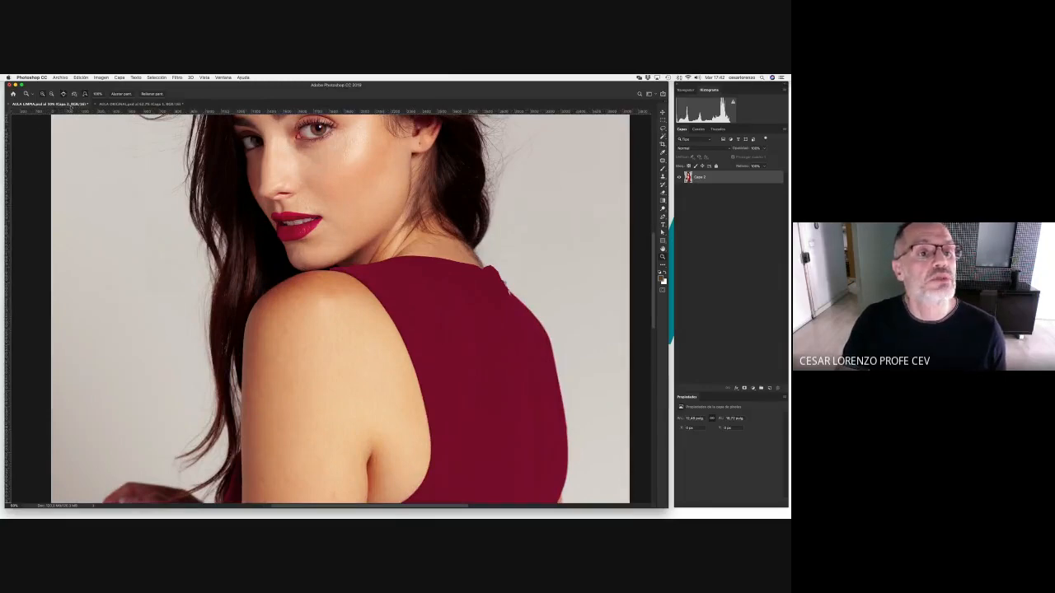
# Switch to AULA ORIGINAL.psd and add a Curves adjustment layer above Capa 1, pulling the midtones down to darken the portrait
pyautogui.click(129, 104)
pyautogui.keyDown('alt'); pyautogui.click(369, 274); pyautogui.keyUp('alt')
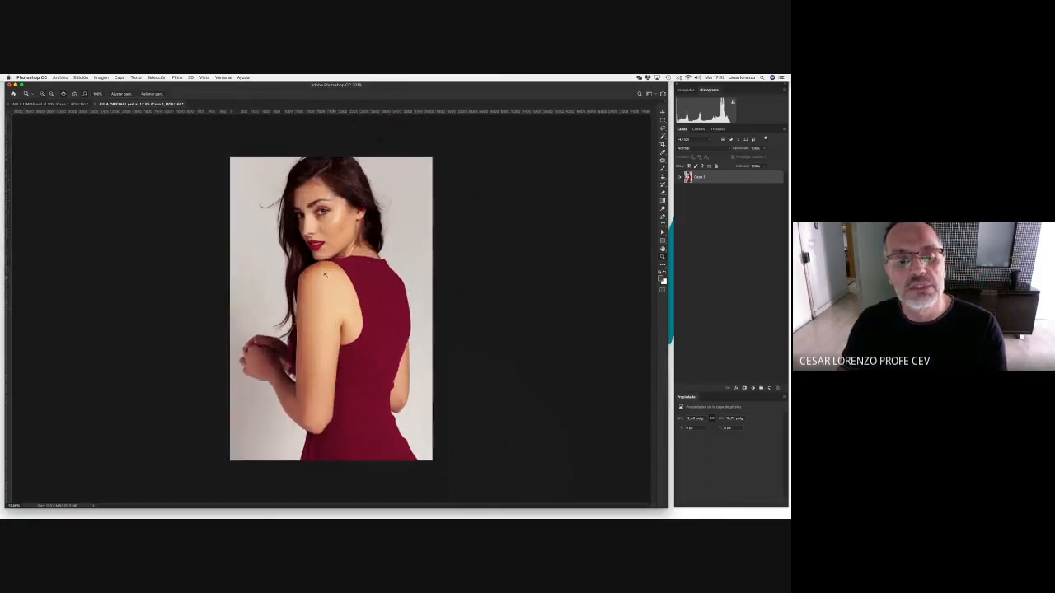
pyautogui.click(324, 233)
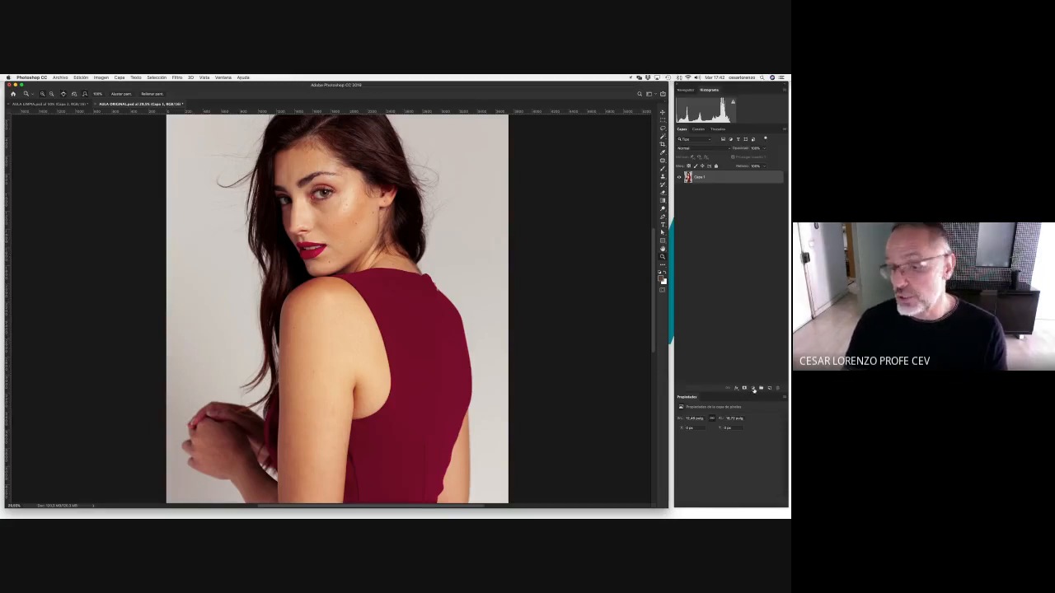
pyautogui.click(753, 388)
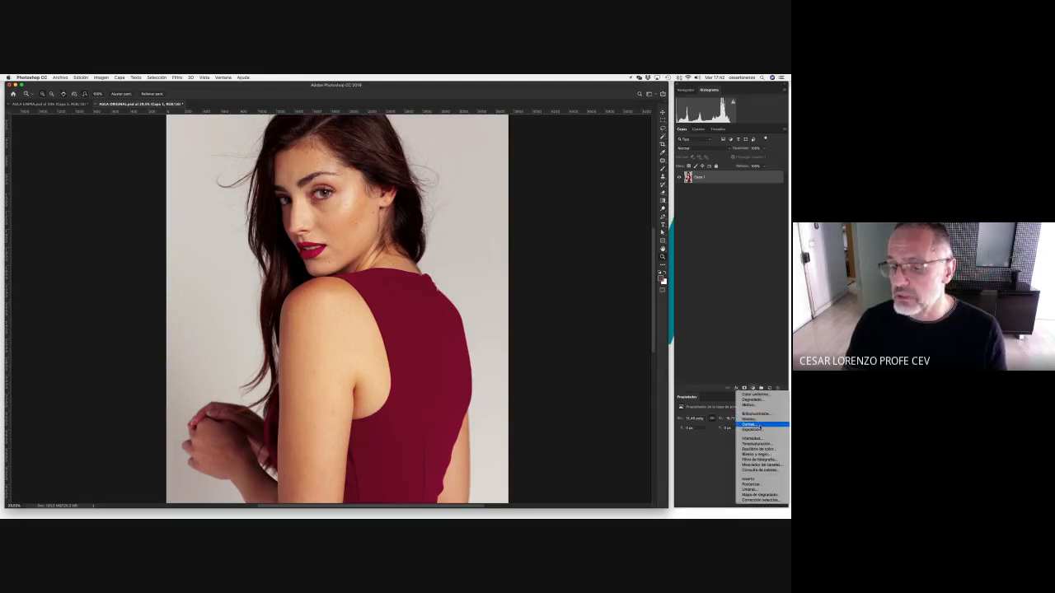
pyautogui.click(758, 425)
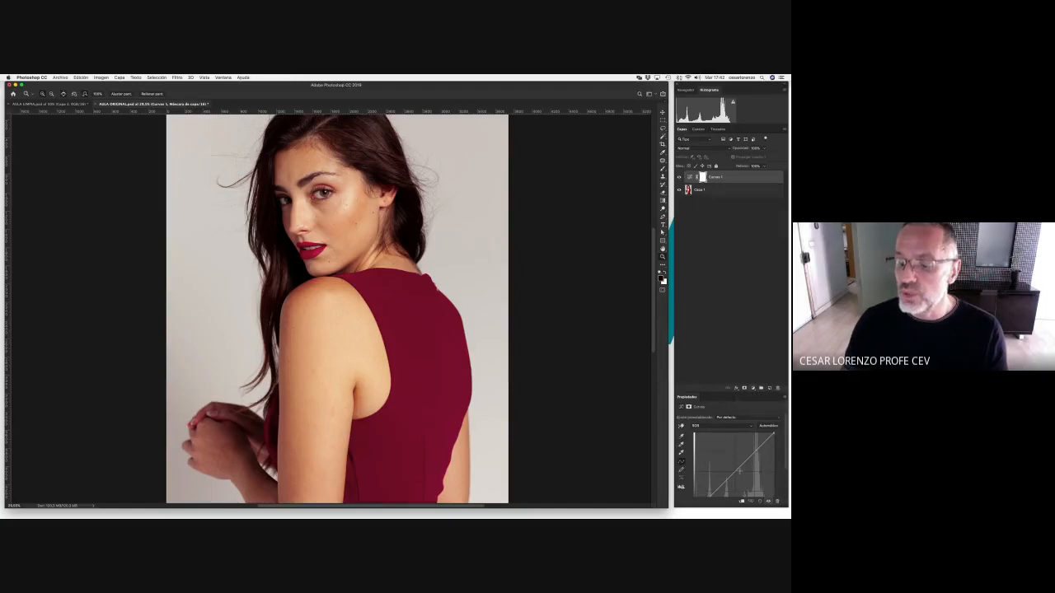
pyautogui.moveTo(738, 470); pyautogui.dragTo(746, 481)
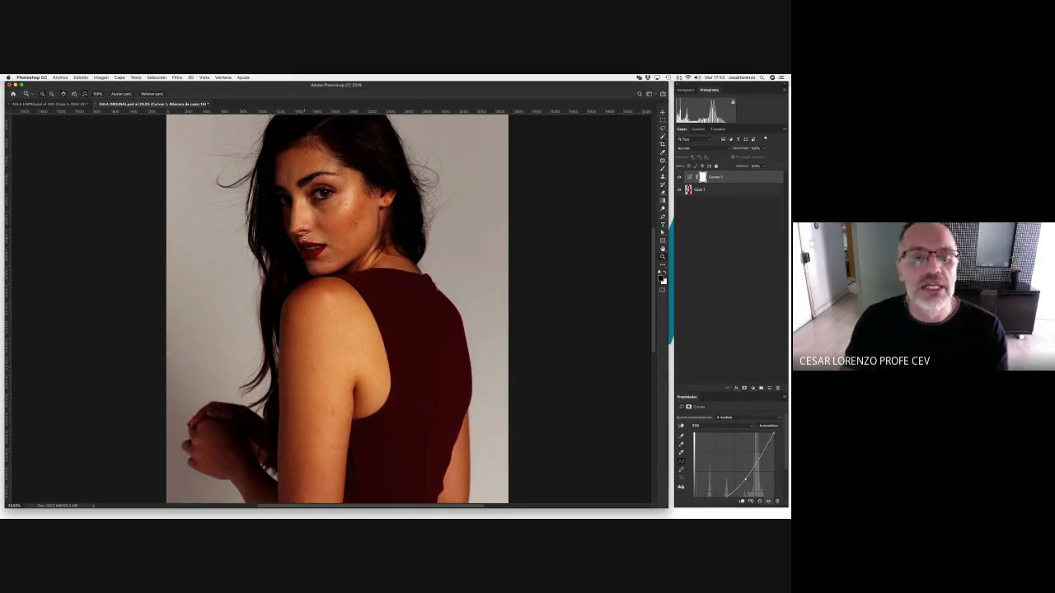
# Remove the moles and blemishes on the model's cheek with the Patch tool on Capa 1, and clear the selection
pyautogui.click(329, 248)
pyautogui.click(334, 241)
pyautogui.click(334, 223)
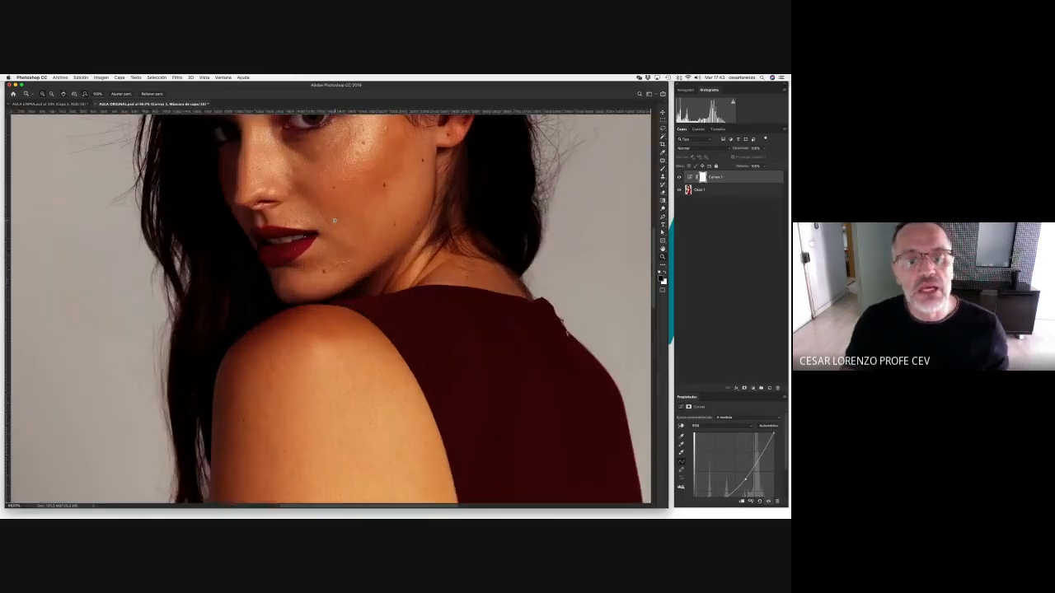
pyautogui.scroll(5, 334, 221)
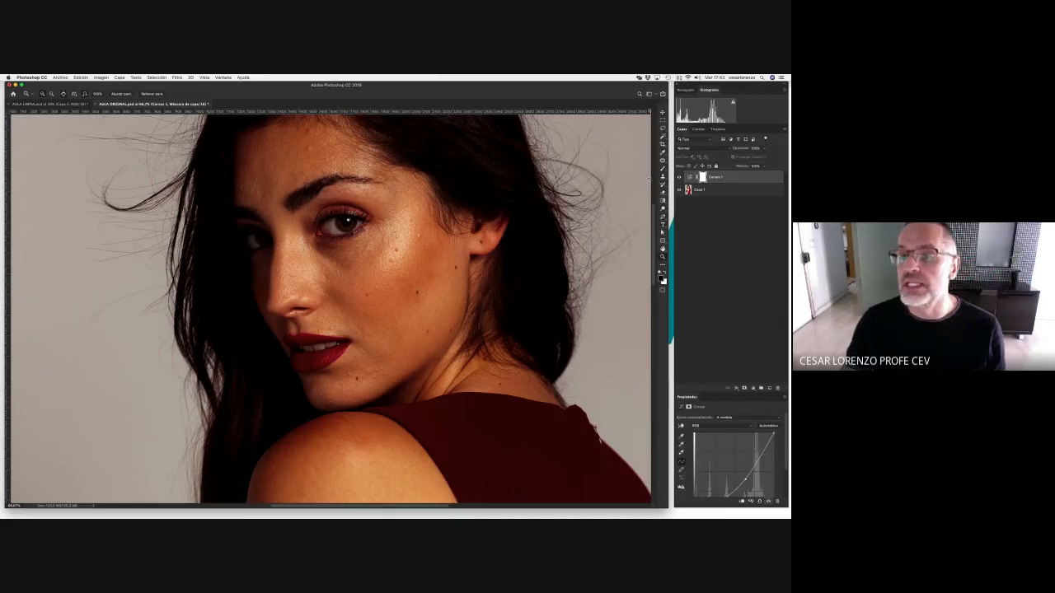
pyautogui.click(662, 168)
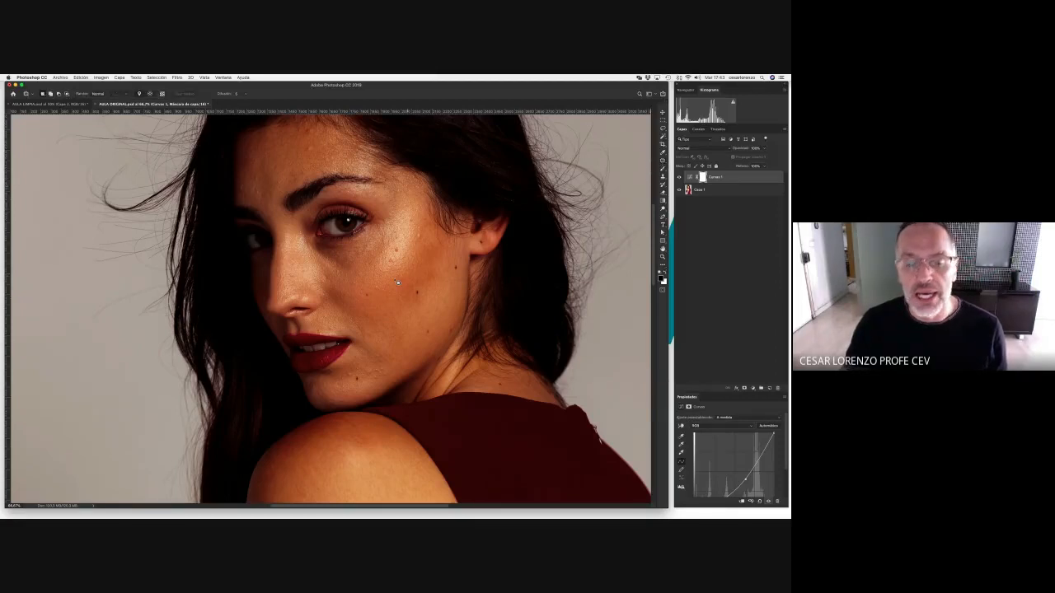
pyautogui.moveTo(418, 293); pyautogui.dragTo(418, 294)
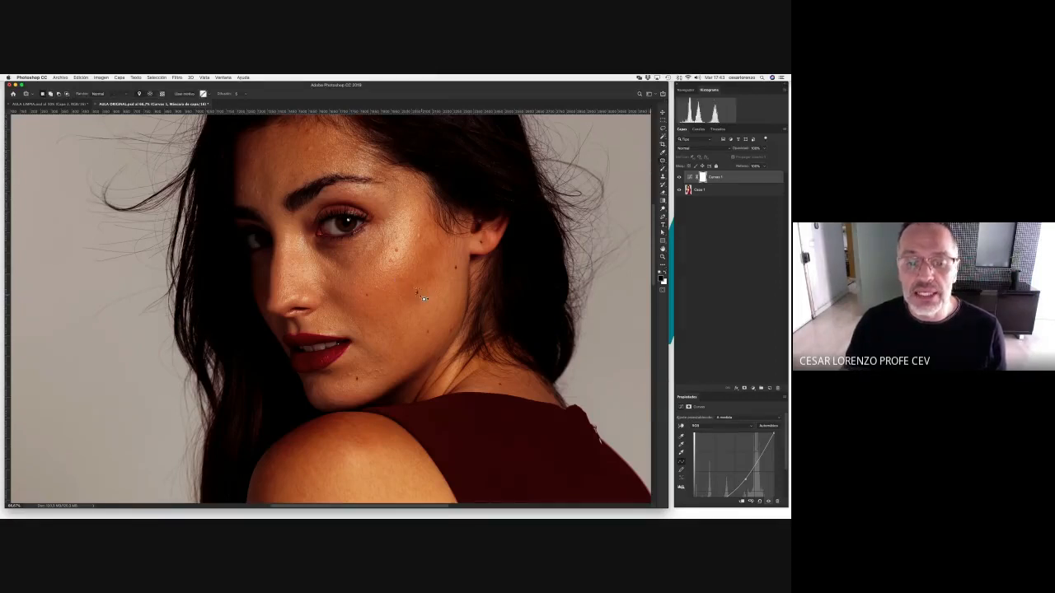
pyautogui.click(722, 192)
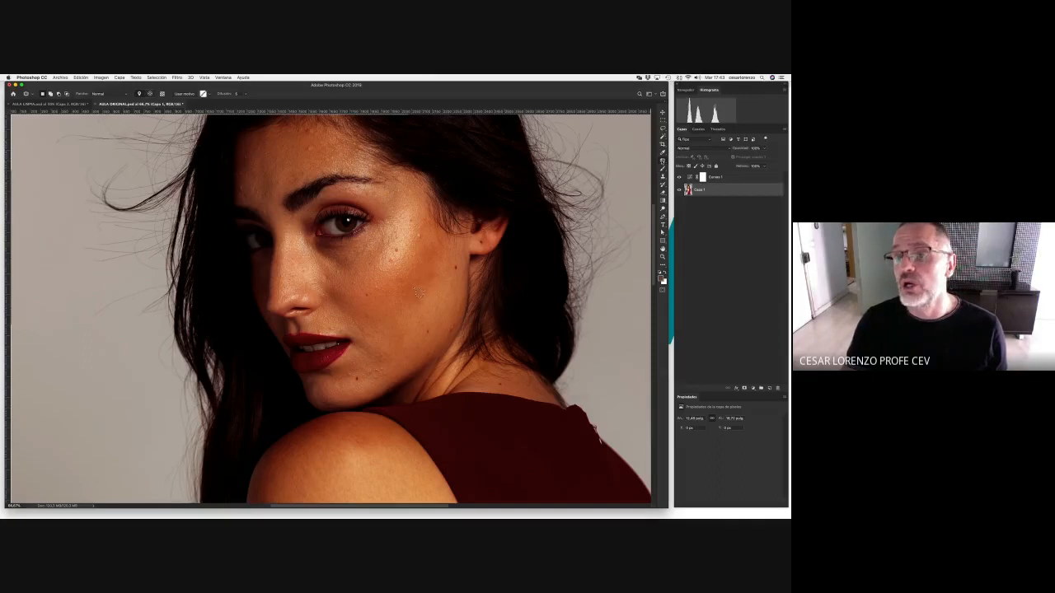
pyautogui.click(662, 162)
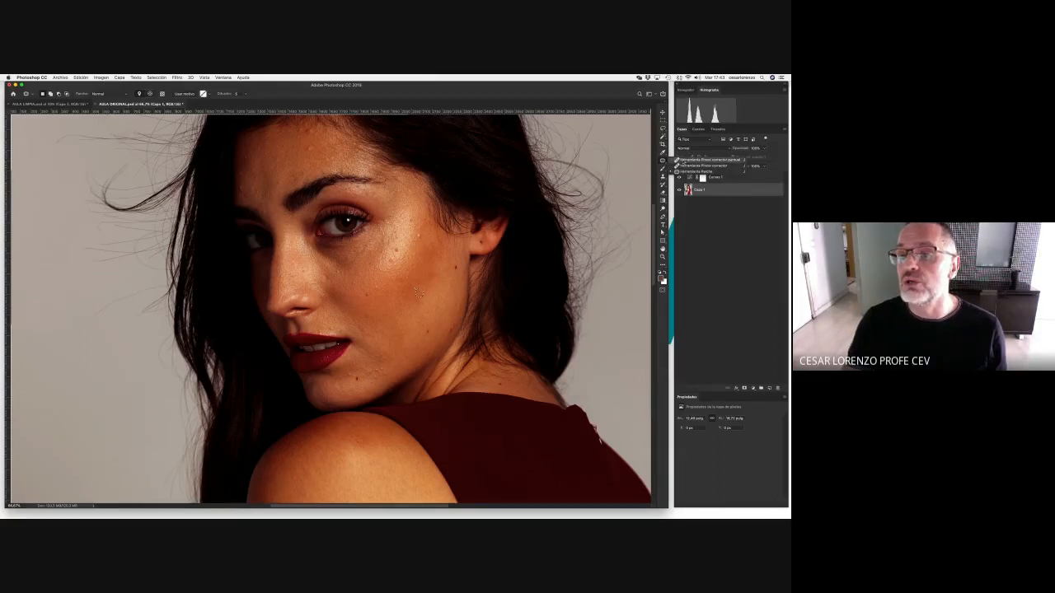
pyautogui.click(686, 172)
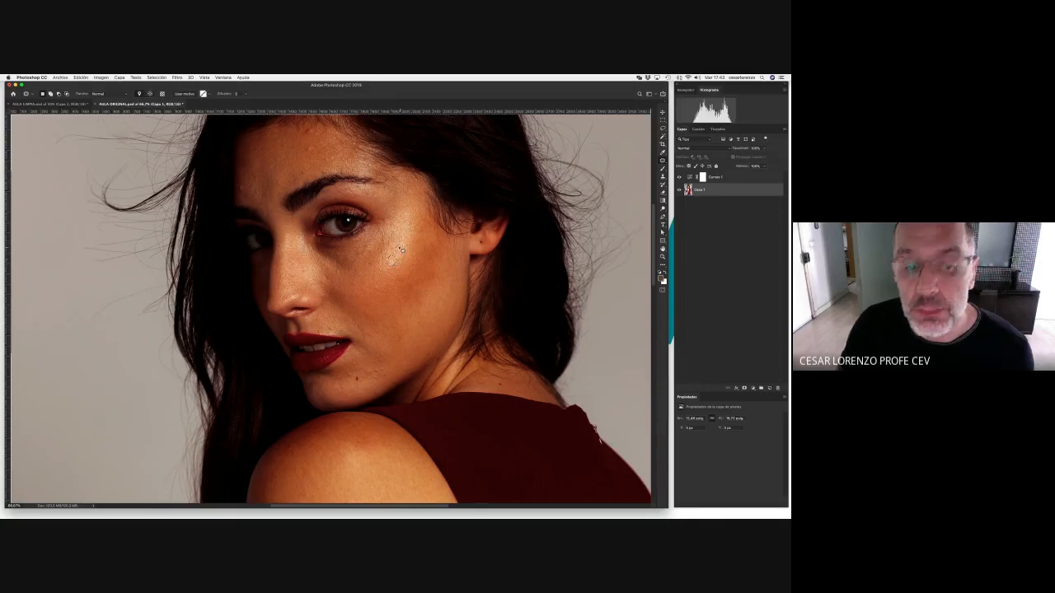
pyautogui.press('super+d')
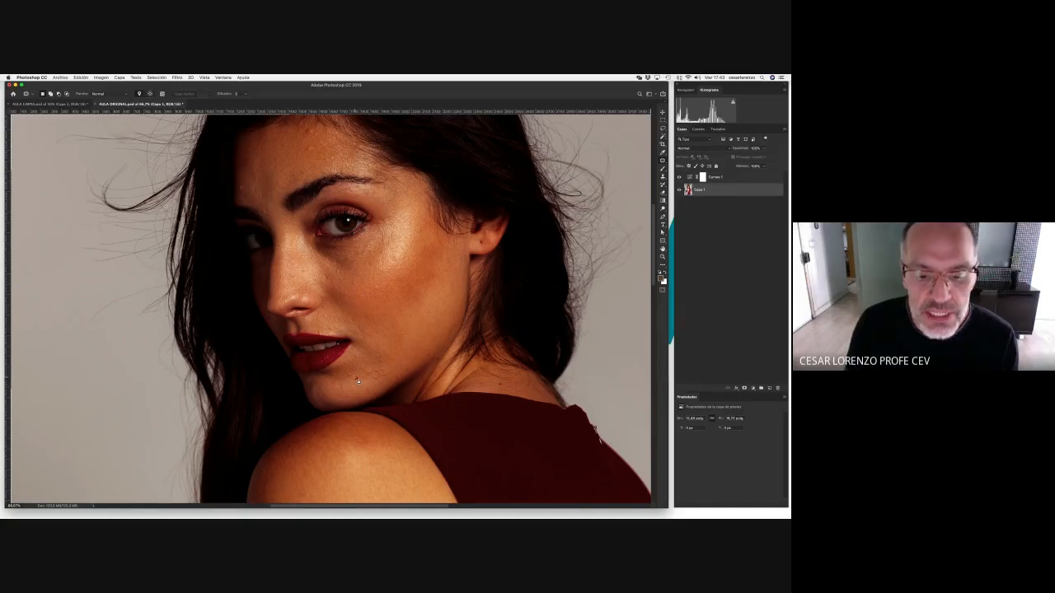
# Patch the blemish on the model's chin with clean neighbouring skin and deselect it
pyautogui.moveTo(365, 381); pyautogui.dragTo(382, 374)
pyautogui.moveTo(383, 374); pyautogui.dragTo(400, 363)
pyautogui.press('super+d')
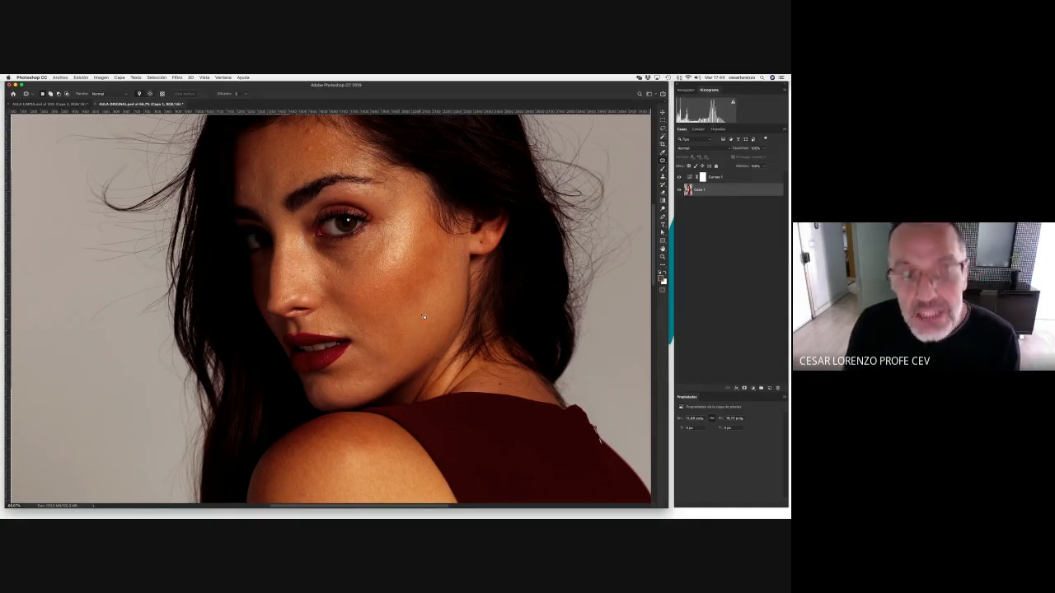
# Switch to AULA LIMPIA.psd and tile all open documents vertically to show both portraits side by side
pyautogui.click(50, 104)
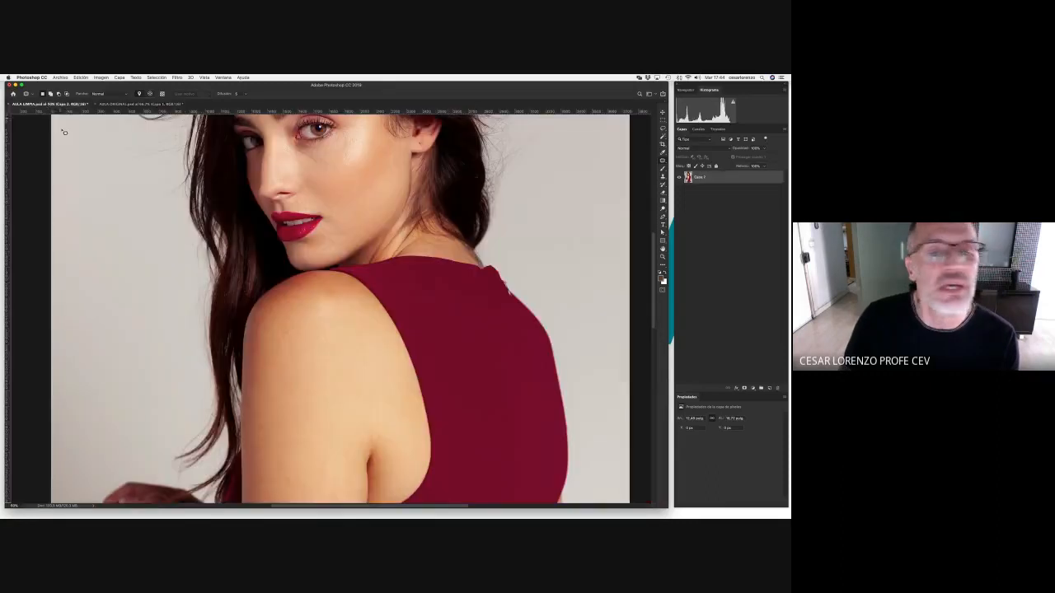
pyautogui.scroll(-10, 338, 214)
pyautogui.scroll(7, 331, 211)
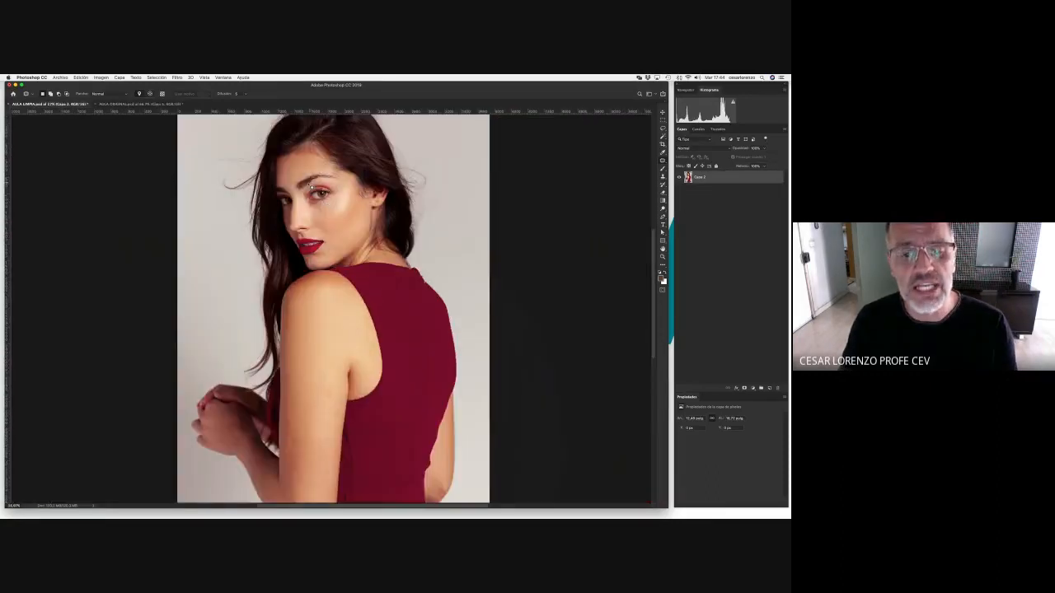
pyautogui.scroll(5, 261, 187)
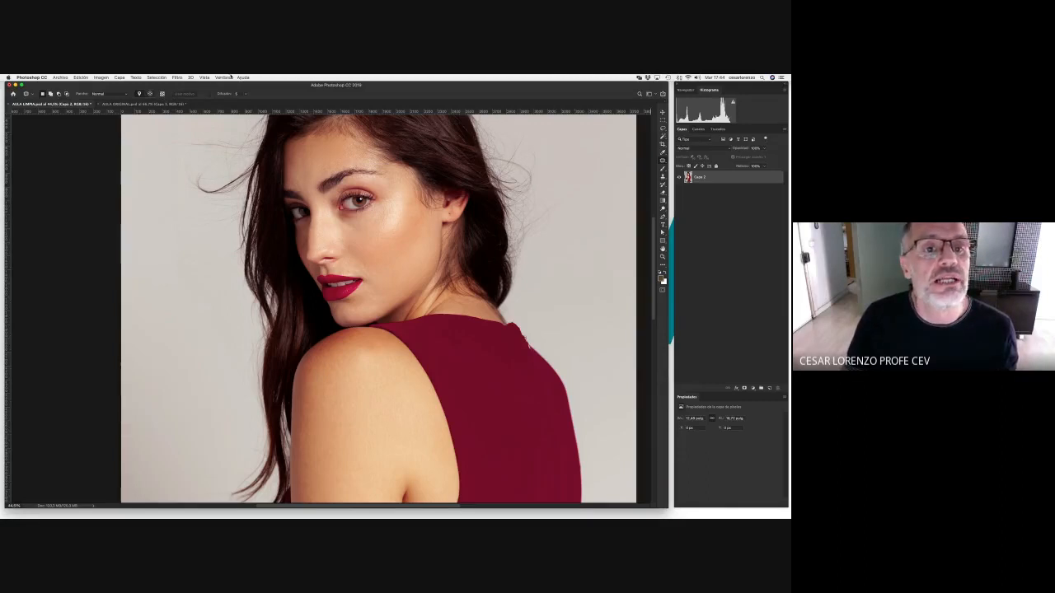
pyautogui.click(223, 77)
pyautogui.moveTo(247, 85)
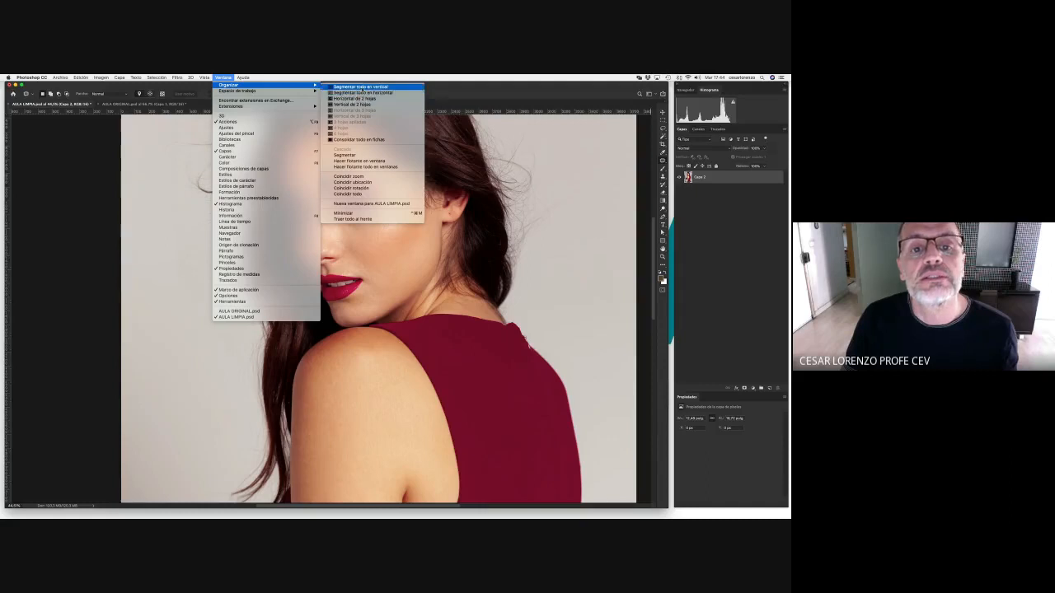
pyautogui.click(363, 87)
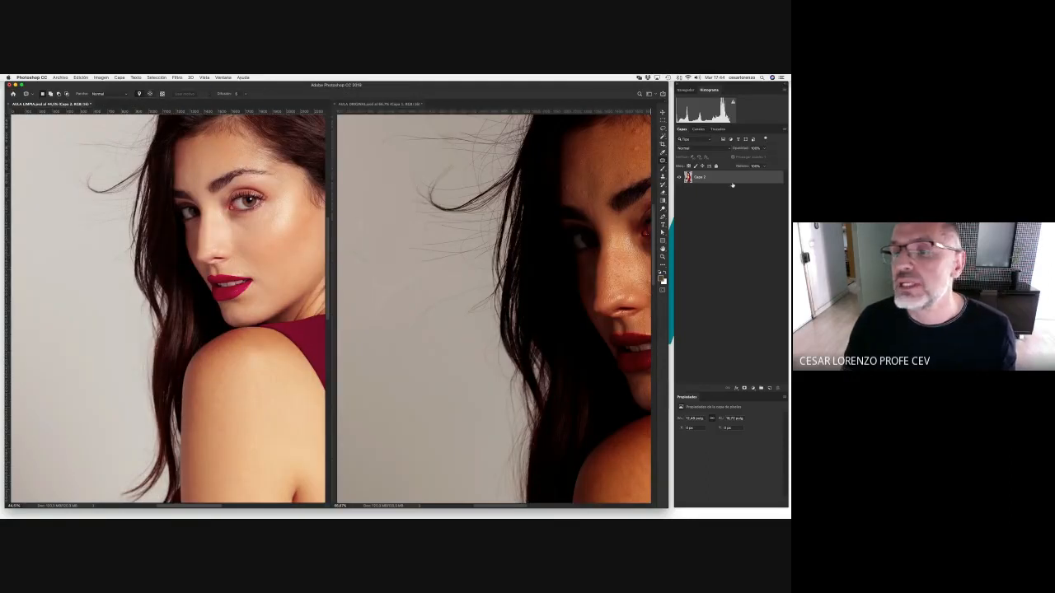
# Delete the Curves adjustment layer from AULA ORIGINAL.psd
pyautogui.click(600, 218)
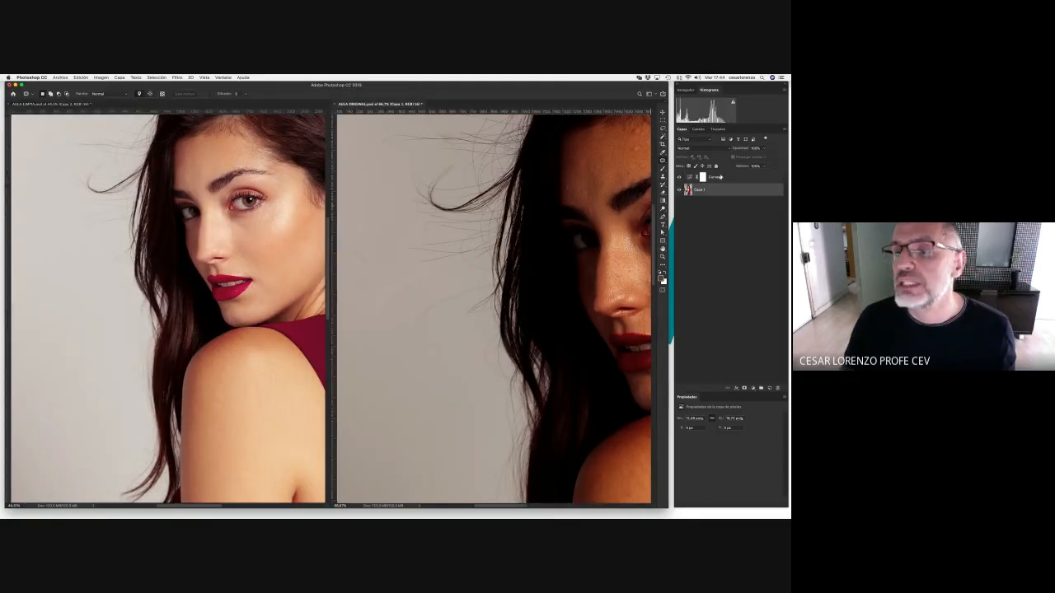
pyautogui.click(776, 387)
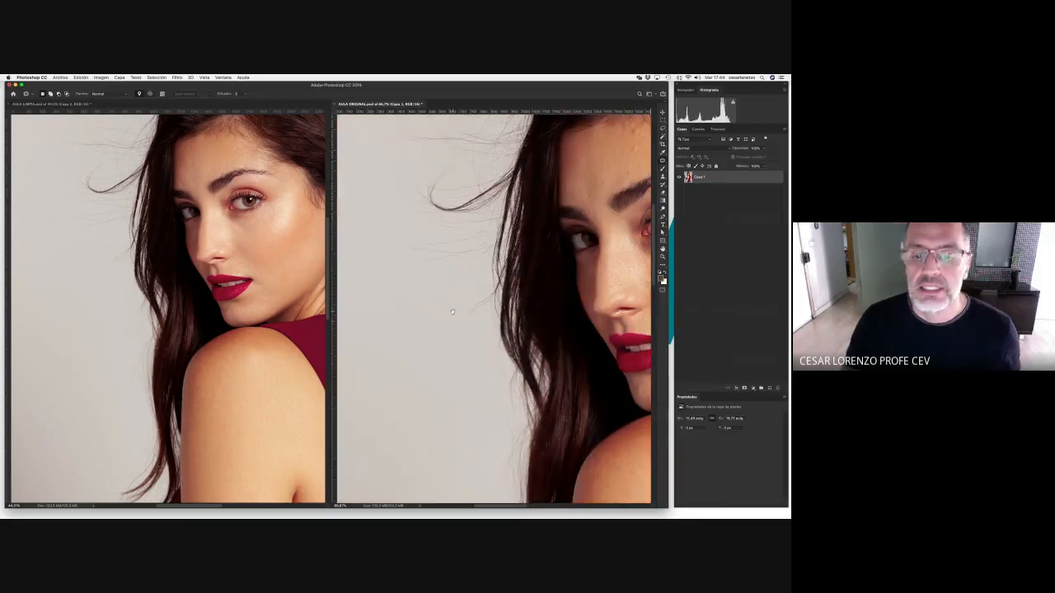
pyautogui.hscroll(6, 431, 316)
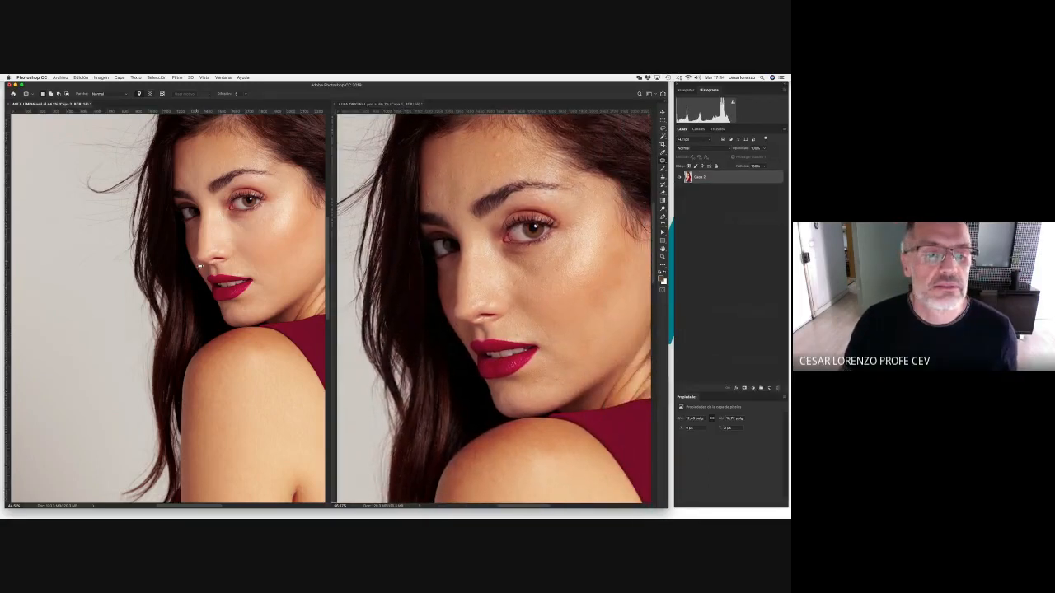
pyautogui.moveTo(215, 282); pyautogui.dragTo(221, 270)
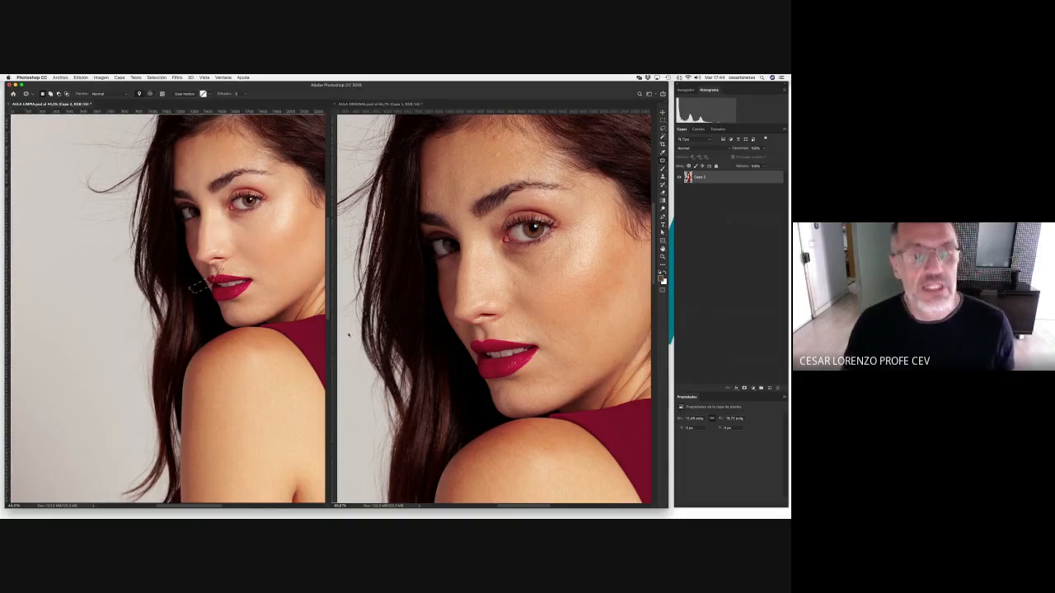
pyautogui.click(150, 77)
pyautogui.click(169, 92)
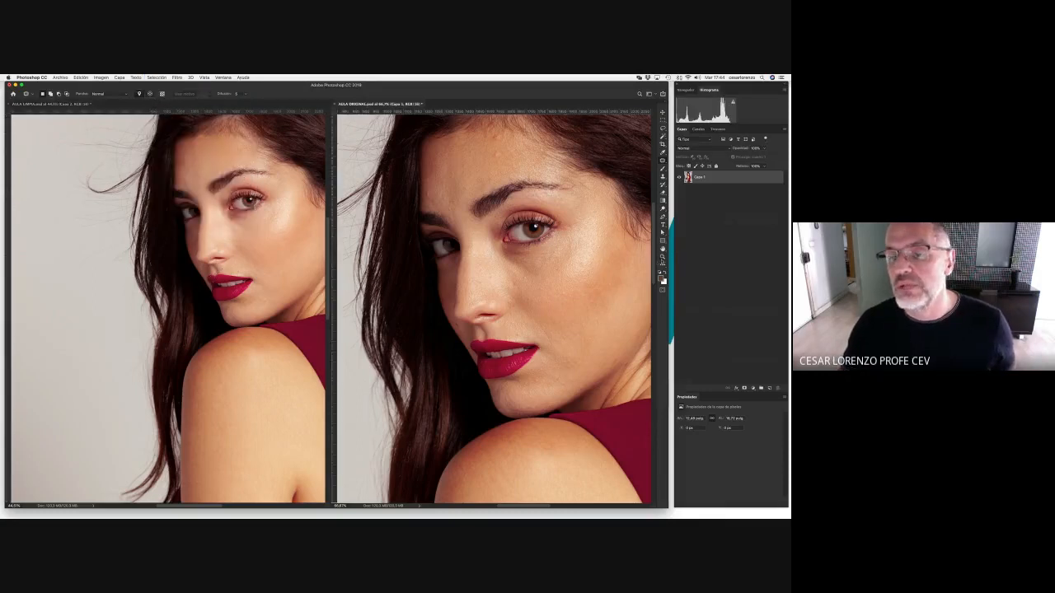
# Frame the model's face and shoulder in both tiled documents and compare the original with the cleaned version
pyautogui.press('z')
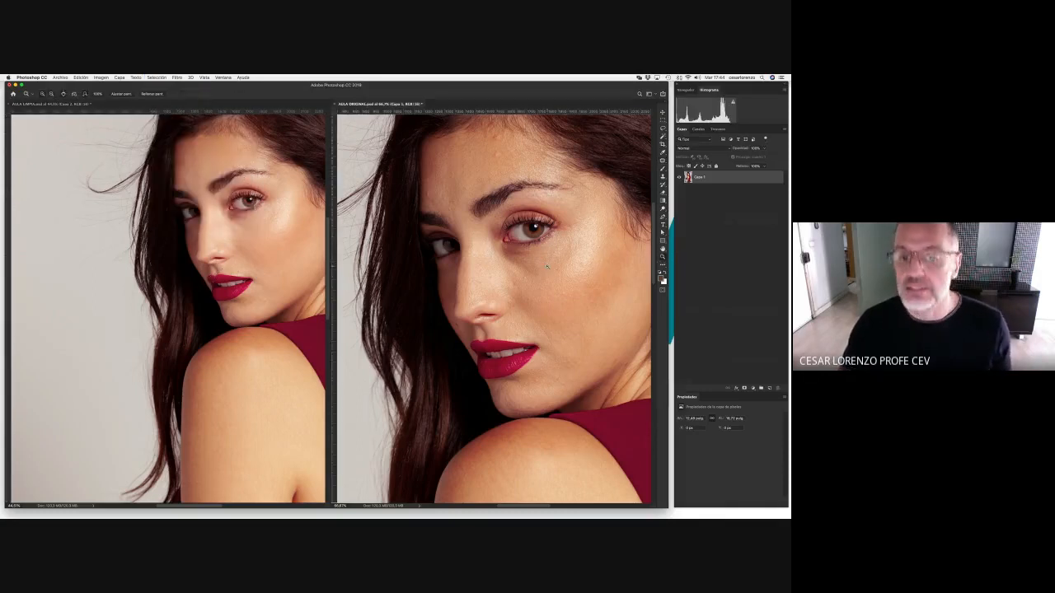
pyautogui.keyDown('alt'); pyautogui.click(545, 268); pyautogui.keyUp('alt')
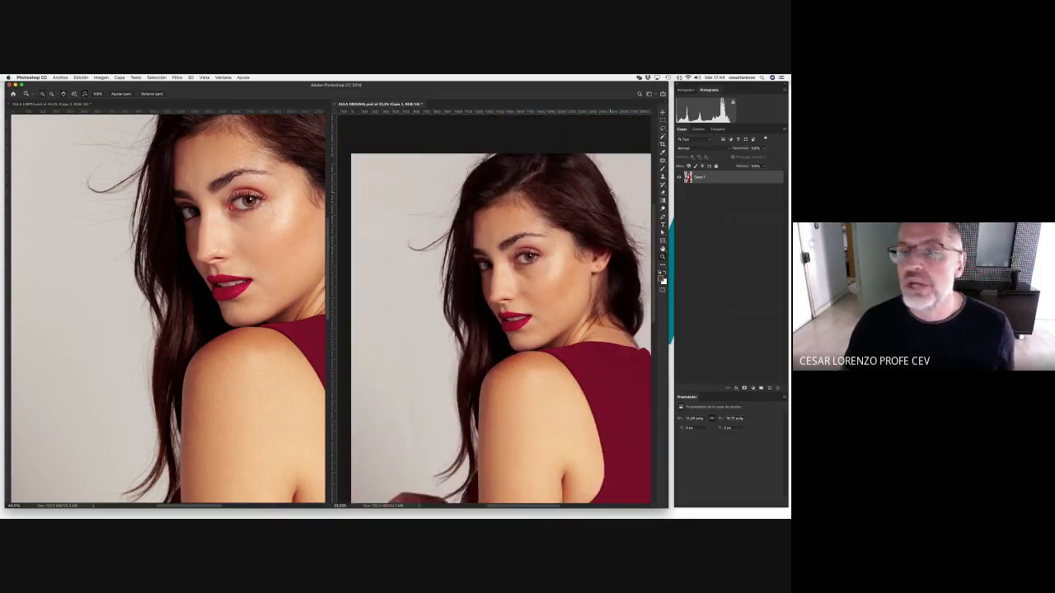
pyautogui.press('h')
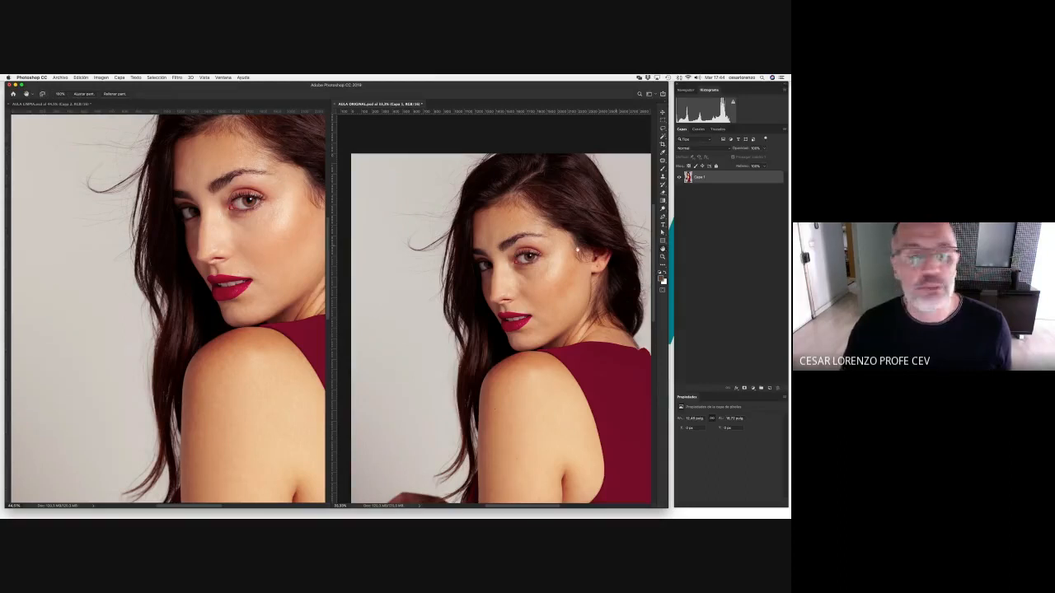
pyautogui.moveTo(231, 276); pyautogui.dragTo(185, 342)
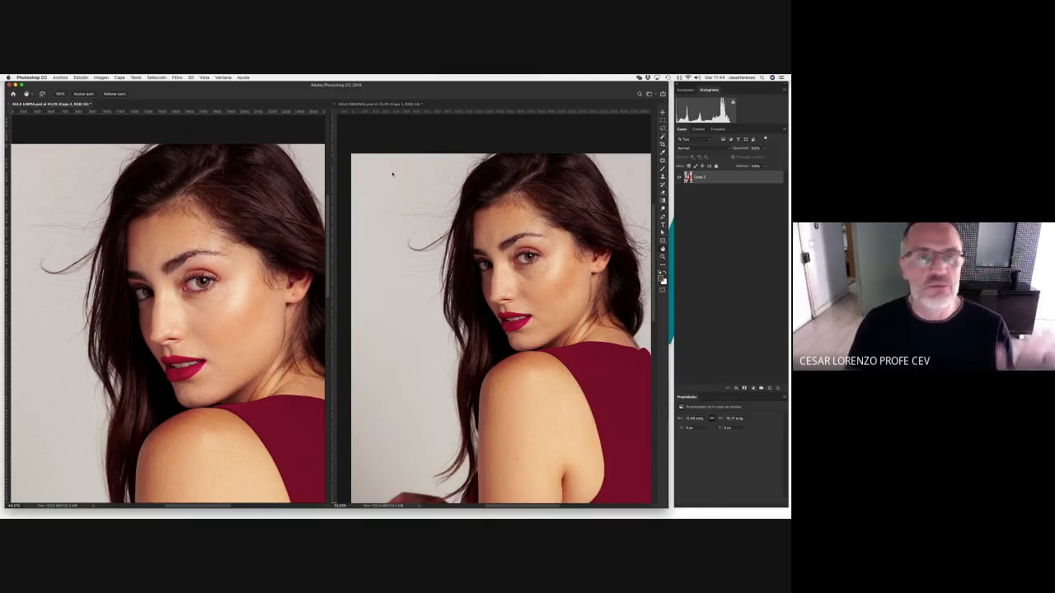
# Consolidate all open documents back into tabs, with AULA LIMPIA.psd in front
pyautogui.click(222, 77)
pyautogui.moveTo(247, 85)
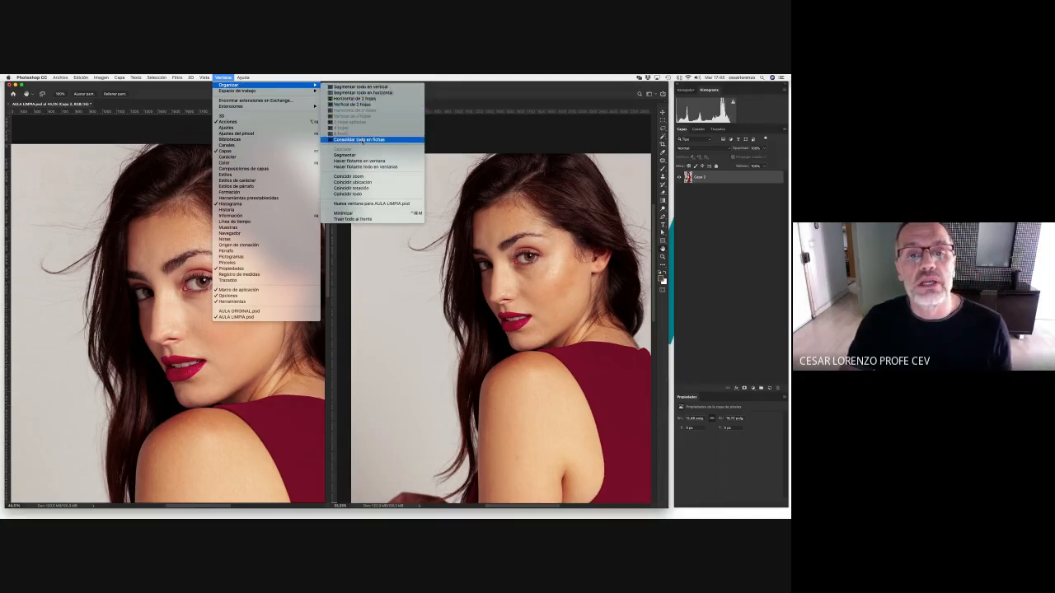
pyautogui.click(358, 140)
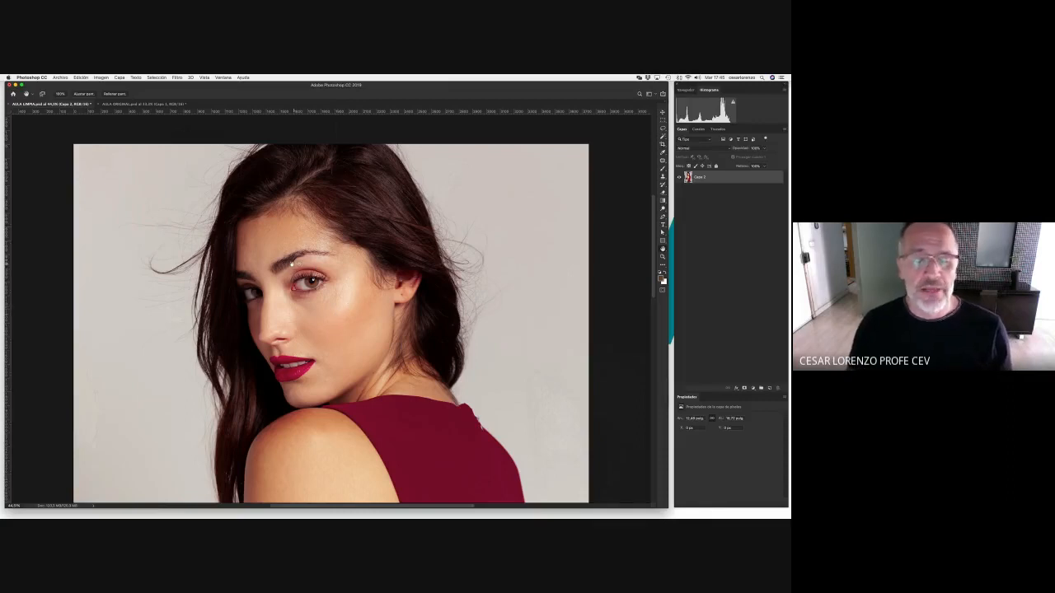
# Activate the Lasso tool and duplicate the Capa 2 layer in AULA LIMPIA.psd
pyautogui.click(663, 127)
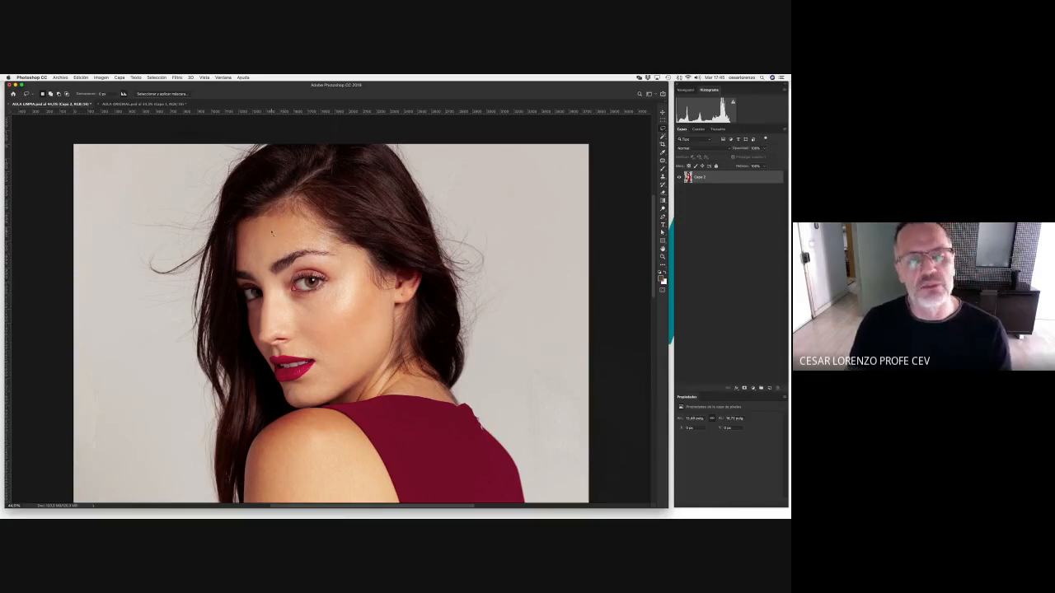
pyautogui.rightClick(726, 180)
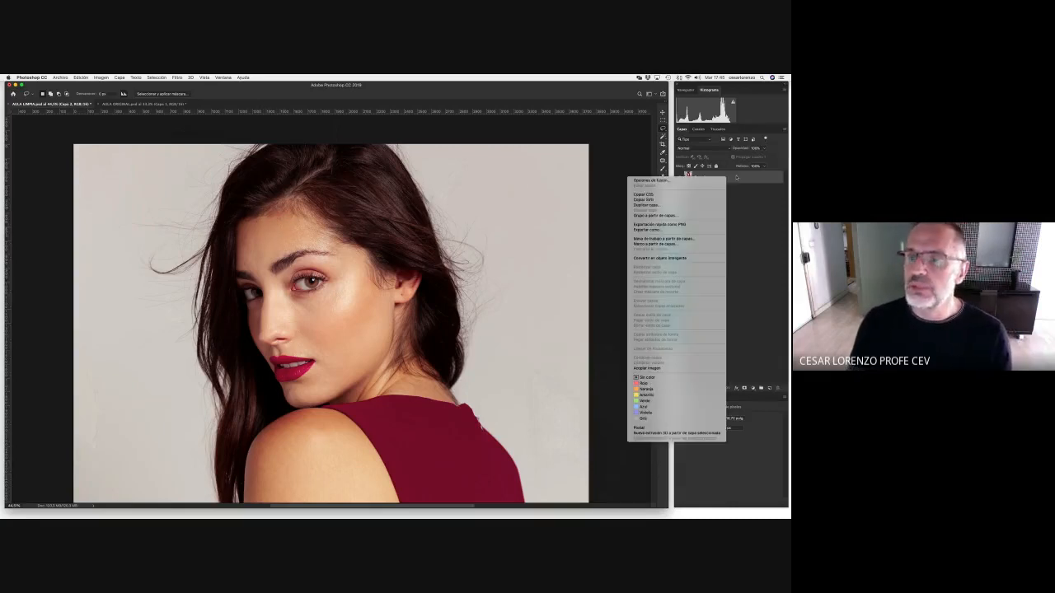
pyautogui.click(667, 207)
pyautogui.click(457, 262)
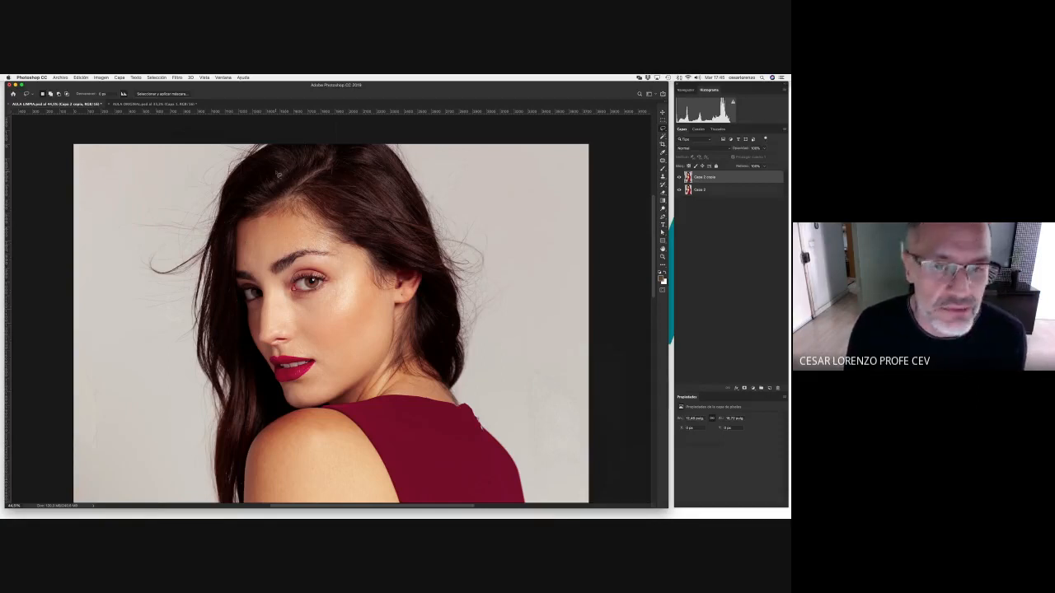
# Lasso the model's forehead and hairline, copy the selection to a new layer, and inspect the copied area by itself
pyautogui.moveTo(277, 168)
pyautogui.mouseDown()
pyautogui.moveTo(246, 196)
pyautogui.moveTo(245, 230)
pyautogui.moveTo(263, 241)
pyautogui.moveTo(319, 245)
pyautogui.moveTo(352, 198)
pyautogui.moveTo(340, 179)
pyautogui.moveTo(306, 166)
pyautogui.moveTo(270, 186)
pyautogui.mouseUp()
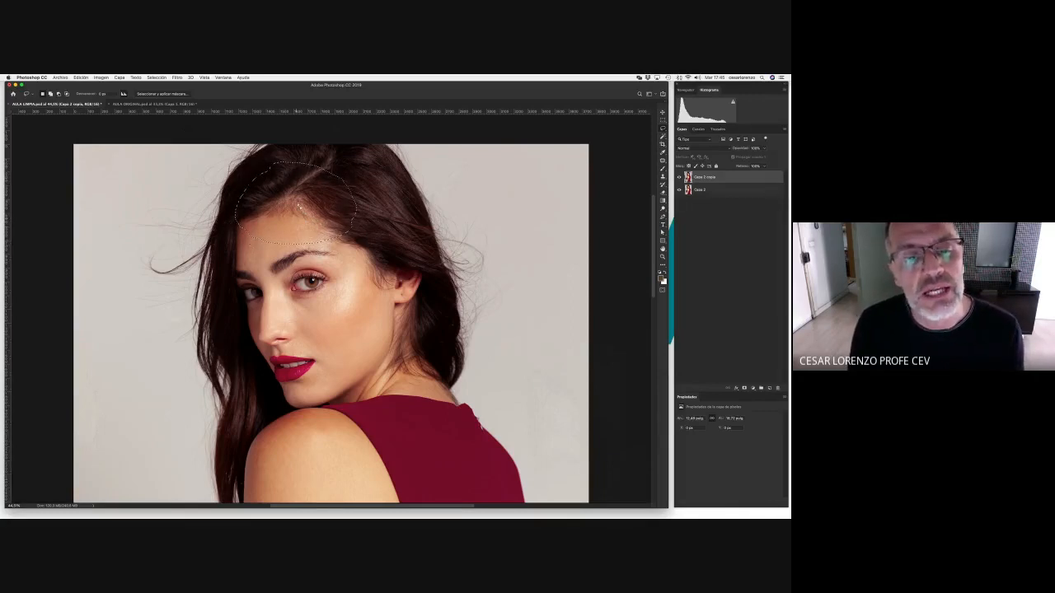
pyautogui.rightClick(310, 211)
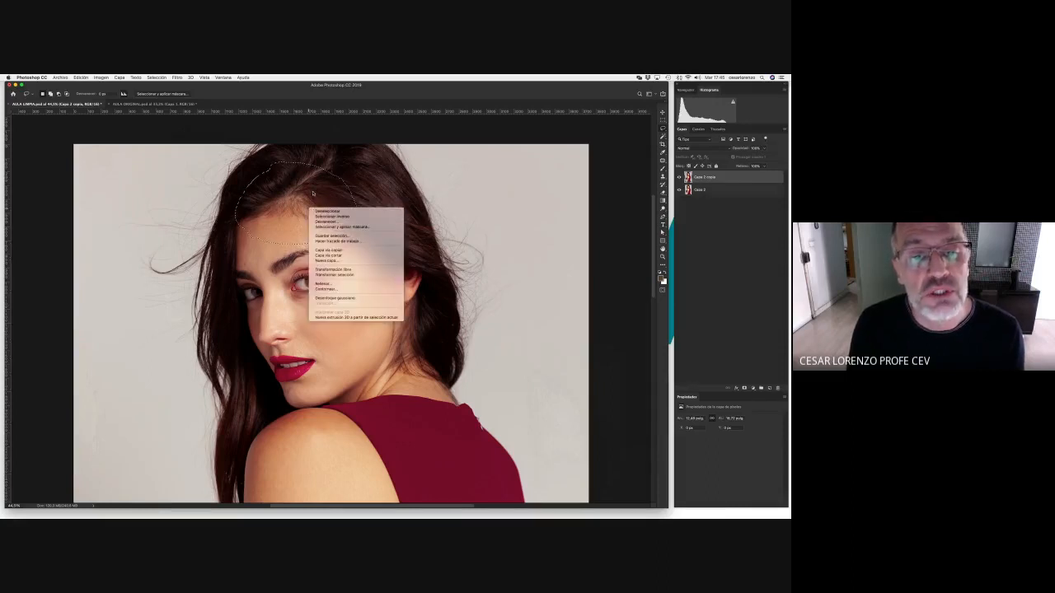
pyautogui.click(326, 249)
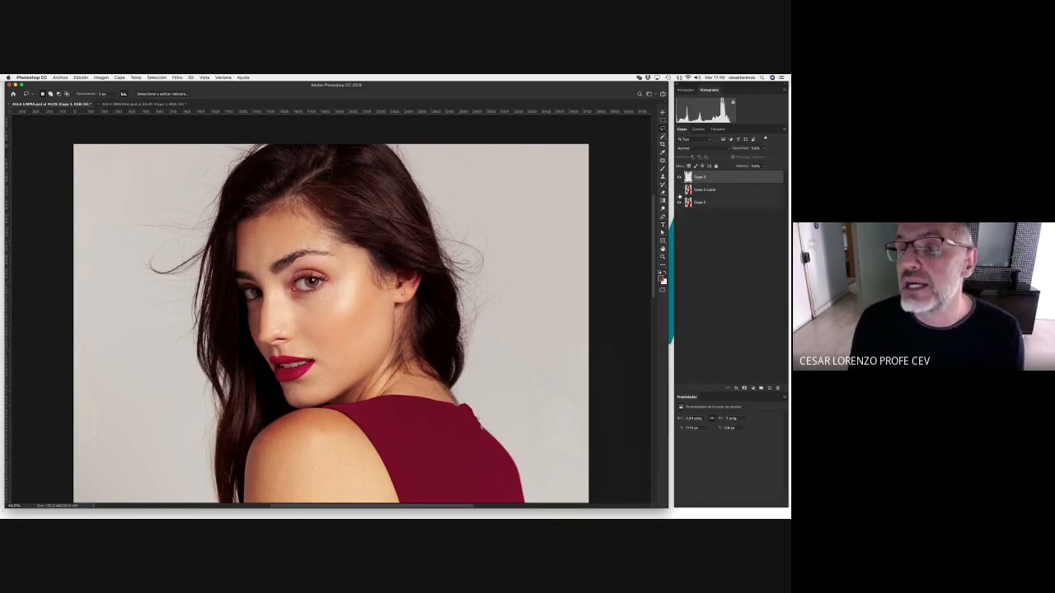
pyautogui.click(679, 203)
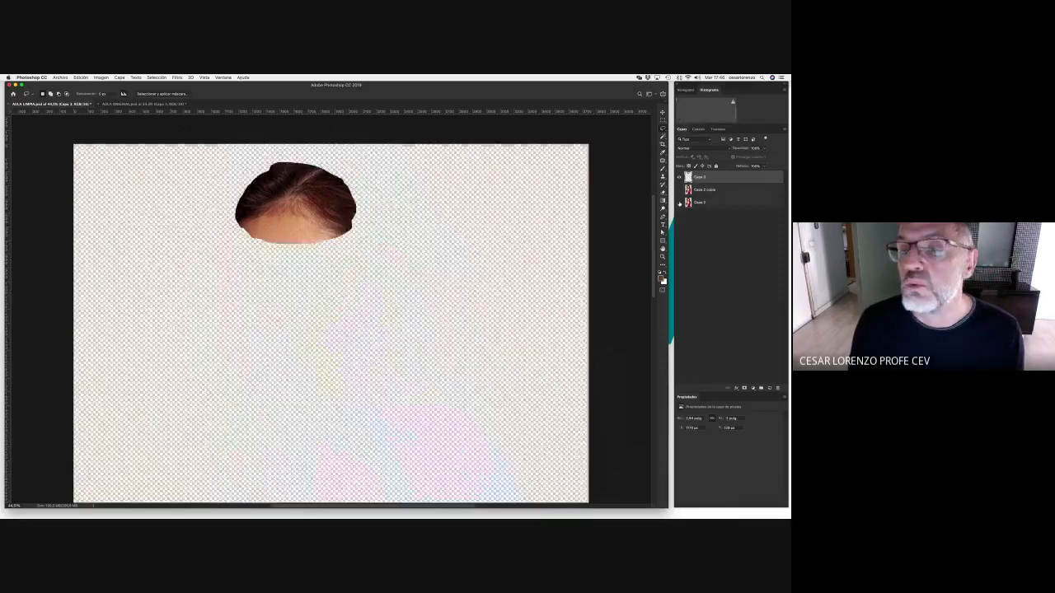
pyautogui.click(679, 202)
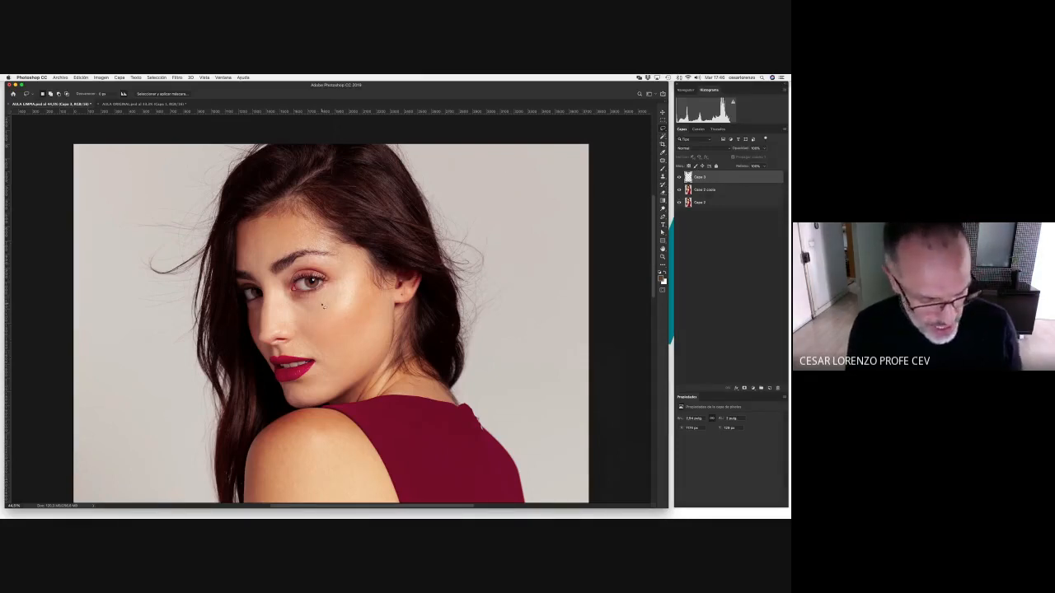
# Warp the Capa 3 forehead patch to reshape the hairline, pulling its middle upward, and apply the transformation
pyautogui.hotkey('ctrl', 't')
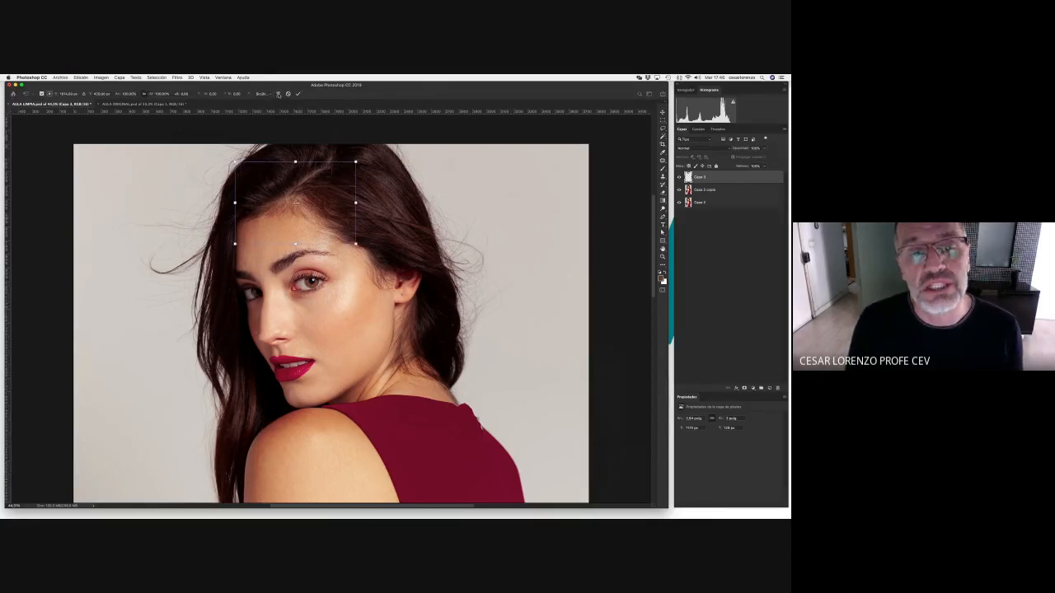
pyautogui.click(278, 94)
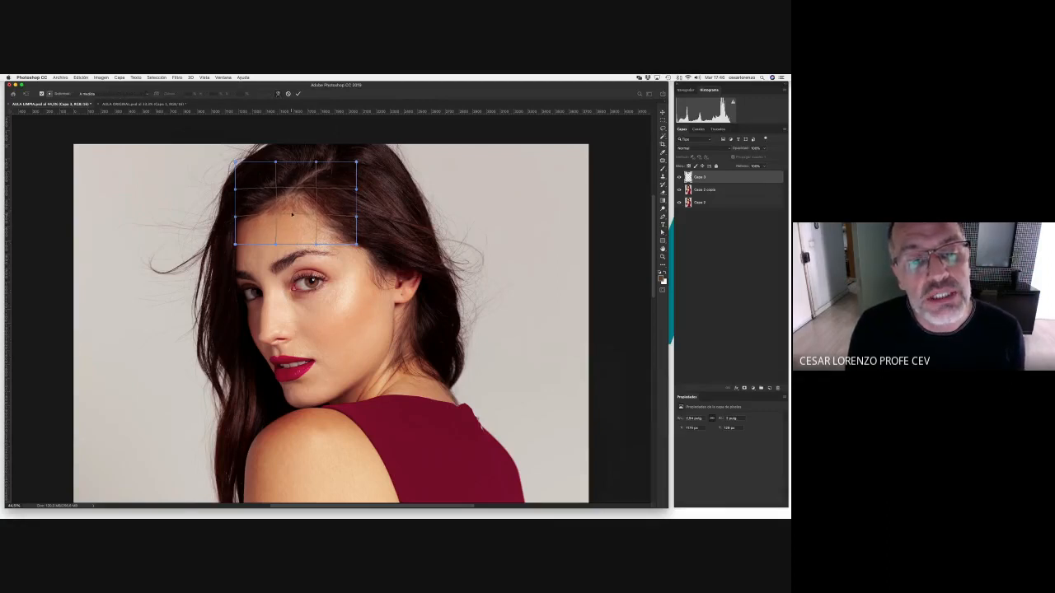
pyautogui.moveTo(292, 213); pyautogui.dragTo(318, 204)
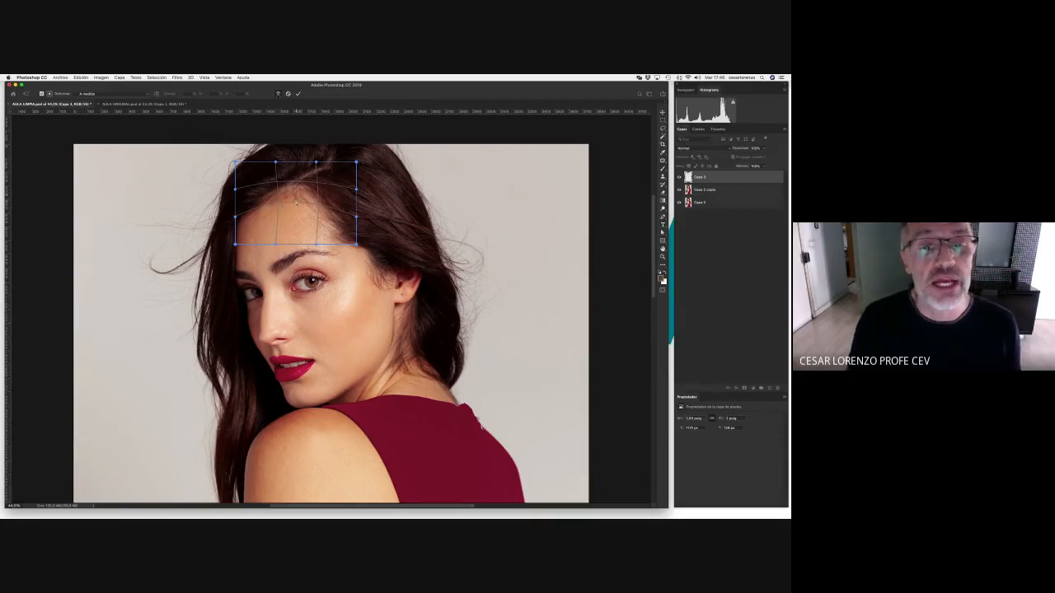
pyautogui.click(299, 94)
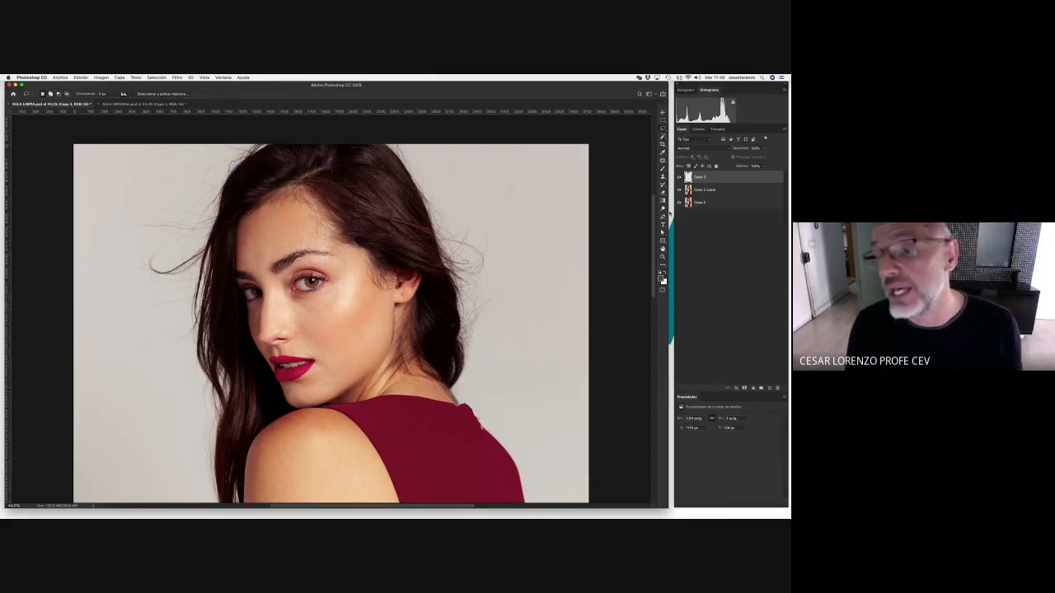
# Activate the Eraser tool, try a reduced layer opacity on Capa 3, and restore the layer to 100%
pyautogui.click(663, 193)
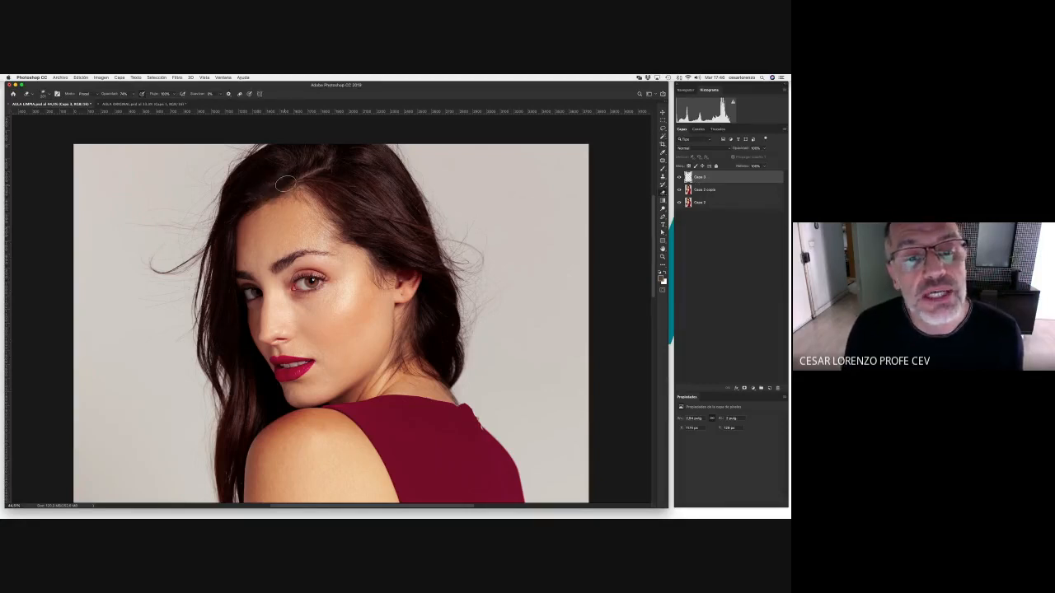
pyautogui.click(765, 149)
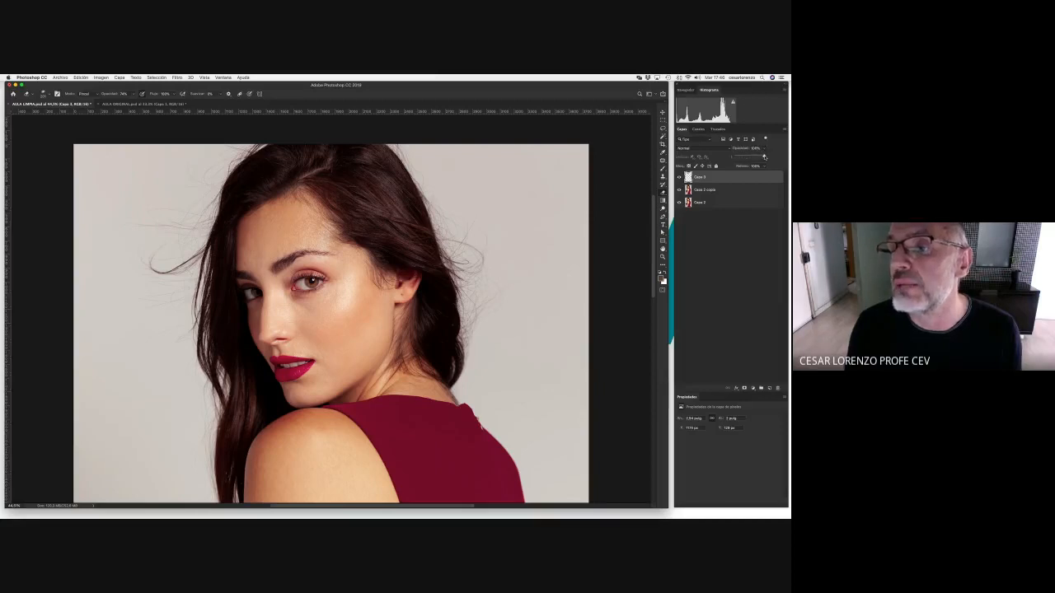
pyautogui.moveTo(764, 156); pyautogui.dragTo(750, 159)
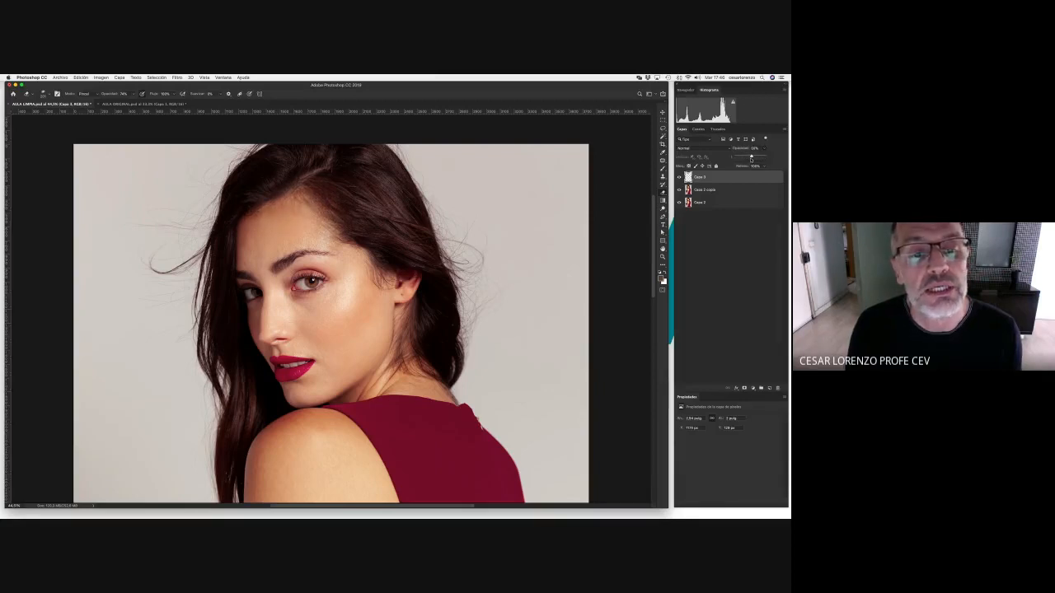
pyautogui.click(255, 198)
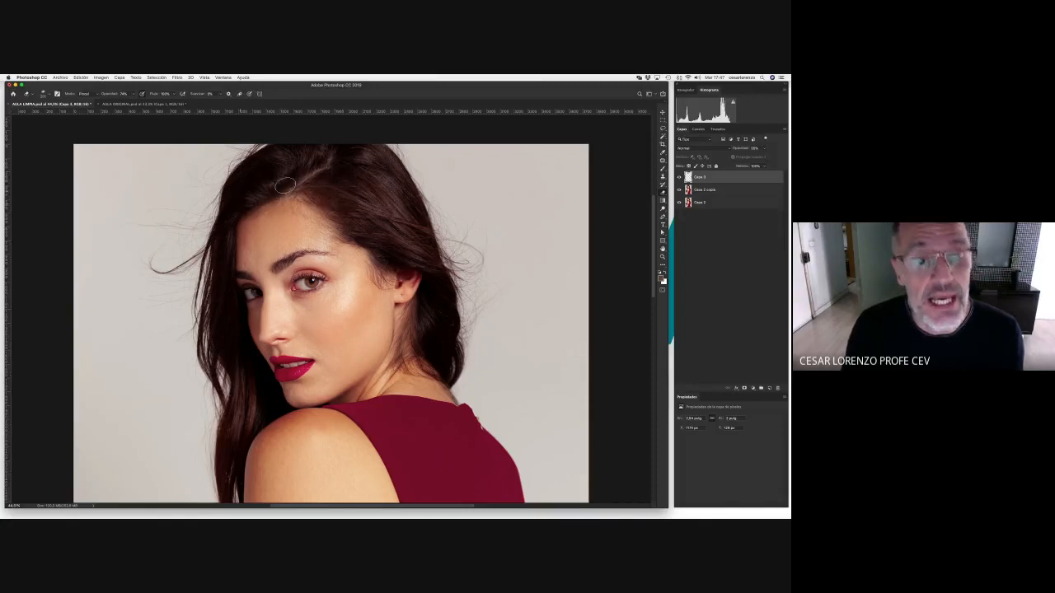
pyautogui.click(766, 151)
pyautogui.moveTo(764, 156); pyautogui.dragTo(776, 156)
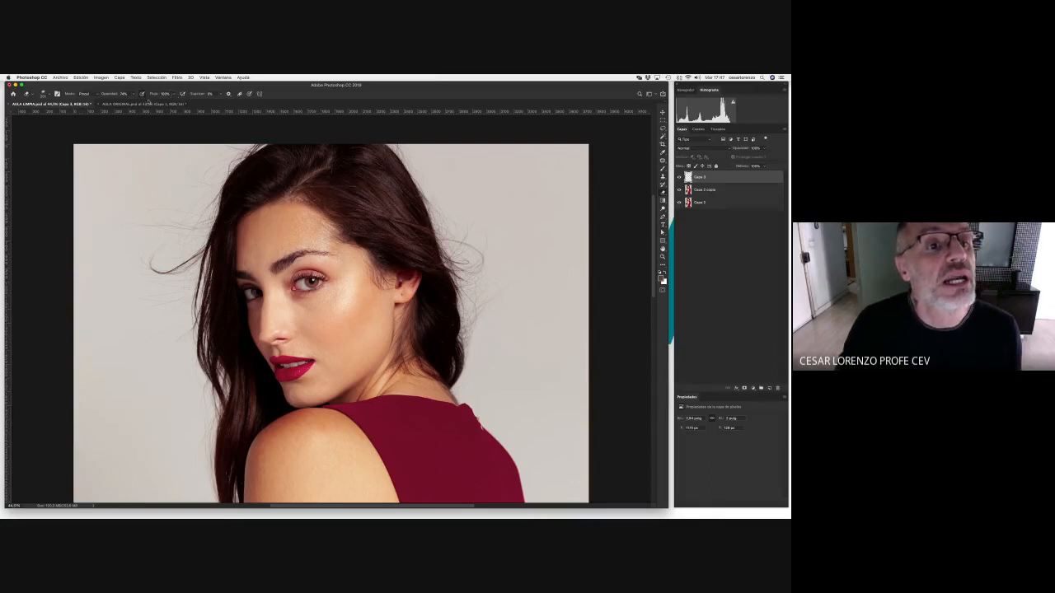
# Set the Eraser opacity to 43% and soften the edge of the Capa 3 patch along the hairline
pyautogui.click(133, 95)
pyautogui.moveTo(133, 101); pyautogui.dragTo(124, 102)
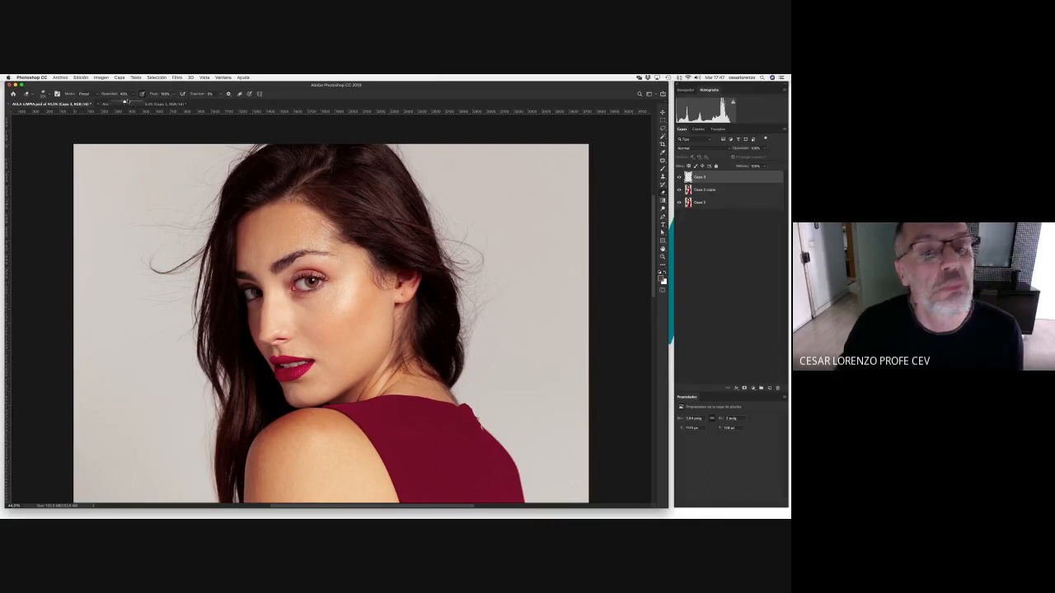
pyautogui.click(264, 200)
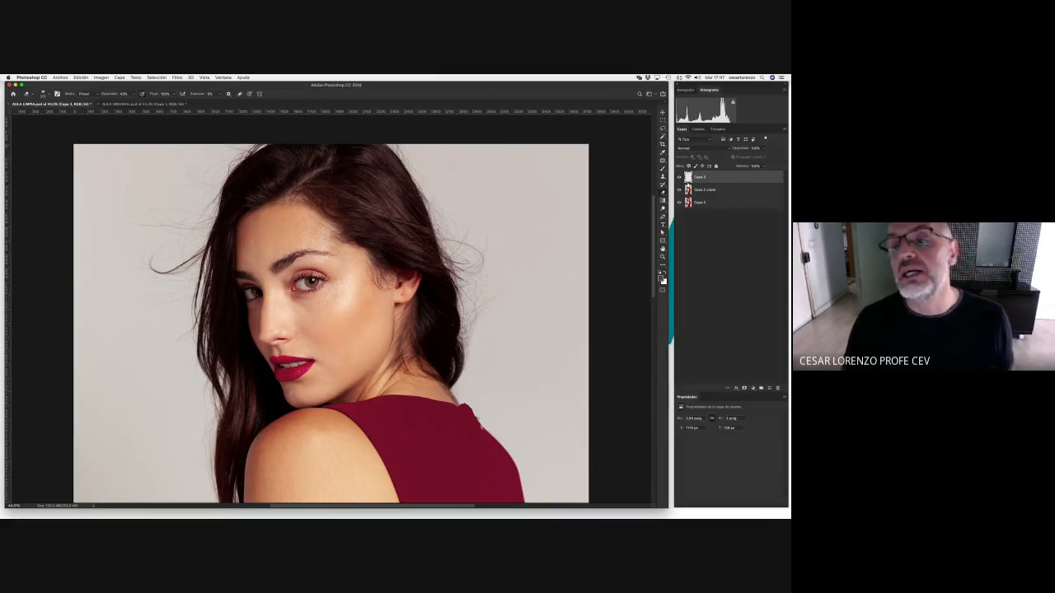
# Toggle the visibility of Capa 3 repeatedly to compare the hairline before and after the warp, leaving the layer shown
pyautogui.click(679, 177)
pyautogui.click(679, 178)
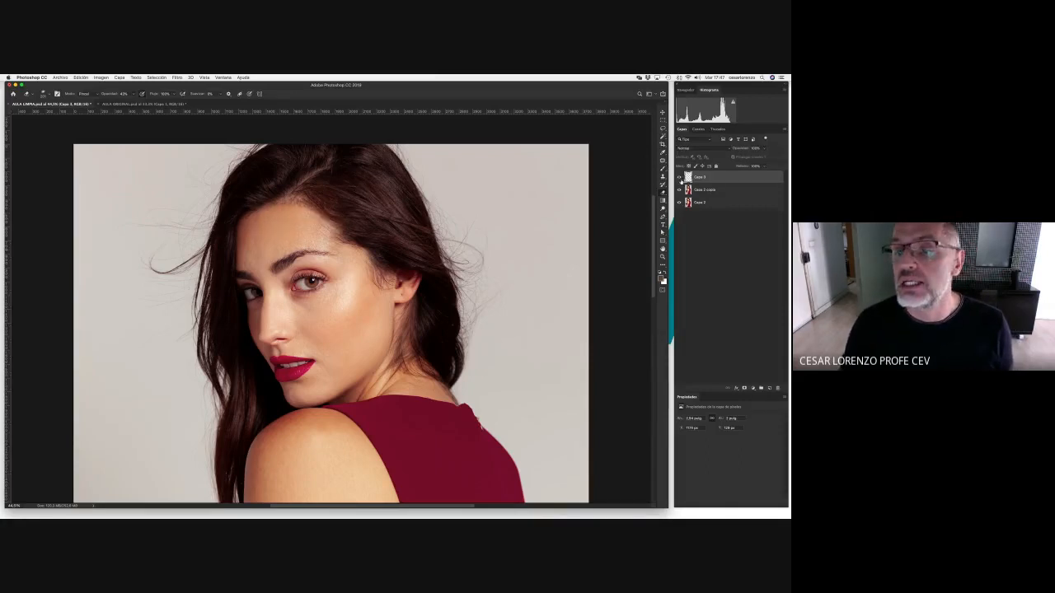
pyautogui.click(679, 178)
pyautogui.click(679, 178)
pyautogui.click(679, 178)
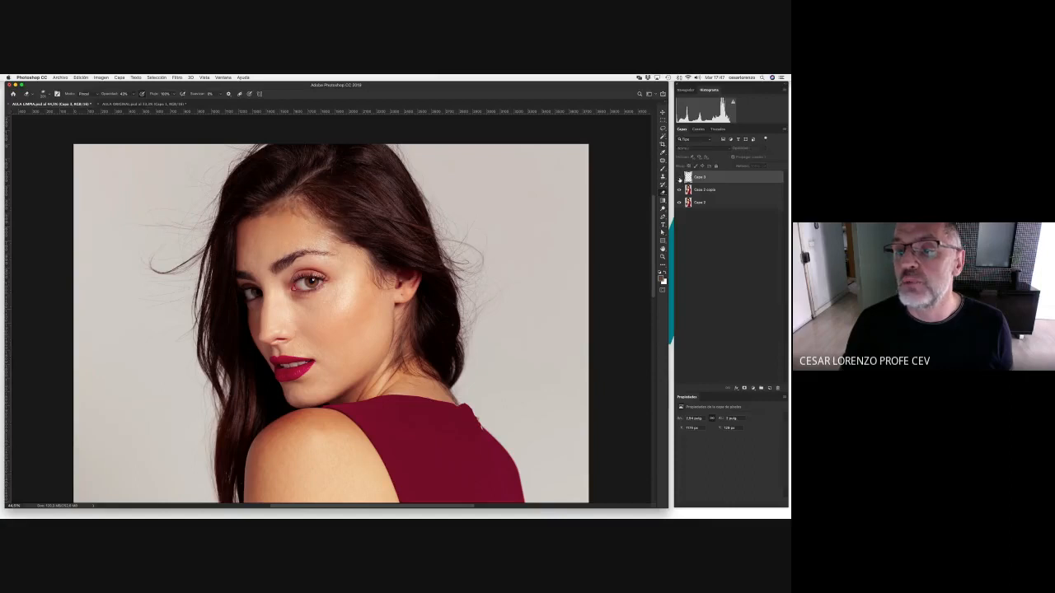
pyautogui.click(679, 178)
pyautogui.click(679, 178)
pyautogui.click(679, 178)
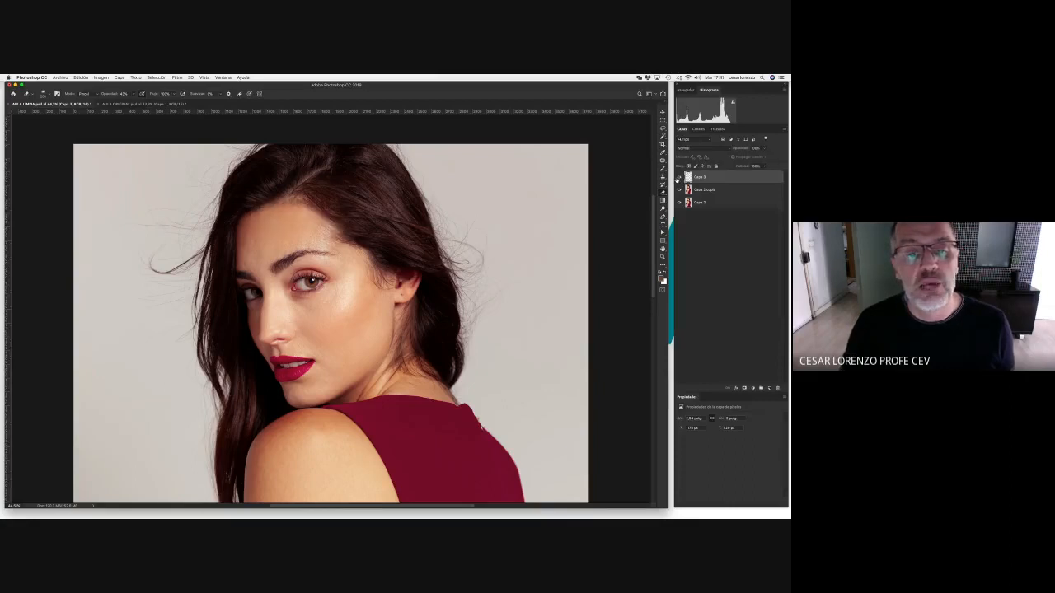
pyautogui.click(679, 177)
pyautogui.click(679, 178)
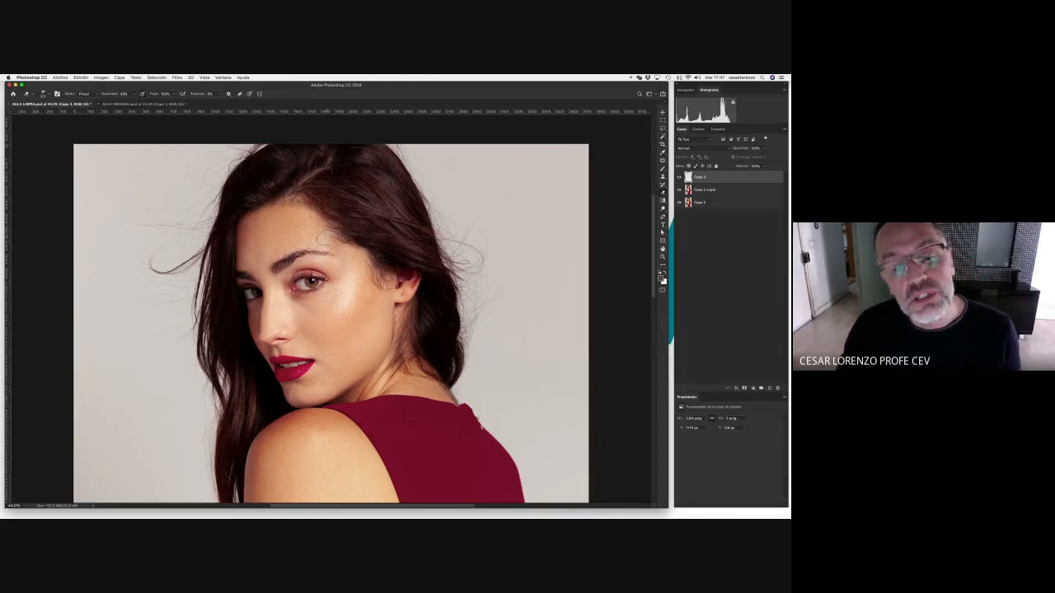
pyautogui.click(679, 177)
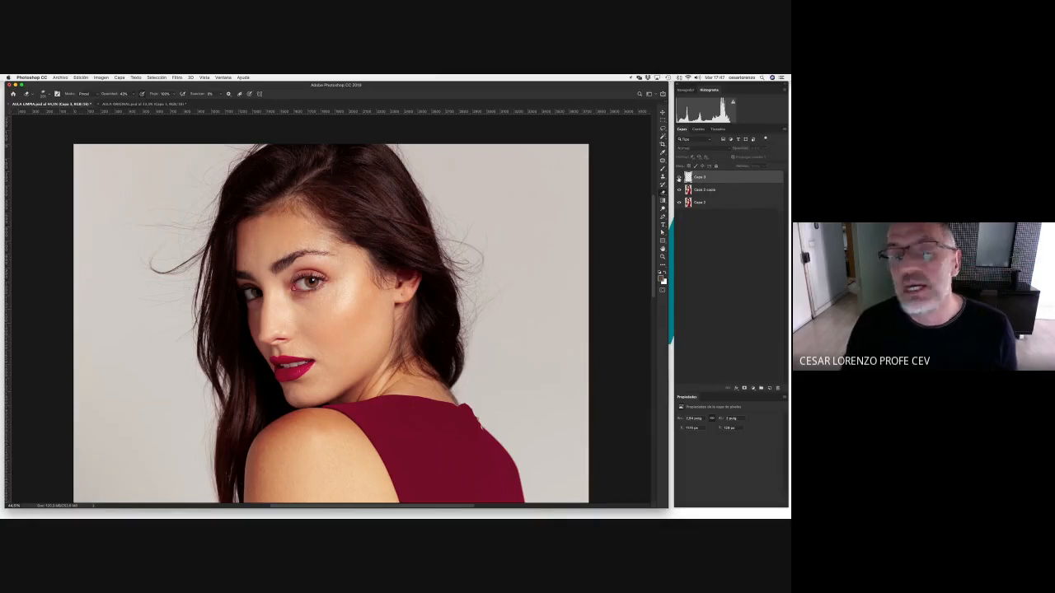
pyautogui.click(679, 177)
pyautogui.click(679, 177)
pyautogui.click(679, 177)
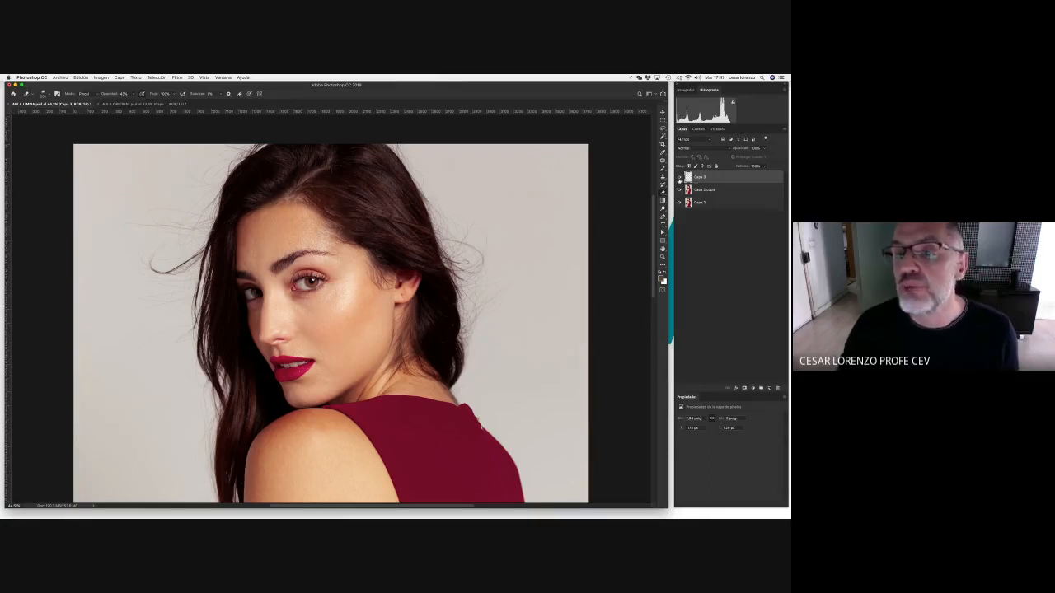
pyautogui.click(679, 178)
pyautogui.click(679, 178)
pyautogui.click(679, 178)
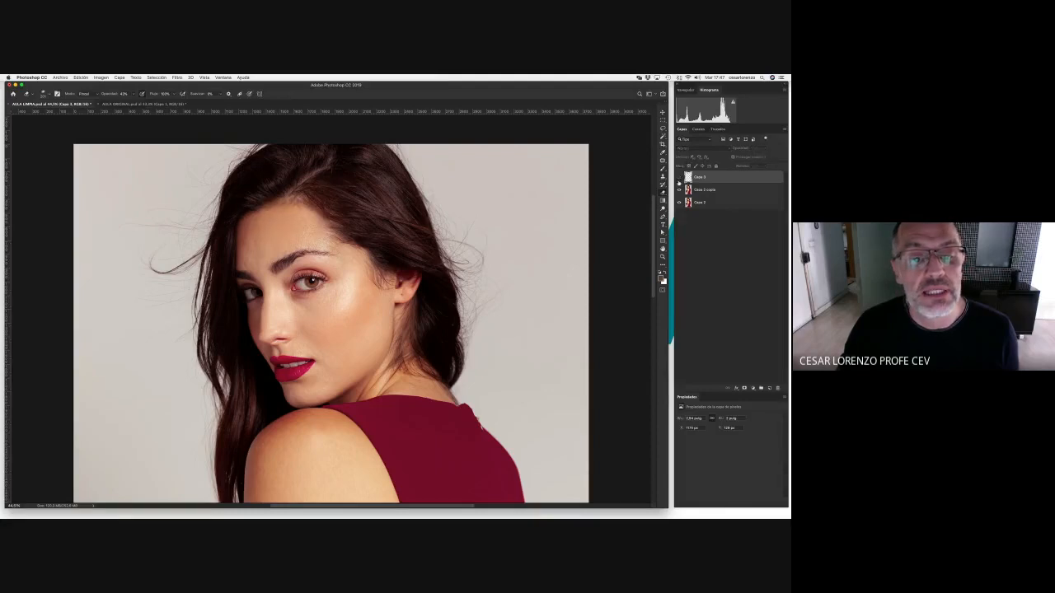
pyautogui.click(679, 178)
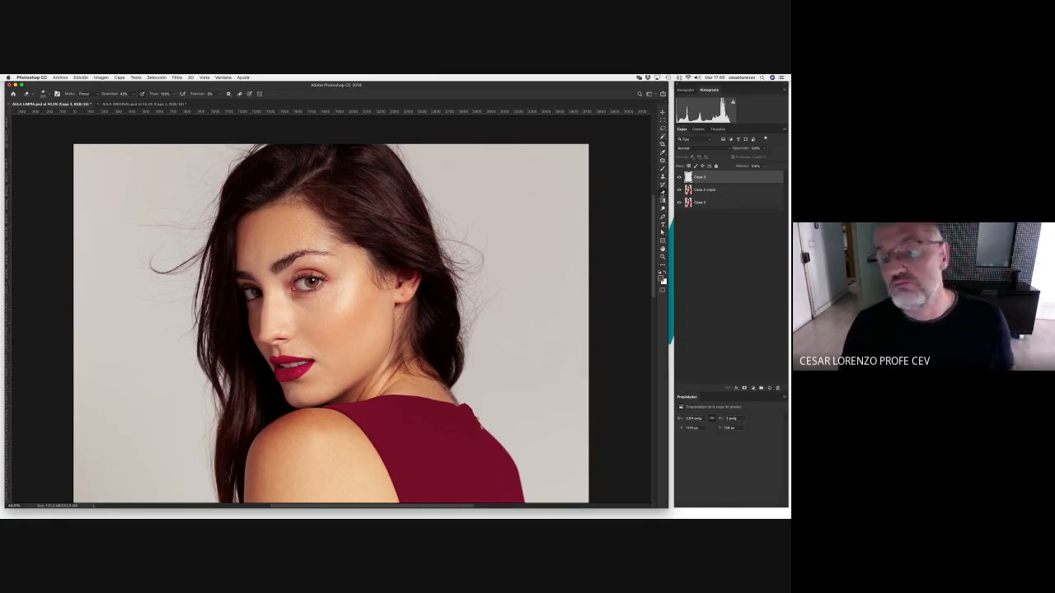
# Merge the Capa 3 and Capa 2 copia layers into one layer above Capa 2
pyautogui.moveTo(600, 239); pyautogui.dragTo(438, 232)
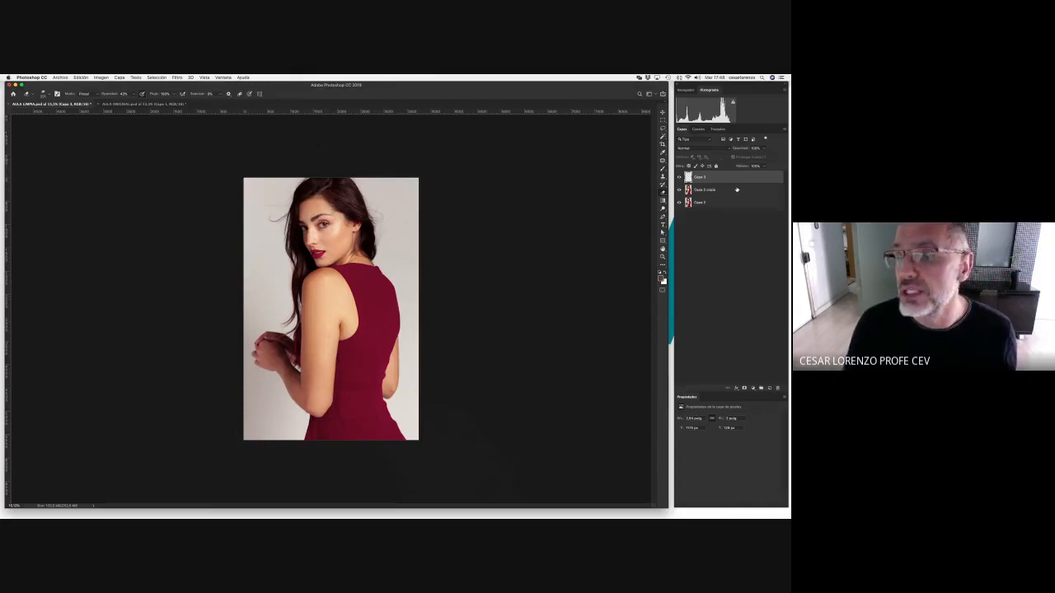
pyautogui.keyDown('shift'); pyautogui.click(728, 189); pyautogui.keyUp('shift')
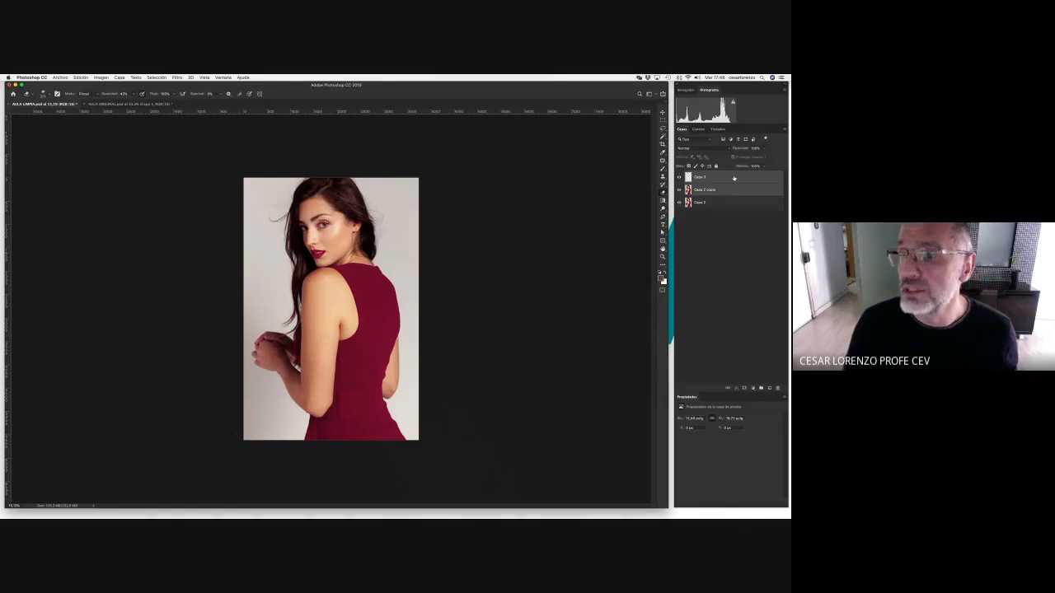
pyautogui.press('super+e')
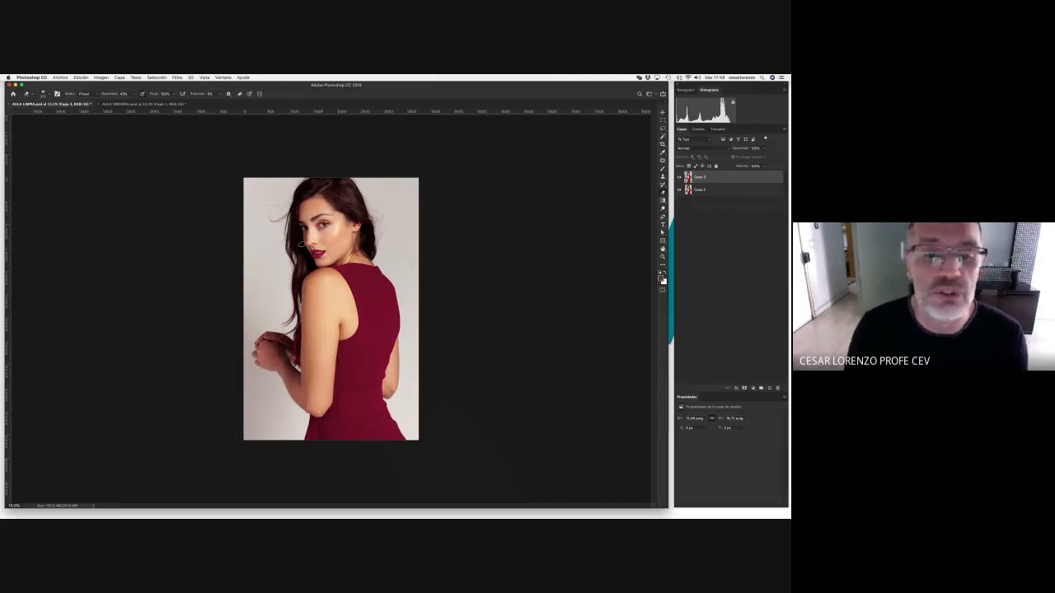
# Examine the model's face closely while switching the merged Capa 3 layer off and on to compare it with Capa 2
pyautogui.scroll(5, 314, 218)
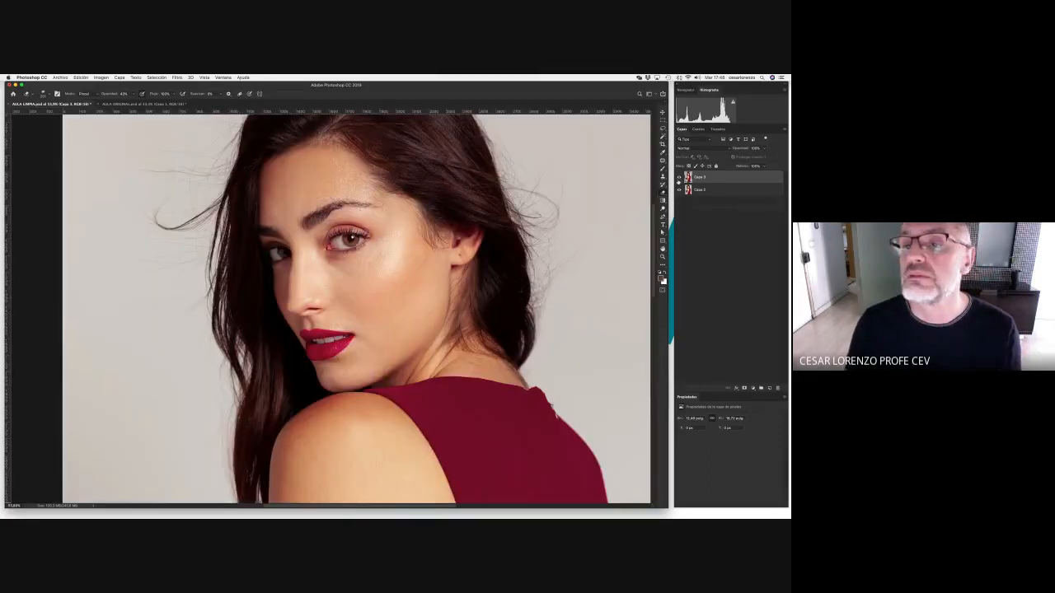
pyautogui.click(679, 178)
pyautogui.click(679, 178)
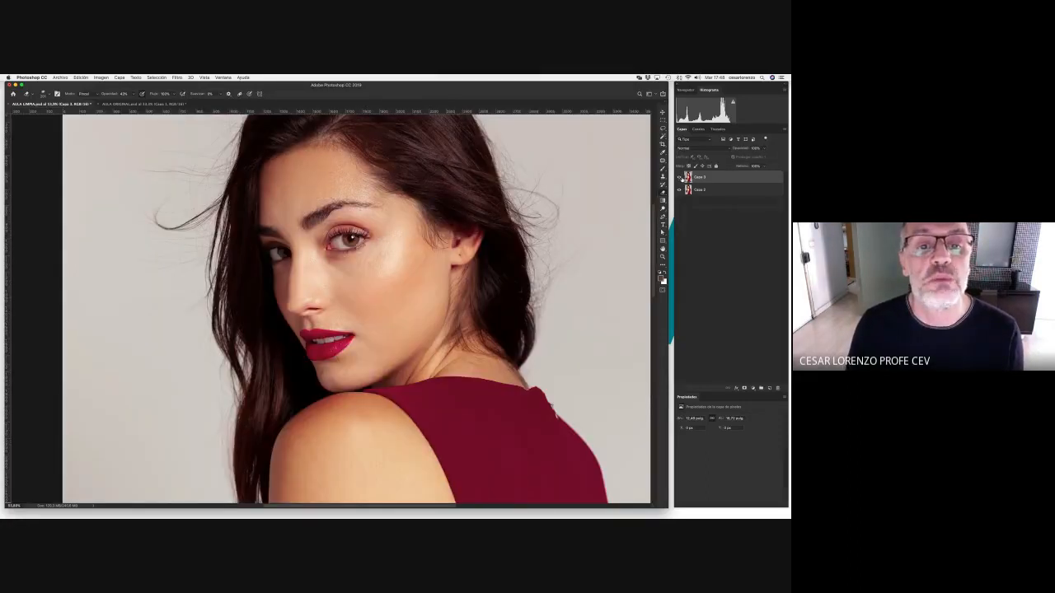
pyautogui.click(679, 178)
pyautogui.click(678, 179)
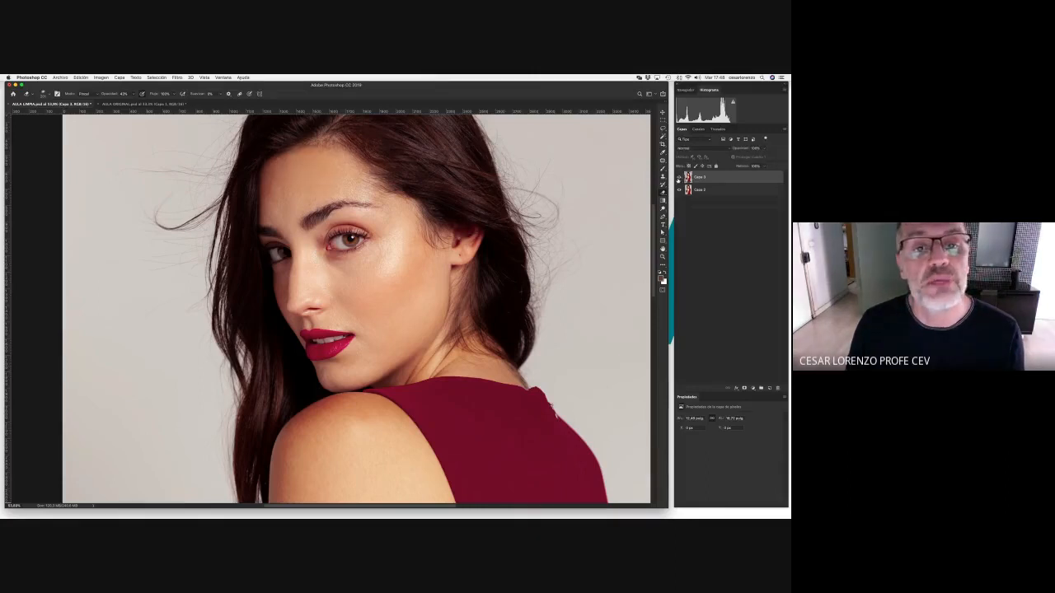
pyautogui.click(678, 178)
# Make the Capa 3 layer visible again and open it in the Liquify filter
pyautogui.scroll(-5, 383, 225)
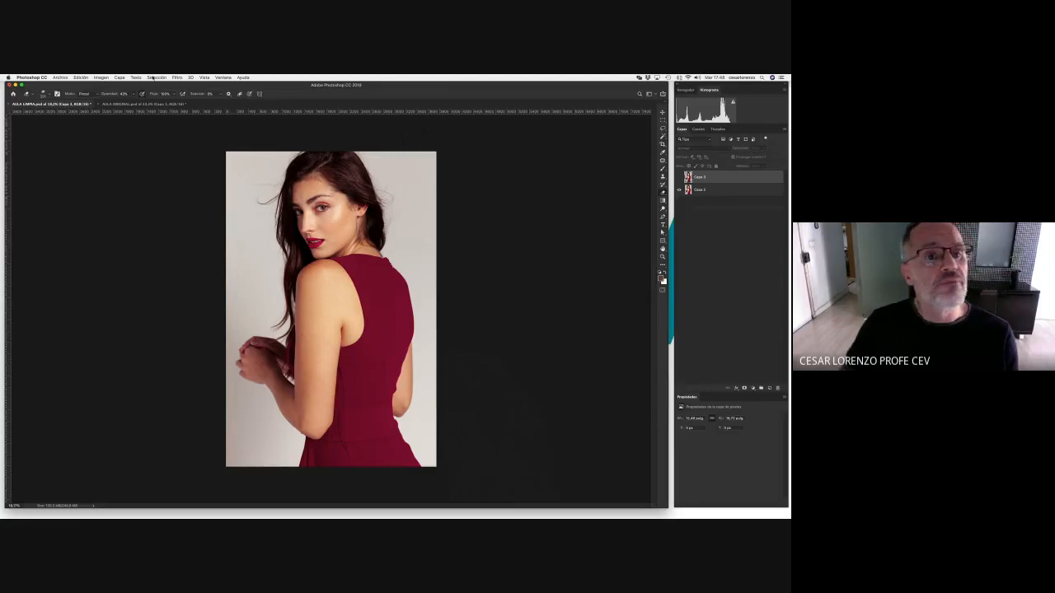
pyautogui.click(177, 77)
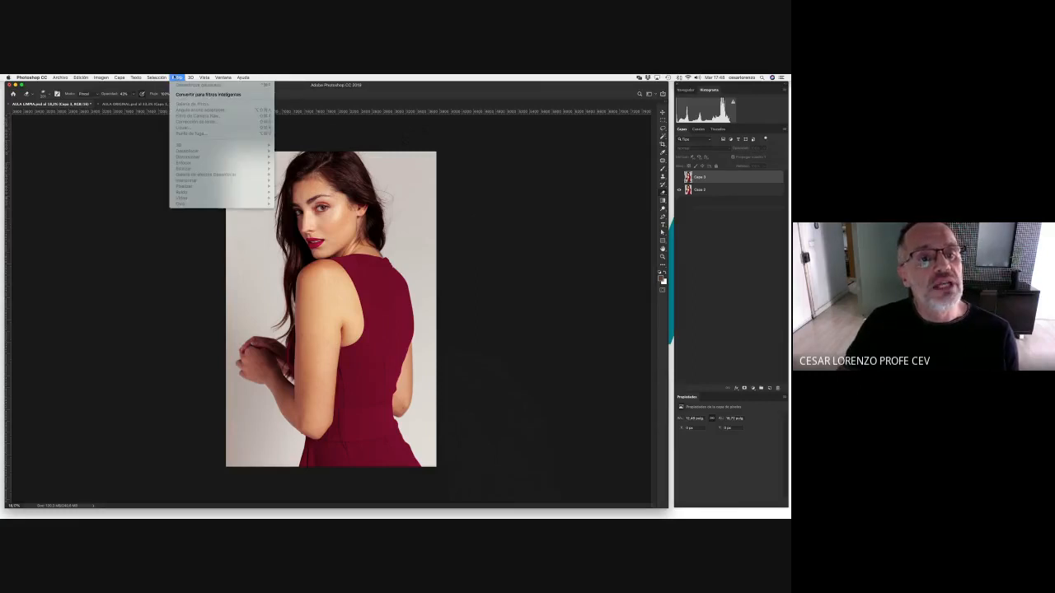
pyautogui.click(173, 78)
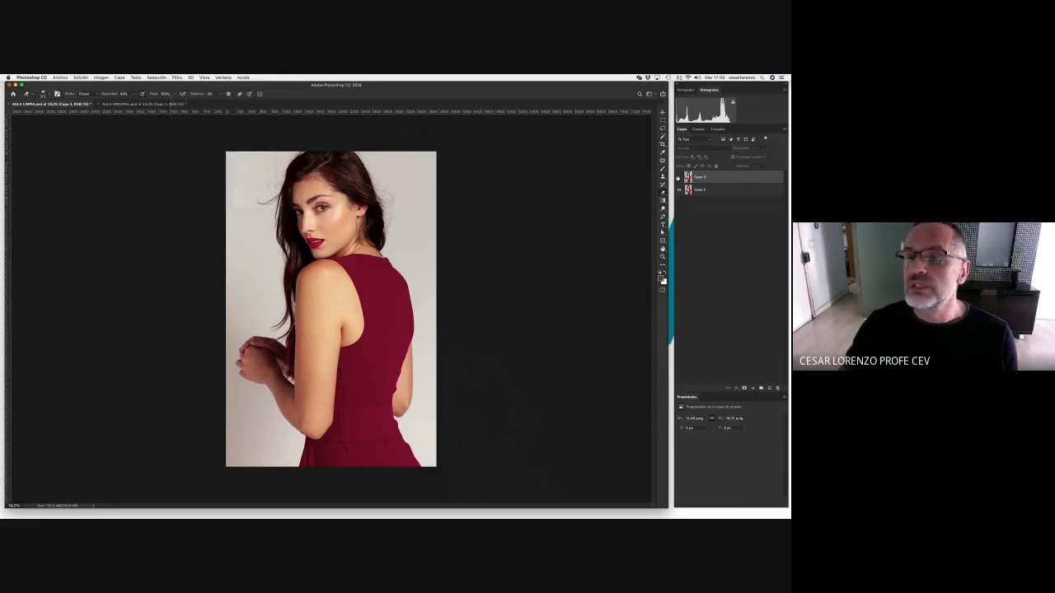
pyautogui.click(678, 178)
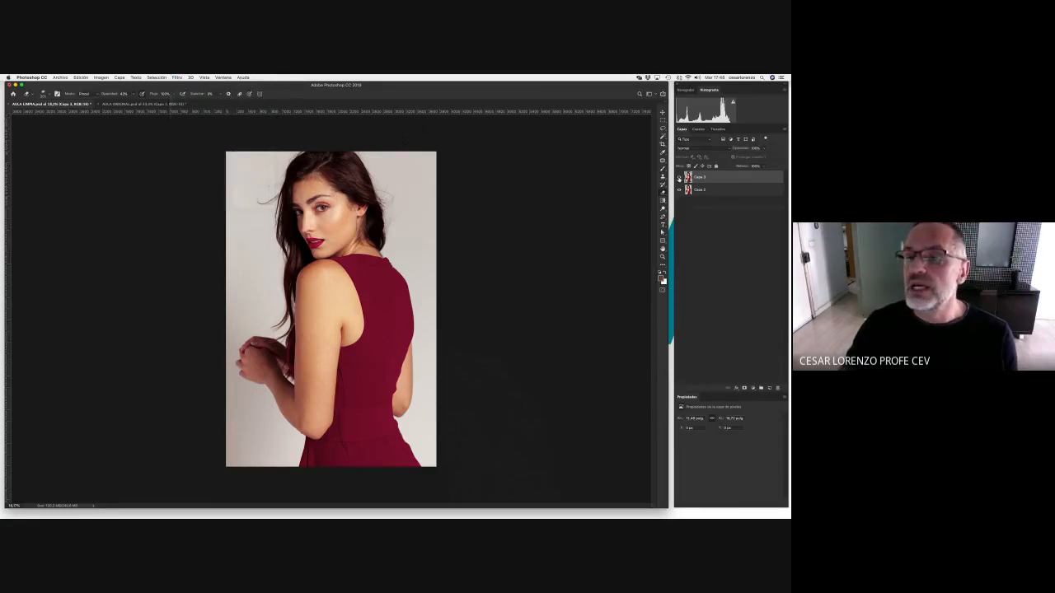
pyautogui.click(175, 78)
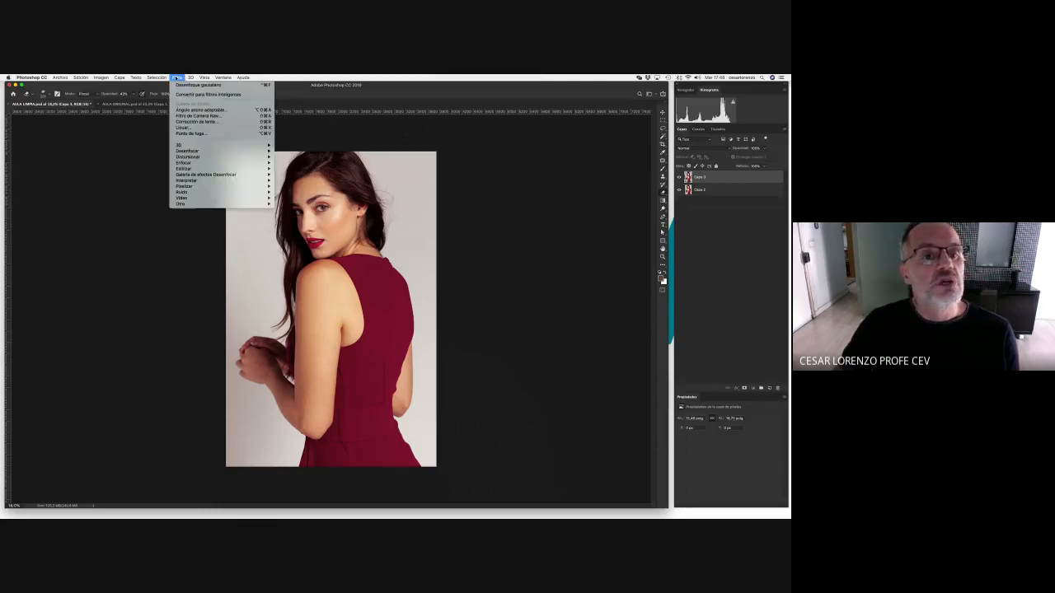
pyautogui.click(189, 128)
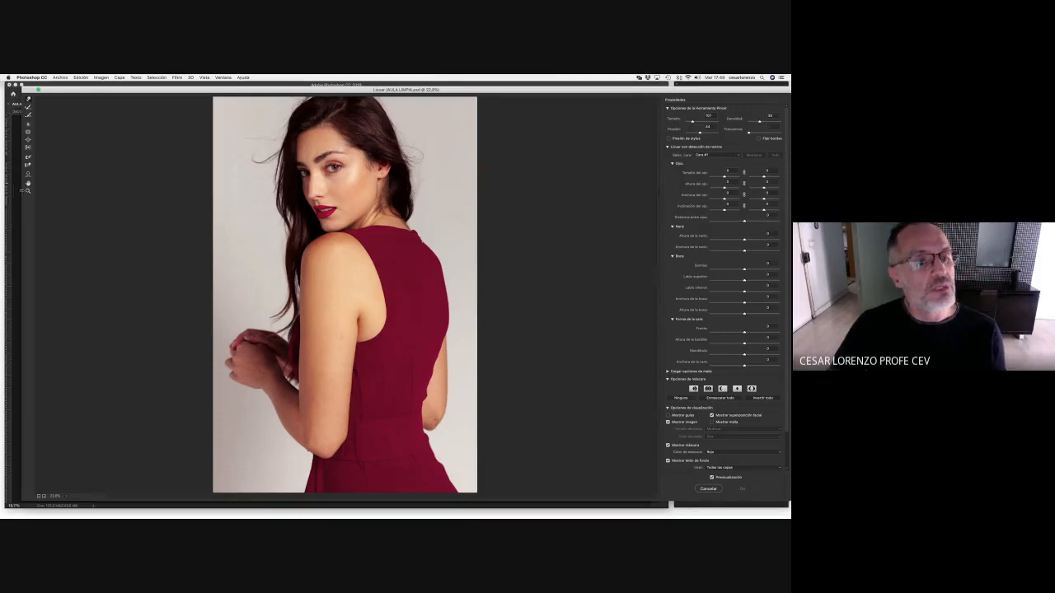
# Frame the woman's face and shoulders in the Liquify preview
pyautogui.click(28, 192)
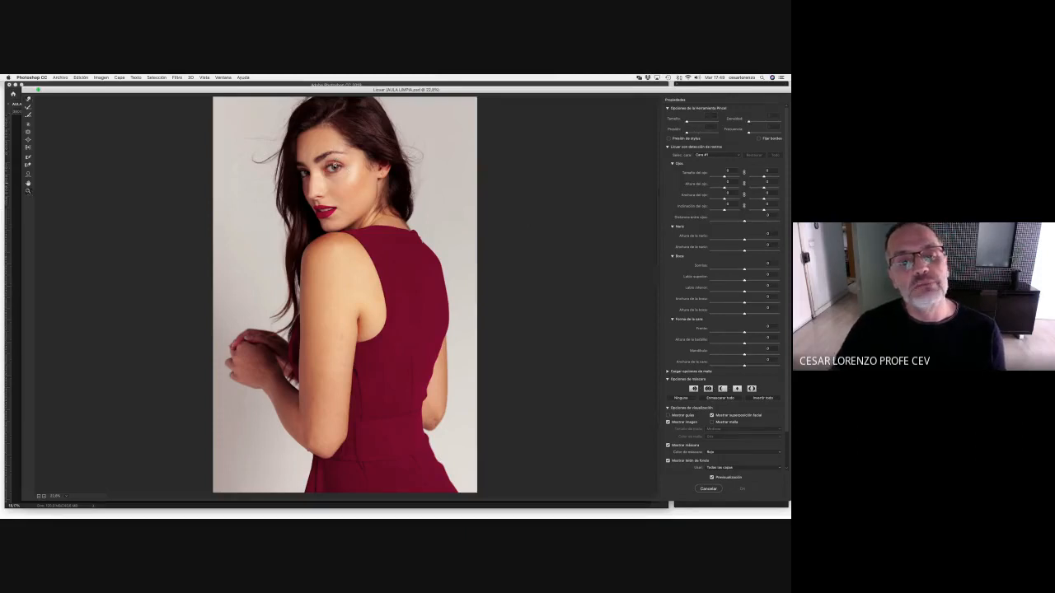
pyautogui.click(333, 168)
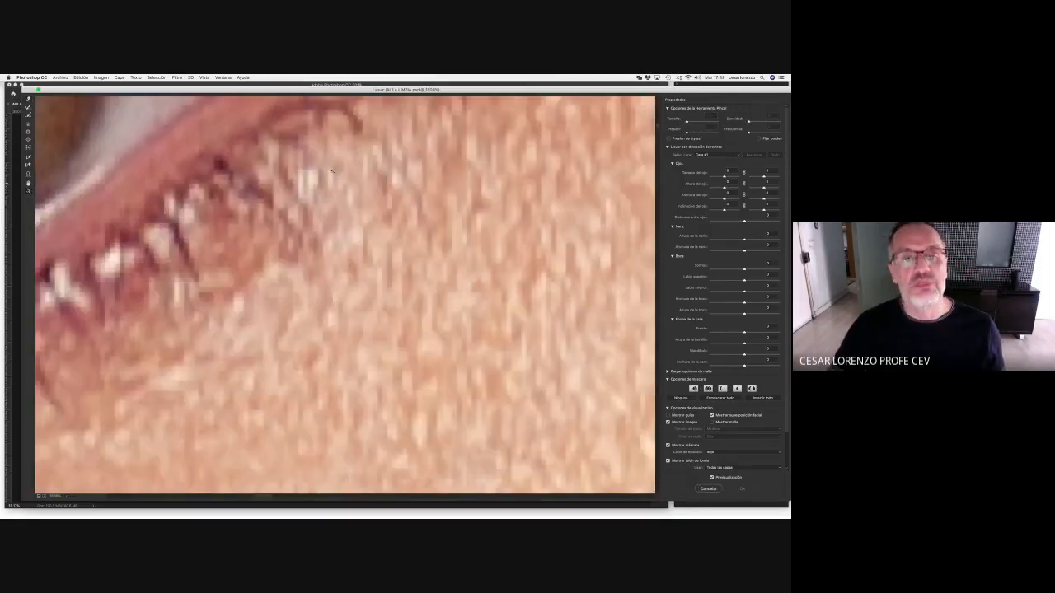
pyautogui.keyDown('alt'); pyautogui.click(329, 171); pyautogui.keyUp('alt')
pyautogui.keyDown('alt'); pyautogui.click(270, 290); pyautogui.keyUp('alt')
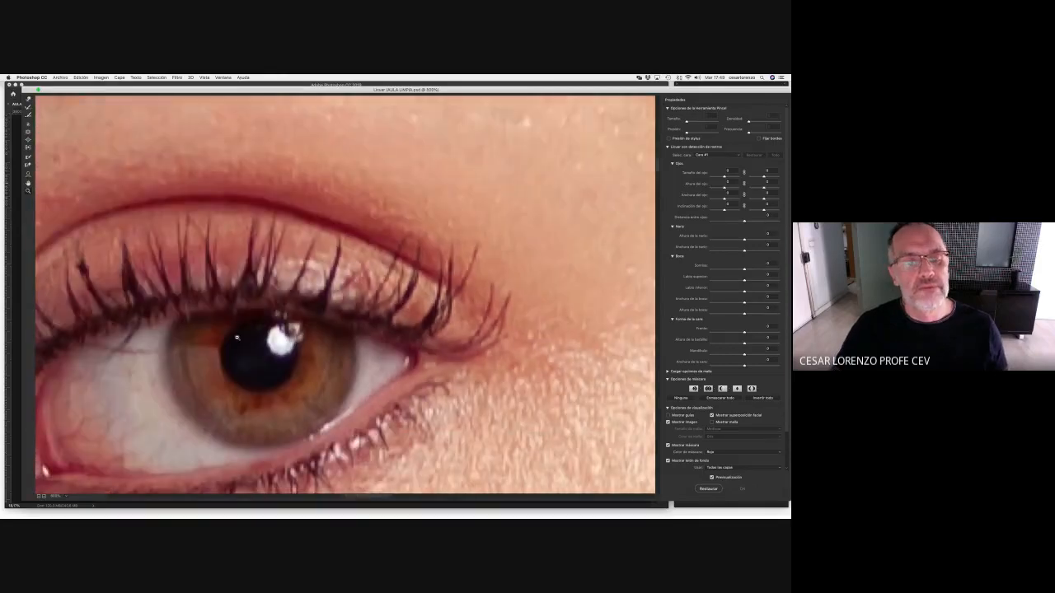
pyautogui.keyDown('alt'); pyautogui.click(313, 295); pyautogui.keyUp('alt')
pyautogui.keyDown('alt'); pyautogui.click(354, 300); pyautogui.keyUp('alt')
pyautogui.keyDown('alt'); pyautogui.click(394, 307); pyautogui.keyUp('alt')
pyautogui.keyDown('alt'); pyautogui.click(394, 306); pyautogui.keyUp('alt')
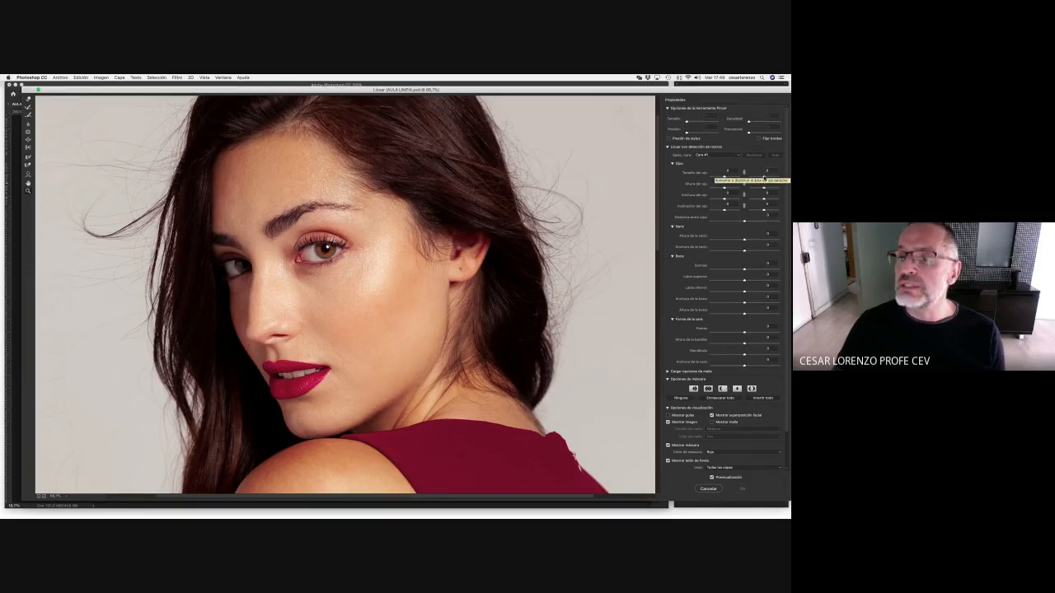
# Try smaller and larger eye sizes, on one eye alone and on both eyes linked, and reset them to 0
pyautogui.click(765, 172)
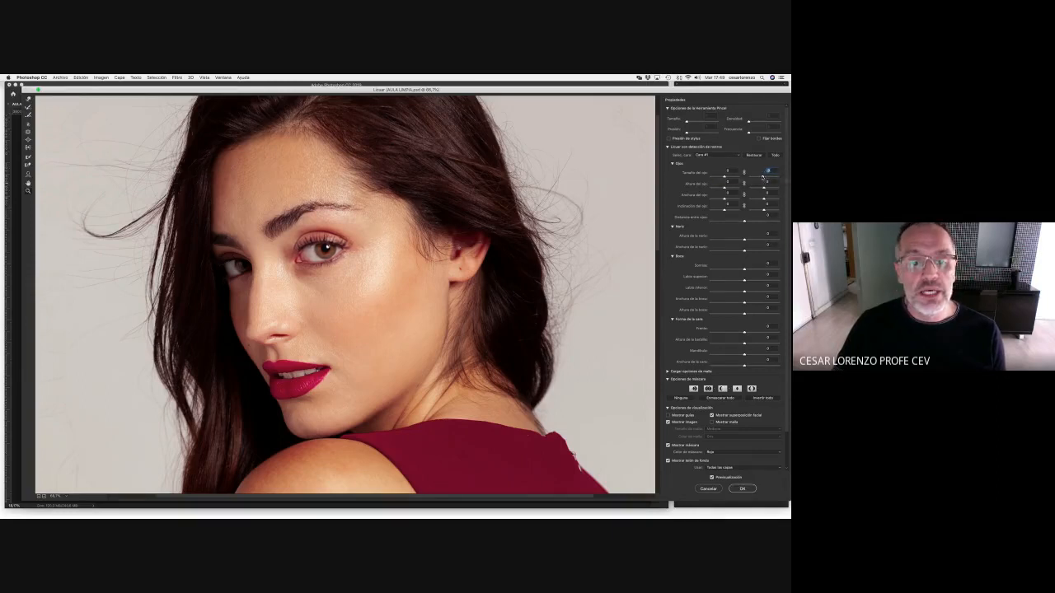
pyautogui.moveTo(761, 176); pyautogui.dragTo(768, 179)
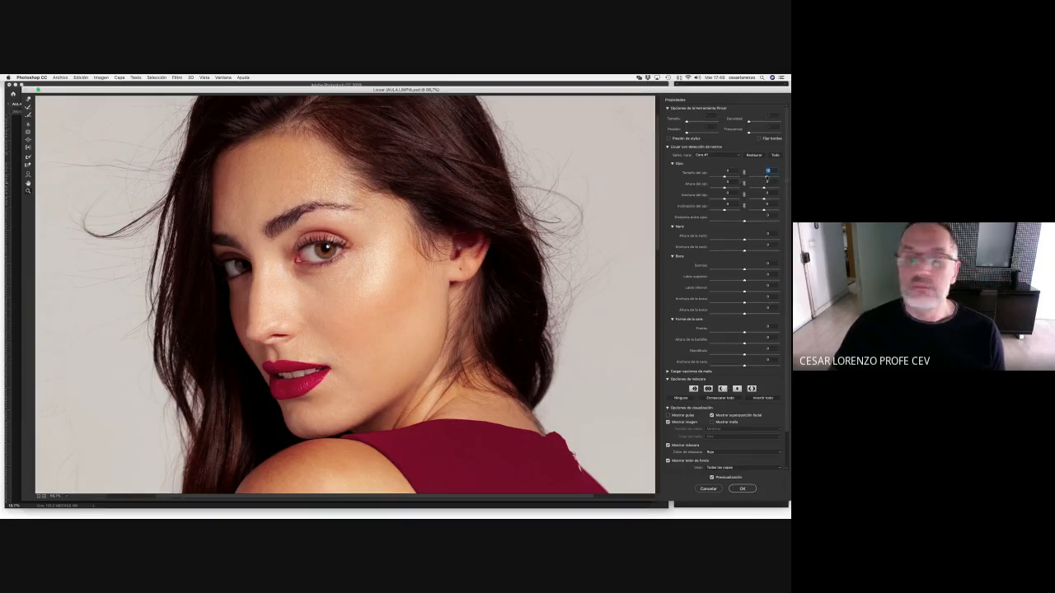
pyautogui.moveTo(766, 177); pyautogui.dragTo(762, 178)
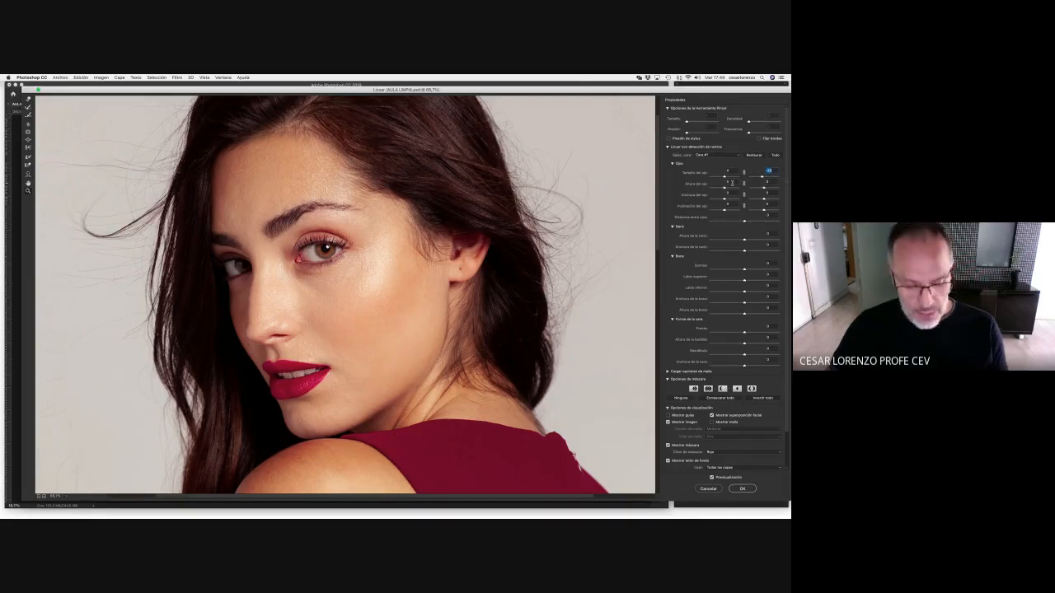
pyautogui.write('0')
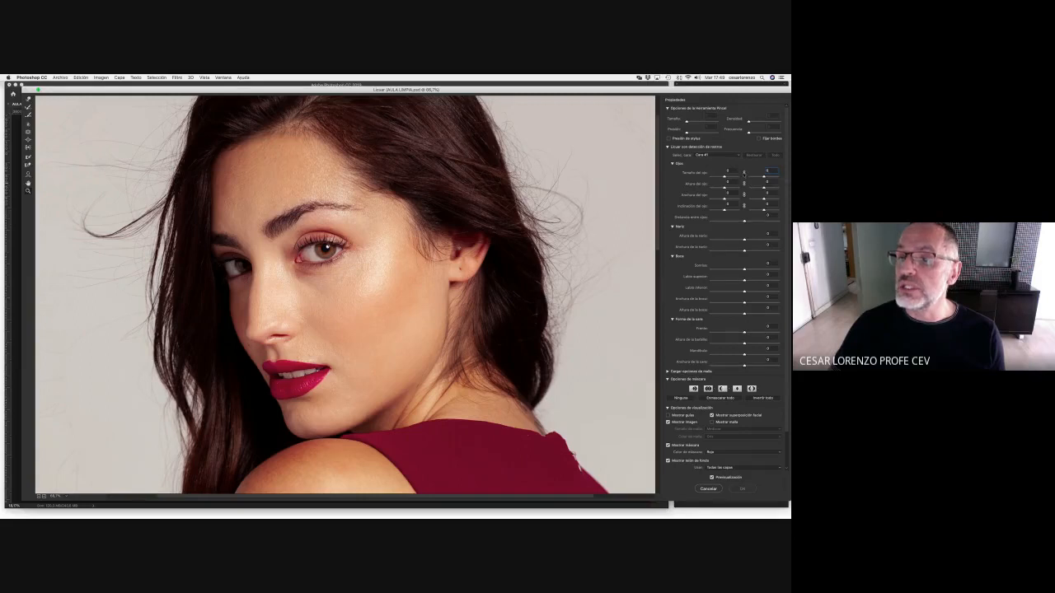
pyautogui.moveTo(724, 177); pyautogui.dragTo(724, 178)
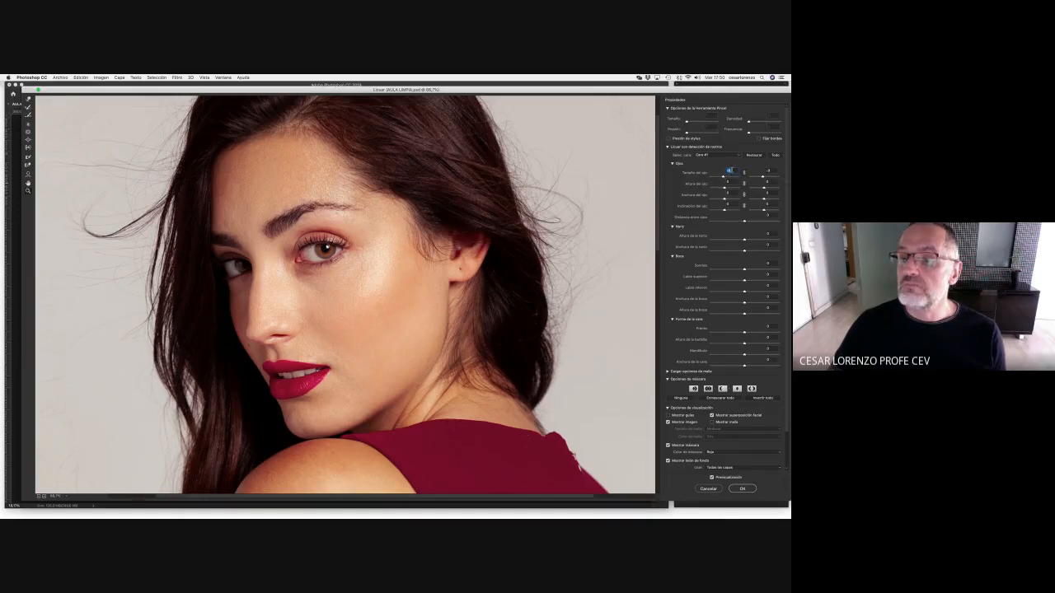
pyautogui.write('0')
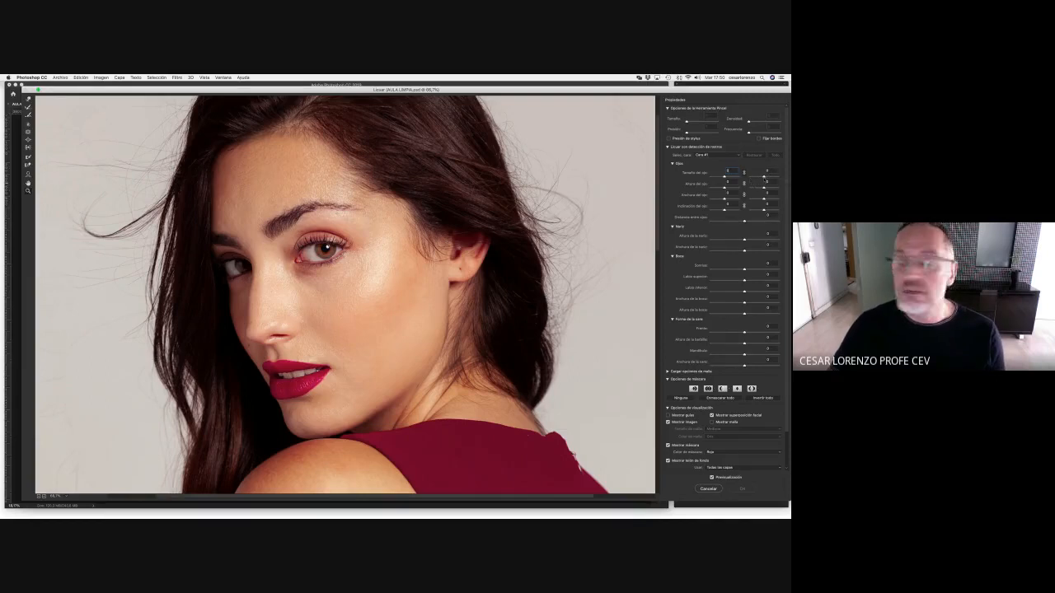
pyautogui.click(763, 175)
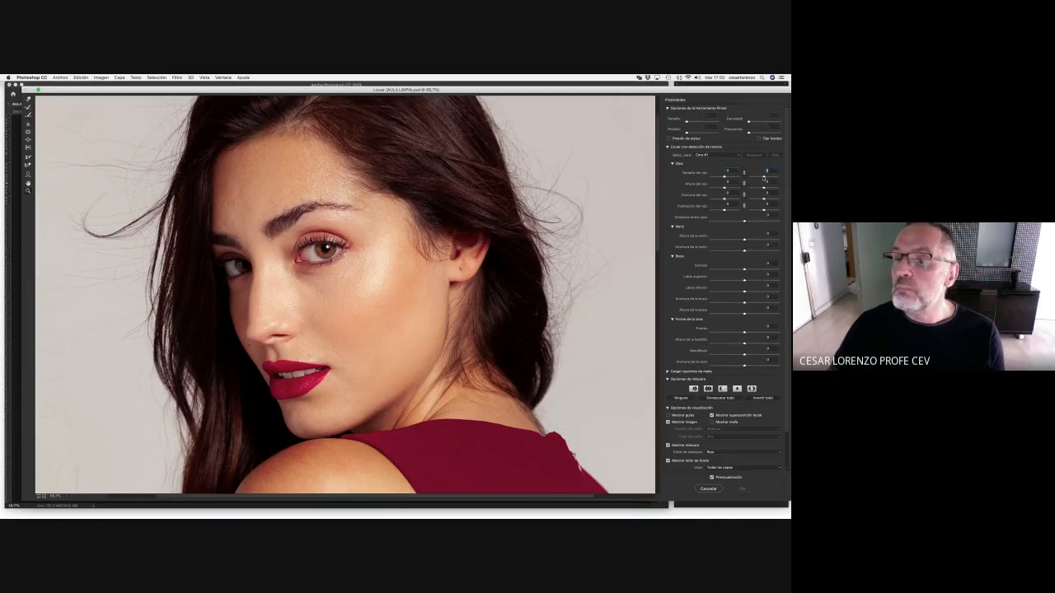
pyautogui.moveTo(763, 176); pyautogui.dragTo(761, 177)
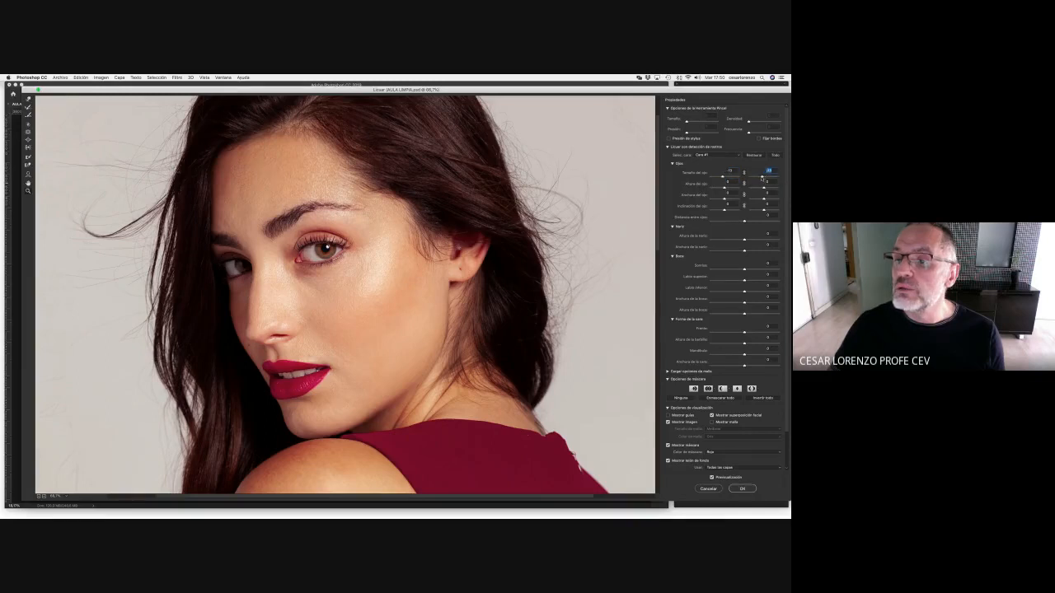
pyautogui.click(723, 178)
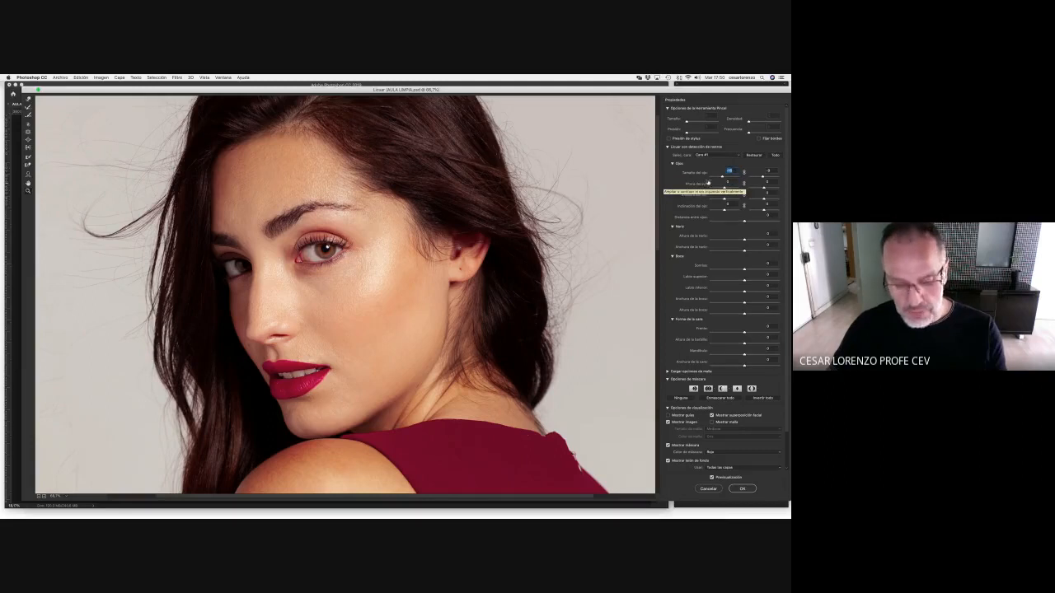
pyautogui.write('0')
# Reduce the size of the right eye only and slightly increase the height of both eyes
pyautogui.moveTo(761, 178); pyautogui.dragTo(757, 177)
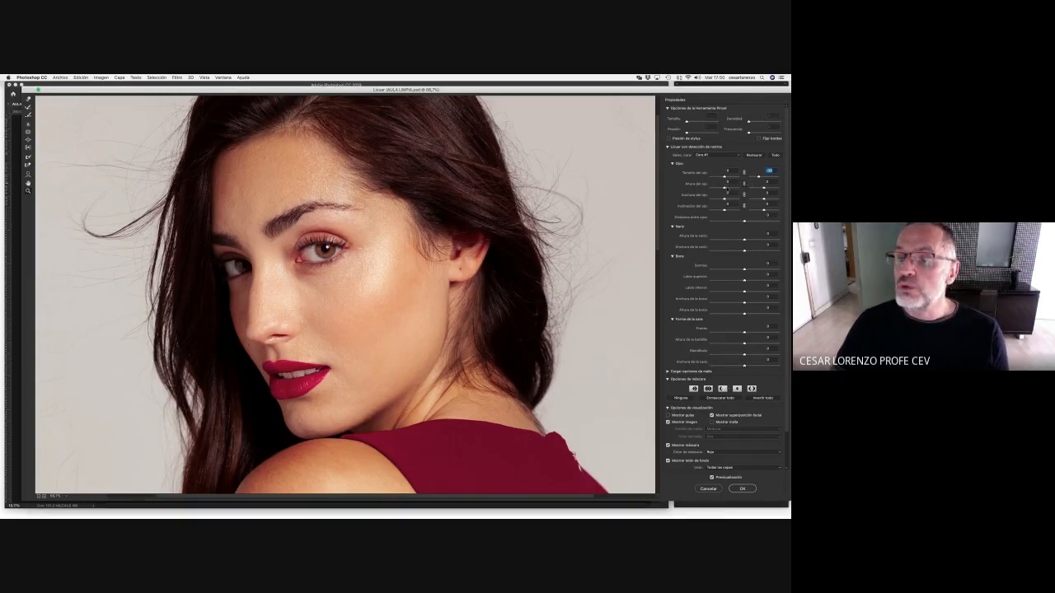
pyautogui.click(727, 188)
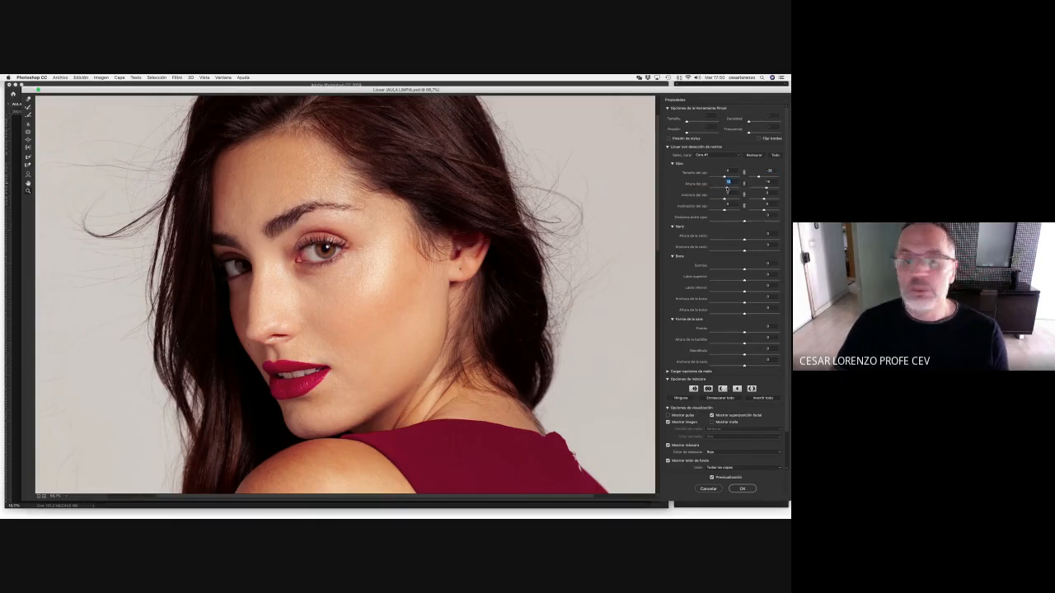
pyautogui.moveTo(731, 189); pyautogui.dragTo(724, 189)
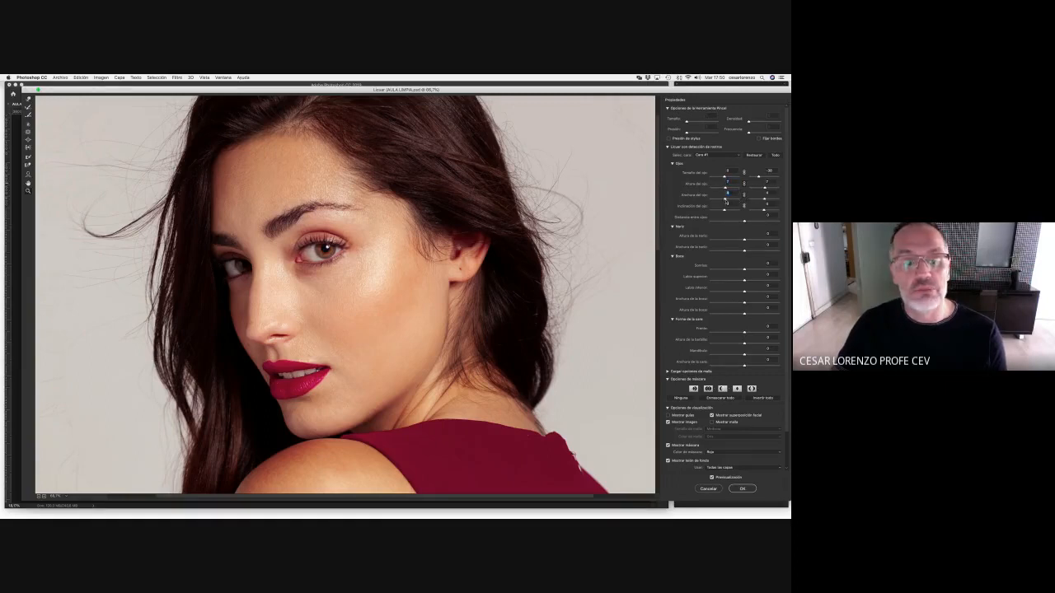
# Try a greater width and tilt for both eyes and reset each setting to 0
pyautogui.moveTo(726, 201)
pyautogui.mouseDown()
pyautogui.moveTo(693, 207)
pyautogui.moveTo(740, 202)
pyautogui.moveTo(728, 202)
pyautogui.mouseUp()
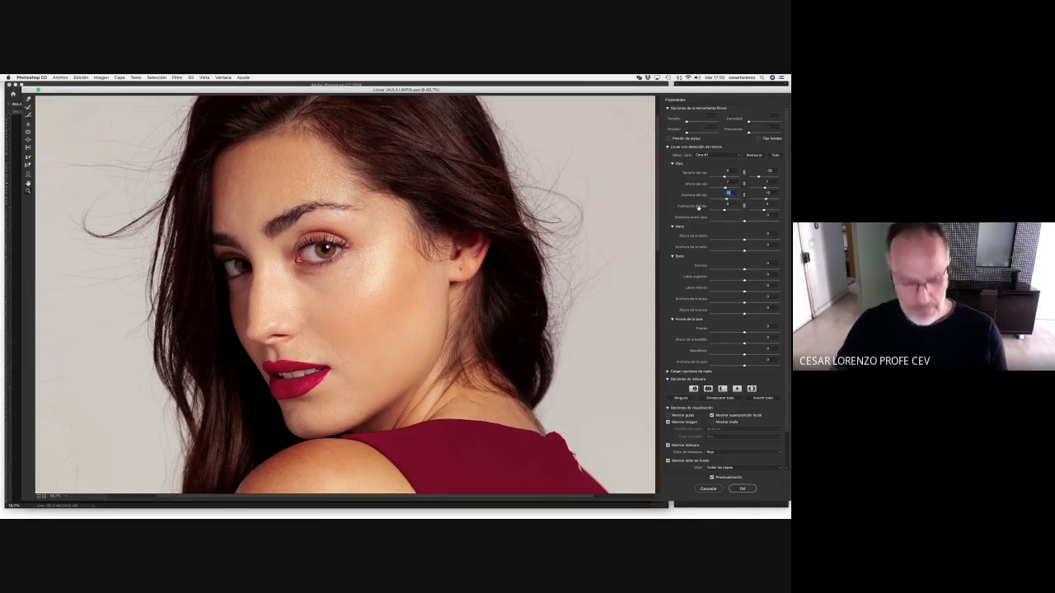
pyautogui.write('0')
pyautogui.press('Return')
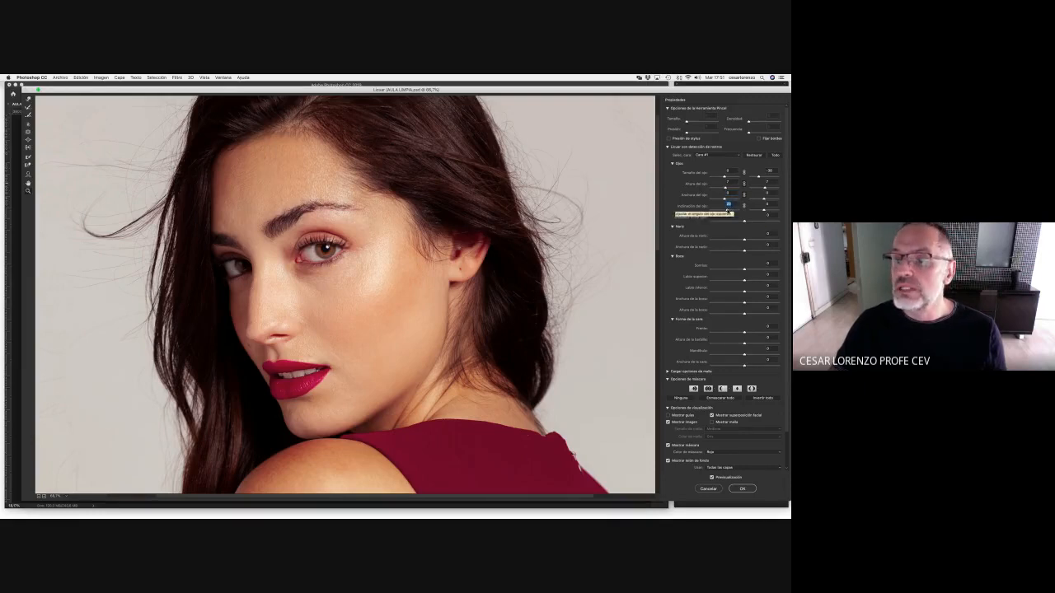
pyautogui.click(744, 206)
pyautogui.moveTo(728, 211); pyautogui.dragTo(733, 212)
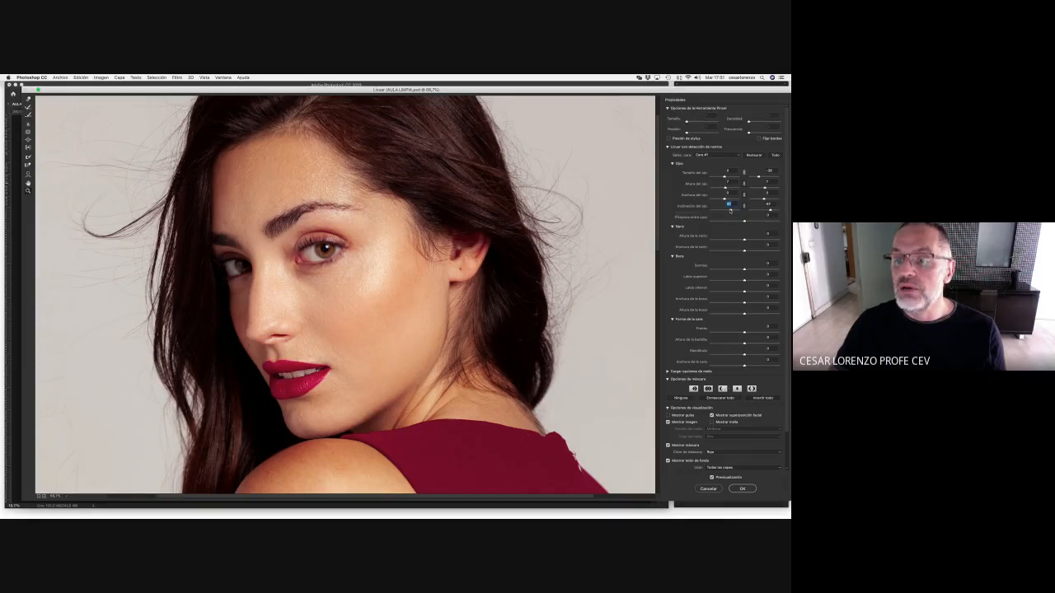
pyautogui.moveTo(729, 211); pyautogui.dragTo(729, 213)
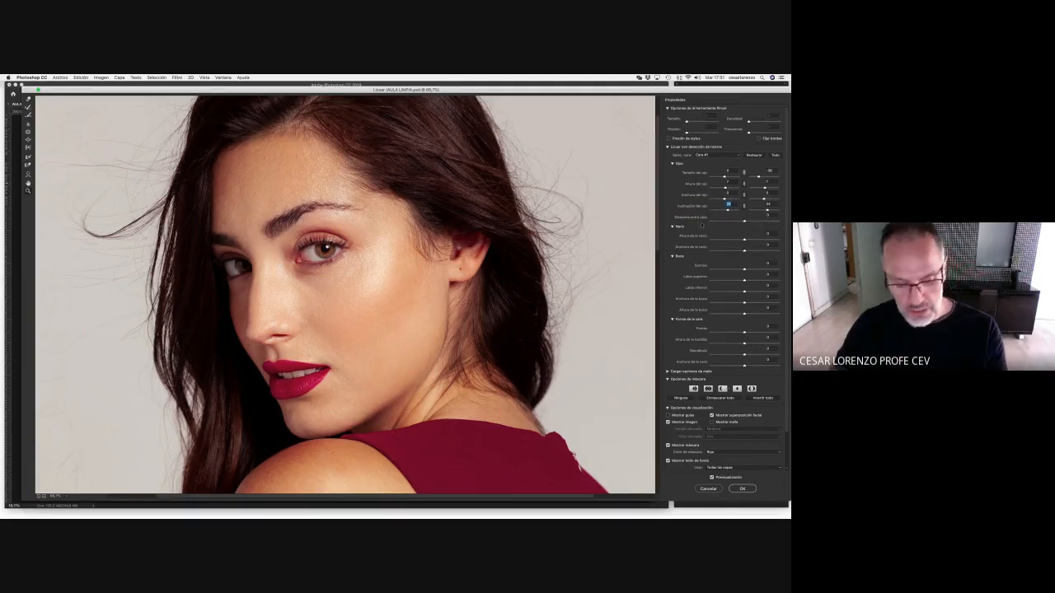
pyautogui.write('0')
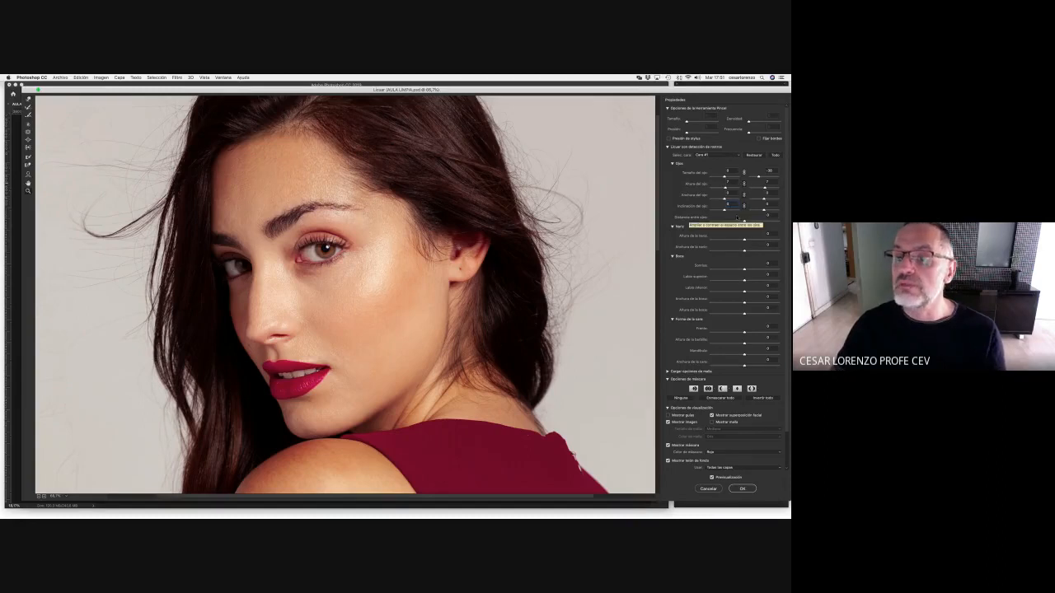
# Slightly reduce the distance between the eyes
pyautogui.moveTo(744, 221); pyautogui.dragTo(739, 220)
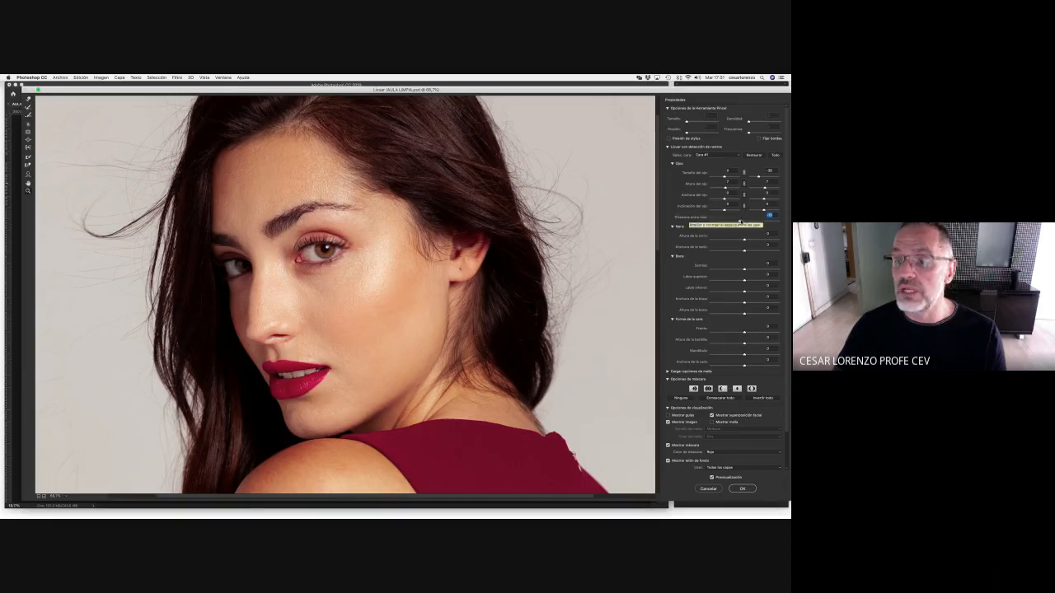
pyautogui.moveTo(739, 221)
pyautogui.mouseDown()
pyautogui.moveTo(751, 221)
pyautogui.moveTo(741, 223)
pyautogui.mouseUp()
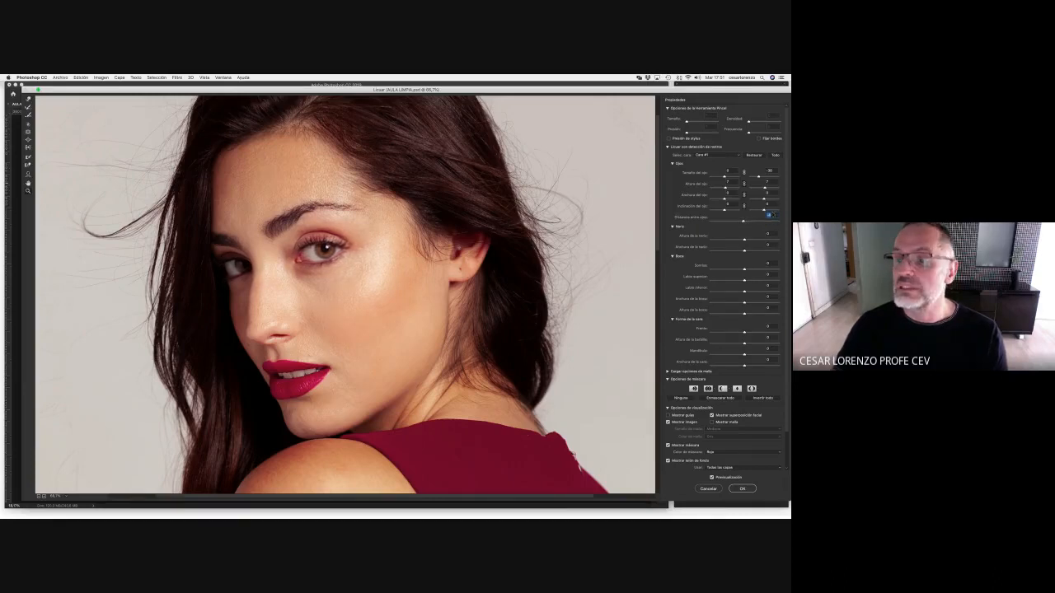
pyautogui.click(770, 210)
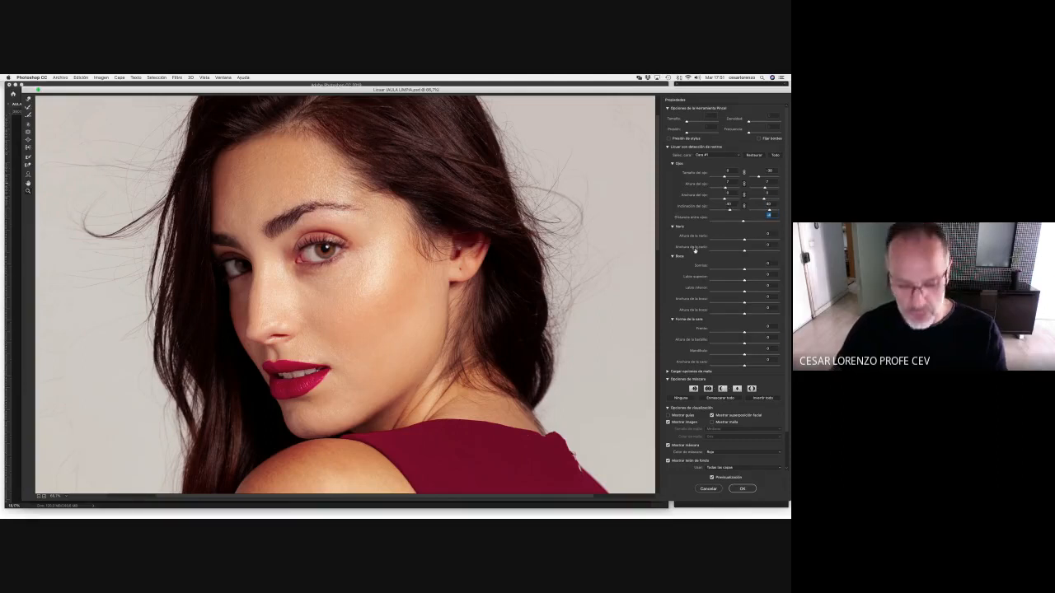
pyautogui.press('BackSpace')
pyautogui.click(772, 204)
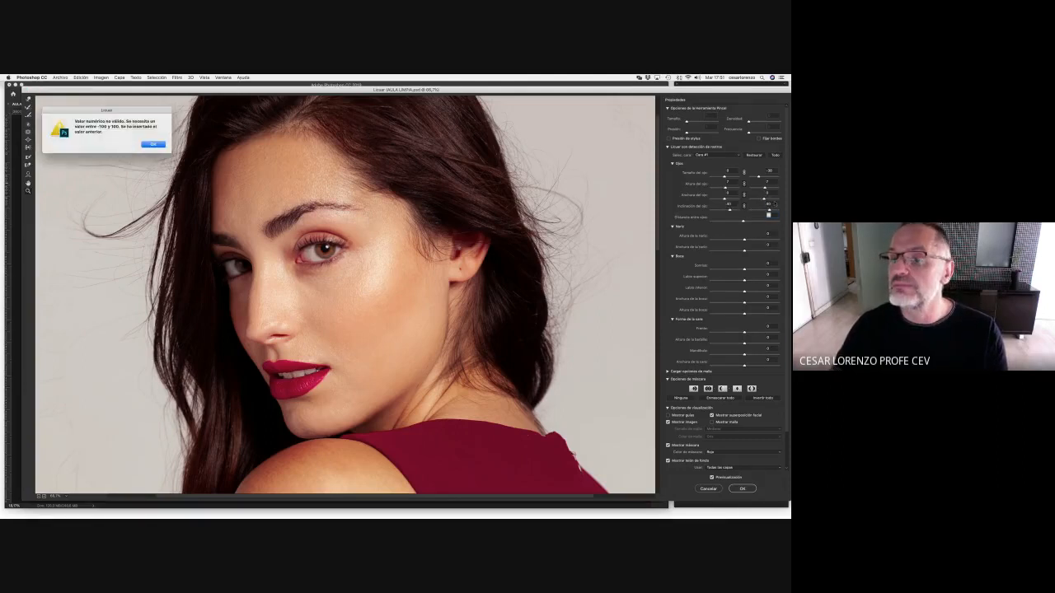
pyautogui.click(152, 145)
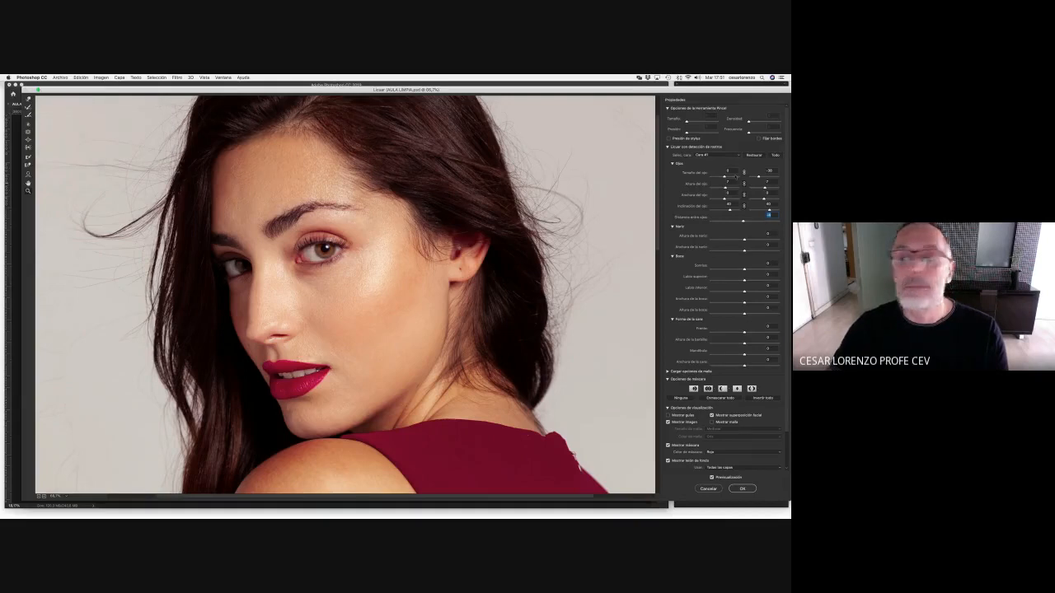
pyautogui.click(773, 204)
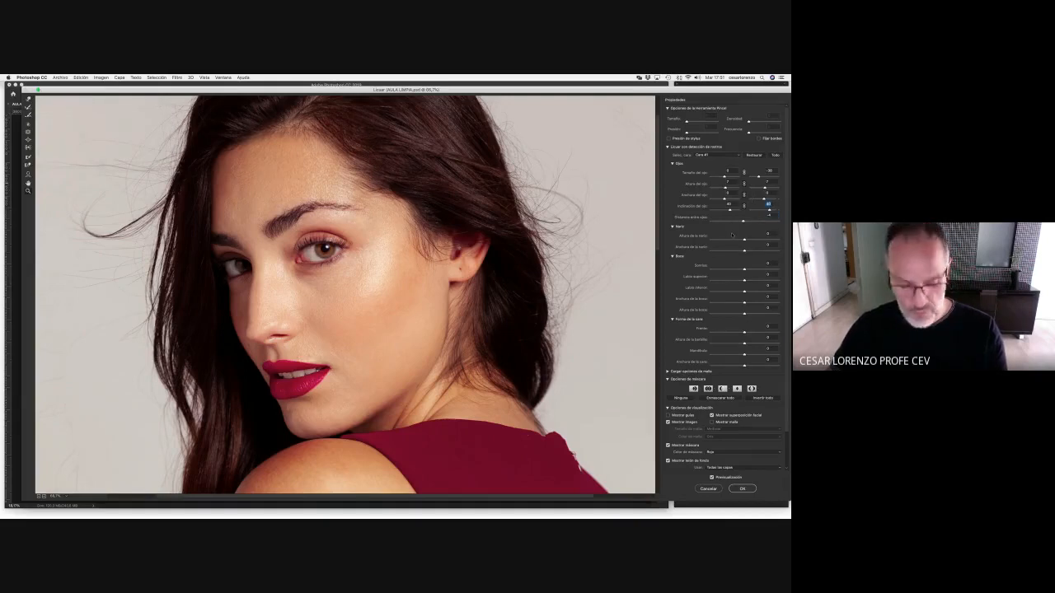
pyautogui.write('0')
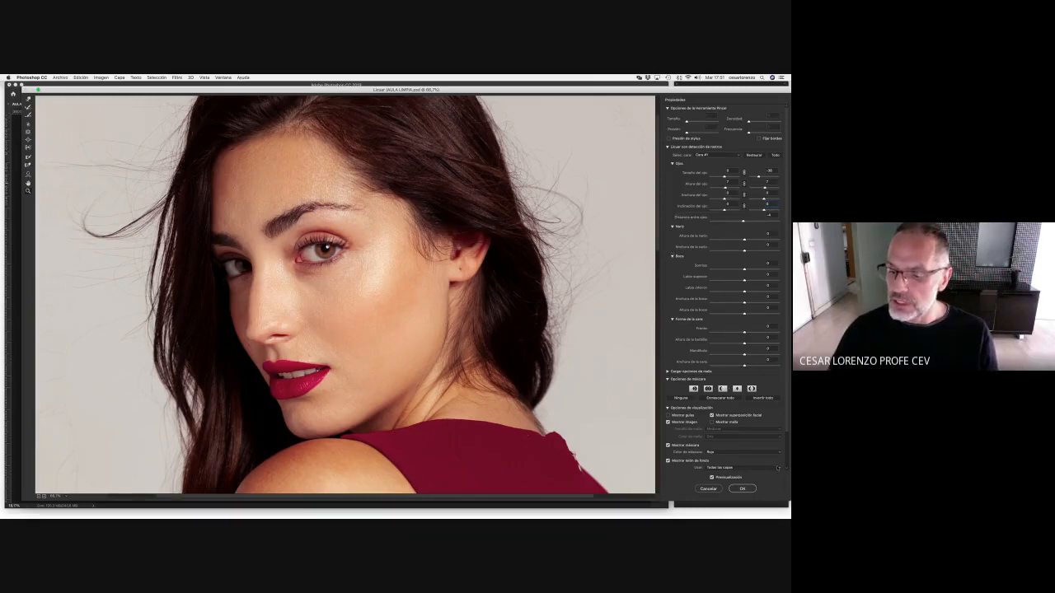
# Set the Liquify backdrop to Capa 2, try a greater nose height and width, and narrow the nose slightly
pyautogui.click(778, 468)
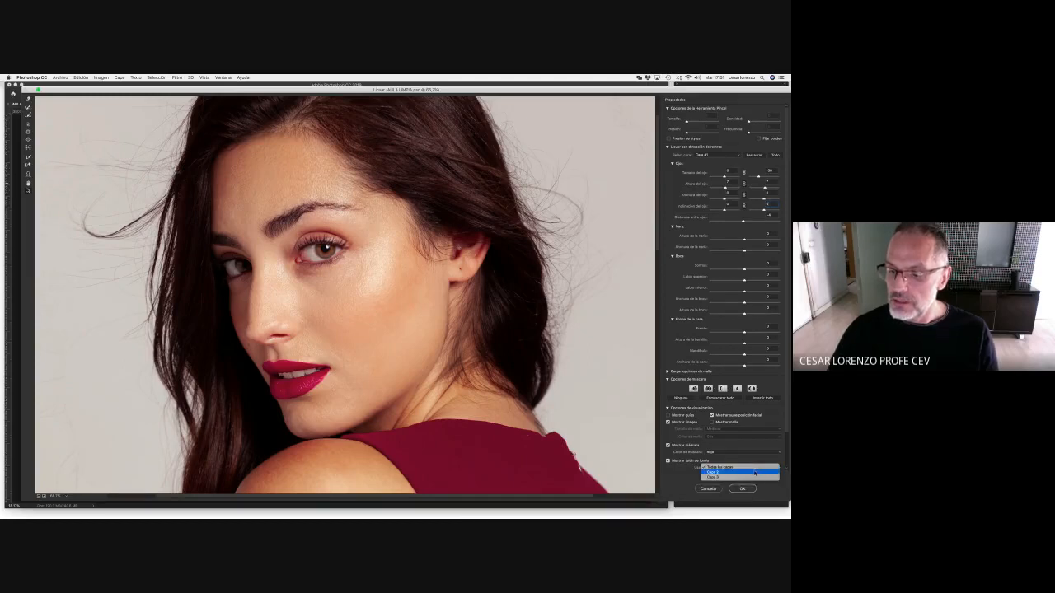
pyautogui.click(752, 473)
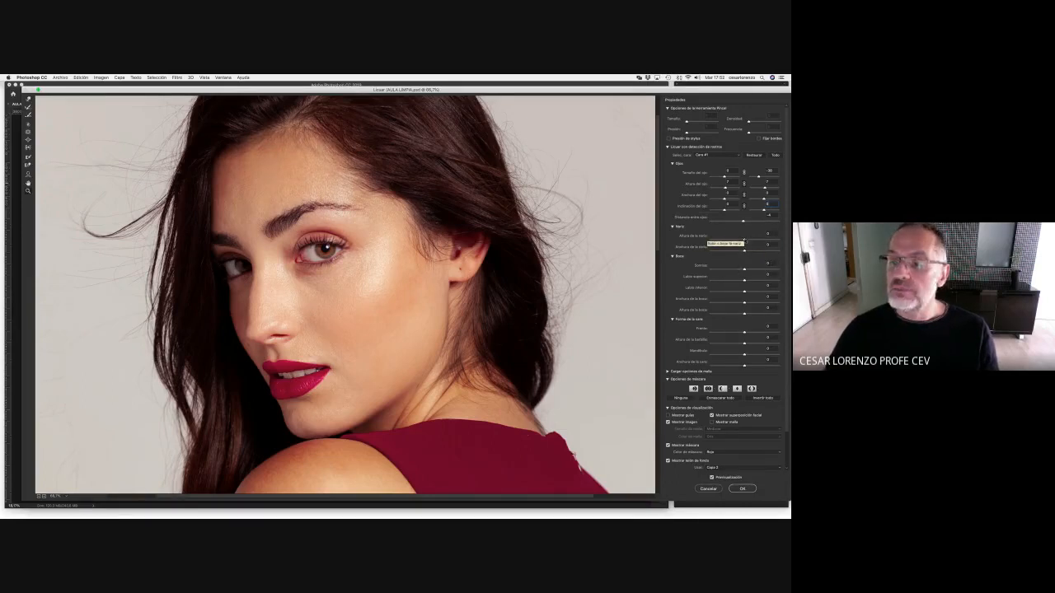
pyautogui.moveTo(744, 240); pyautogui.dragTo(746, 240)
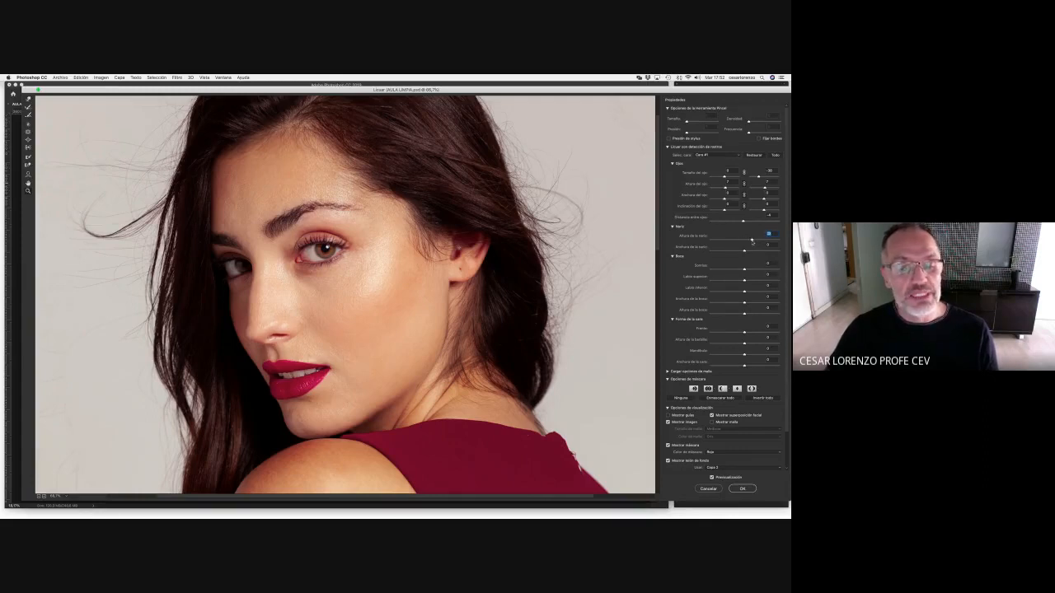
pyautogui.moveTo(750, 239); pyautogui.dragTo(743, 243)
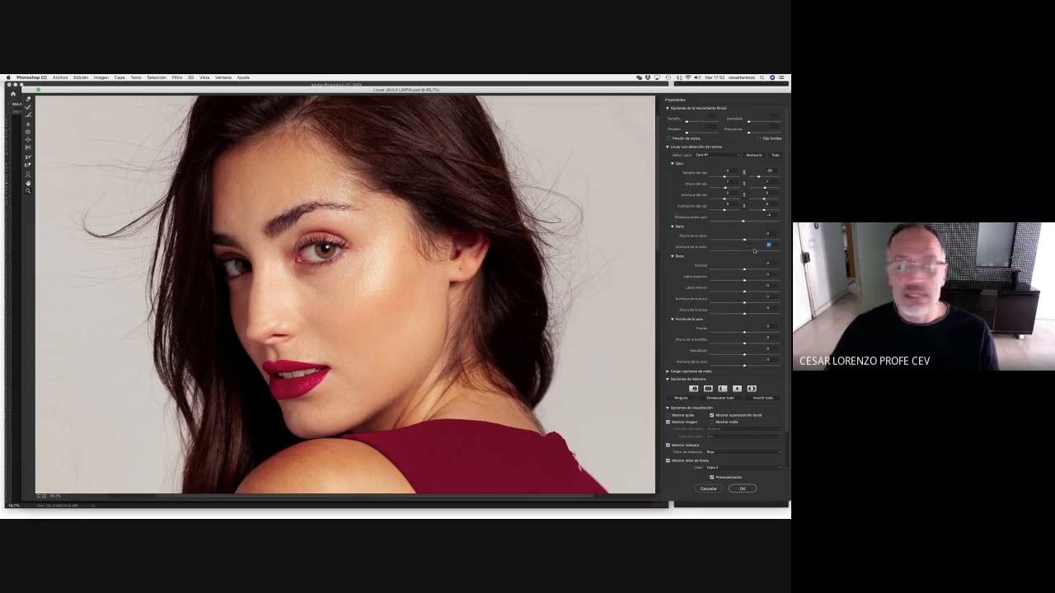
pyautogui.moveTo(749, 251); pyautogui.dragTo(741, 251)
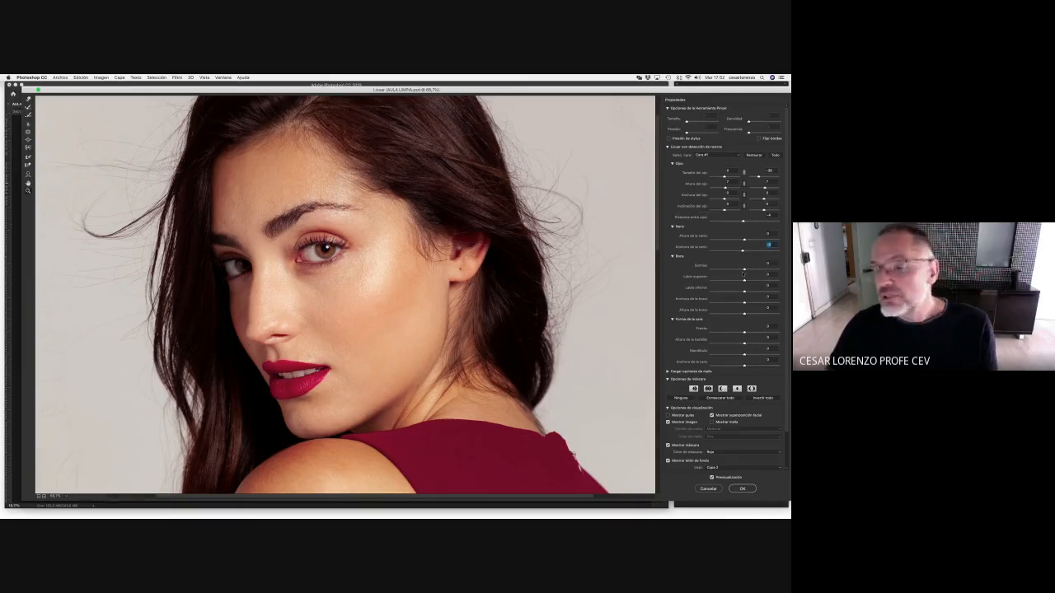
# Try a stronger smile and a thinner upper lip, then slightly reduce the smile, both lips and the mouth width
pyautogui.moveTo(744, 270); pyautogui.dragTo(748, 271)
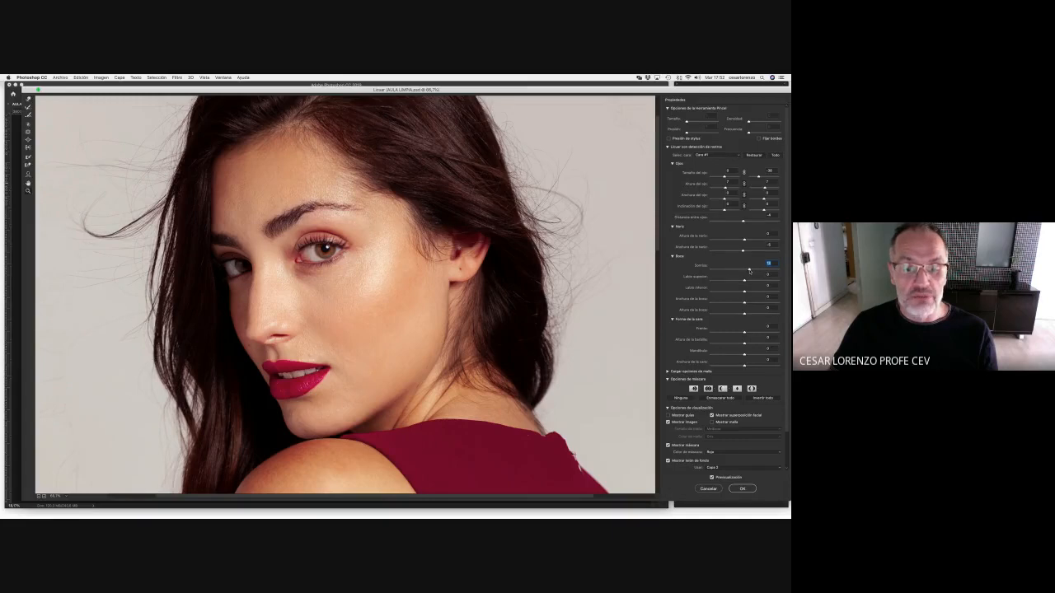
pyautogui.moveTo(748, 272)
pyautogui.mouseDown()
pyautogui.moveTo(758, 270)
pyautogui.moveTo(746, 270)
pyautogui.mouseUp()
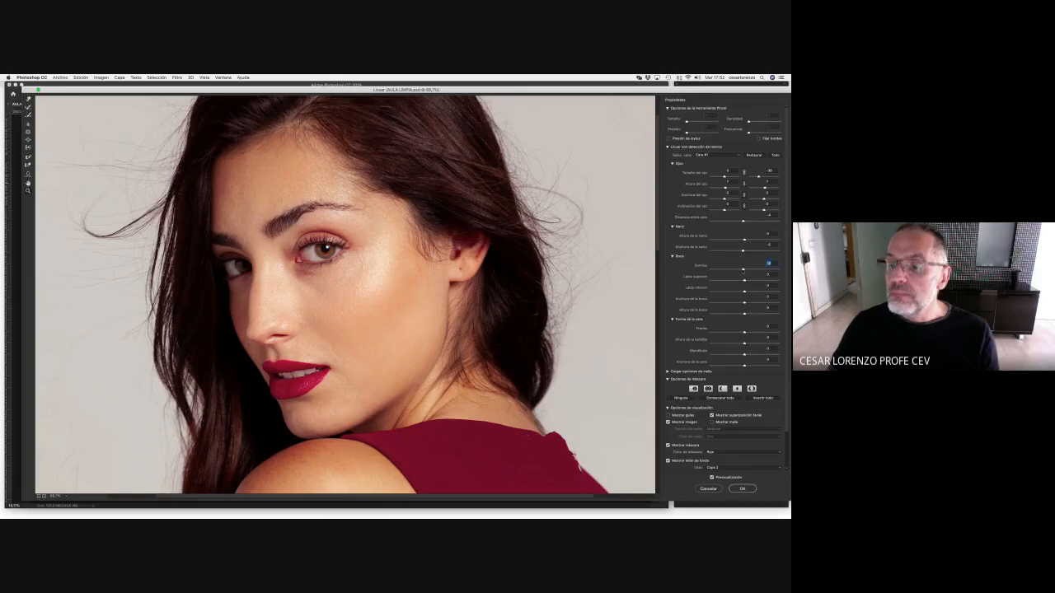
pyautogui.moveTo(742, 271); pyautogui.dragTo(739, 272)
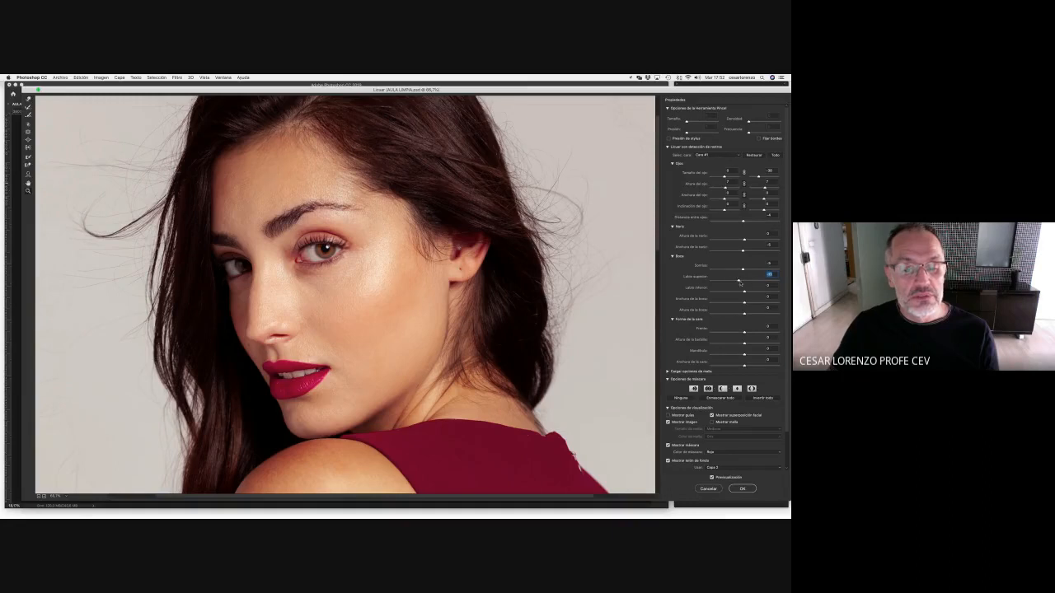
pyautogui.moveTo(738, 284); pyautogui.dragTo(742, 282)
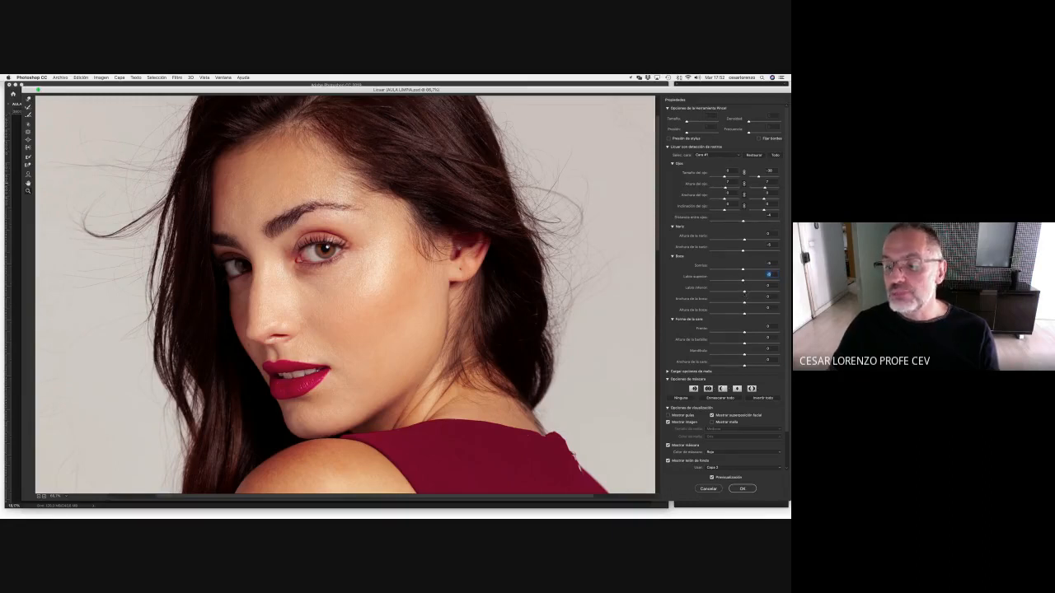
pyautogui.moveTo(744, 293); pyautogui.dragTo(743, 292)
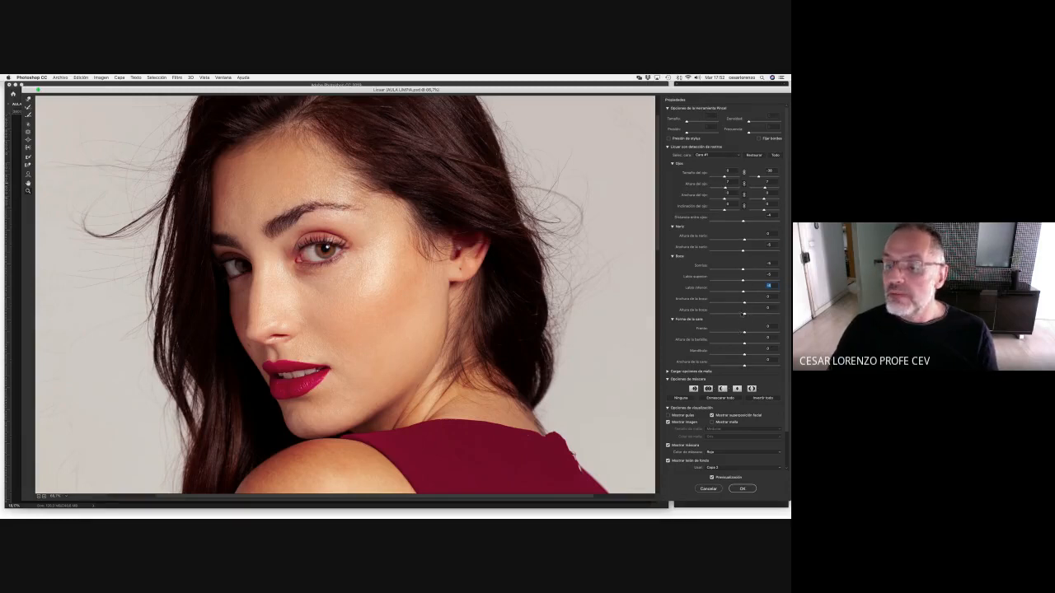
pyautogui.press('Tab')
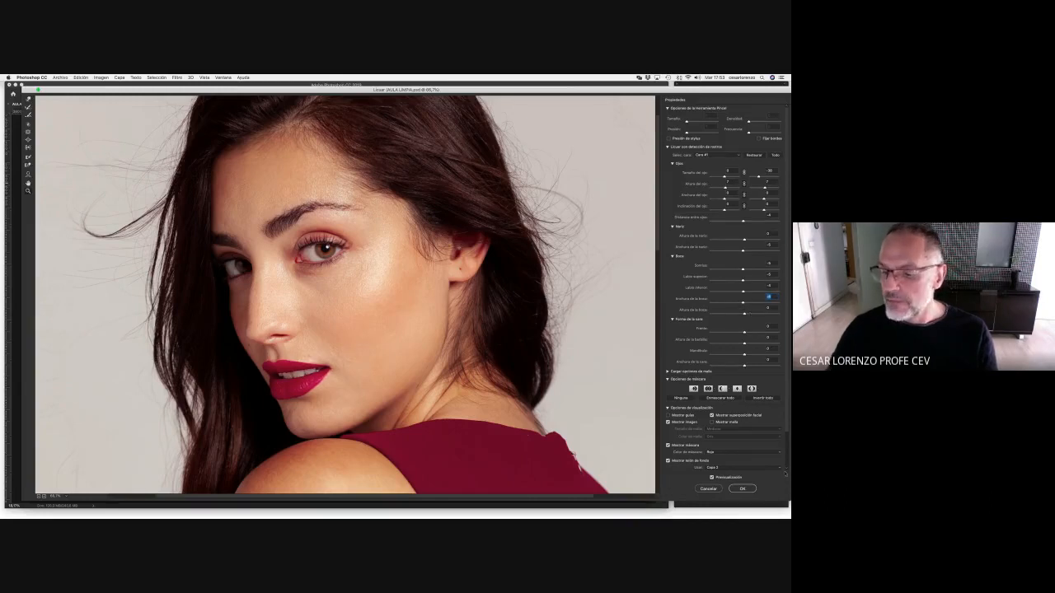
pyautogui.click(725, 467)
pyautogui.click(713, 467)
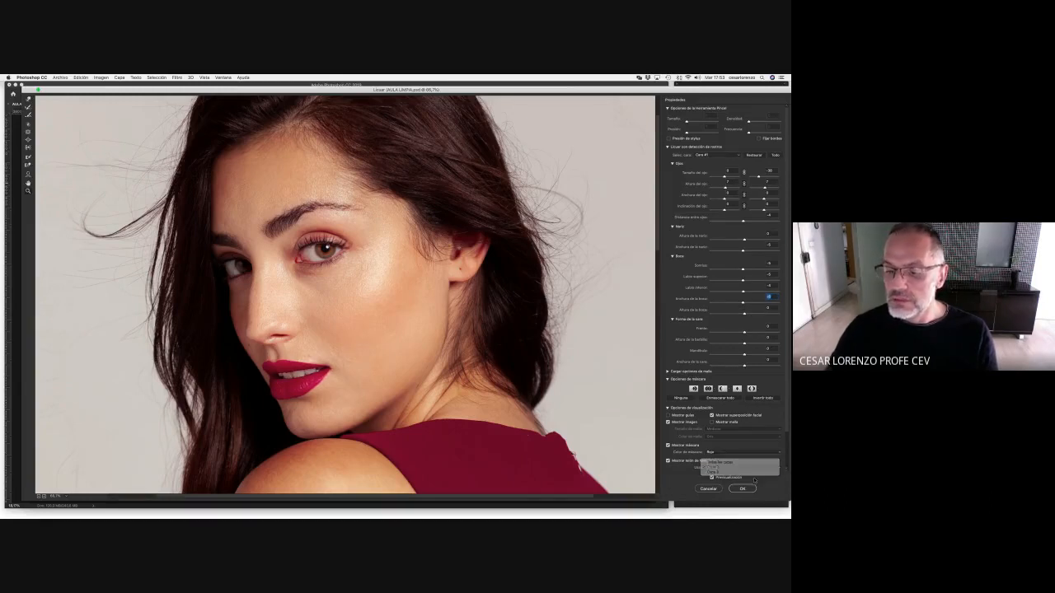
# Try a slightly lower forehead, a narrower face and a jawline of -12 in the face shape settings
pyautogui.click(742, 332)
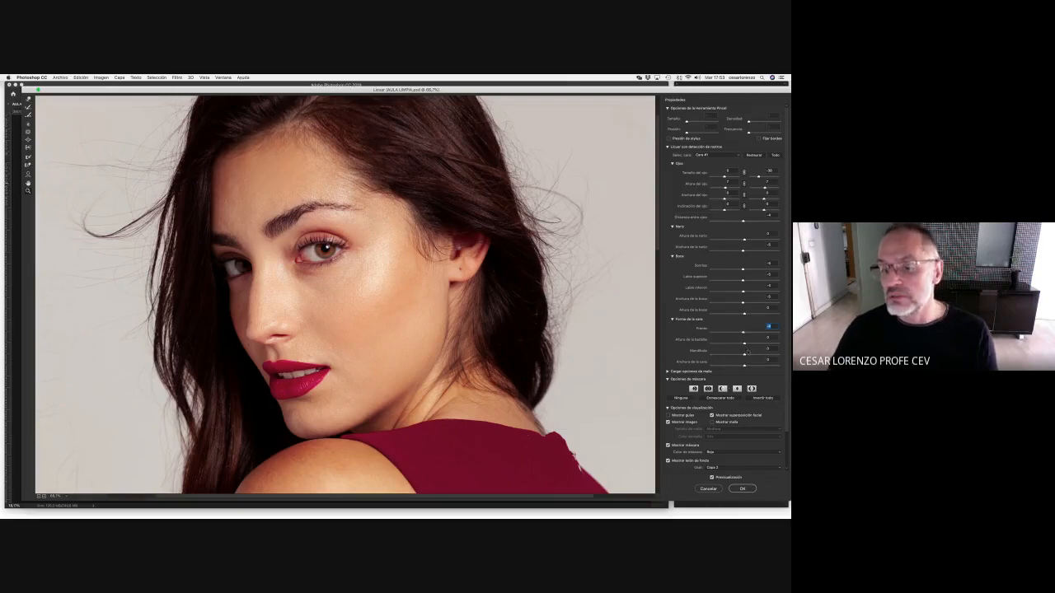
pyautogui.moveTo(744, 356); pyautogui.dragTo(744, 355)
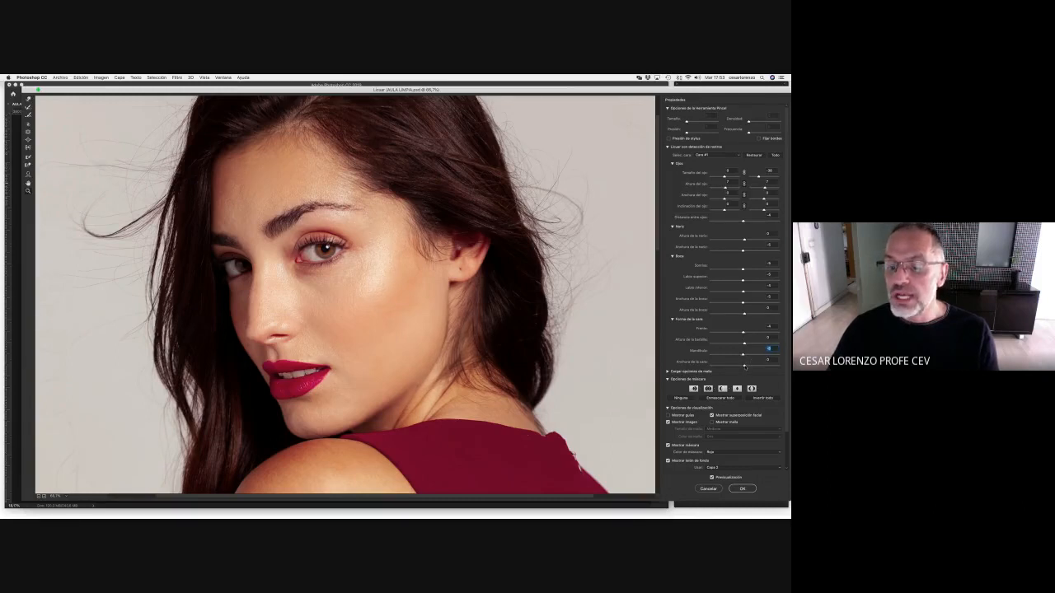
pyautogui.click(745, 367)
pyautogui.moveTo(749, 365); pyautogui.dragTo(740, 367)
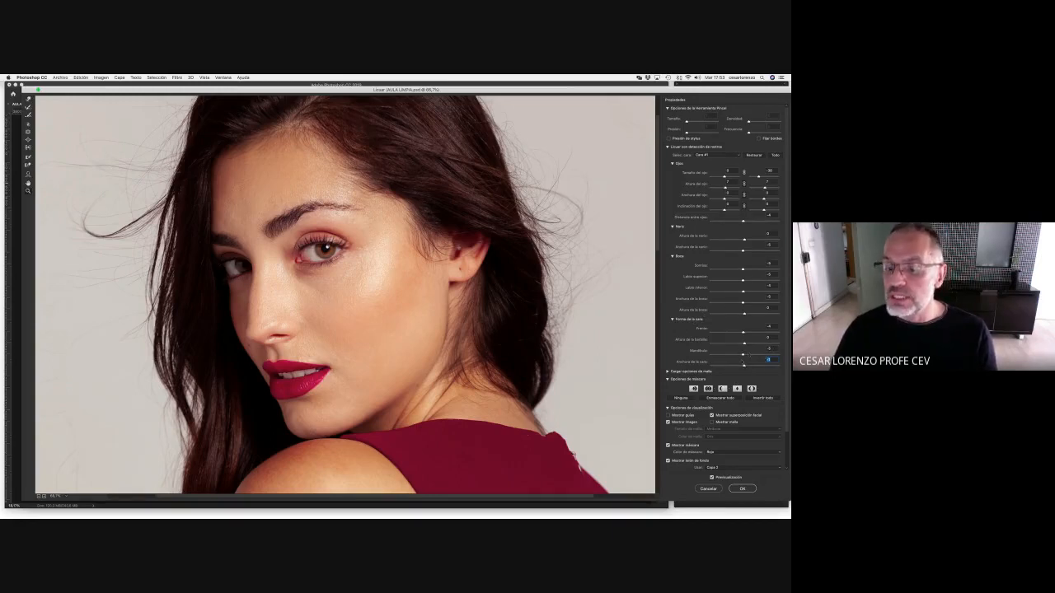
pyautogui.moveTo(743, 355); pyautogui.dragTo(740, 355)
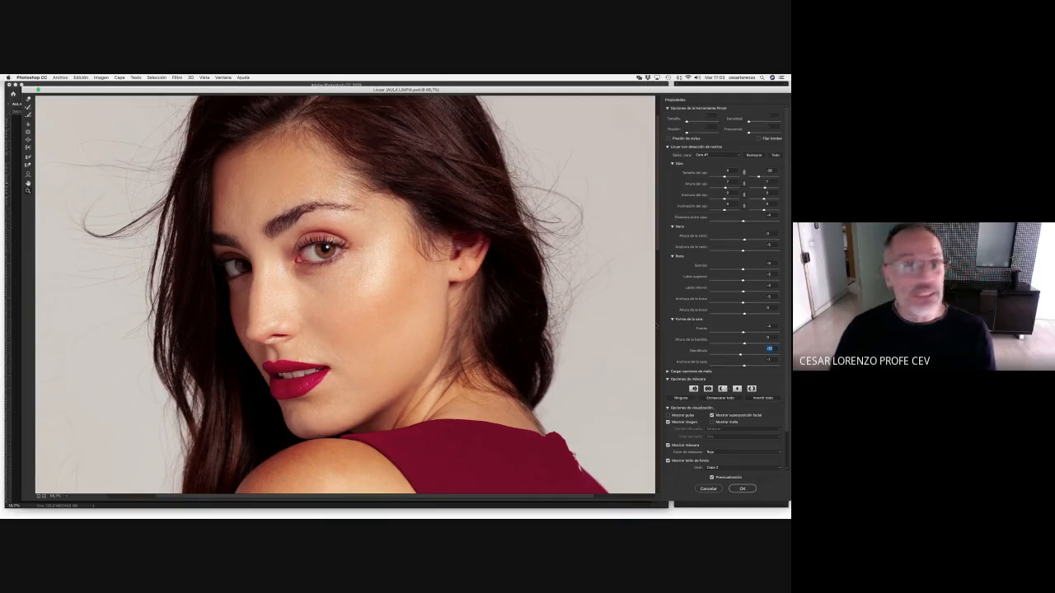
# Try the Forward Warp tool on the edge of the face near the cheek
pyautogui.click(29, 99)
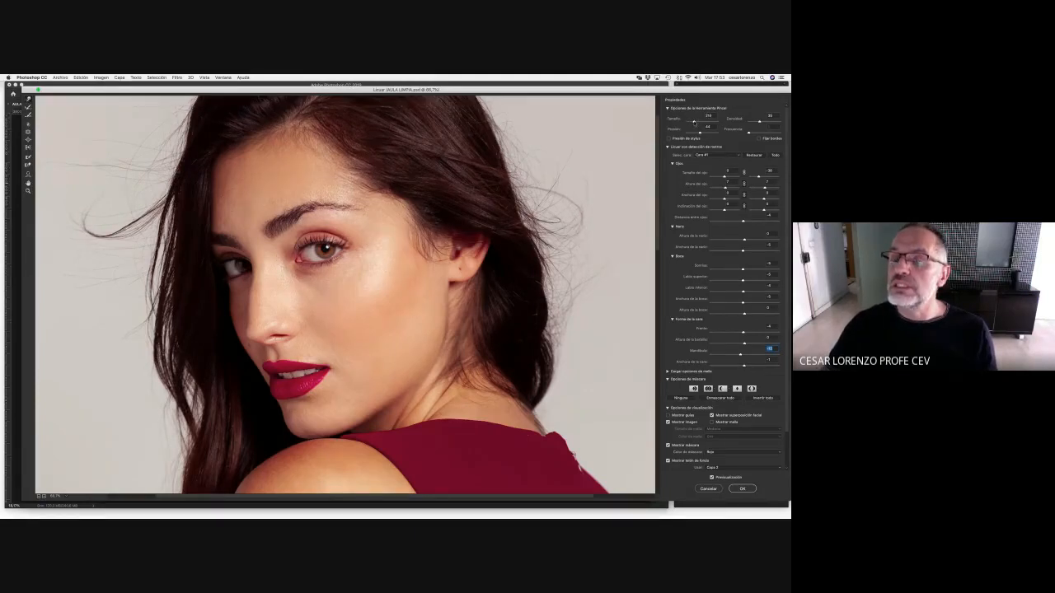
pyautogui.moveTo(694, 122); pyautogui.dragTo(697, 124)
pyautogui.click(243, 294)
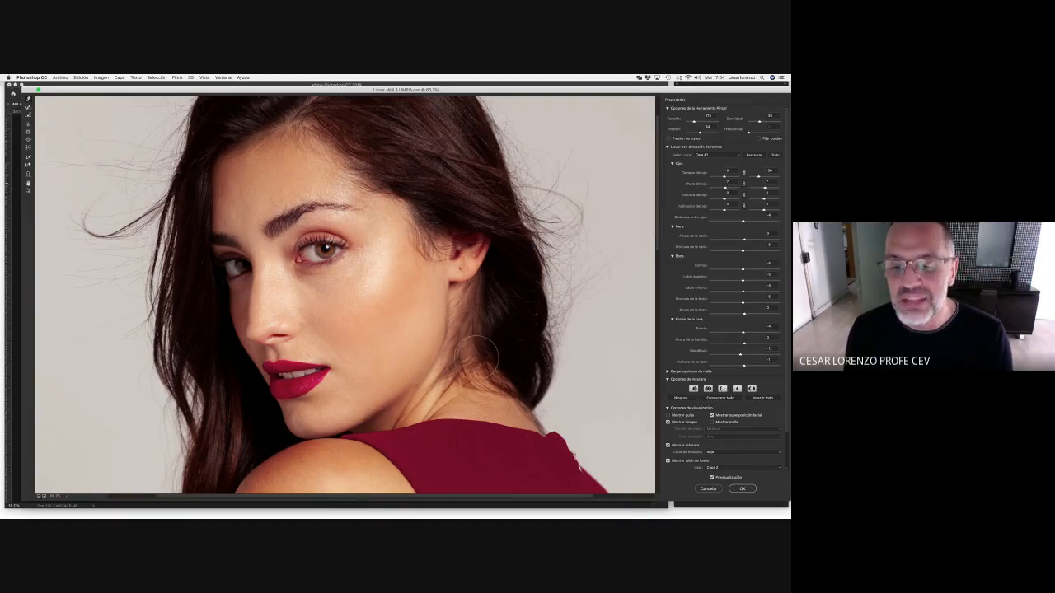
# Examine the whole figure in the Liquify preview, from the face down to the arms and the waist of the dress
pyautogui.press('super+minus')
pyautogui.press('super+minus')
pyautogui.press('super+minus')
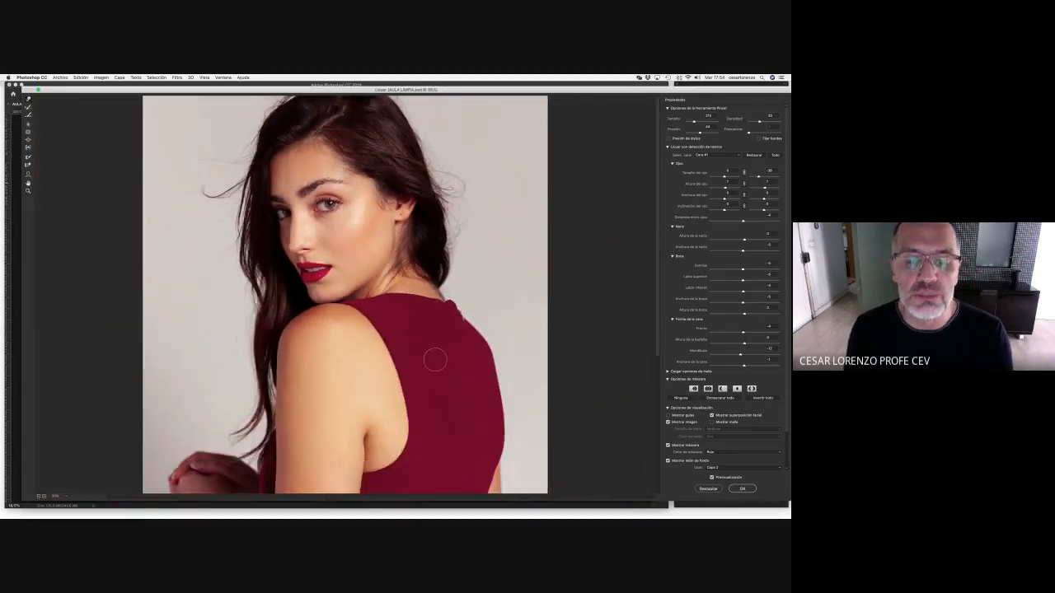
pyautogui.scroll(-5, 422, 357)
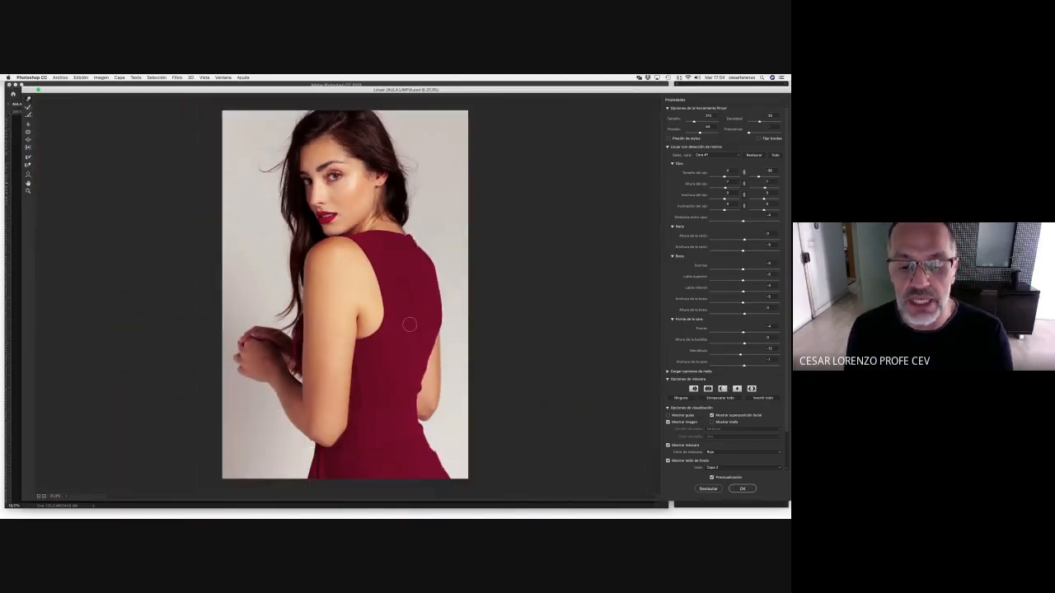
pyautogui.scroll(1, 423, 368)
pyautogui.scroll(2, 445, 454)
pyautogui.scroll(-1, 463, 468)
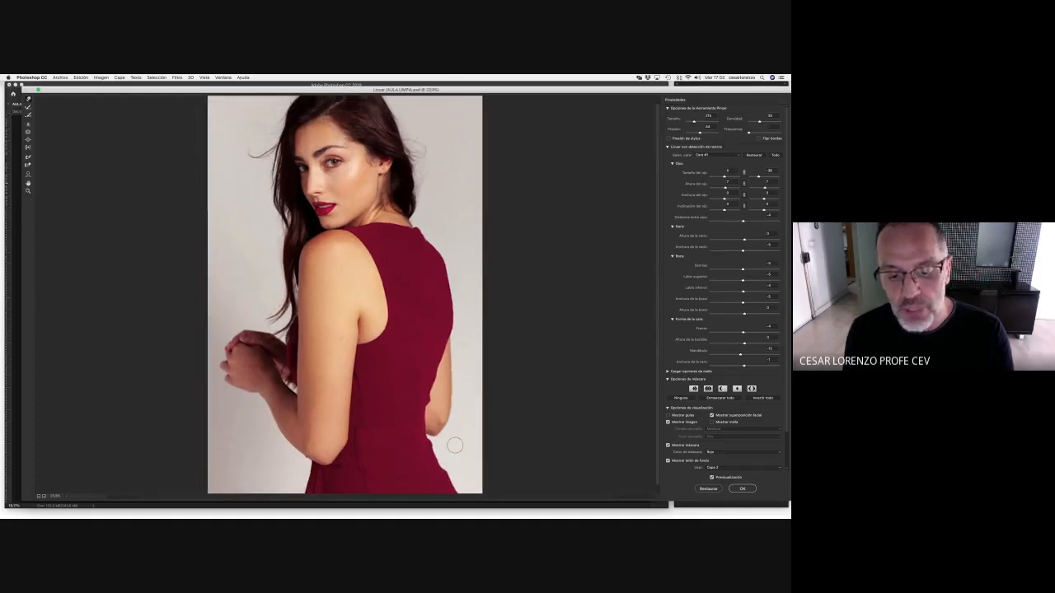
pyautogui.scroll(2, 454, 466)
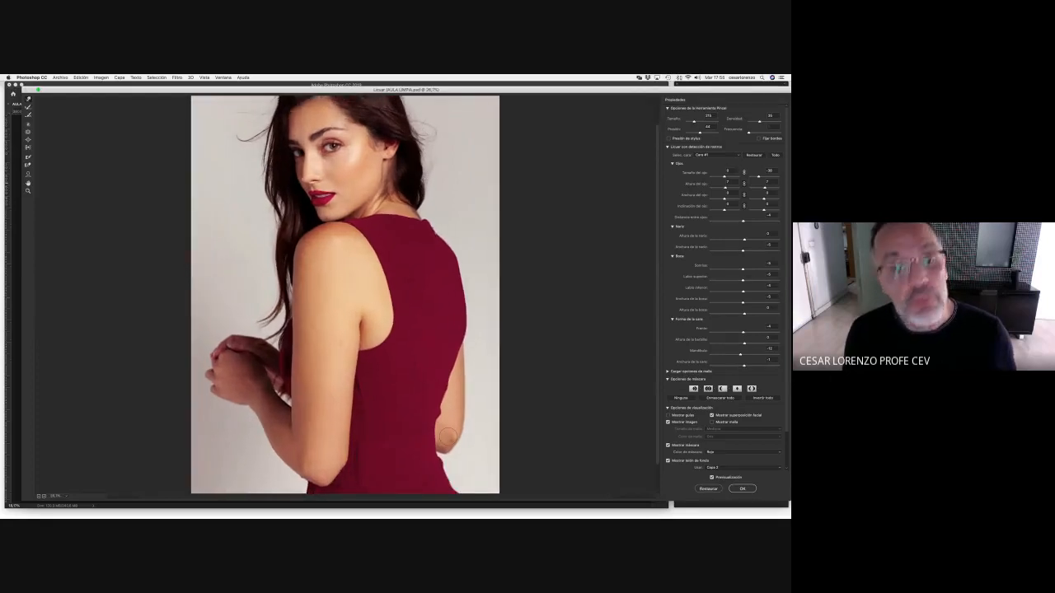
pyautogui.scroll(-1, 422, 428)
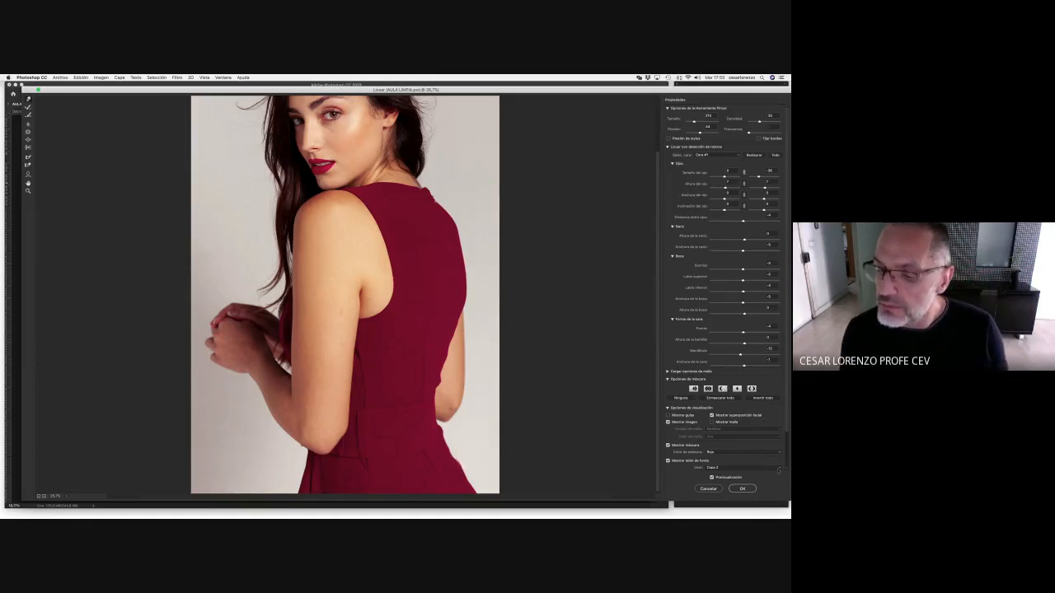
# Set the Liquify backdrop back to all layers and cancel the filter
pyautogui.click(779, 469)
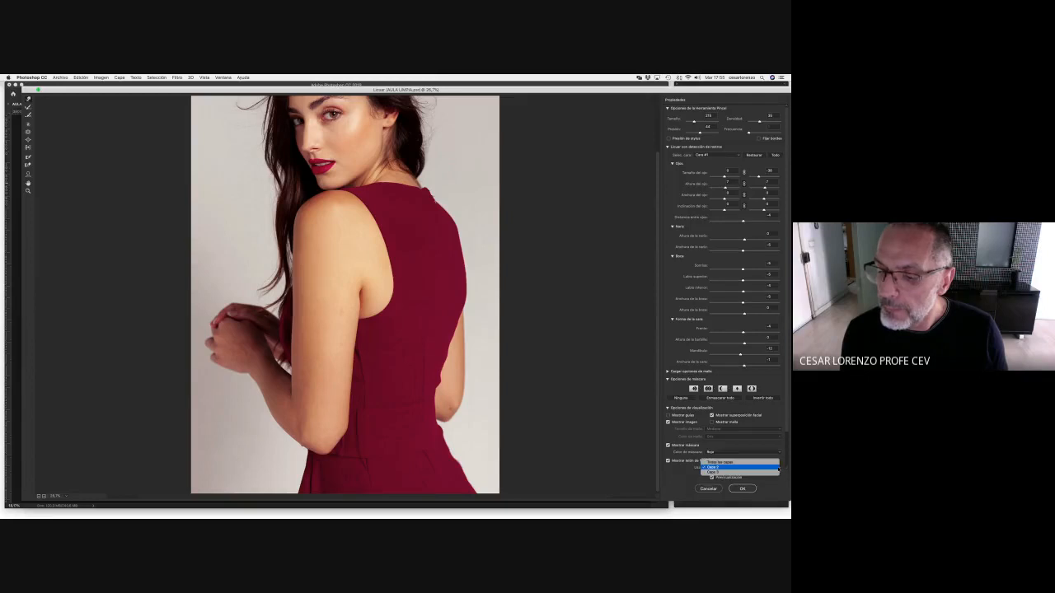
pyautogui.click(721, 462)
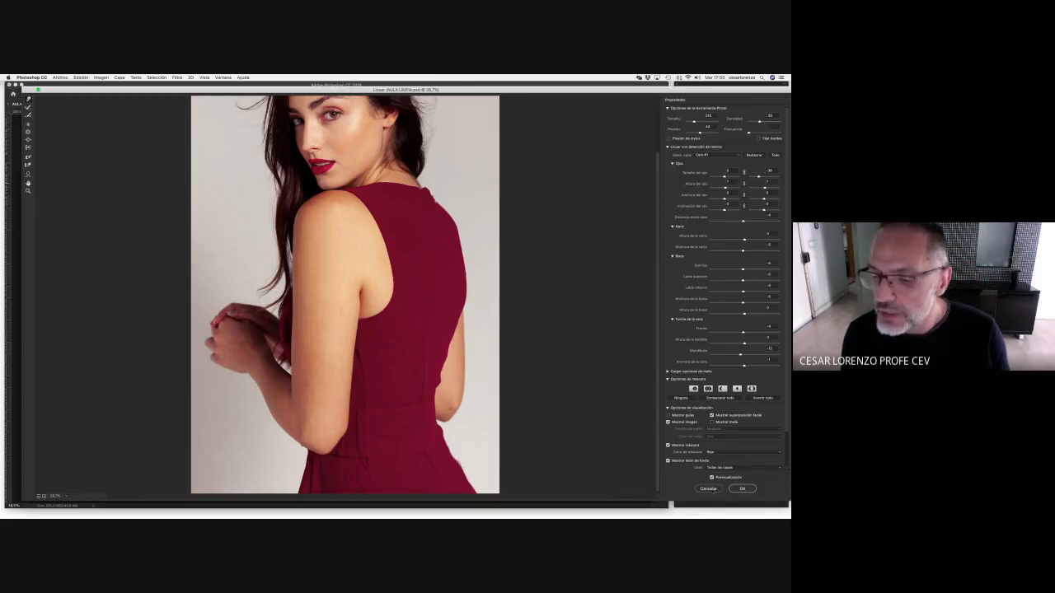
pyautogui.click(709, 489)
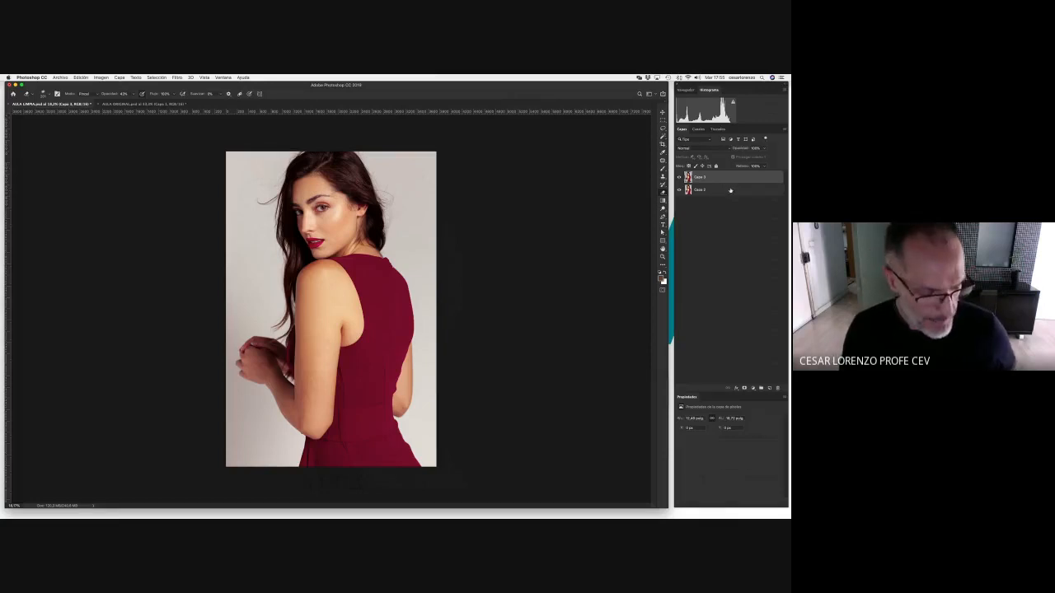
# Duplicate the Capa 3 layer and apply the Liquify filter to the copy after adjusting the Forward Warp brush size
pyautogui.press('super+j')
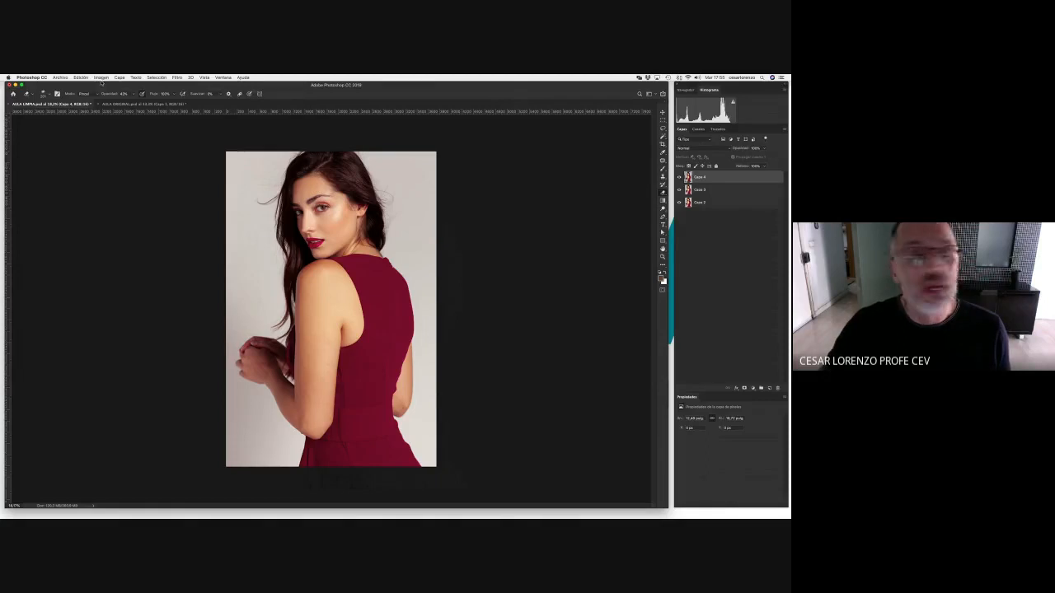
pyautogui.click(179, 77)
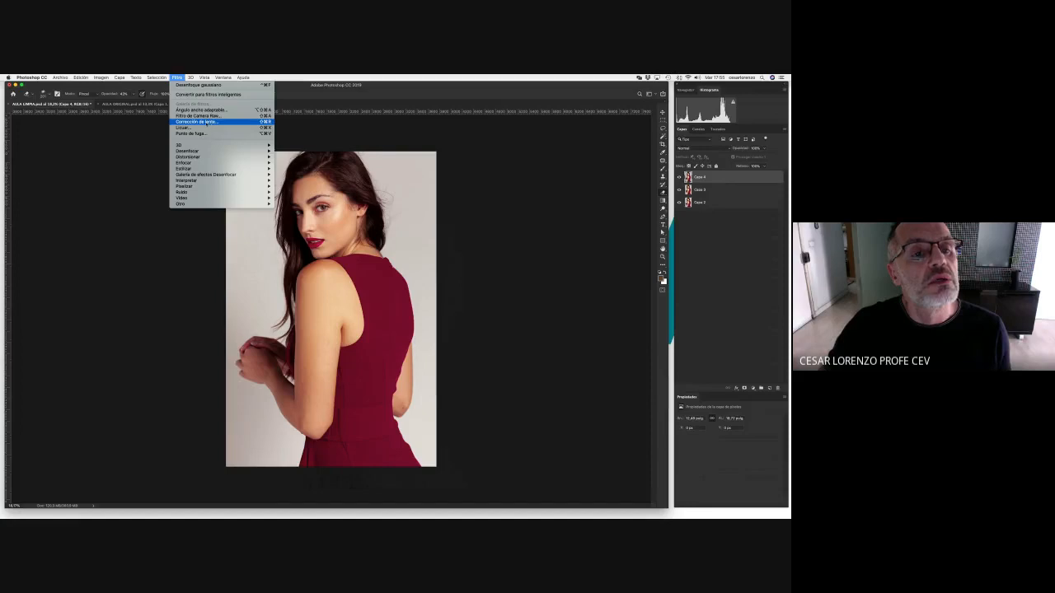
pyautogui.click(198, 130)
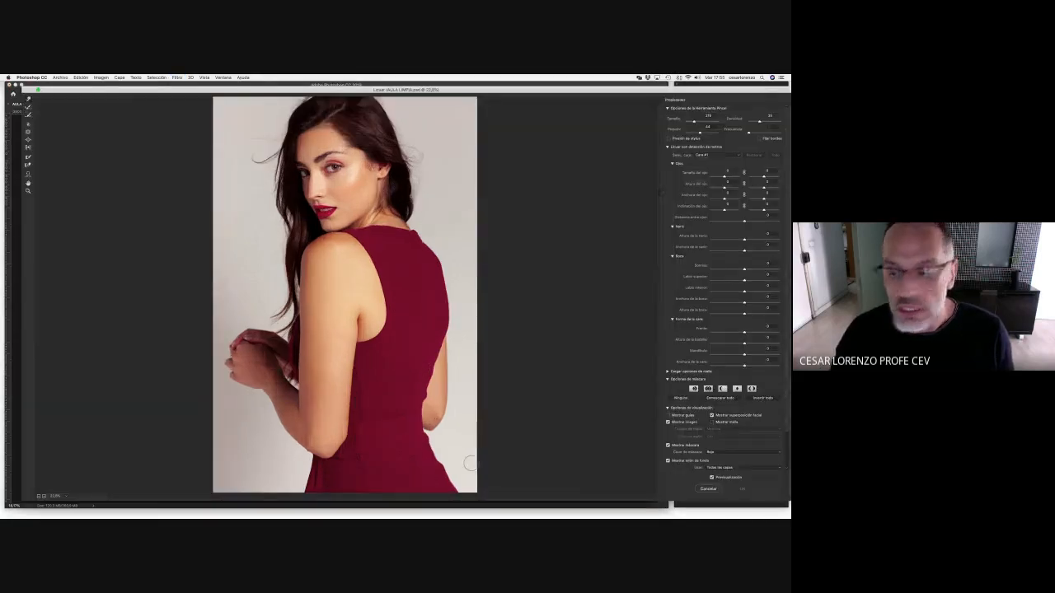
pyautogui.moveTo(693, 122); pyautogui.dragTo(697, 123)
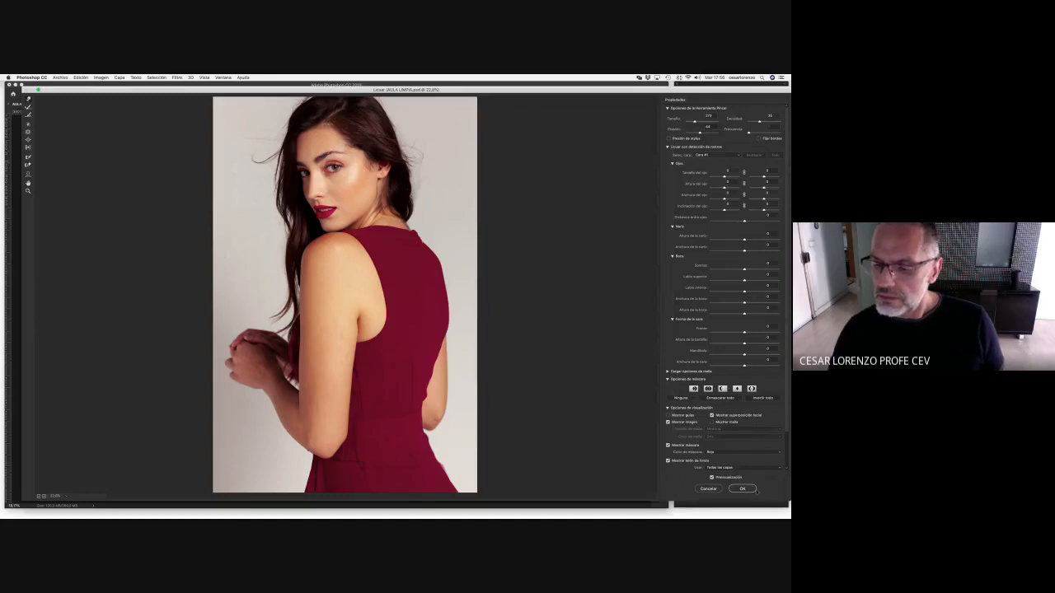
pyautogui.click(741, 488)
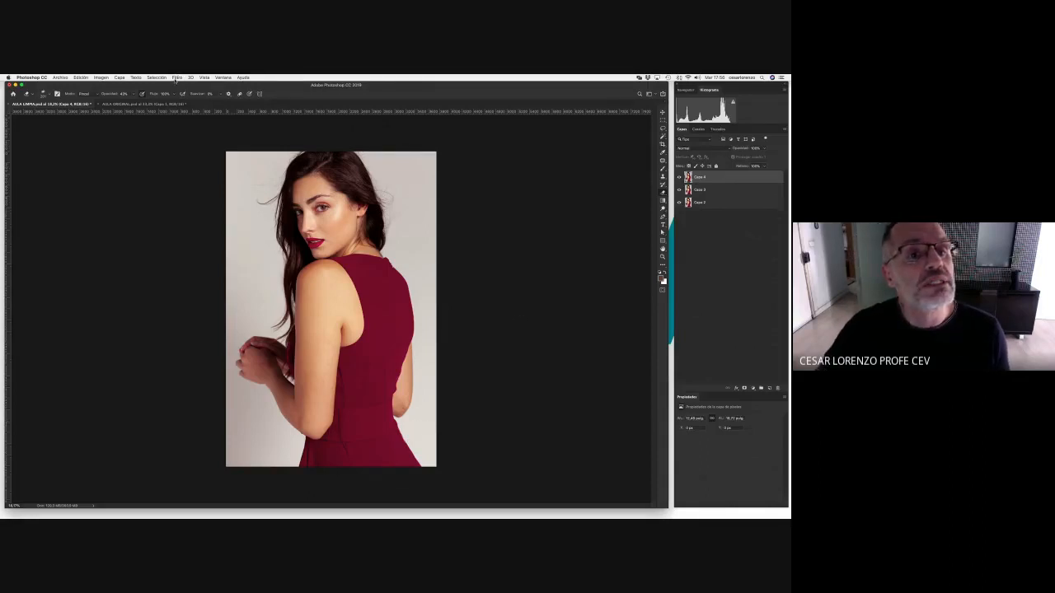
# Open the Liquify filter on the top layer, enlarge its brush, and accept the filter without warping anything
pyautogui.click(176, 76)
pyautogui.click(197, 128)
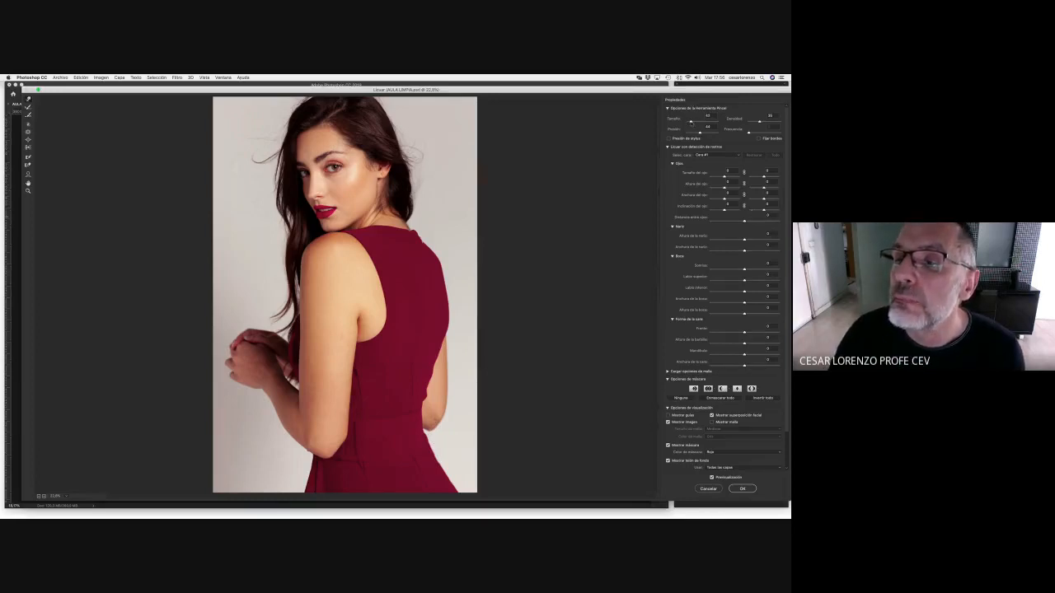
pyautogui.moveTo(690, 122); pyautogui.dragTo(693, 122)
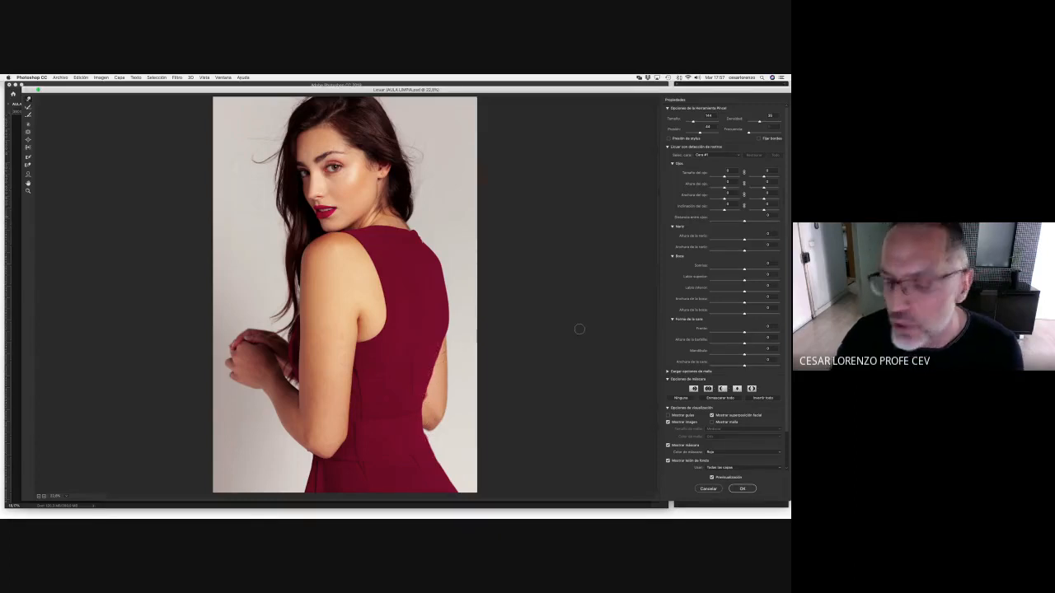
pyautogui.click(742, 488)
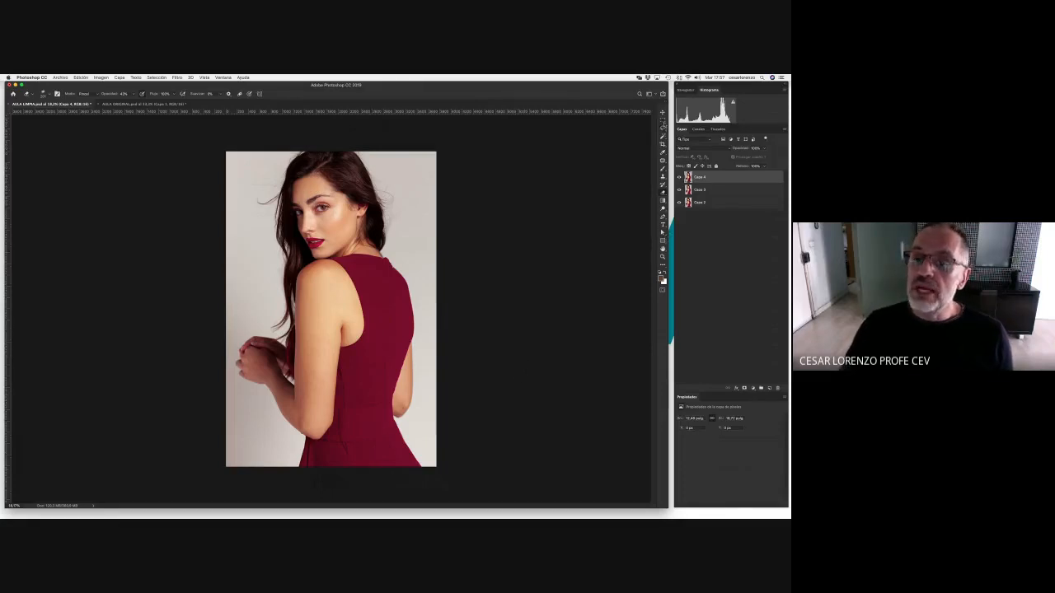
# Select a rectangle around the woman's back, waist and the image's lower-right area, and copy it to a new layer
pyautogui.click(662, 119)
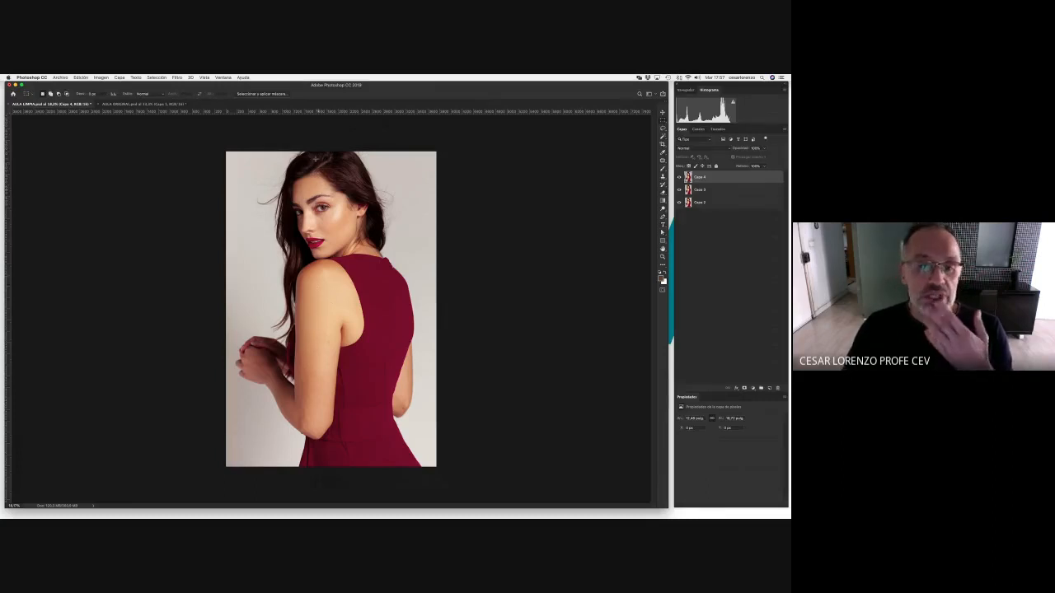
pyautogui.moveTo(337, 272); pyautogui.dragTo(499, 478)
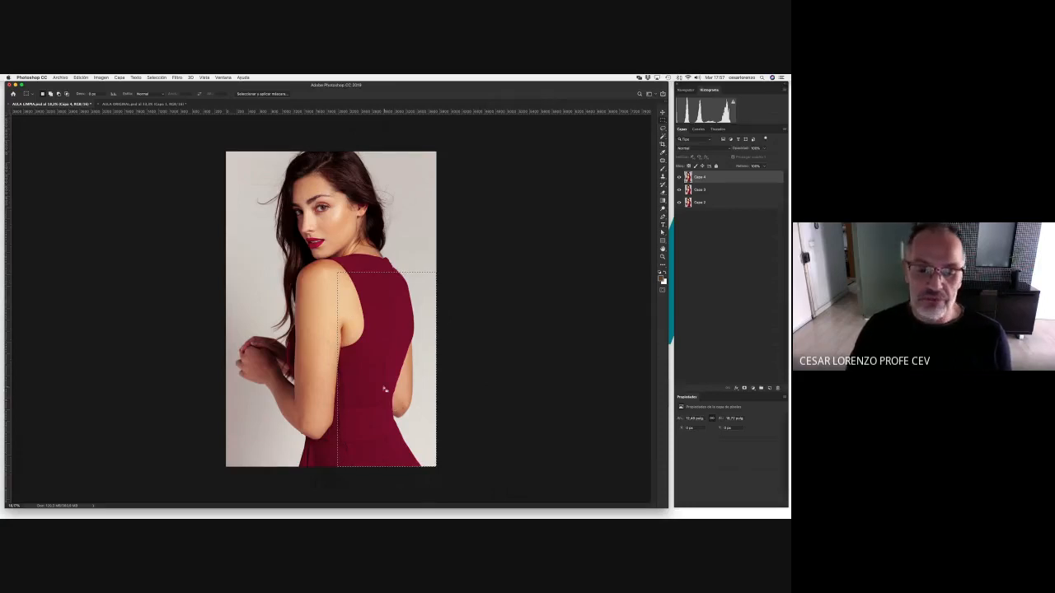
pyautogui.rightClick(390, 379)
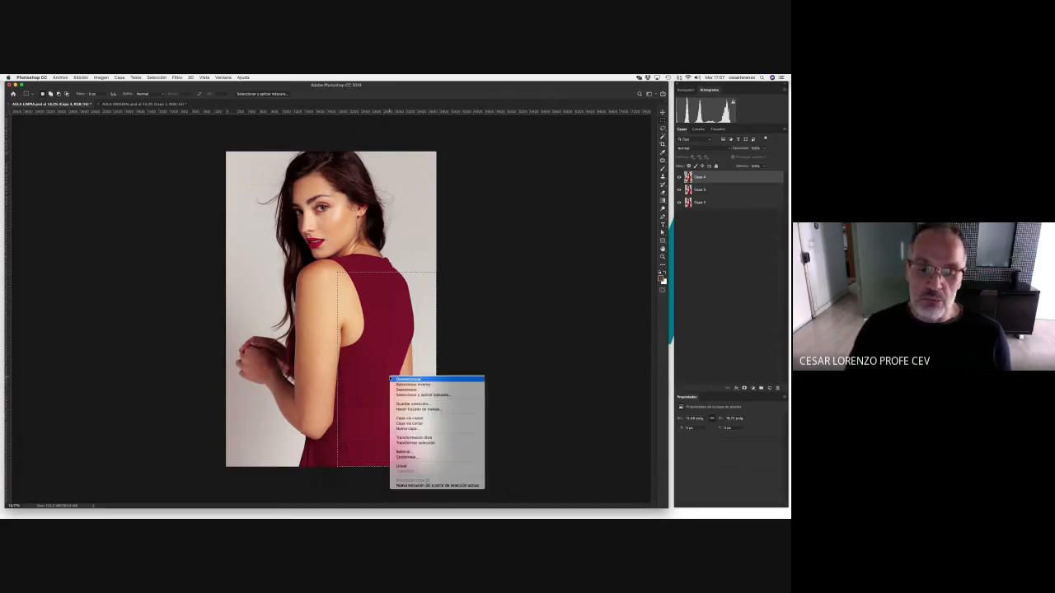
pyautogui.click(429, 419)
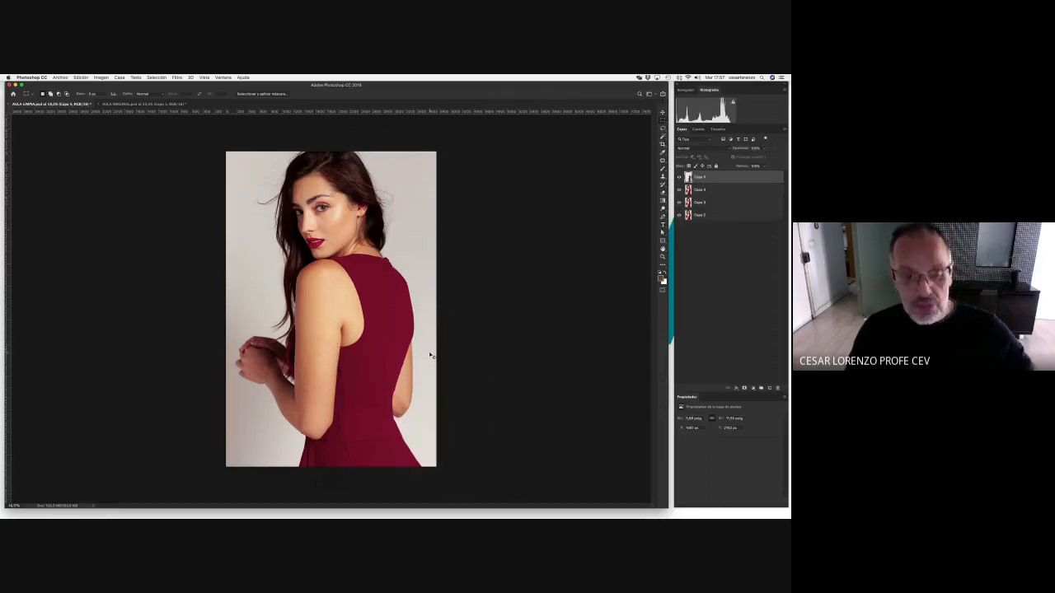
# Warp the copied layer to pull the right side of the waist slightly inward, and apply the transformation
pyautogui.press('super+t')
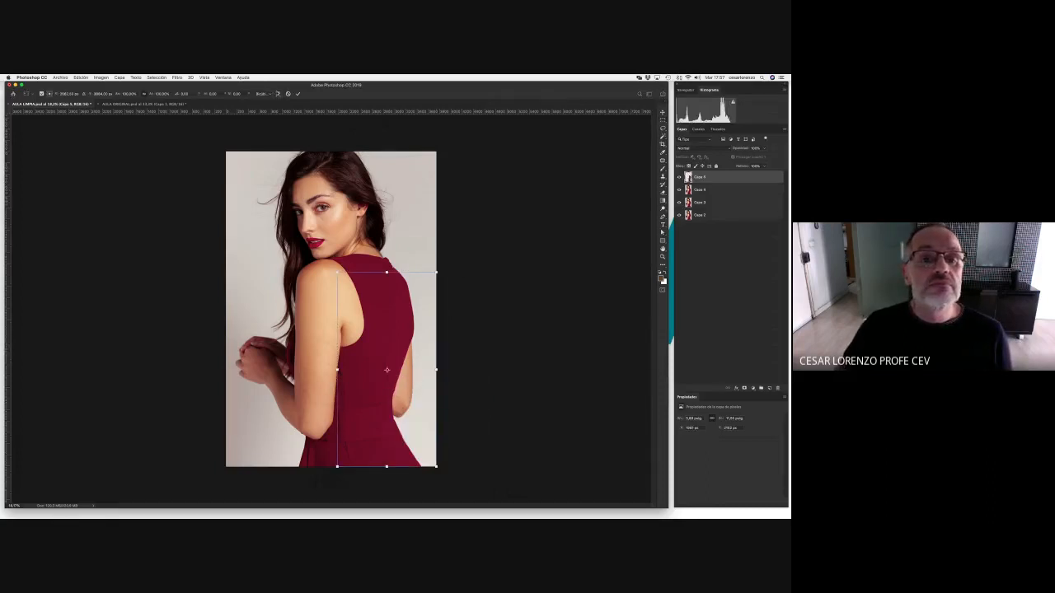
pyautogui.click(279, 94)
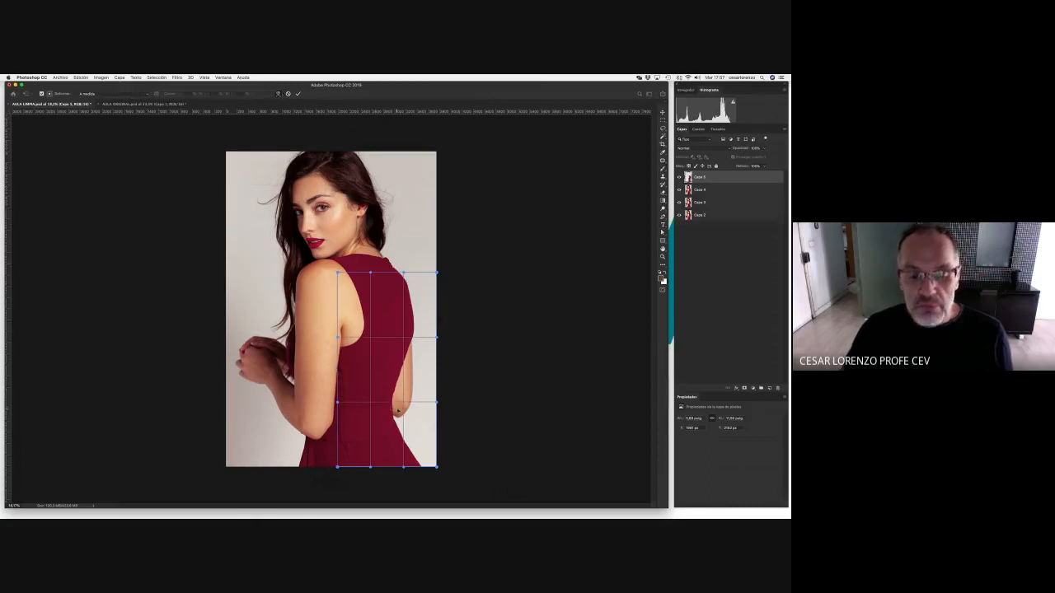
pyautogui.moveTo(395, 403); pyautogui.dragTo(387, 405)
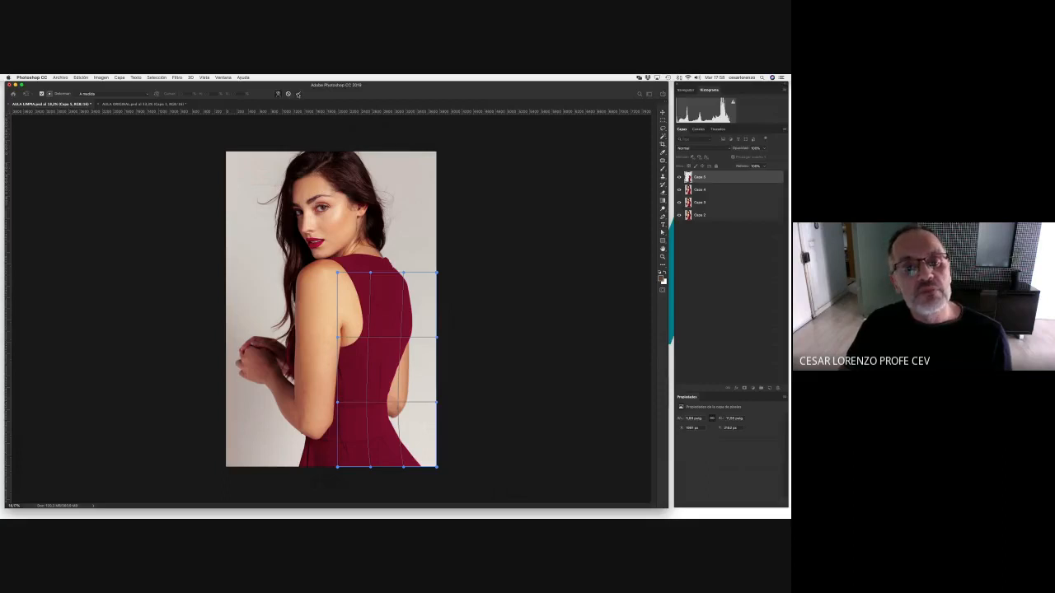
pyautogui.click(297, 93)
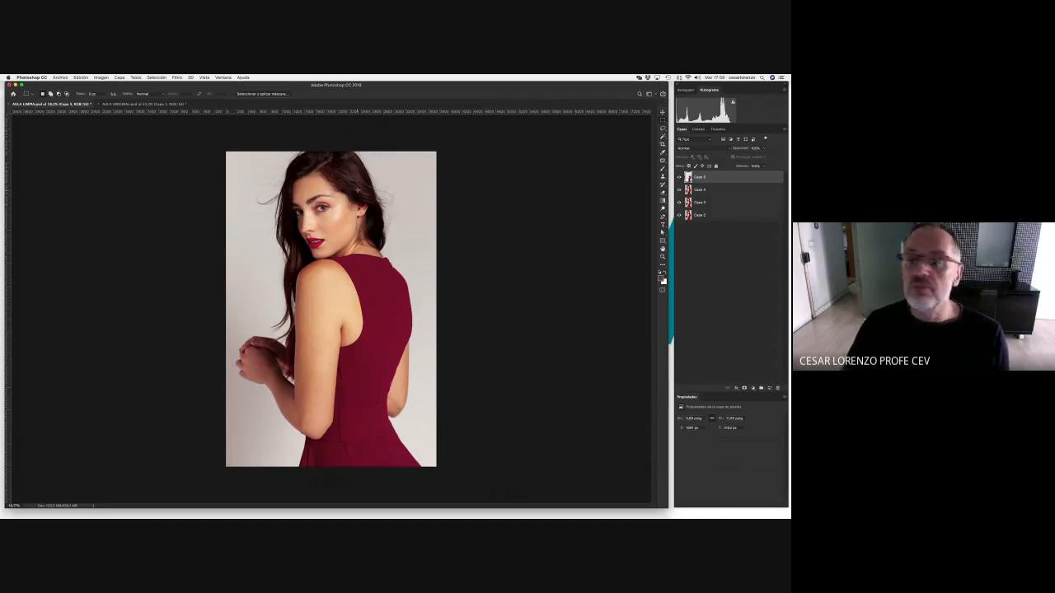
# Merge the warped copy with the two layers directly below it, leaving Capa 2 separate
pyautogui.keyDown('shift'); pyautogui.click(722, 203); pyautogui.keyUp('shift')
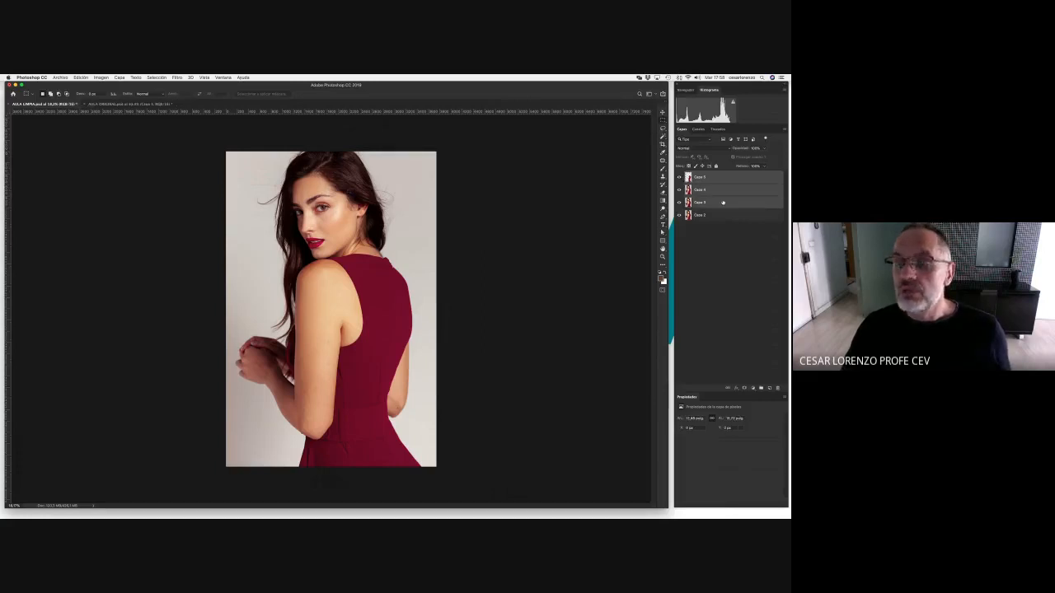
pyautogui.press('b')
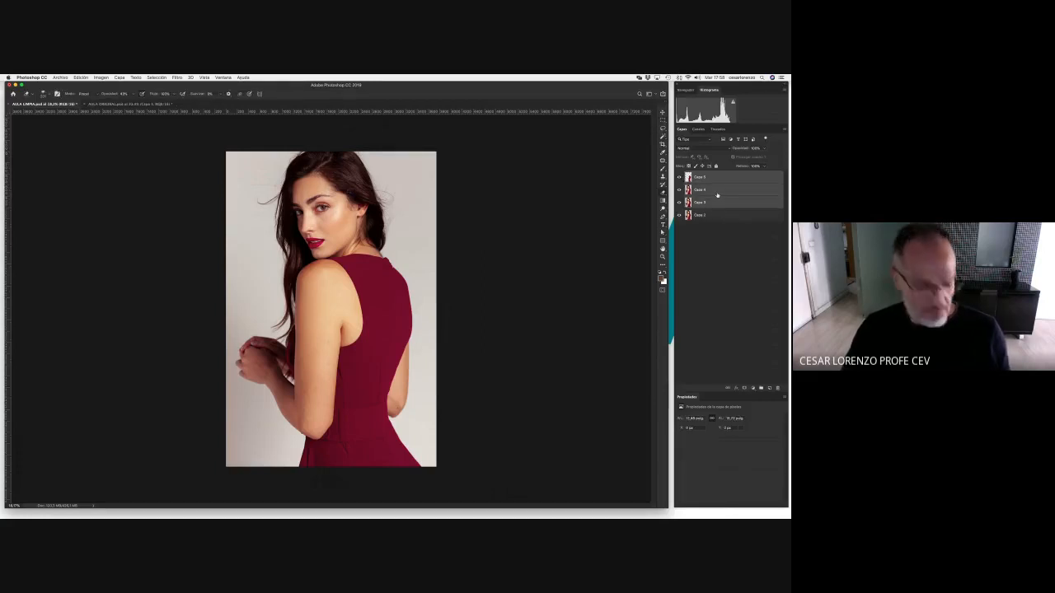
pyautogui.press('super+e')
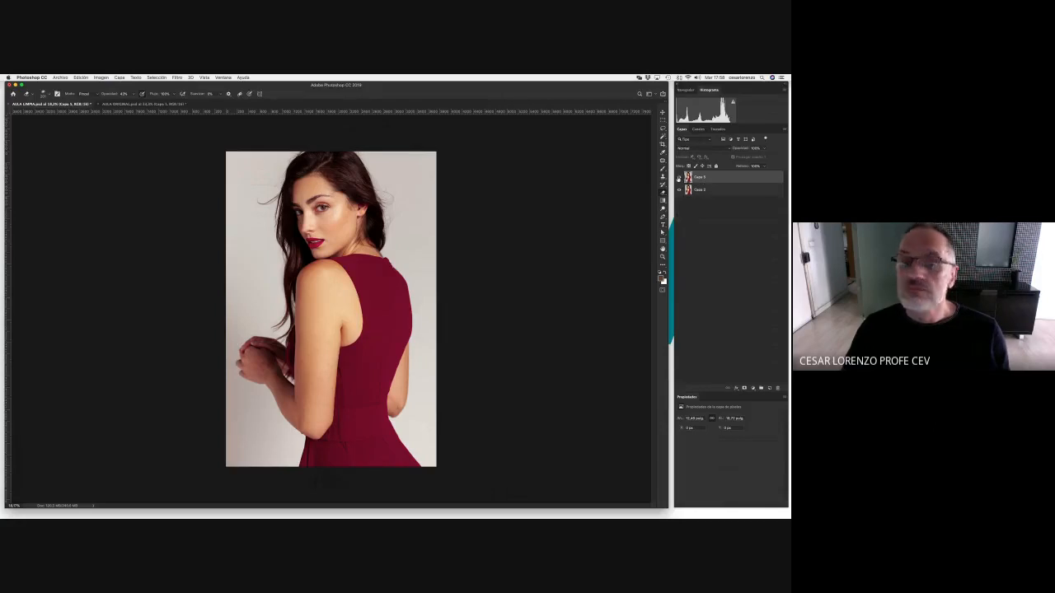
# Toggle the merged layer's visibility repeatedly to compare the waist before and after the warp
pyautogui.click(679, 178)
pyautogui.click(679, 179)
pyautogui.click(679, 178)
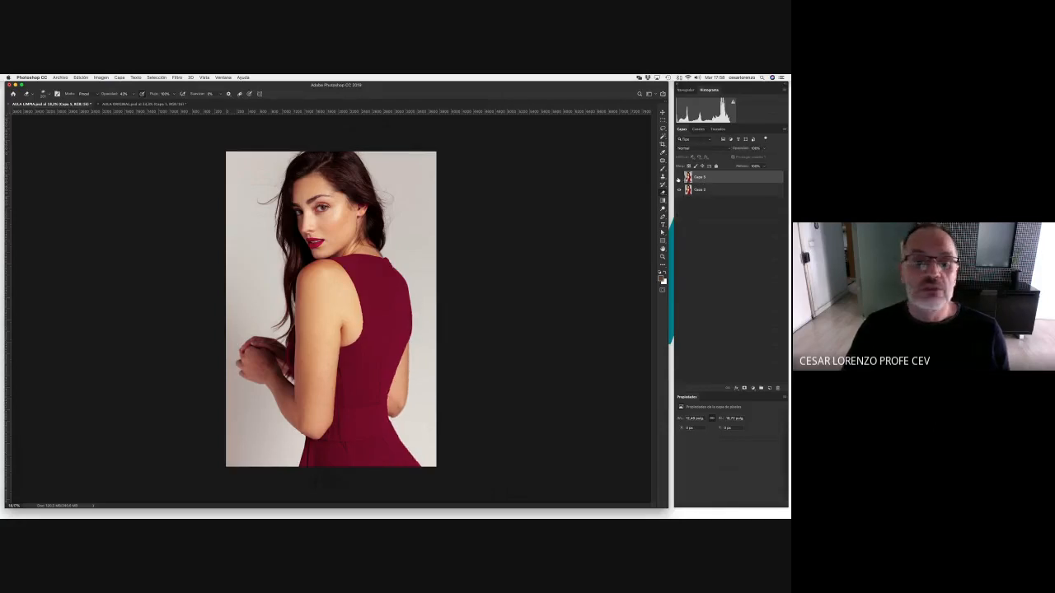
pyautogui.click(679, 178)
pyautogui.click(678, 179)
pyautogui.click(679, 178)
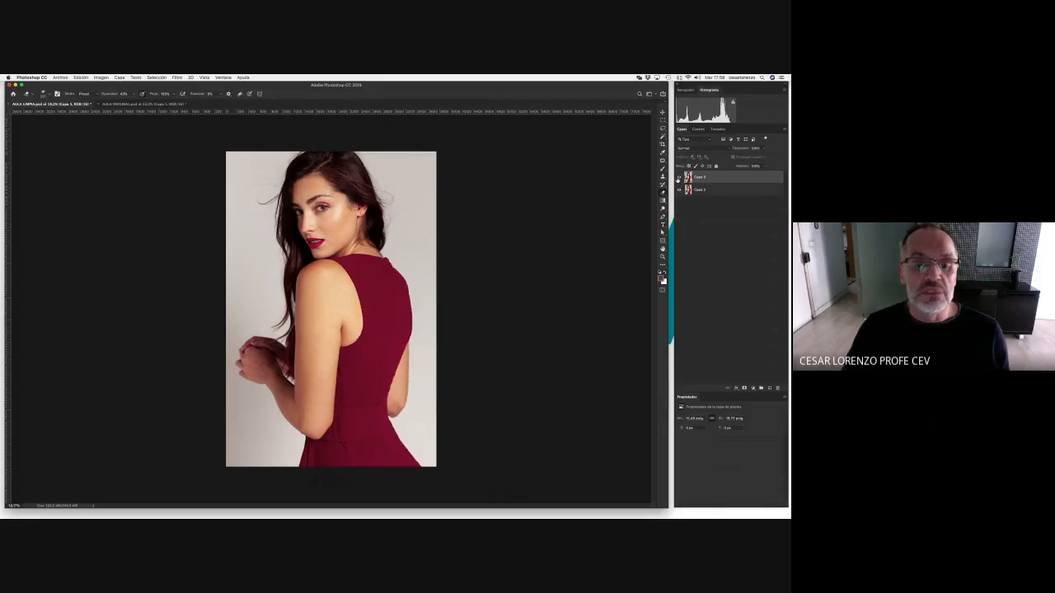
pyautogui.click(679, 178)
pyautogui.click(679, 178)
pyautogui.click(679, 178)
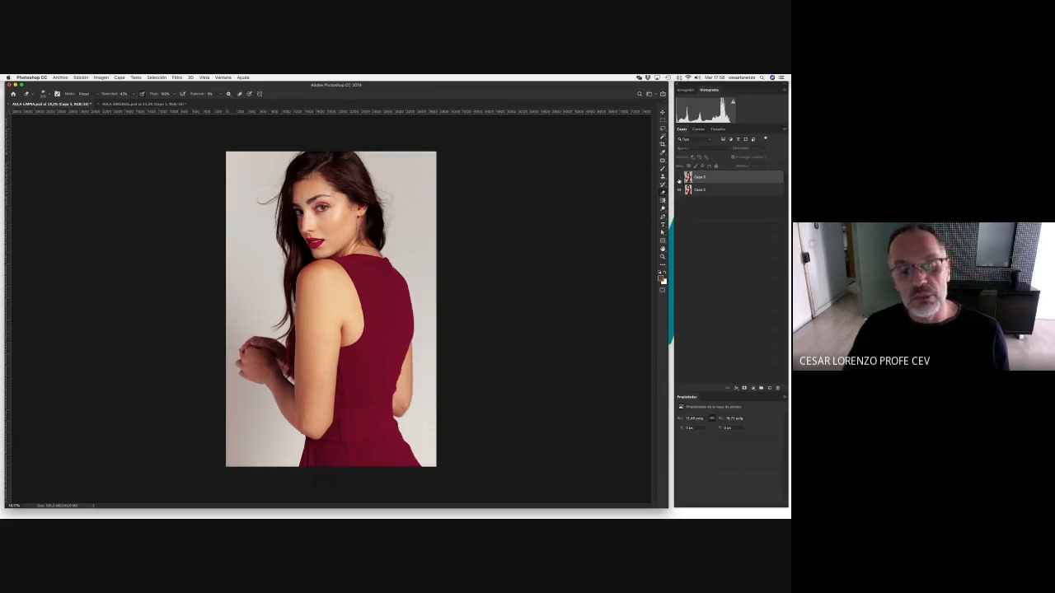
pyautogui.click(679, 178)
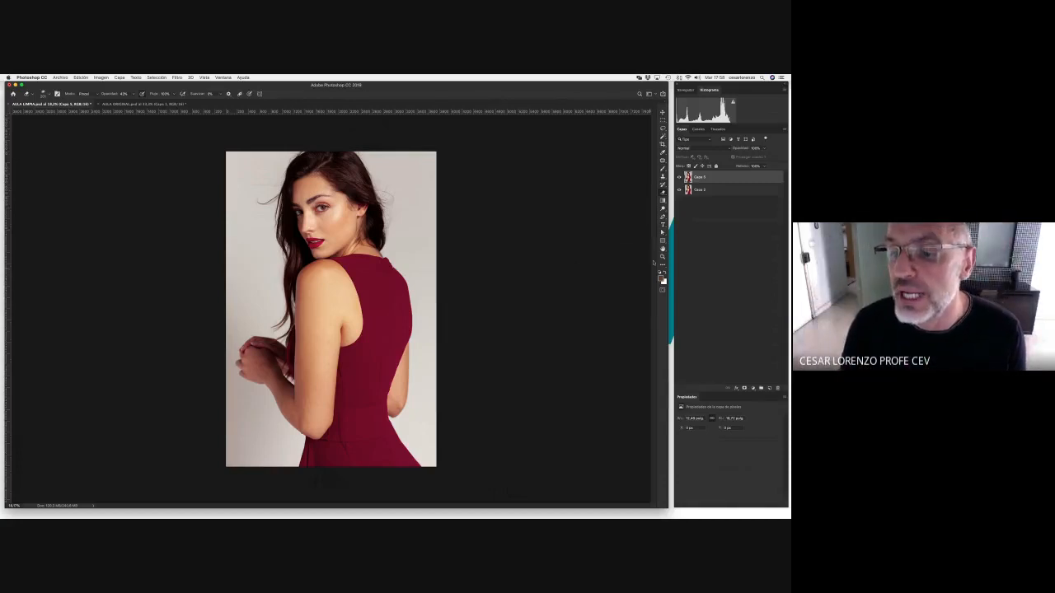
# Add a Curves adjustment layer above the merged layer and pull the curve down in the shadows to darken the portrait
pyautogui.click(662, 258)
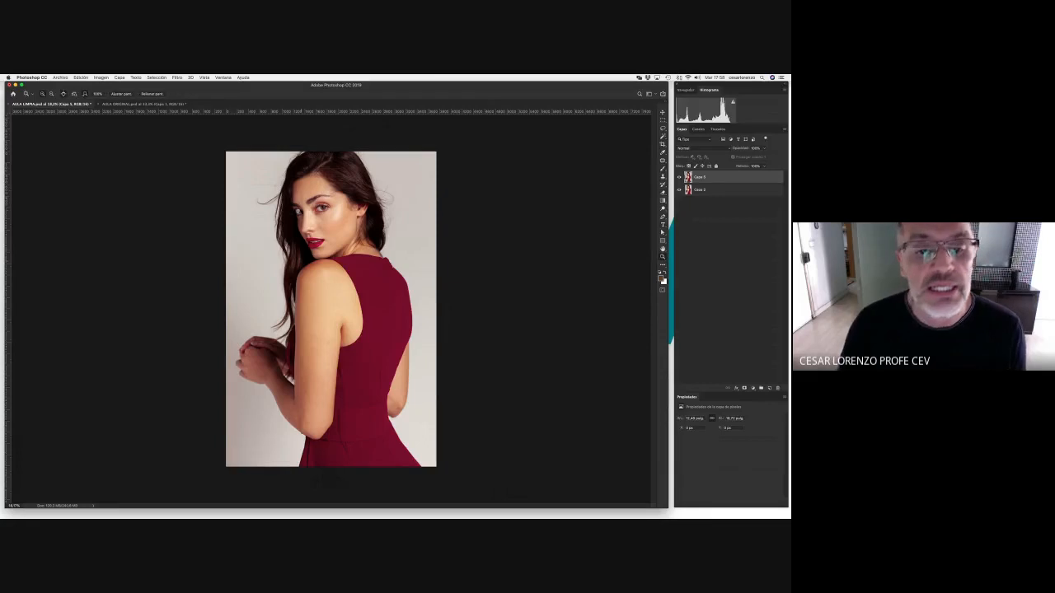
pyautogui.click(327, 214)
pyautogui.click(328, 203)
pyautogui.click(315, 187)
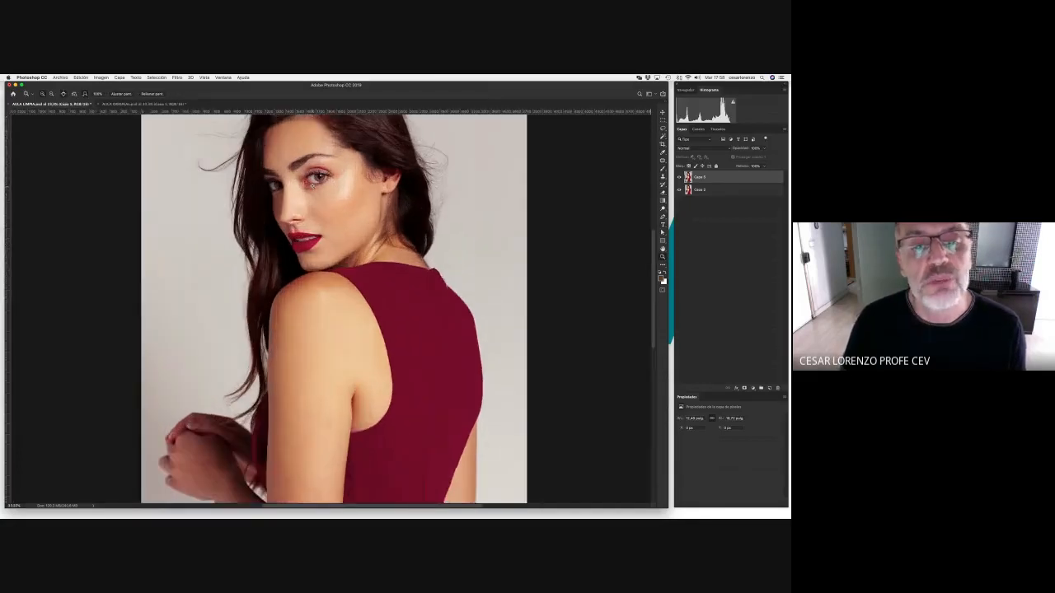
pyautogui.click(318, 194)
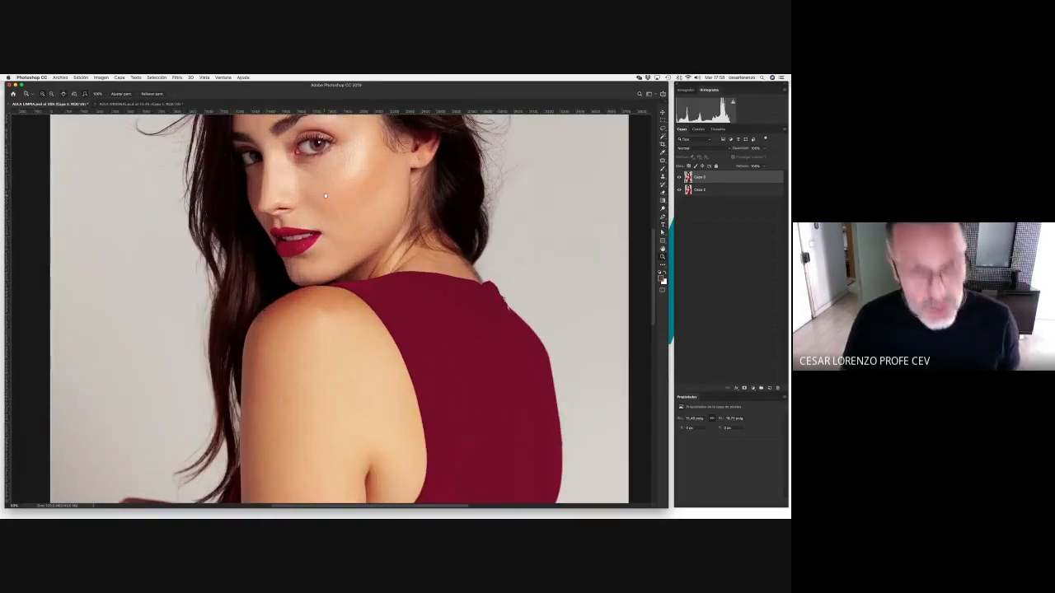
pyautogui.moveTo(310, 191); pyautogui.dragTo(308, 256)
pyautogui.press('m')
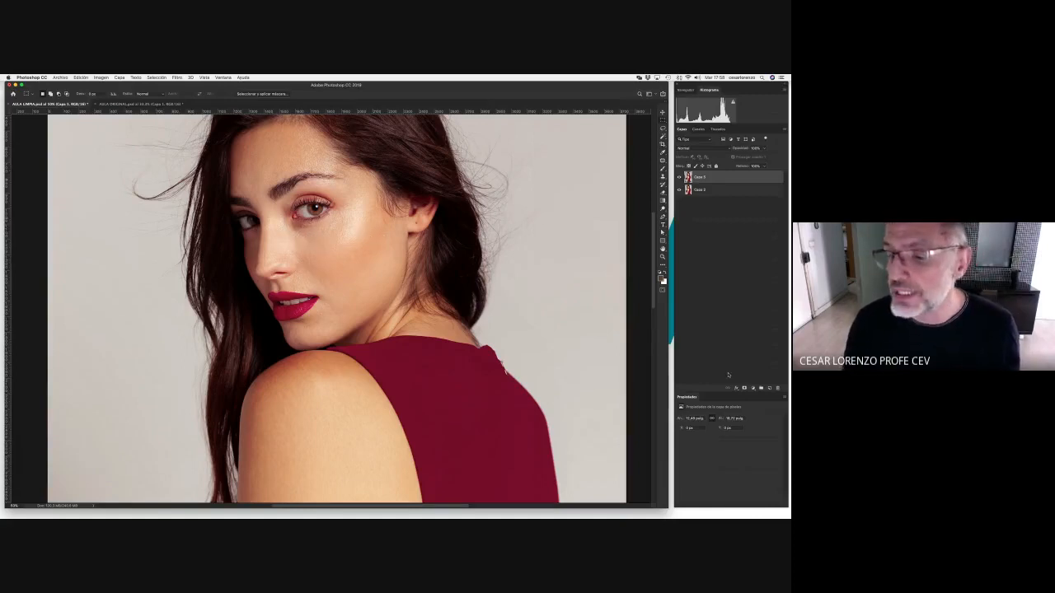
pyautogui.click(753, 389)
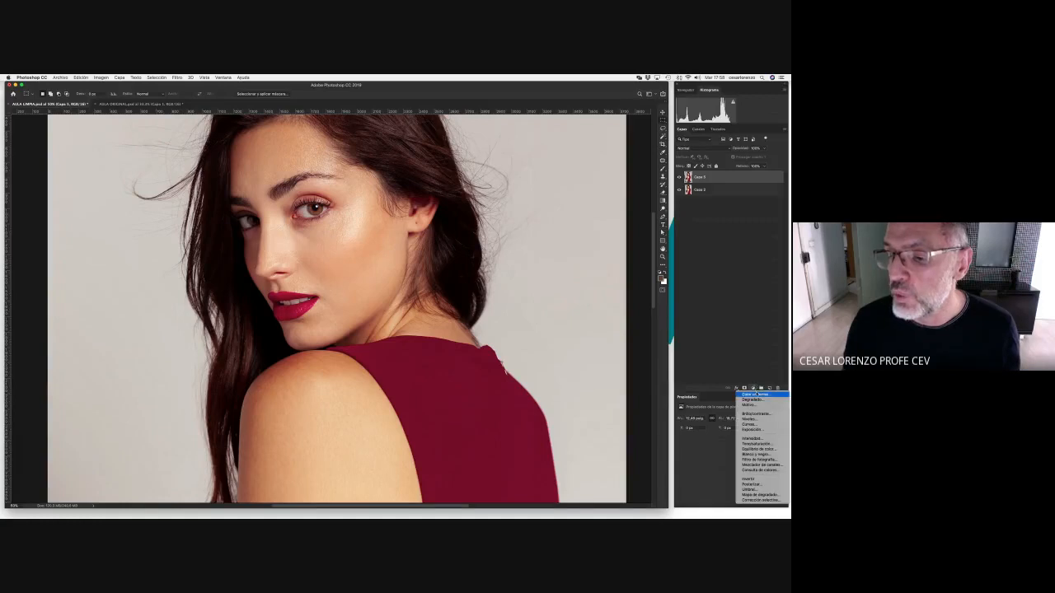
pyautogui.click(762, 425)
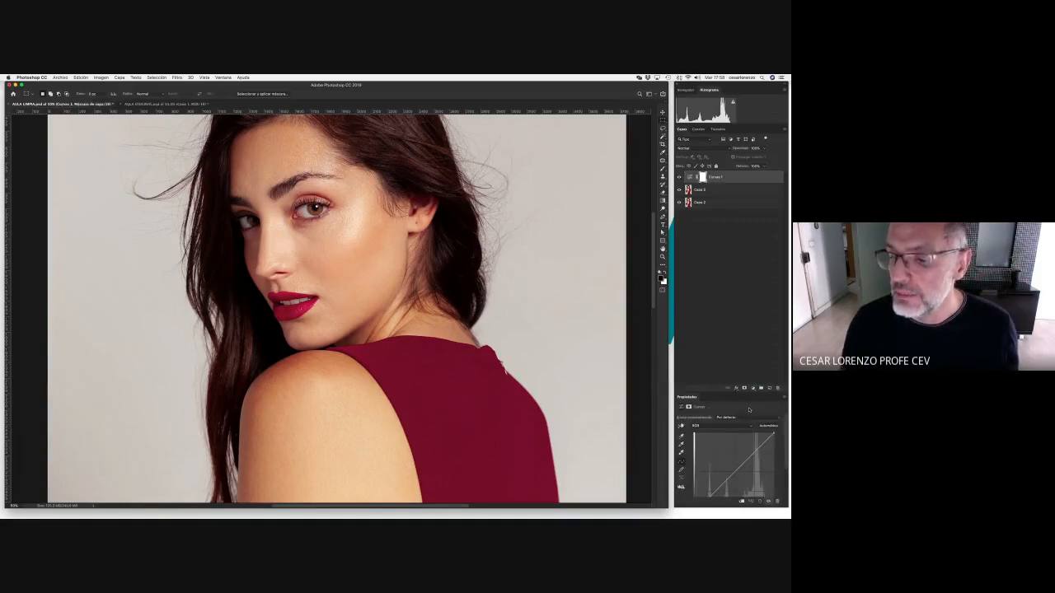
pyautogui.moveTo(703, 397); pyautogui.dragTo(559, 280)
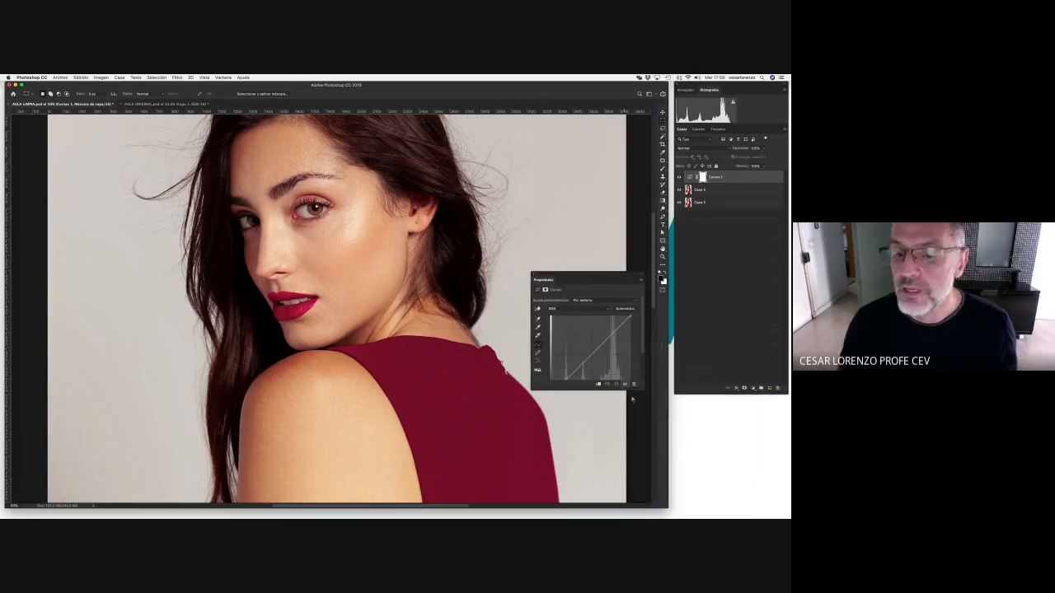
pyautogui.moveTo(642, 388); pyautogui.dragTo(655, 419)
pyautogui.click(578, 375)
pyautogui.moveTo(578, 375); pyautogui.dragTo(586, 379)
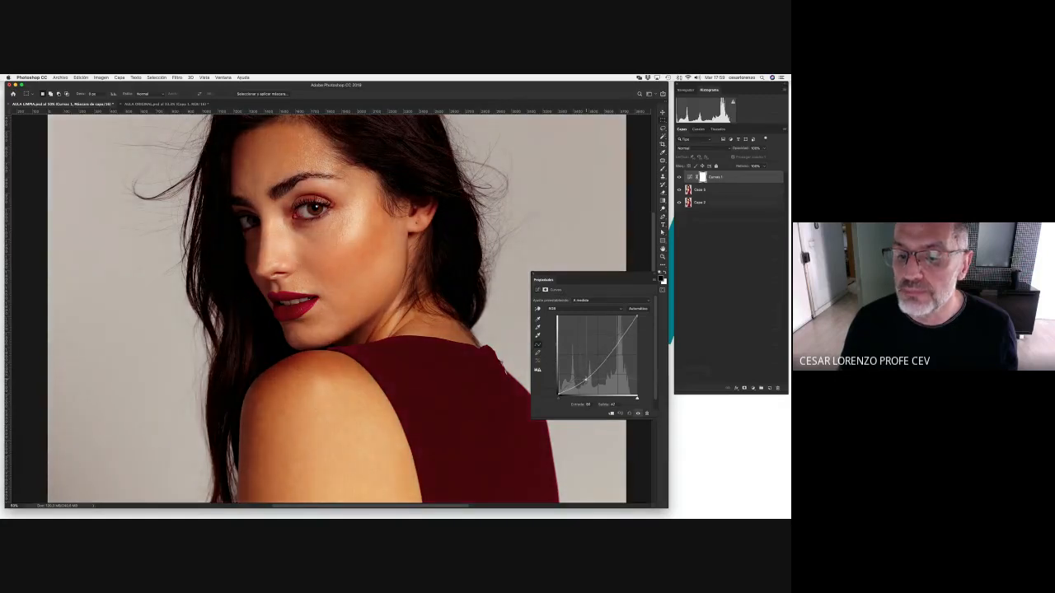
# Rename the darkening Curves layer as Sombra
pyautogui.click(715, 180)
pyautogui.doubleClick(714, 180)
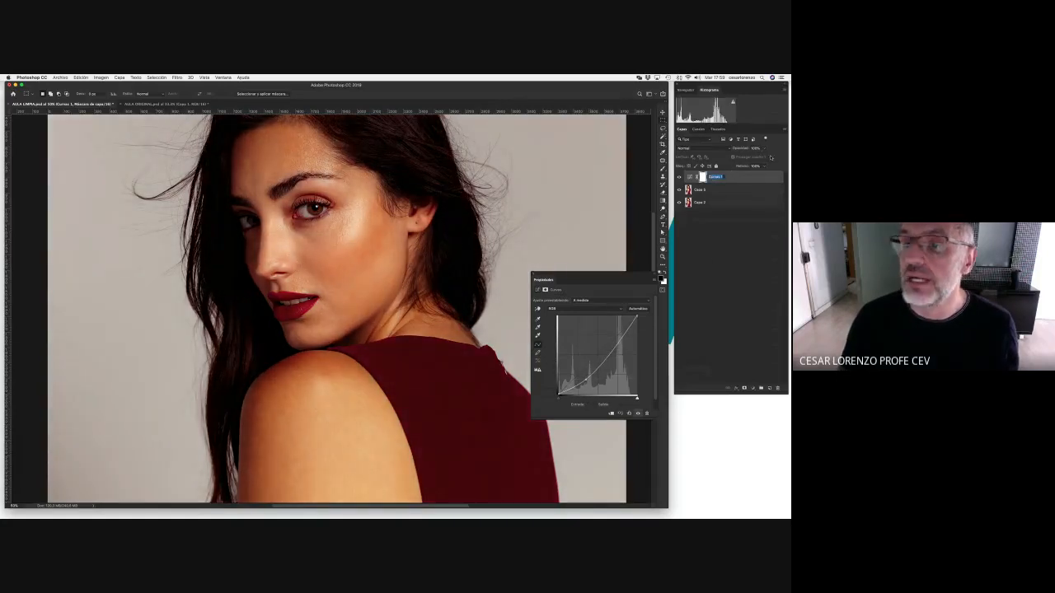
pyautogui.write('Sombra')
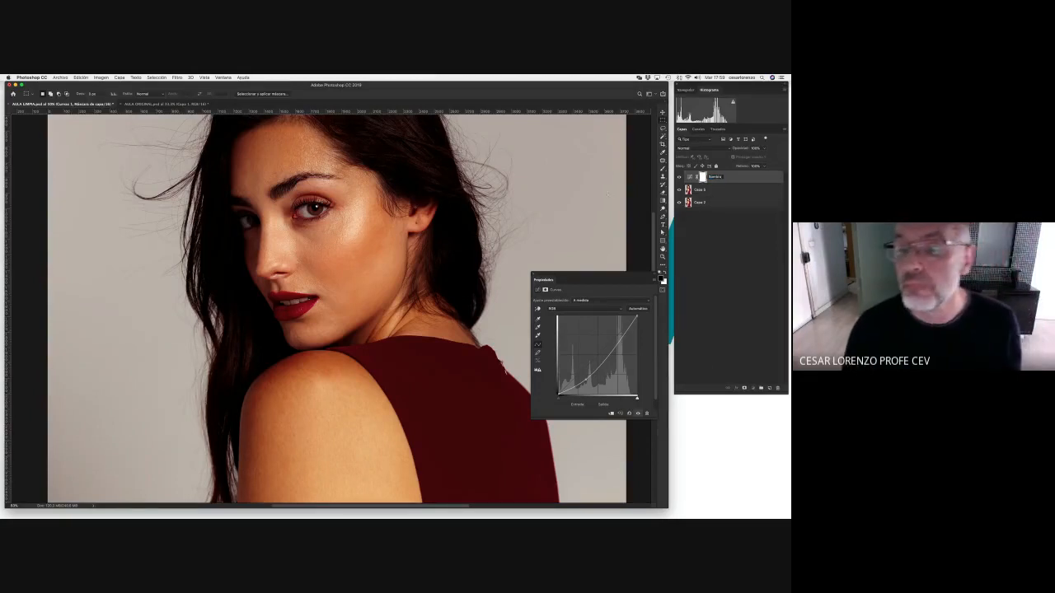
# Add a second Curves adjustment layer directly below Sombra and raise the curve in the highlights to brighten the portrait
pyautogui.click(721, 191)
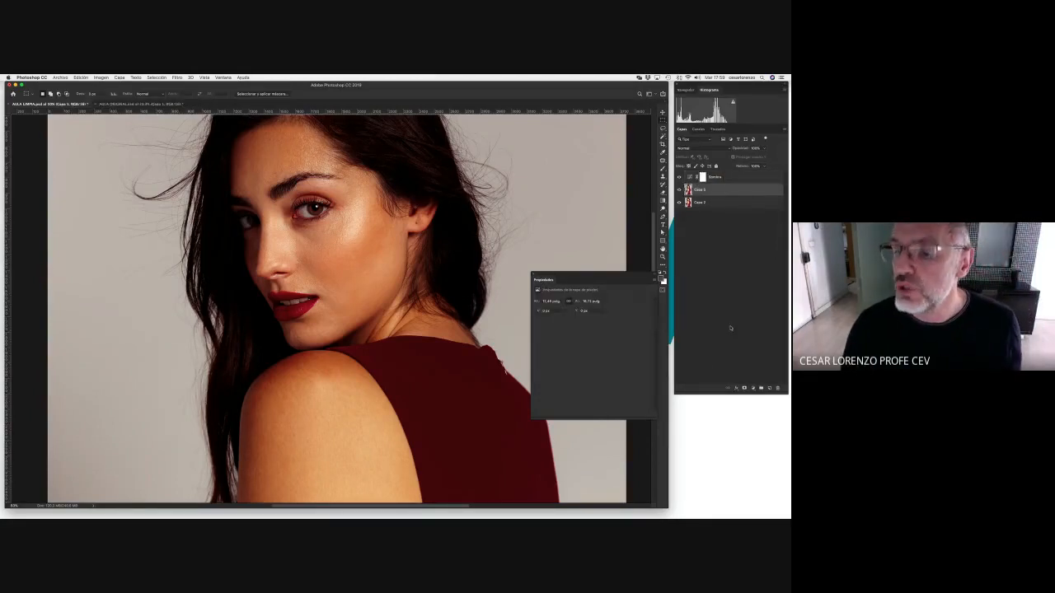
pyautogui.click(754, 388)
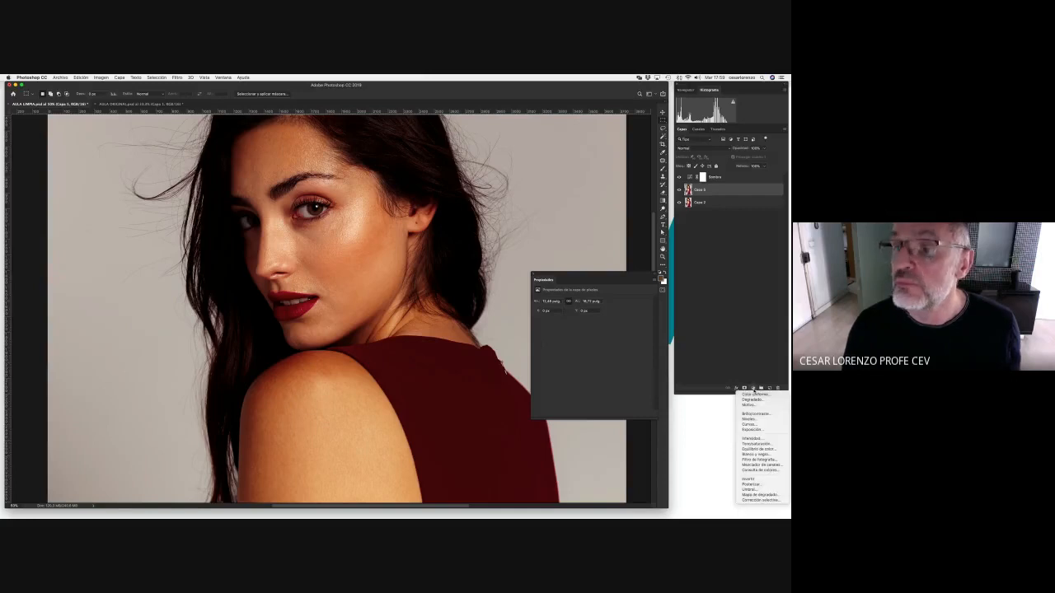
pyautogui.click(759, 430)
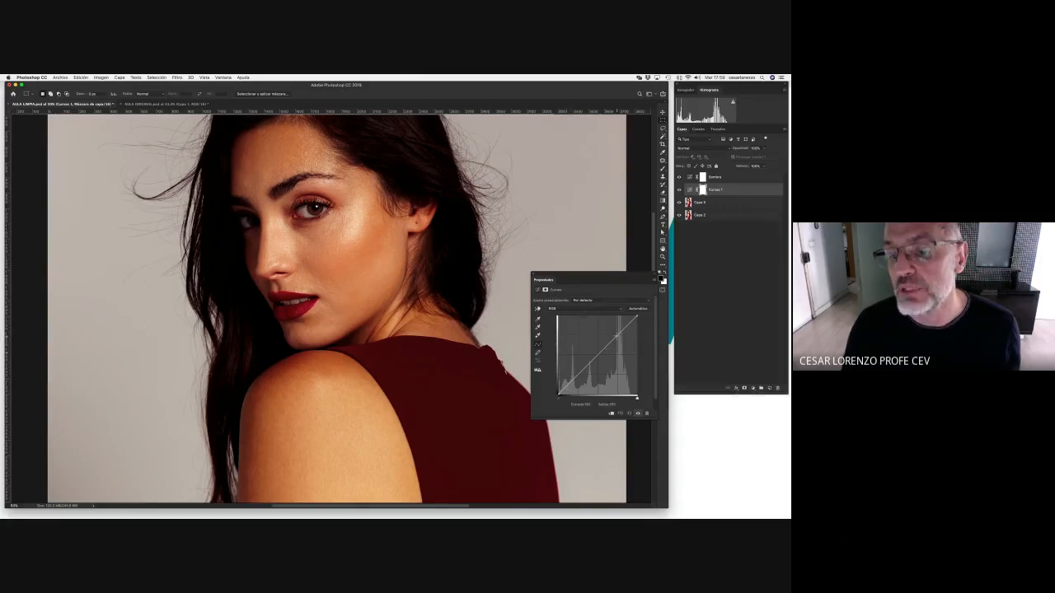
pyautogui.moveTo(617, 336); pyautogui.dragTo(613, 330)
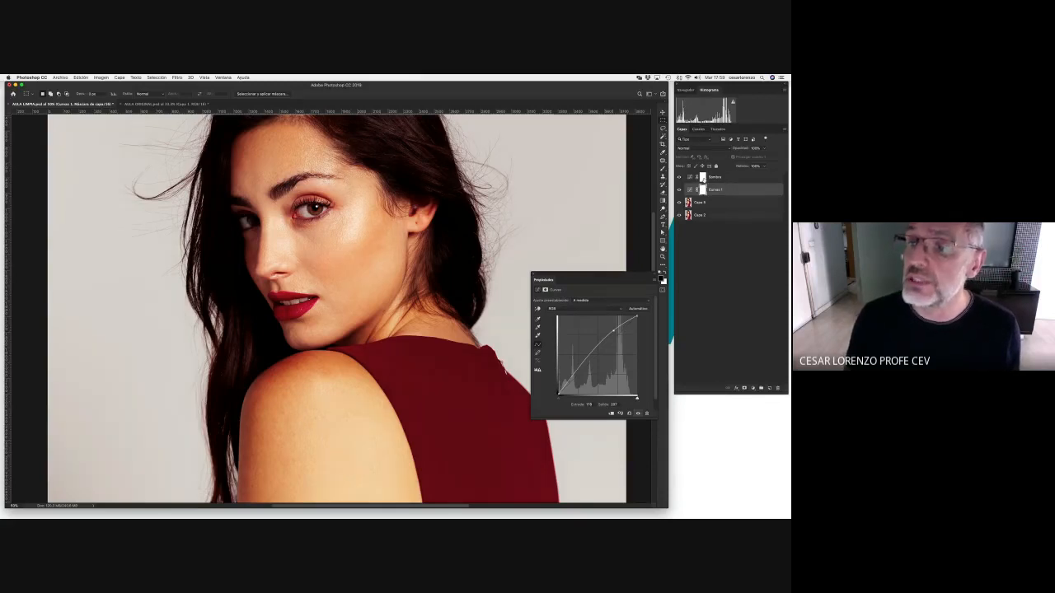
# Invert the masks of the Sombra layer and the brightening Curves layer to black to hide both adjustments
pyautogui.click(702, 178)
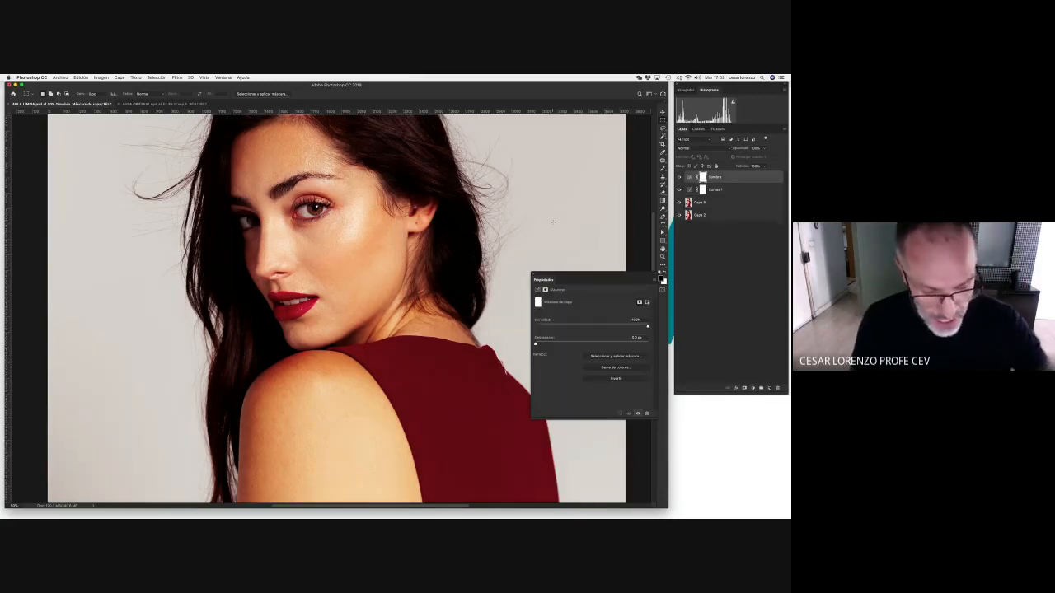
pyautogui.press('super+i')
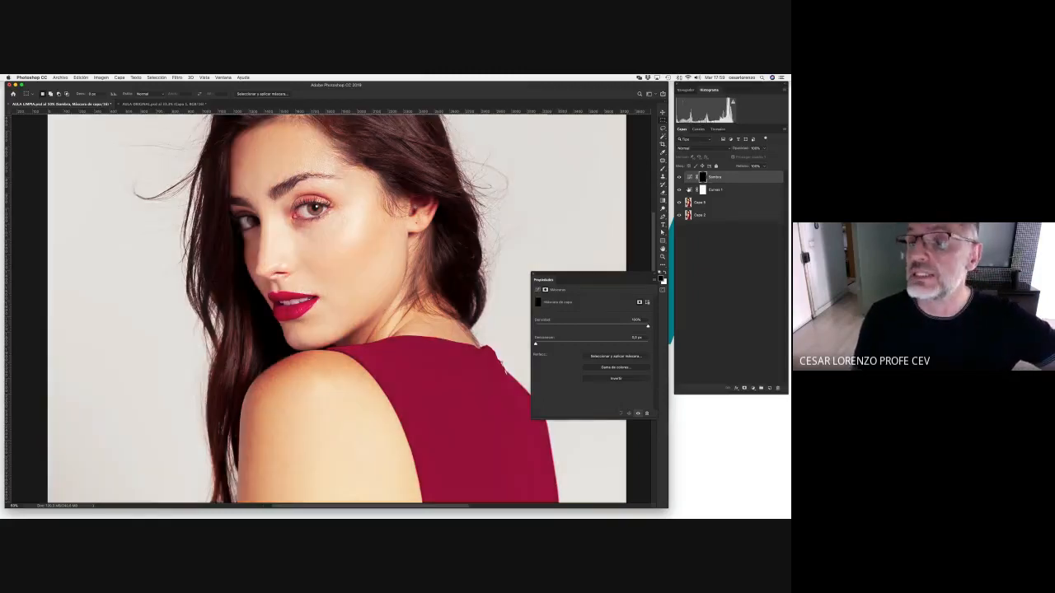
pyautogui.click(702, 189)
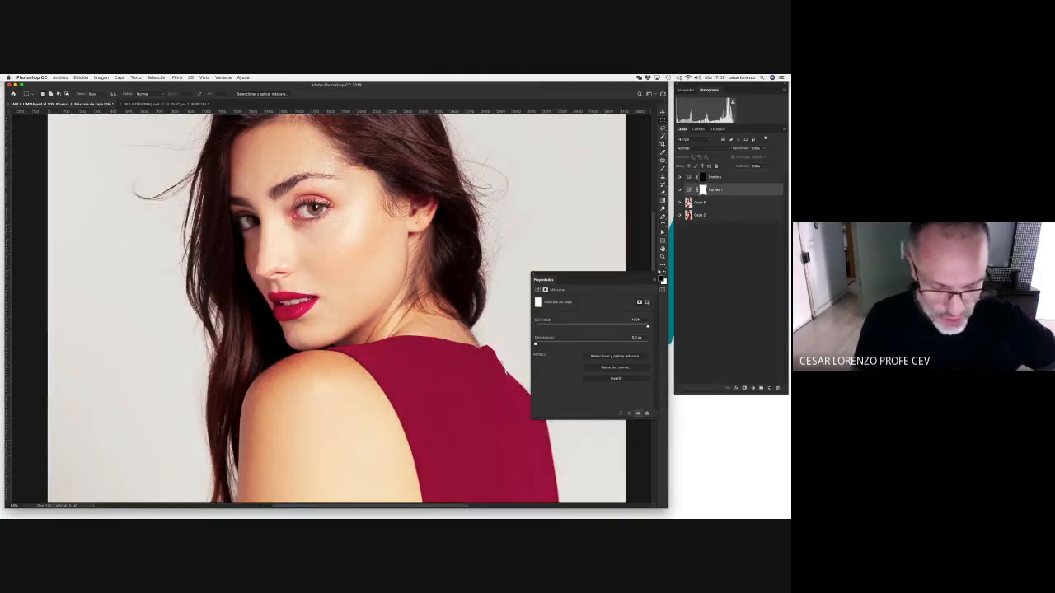
pyautogui.press('super+i')
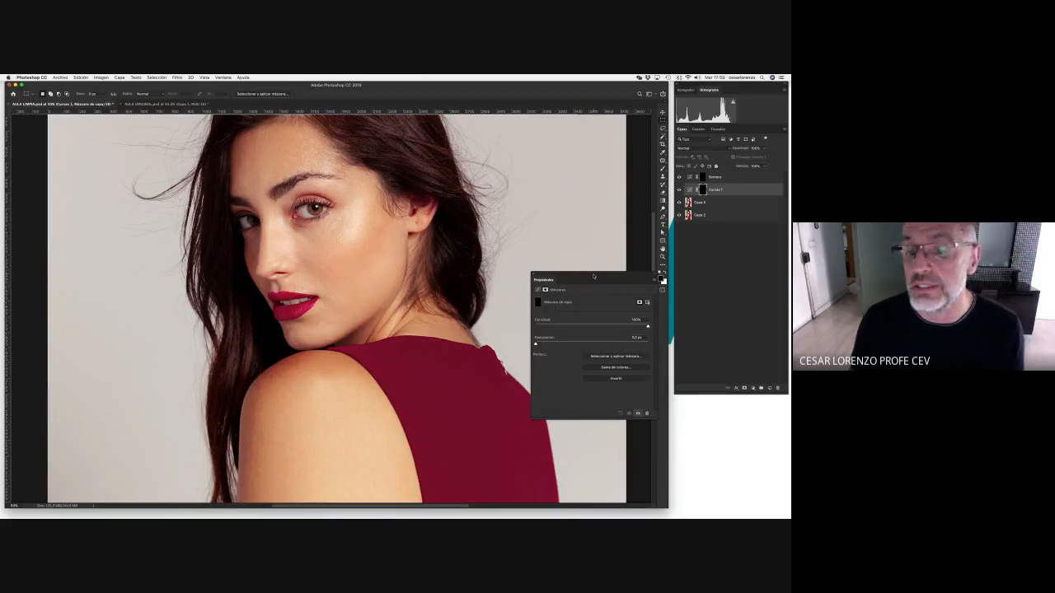
pyautogui.moveTo(590, 275); pyautogui.dragTo(725, 387)
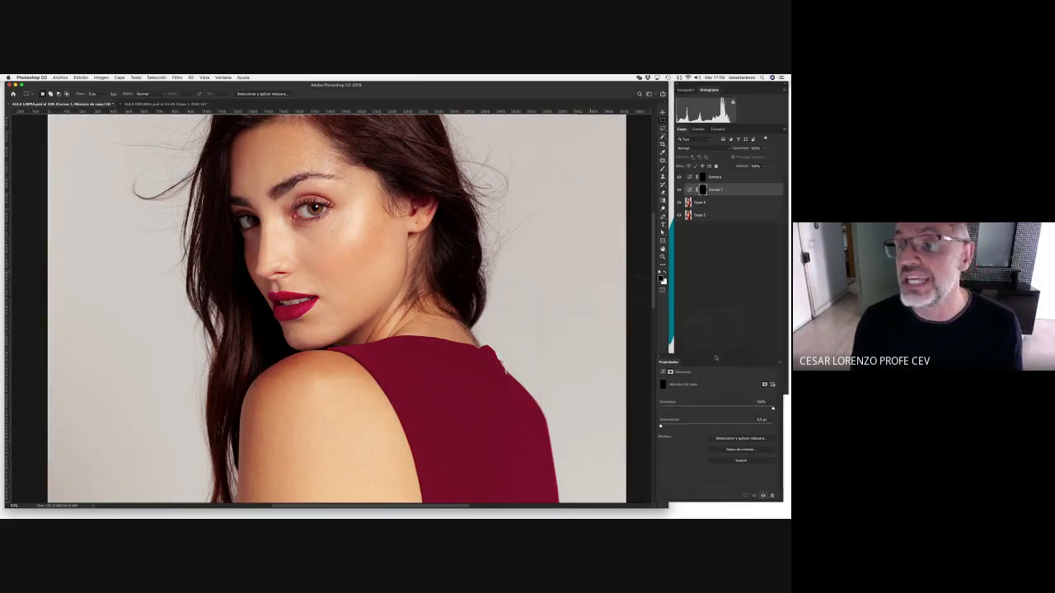
# Target the Sombra layer and set up a small, soft white brush at very low opacity for mask painting
pyautogui.click(731, 178)
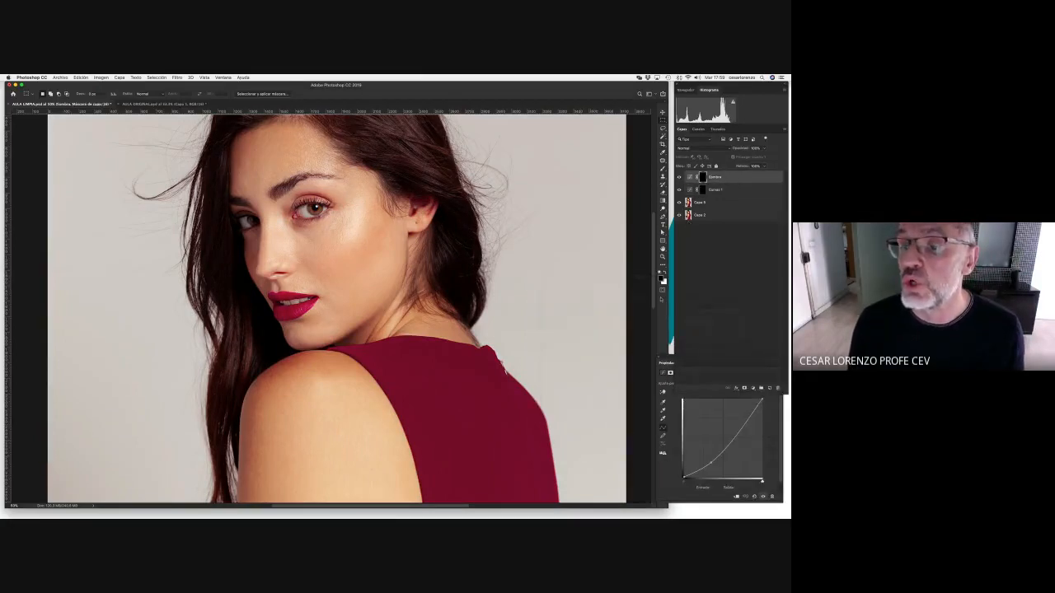
pyautogui.press('x')
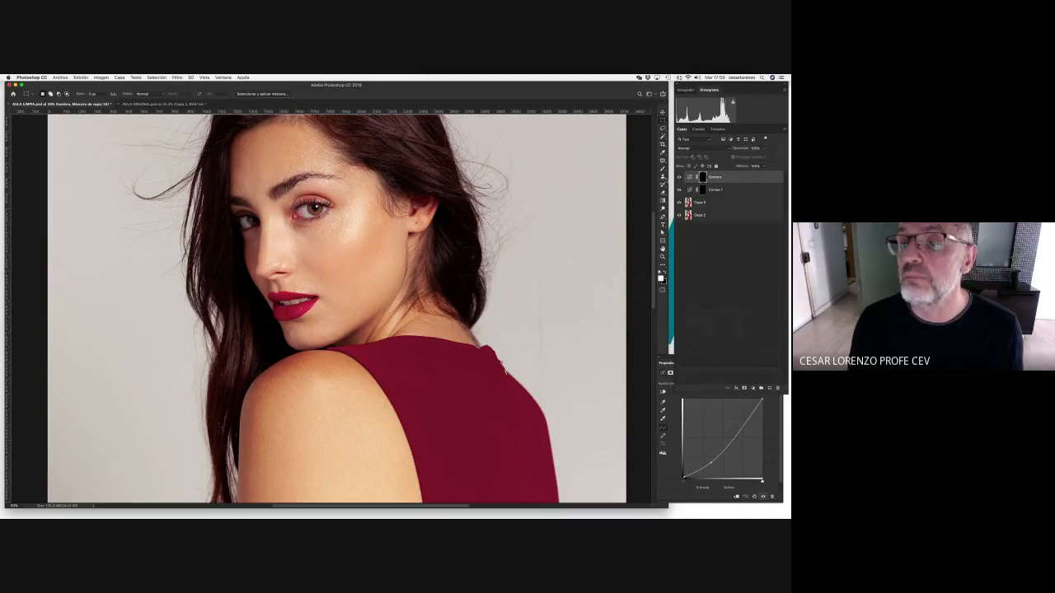
pyautogui.press('b')
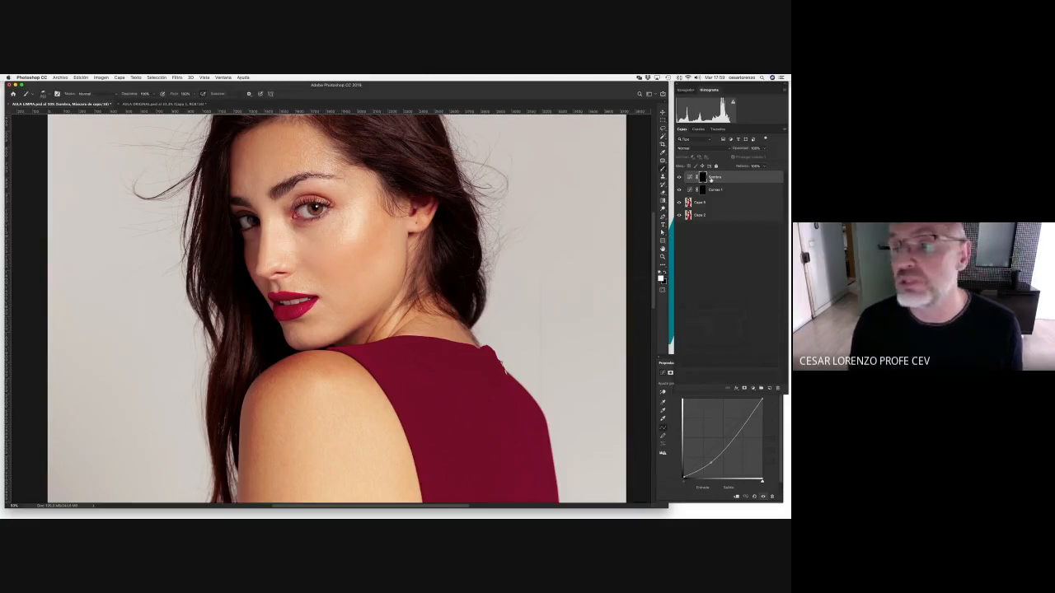
pyautogui.rightClick(402, 262)
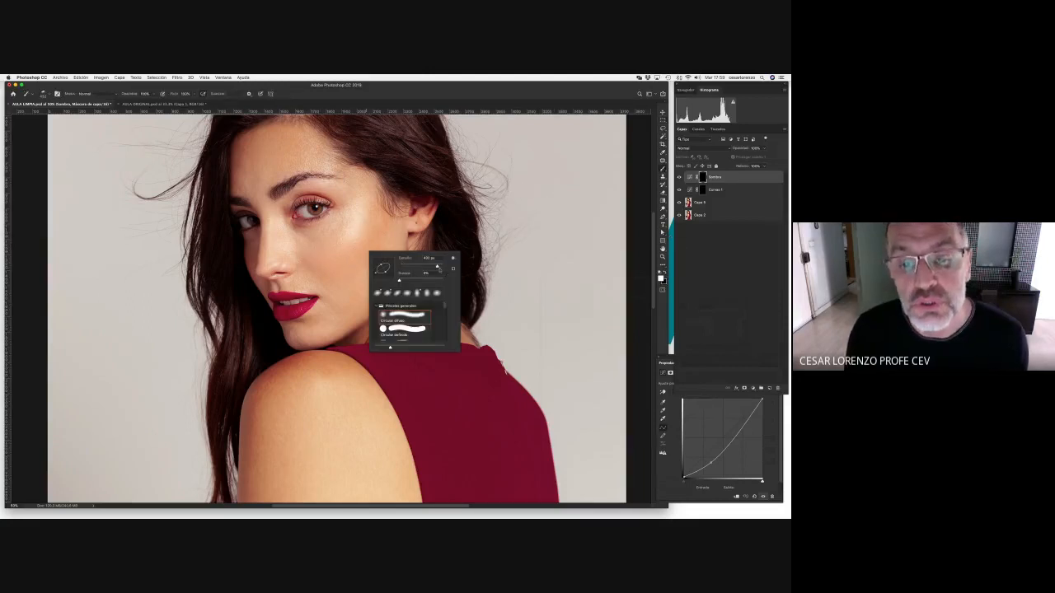
pyautogui.moveTo(438, 267); pyautogui.dragTo(414, 266)
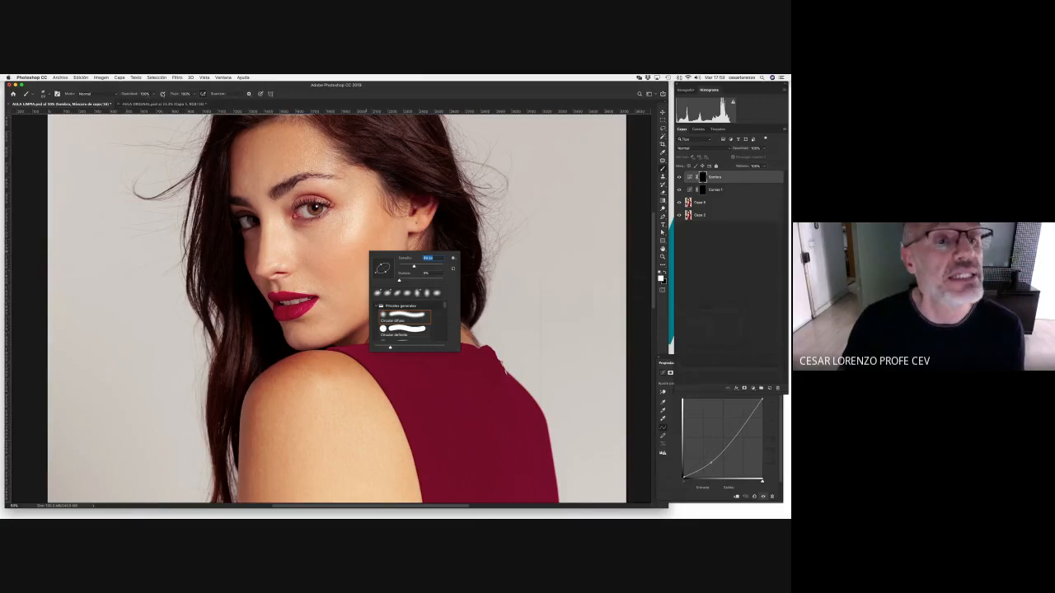
pyautogui.click(154, 94)
pyautogui.moveTo(154, 102); pyautogui.dragTo(126, 103)
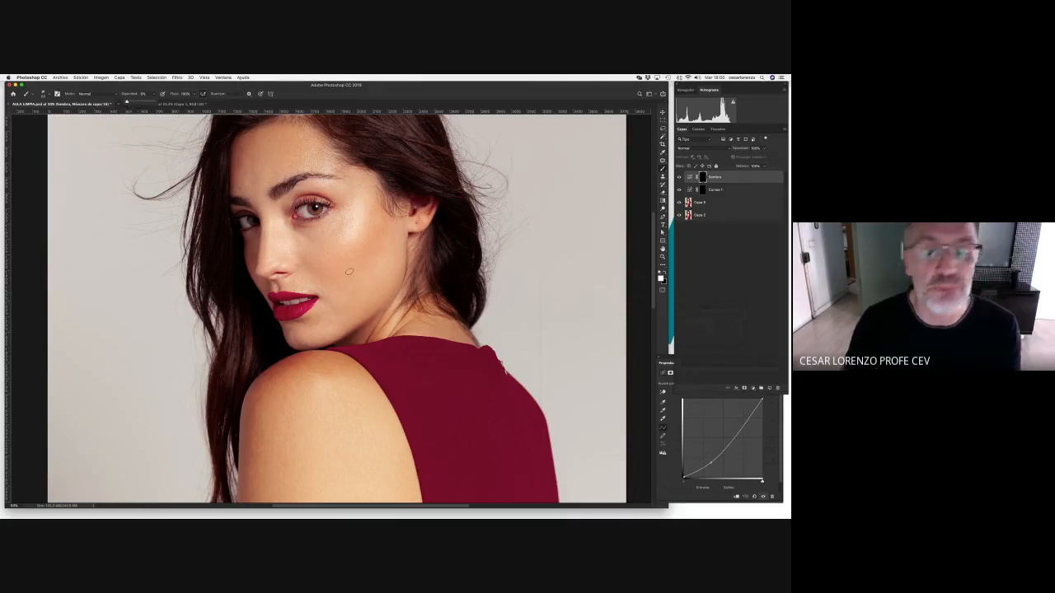
pyautogui.rightClick(353, 250)
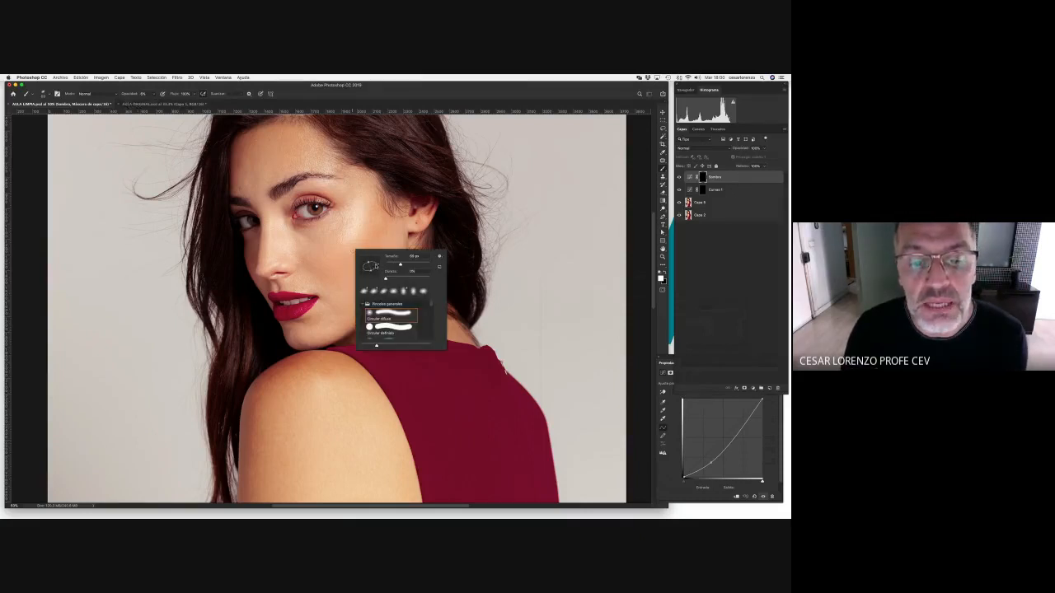
pyautogui.moveTo(378, 265)
pyautogui.mouseDown()
pyautogui.moveTo(363, 274)
pyautogui.moveTo(402, 266)
pyautogui.mouseUp()
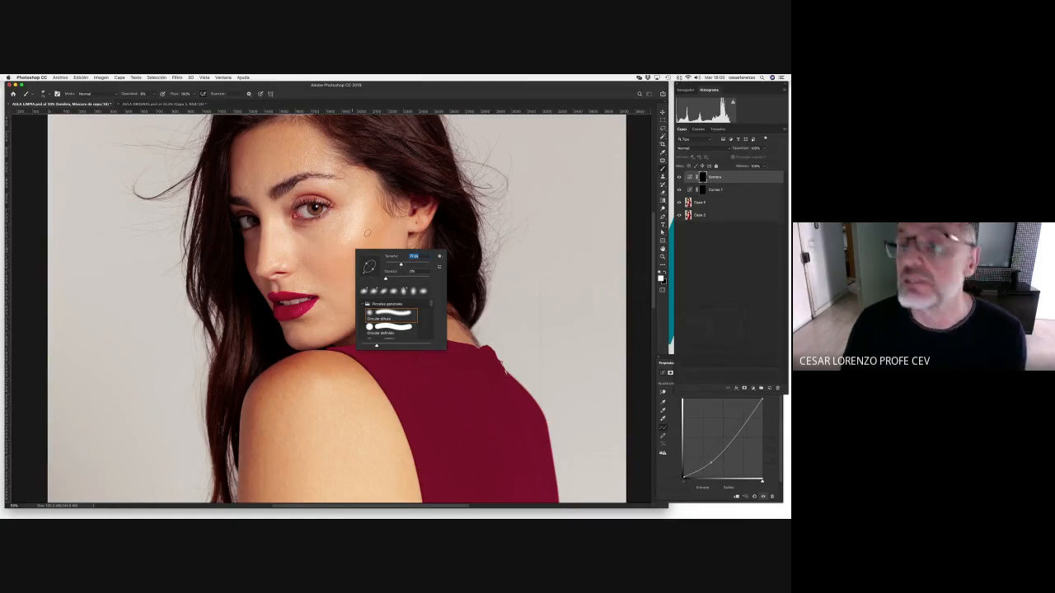
# Rename the brightening Curves layer as Luz and select its mask
pyautogui.doubleClick(726, 190)
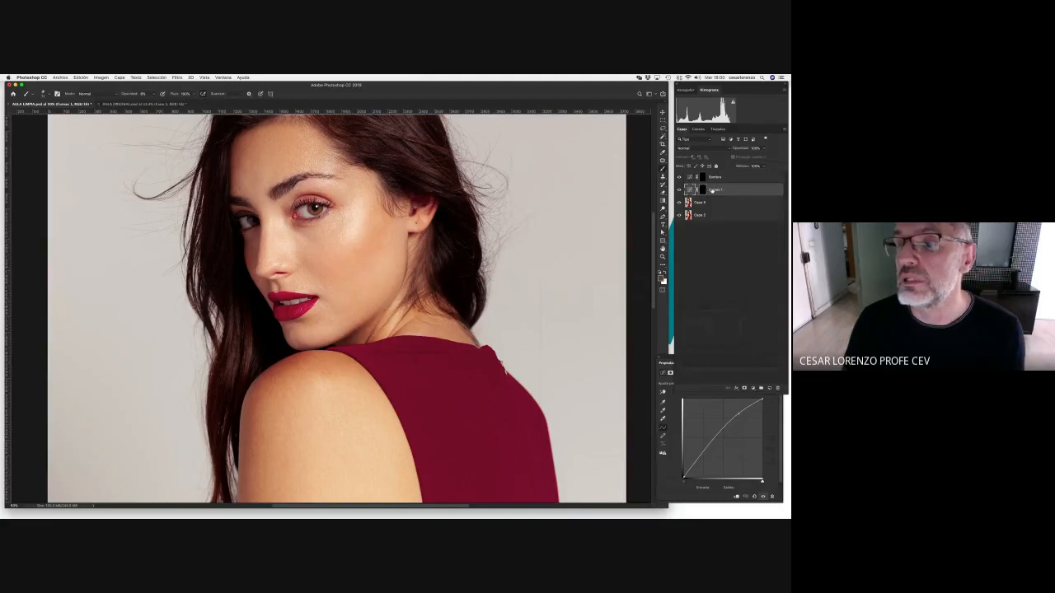
pyautogui.press('BackSpace')
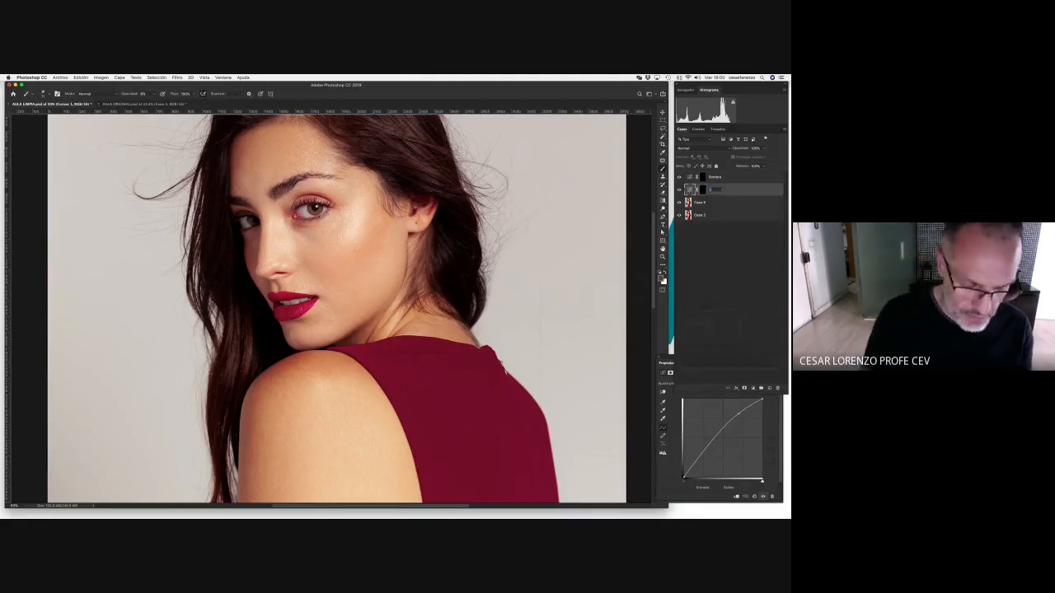
pyautogui.press('Return')
pyautogui.click(702, 190)
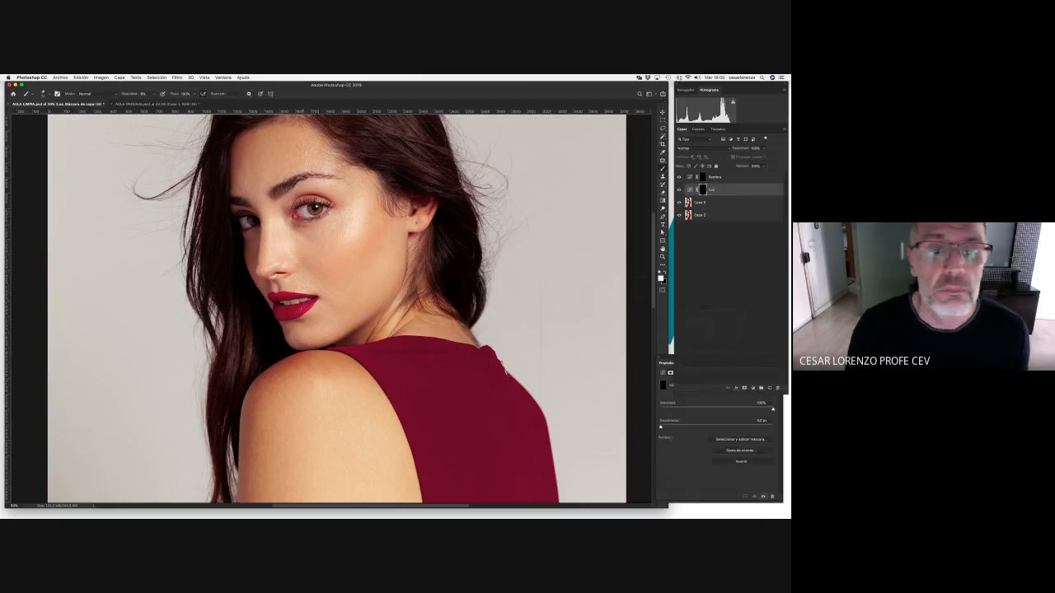
# Fine-tune the soft brush's size for painting on the Luz mask
pyautogui.rightClick(325, 238)
pyautogui.moveTo(375, 249); pyautogui.dragTo(373, 249)
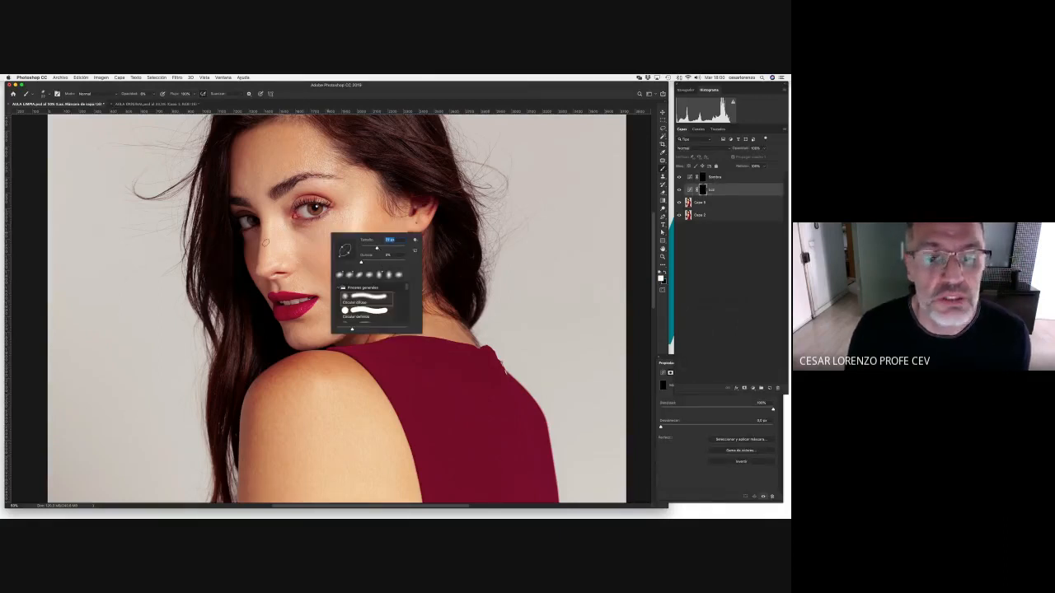
pyautogui.click(343, 226)
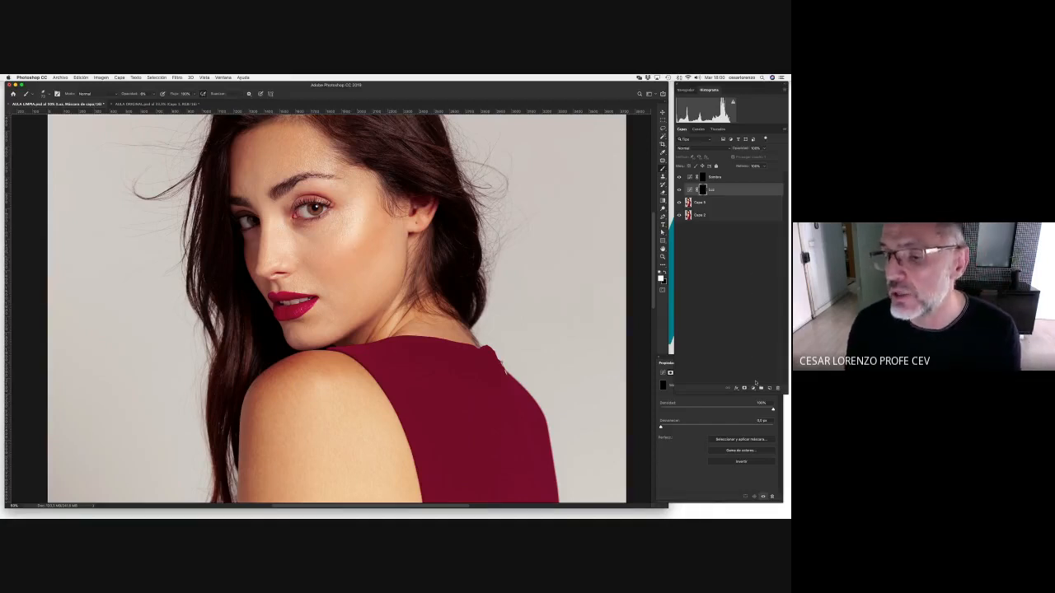
# Add a Hue/Saturation adjustment layer with saturation at -100 and place it above Sombra for a black-and-white view
pyautogui.click(753, 388)
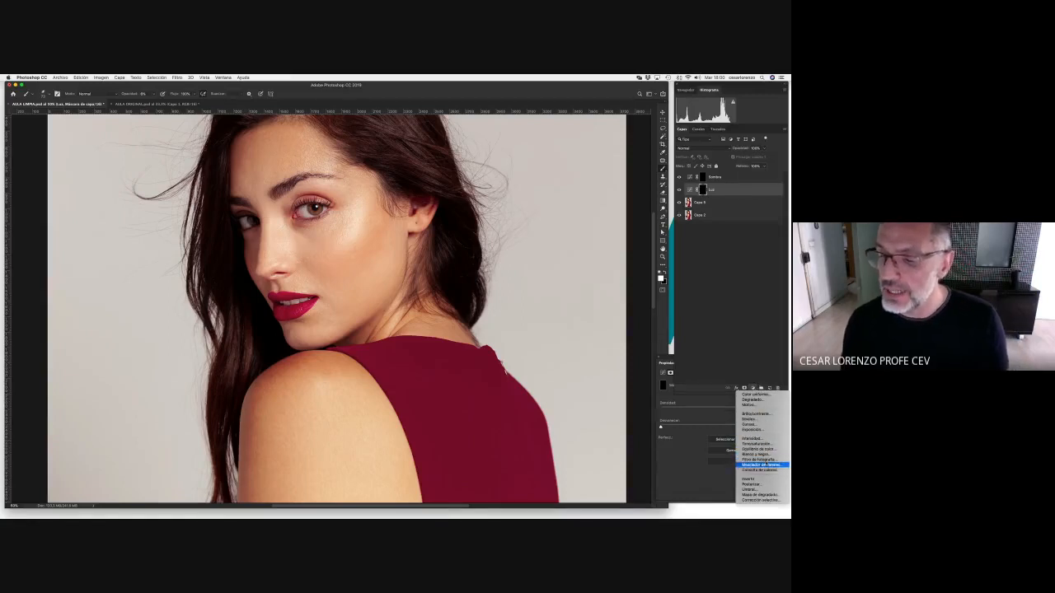
pyautogui.click(756, 444)
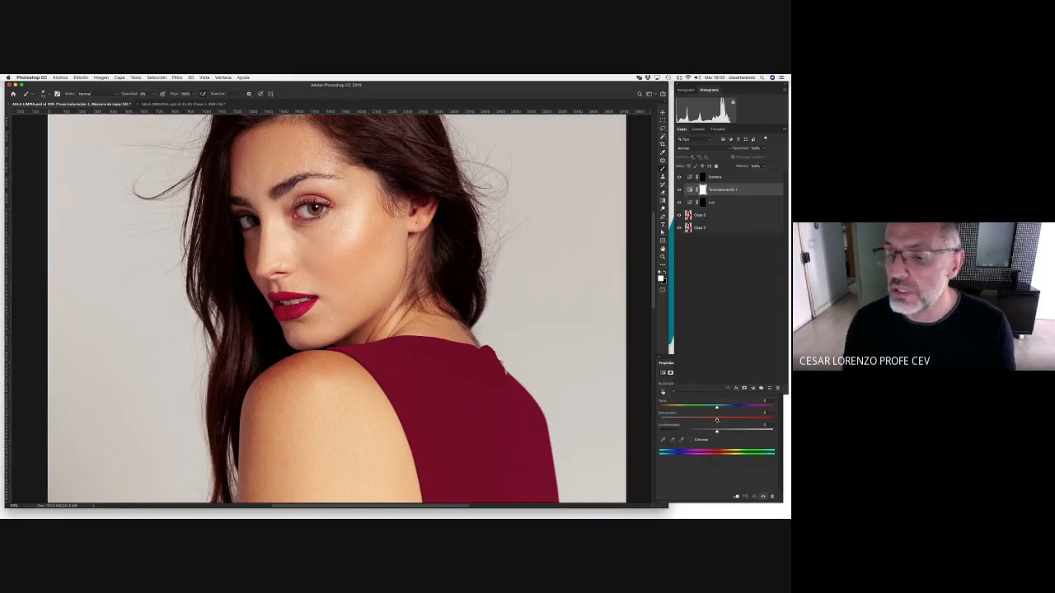
pyautogui.moveTo(717, 420); pyautogui.dragTo(660, 419)
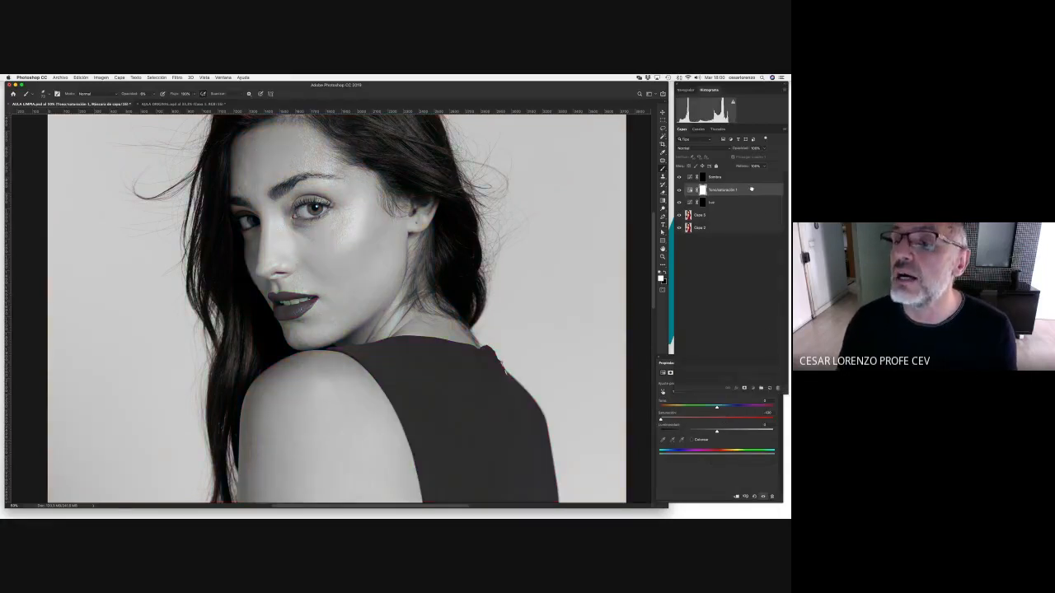
pyautogui.moveTo(751, 188)
pyautogui.mouseDown()
pyautogui.moveTo(746, 208)
pyautogui.moveTo(738, 176)
pyautogui.mouseUp()
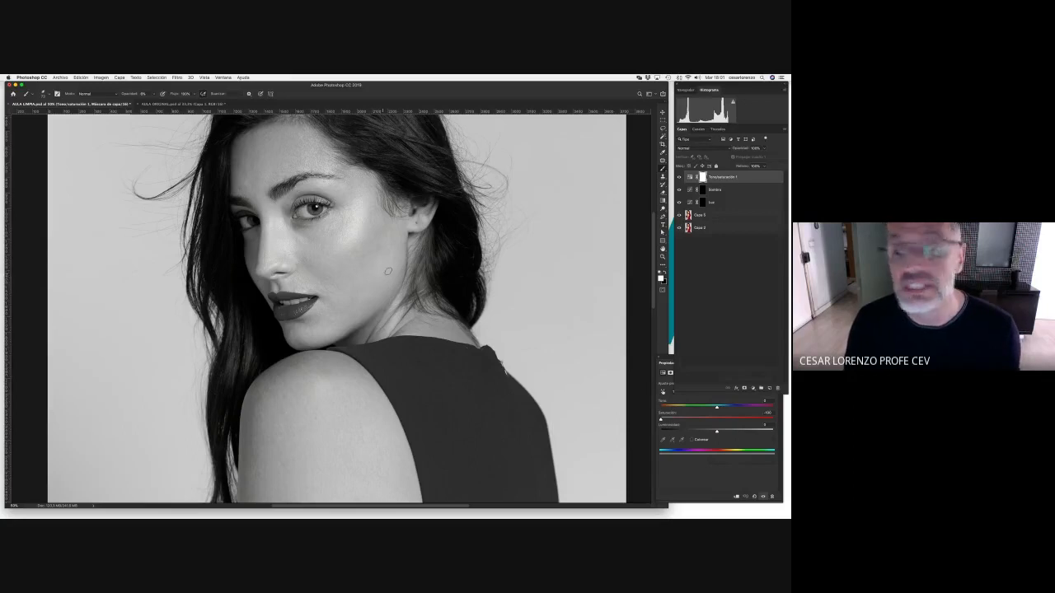
# Add a Curves adjustment layer above the Hue/Saturation layer and pull the curve down to darken the black-and-white view
pyautogui.click(751, 390)
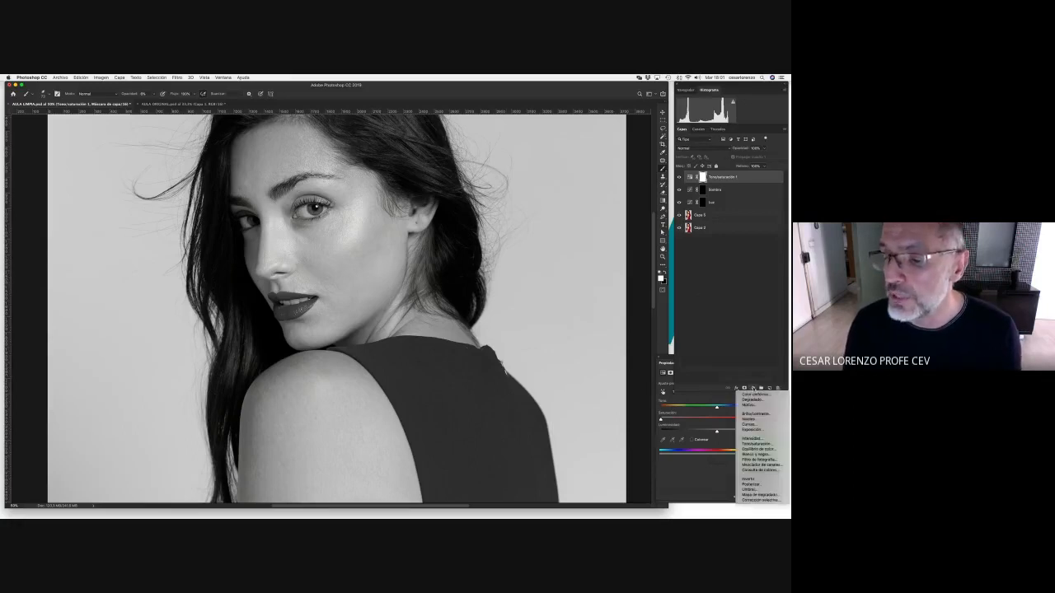
pyautogui.click(757, 424)
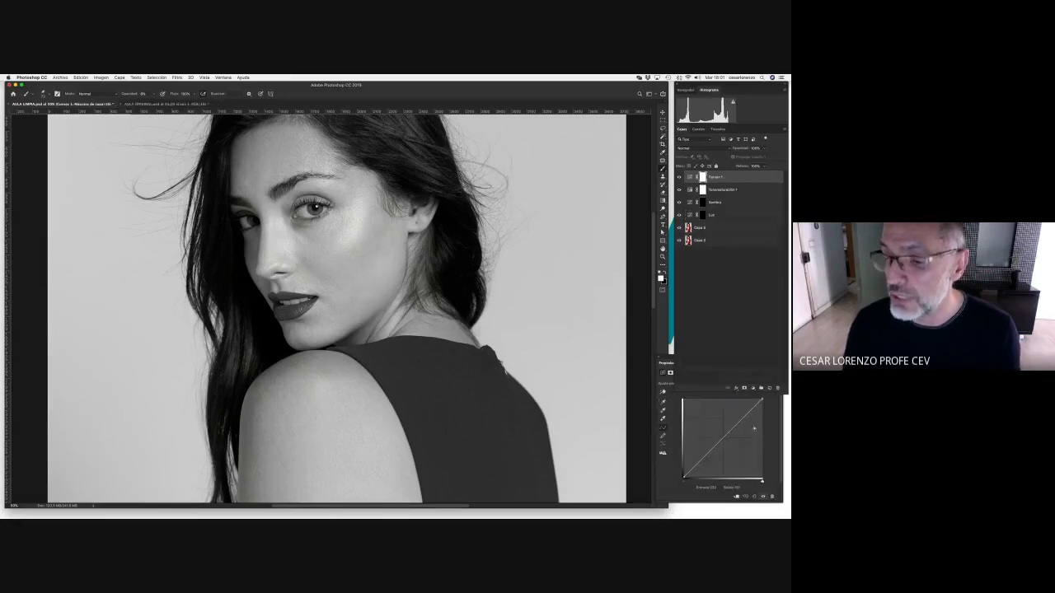
pyautogui.moveTo(722, 436); pyautogui.dragTo(735, 446)
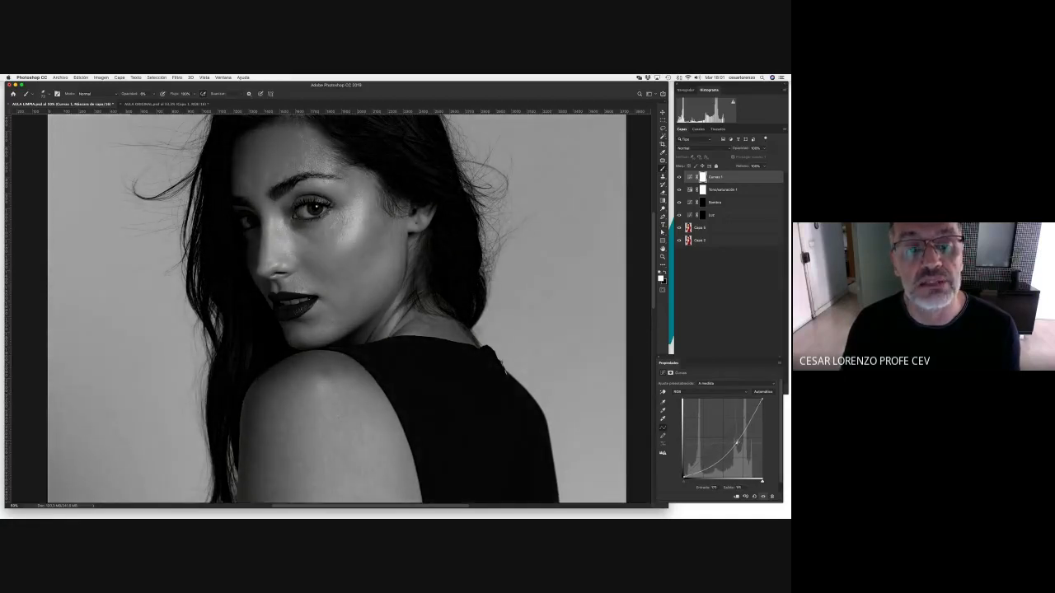
pyautogui.moveTo(737, 442); pyautogui.dragTo(736, 440)
pyautogui.moveTo(736, 442); pyautogui.dragTo(730, 446)
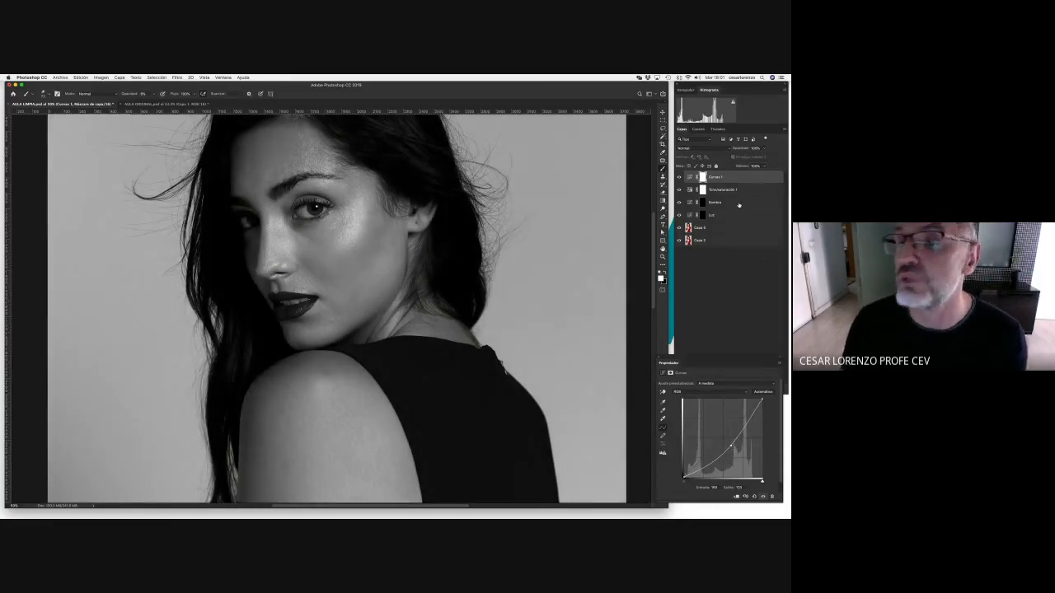
# Group the top Curves layer with the Hue/Saturation layer and rename the group as RGB
pyautogui.click(742, 214)
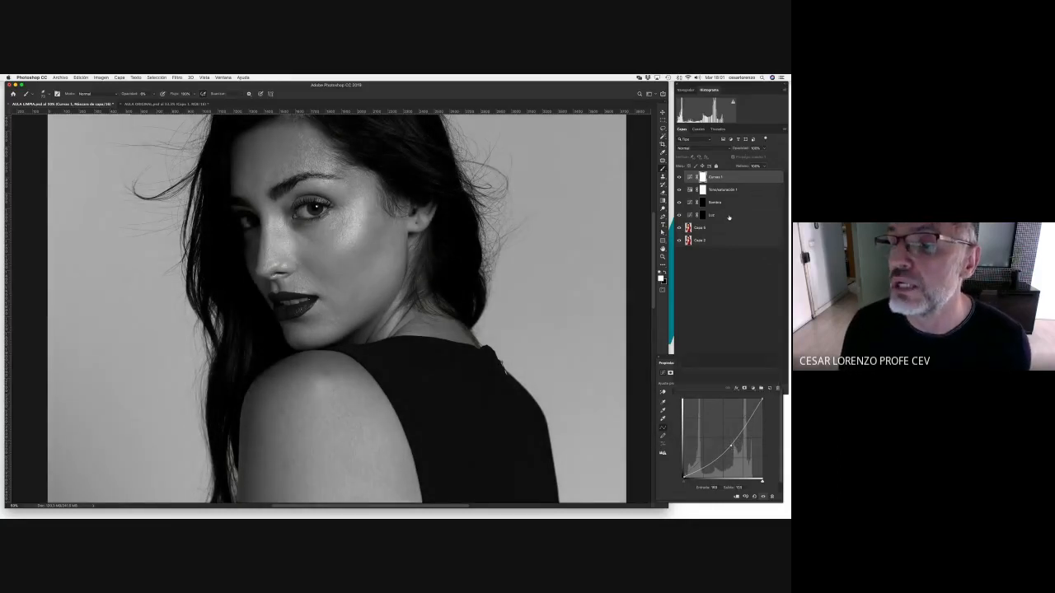
pyautogui.click(752, 177)
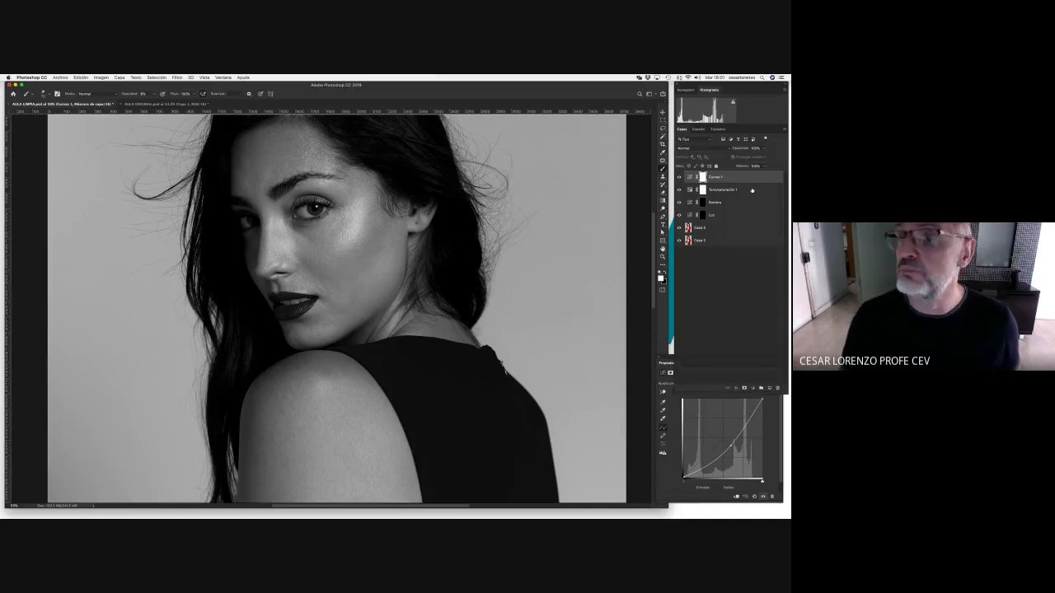
pyautogui.keyDown('shift'); pyautogui.click(751, 190); pyautogui.keyUp('shift')
pyautogui.moveTo(752, 191); pyautogui.dragTo(761, 387)
pyautogui.doubleClick(702, 176)
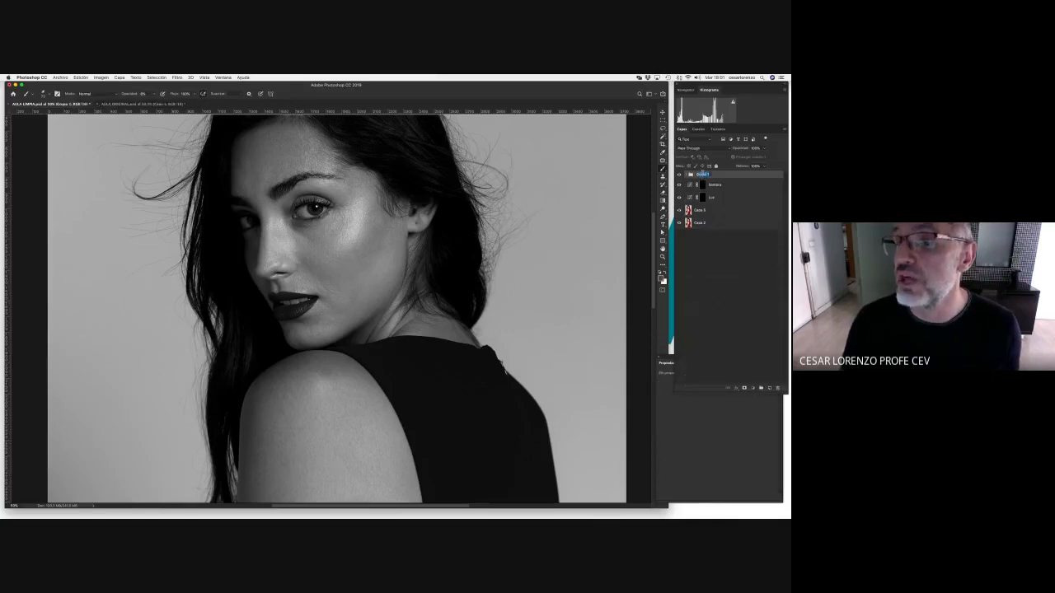
pyautogui.write('RGB')
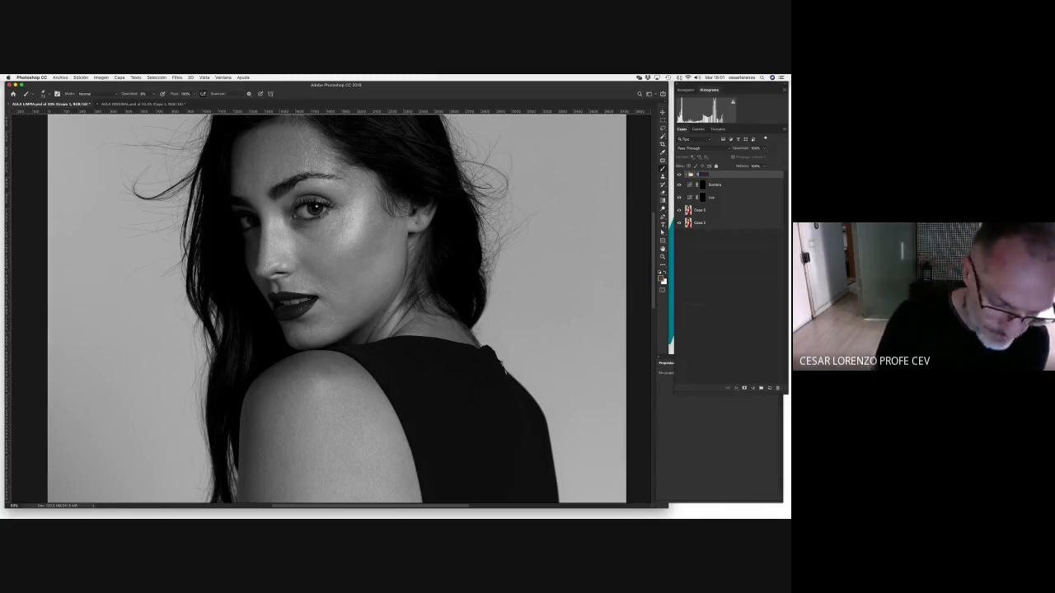
# Group the Sombra and Luz layers together and expand the new group
pyautogui.click(733, 190)
pyautogui.keyDown('shift'); pyautogui.click(739, 197); pyautogui.keyUp('shift')
pyautogui.moveTo(738, 196); pyautogui.dragTo(761, 387)
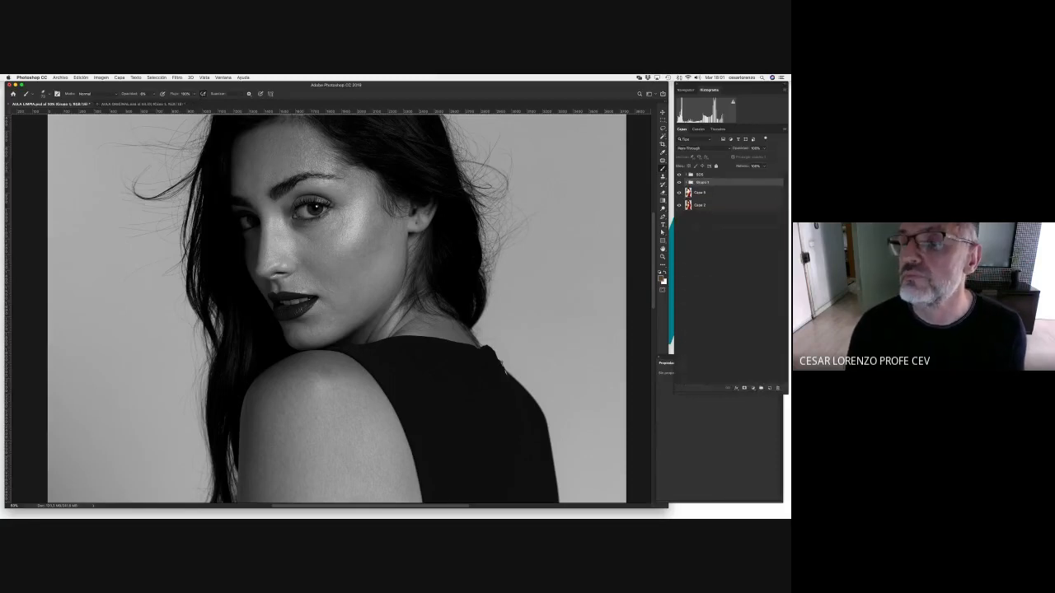
pyautogui.click(685, 181)
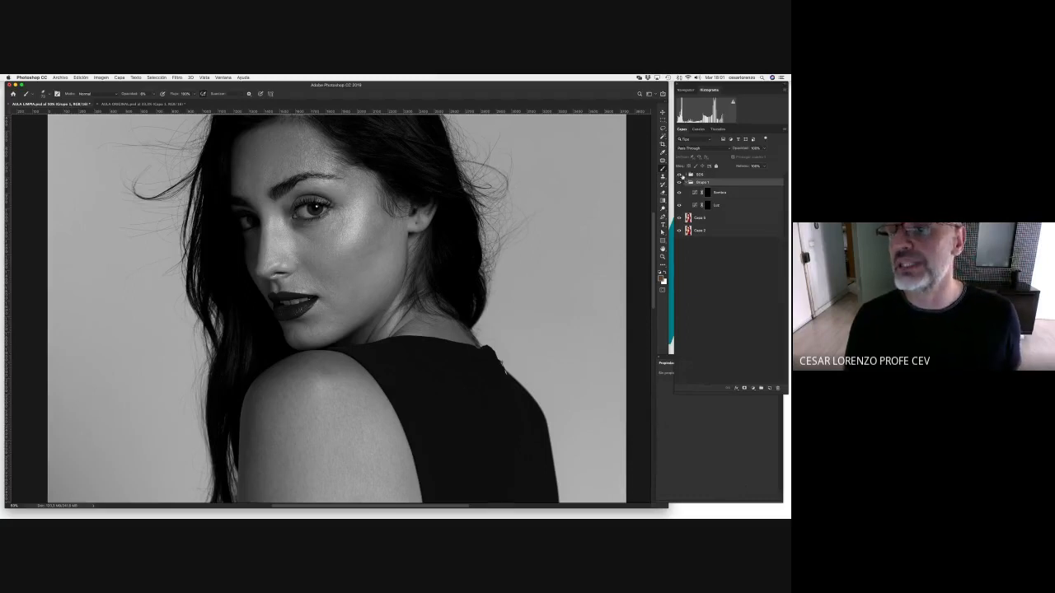
# Toggle the top helper group's visibility to compare the colour portrait with the darkened black-and-white view
pyautogui.click(679, 175)
pyautogui.click(679, 176)
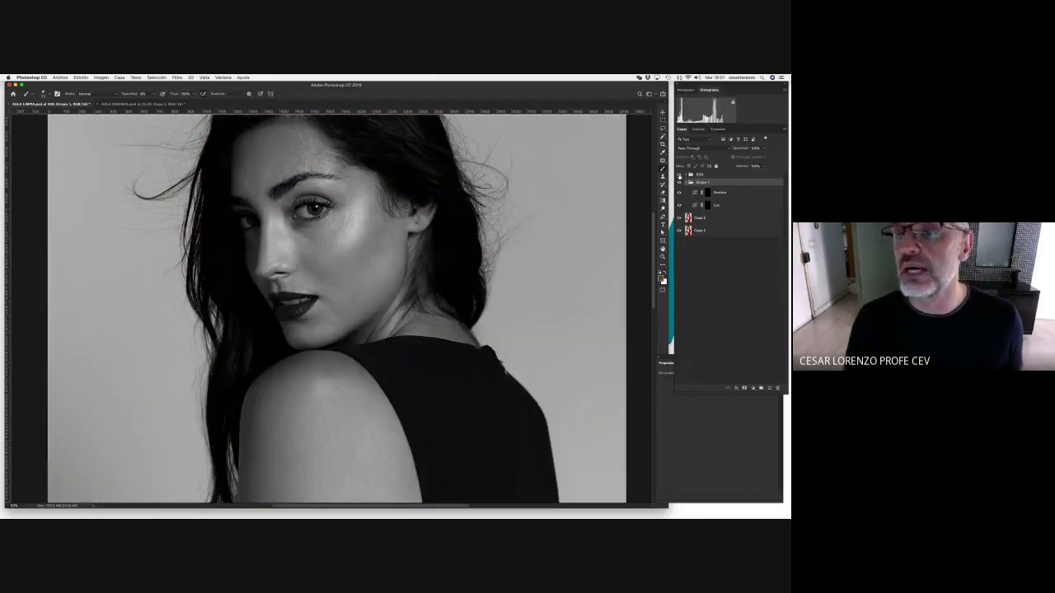
pyautogui.click(679, 175)
pyautogui.click(679, 175)
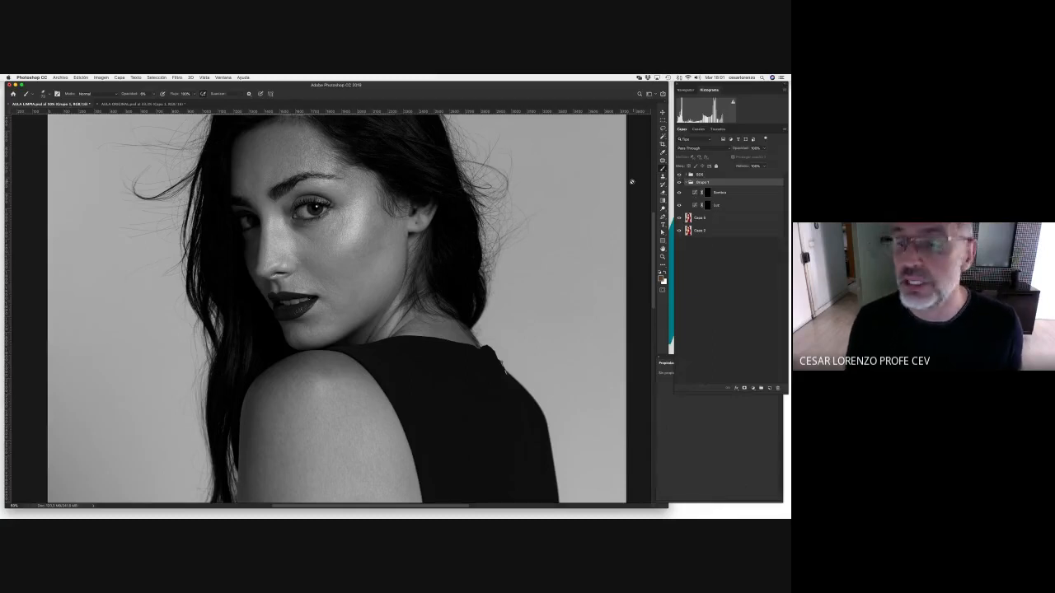
# Paint highlights on the cheek and under-eye area in the Luz layer's mask with a small soft brush
pyautogui.click(707, 204)
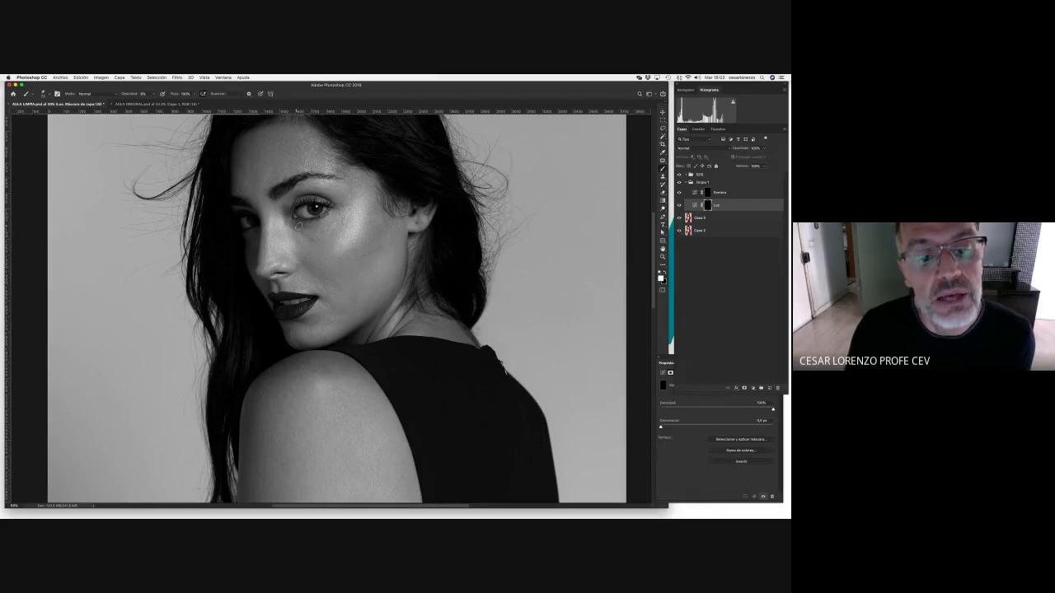
pyautogui.rightClick(329, 241)
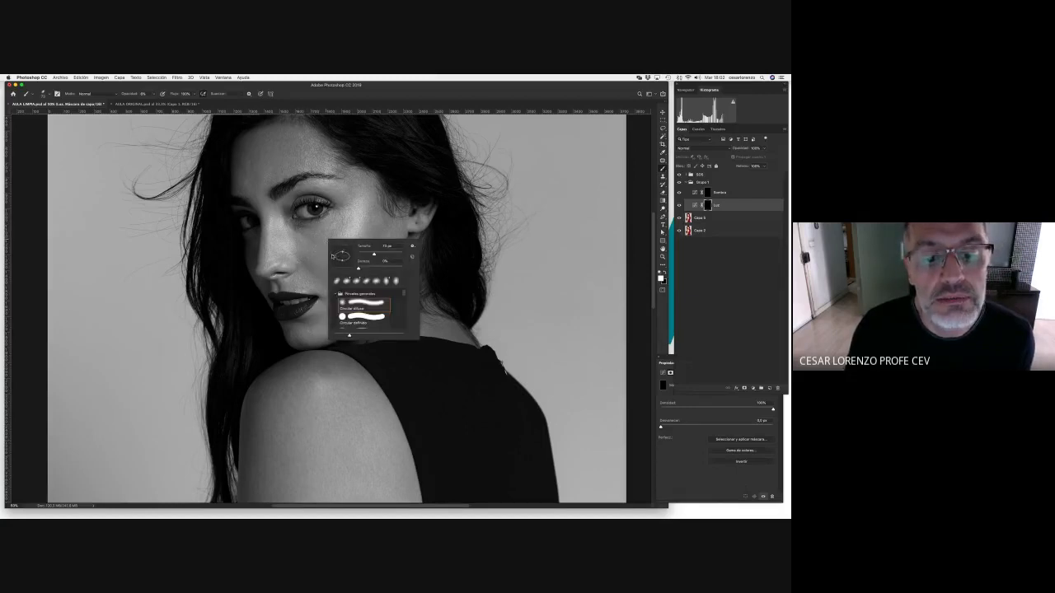
pyautogui.click(302, 226)
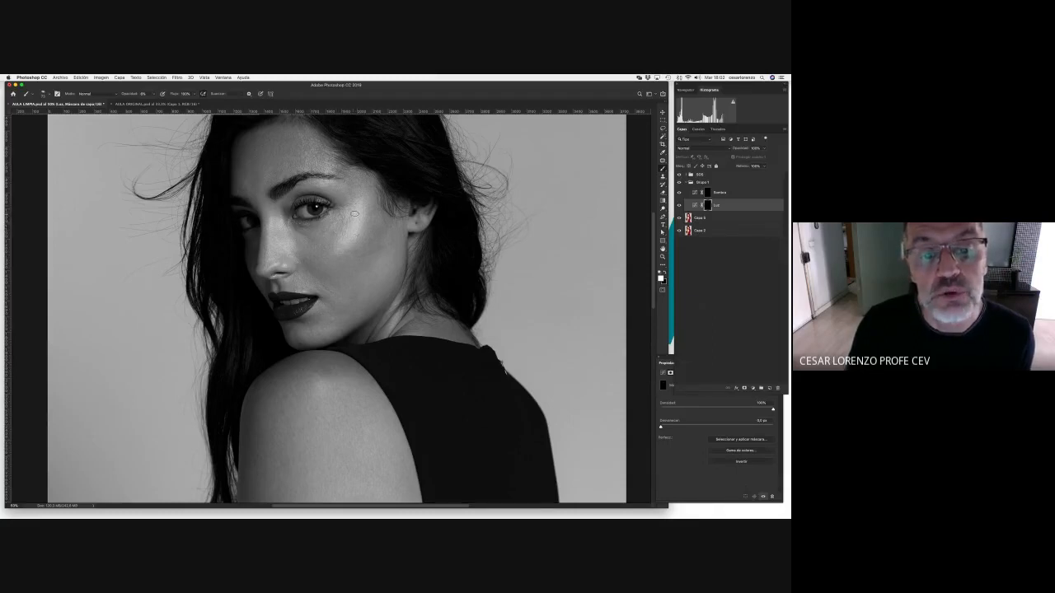
# Enlarge the brush, raise its opacity to 30%, and paint highlights on the shoulder in the Luz mask
pyautogui.rightClick(345, 393)
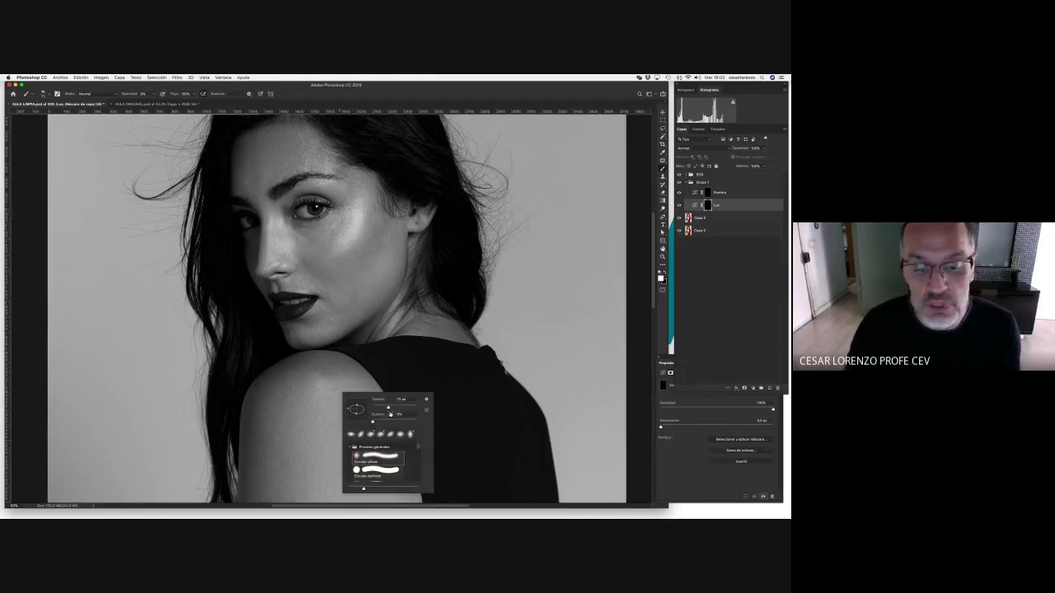
pyautogui.moveTo(391, 410); pyautogui.dragTo(408, 409)
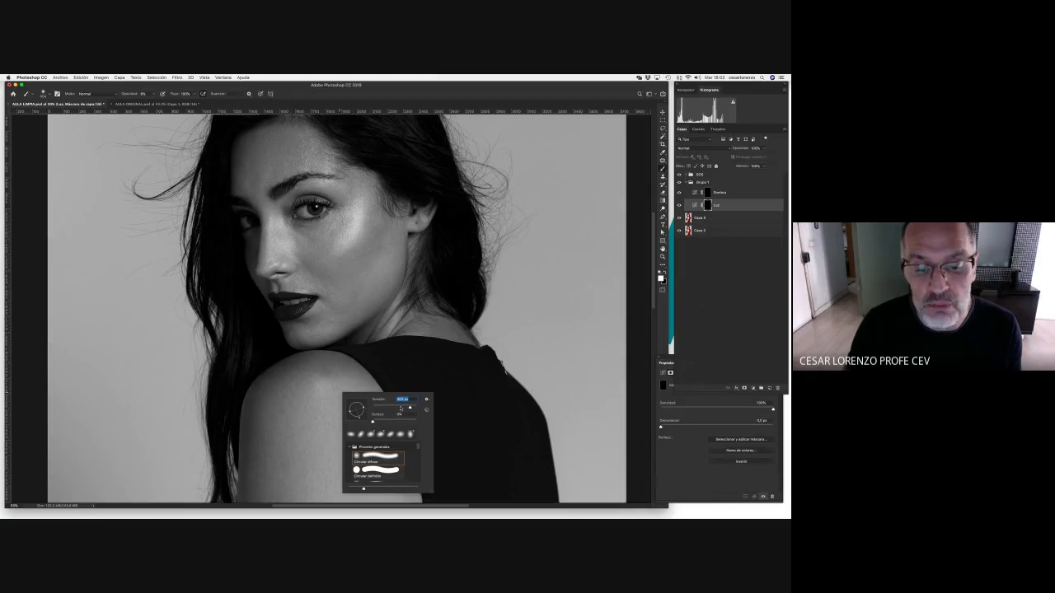
pyautogui.moveTo(412, 409); pyautogui.dragTo(410, 407)
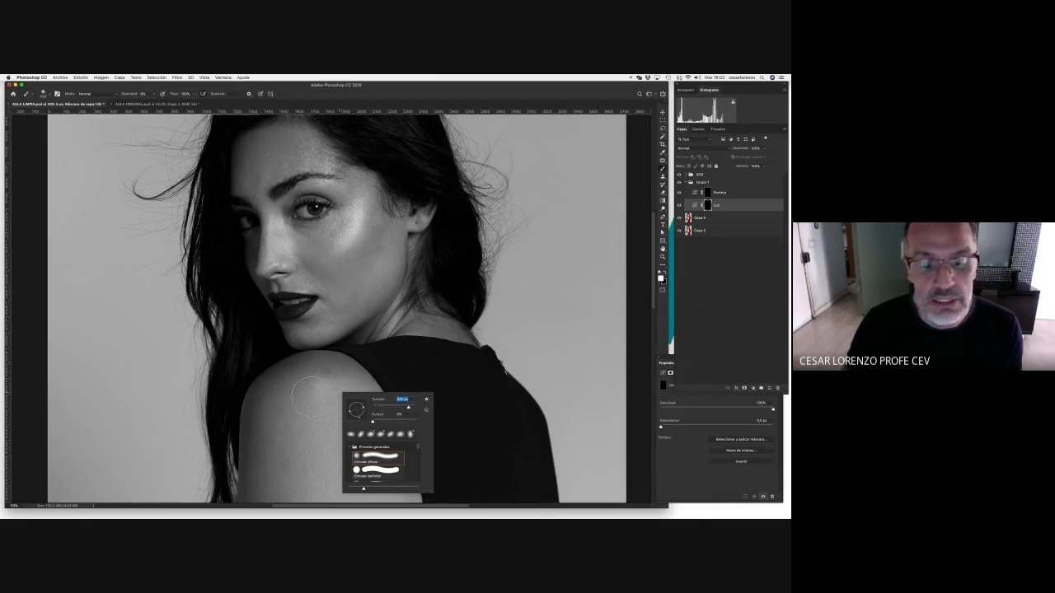
pyautogui.click(312, 395)
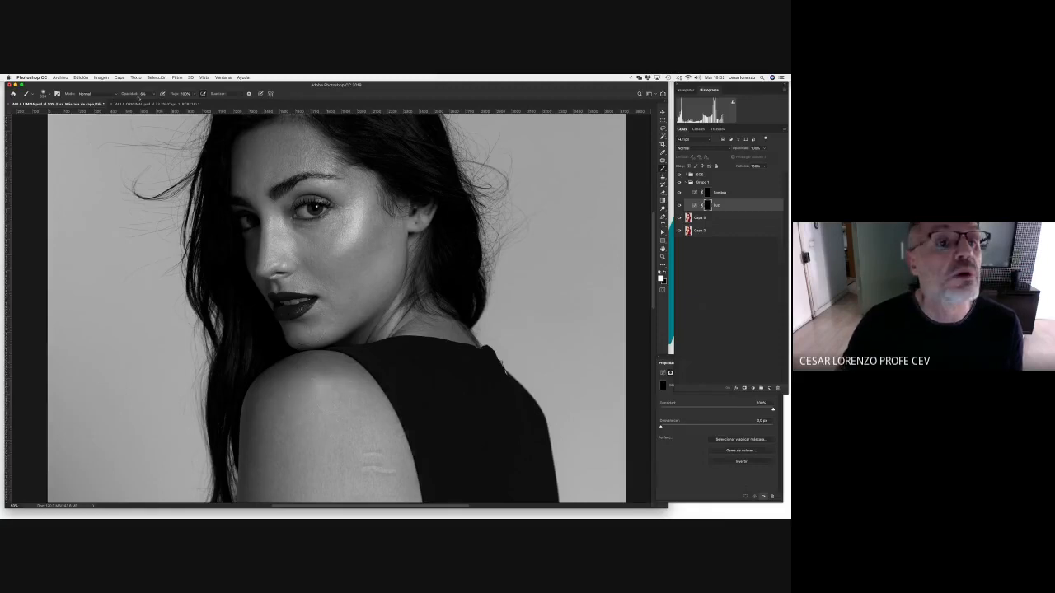
pyautogui.click(153, 95)
pyautogui.moveTo(156, 102); pyautogui.dragTo(161, 102)
pyautogui.click(326, 391)
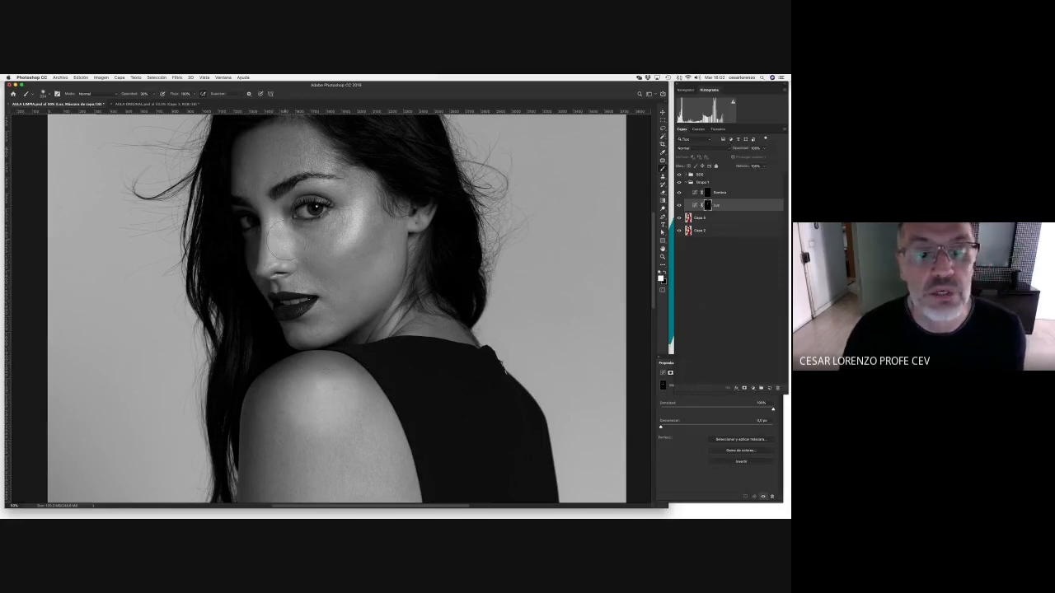
# Switch to the Sombra layer's mask, reduce the brush size, and darken the upper eyelid of the nearer eye
pyautogui.rightClick(301, 236)
pyautogui.click(677, 179)
pyautogui.click(729, 193)
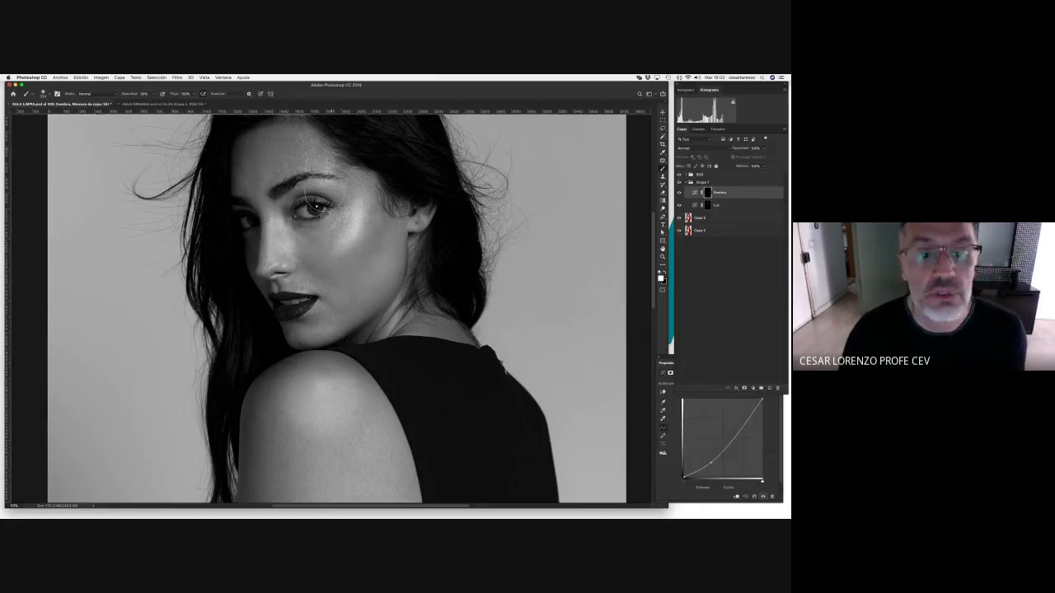
pyautogui.rightClick(304, 207)
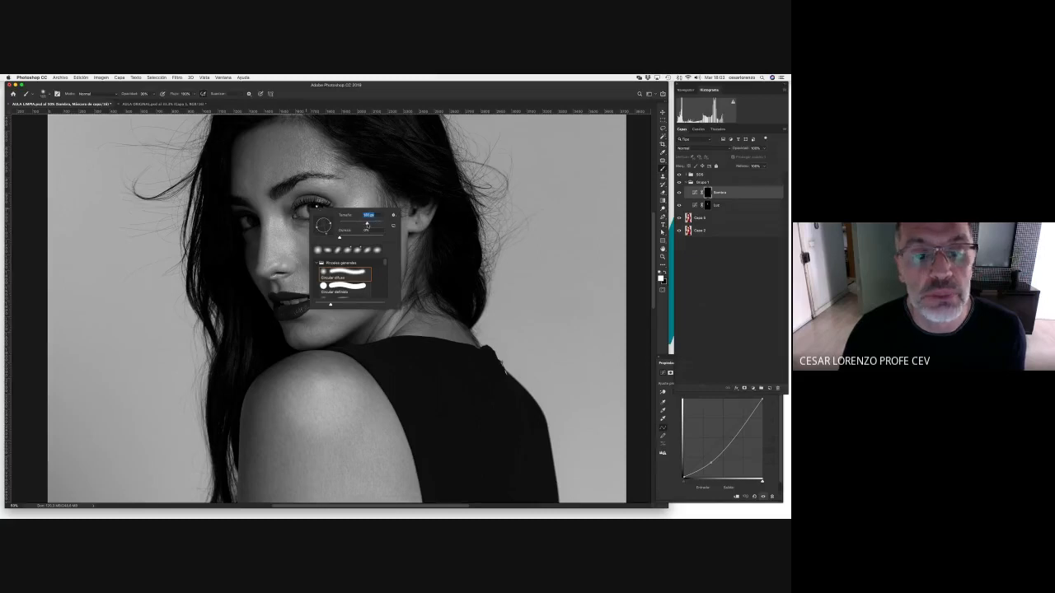
pyautogui.click(292, 200)
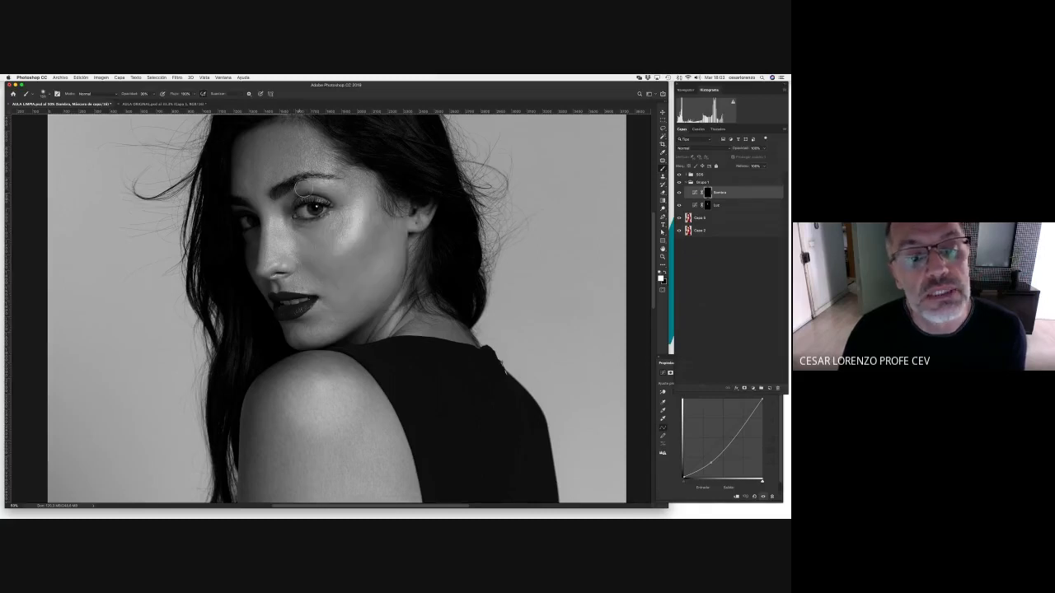
pyautogui.moveTo(303, 189); pyautogui.dragTo(323, 197)
# Reduce the brush further and paint shadow along the side of the nose in the Sombra mask
pyautogui.rightClick(283, 281)
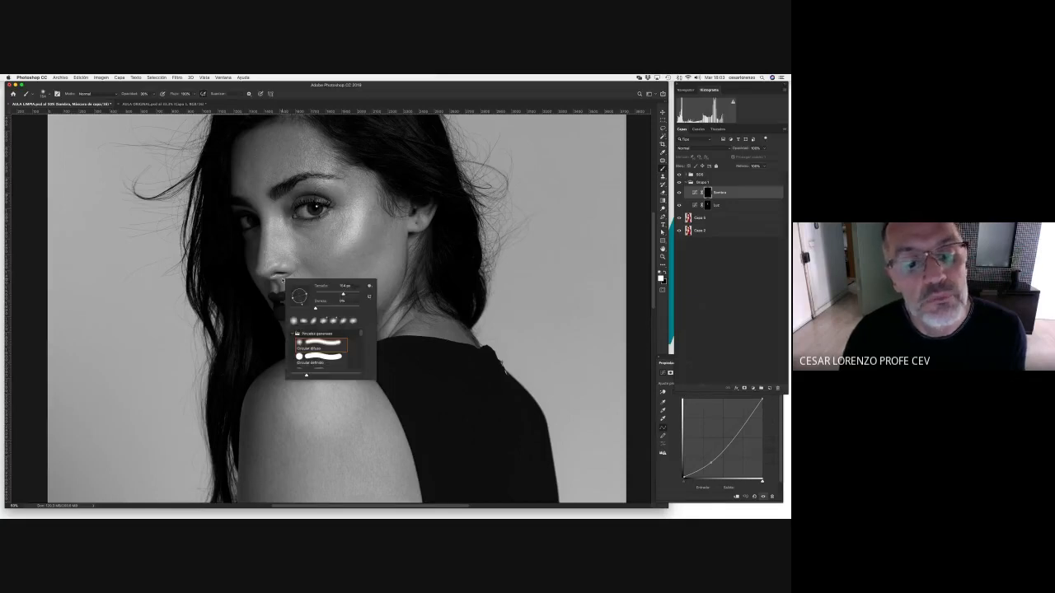
pyautogui.moveTo(343, 295); pyautogui.dragTo(333, 295)
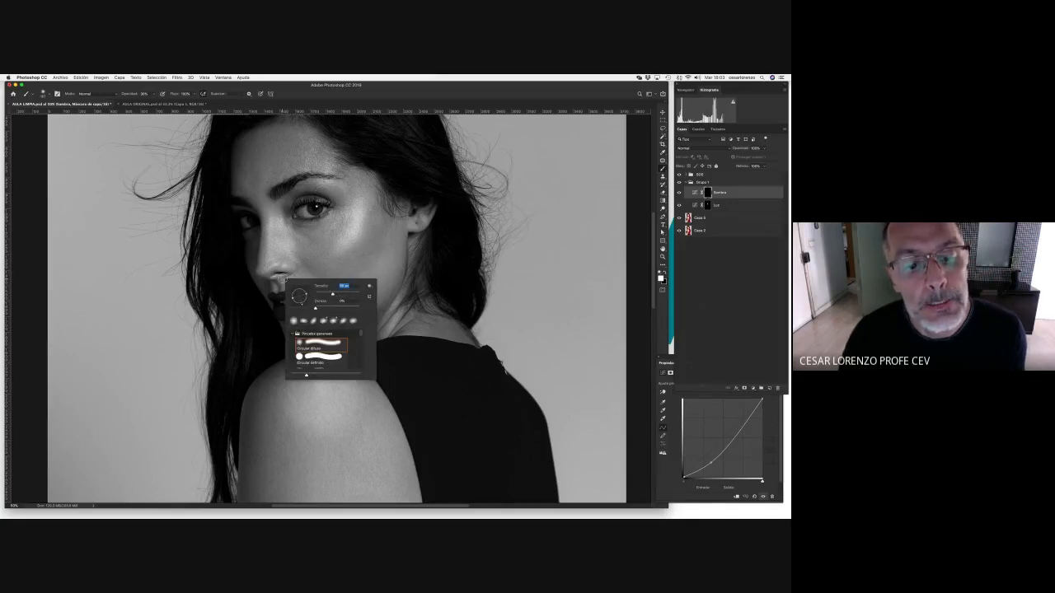
pyautogui.click(282, 278)
pyautogui.moveTo(293, 264); pyautogui.dragTo(295, 271)
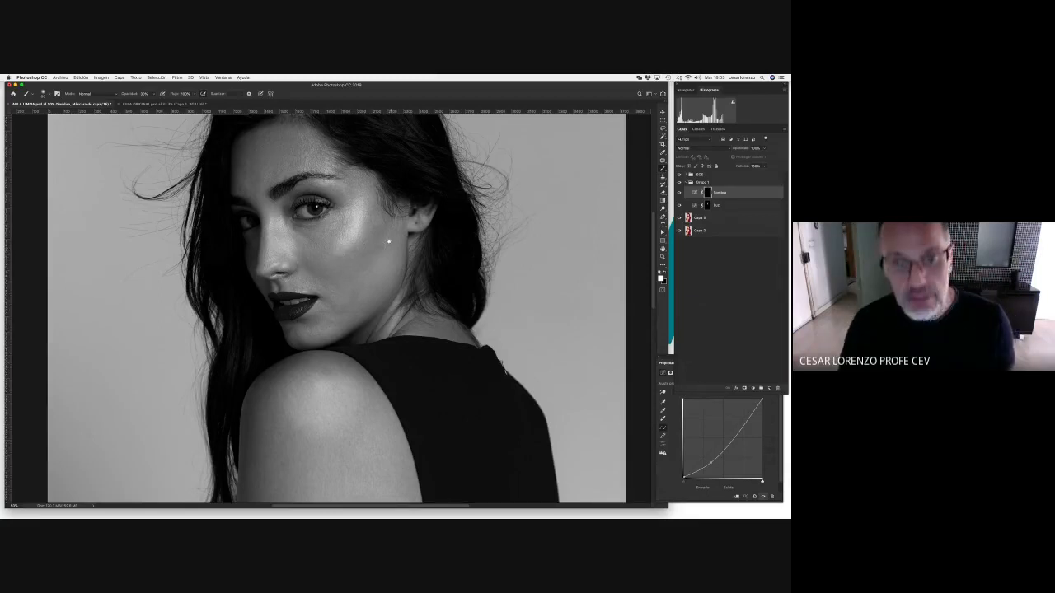
# Enlarge the brush and paint highlights on the hair in the Luz layer's mask
pyautogui.scroll(5, 388, 241)
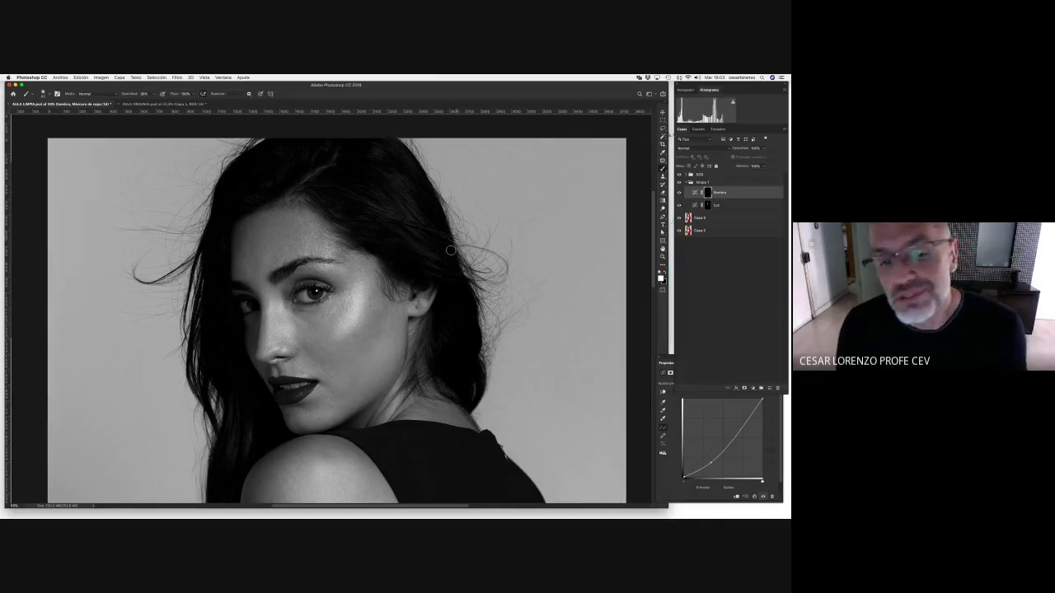
pyautogui.rightClick(417, 257)
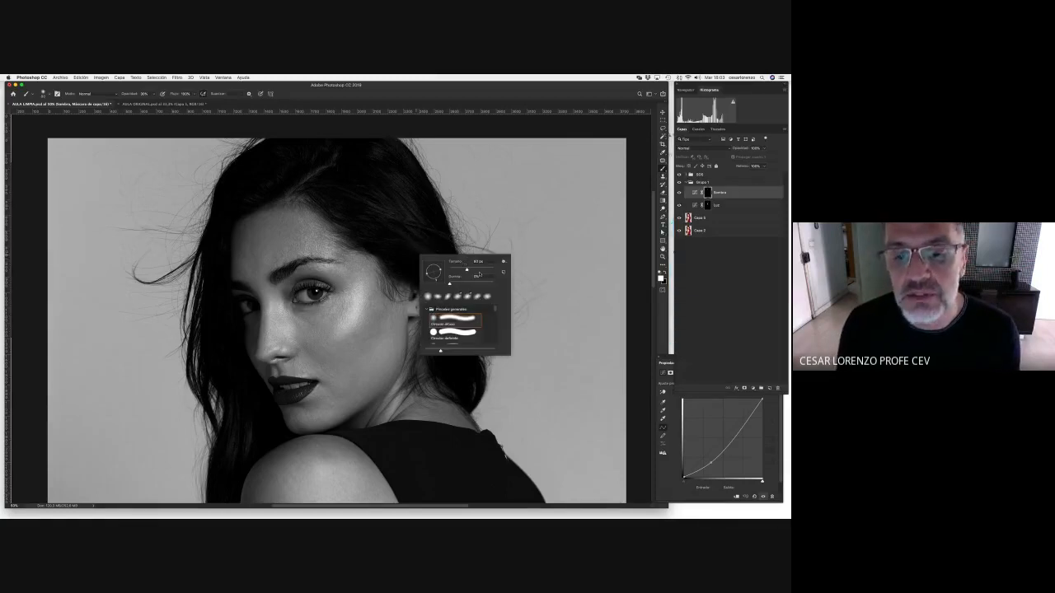
pyautogui.moveTo(467, 269); pyautogui.dragTo(475, 270)
pyautogui.press('Return')
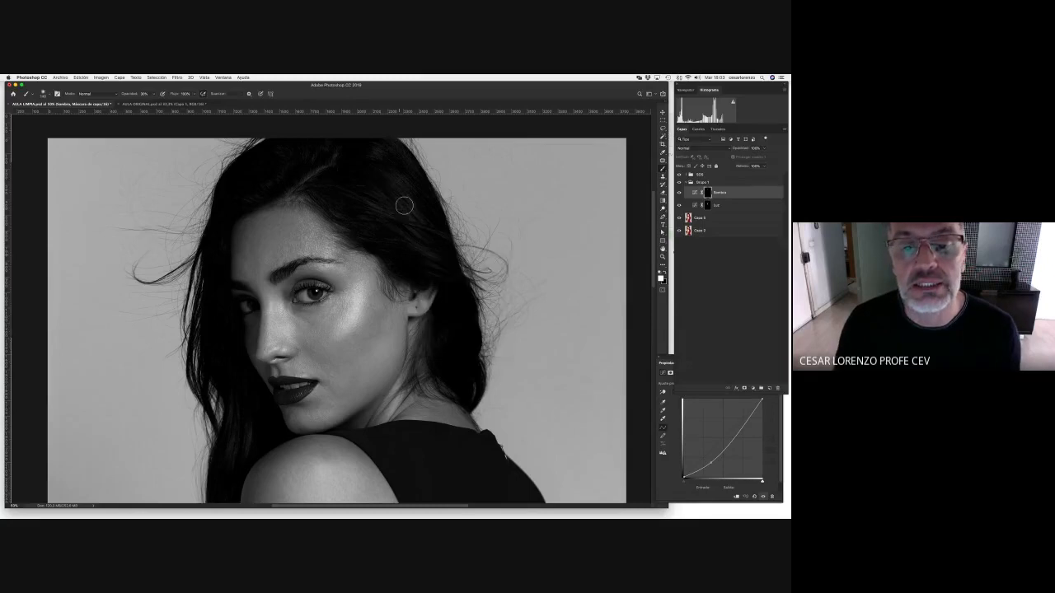
pyautogui.click(740, 205)
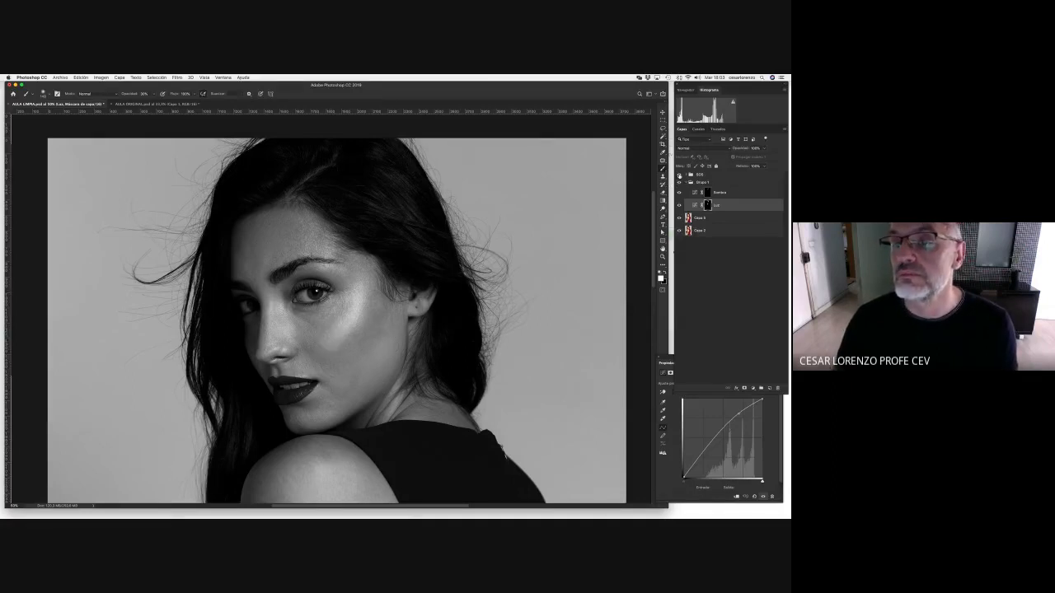
# Hide the black-and-white helper group and toggle the Sombra and Luz group to compare the colour portrait before and after
pyautogui.click(678, 175)
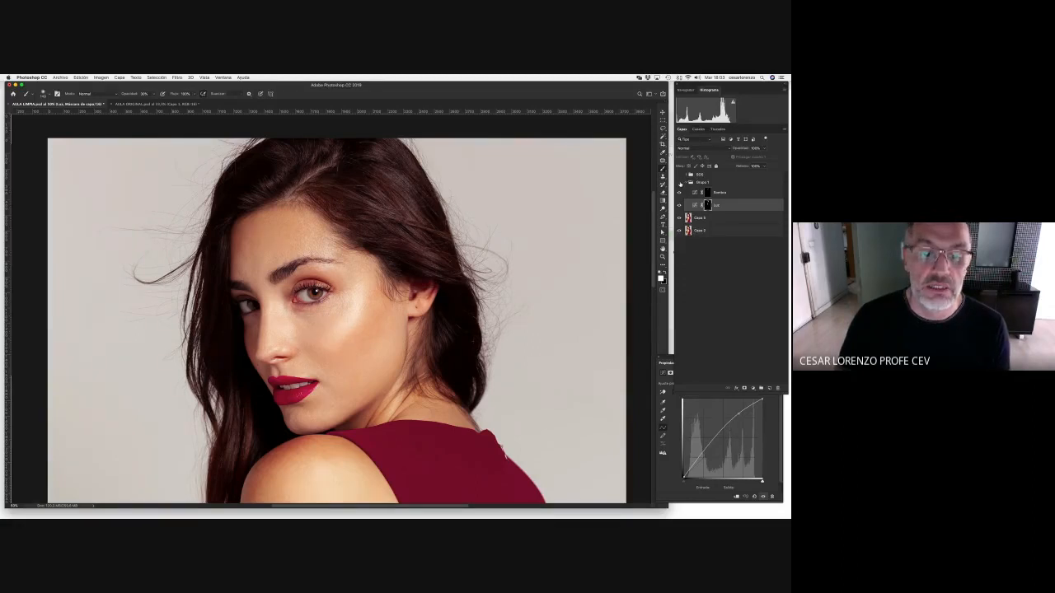
pyautogui.click(678, 182)
pyautogui.click(679, 183)
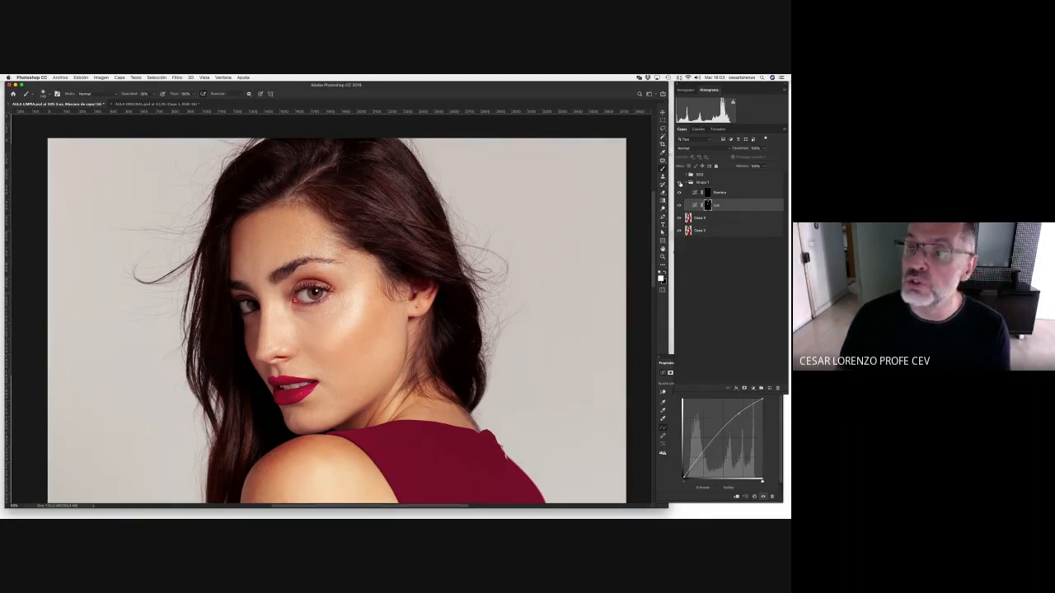
pyautogui.click(679, 182)
pyautogui.click(679, 182)
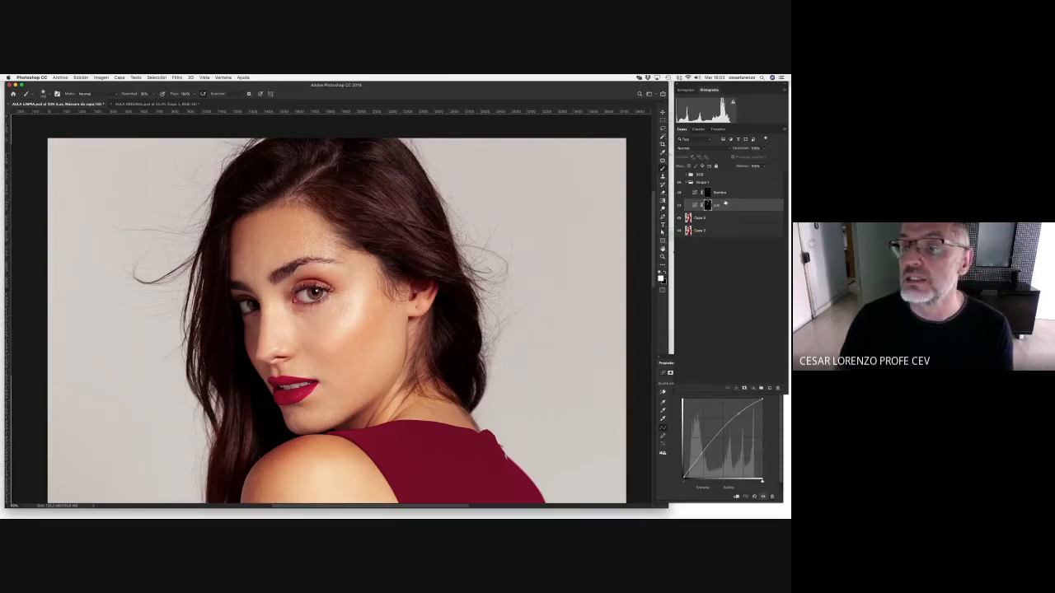
# Shrink the brush and brighten the lower lip in the Luz mask
pyautogui.rightClick(319, 396)
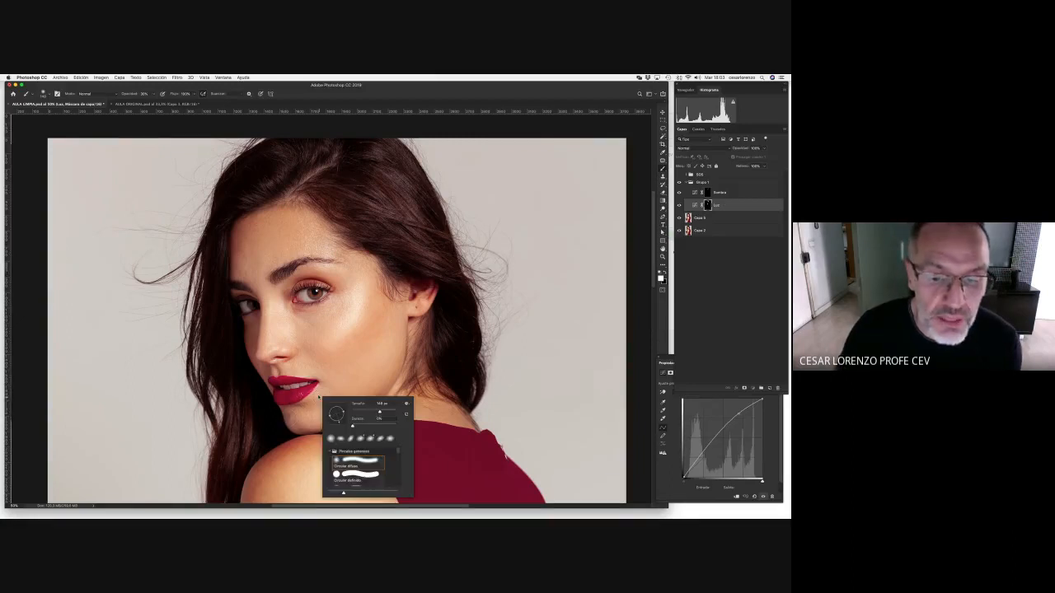
pyautogui.moveTo(380, 412); pyautogui.dragTo(359, 413)
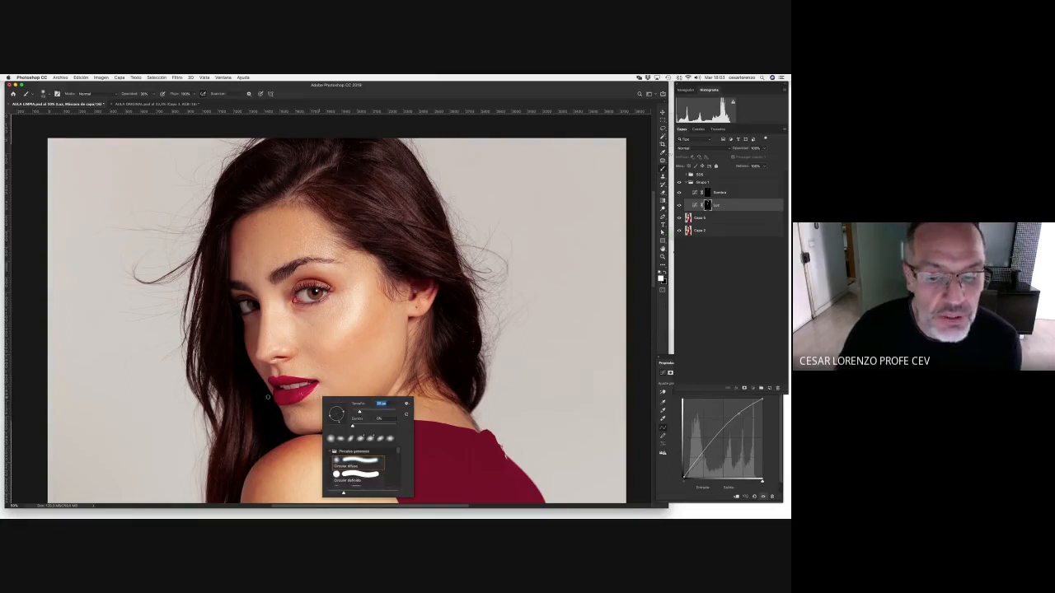
pyautogui.click(291, 399)
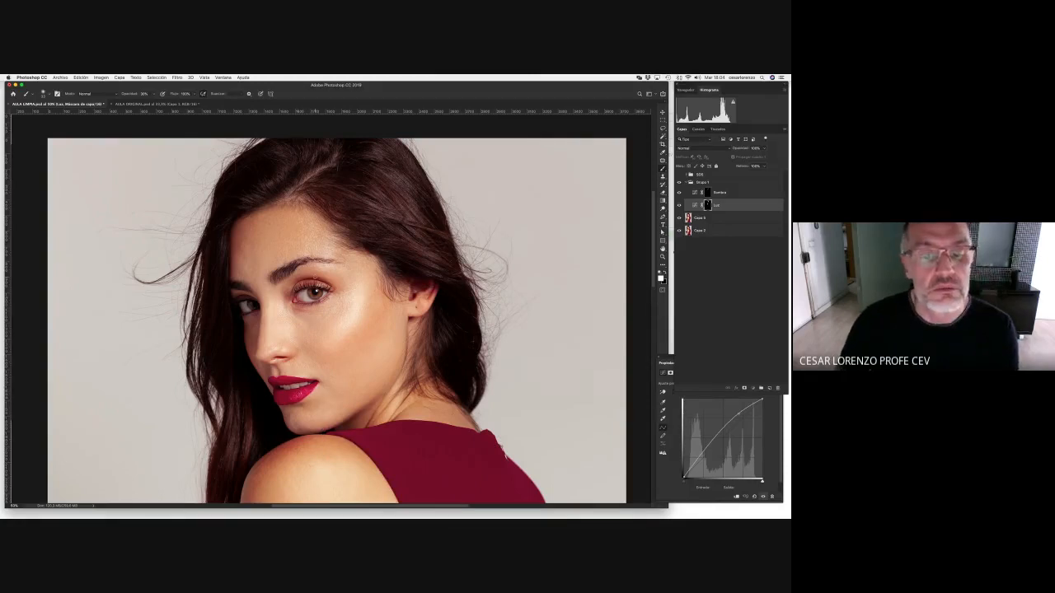
# Adjust the brush opacity, shrink the brush to a few pixels, and brighten the nearer eye in the Luz mask
pyautogui.scroll(8, 315, 289)
pyautogui.click(153, 94)
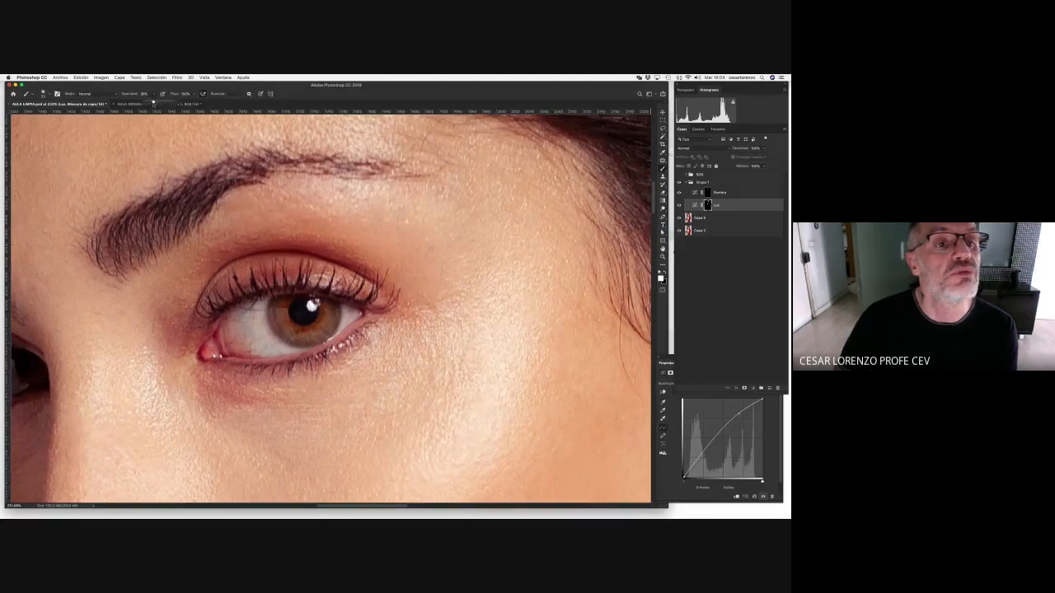
pyautogui.rightClick(290, 341)
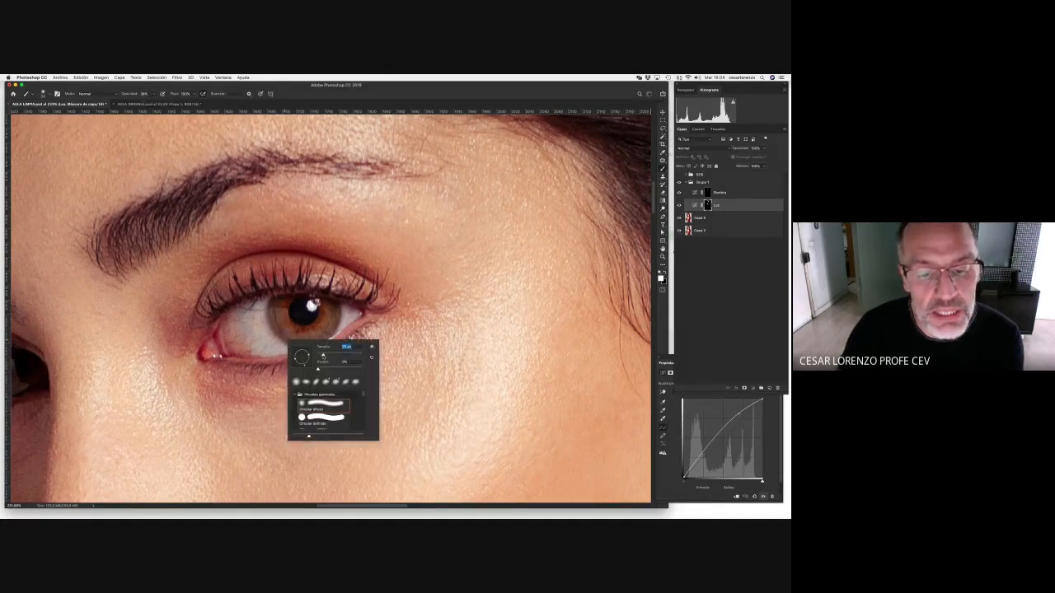
pyautogui.moveTo(323, 355); pyautogui.dragTo(319, 356)
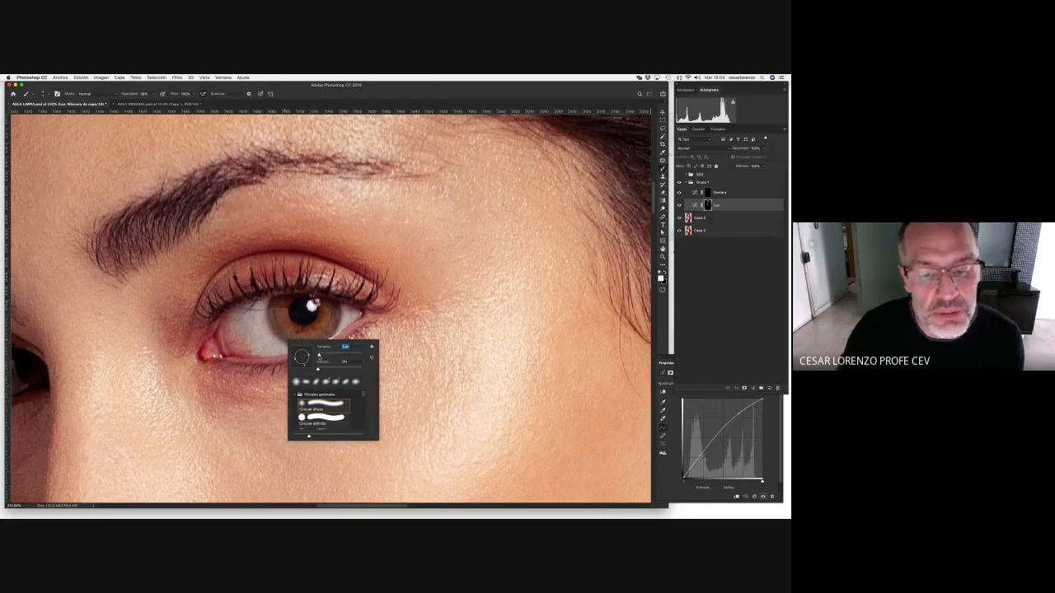
pyautogui.click(280, 320)
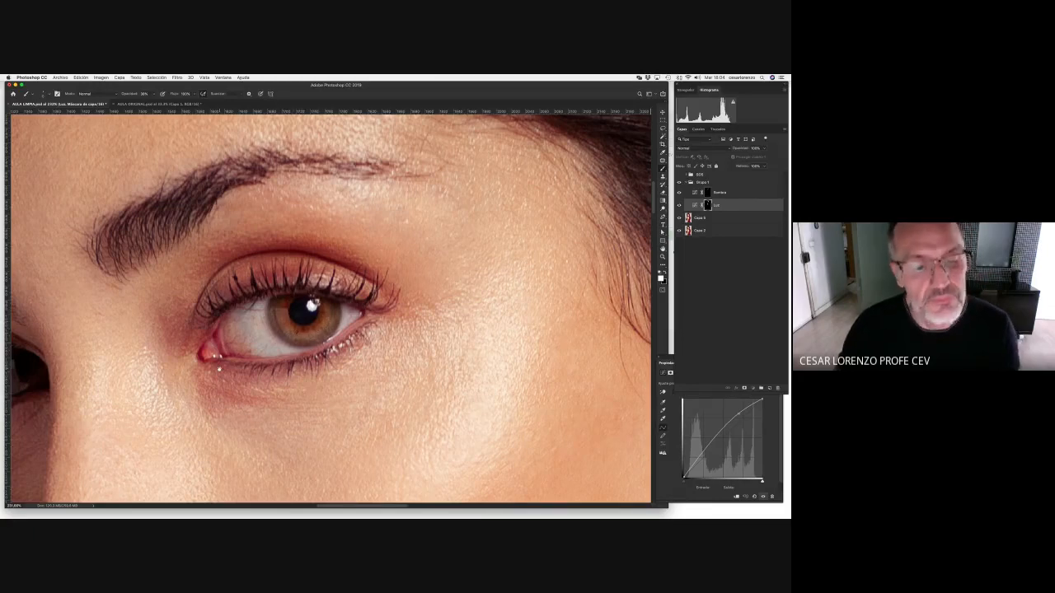
# Darken the upper lashes of the nearer eye in the Sombra layer's mask
pyautogui.hscroll(-5, 301, 330)
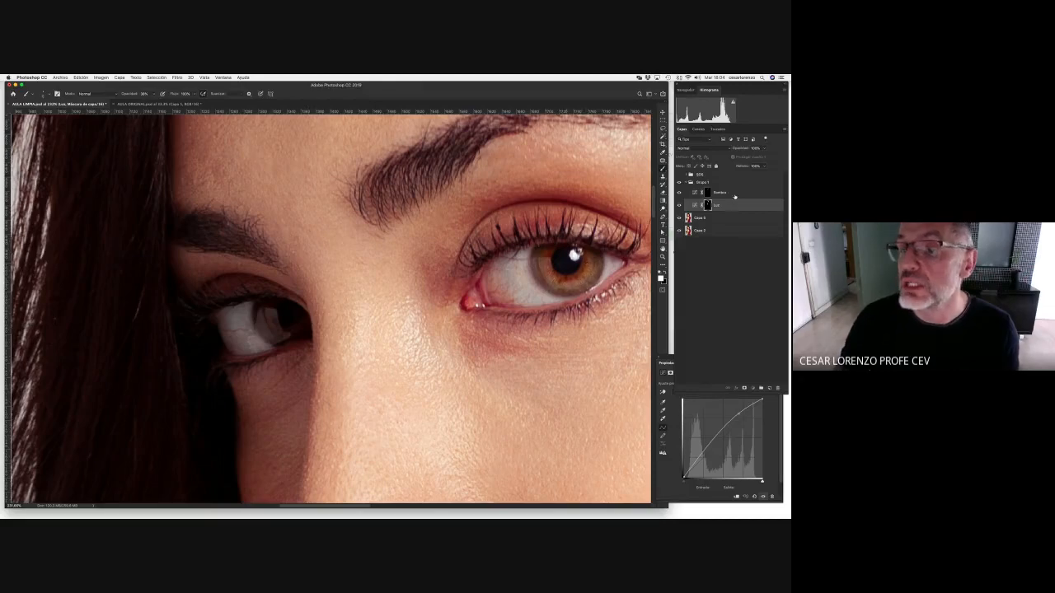
pyautogui.click(734, 193)
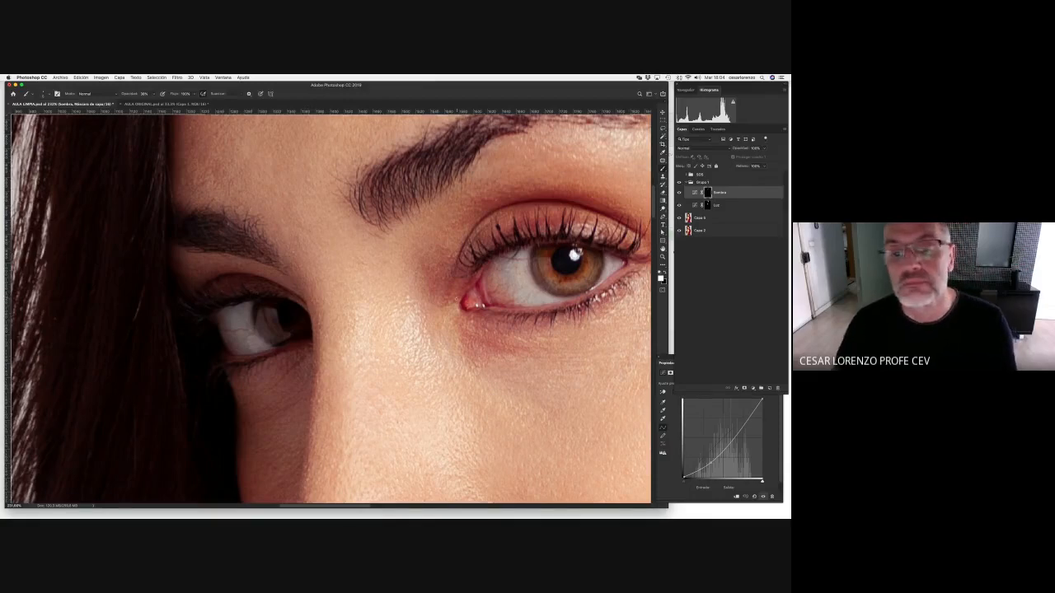
# Delete the black-and-white helper group from the layer stack
pyautogui.scroll(-10, 450, 301)
pyautogui.scroll(3, 445, 304)
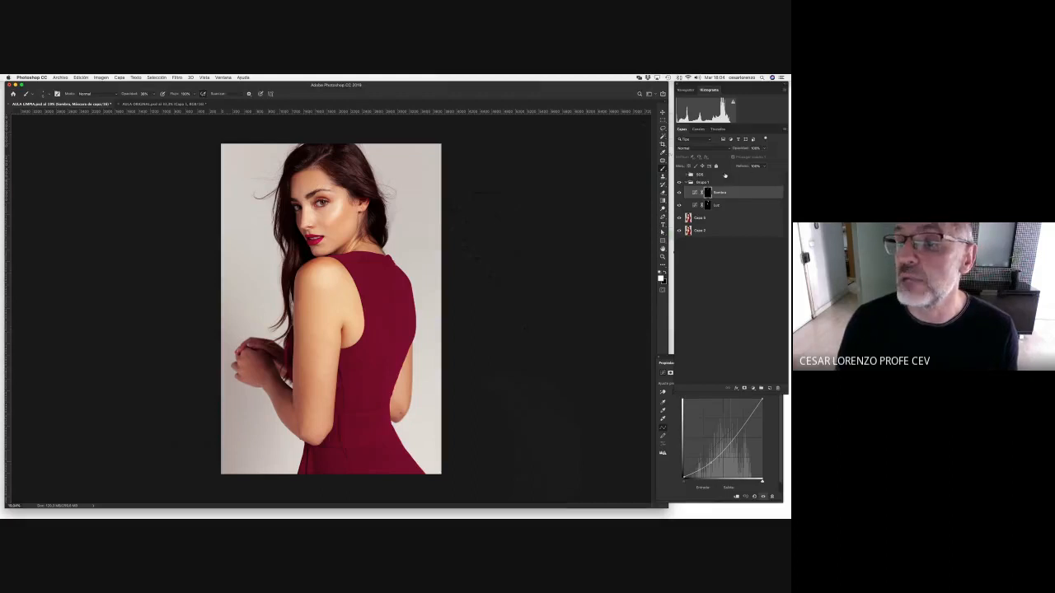
pyautogui.click(726, 175)
pyautogui.moveTo(732, 176); pyautogui.dragTo(777, 388)
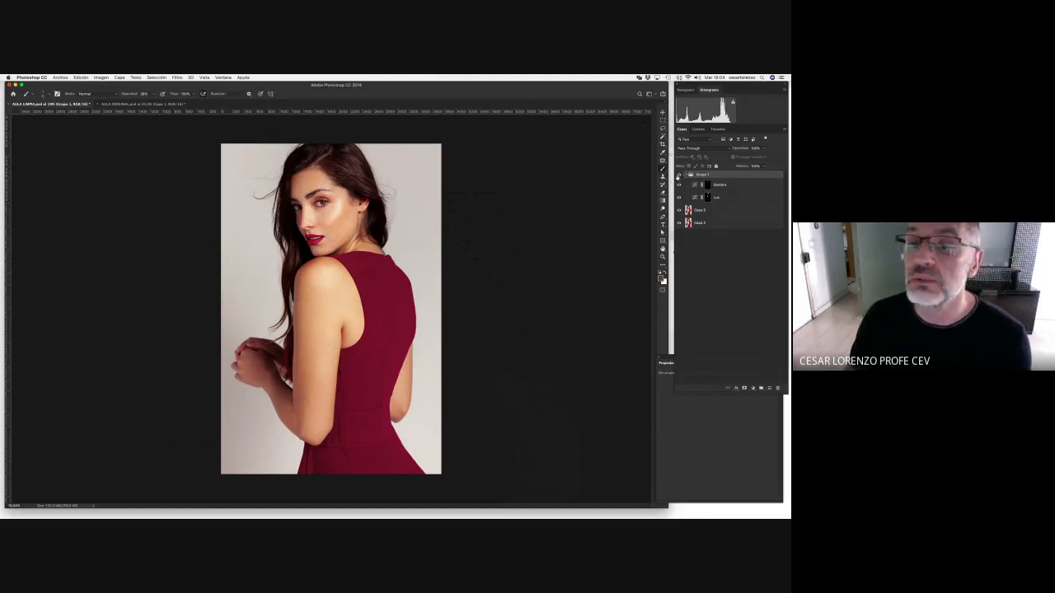
# Toggle the shading group's visibility to compare the full portrait before and after, and select the Luz layer's mask
pyautogui.click(679, 174)
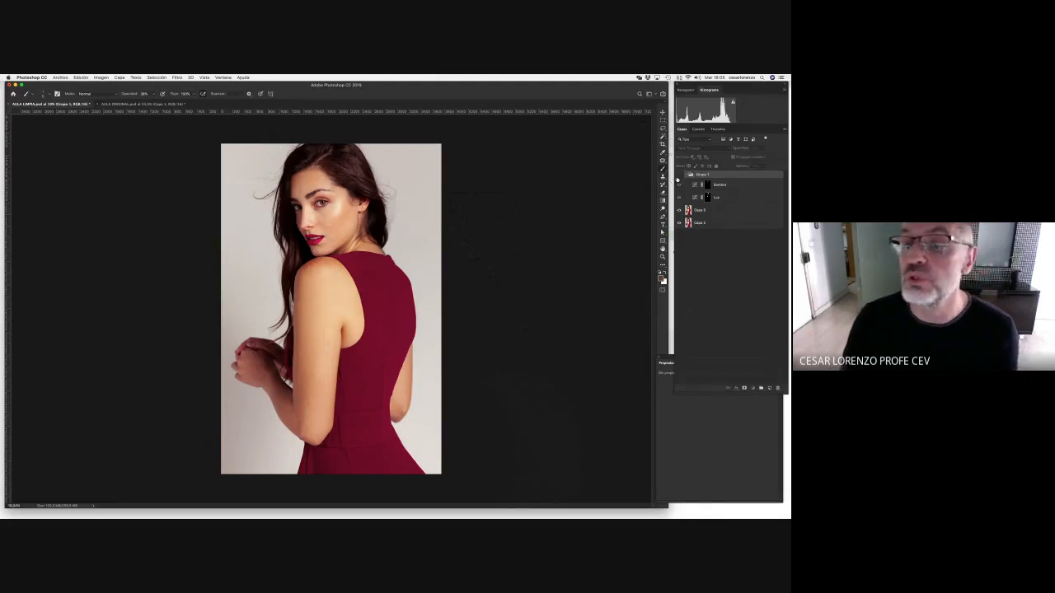
pyautogui.click(680, 175)
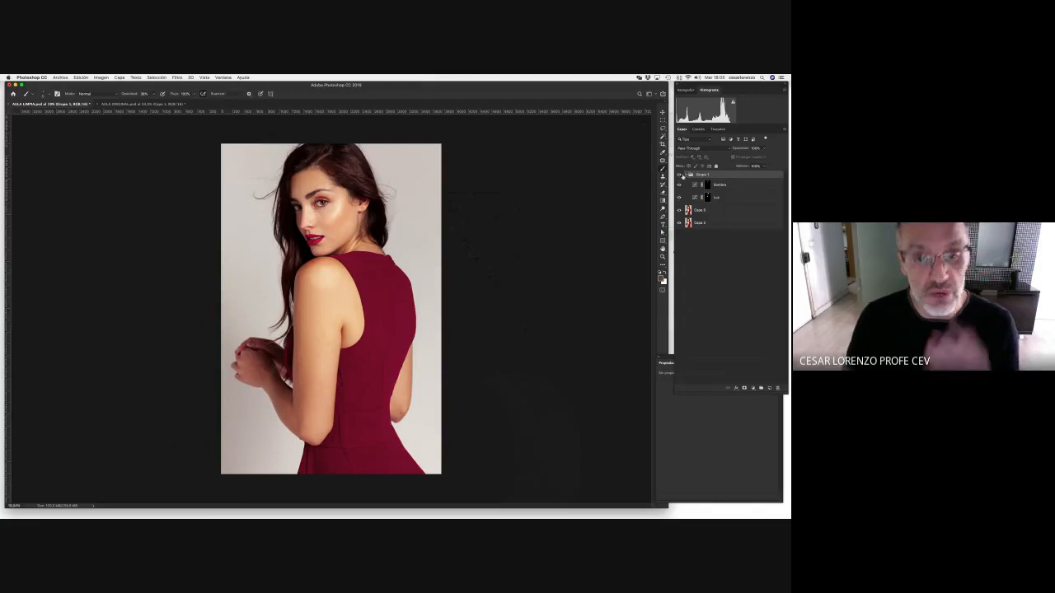
pyautogui.click(734, 196)
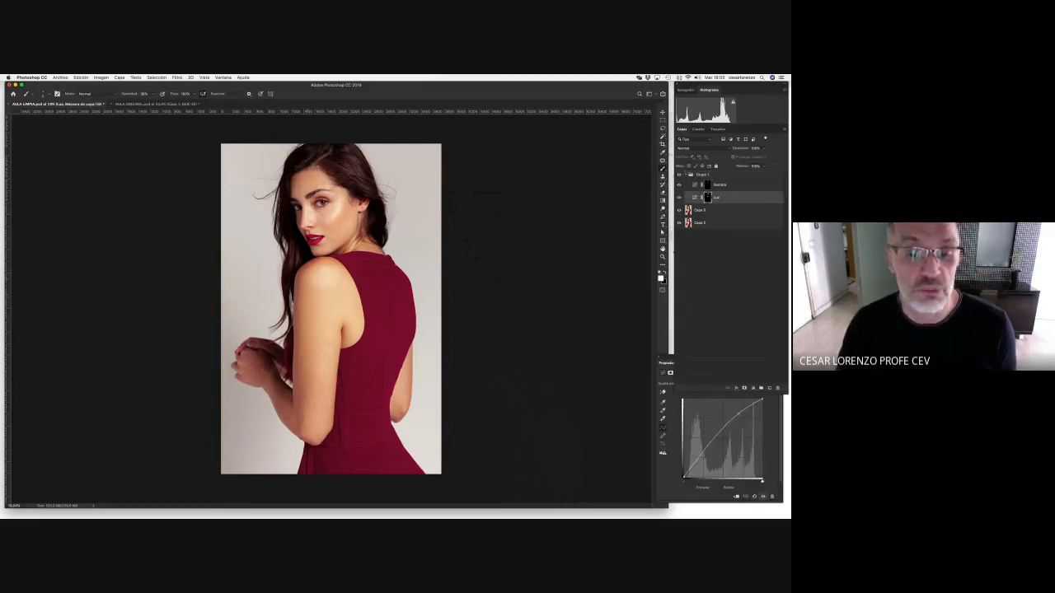
# Enlarge the brush and shade the near arm, painting a lengthwise highlight in the Luz mask and a shadow along its edge in the Sombra mask
pyautogui.rightClick(318, 285)
pyautogui.moveTo(349, 299); pyautogui.dragTo(387, 300)
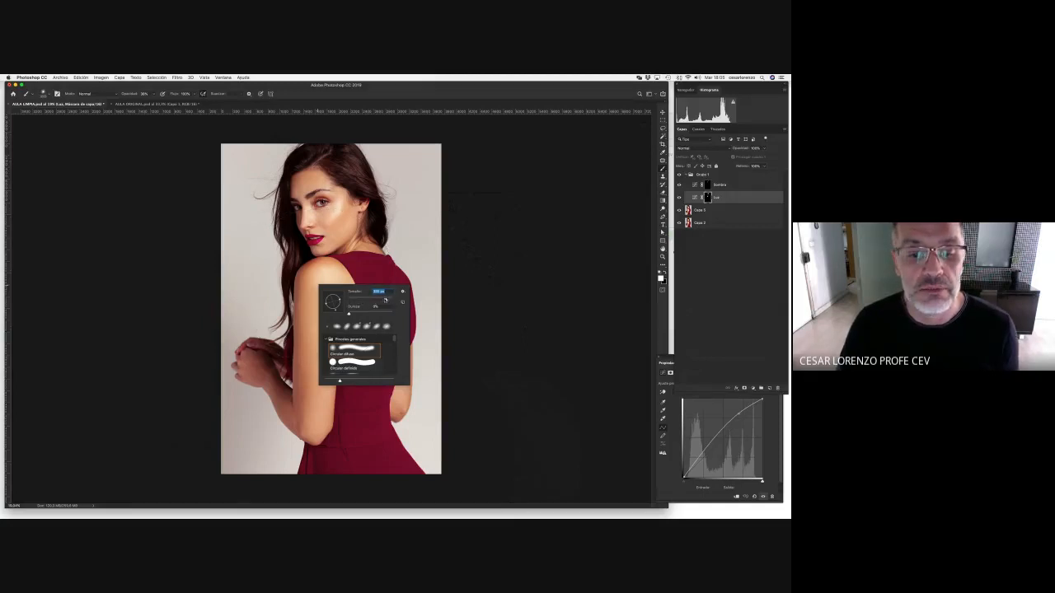
pyautogui.click(317, 289)
pyautogui.moveTo(322, 285); pyautogui.dragTo(316, 418)
pyautogui.moveTo(321, 281); pyautogui.dragTo(317, 422)
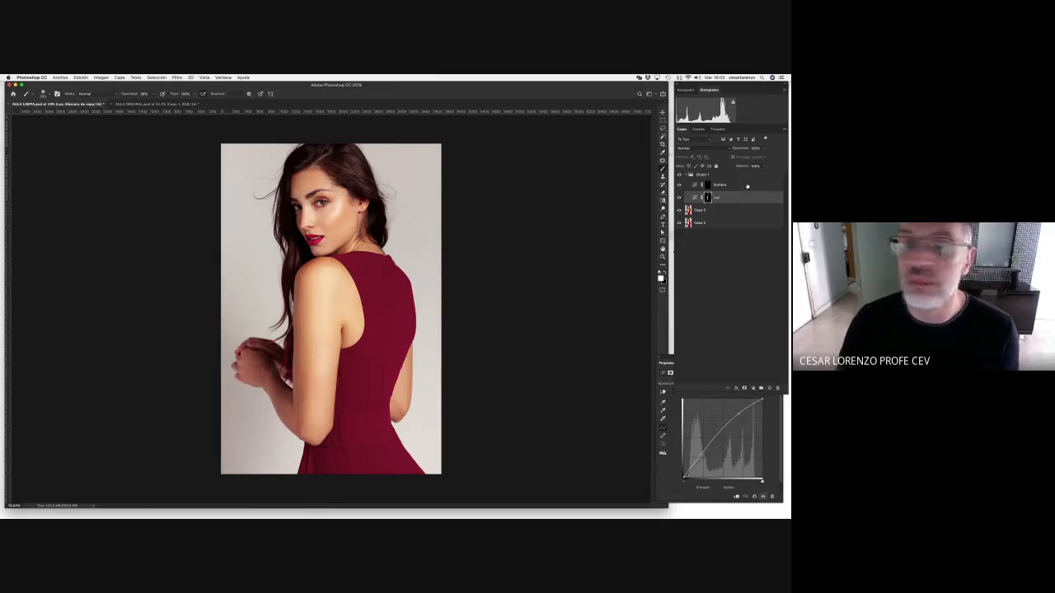
pyautogui.click(746, 187)
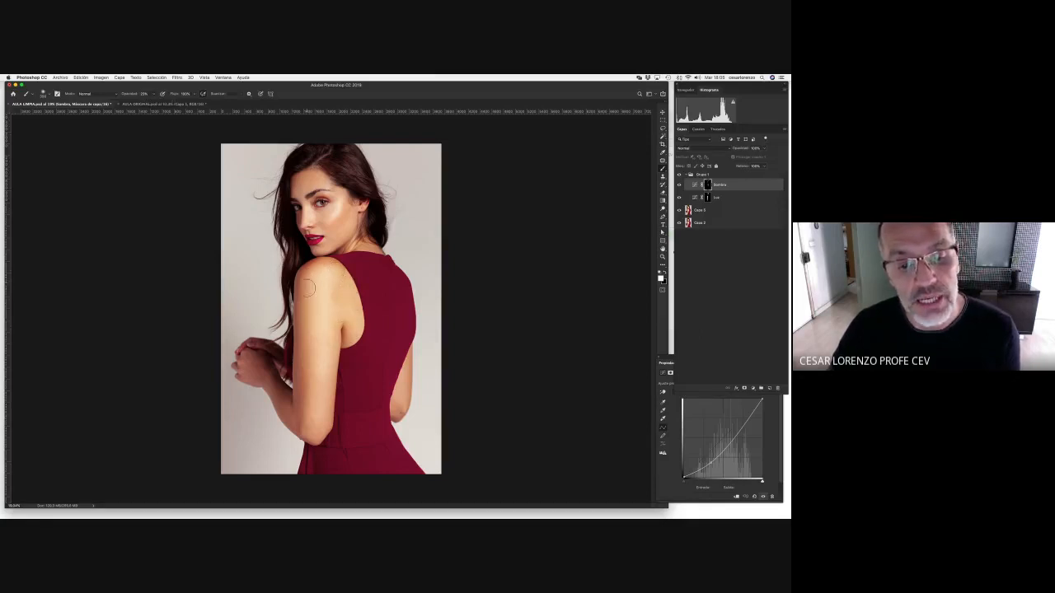
pyautogui.moveTo(307, 288); pyautogui.dragTo(302, 390)
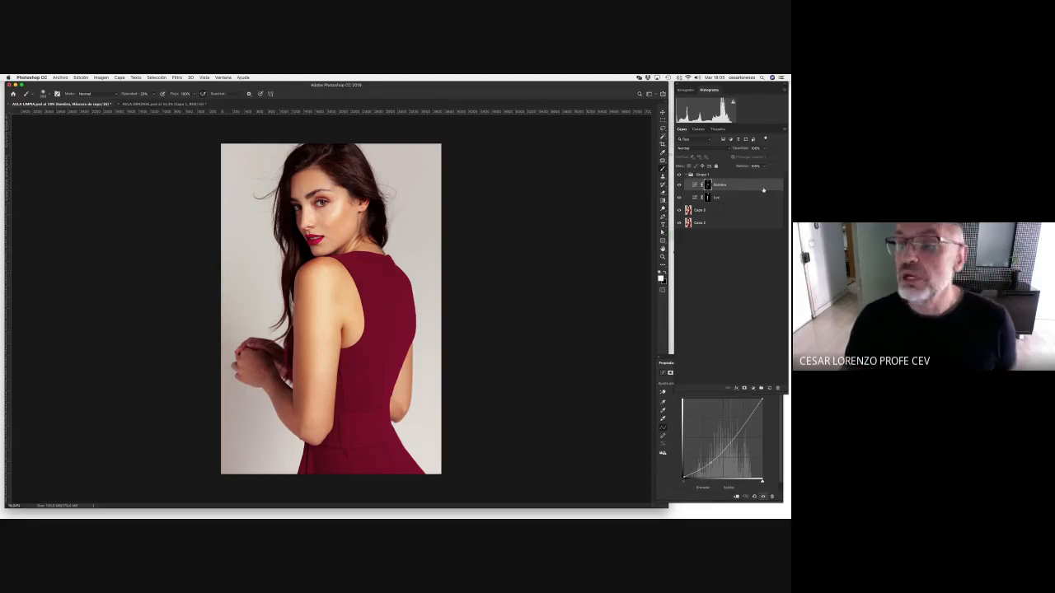
# Merge the shading group with the retouched portrait layer beneath it, and toggle the merged layer's visibility to compare with the original
pyautogui.click(726, 174)
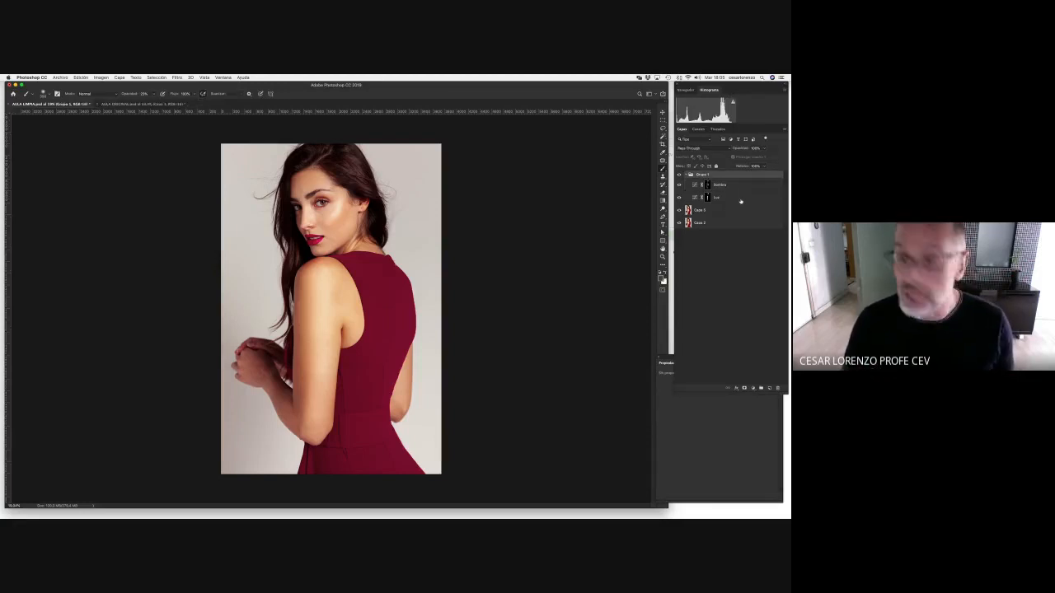
pyautogui.press('super+e')
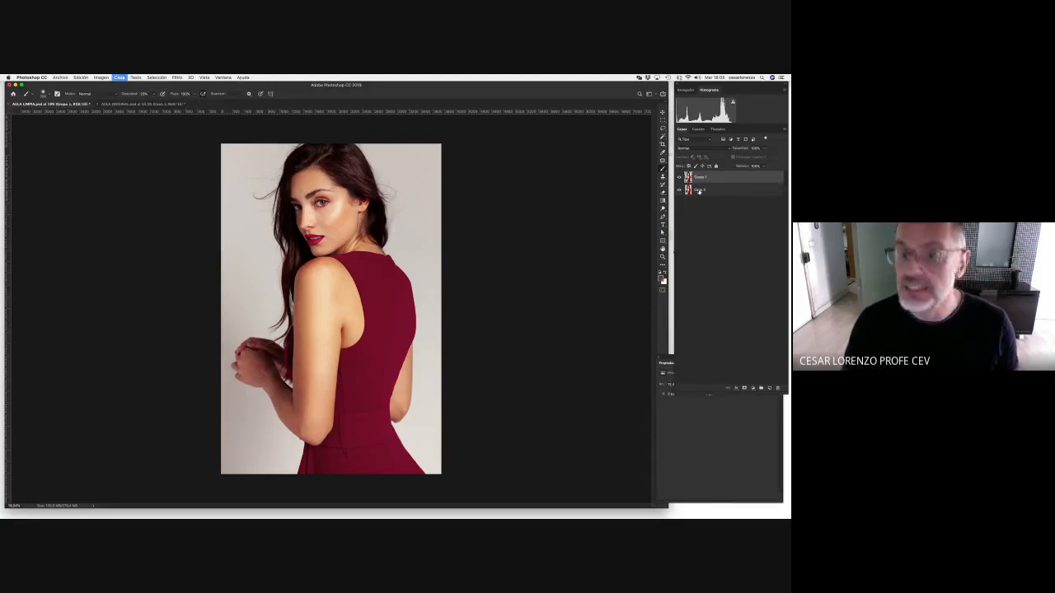
pyautogui.click(679, 177)
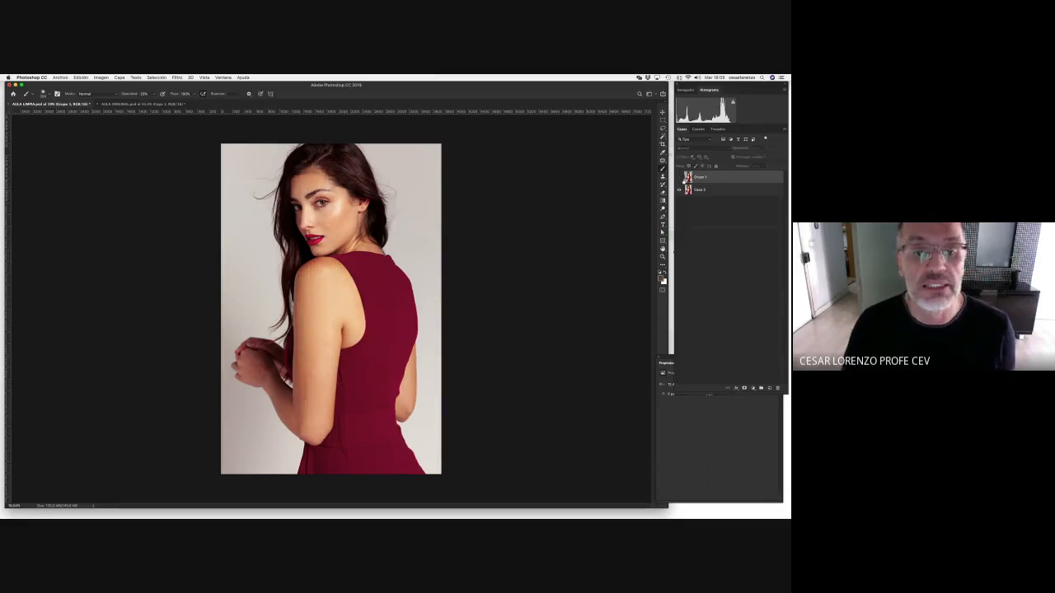
pyautogui.click(679, 177)
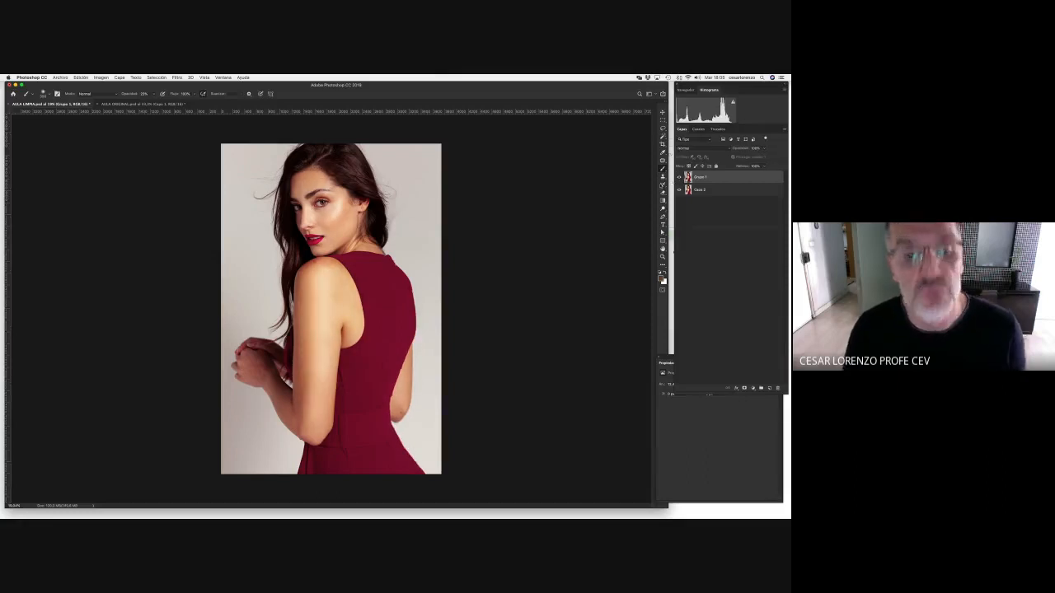
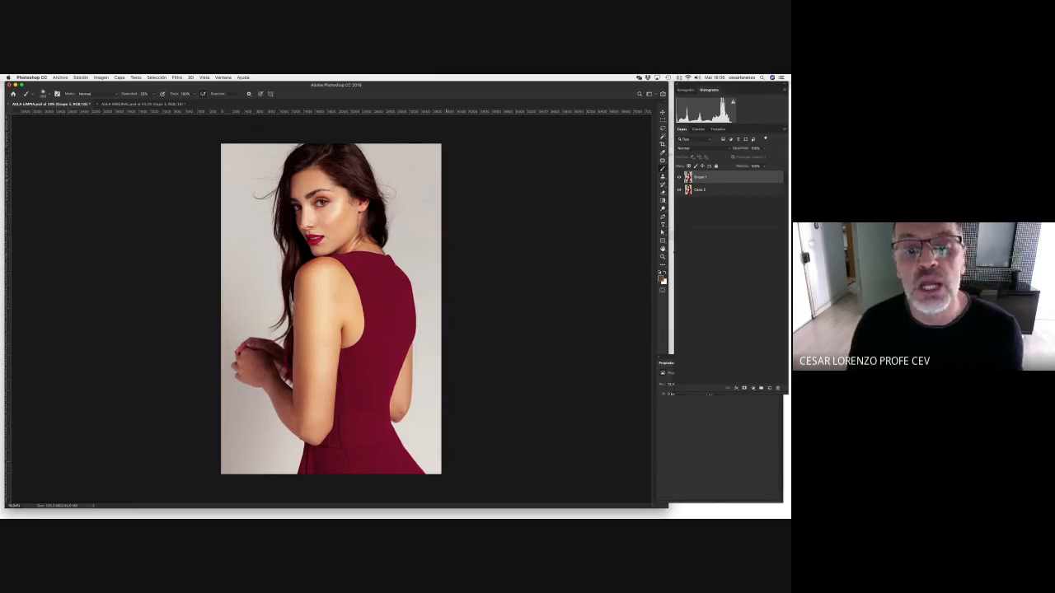
# Copy a rectangular area covering the loose hair and backdrop on the face side of the portrait to a new layer
pyautogui.click(662, 120)
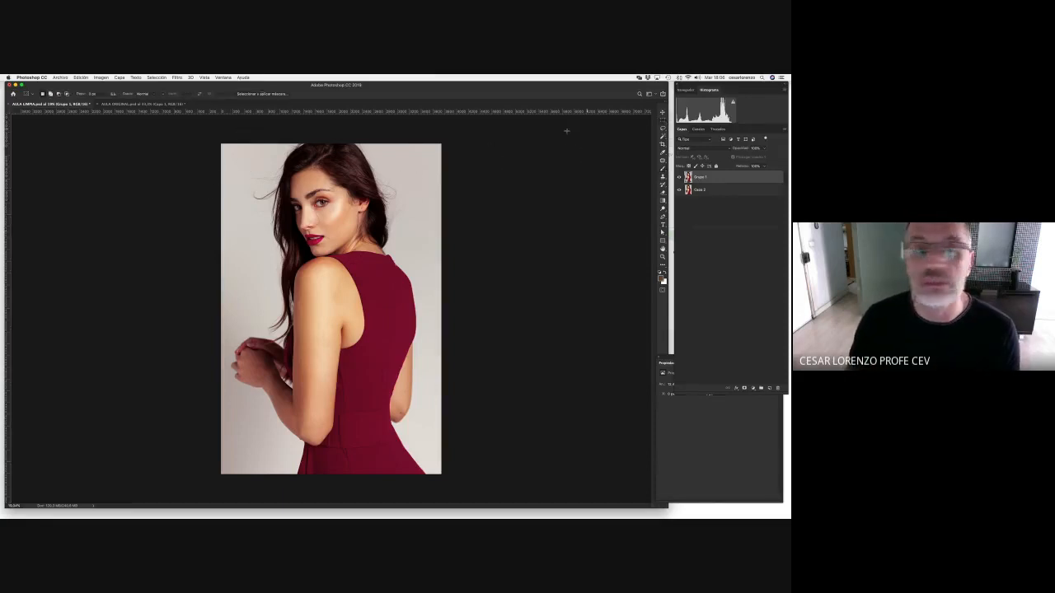
pyautogui.moveTo(195, 140); pyautogui.dragTo(288, 323)
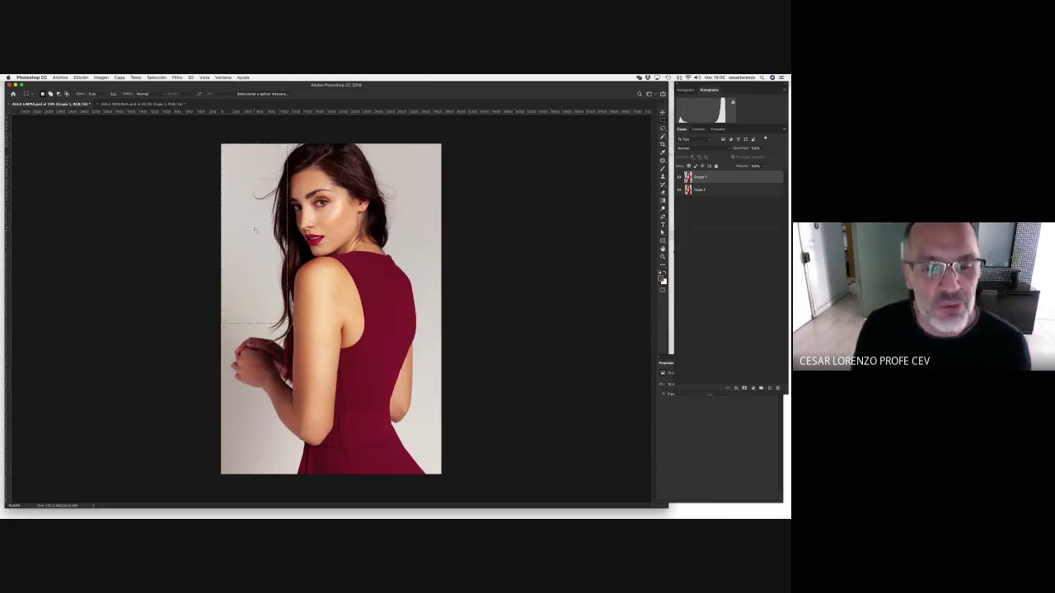
pyautogui.rightClick(269, 222)
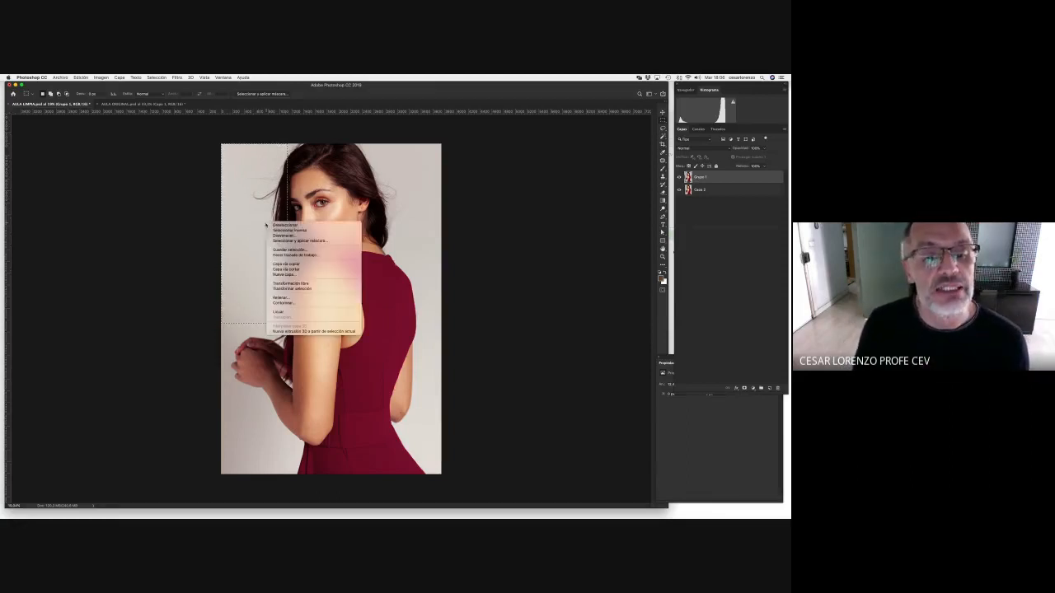
pyautogui.click(280, 264)
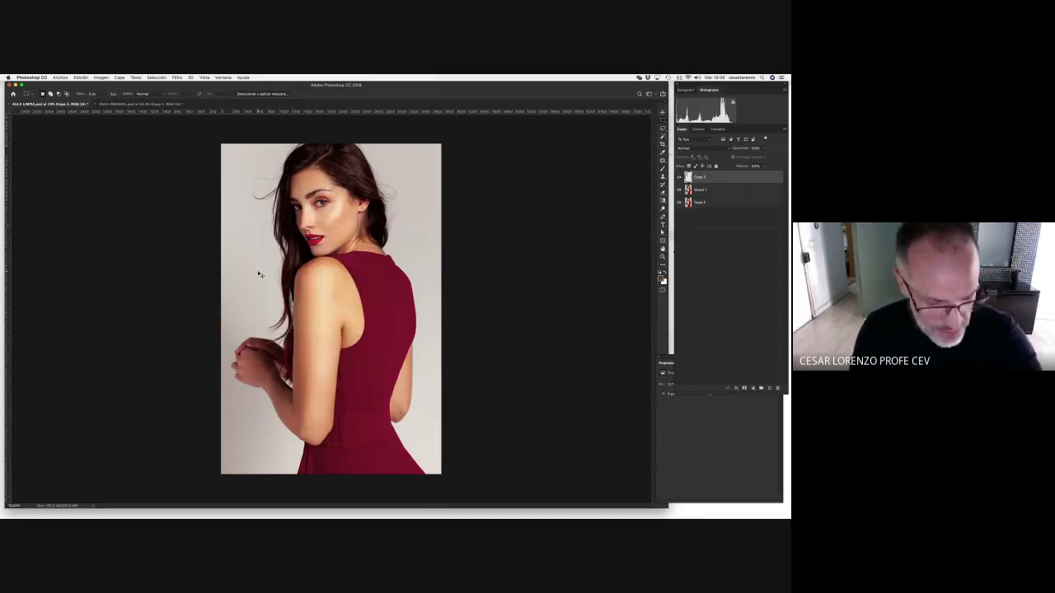
# Warp the copied hair slightly outward for more volume, and merge it with the portrait layer beneath
pyautogui.press('super+t')
pyautogui.click(279, 93)
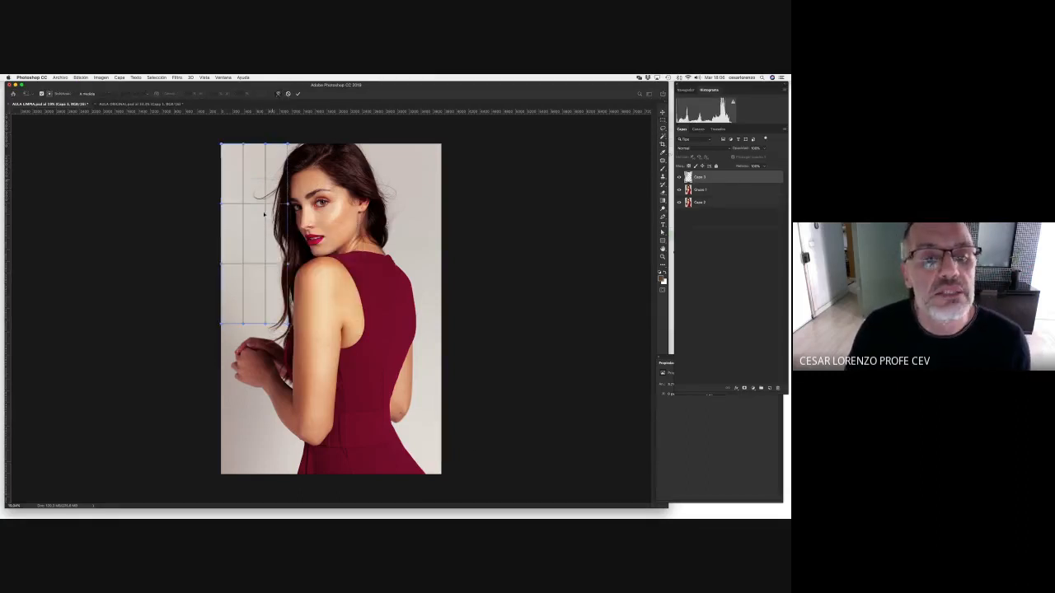
pyautogui.moveTo(262, 224); pyautogui.dragTo(258, 224)
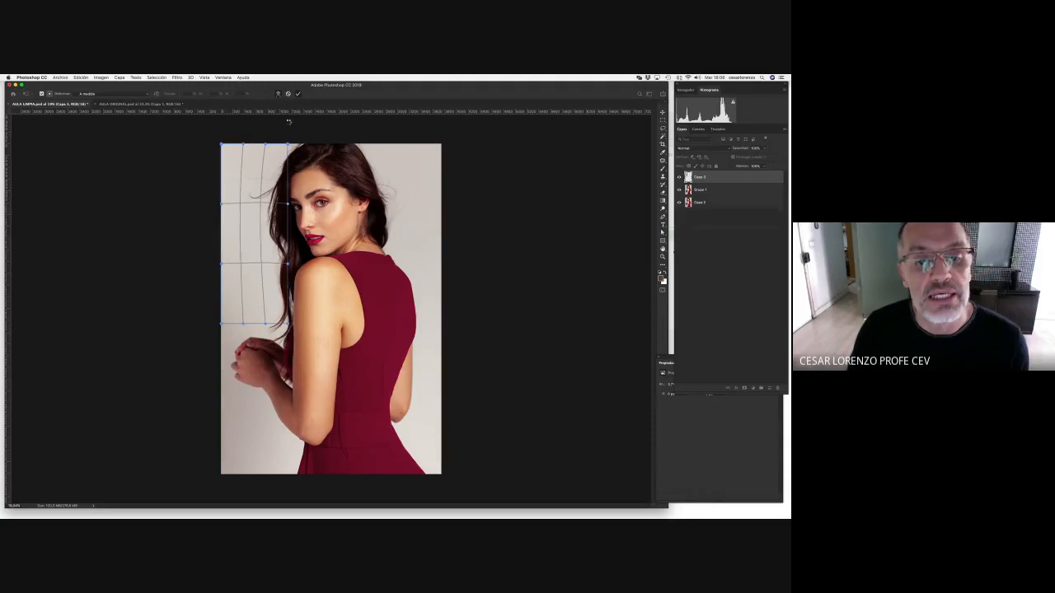
pyautogui.press('Return')
pyautogui.moveTo(3, 223)
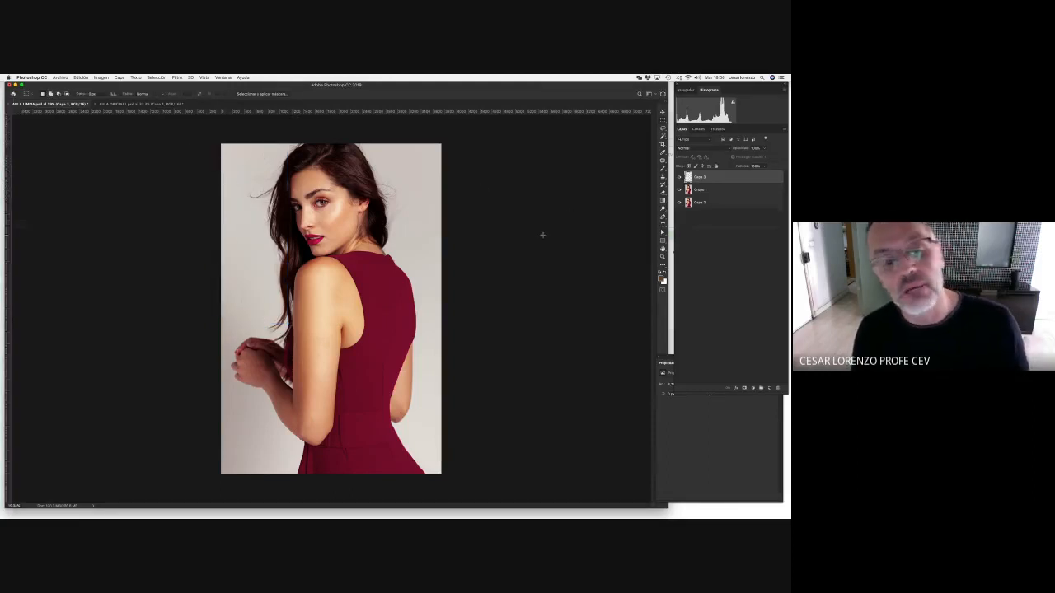
pyautogui.keyDown('shift'); pyautogui.click(735, 189); pyautogui.keyUp('shift')
pyautogui.press('super+e')
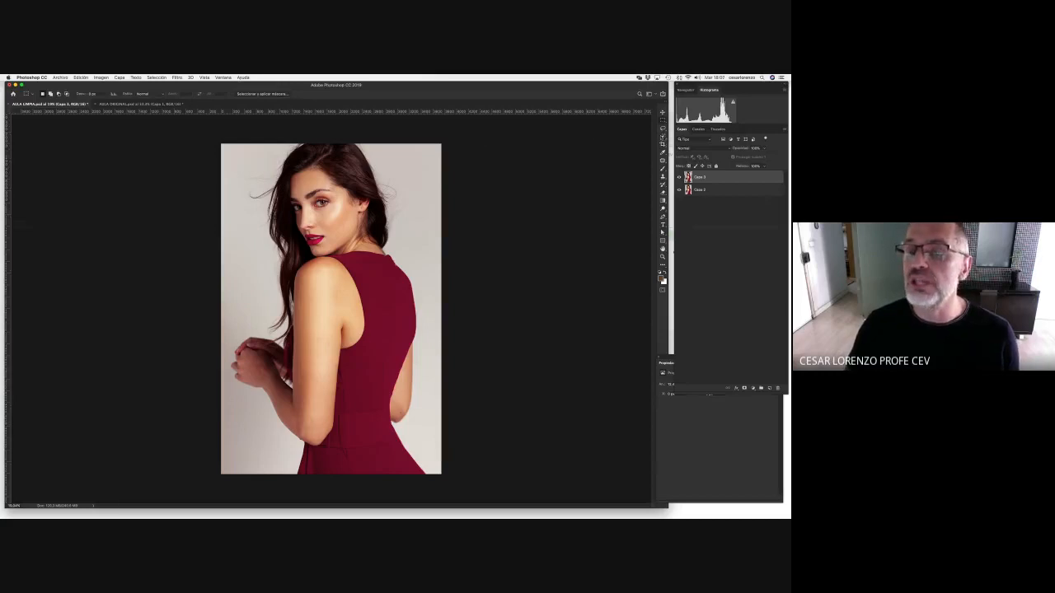
# Select the whole backdrop on both sides of the woman with the Magic Wand, adding the upper and lower areas to the selection
pyautogui.press('w')
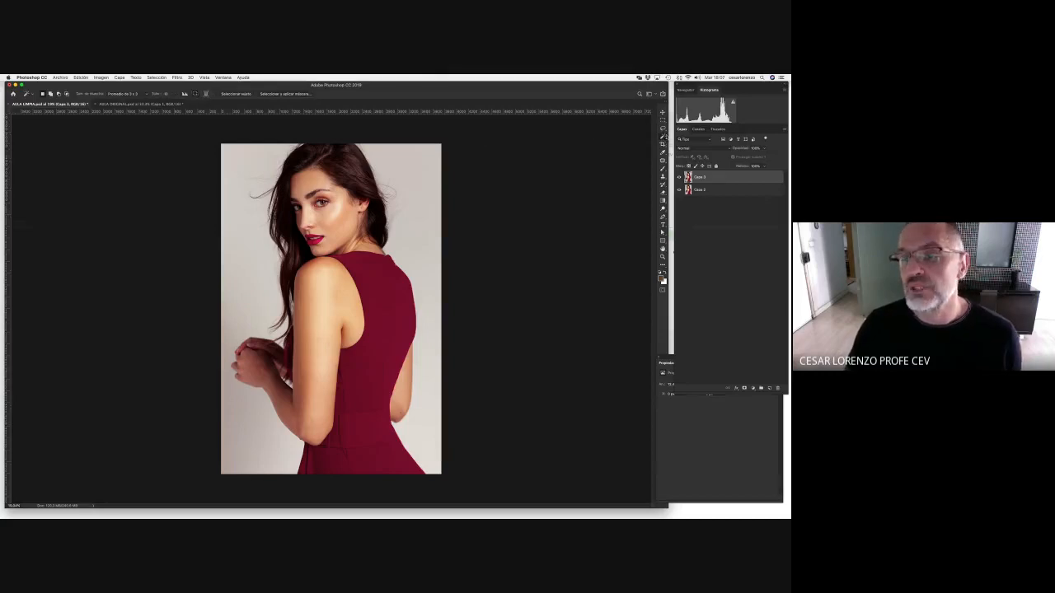
pyautogui.click(421, 201)
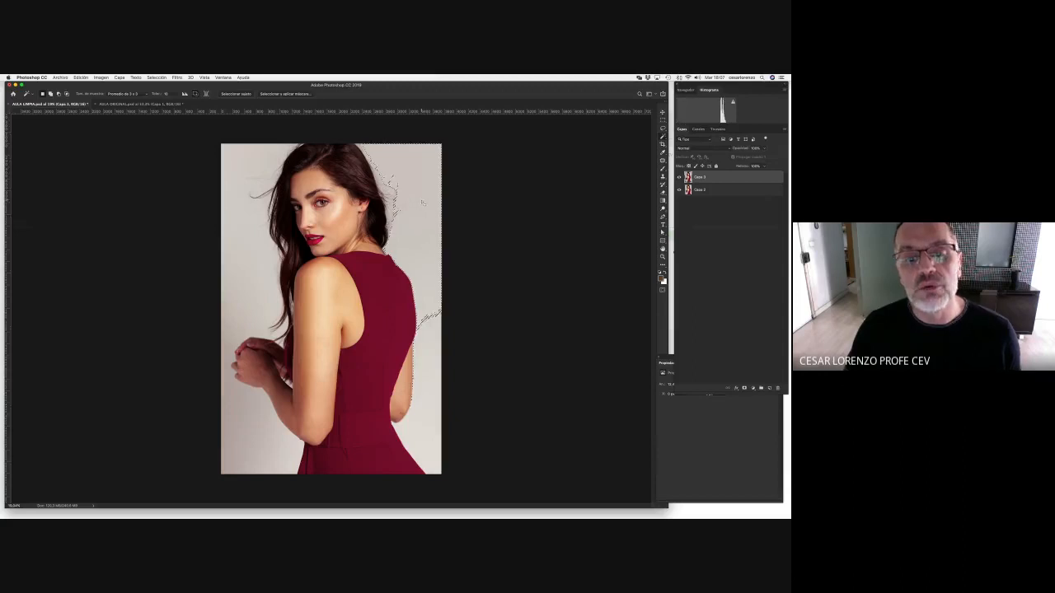
pyautogui.click(432, 356)
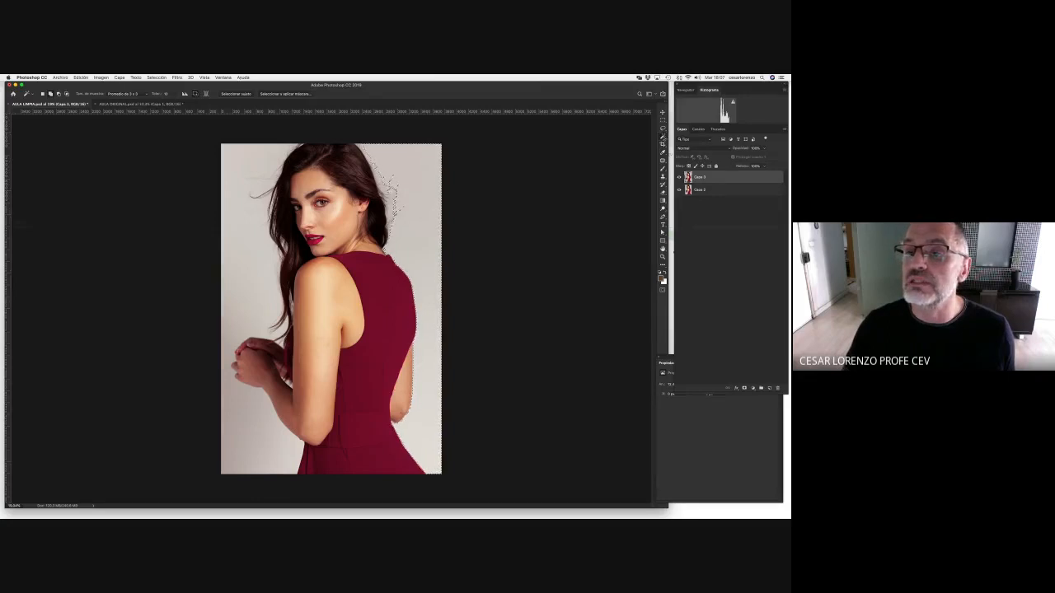
pyautogui.click(662, 137)
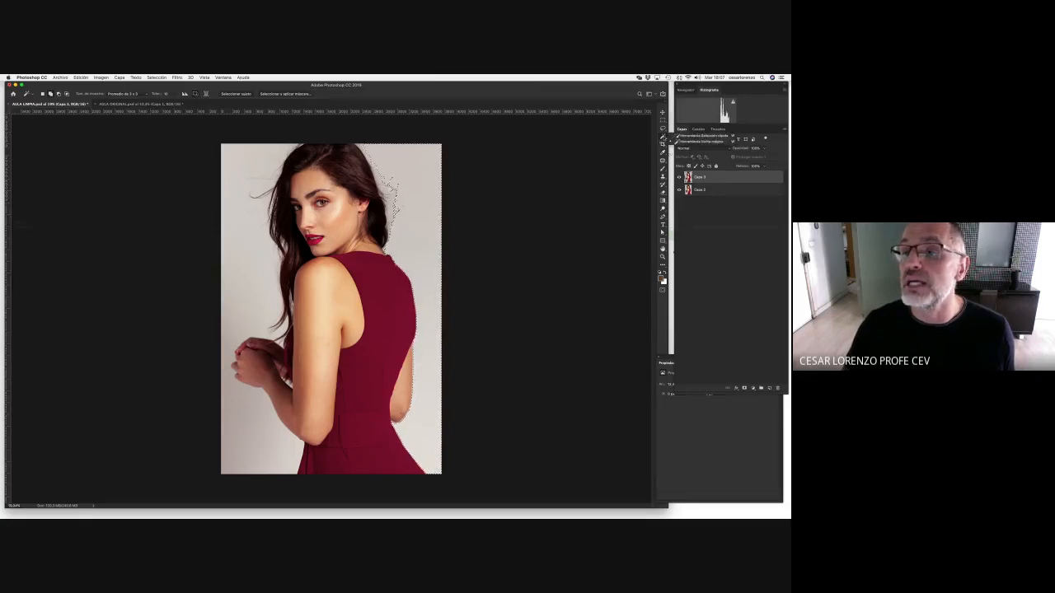
pyautogui.click(684, 135)
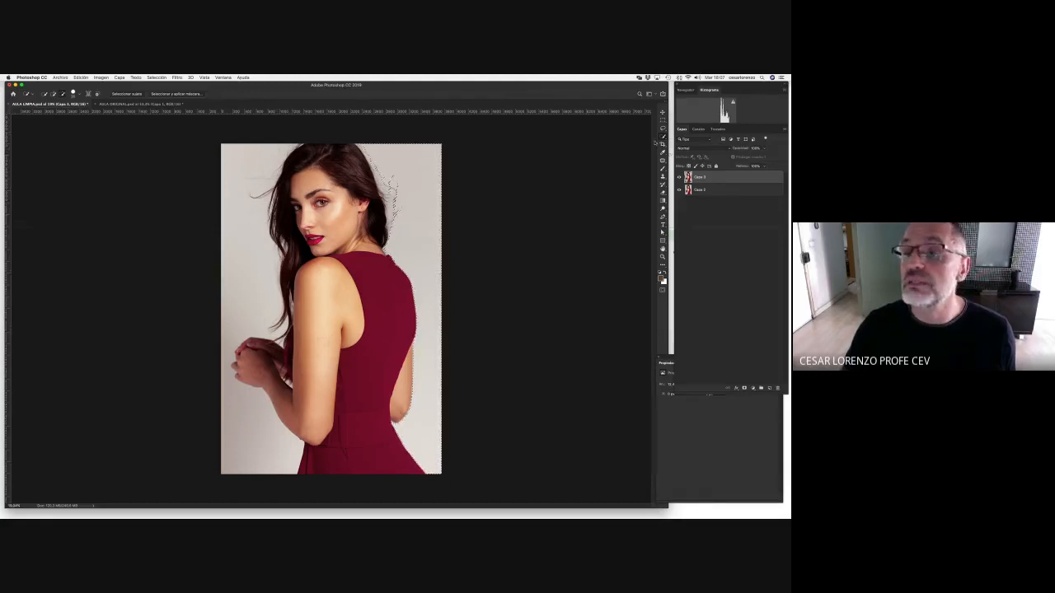
pyautogui.click(662, 137)
pyautogui.click(692, 142)
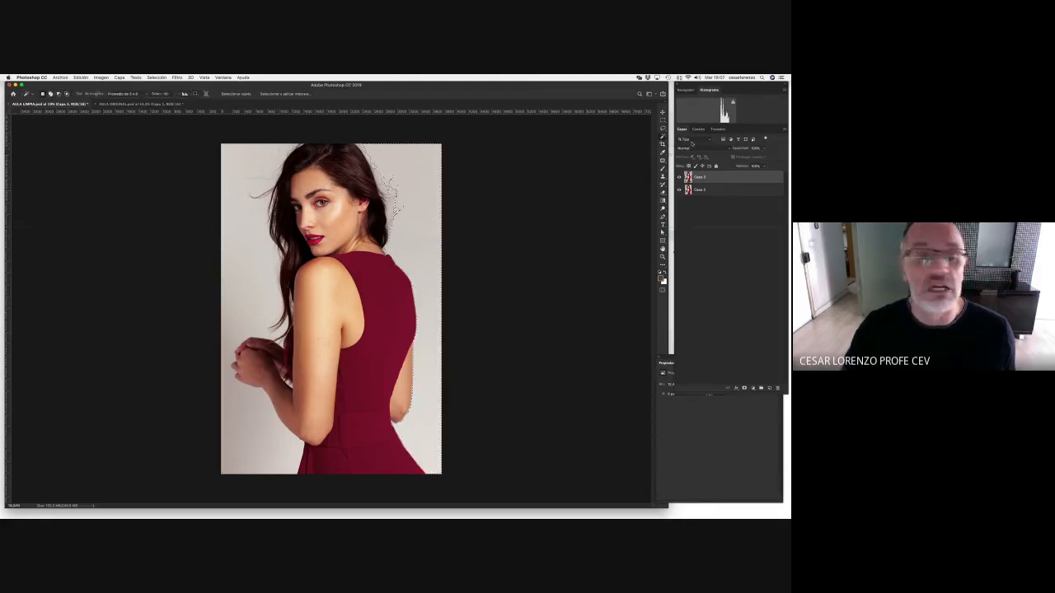
pyautogui.keyDown('shift'); pyautogui.click(252, 194); pyautogui.keyUp('shift')
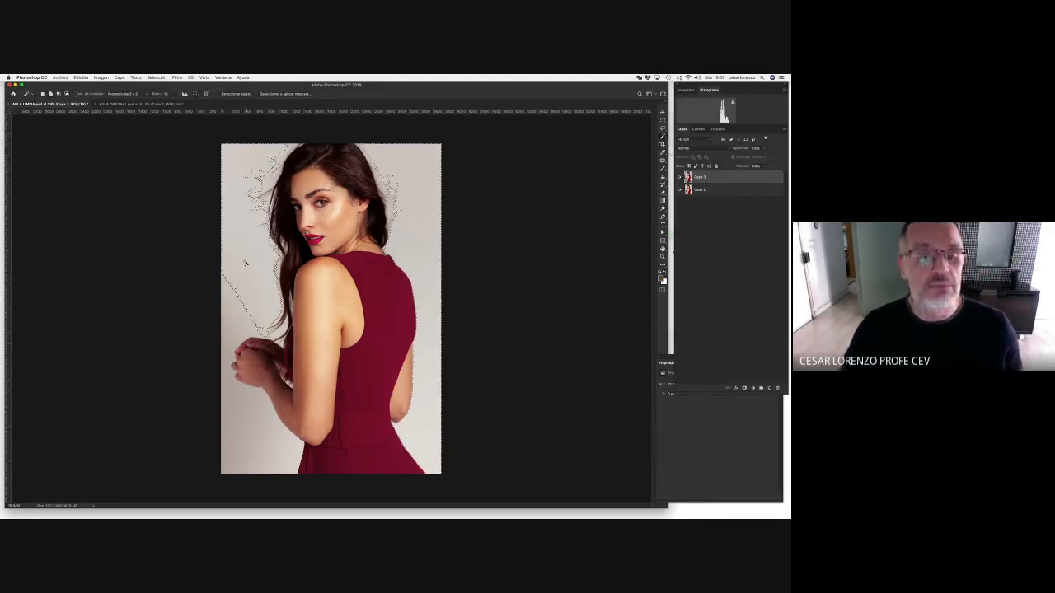
pyautogui.keyDown('shift'); pyautogui.click(247, 401); pyautogui.keyUp('shift')
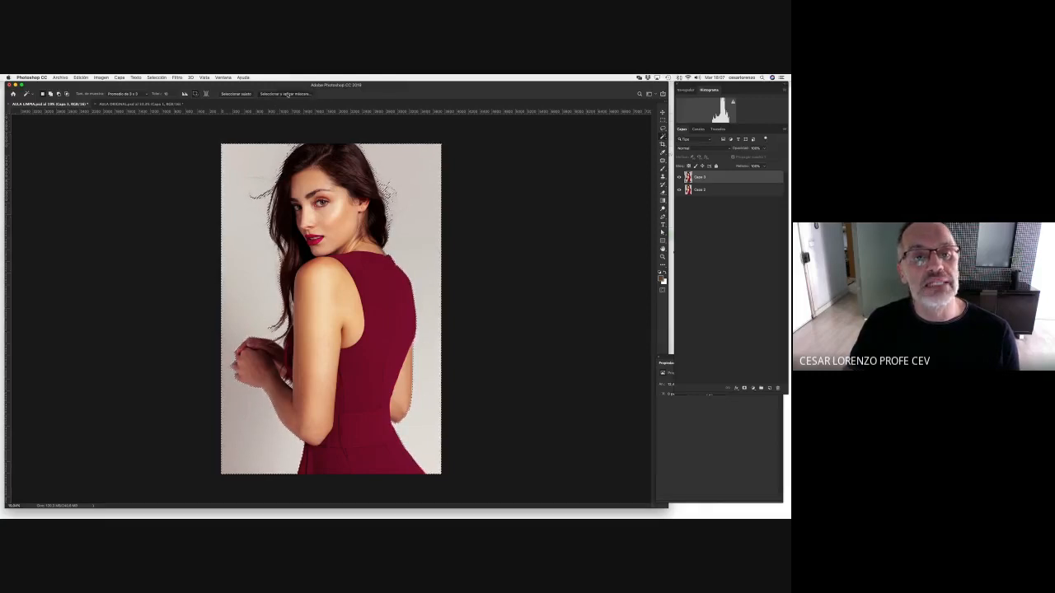
# Refine the backdrop selection's edges around the hair and body in Select and Mask, and output the result as a selection
pyautogui.click(287, 94)
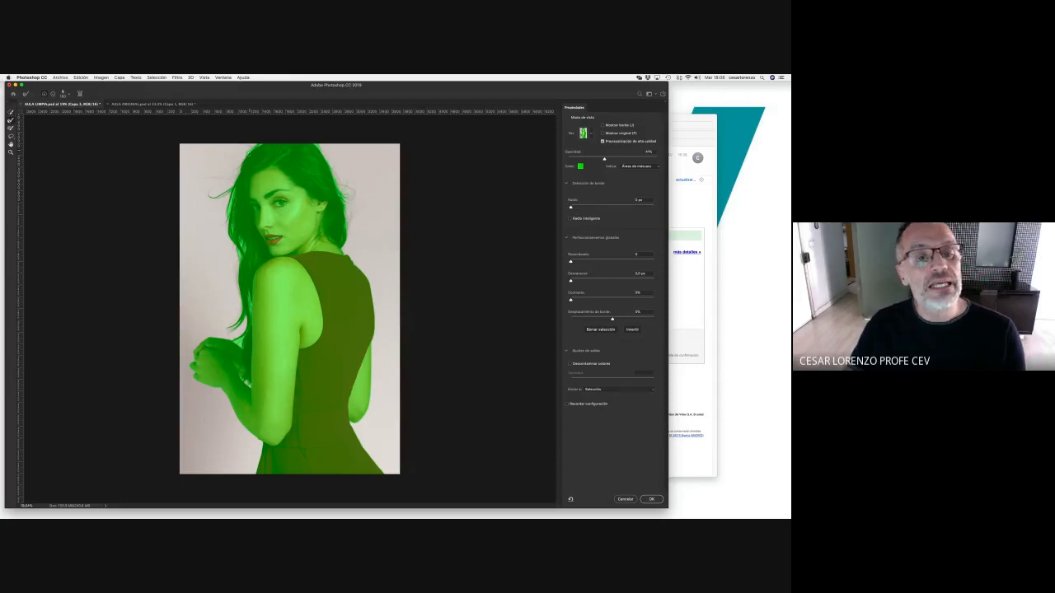
pyautogui.scroll(5, 242, 161)
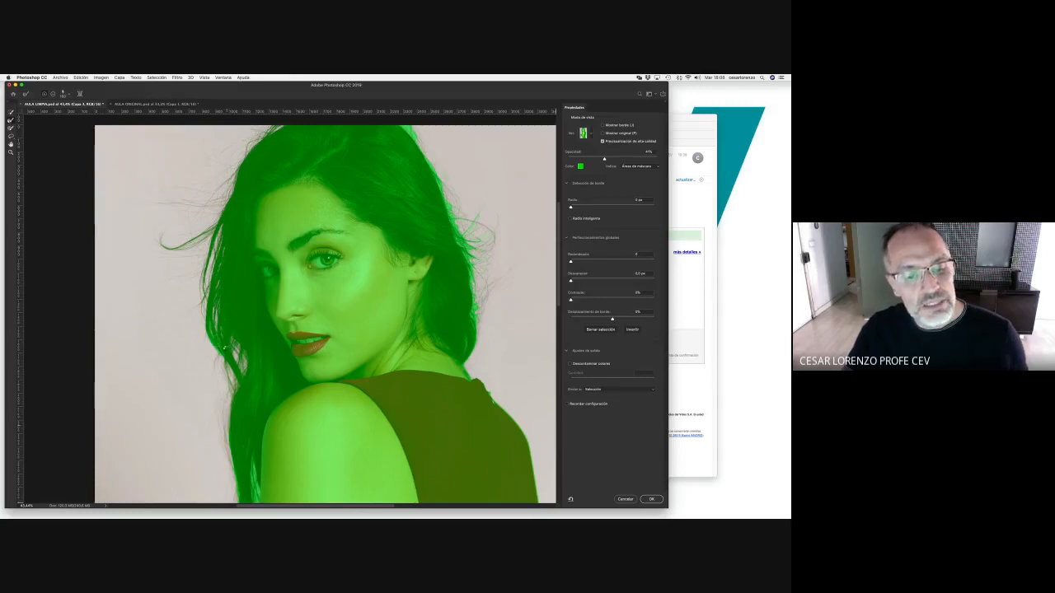
pyautogui.scroll(-3, 221, 316)
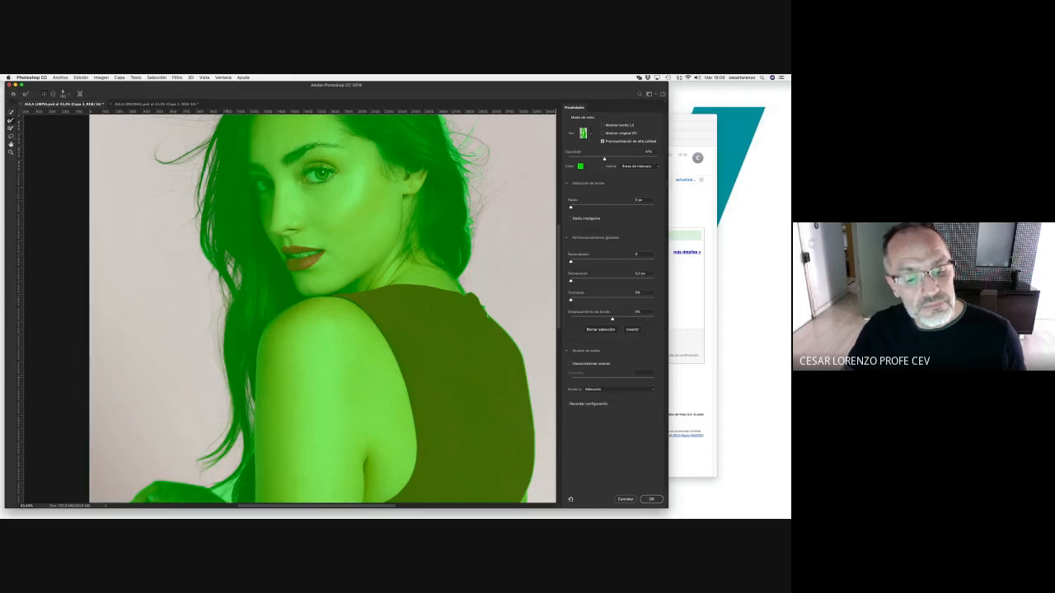
pyautogui.scroll(-3, 321, 309)
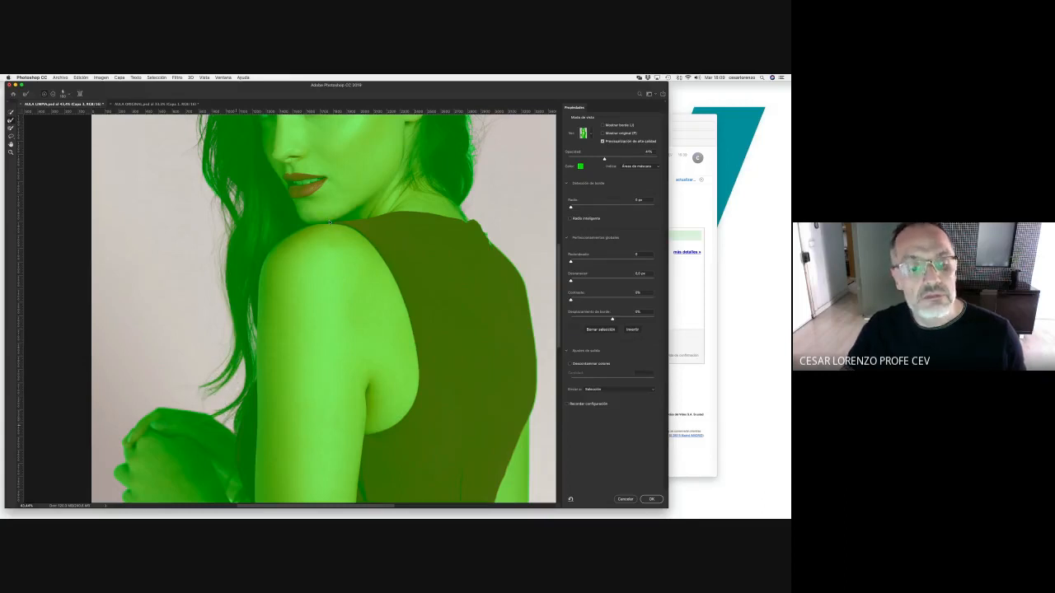
pyautogui.scroll(-4, 330, 221)
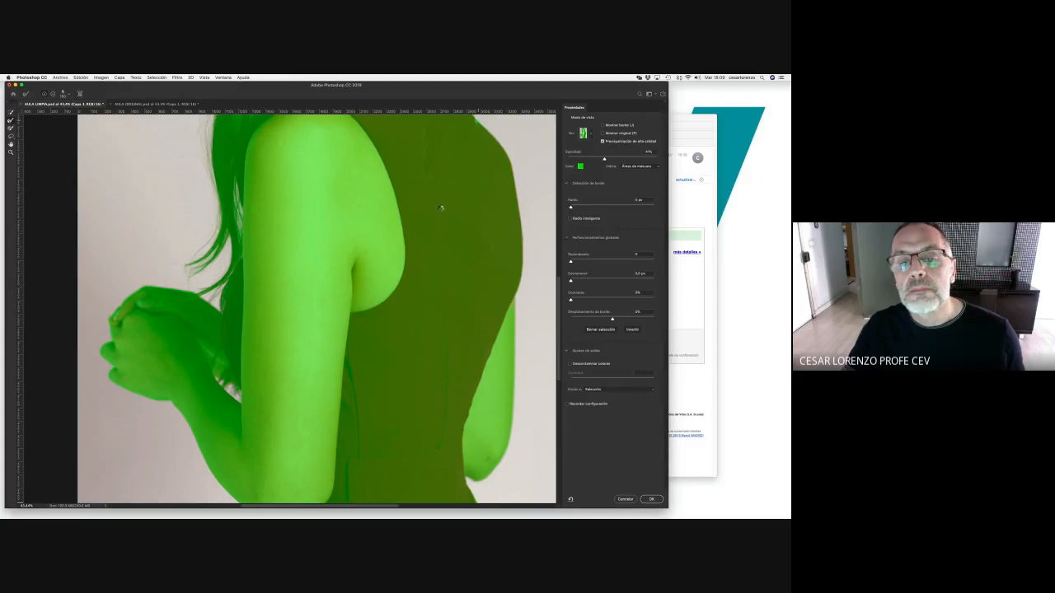
pyautogui.moveTo(443, 187); pyautogui.dragTo(388, 343)
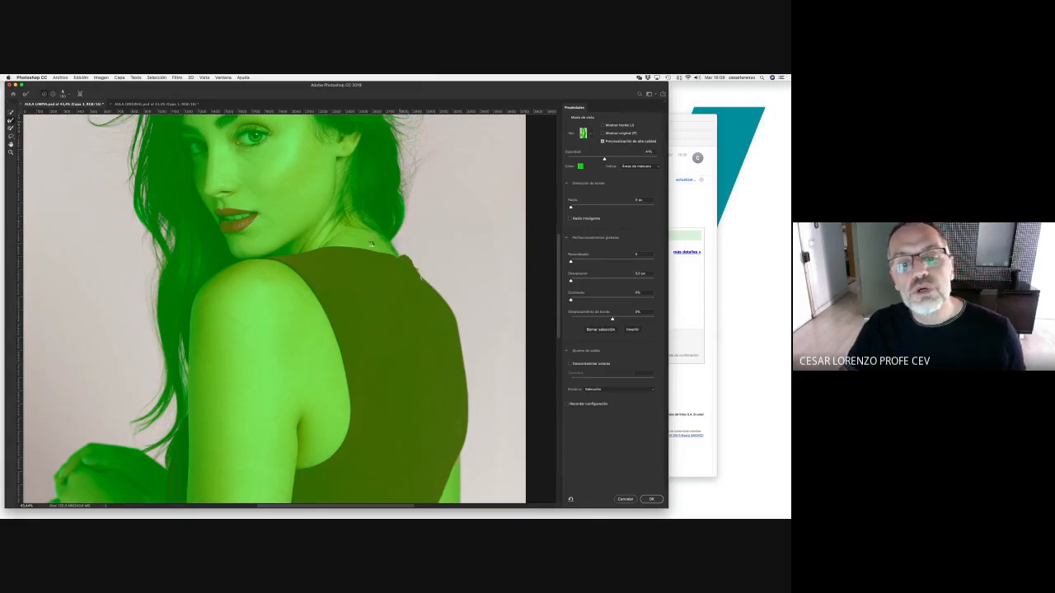
pyautogui.scroll(5, 369, 244)
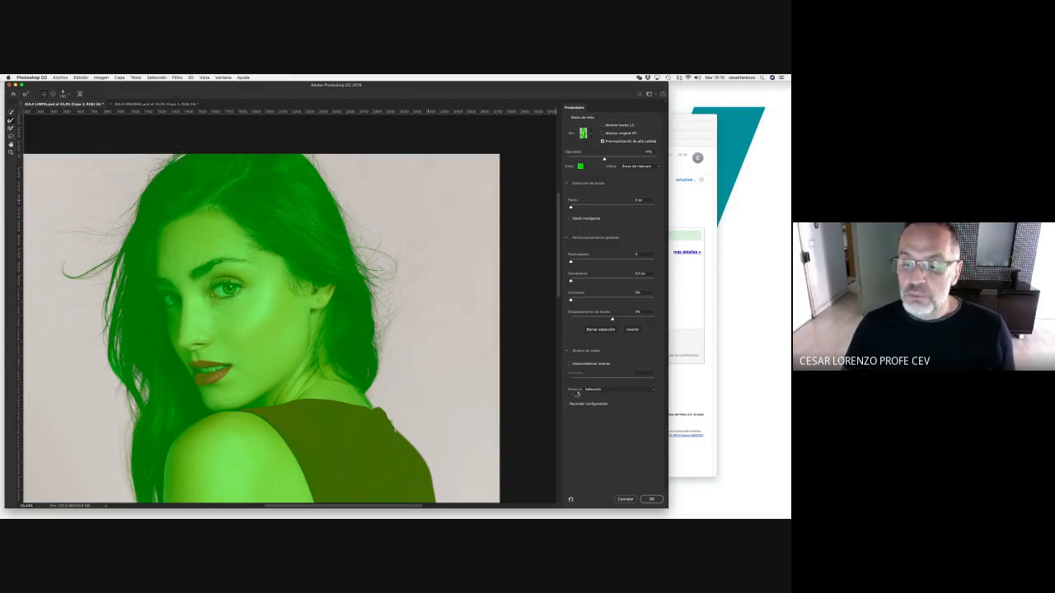
pyautogui.click(651, 500)
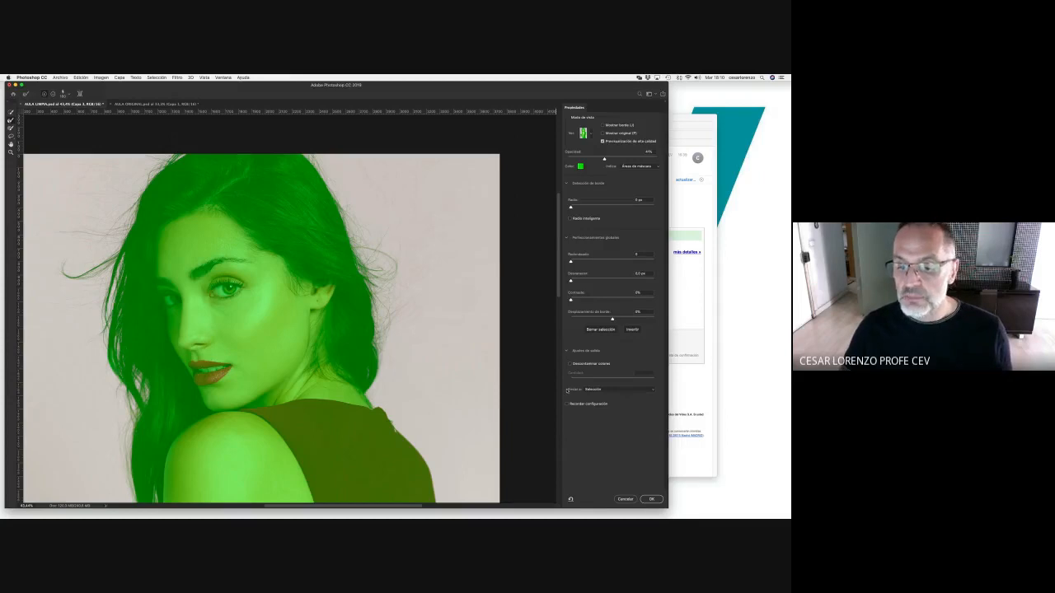
pyautogui.click(651, 500)
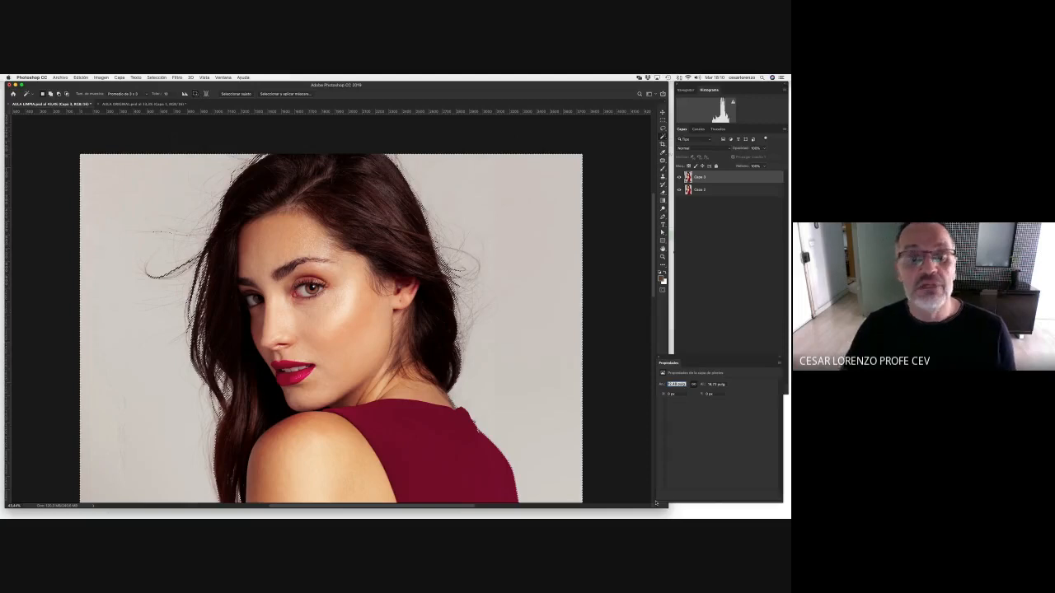
pyautogui.scroll(-5, 522, 203)
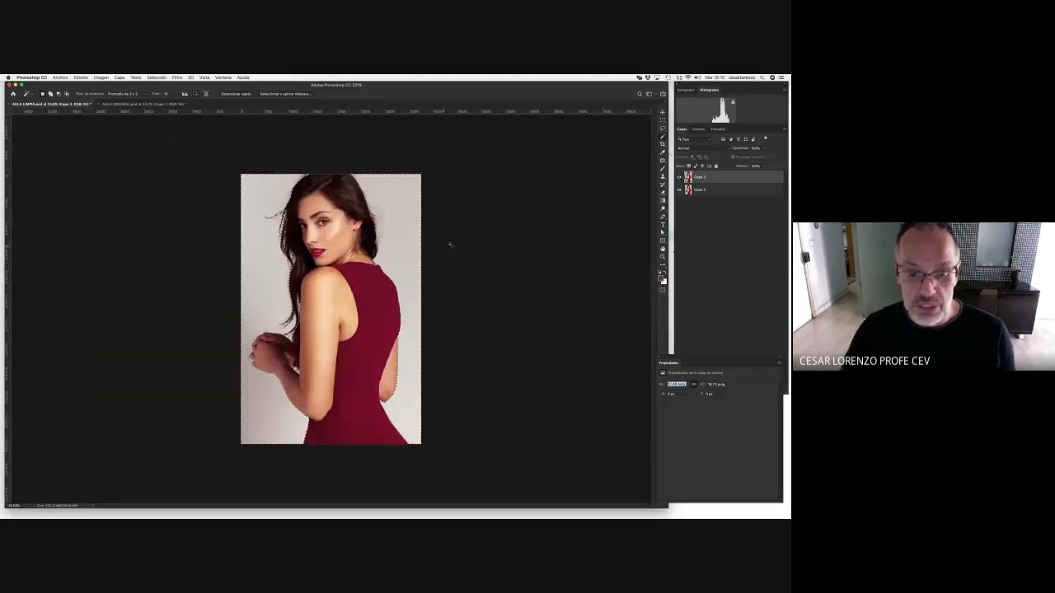
# Copy the selected backdrop to a new layer, check the cutout with the layers beneath hidden, and show the upper portrait layer again
pyautogui.rightClick(399, 216)
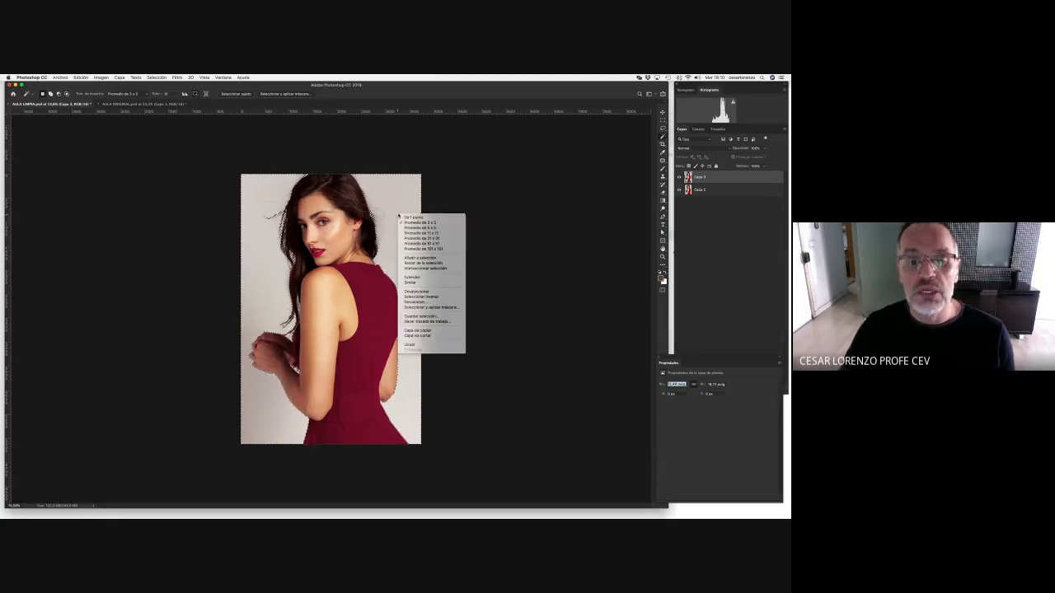
pyautogui.click(440, 330)
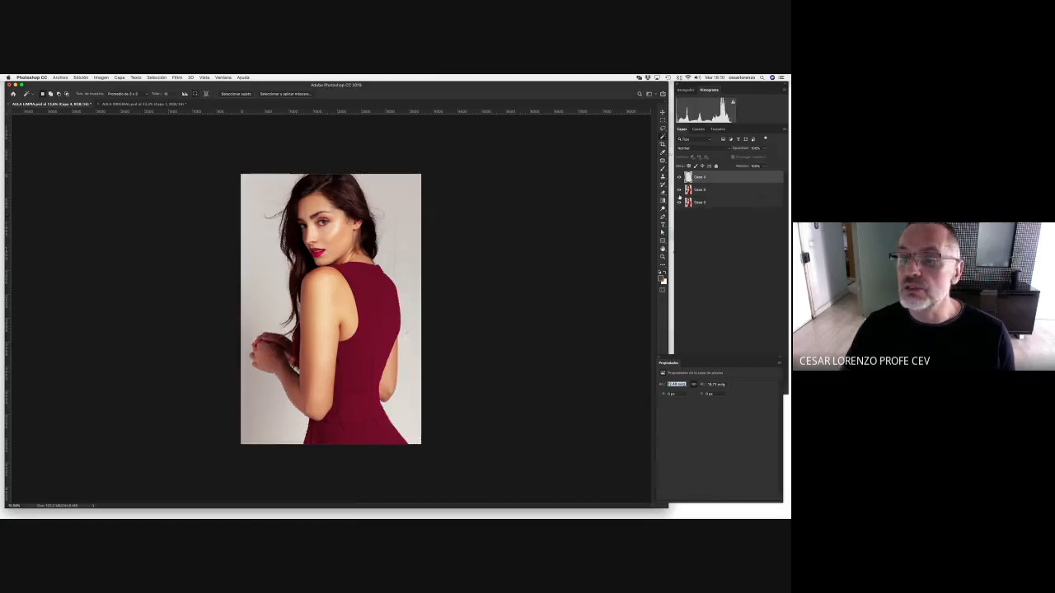
pyautogui.click(679, 191)
pyautogui.click(679, 202)
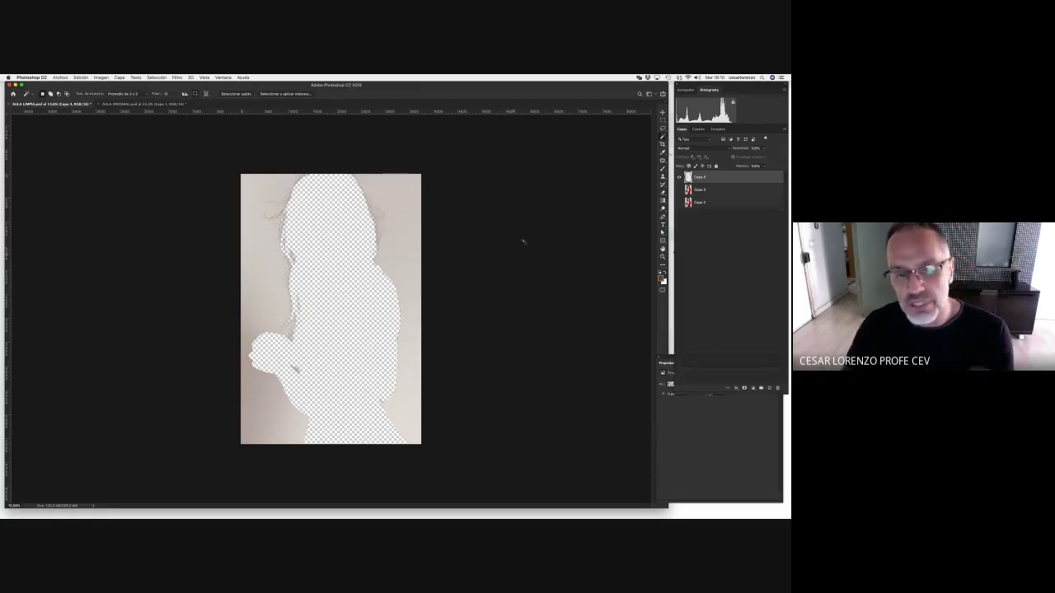
pyautogui.click(679, 189)
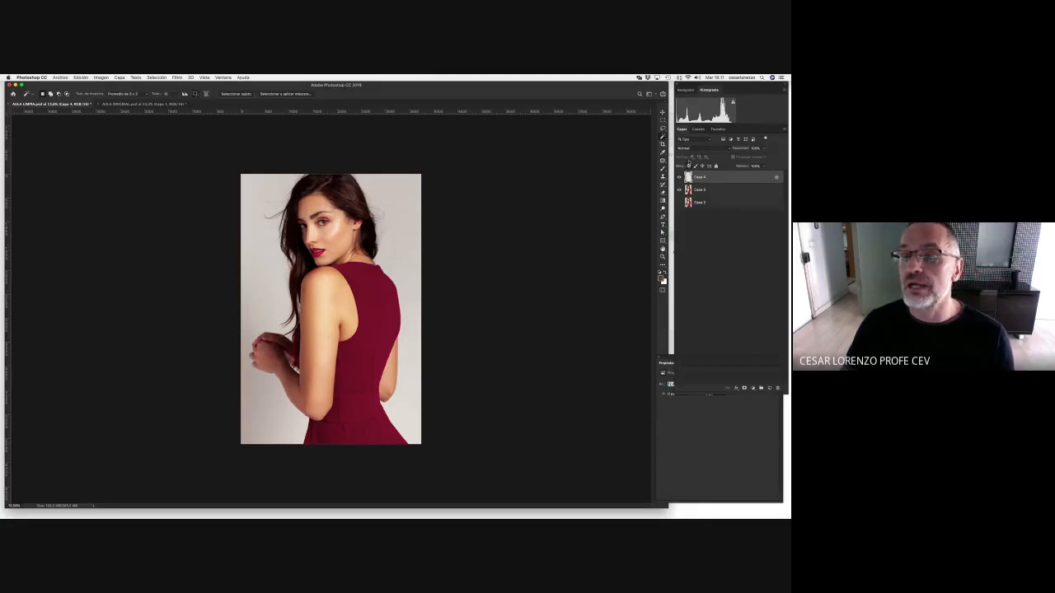
# Try to fill the backdrop layer with solid red in Normal mode at 100% opacity, and undo the fill
pyautogui.click(80, 77)
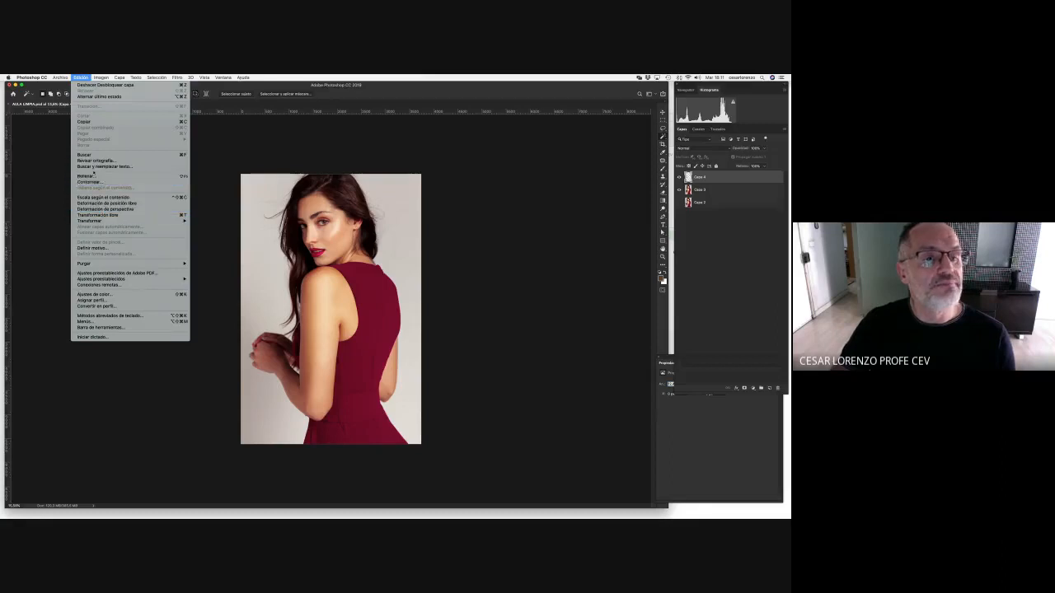
pyautogui.click(93, 174)
pyautogui.click(528, 276)
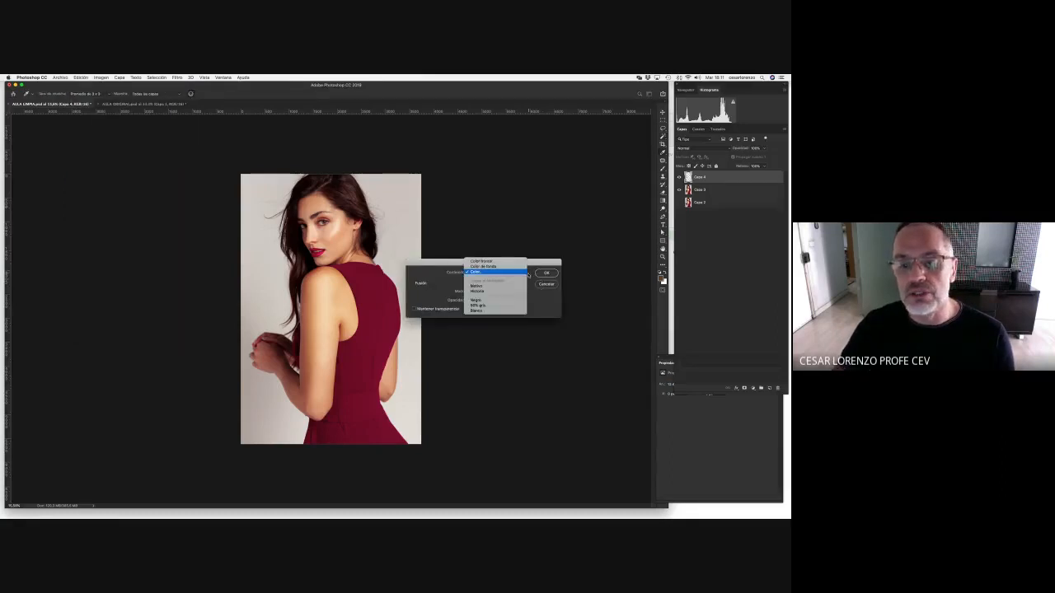
pyautogui.click(497, 274)
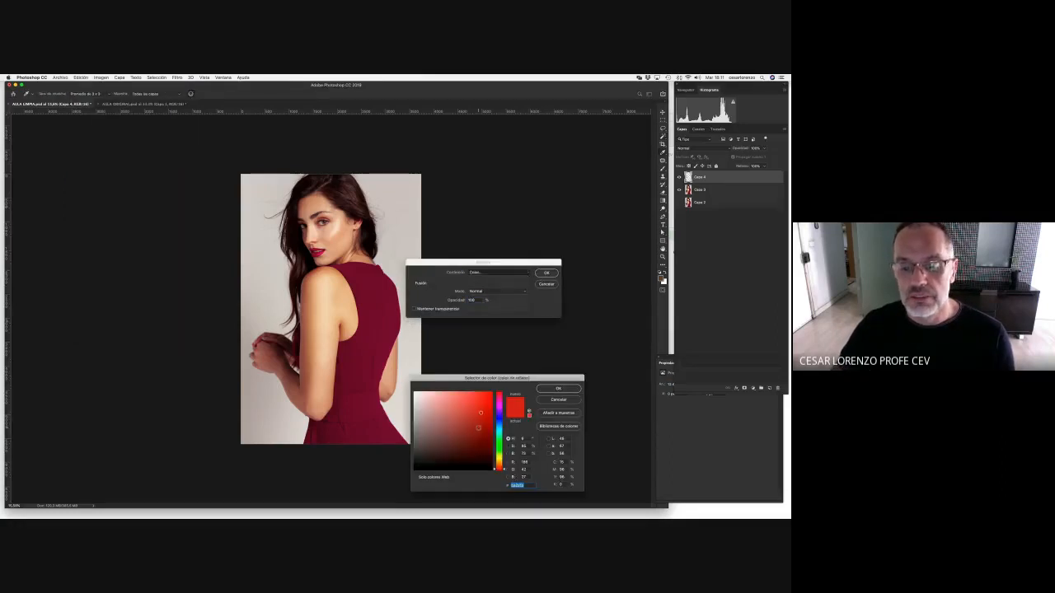
pyautogui.click(558, 388)
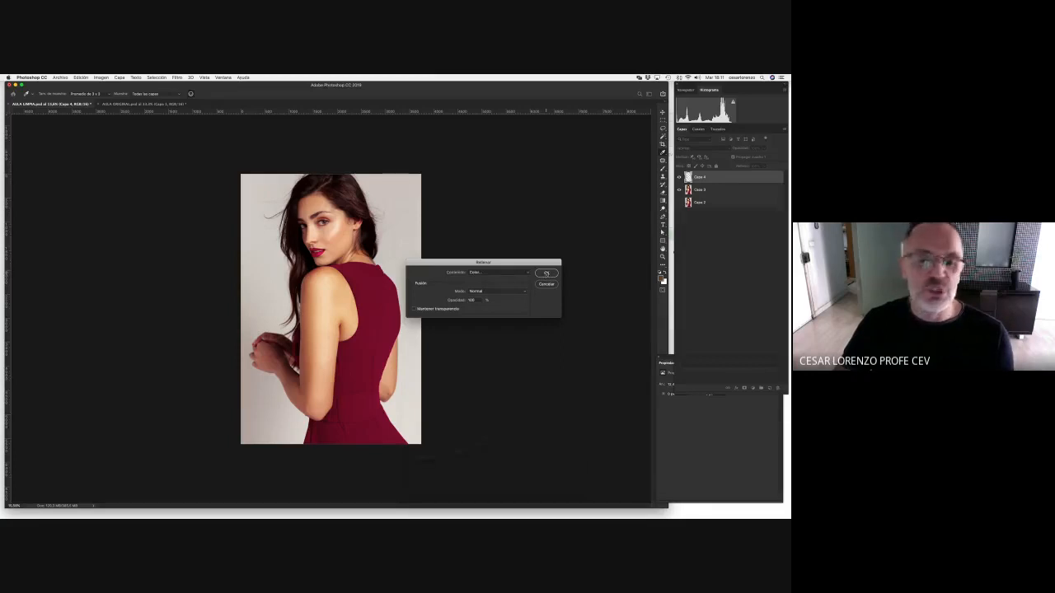
pyautogui.click(546, 273)
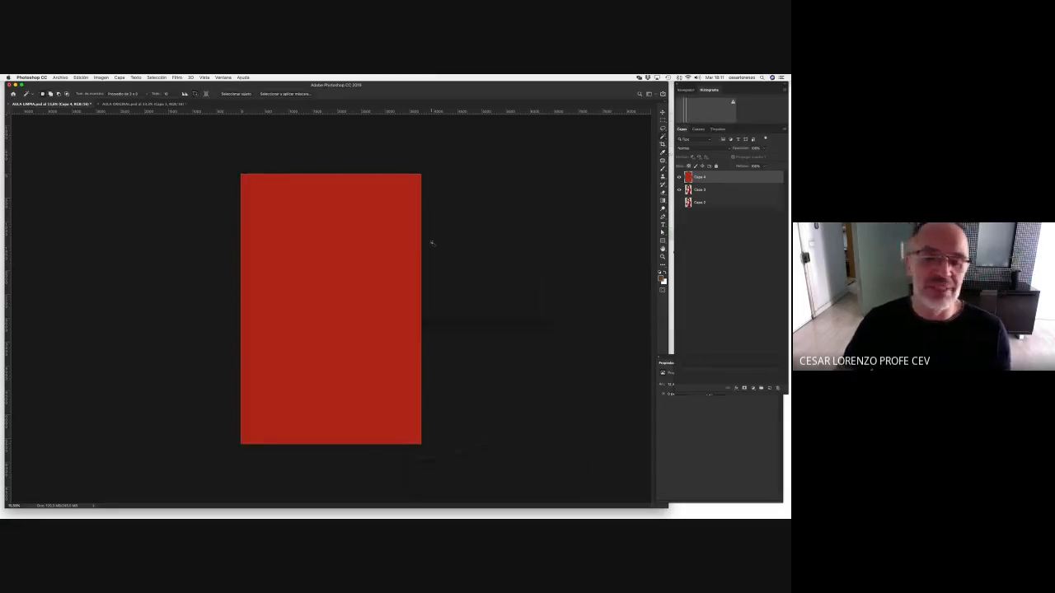
pyautogui.press('super+z')
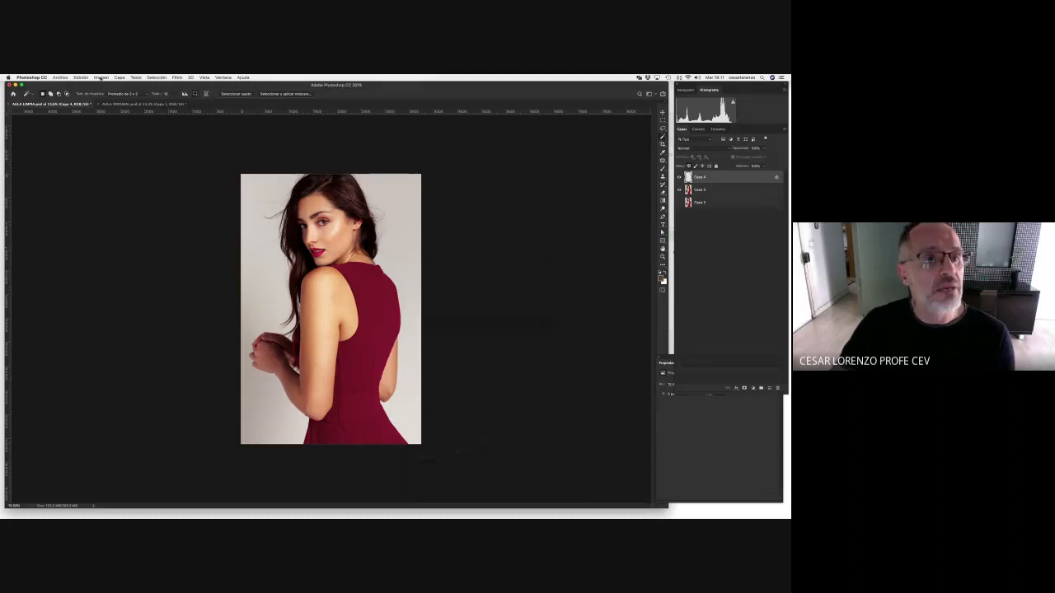
# Fill the backdrop layer, with its transparency preserved, with burgundy sampled from the dress in Normal mode at 100% opacity
pyautogui.click(80, 78)
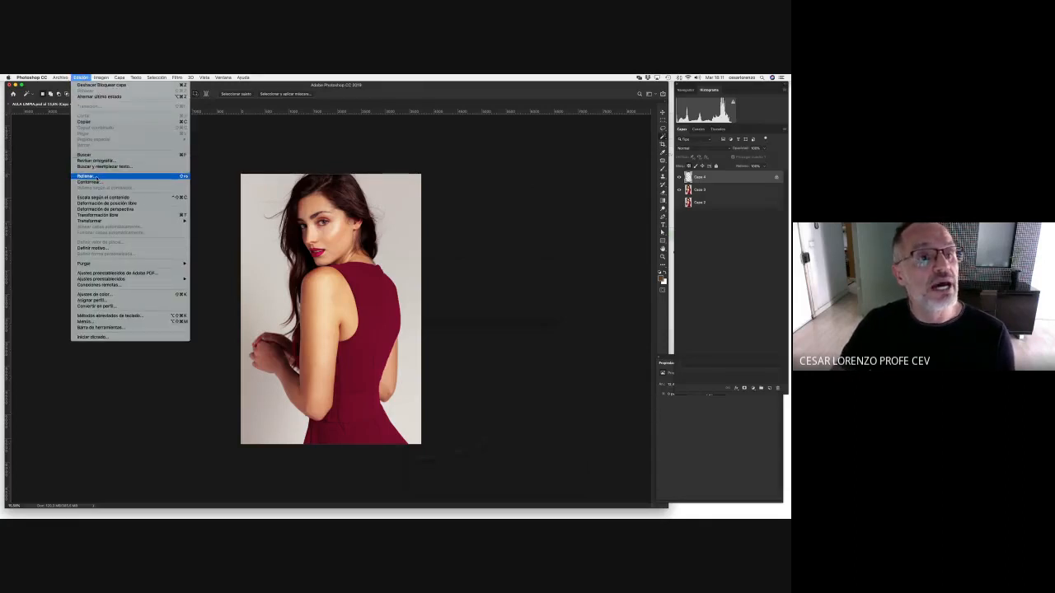
pyautogui.click(87, 178)
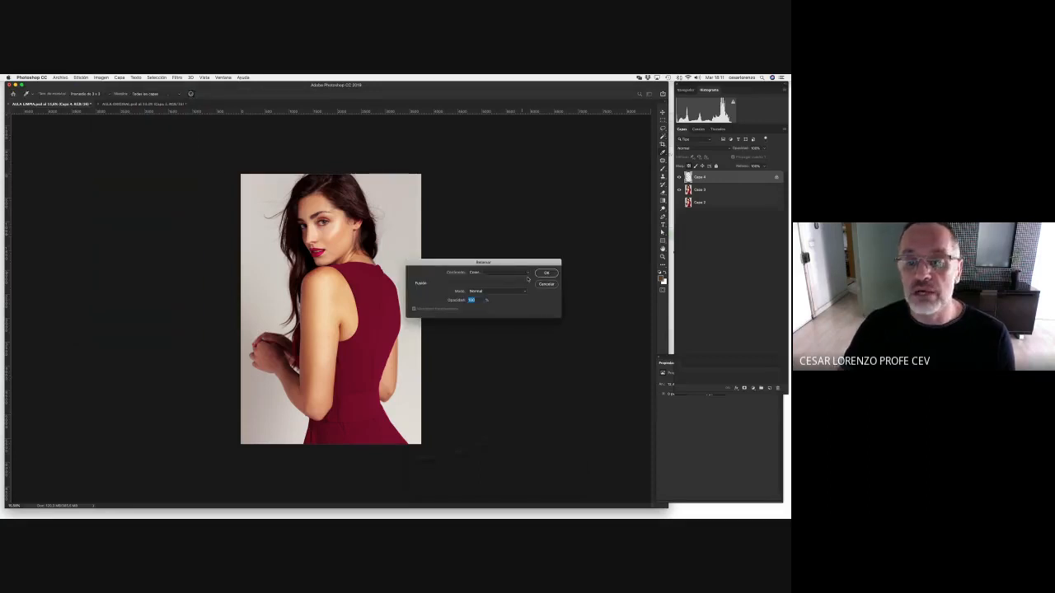
pyautogui.click(528, 273)
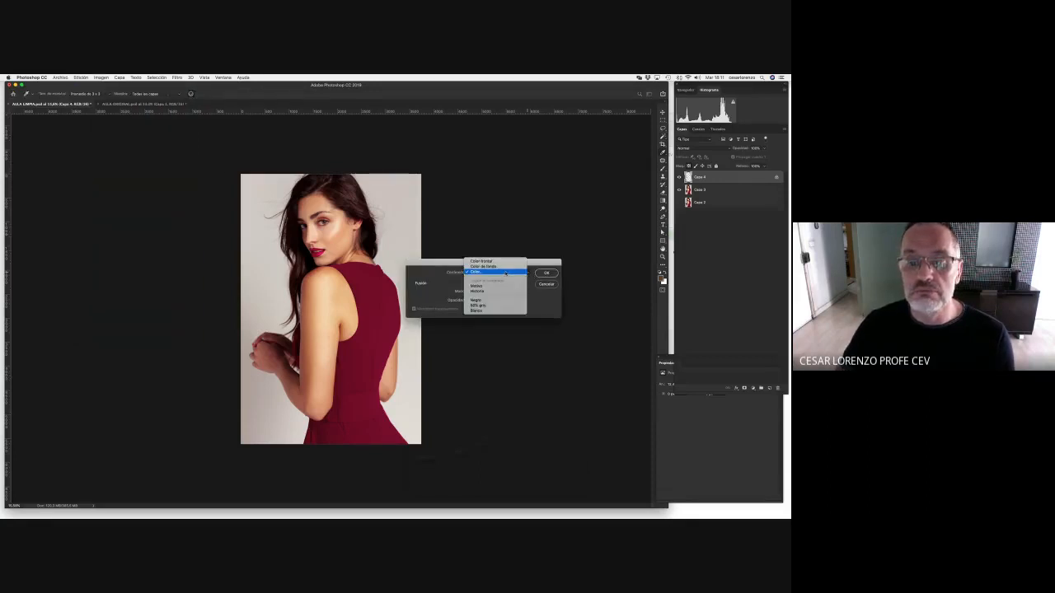
pyautogui.click(505, 272)
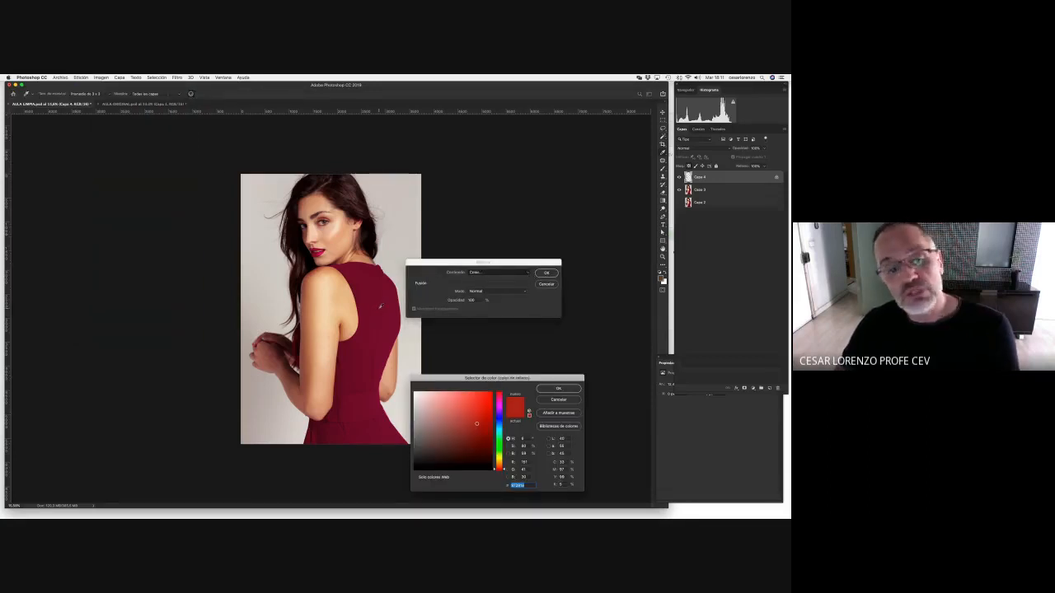
pyautogui.click(373, 293)
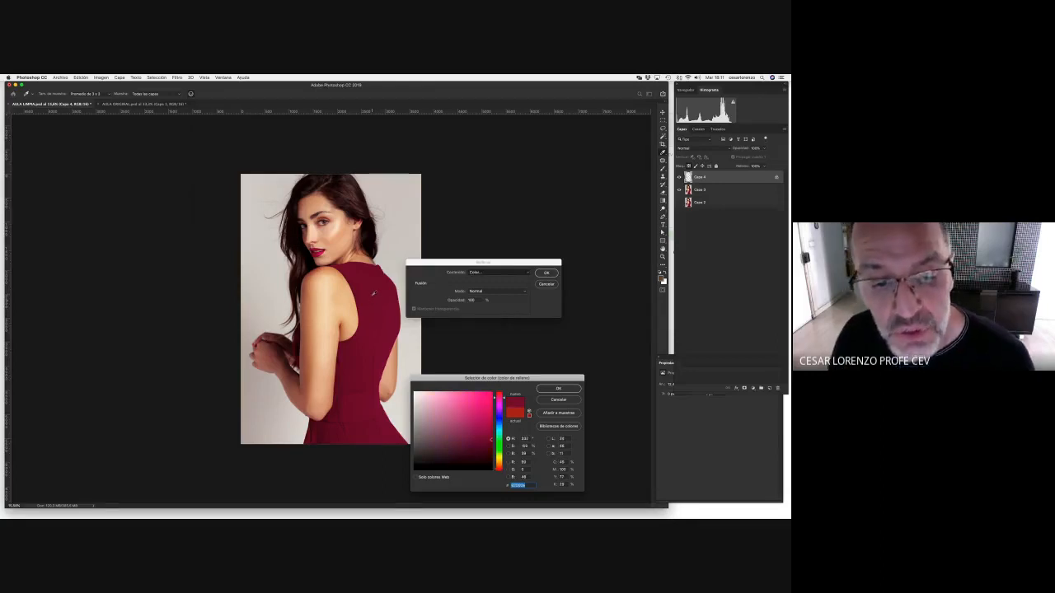
pyautogui.click(383, 316)
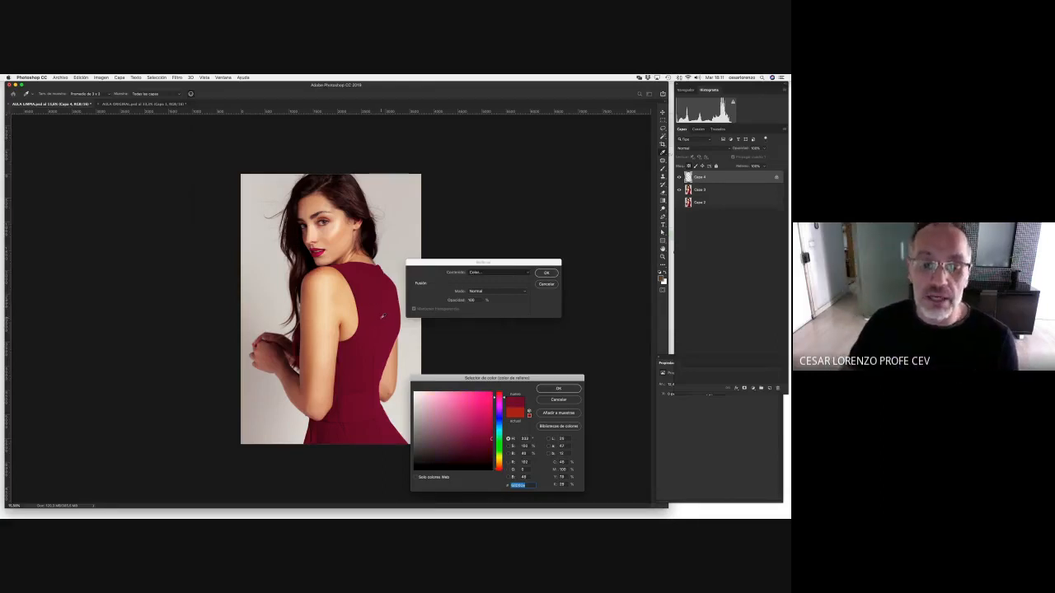
pyautogui.click(380, 329)
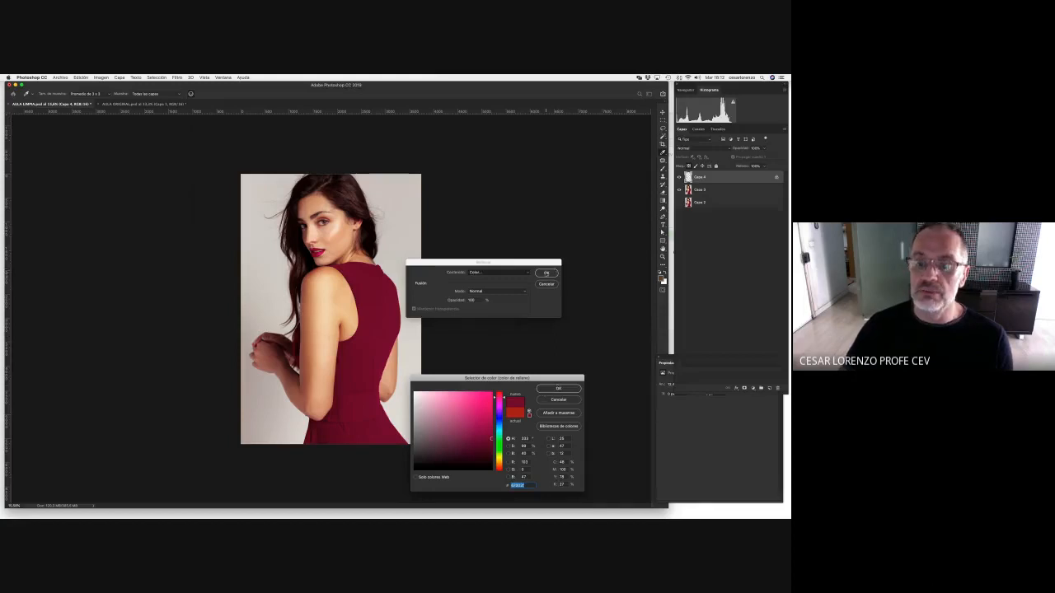
pyautogui.click(557, 389)
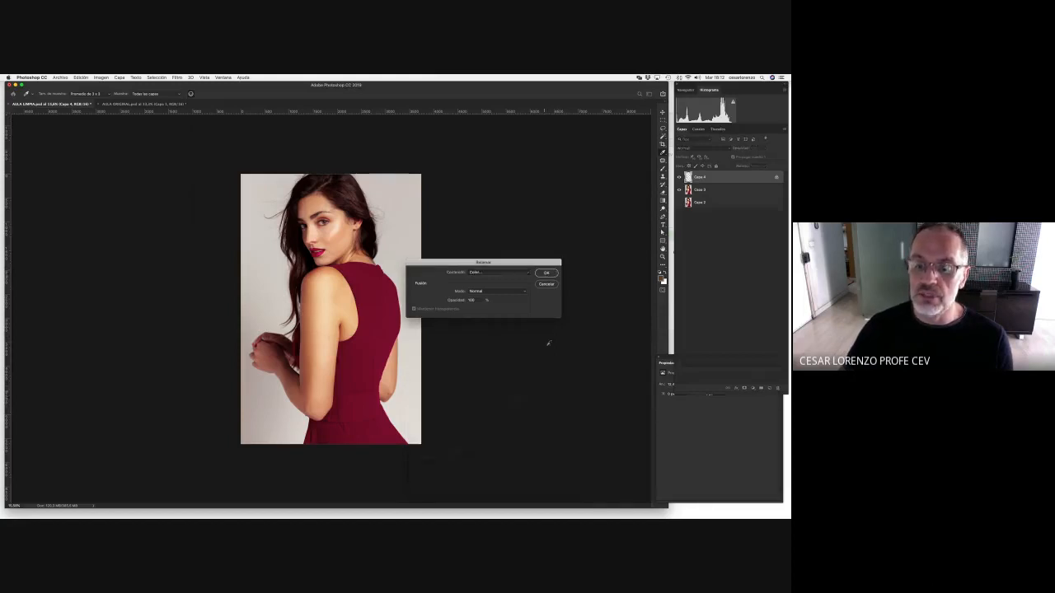
pyautogui.click(546, 272)
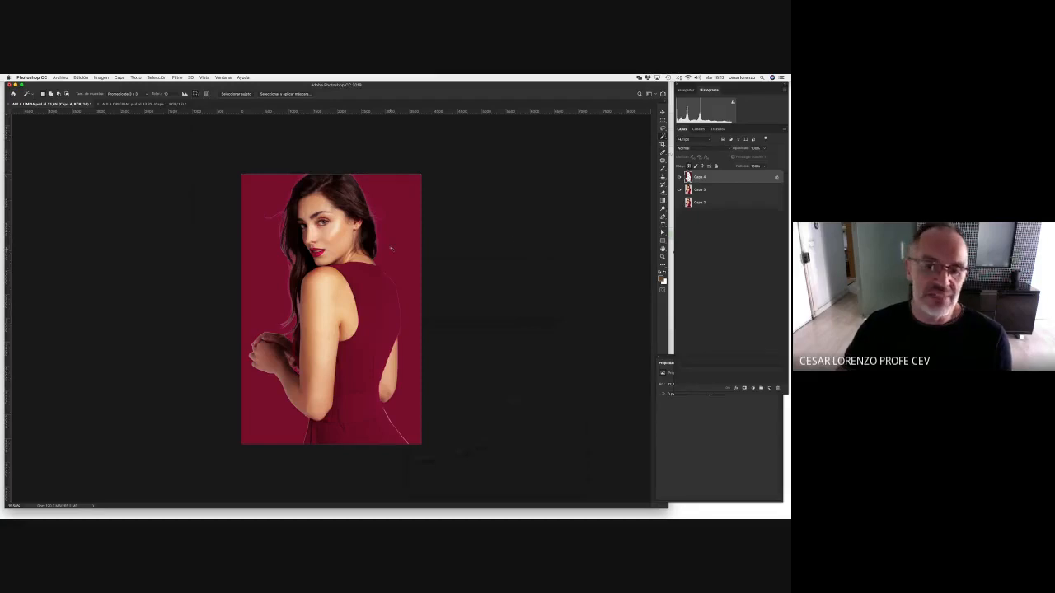
# Set the burgundy backdrop layer's blending mode to Luz suave and check the blend around the hair
pyautogui.click(729, 149)
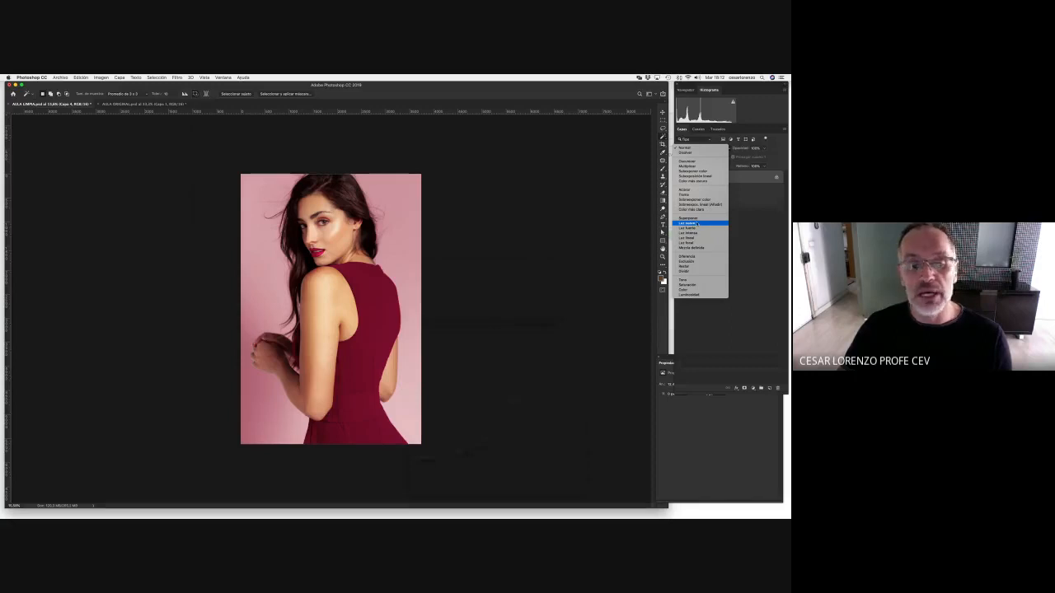
pyautogui.click(688, 224)
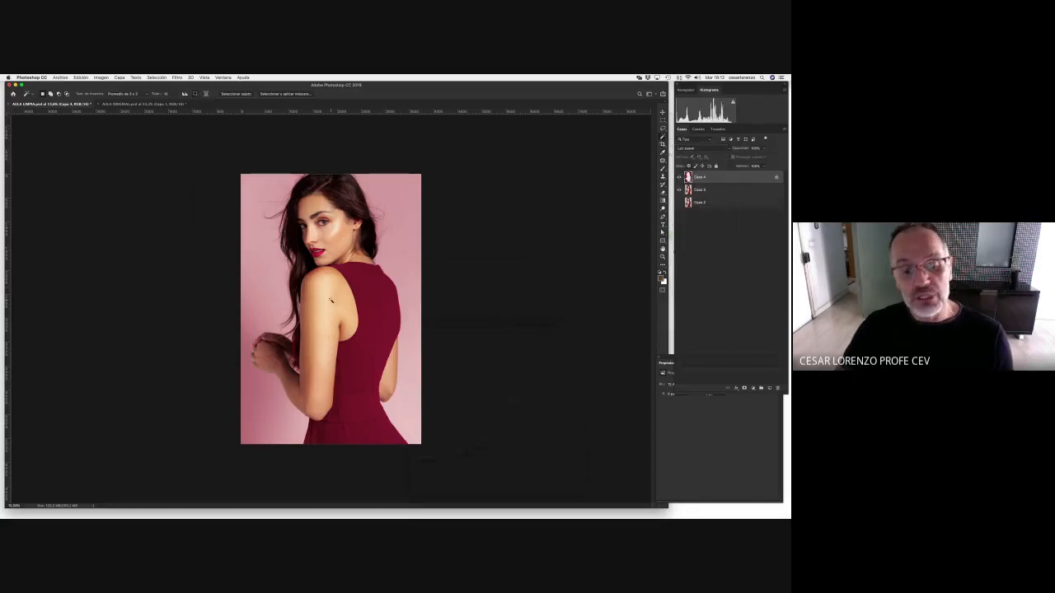
pyautogui.scroll(3, 384, 212)
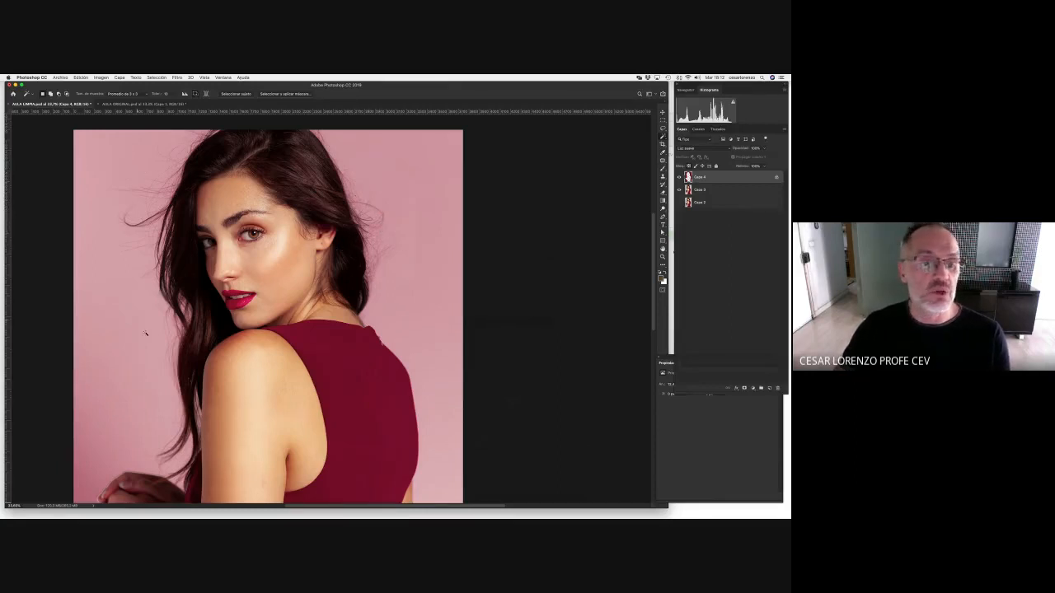
pyautogui.scroll(-5, 355, 367)
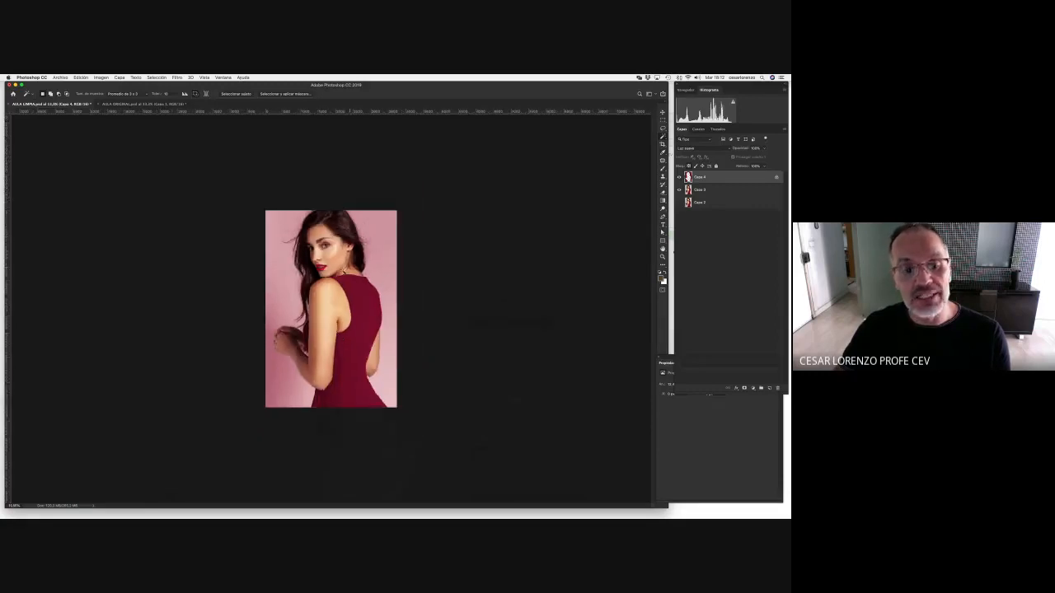
pyautogui.scroll(3, 286, 302)
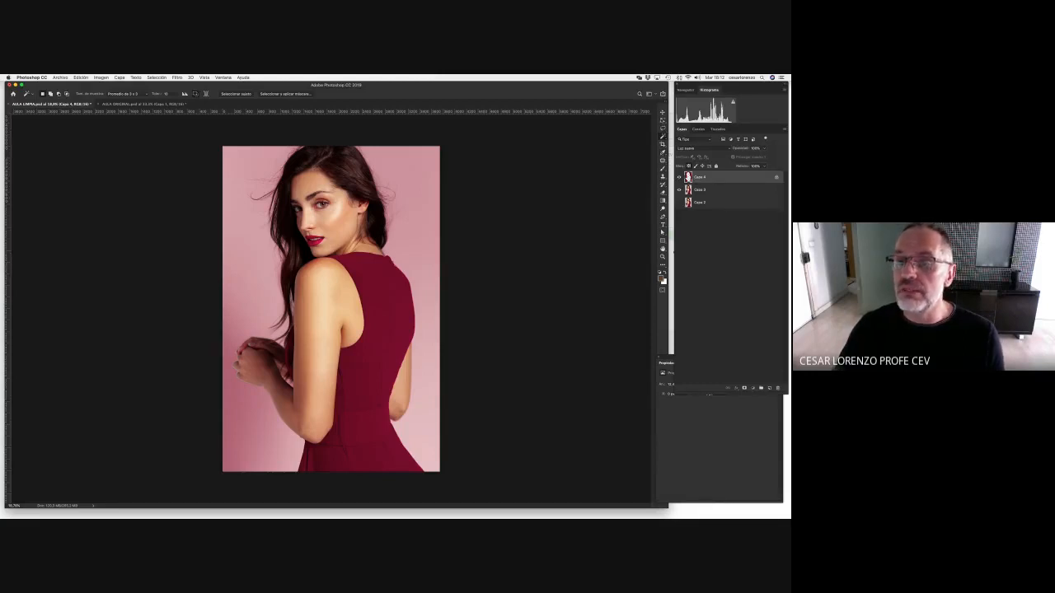
# Lasso a freehand area over the upper backdrop behind the woman's back and feather the selection by 100 pixels
pyautogui.press('l')
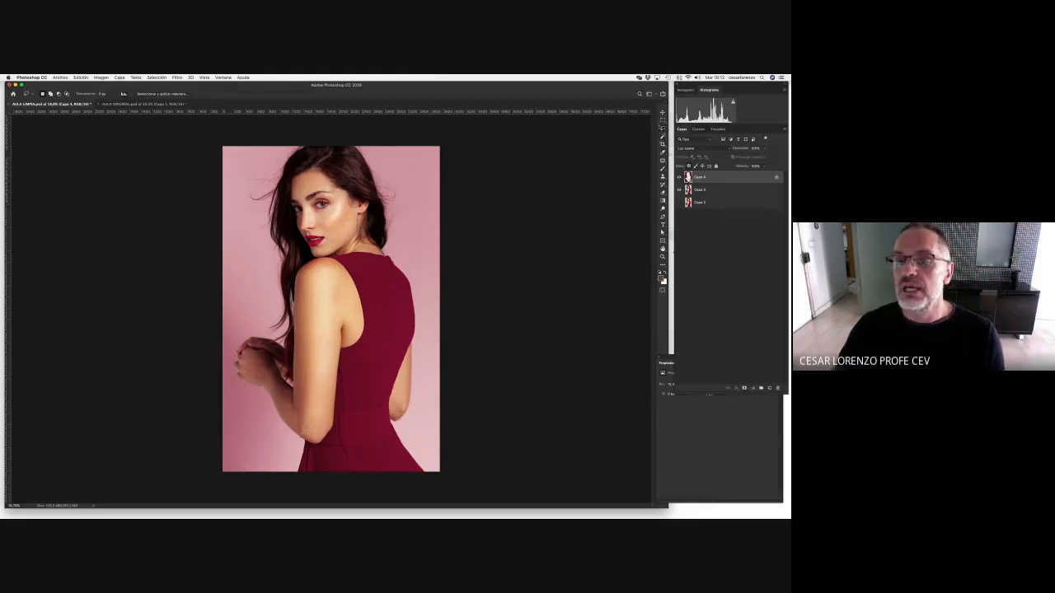
pyautogui.moveTo(334, 171)
pyautogui.mouseDown()
pyautogui.moveTo(383, 373)
pyautogui.moveTo(565, 184)
pyautogui.moveTo(461, 139)
pyautogui.mouseUp()
pyautogui.press('super+d')
pyautogui.moveTo(338, 136)
pyautogui.mouseDown()
pyautogui.moveTo(284, 180)
pyautogui.moveTo(374, 400)
pyautogui.moveTo(492, 305)
pyautogui.moveTo(390, 121)
pyautogui.mouseUp()
pyautogui.rightClick(403, 213)
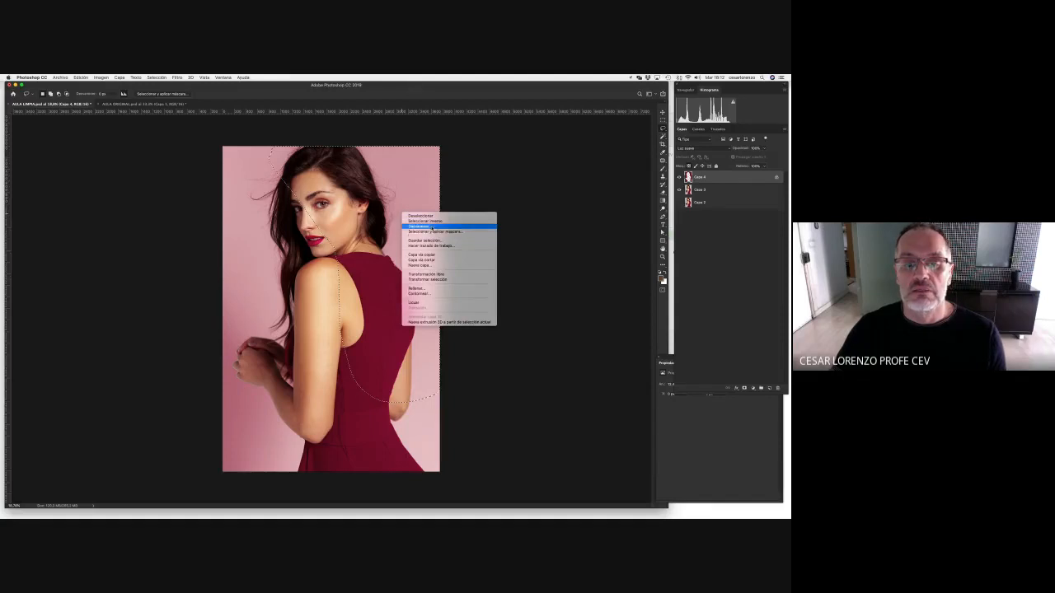
pyautogui.click(424, 227)
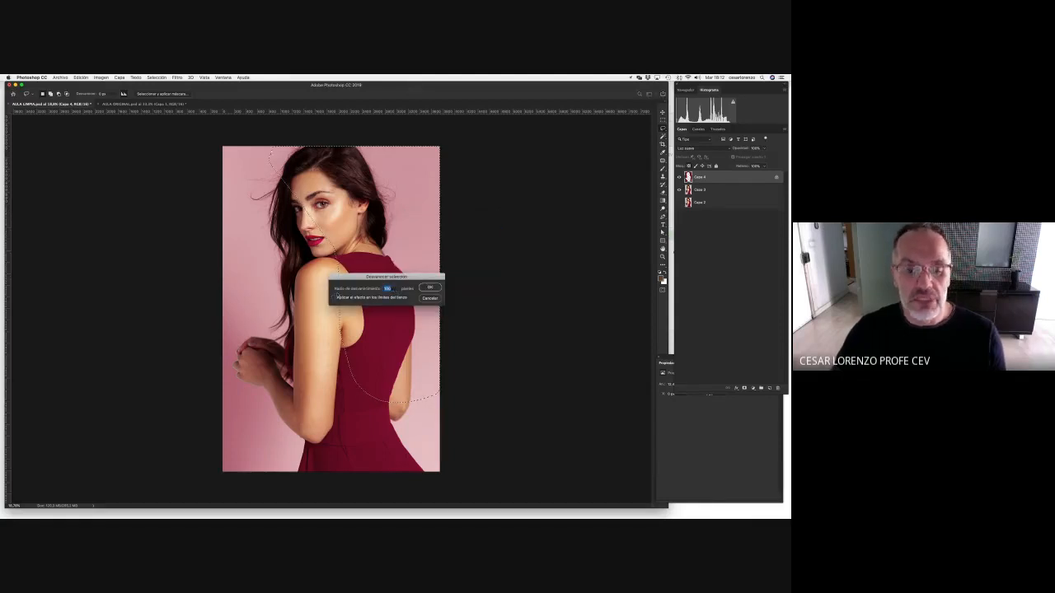
pyautogui.write('100')
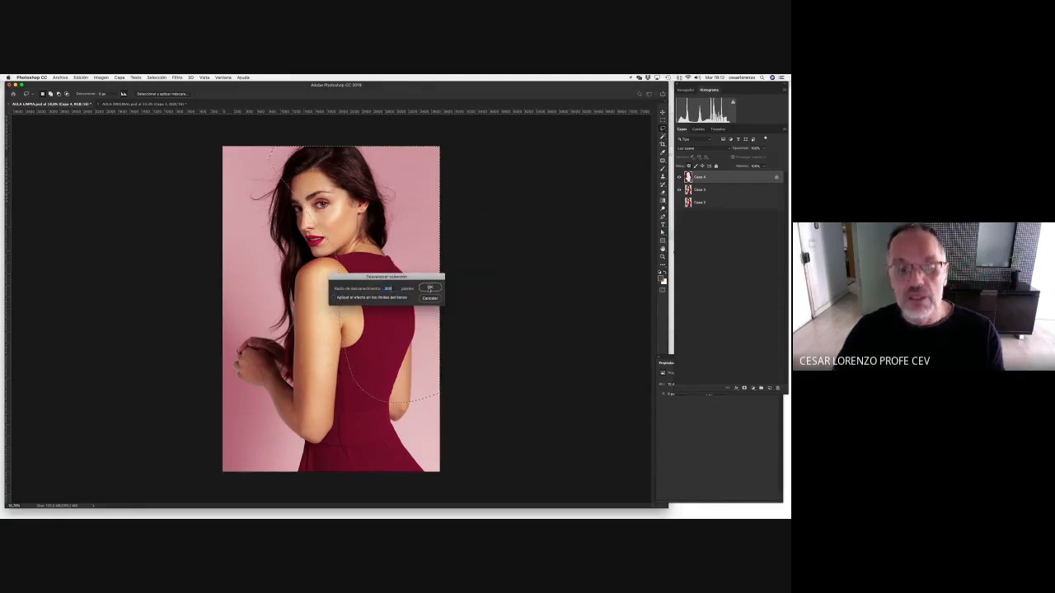
pyautogui.click(428, 286)
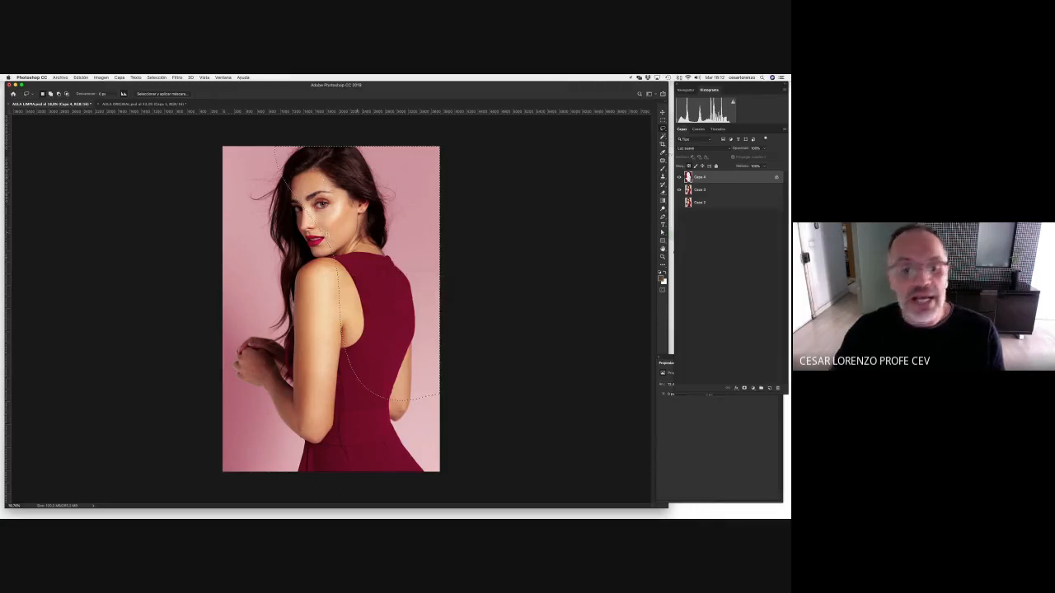
# Shift the hue of the feathered backdrop area towards a warm salmon with Tono/saturación, and deselect it
pyautogui.click(100, 77)
pyautogui.moveTo(116, 95)
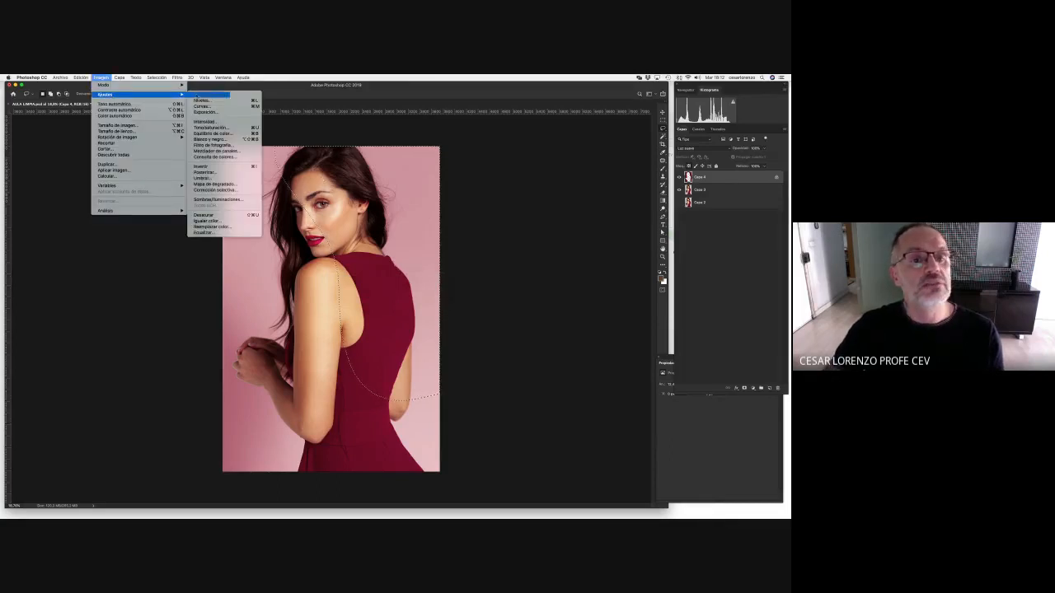
pyautogui.click(231, 134)
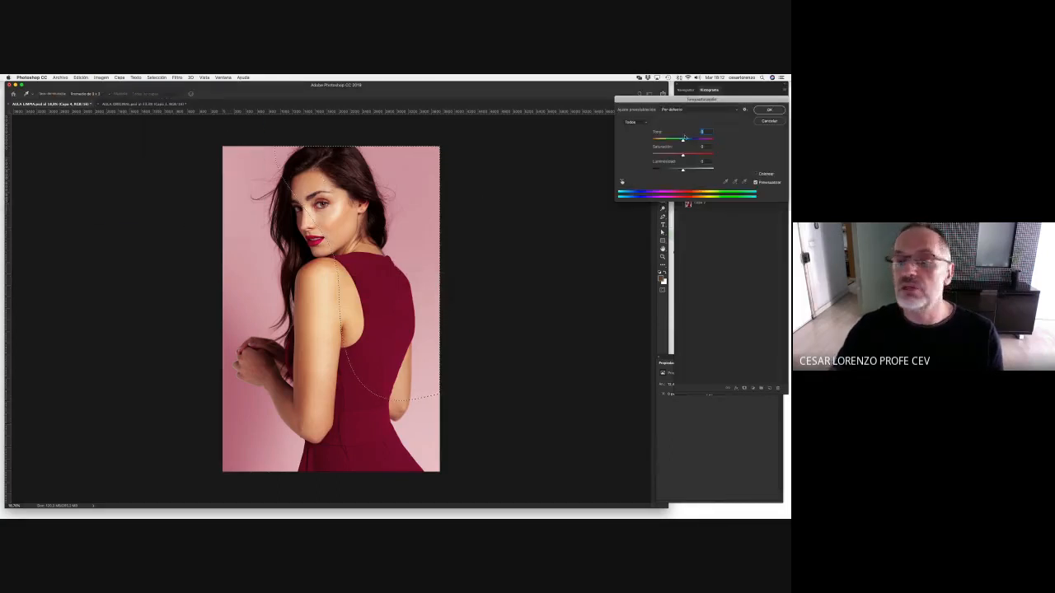
pyautogui.moveTo(682, 140); pyautogui.dragTo(691, 143)
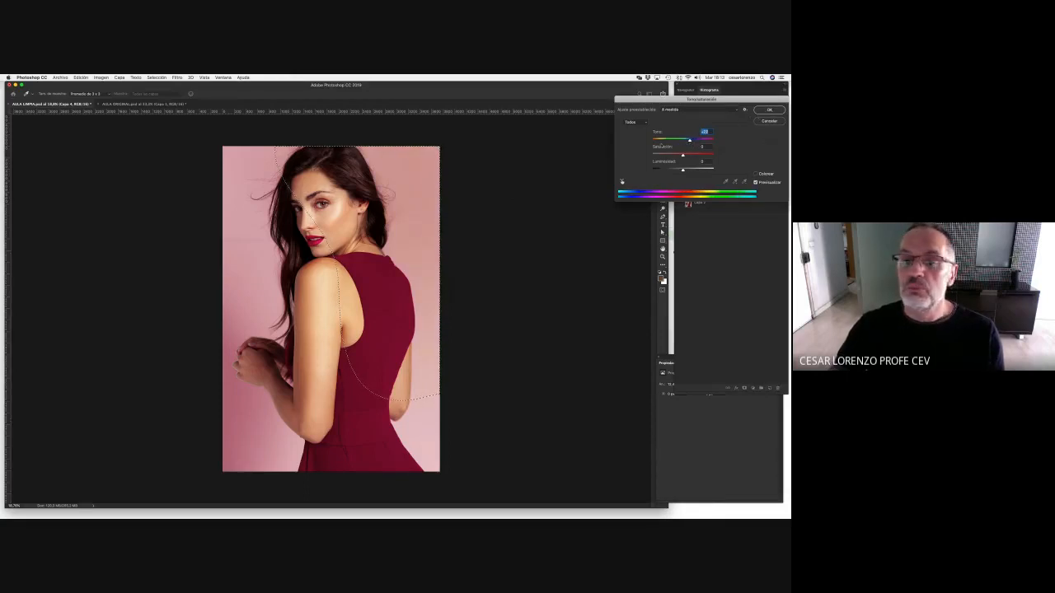
pyautogui.press('Return')
pyautogui.press('super+d')
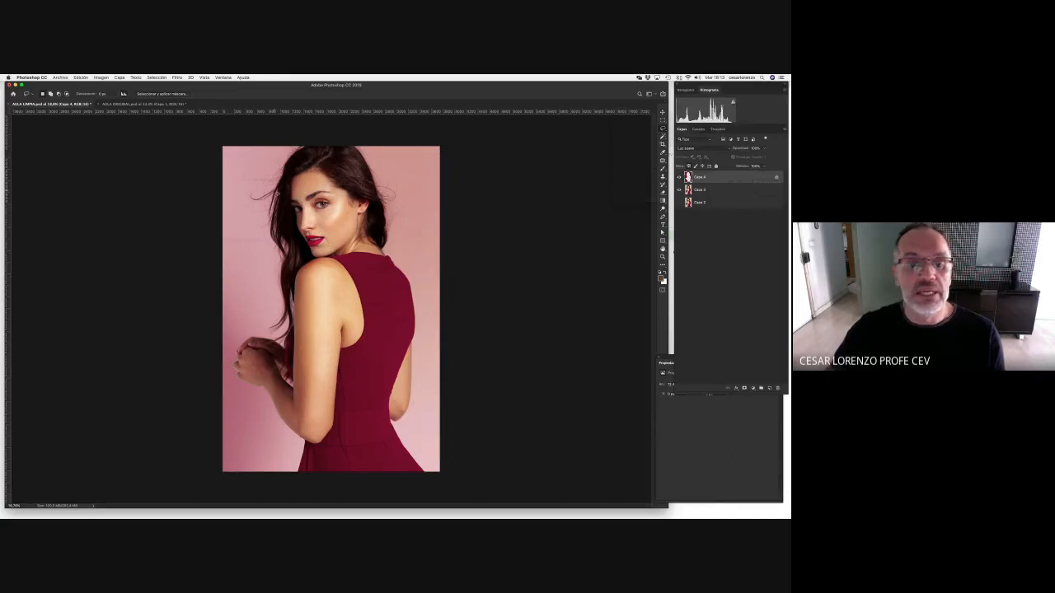
# Lasso a freehand area around the woman's head and upper body, and copy that part of the backdrop layer to a new layer
pyautogui.moveTo(268, 169)
pyautogui.mouseDown()
pyautogui.moveTo(263, 241)
pyautogui.moveTo(300, 352)
pyautogui.moveTo(345, 390)
pyautogui.moveTo(420, 294)
pyautogui.moveTo(423, 206)
pyautogui.moveTo(326, 148)
pyautogui.moveTo(255, 190)
pyautogui.mouseUp()
pyautogui.rightClick(390, 222)
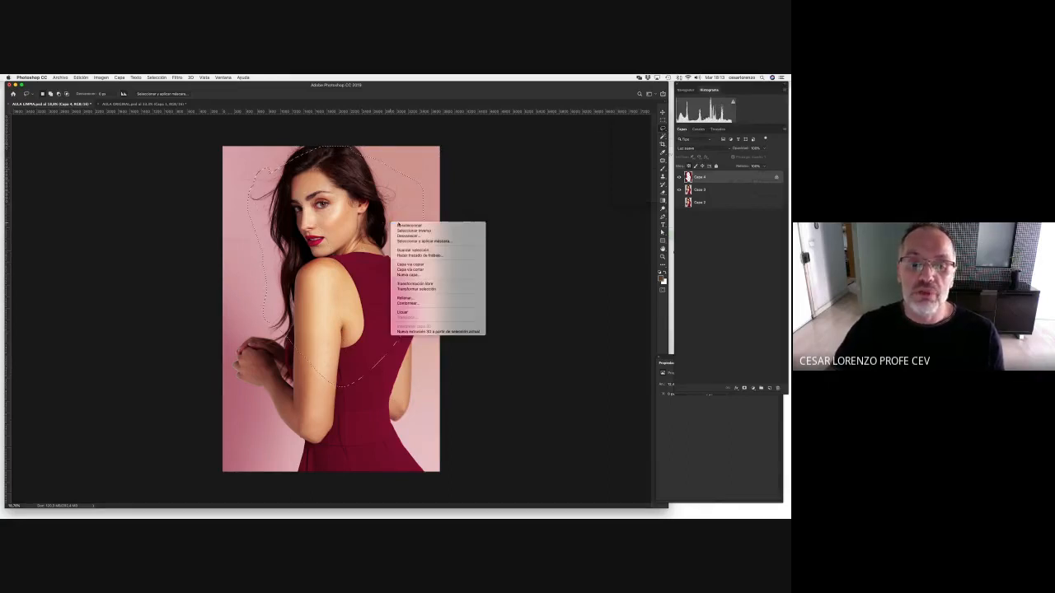
pyautogui.click(434, 266)
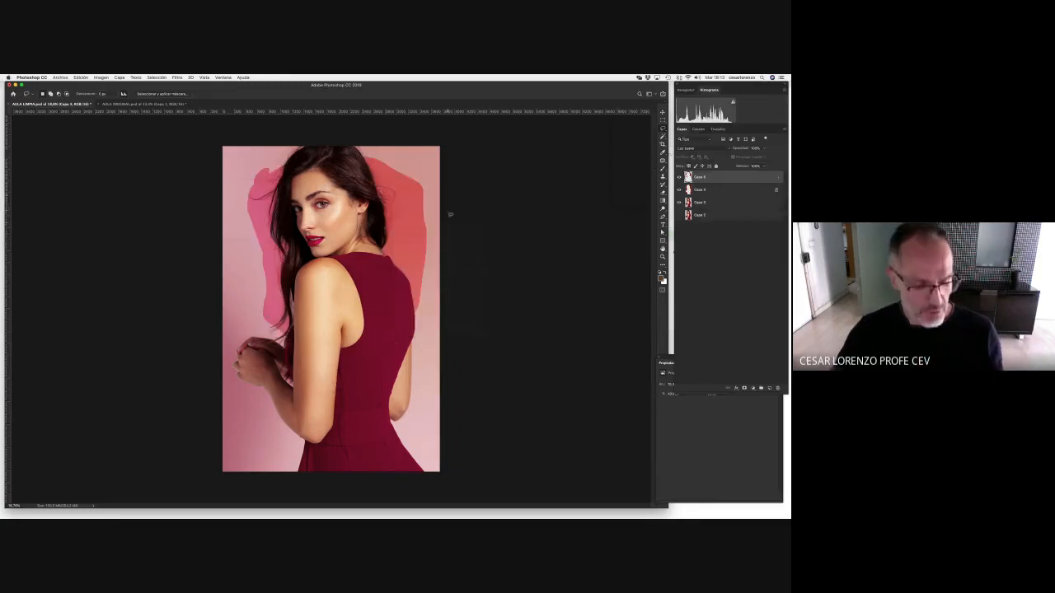
# Undo the last layer copy and feather the lasso selection around the head and upper body by 350 pixels
pyautogui.hotkey('ctrl', 'z')
pyautogui.rightClick(400, 239)
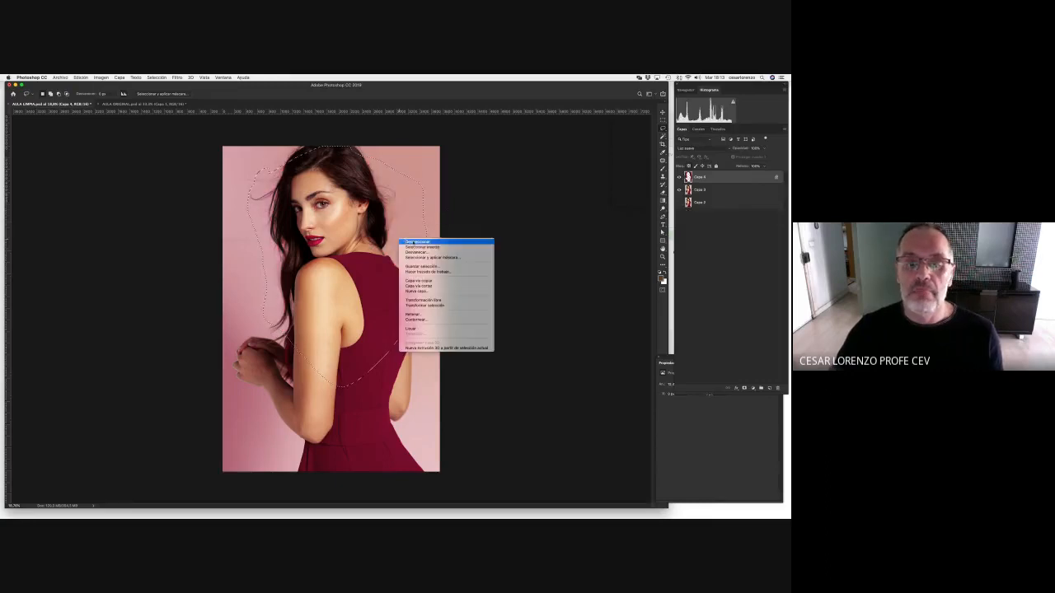
pyautogui.click(422, 251)
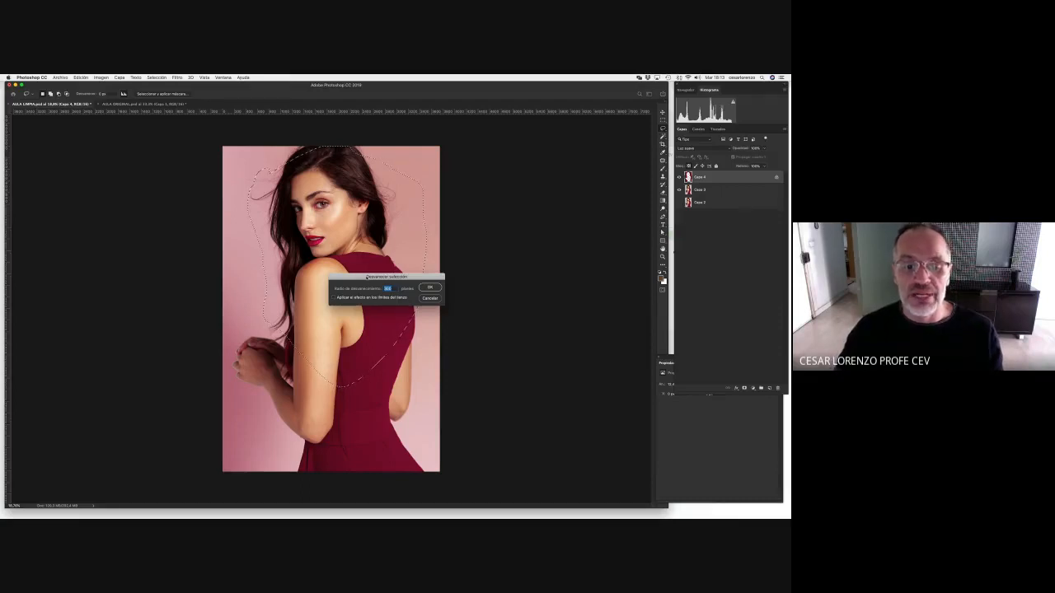
pyautogui.click(394, 288)
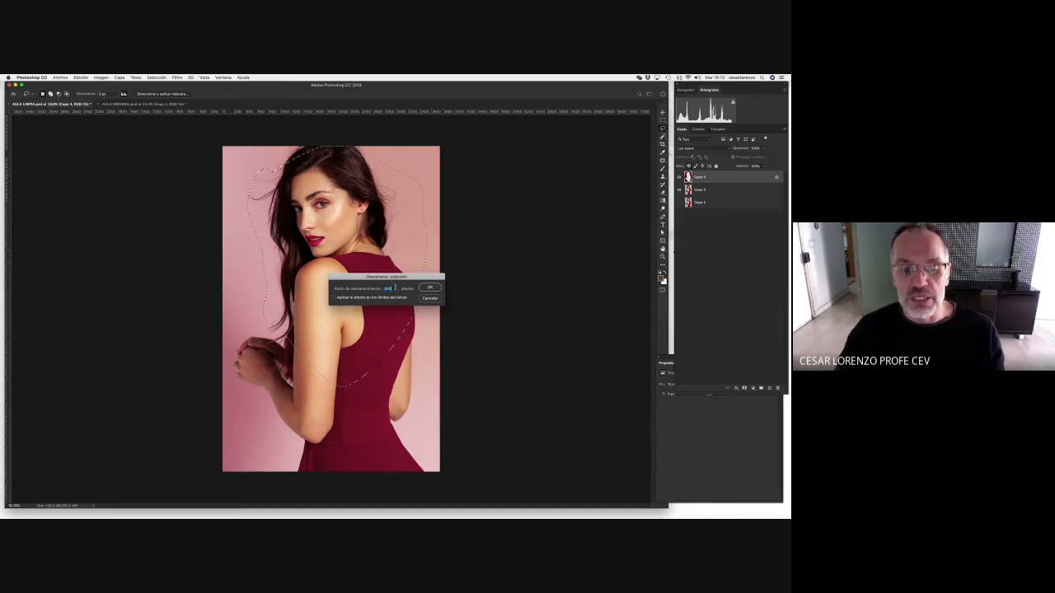
pyautogui.moveTo(393, 288); pyautogui.dragTo(372, 288)
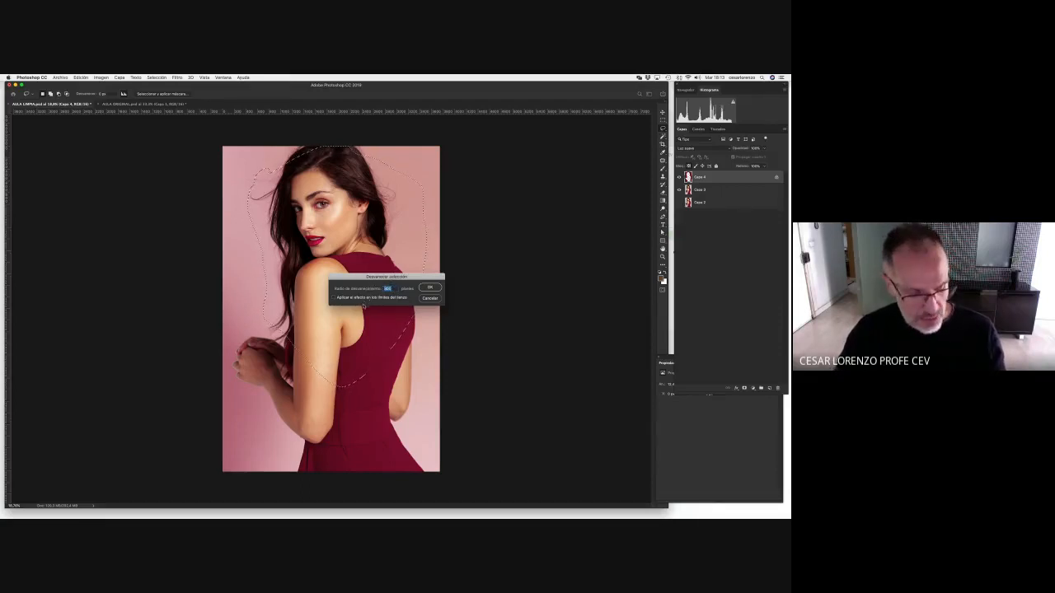
pyautogui.write('350')
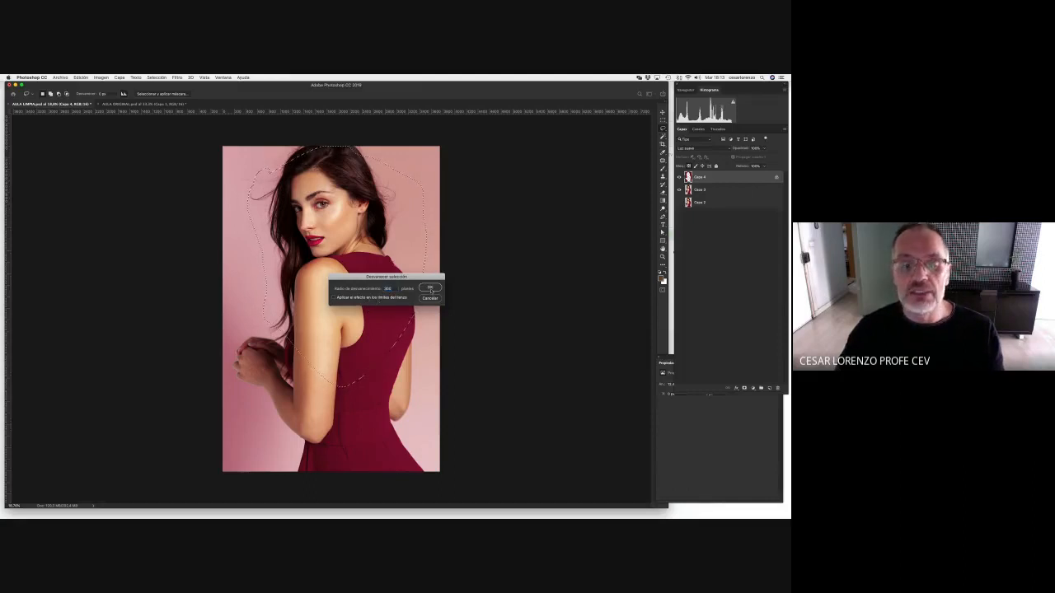
pyautogui.click(431, 289)
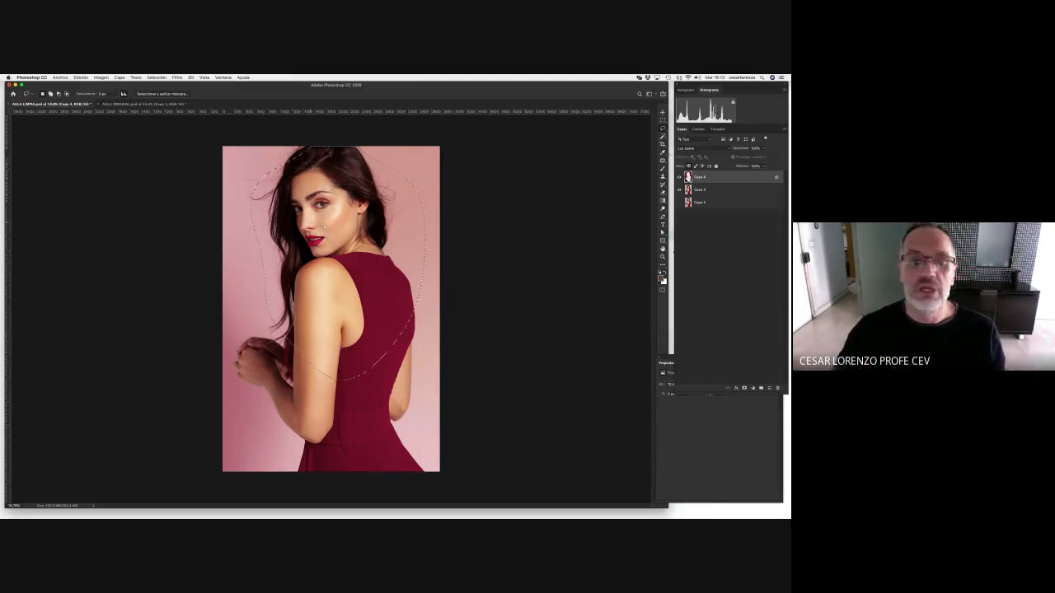
# Copy the feathered backdrop area to a new layer and fill it with white, with its transparent pixels locked
pyautogui.rightClick(407, 238)
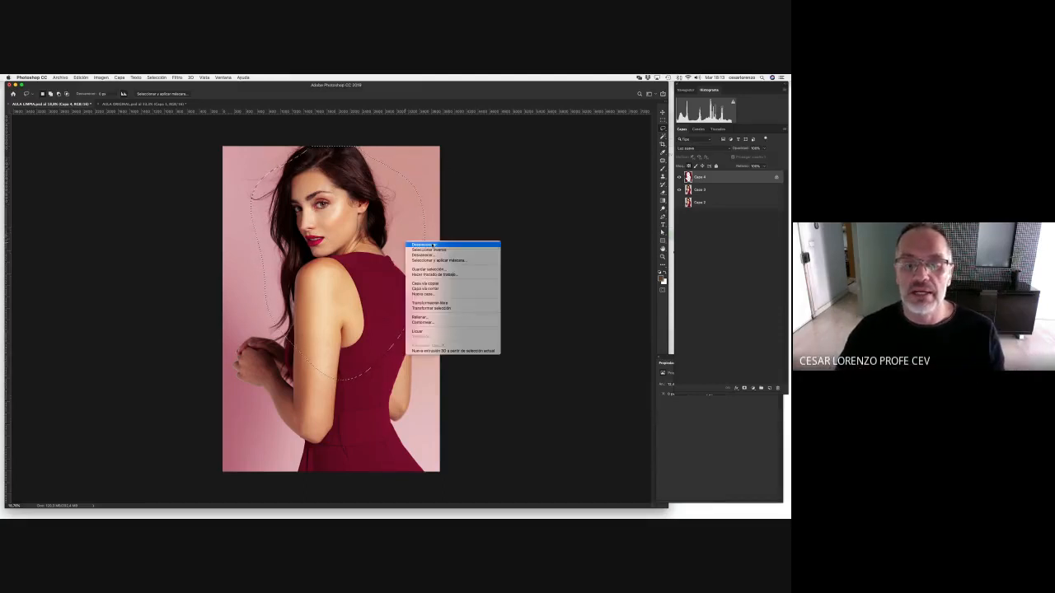
pyautogui.click(459, 284)
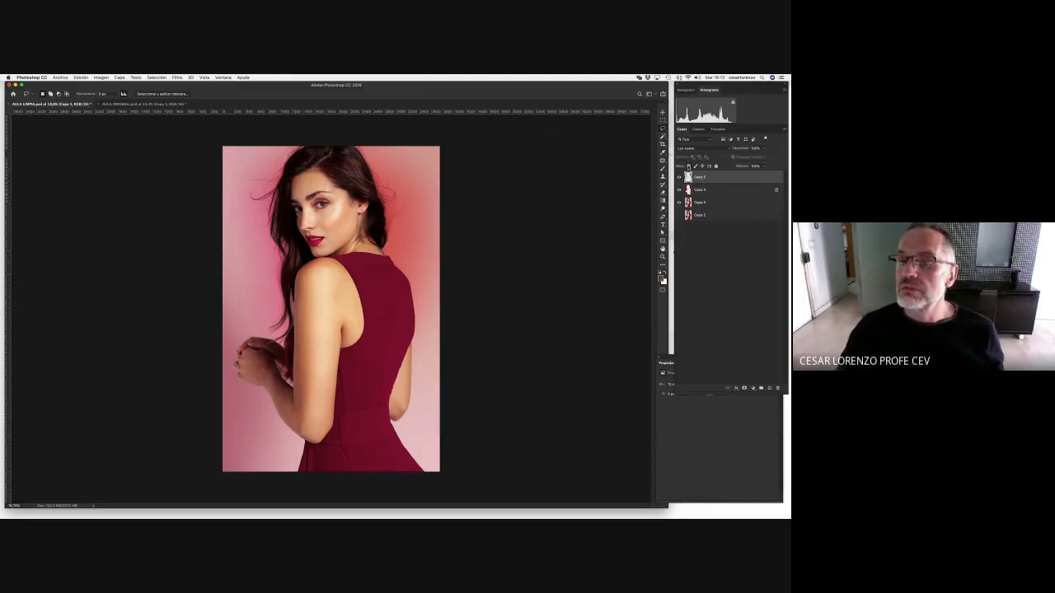
pyautogui.click(101, 77)
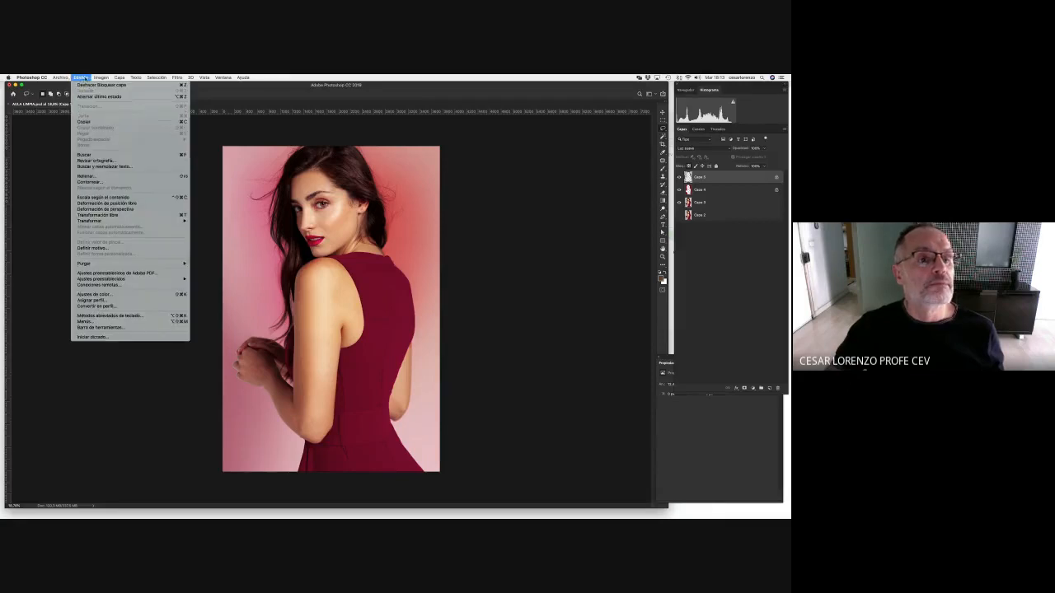
pyautogui.click(102, 176)
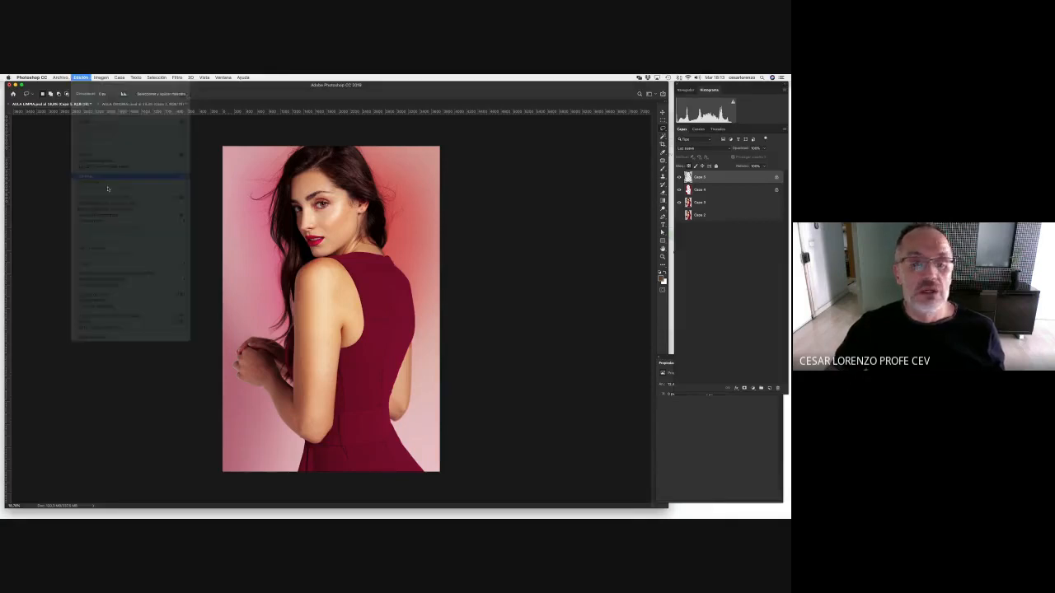
pyautogui.click(527, 272)
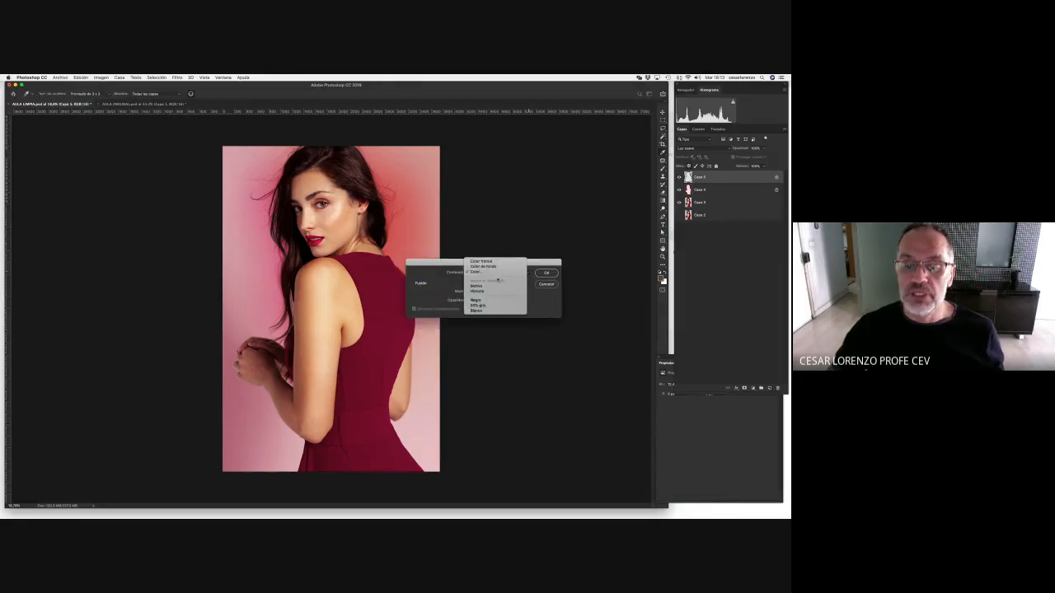
pyautogui.click(487, 308)
pyautogui.click(547, 274)
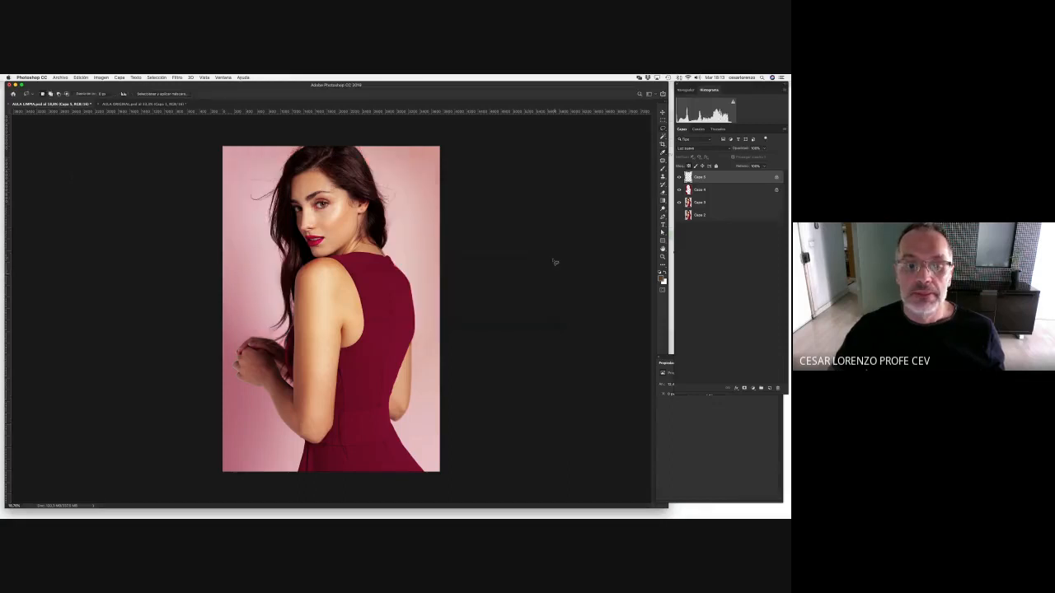
# Lower the white glow layer's opacity to about 60% and merge the top three layers into one
pyautogui.click(762, 150)
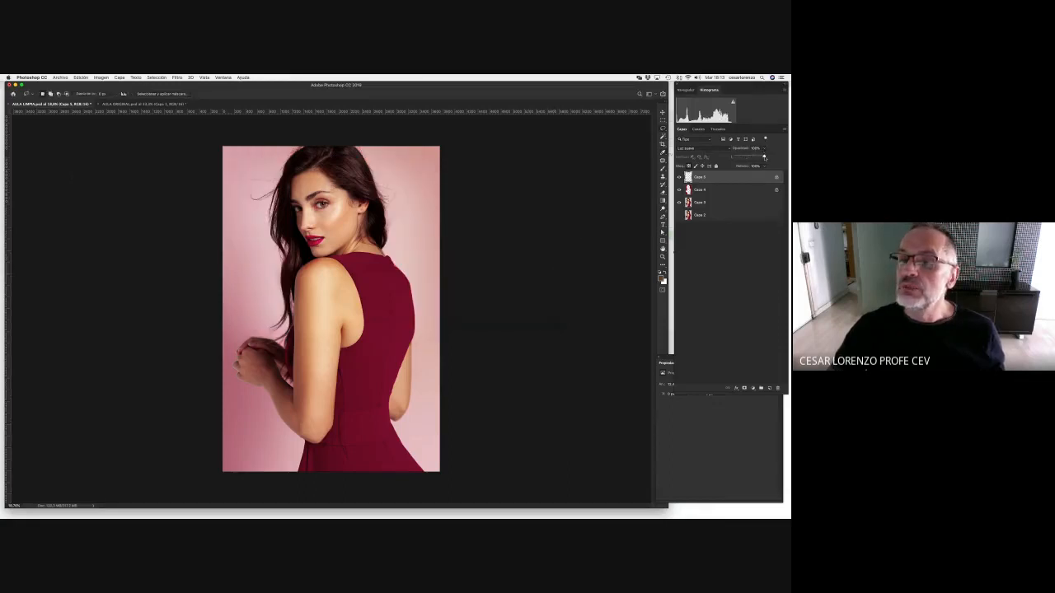
pyautogui.moveTo(766, 157); pyautogui.dragTo(753, 158)
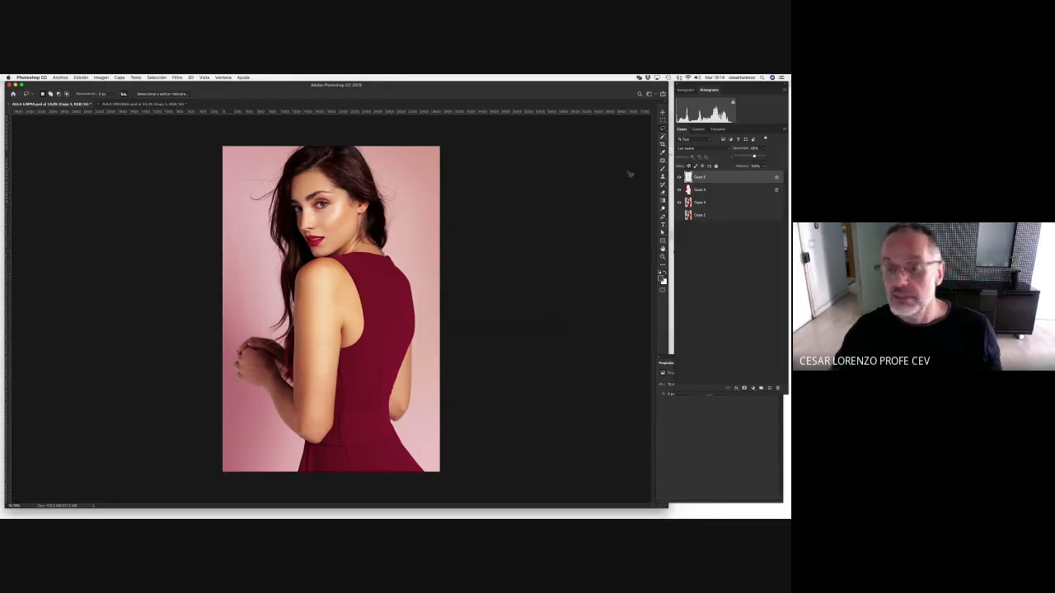
pyautogui.keyDown('shift'); pyautogui.click(719, 202); pyautogui.keyUp('shift')
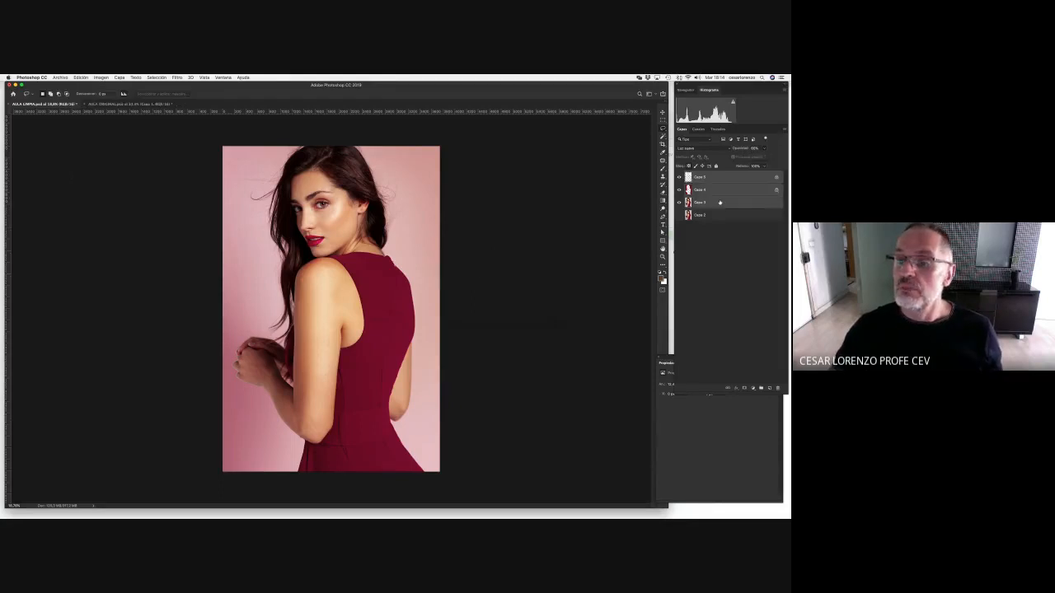
pyautogui.press('super+e')
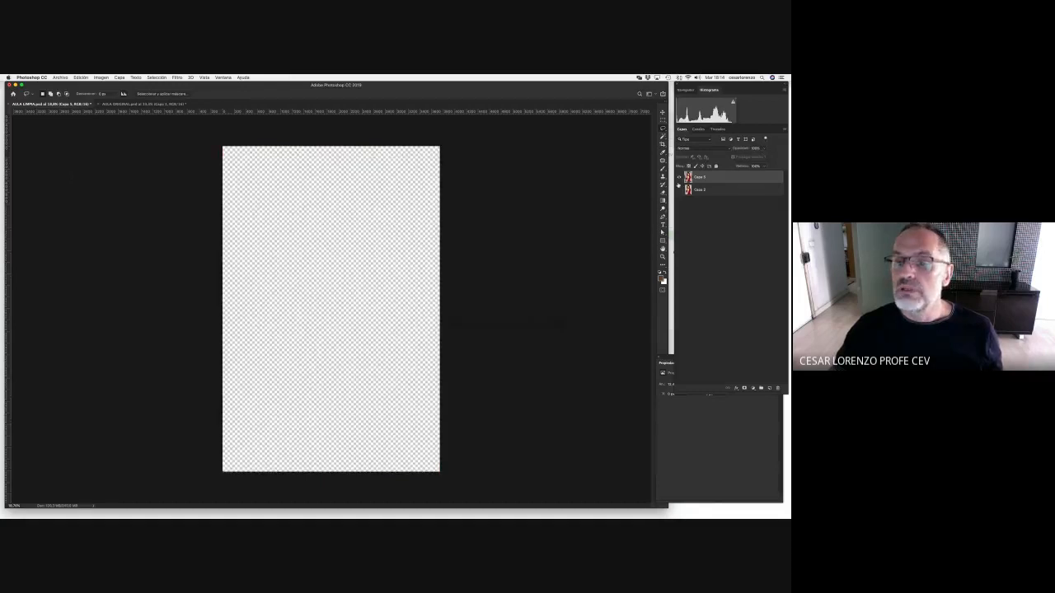
# Compare the merged retouch with the original photo by toggling the layer visibility
pyautogui.click(680, 178)
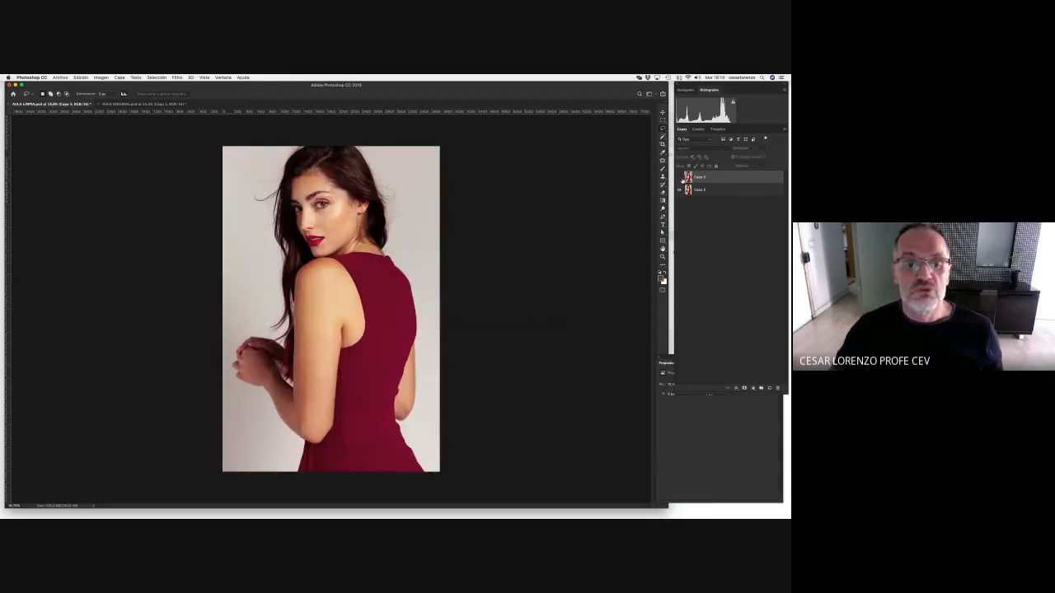
pyautogui.click(679, 178)
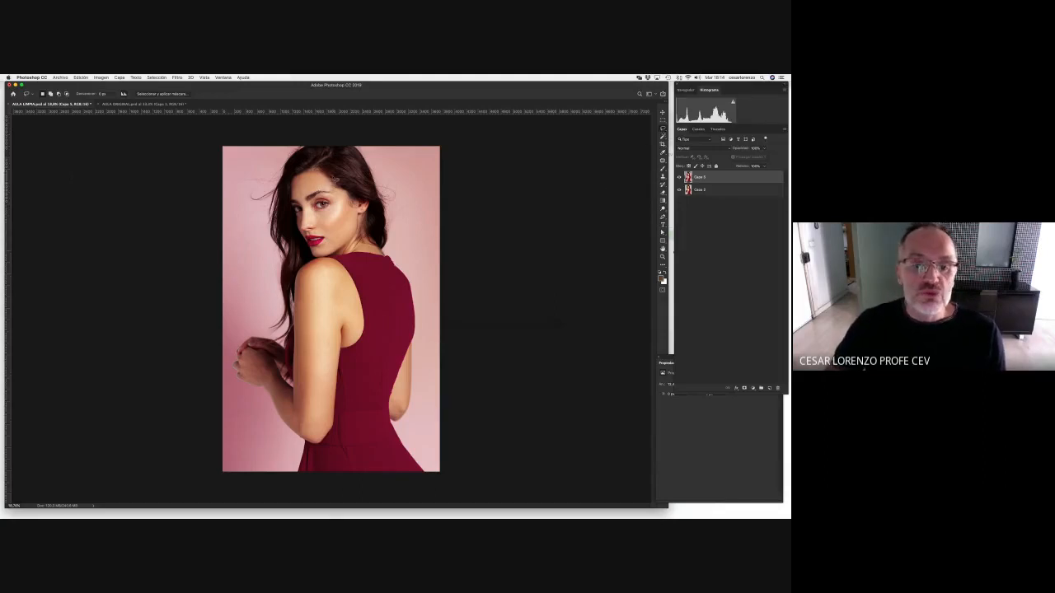
pyautogui.moveTo(349, 185)
pyautogui.mouseDown()
pyautogui.moveTo(322, 201)
pyautogui.moveTo(321, 239)
pyautogui.moveTo(381, 260)
pyautogui.moveTo(373, 190)
pyautogui.moveTo(363, 184)
pyautogui.mouseUp()
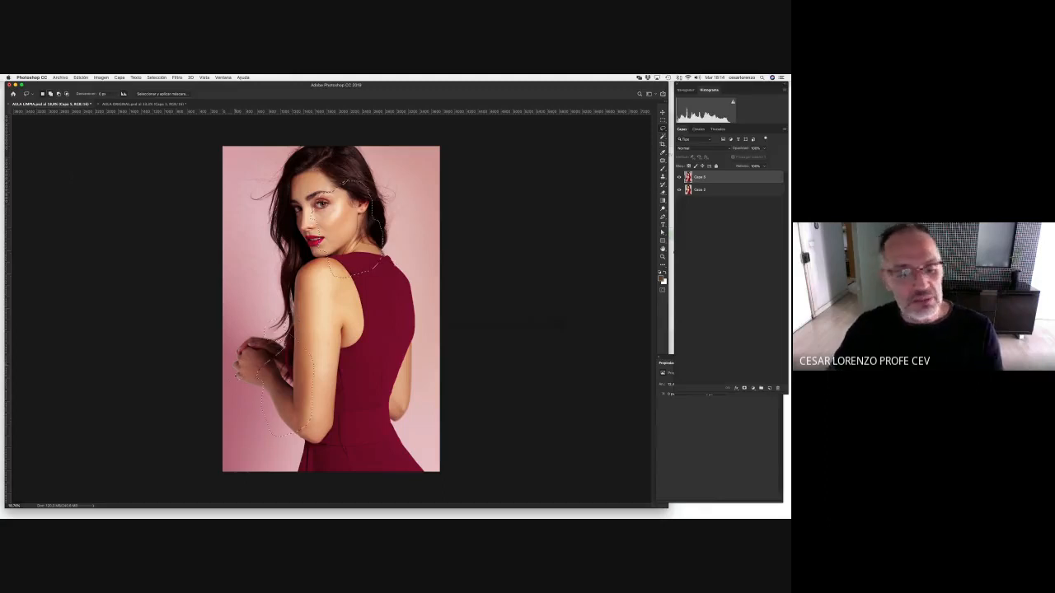
pyautogui.press('super+d')
# Set a smaller soft clone stamp brush for retouching the pale outline around the woman's hands
pyautogui.scroll(6, 248, 406)
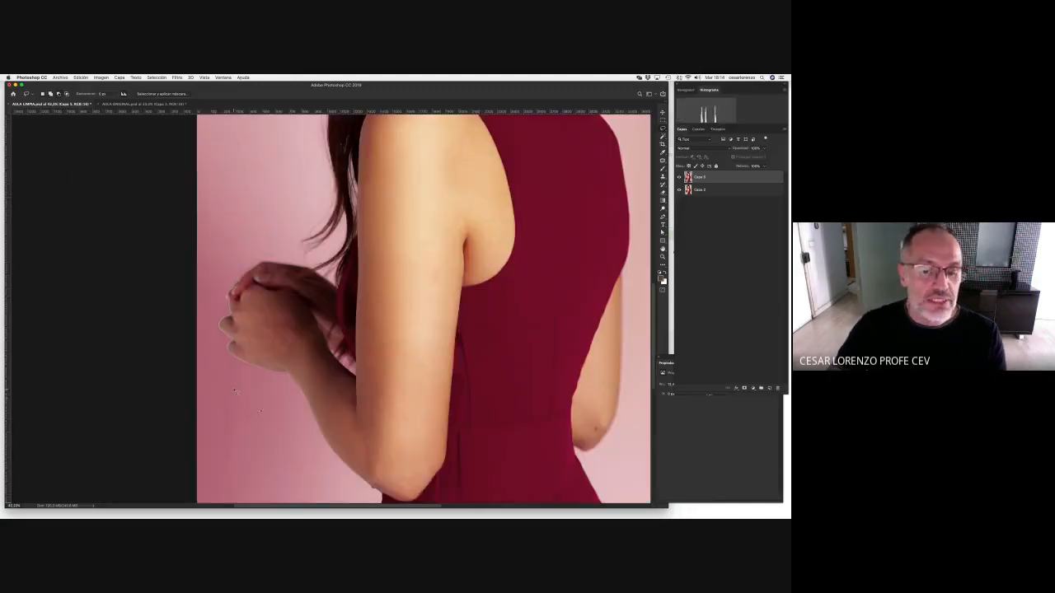
pyautogui.scroll(-2, 241, 380)
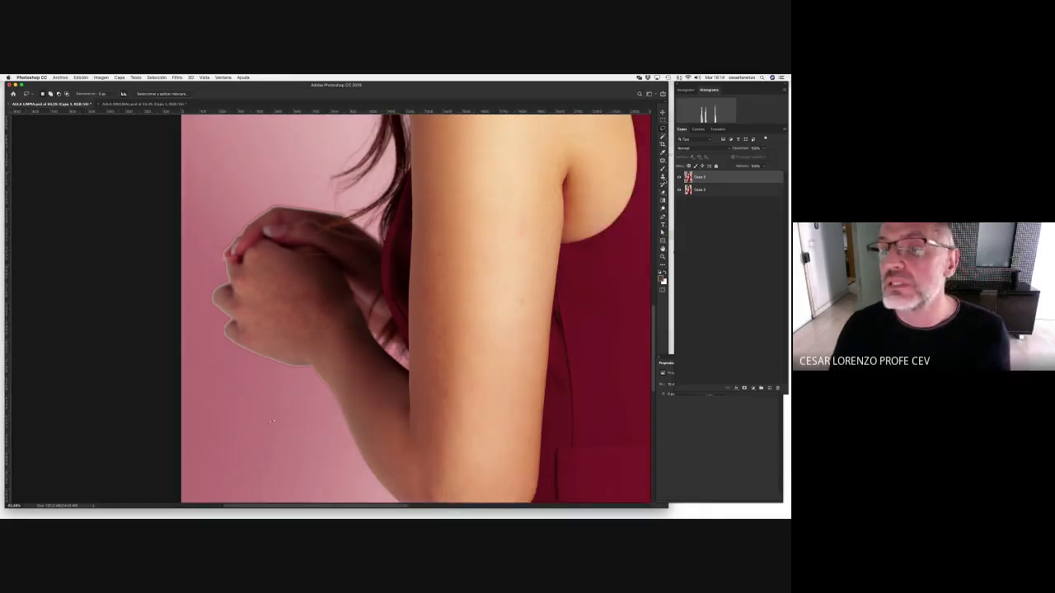
pyautogui.press('b')
pyautogui.rightClick(312, 176)
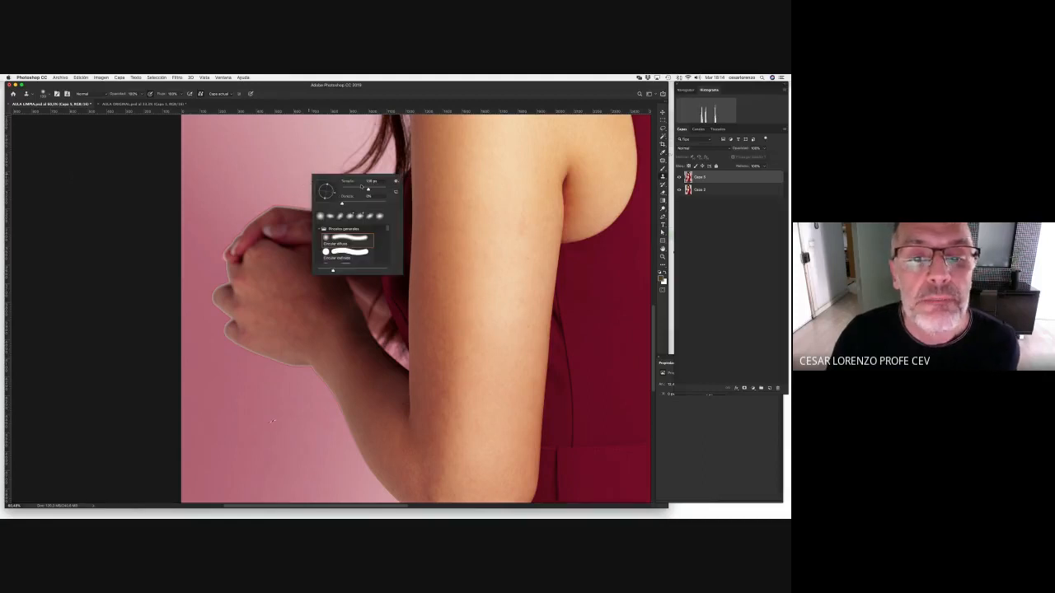
pyautogui.moveTo(367, 191); pyautogui.dragTo(358, 191)
pyautogui.click(303, 194)
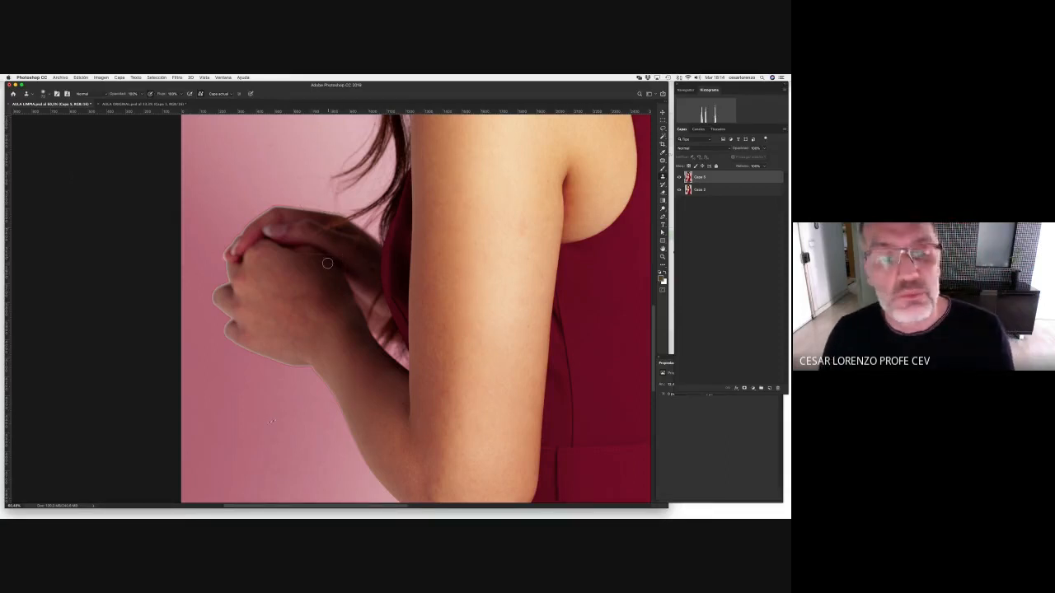
pyautogui.scroll(-2, 328, 264)
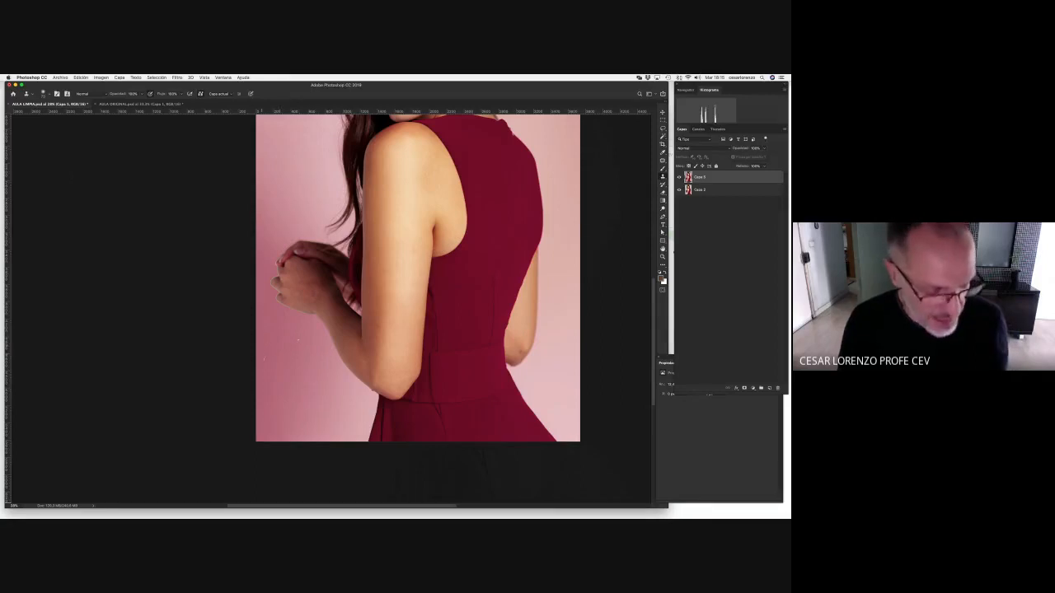
# Save the document and clear the small stray selection on the backdrop below the hands
pyautogui.press('super+s')
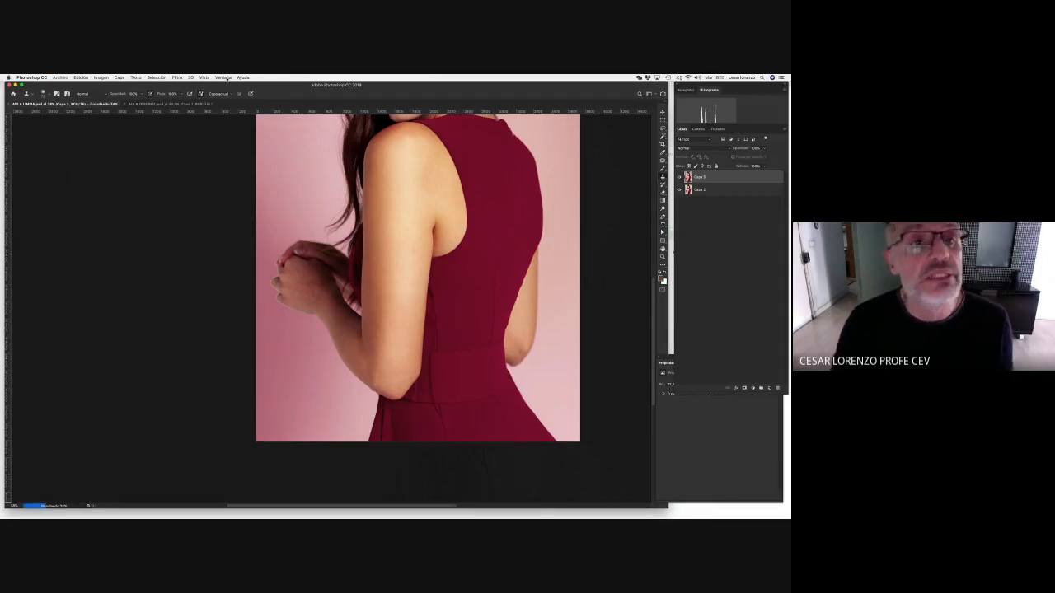
pyautogui.click(164, 78)
pyautogui.click(158, 90)
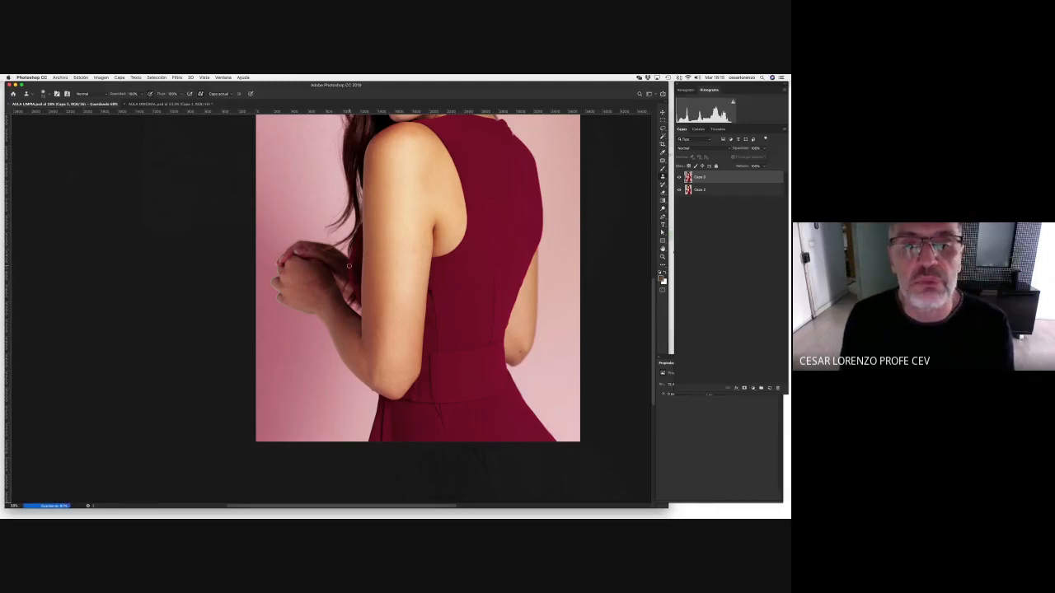
# Lasso a combined selection of scattered freehand areas over the face, arms, back, lower dress and outer parts of the backdrop
pyautogui.scroll(-5, 350, 266)
pyautogui.scroll(2, 321, 268)
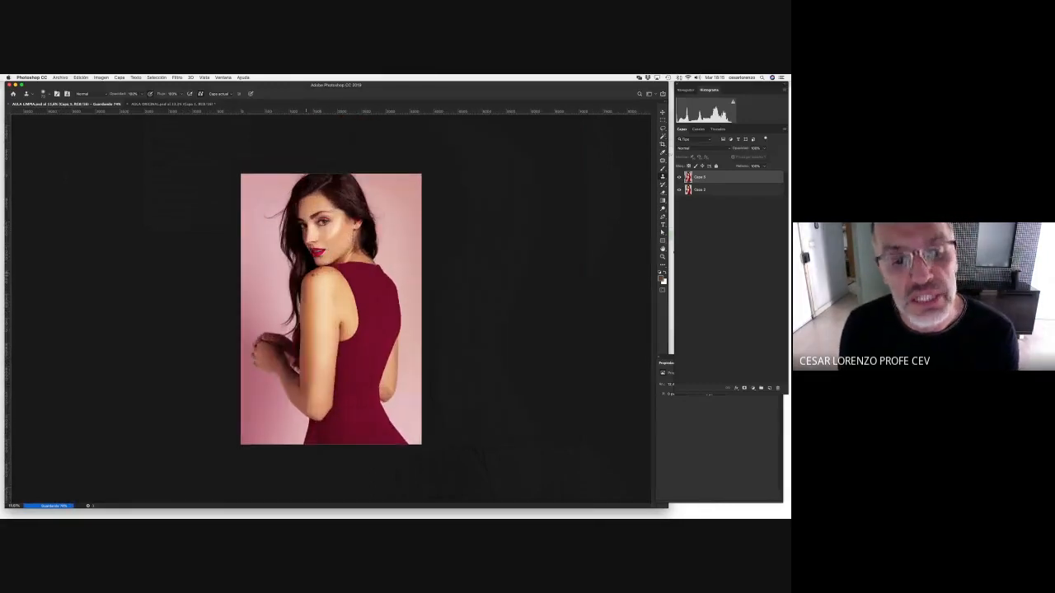
pyautogui.press('l')
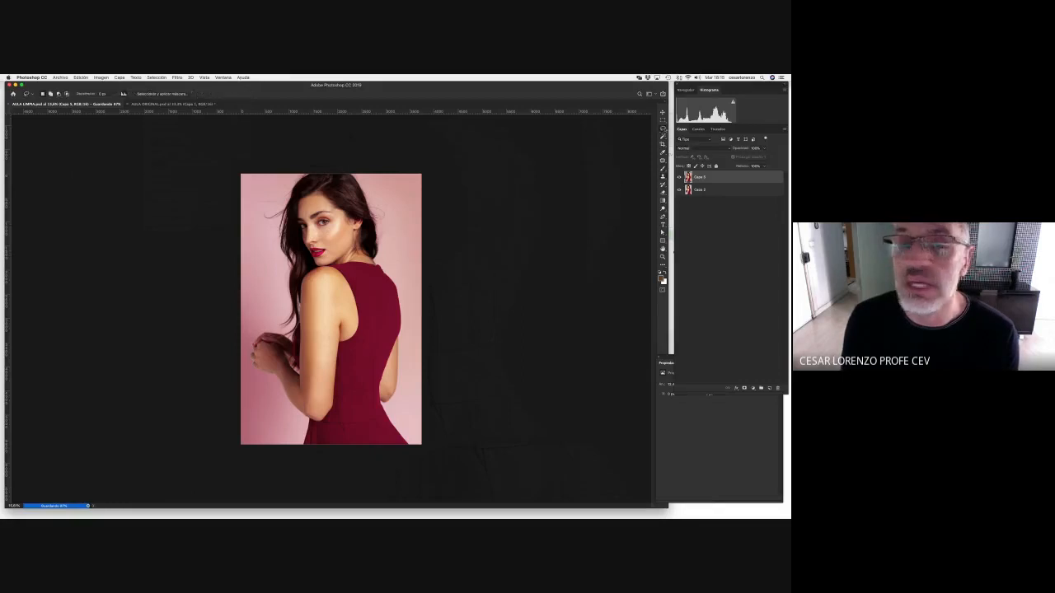
pyautogui.moveTo(321, 194)
pyautogui.mouseDown()
pyautogui.moveTo(296, 244)
pyautogui.moveTo(307, 269)
pyautogui.moveTo(353, 250)
pyautogui.moveTo(320, 194)
pyautogui.mouseUp()
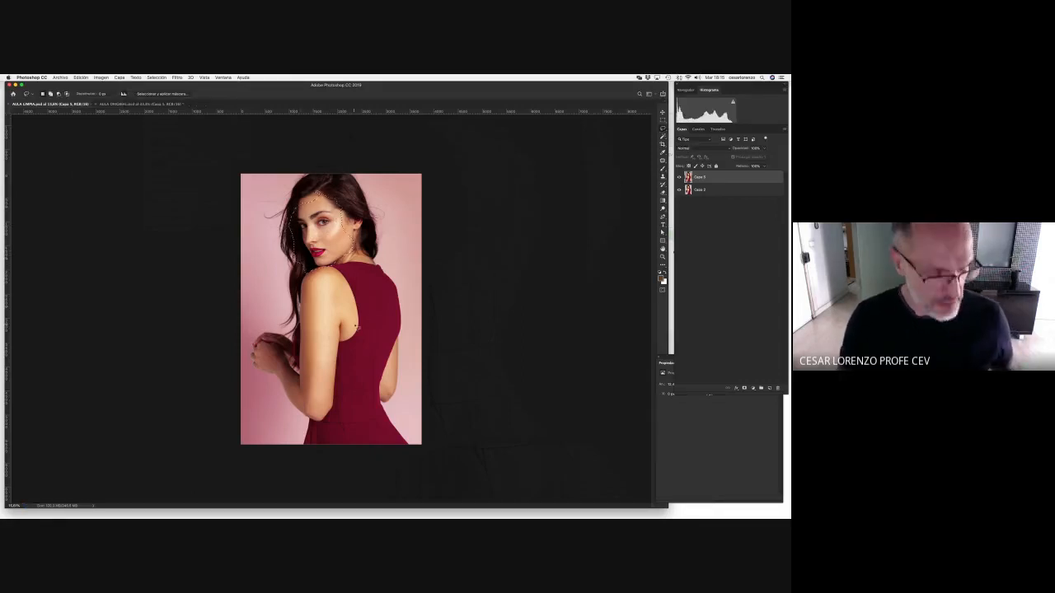
pyautogui.moveTo(356, 327)
pyautogui.mouseDown()
pyautogui.moveTo(326, 337)
pyautogui.moveTo(323, 374)
pyautogui.moveTo(373, 360)
pyautogui.moveTo(360, 309)
pyautogui.mouseUp()
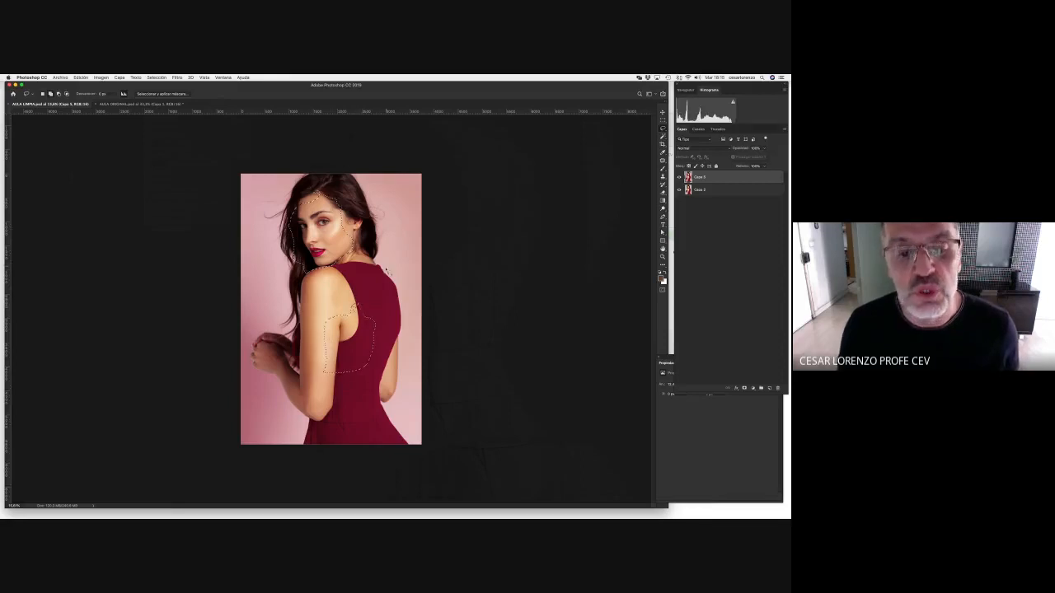
pyautogui.moveTo(388, 250)
pyautogui.mouseDown()
pyautogui.moveTo(421, 290)
pyautogui.moveTo(381, 203)
pyautogui.moveTo(393, 224)
pyautogui.moveTo(386, 170)
pyautogui.mouseUp()
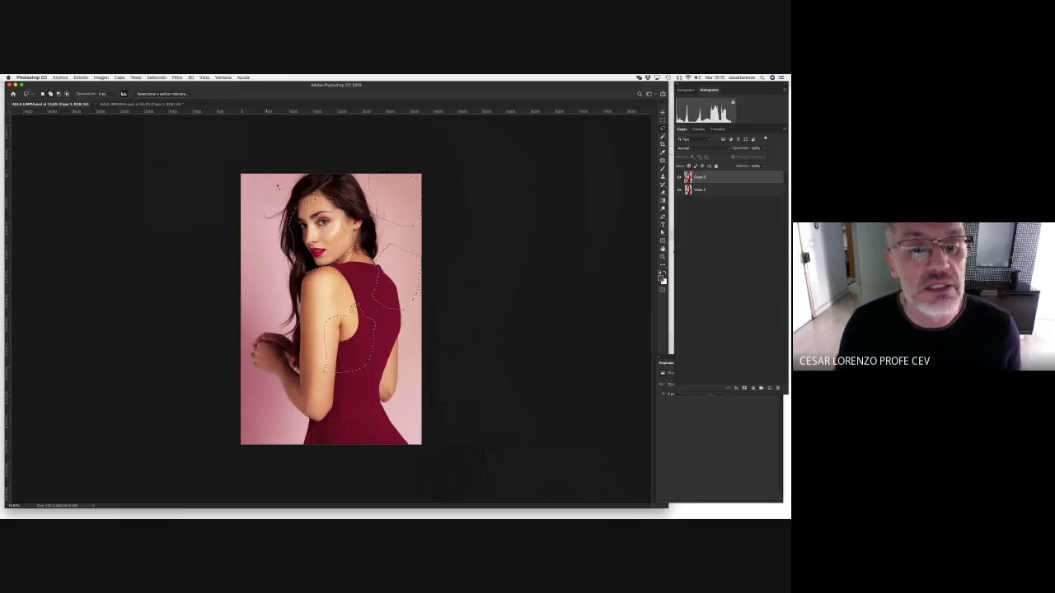
pyautogui.moveTo(268, 173)
pyautogui.mouseDown()
pyautogui.moveTo(231, 199)
pyautogui.moveTo(262, 169)
pyautogui.mouseUp()
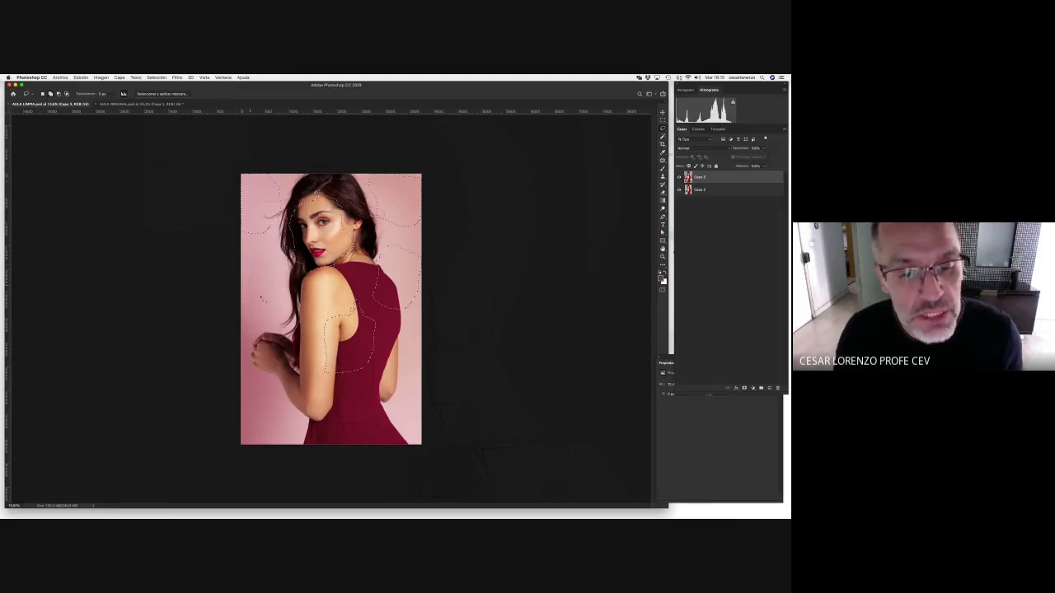
pyautogui.moveTo(253, 373)
pyautogui.mouseDown()
pyautogui.moveTo(239, 394)
pyautogui.moveTo(287, 399)
pyautogui.moveTo(264, 374)
pyautogui.mouseUp()
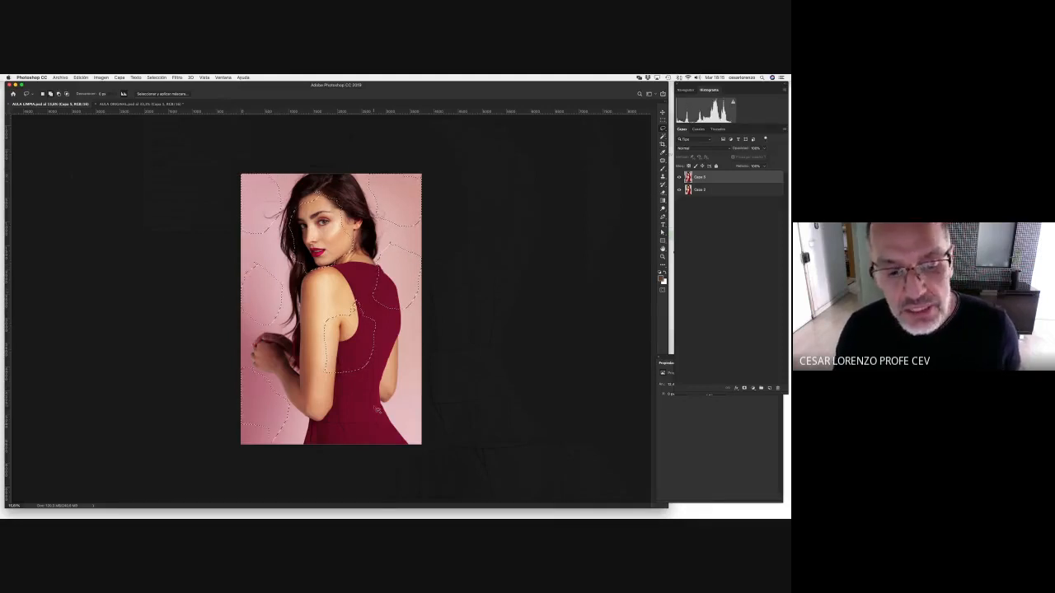
pyautogui.moveTo(372, 400)
pyautogui.mouseDown()
pyautogui.moveTo(356, 422)
pyautogui.moveTo(391, 406)
pyautogui.moveTo(422, 359)
pyautogui.moveTo(391, 343)
pyautogui.mouseUp()
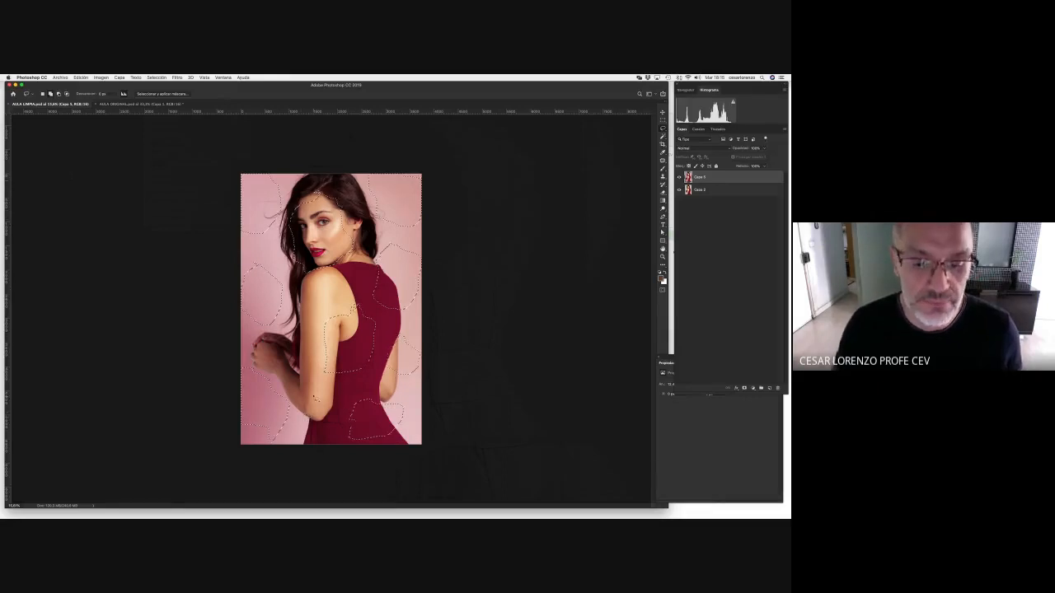
pyautogui.moveTo(294, 333)
pyautogui.mouseDown()
pyautogui.moveTo(276, 347)
pyautogui.moveTo(309, 333)
pyautogui.moveTo(290, 334)
pyautogui.mouseUp()
pyautogui.moveTo(309, 288)
pyautogui.mouseDown()
pyautogui.moveTo(323, 288)
pyautogui.moveTo(311, 289)
pyautogui.mouseUp()
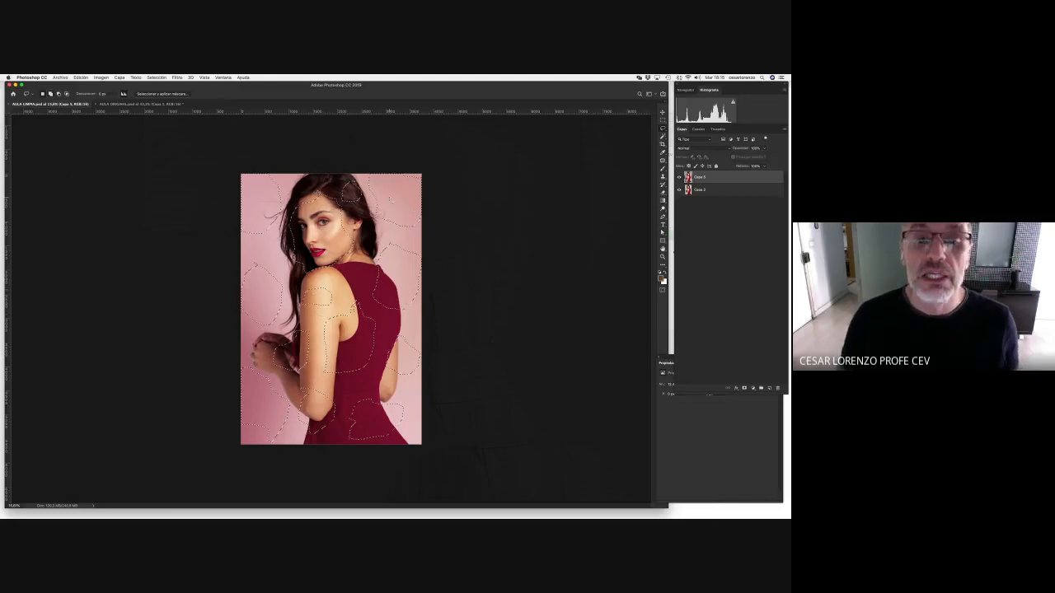
# Feather the combined lasso selection to give its scattered areas soft edges
pyautogui.rightClick(397, 198)
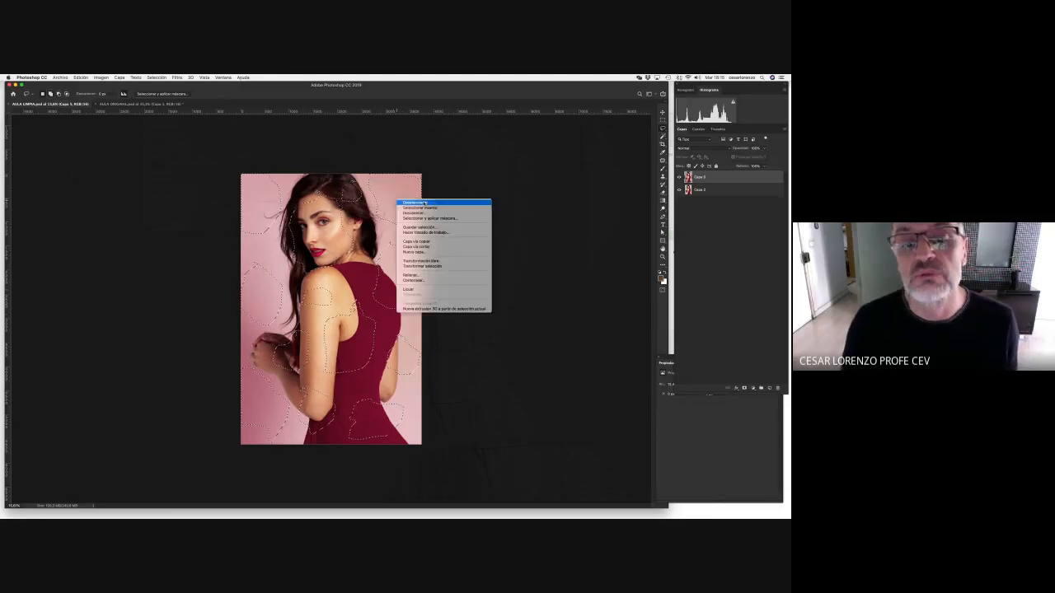
pyautogui.click(442, 215)
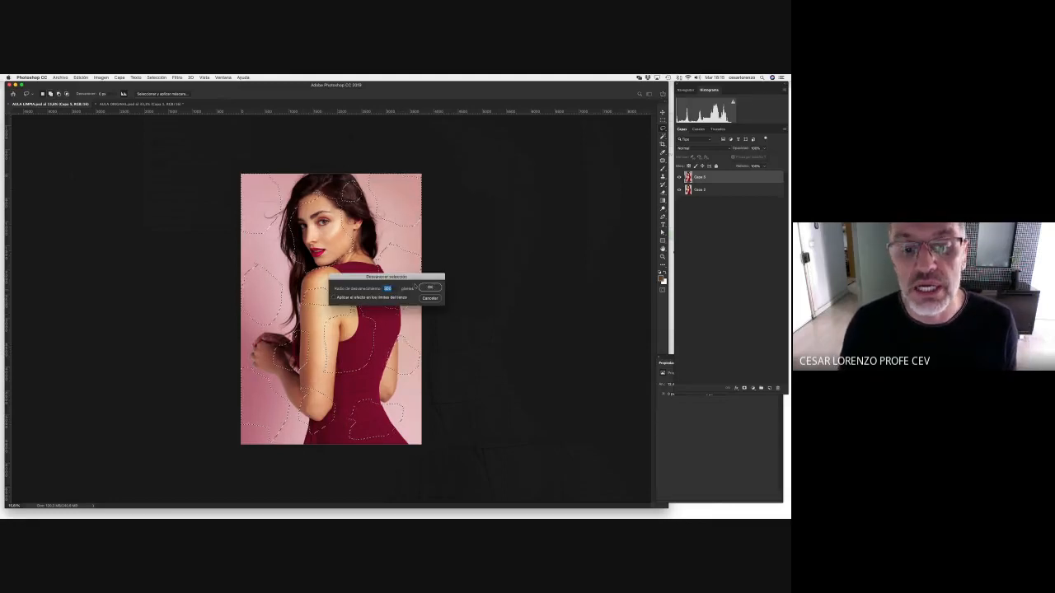
pyautogui.click(430, 287)
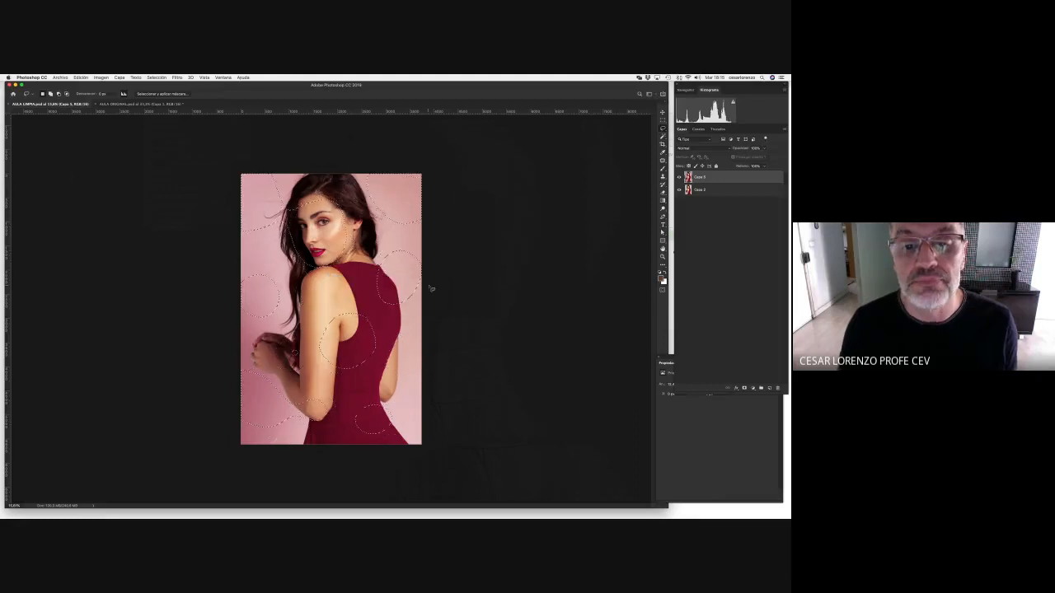
# Try to copy the feathered selection to a new layer and undo the copy
pyautogui.rightClick(392, 194)
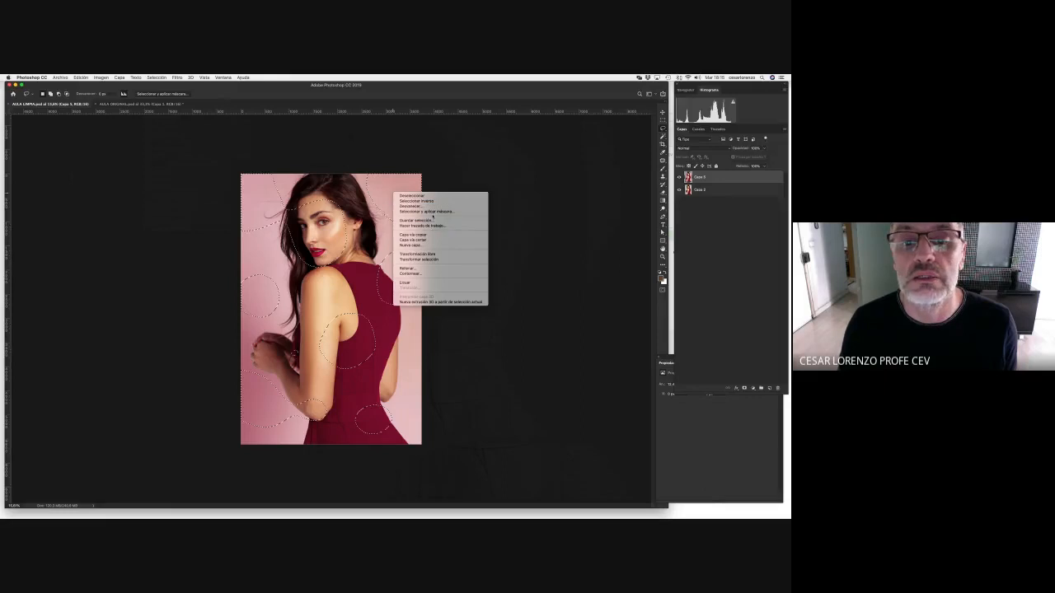
pyautogui.click(430, 235)
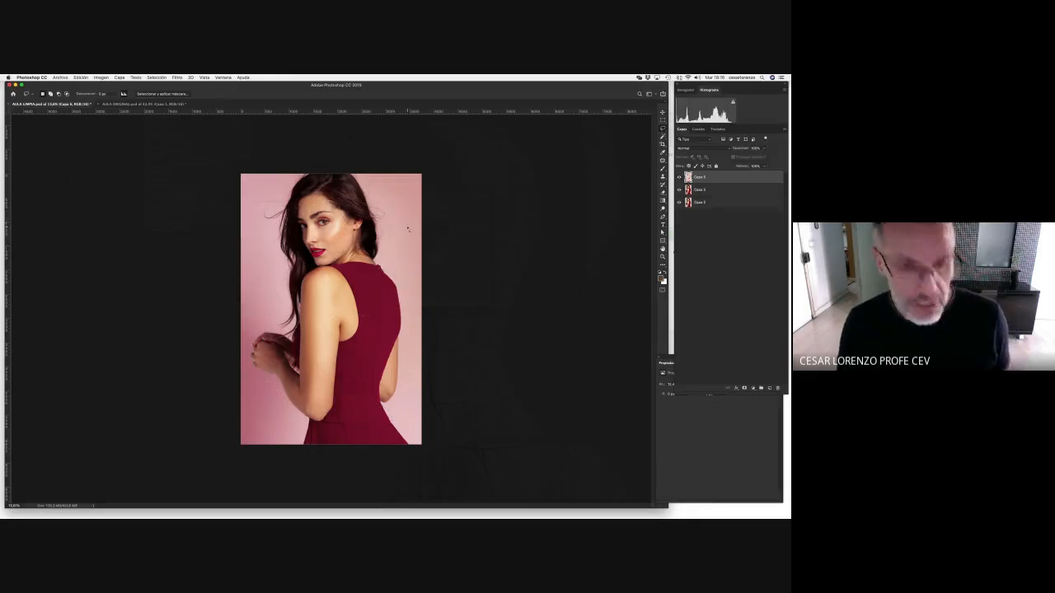
pyautogui.press('super+z')
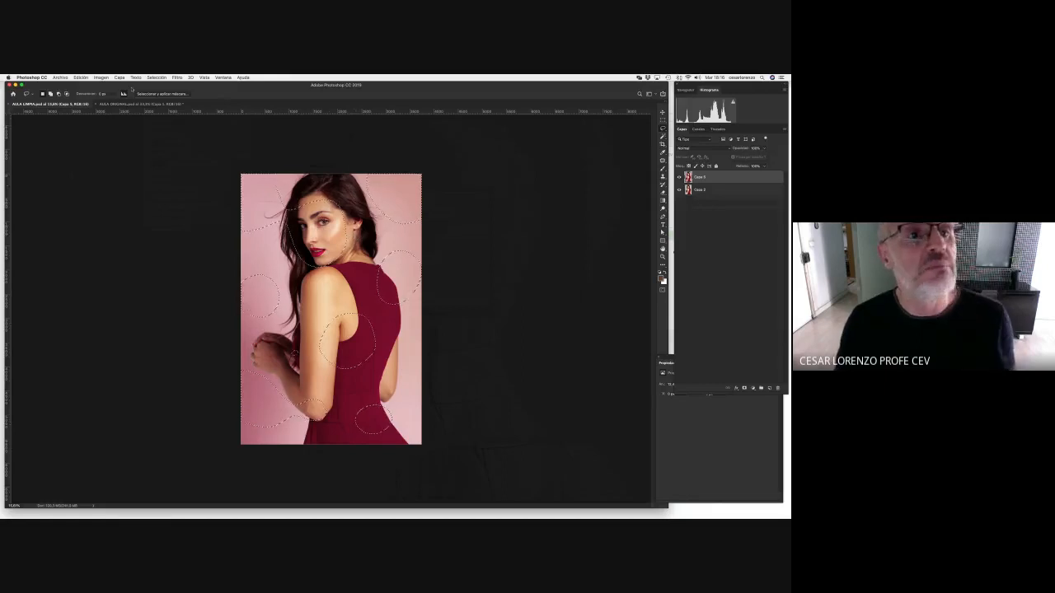
# Invert the feathered selection and copy its contents to a new layer
pyautogui.click(156, 77)
pyautogui.click(158, 102)
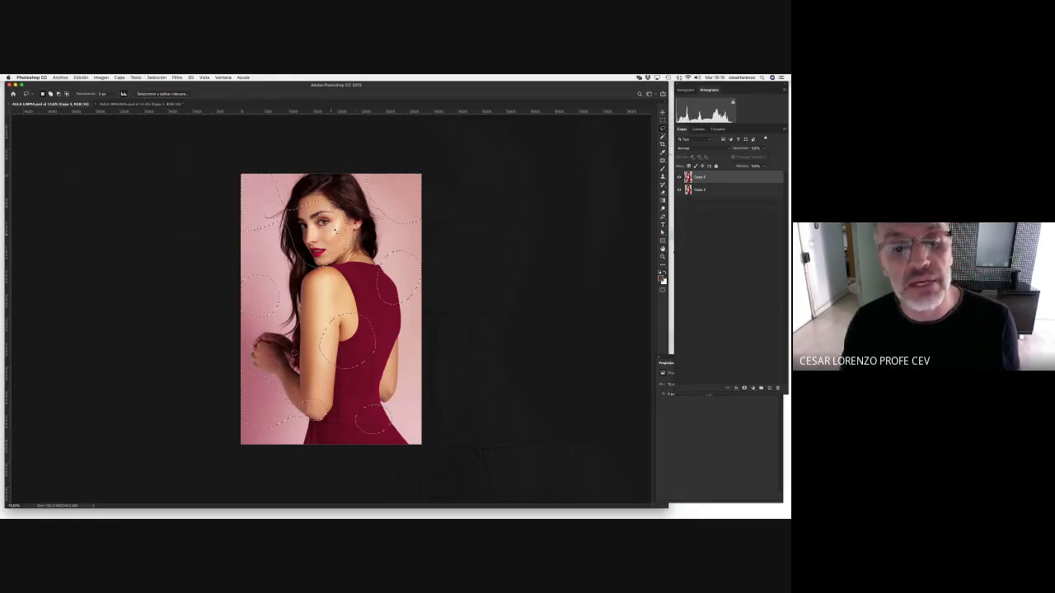
pyautogui.rightClick(341, 188)
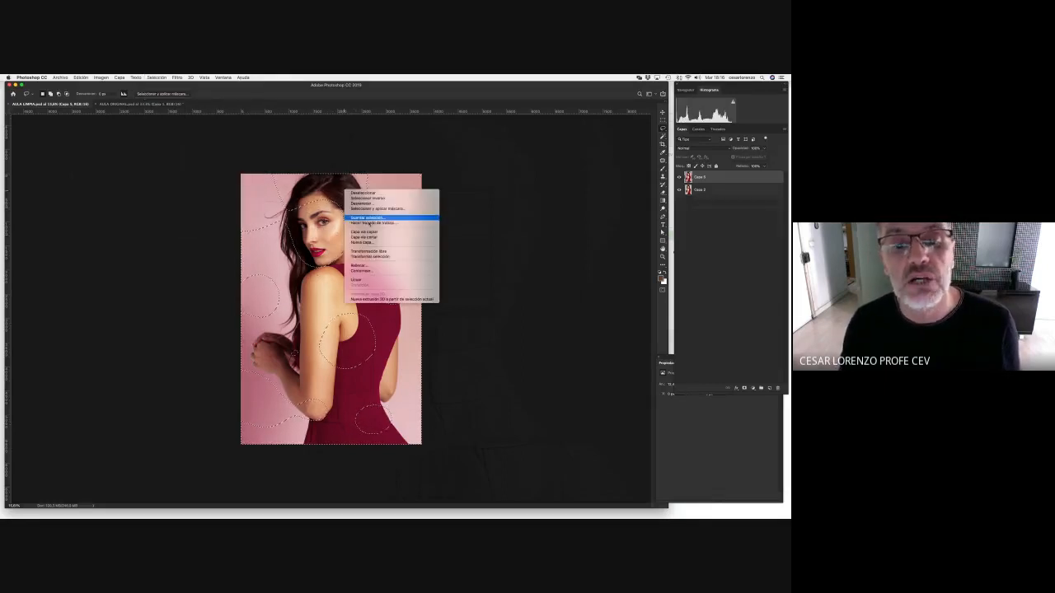
pyautogui.click(385, 234)
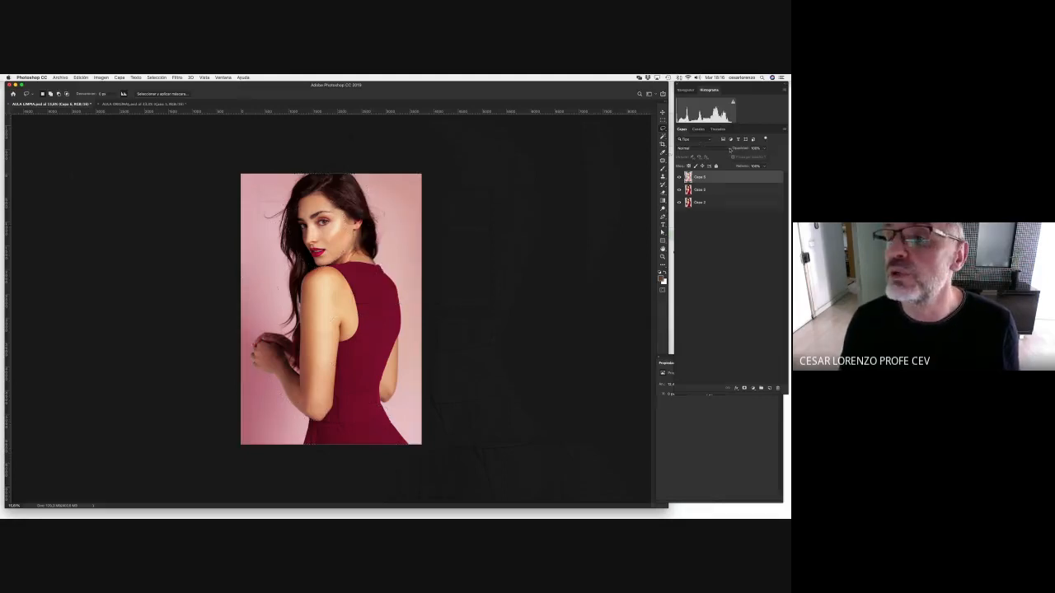
# Set the copied layer to Multiply at 27% opacity and merge it with the retouched layer below
pyautogui.click(700, 147)
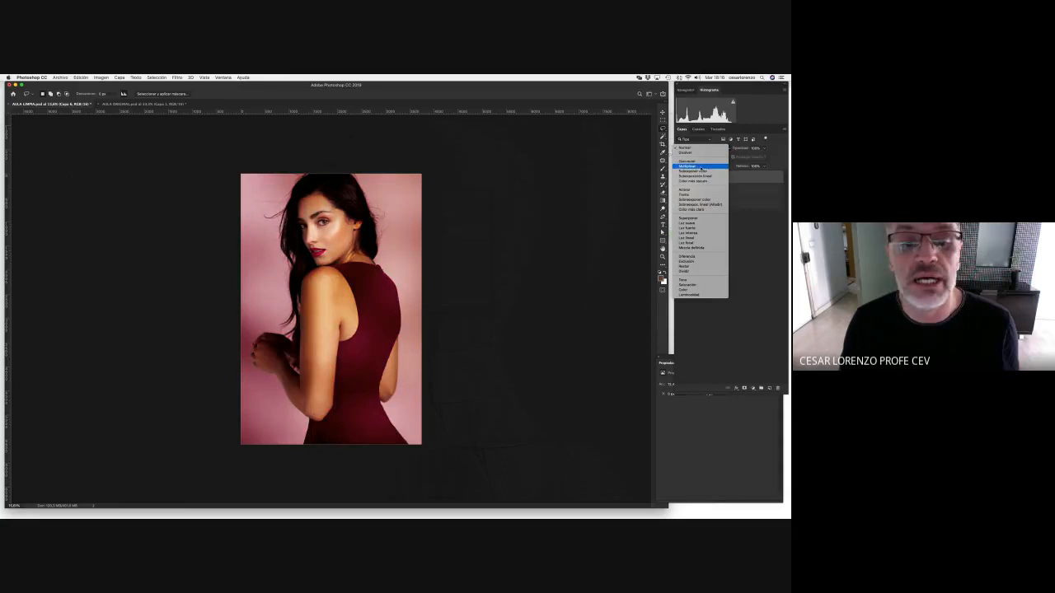
pyautogui.click(701, 168)
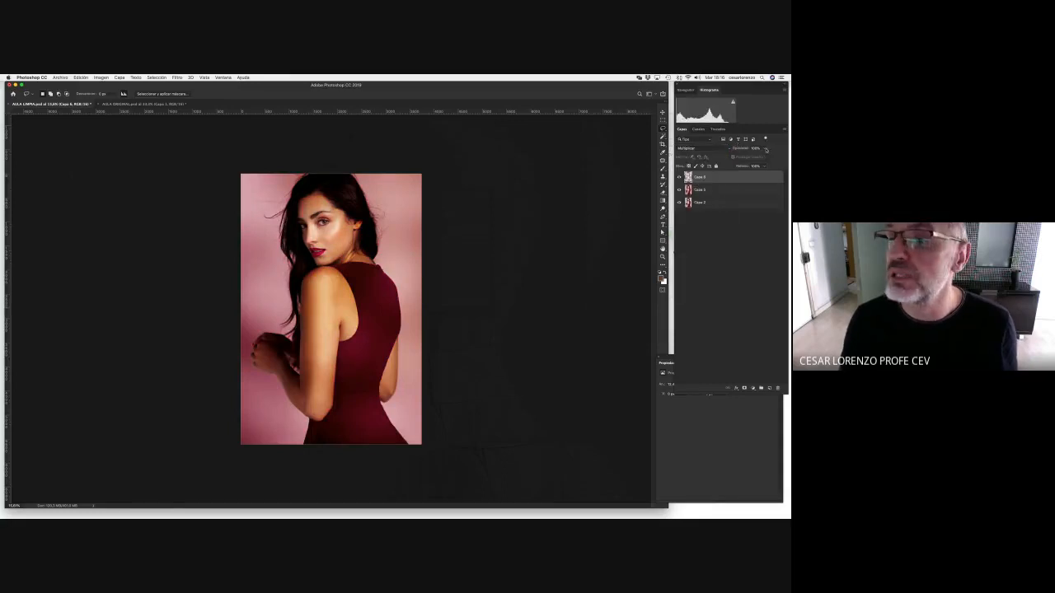
pyautogui.click(766, 150)
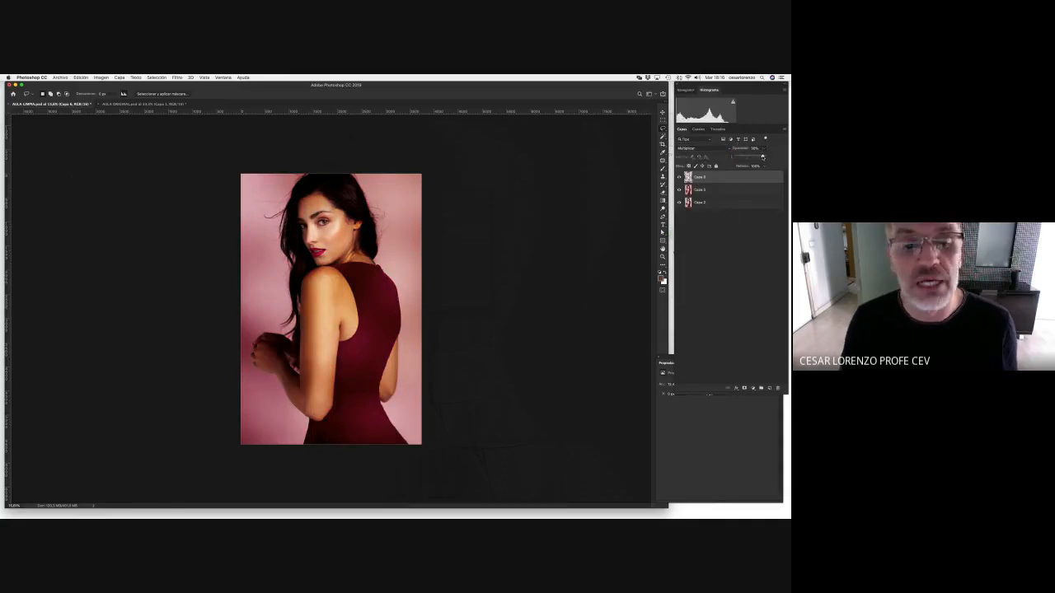
pyautogui.moveTo(763, 157); pyautogui.dragTo(748, 159)
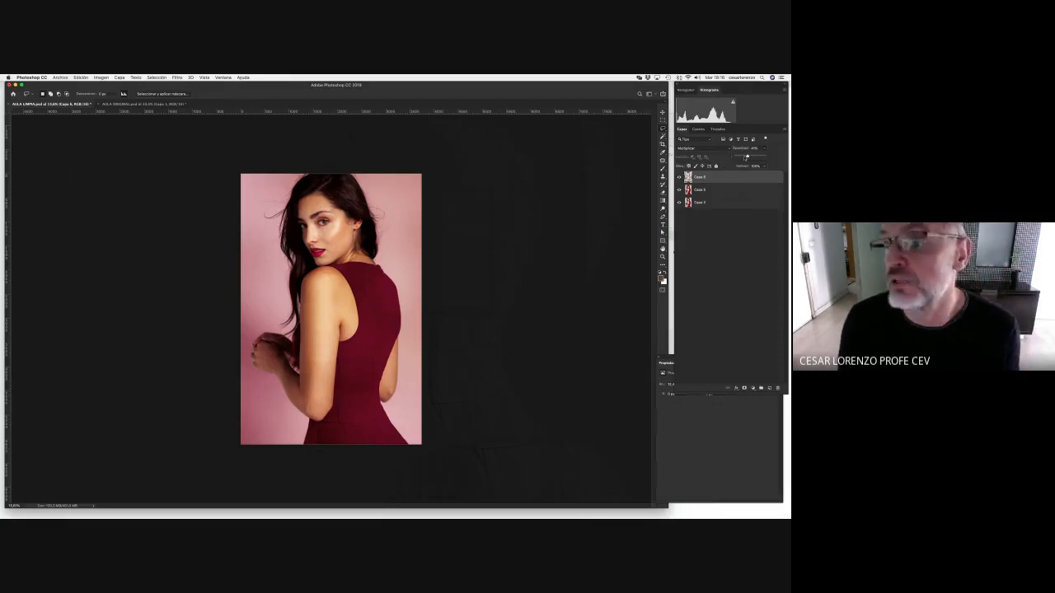
pyautogui.moveTo(748, 157); pyautogui.dragTo(742, 156)
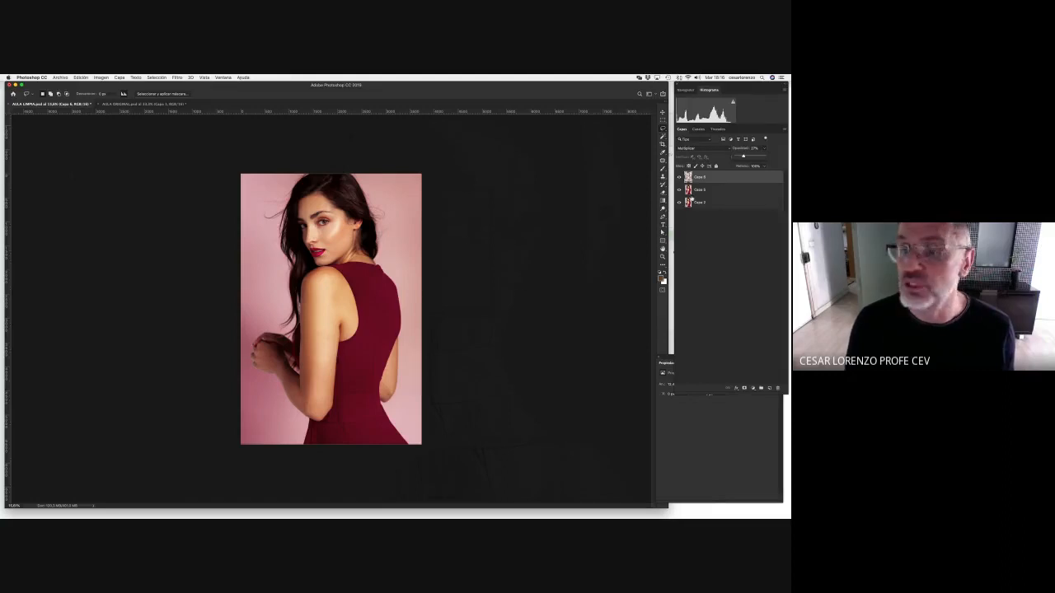
pyautogui.keyDown('shift'); pyautogui.click(720, 190); pyautogui.keyUp('shift')
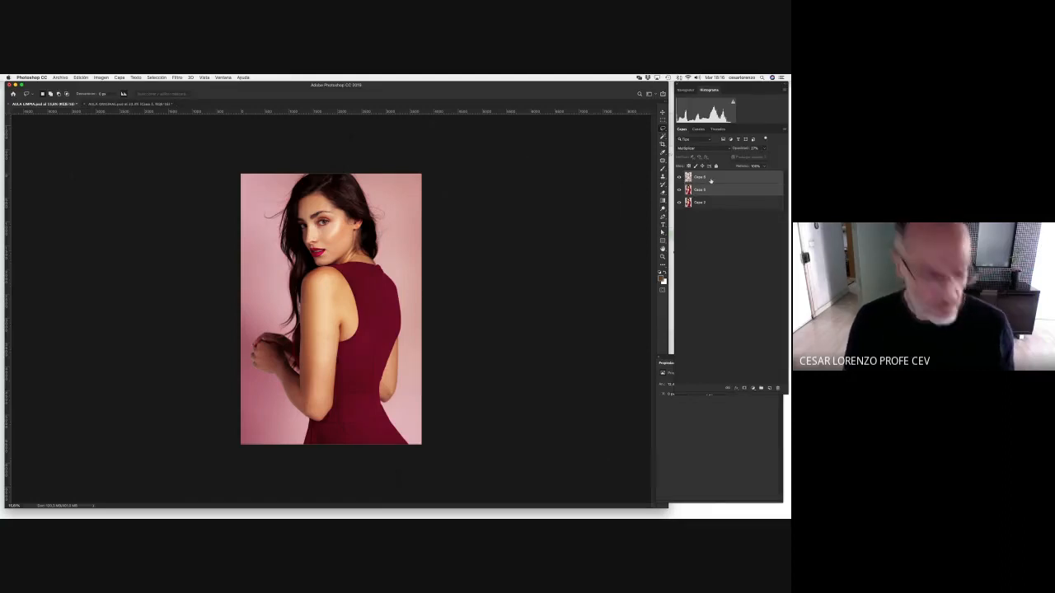
pyautogui.press('super+e')
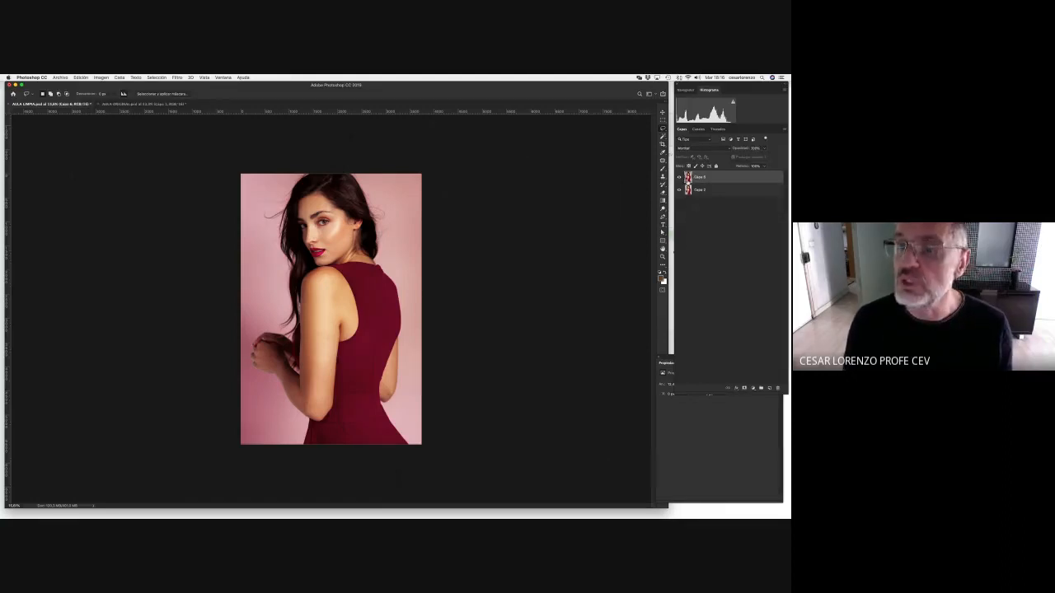
# Compare the darkened retouch with the original photo by toggling its layer visibility, closing the stray mail window
pyautogui.click(676, 178)
pyautogui.click(672, 178)
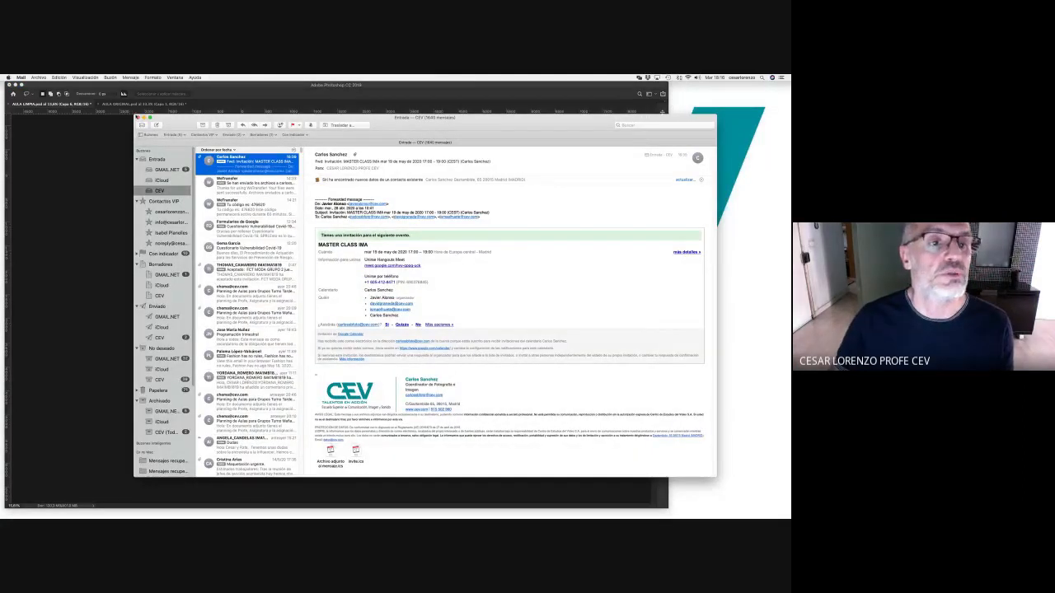
pyautogui.click(138, 118)
pyautogui.click(576, 183)
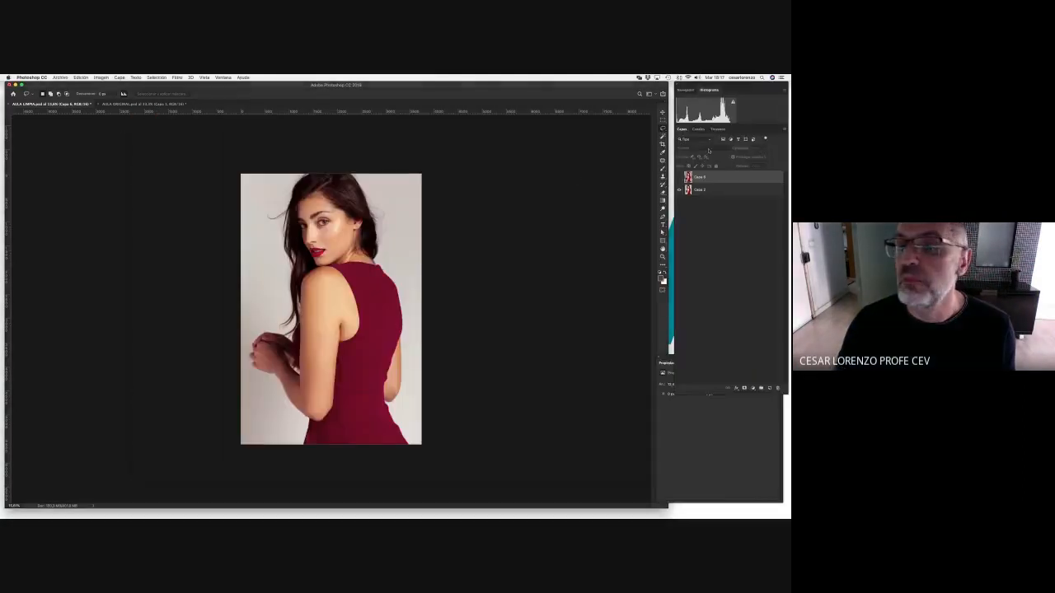
pyautogui.click(679, 178)
pyautogui.click(681, 178)
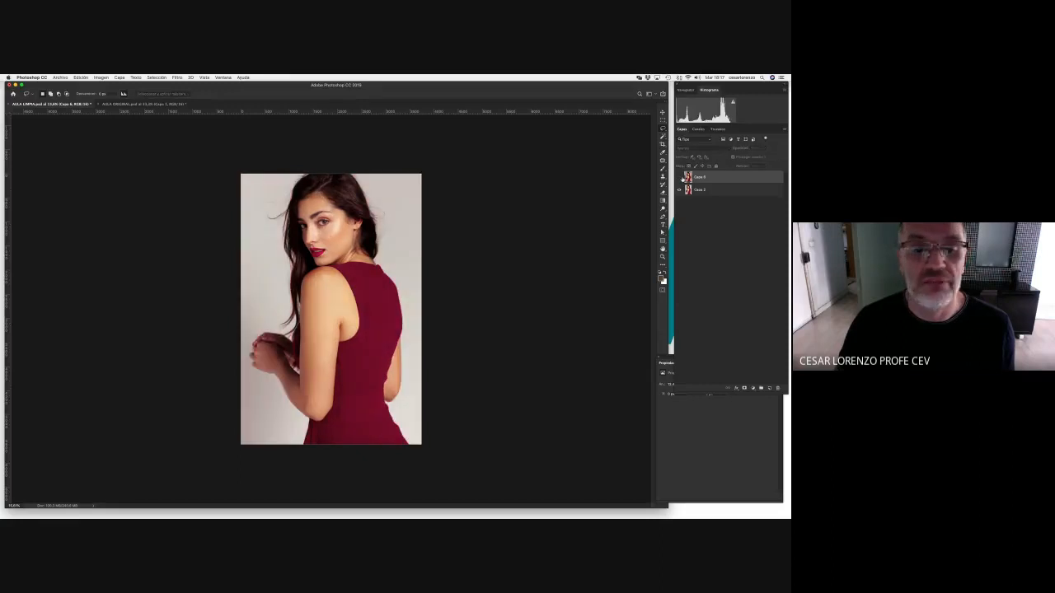
pyautogui.click(679, 178)
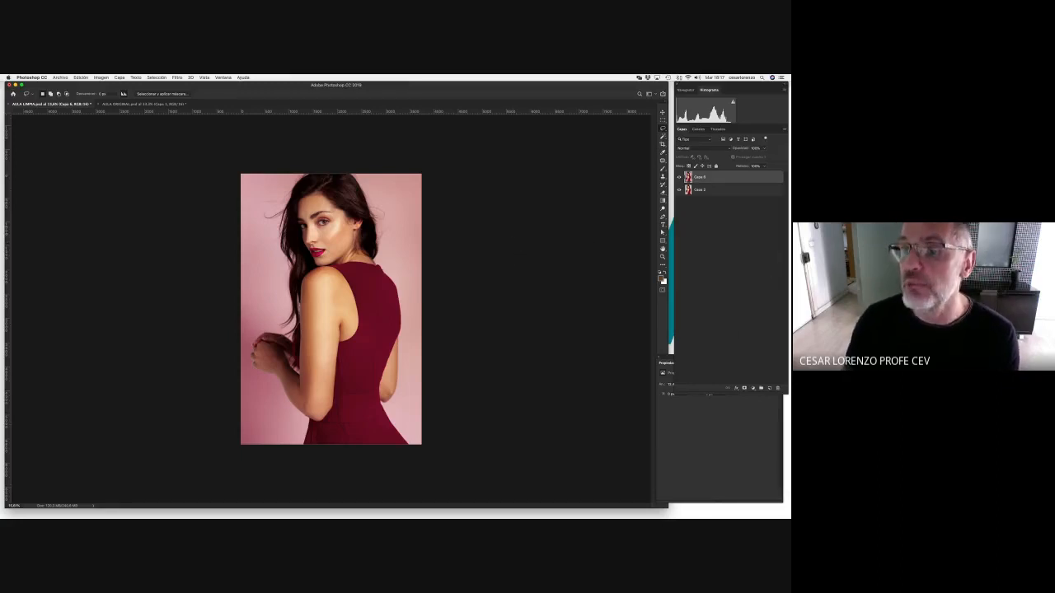
# Duplicate the merged retouch layer, keeping the default name for the copy
pyautogui.rightClick(734, 176)
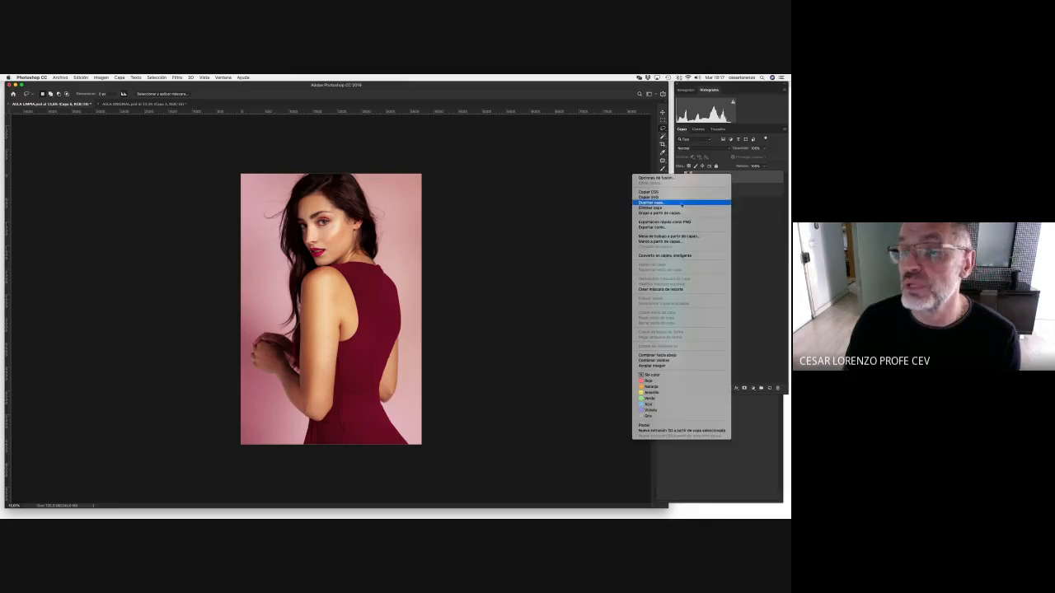
pyautogui.click(660, 202)
pyautogui.click(458, 261)
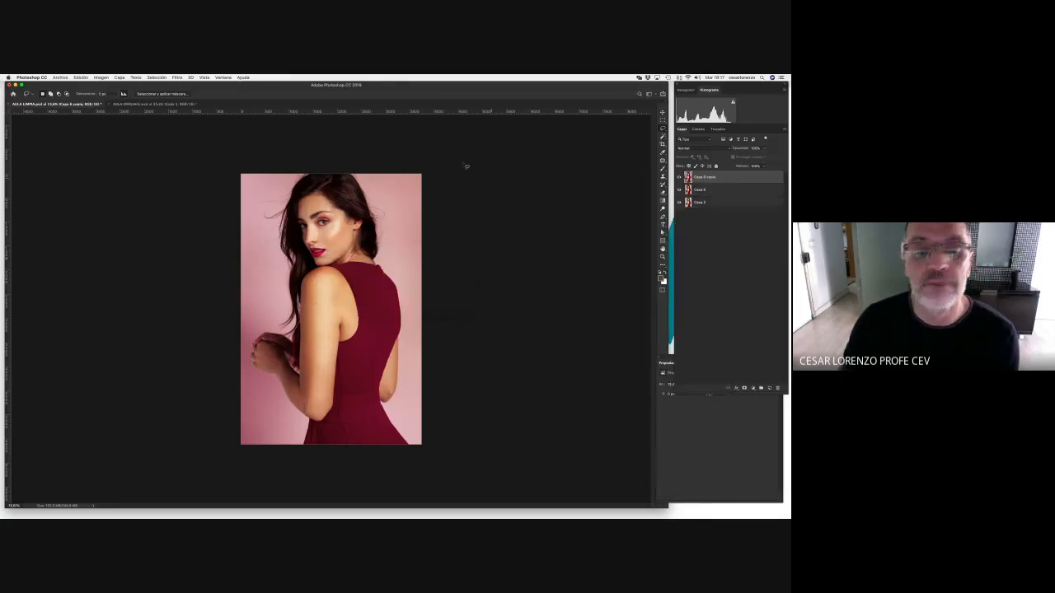
# Fill the duplicated layer with 50% gray in Normal mode at 100% opacity
pyautogui.click(100, 77)
pyautogui.moveTo(103, 85)
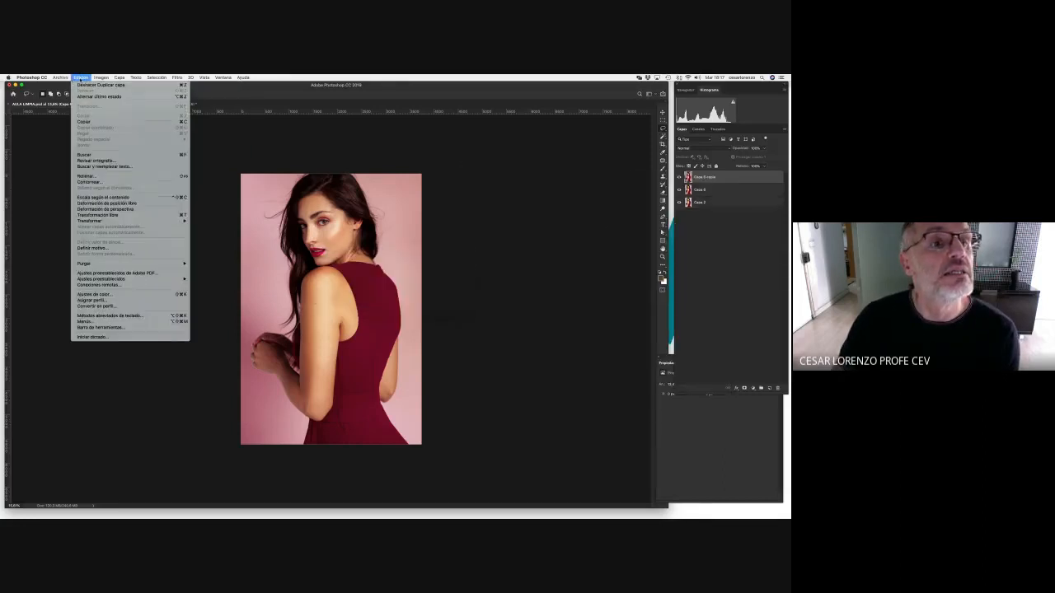
pyautogui.click(89, 175)
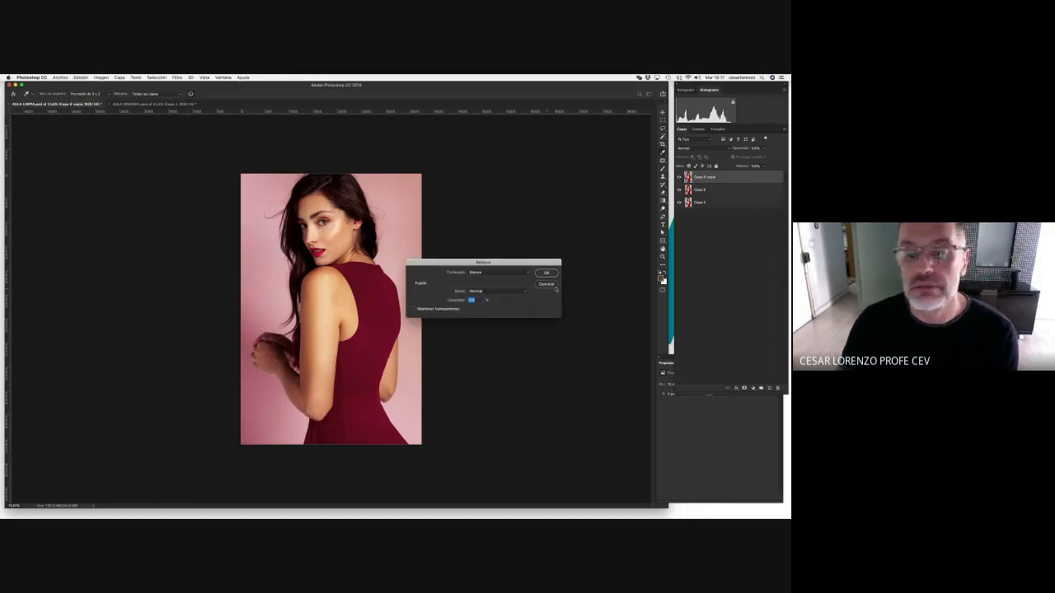
pyautogui.click(526, 273)
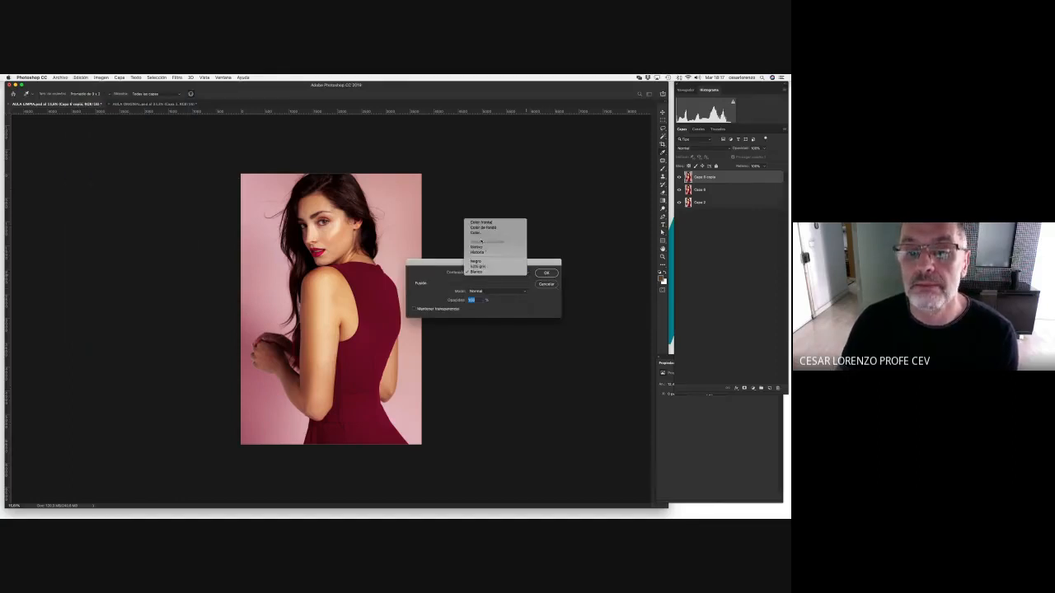
pyautogui.click(487, 268)
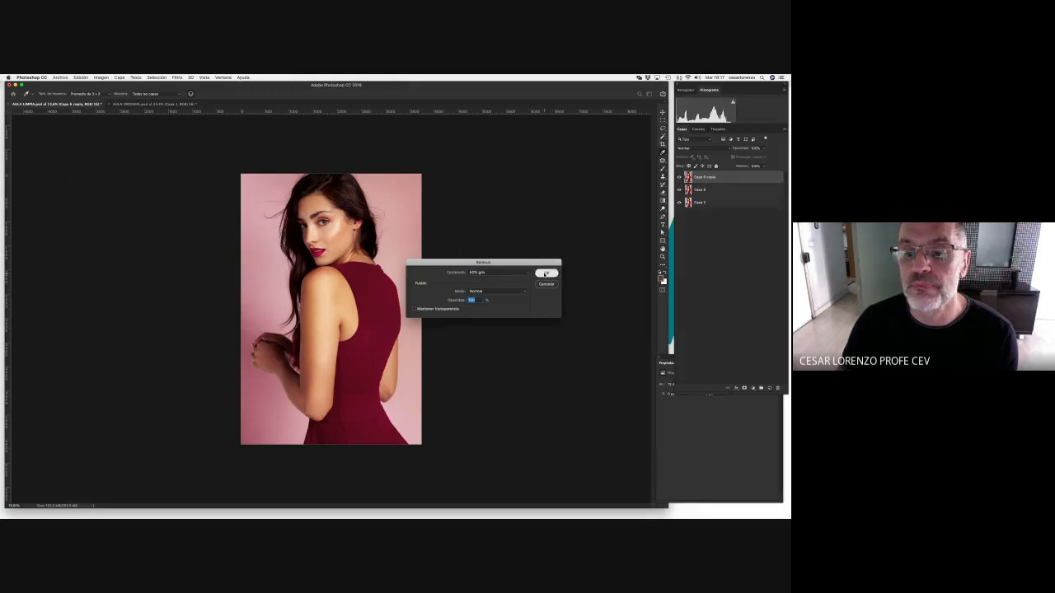
pyautogui.click(546, 273)
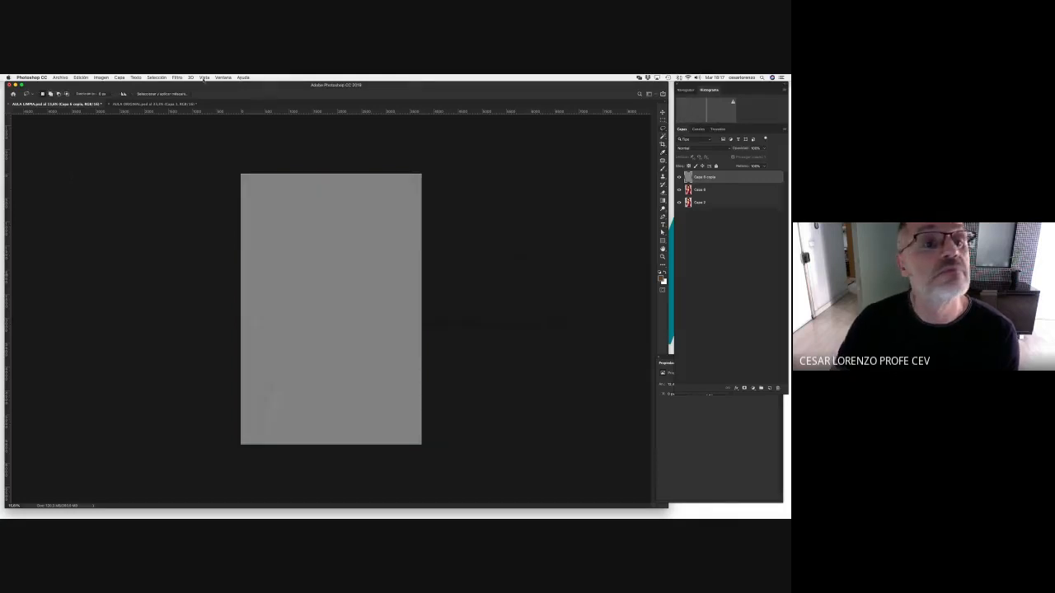
# Add a small amount of monochromatic Gaussian noise to the gray layer
pyautogui.click(177, 78)
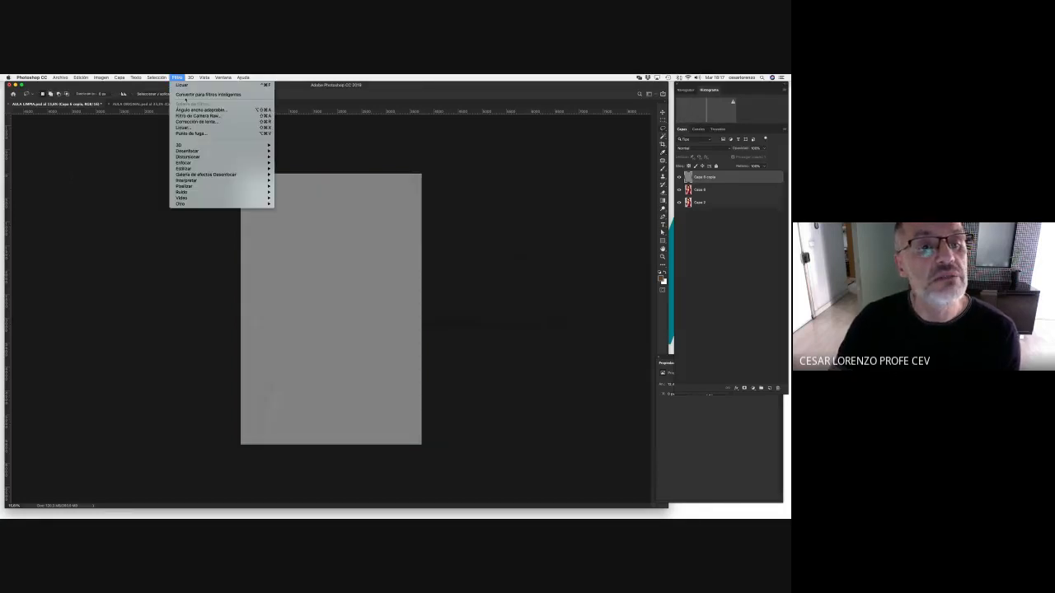
pyautogui.moveTo(205, 193)
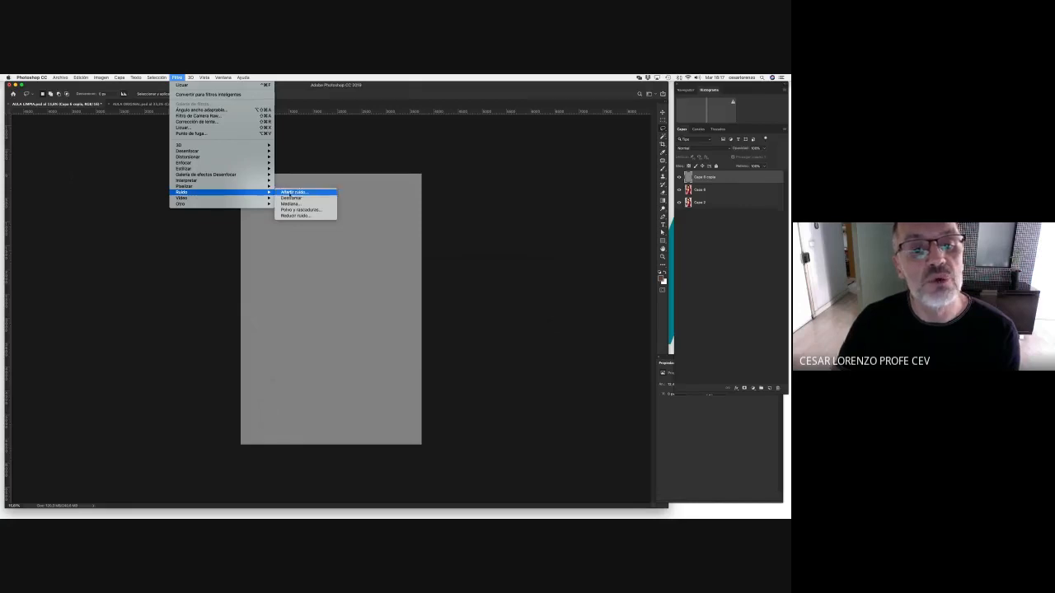
pyautogui.click(293, 192)
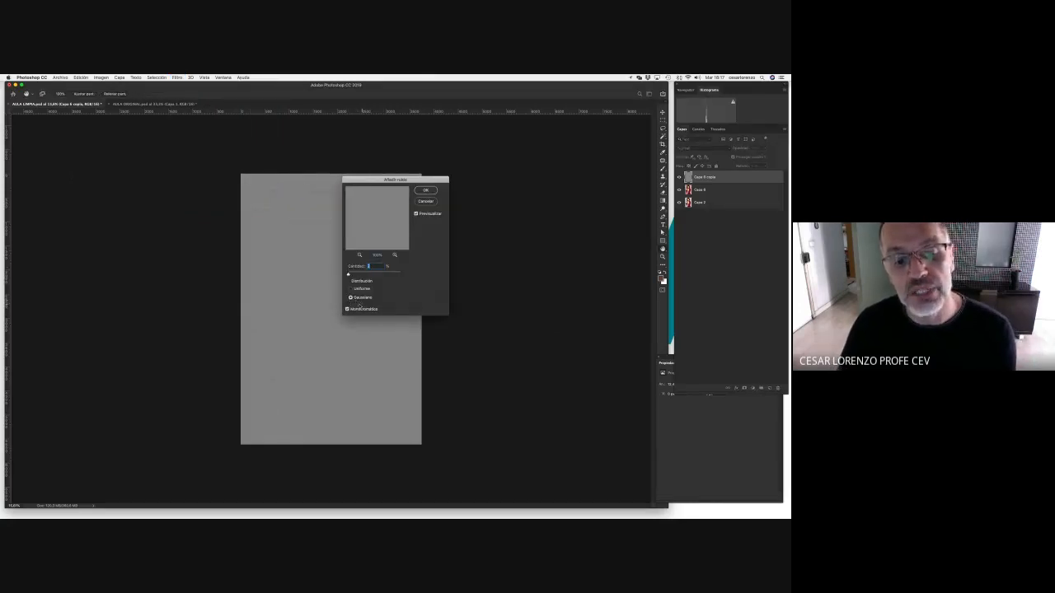
pyautogui.click(347, 309)
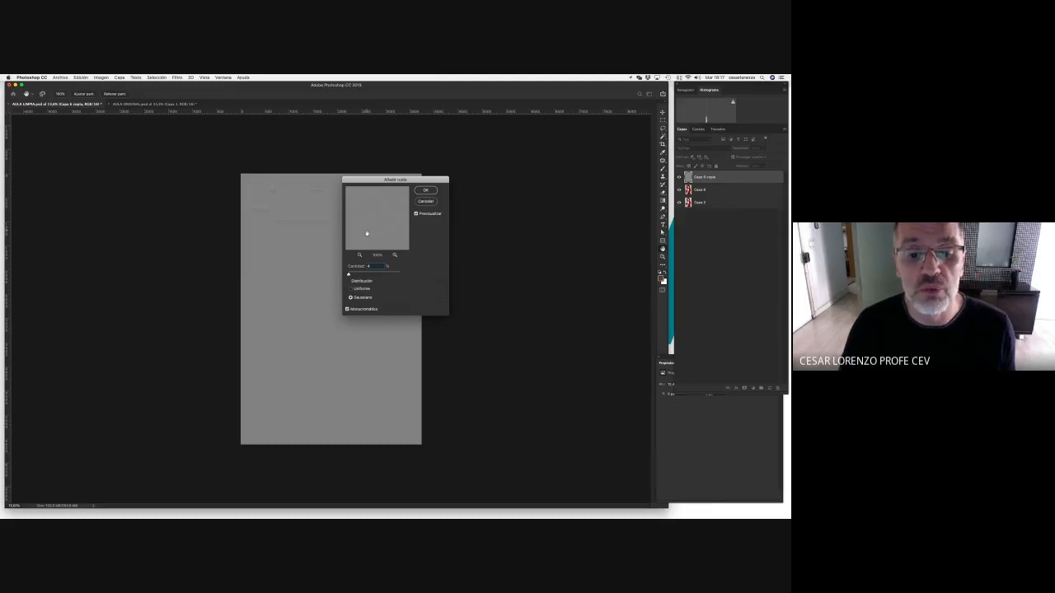
pyautogui.click(425, 191)
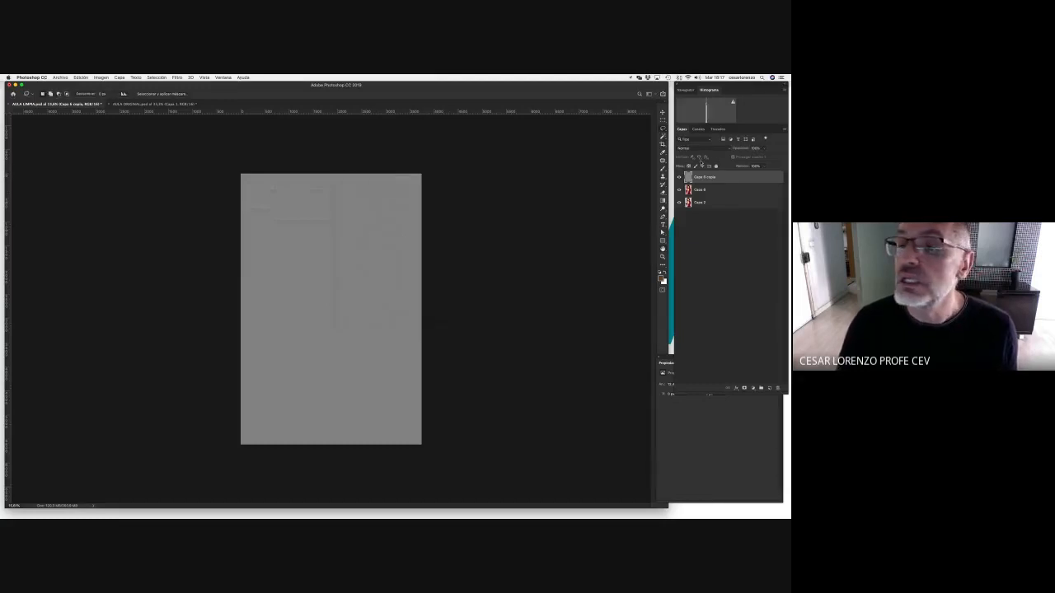
# Blend the noise layer in Soft Light and toggle its visibility to check the grain on the skin up close
pyautogui.click(726, 148)
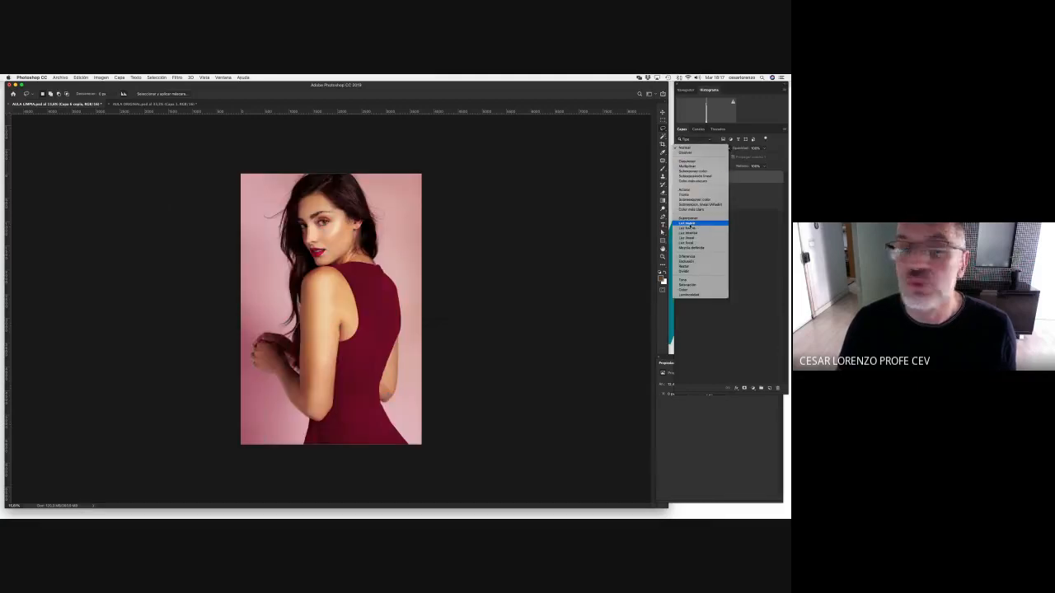
pyautogui.click(688, 224)
pyautogui.scroll(5, 332, 248)
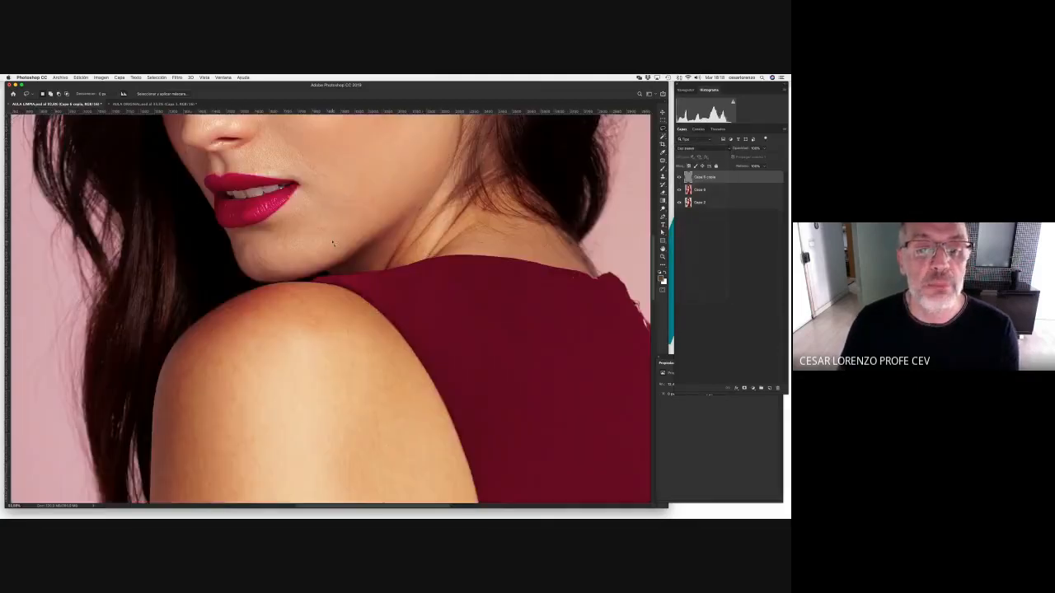
pyautogui.click(679, 178)
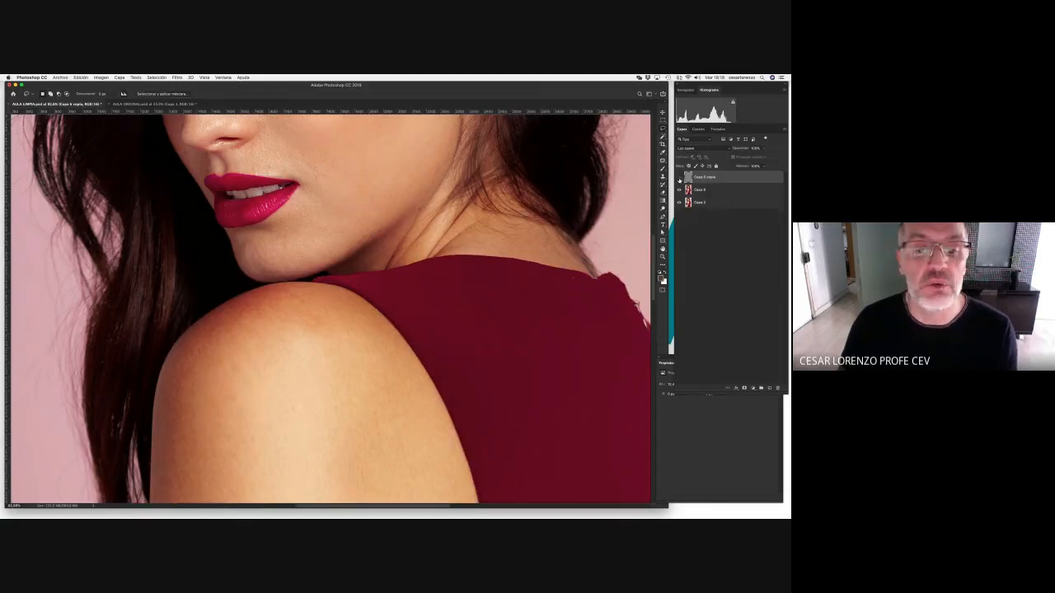
# Show the noise layer again and merge it with the two portrait layers below it into a single layer
pyautogui.click(679, 178)
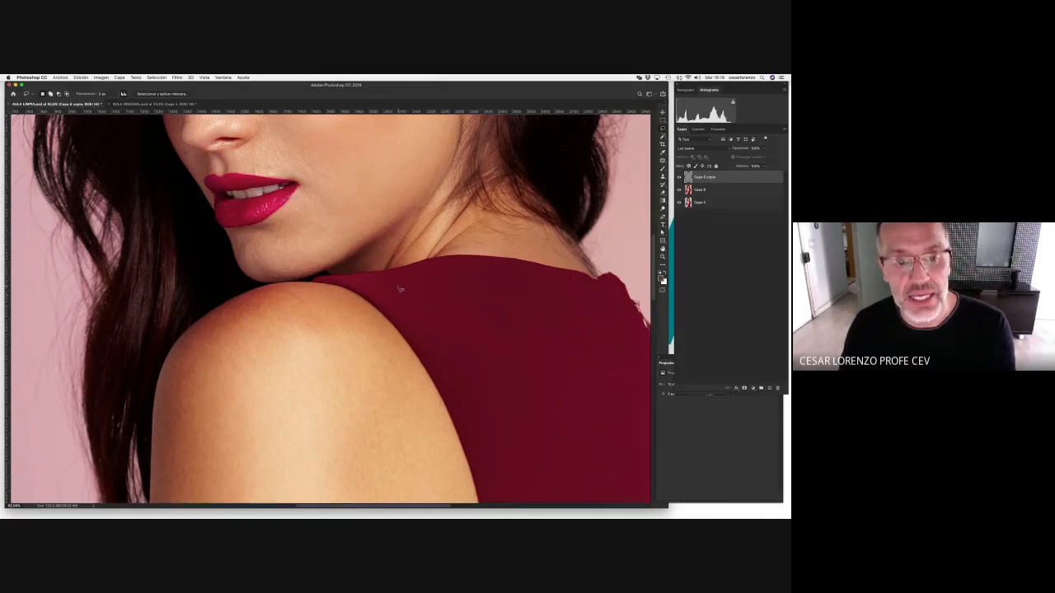
pyautogui.scroll(-5, 402, 291)
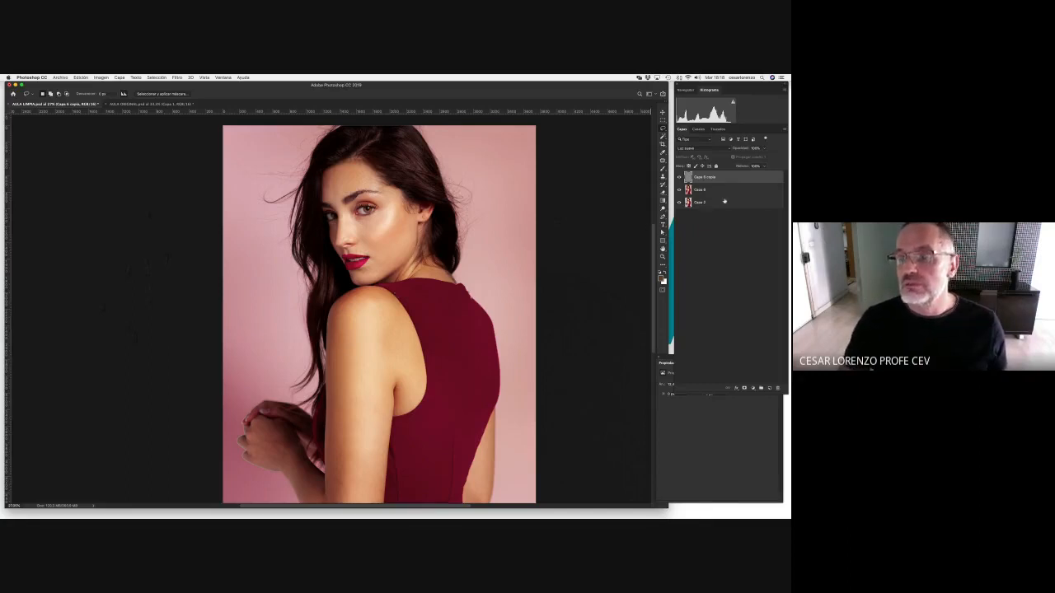
pyautogui.keyDown('shift'); pyautogui.click(719, 202); pyautogui.keyUp('shift')
pyautogui.press('super+e')
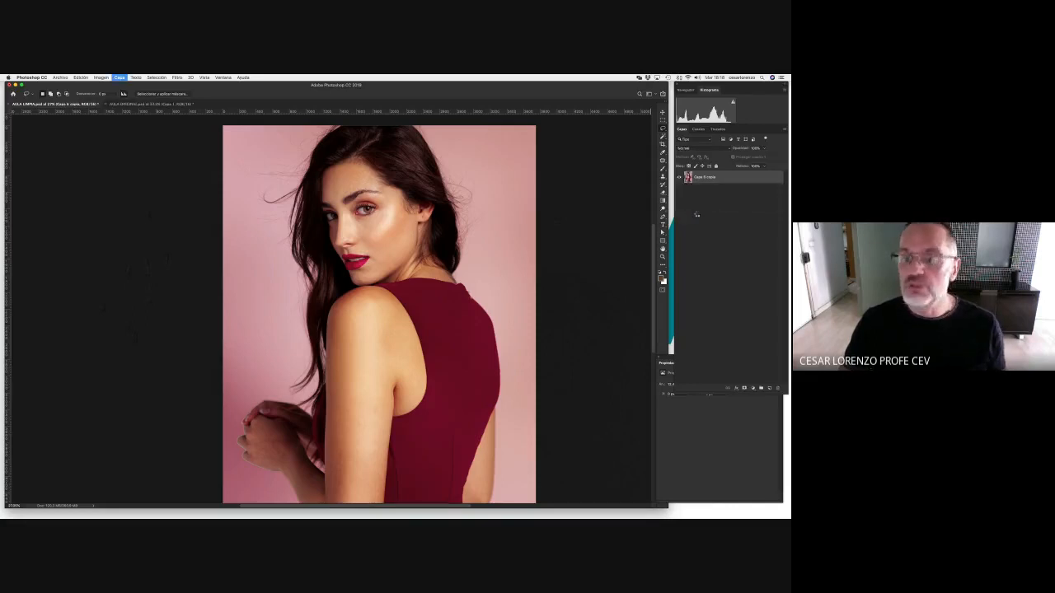
# Tile the retouched and original portraits vertically side by side and compare them with each full image in view
pyautogui.click(222, 78)
pyautogui.moveTo(229, 86)
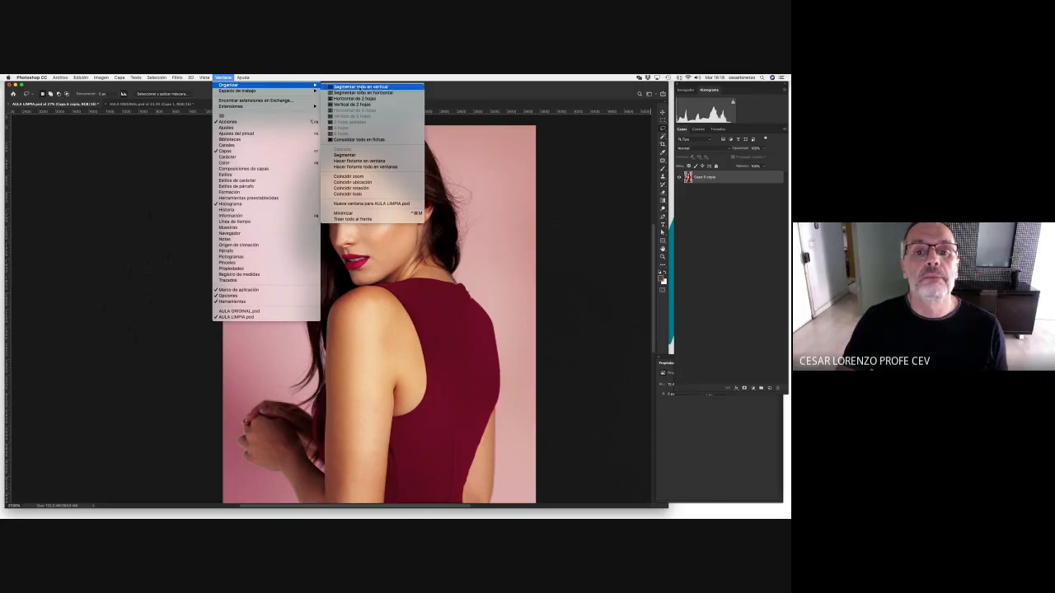
pyautogui.click(360, 86)
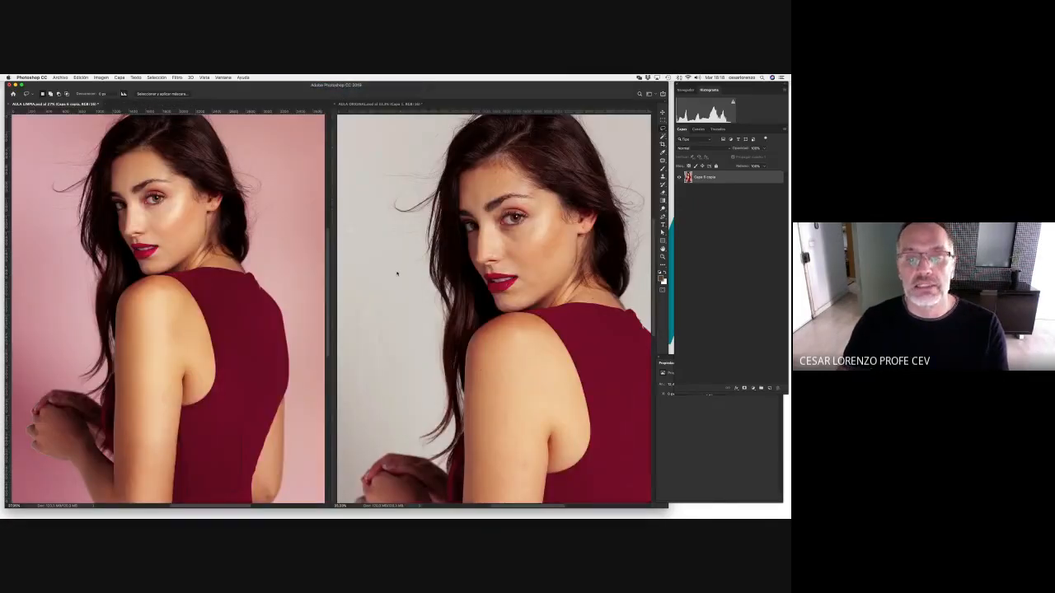
pyautogui.scroll(-5, 400, 275)
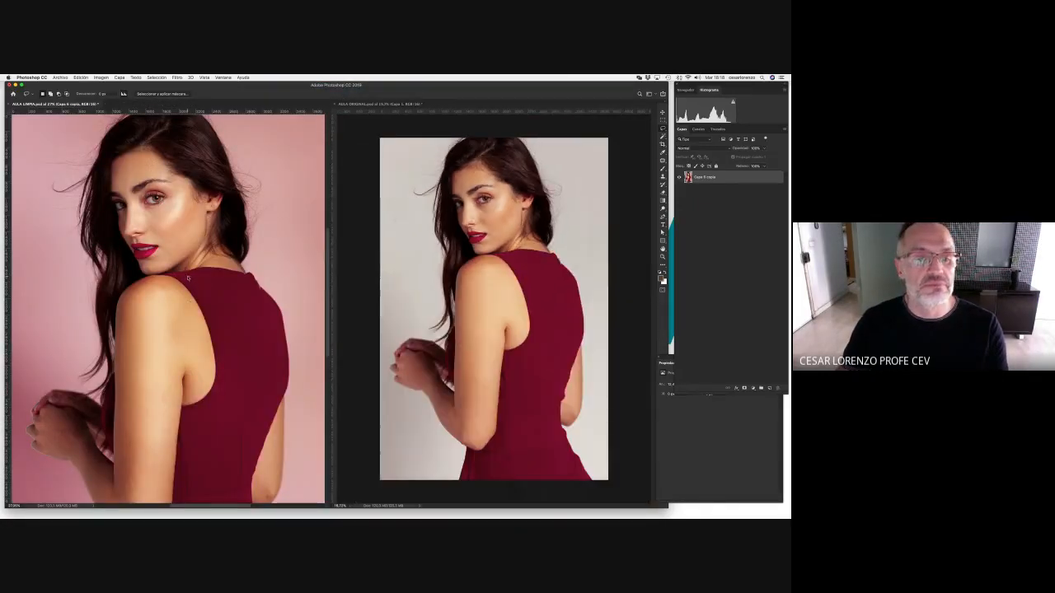
pyautogui.moveTo(191, 278); pyautogui.dragTo(188, 276)
pyautogui.click(442, 217)
pyautogui.scroll(-5, 253, 277)
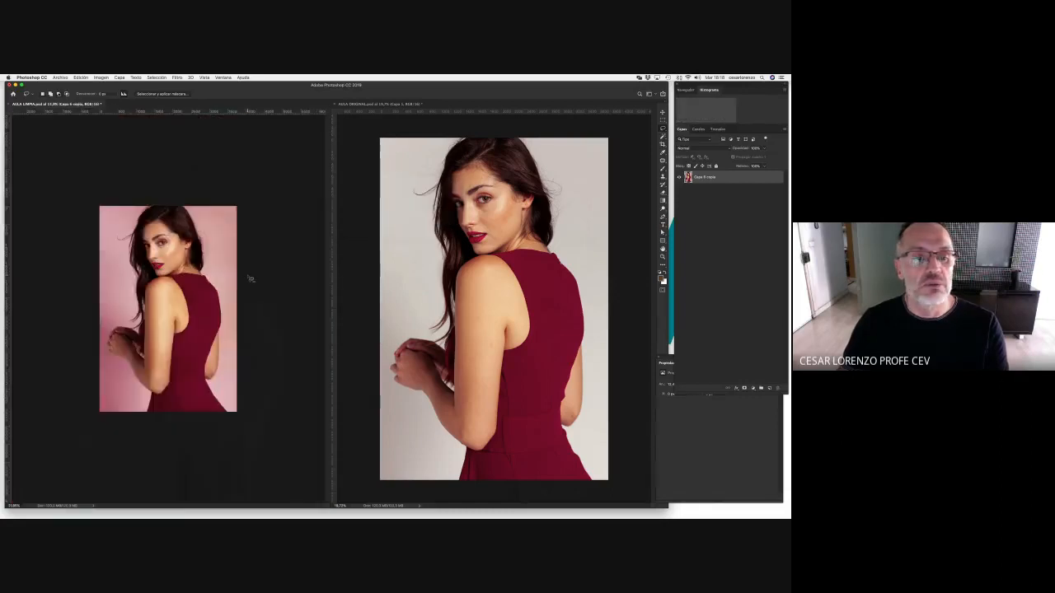
pyautogui.scroll(4, 250, 280)
pyautogui.scroll(-2, 246, 284)
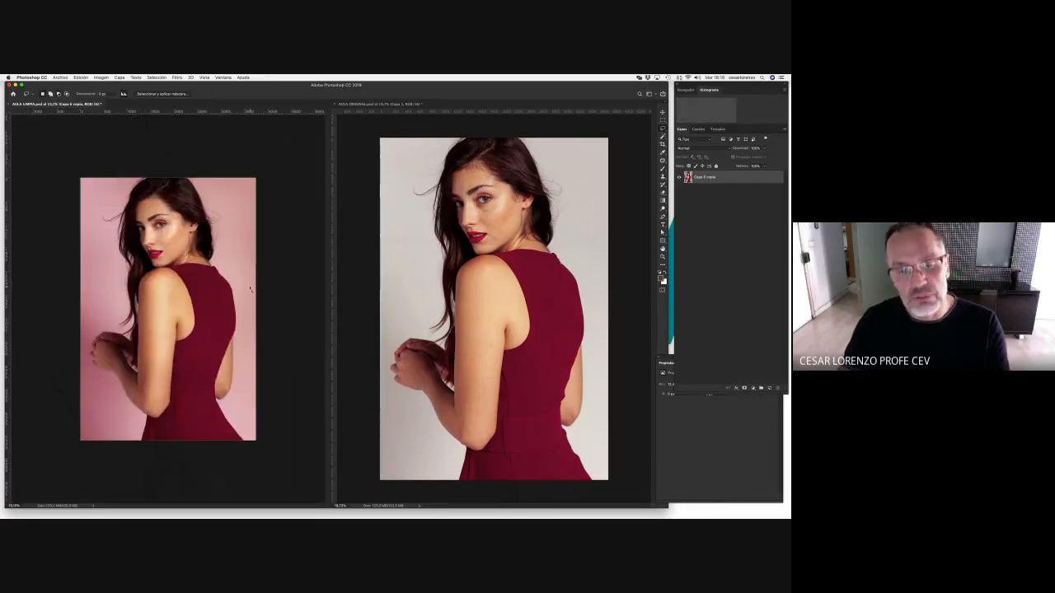
pyautogui.click(408, 243)
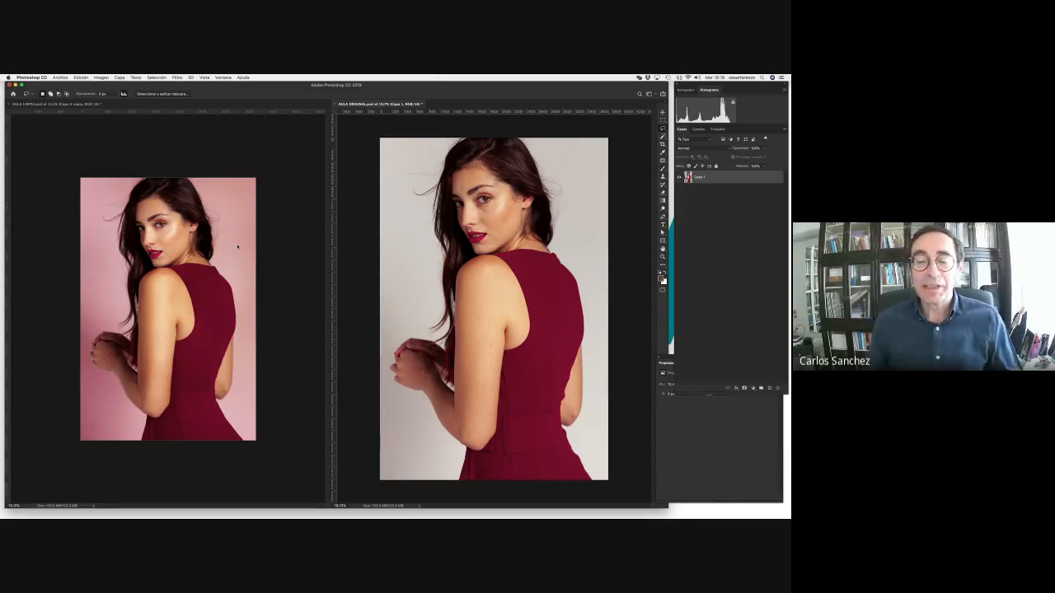
# Switch to the Google Meet call in Safari and stop presenting the screen
pyautogui.click(501, 515)
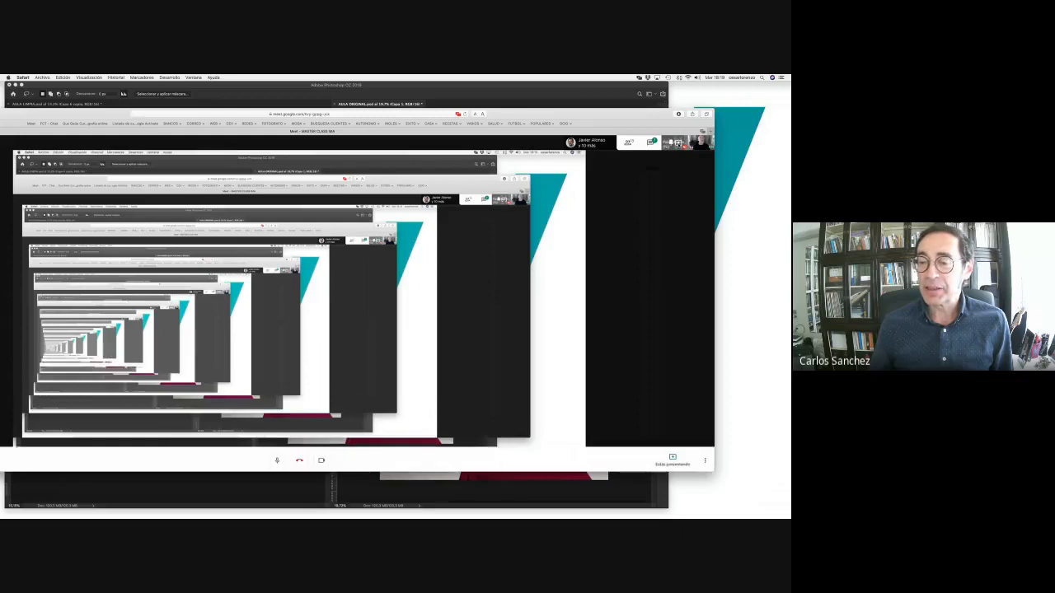
pyautogui.click(672, 458)
pyautogui.click(665, 429)
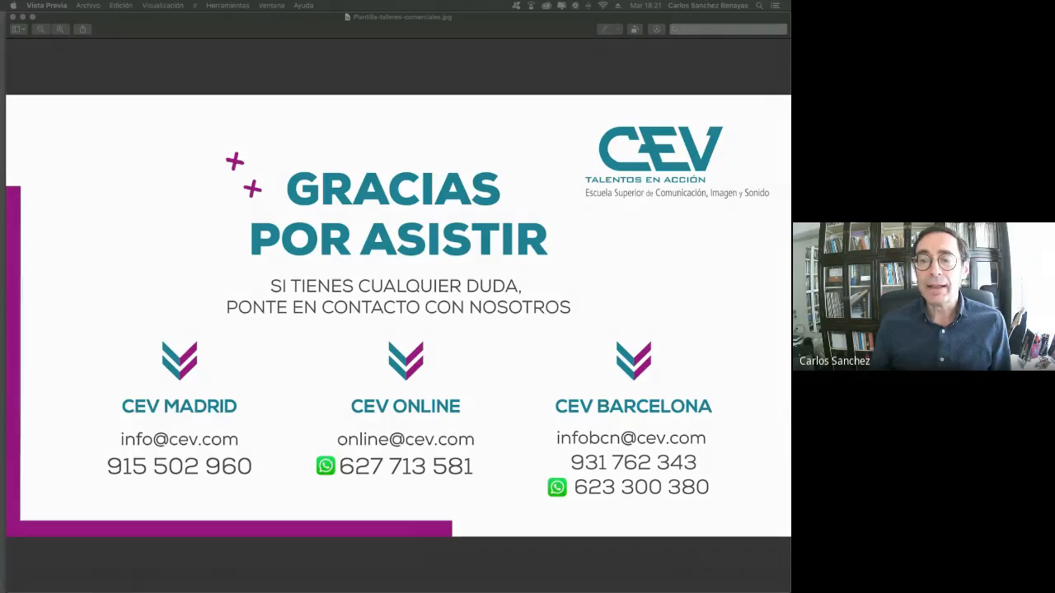
# Switch to Lightroom Classic and examine the differently lit wooden plane photos, from cepillo de madera2 to cepillo de madera8
pyautogui.press('super+Tab')
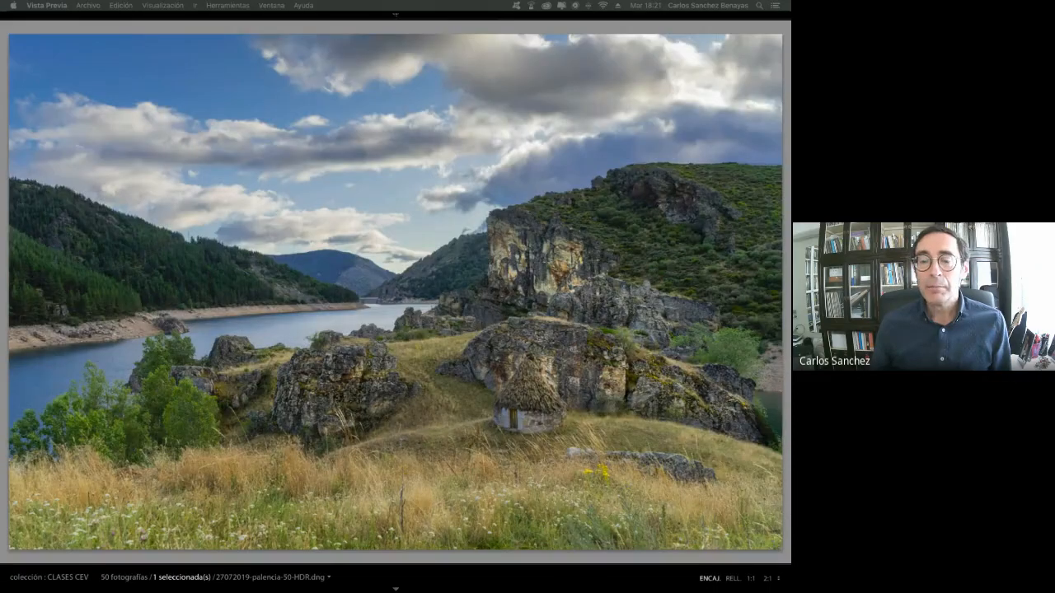
pyautogui.press('Right')
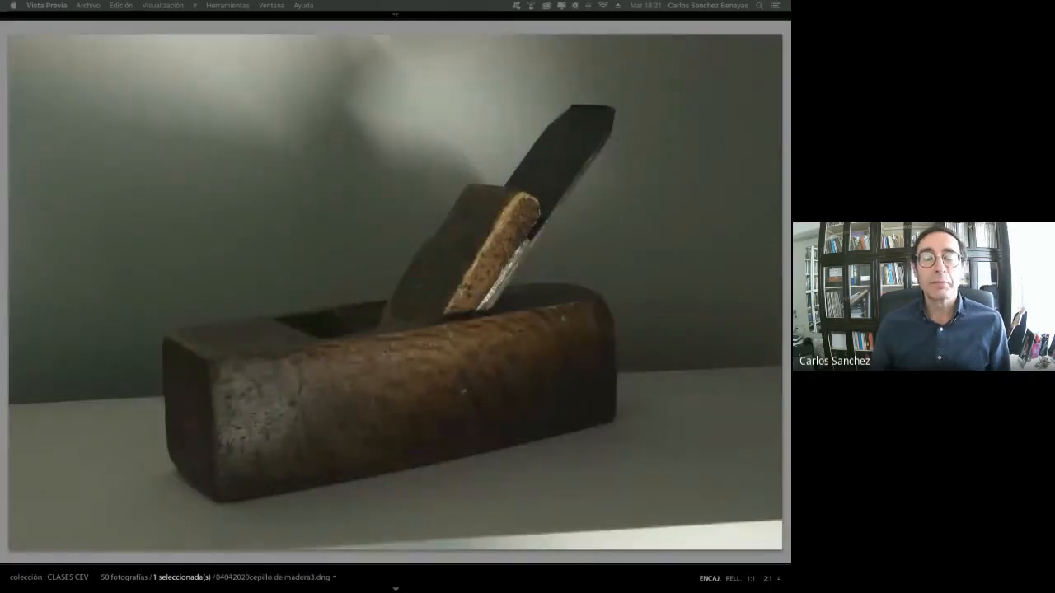
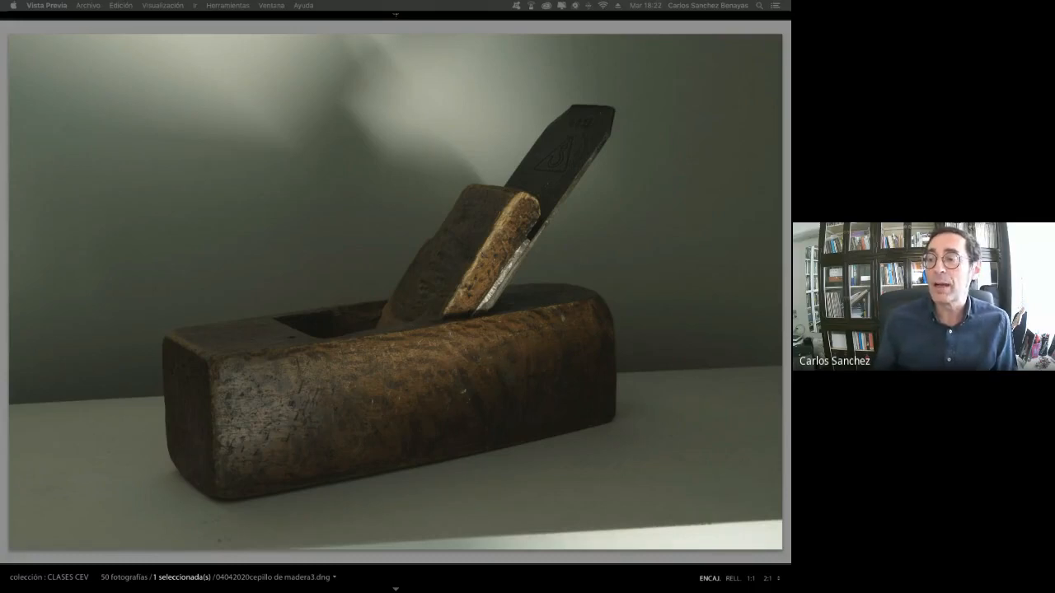
pyautogui.press('Left')
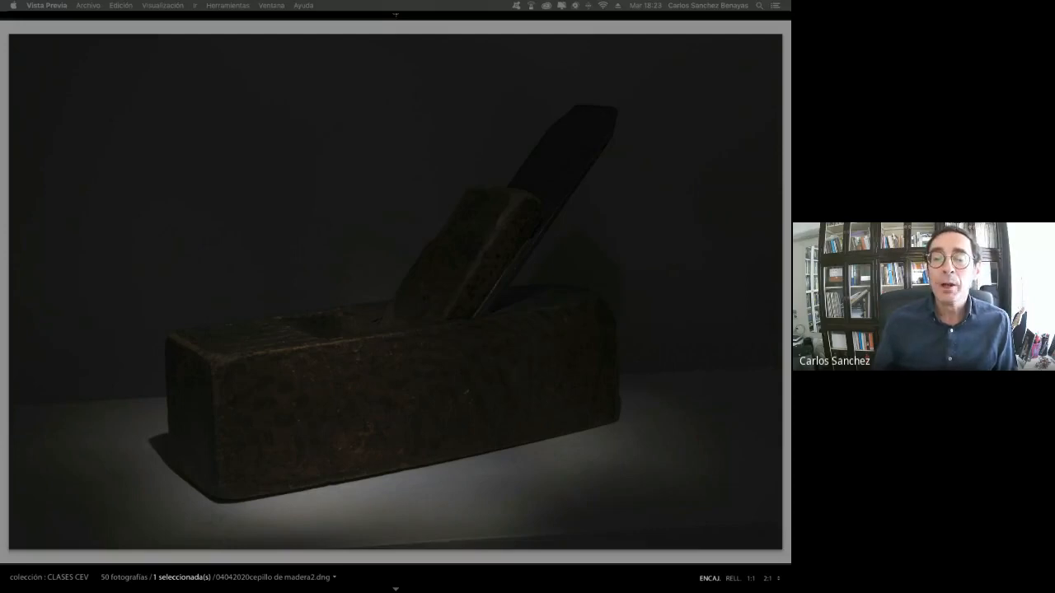
pyautogui.press('Right')
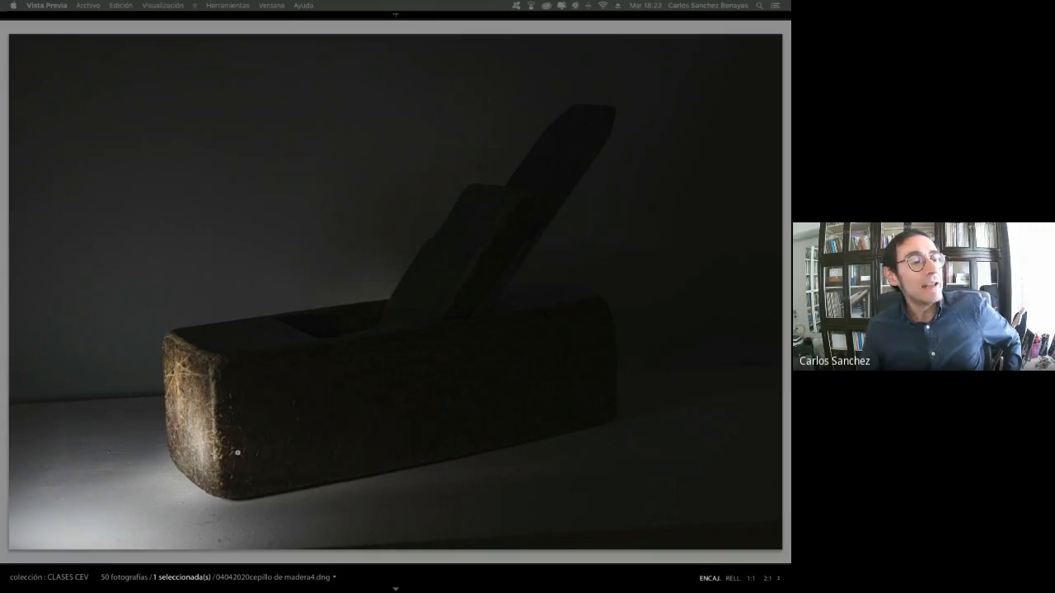
pyautogui.press('Right')
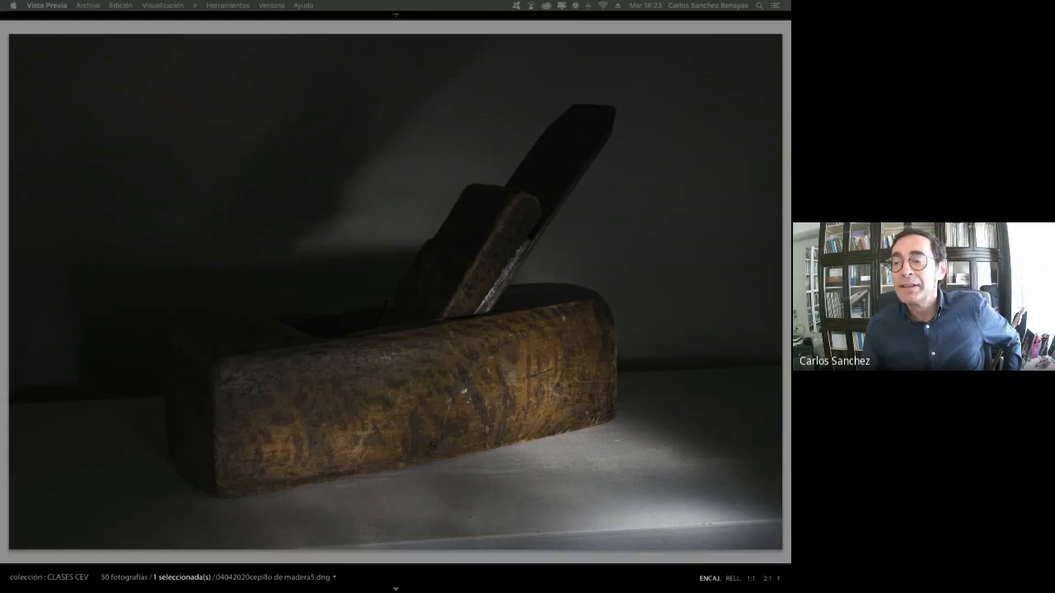
pyautogui.press('Right')
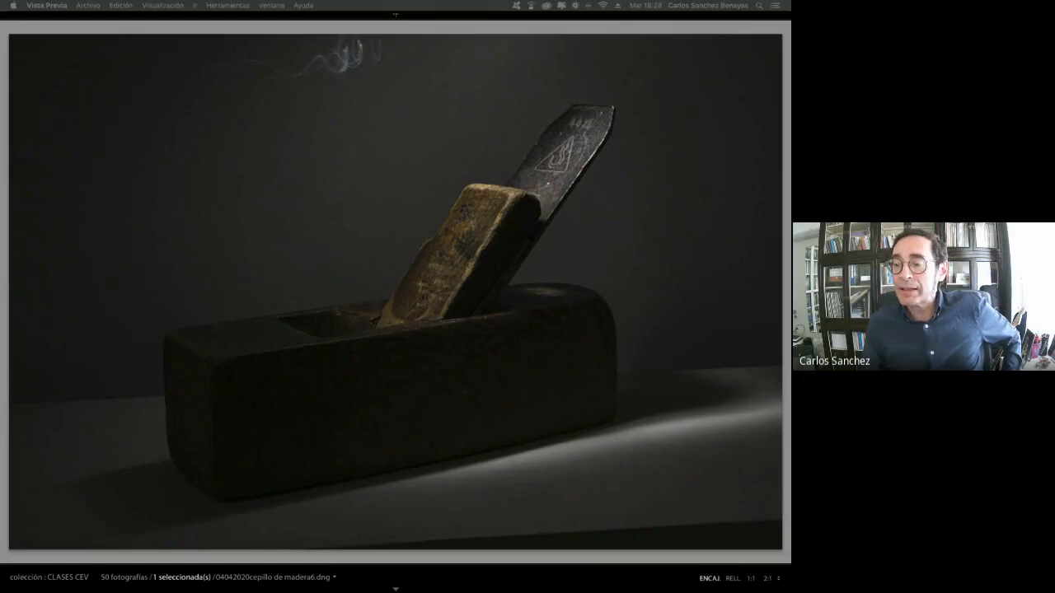
pyautogui.press('Right')
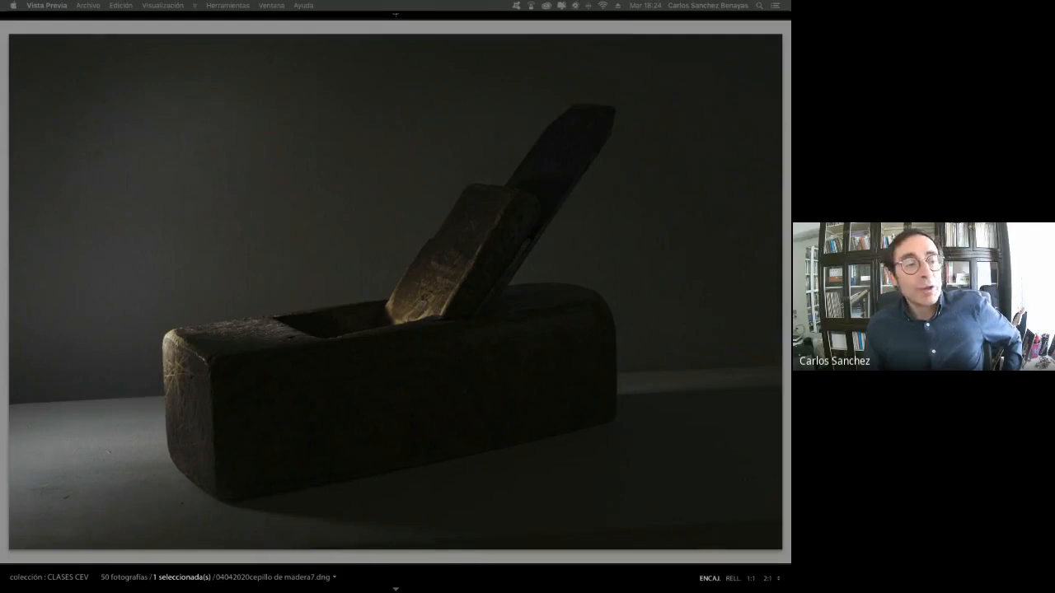
pyautogui.press('Right')
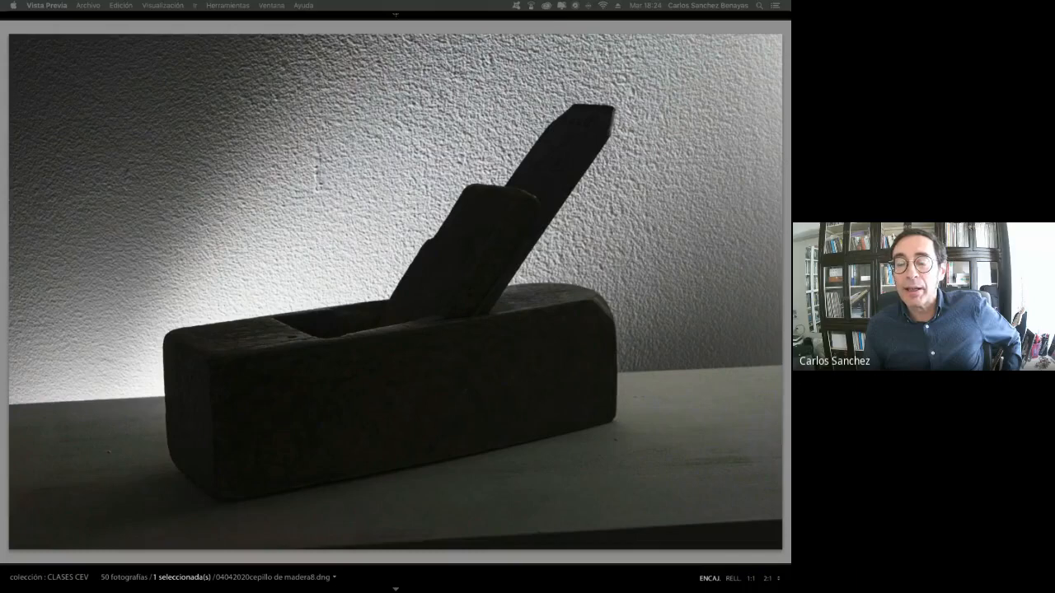
pyautogui.press('Right')
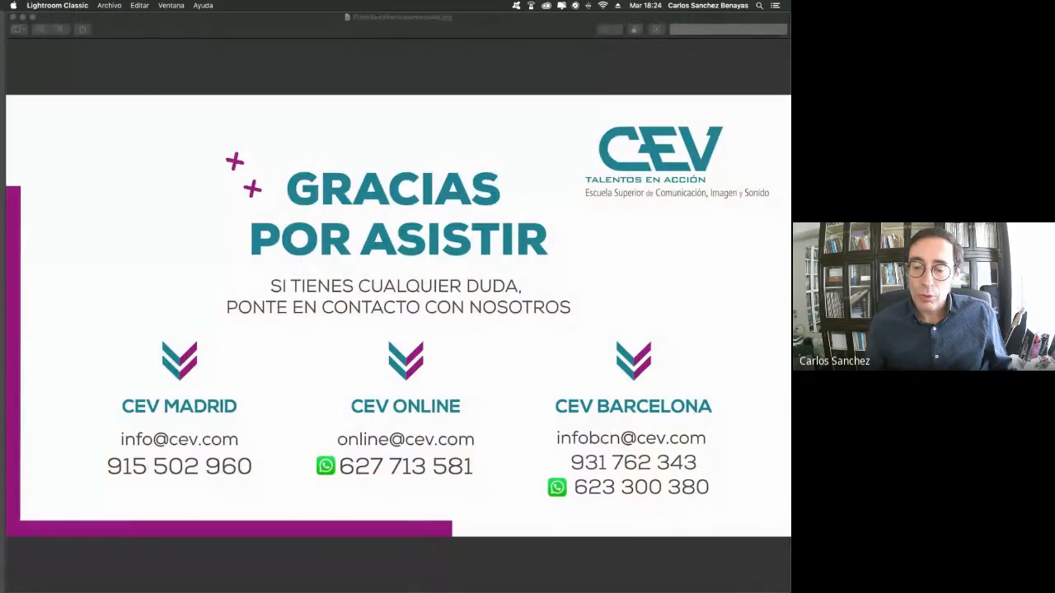
# Switch to Photoshop and open the recent composite file 04042020-sin título-Editar.psd
pyautogui.press('super+Tab')
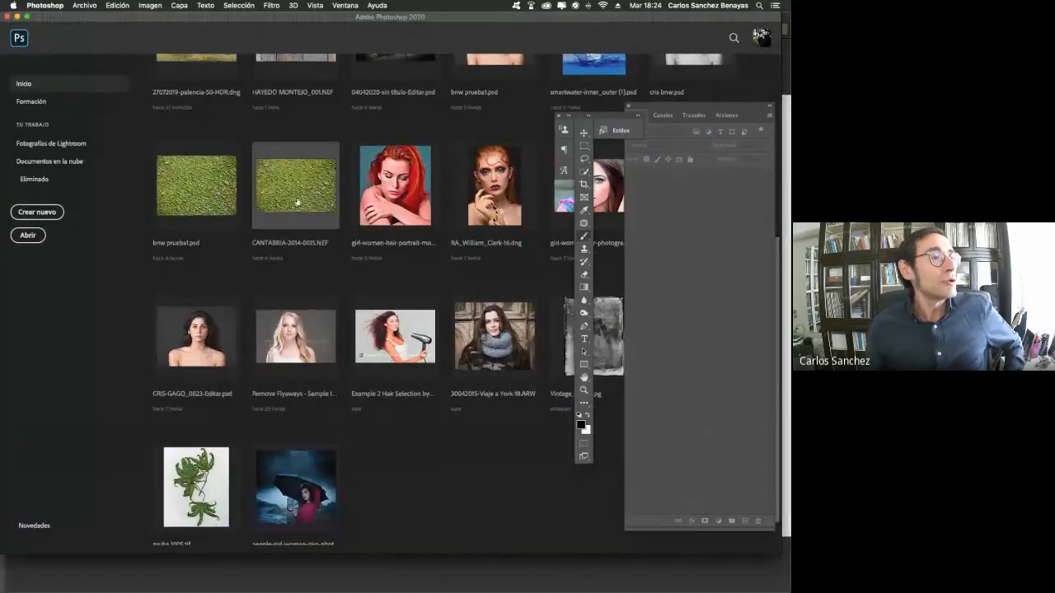
pyautogui.scroll(5, 296, 185)
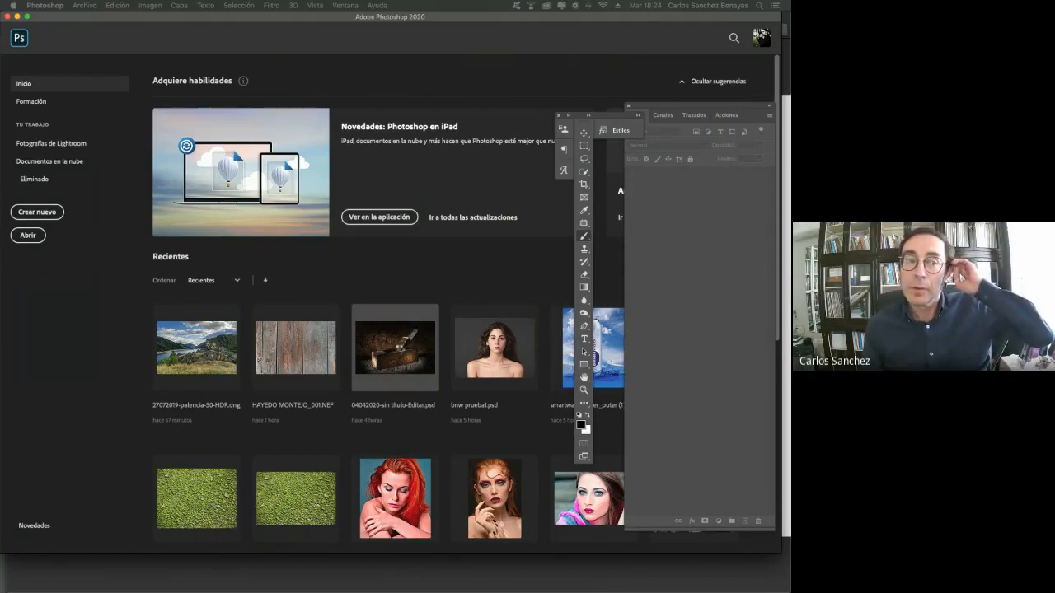
pyautogui.click(401, 350)
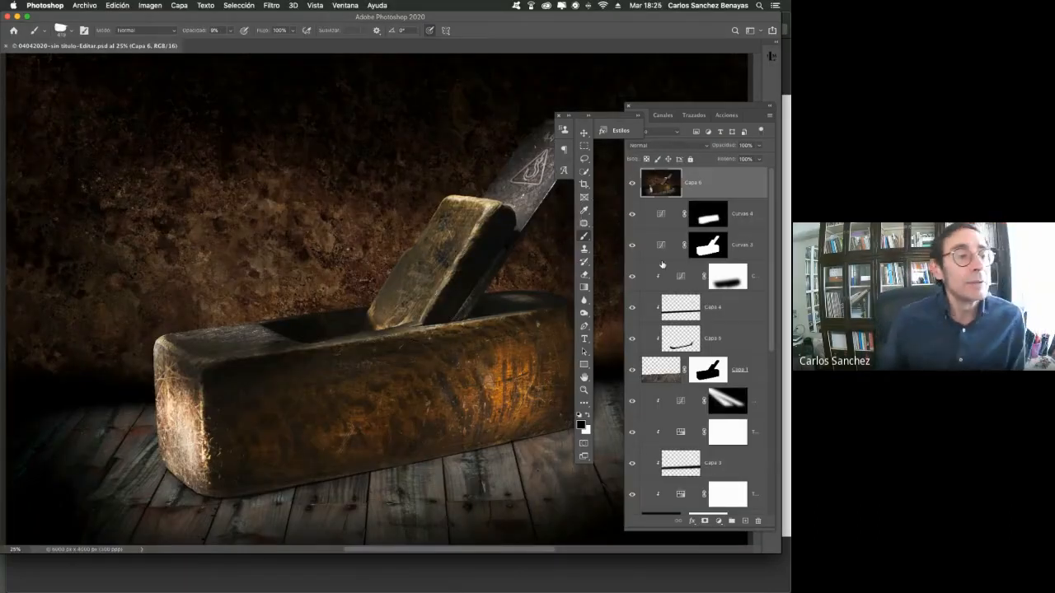
# Show only the bottom exposure layer of the wooden plane composite, plus the masked exposure directly above it
pyautogui.scroll(-5, 701, 330)
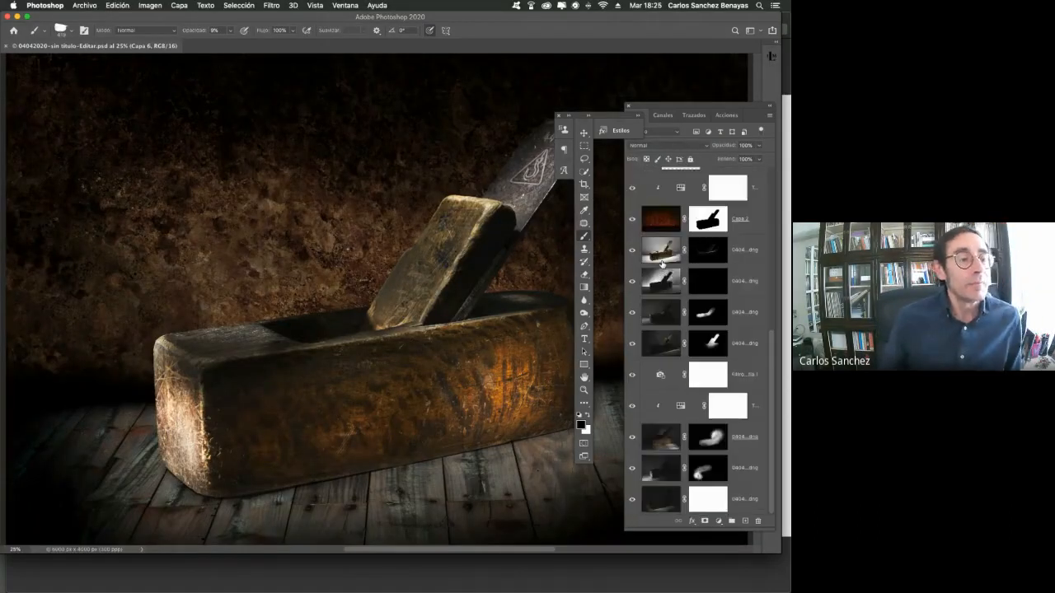
pyautogui.keyDown('alt'); pyautogui.click(632, 499); pyautogui.keyUp('alt')
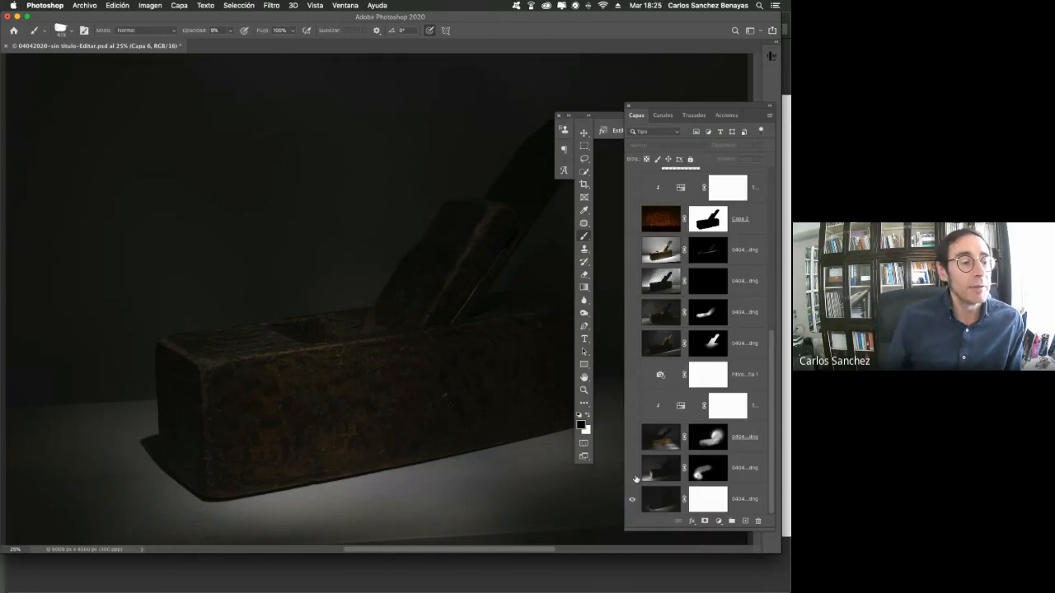
pyautogui.click(632, 468)
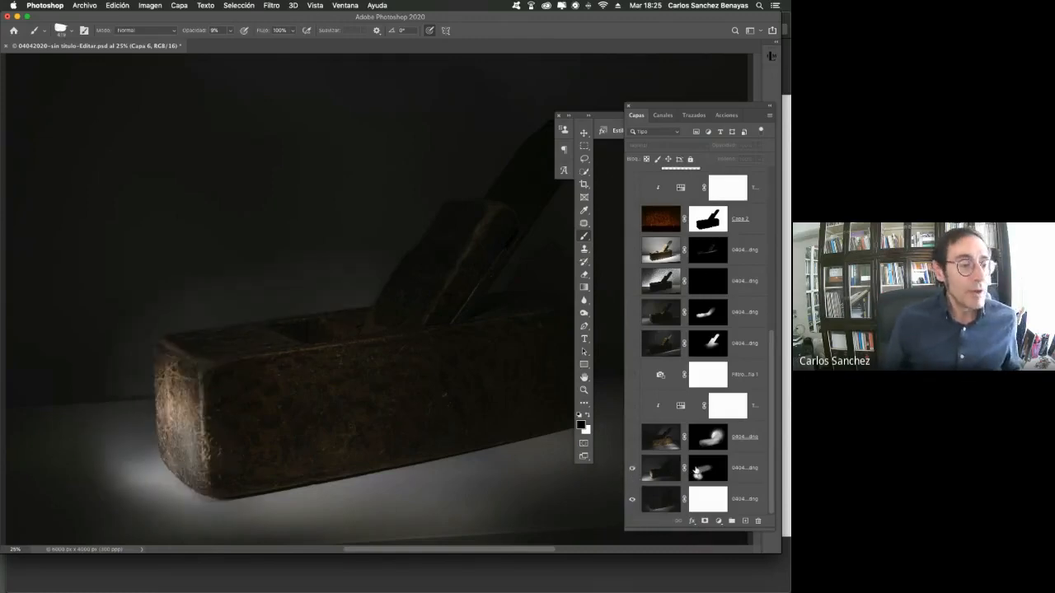
# Examine the second exposure's layer mask by disabling and re-enabling it, magnifying its thumbnail, and displaying the mask alone
pyautogui.keyDown('shift'); pyautogui.click(706, 468); pyautogui.keyUp('shift')
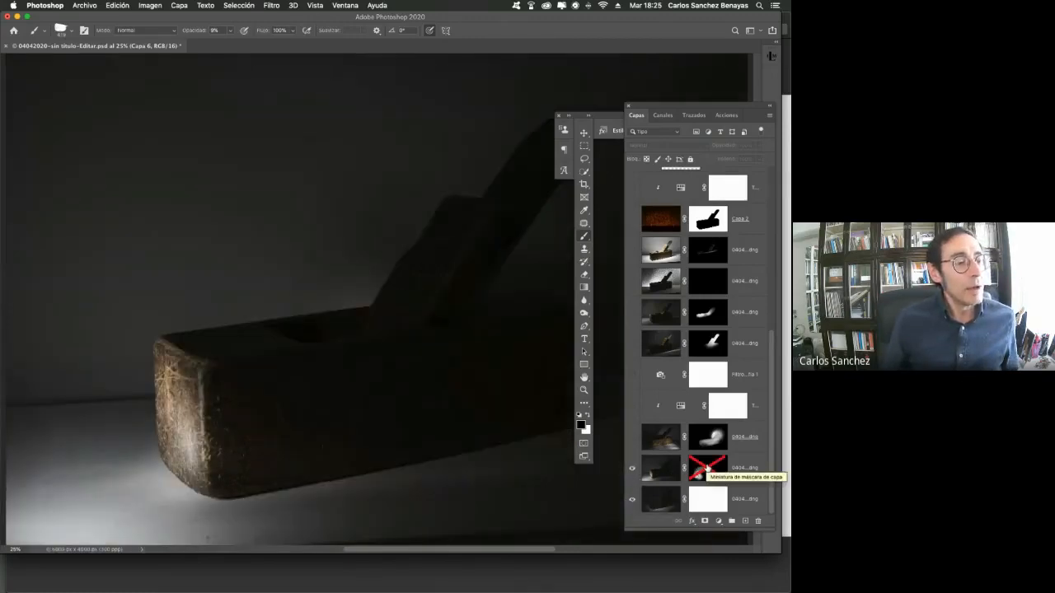
pyautogui.keyDown('shift'); pyautogui.click(706, 468); pyautogui.keyUp('shift')
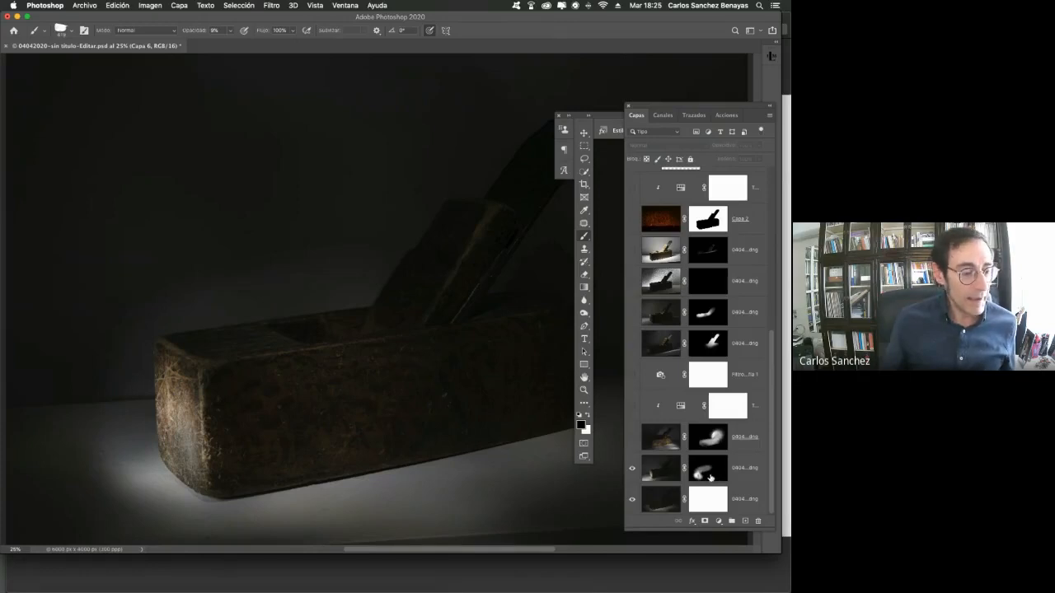
pyautogui.press('alt+super+8')
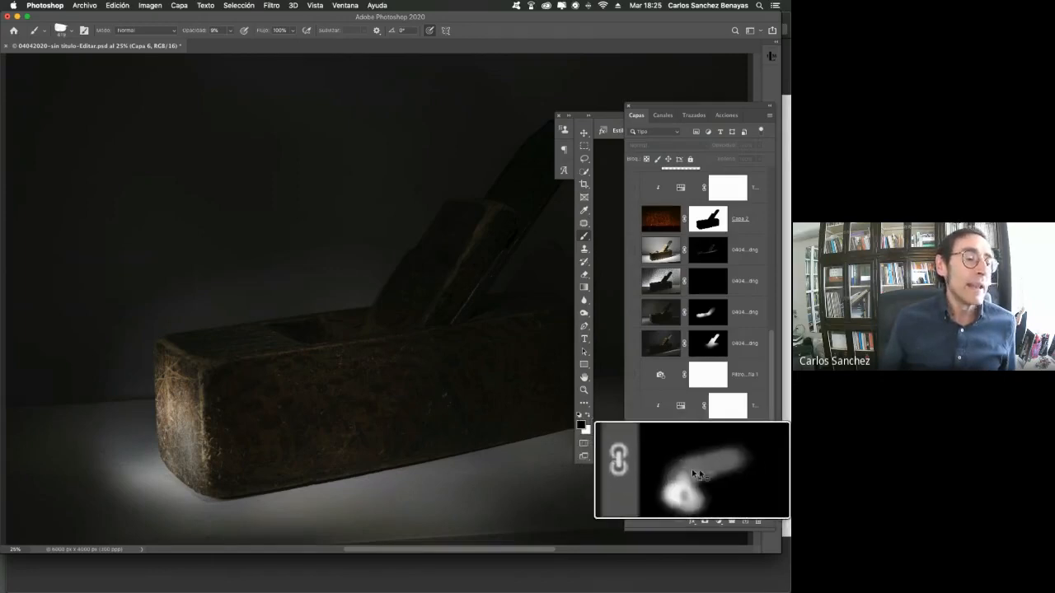
pyautogui.press('alt+super+8')
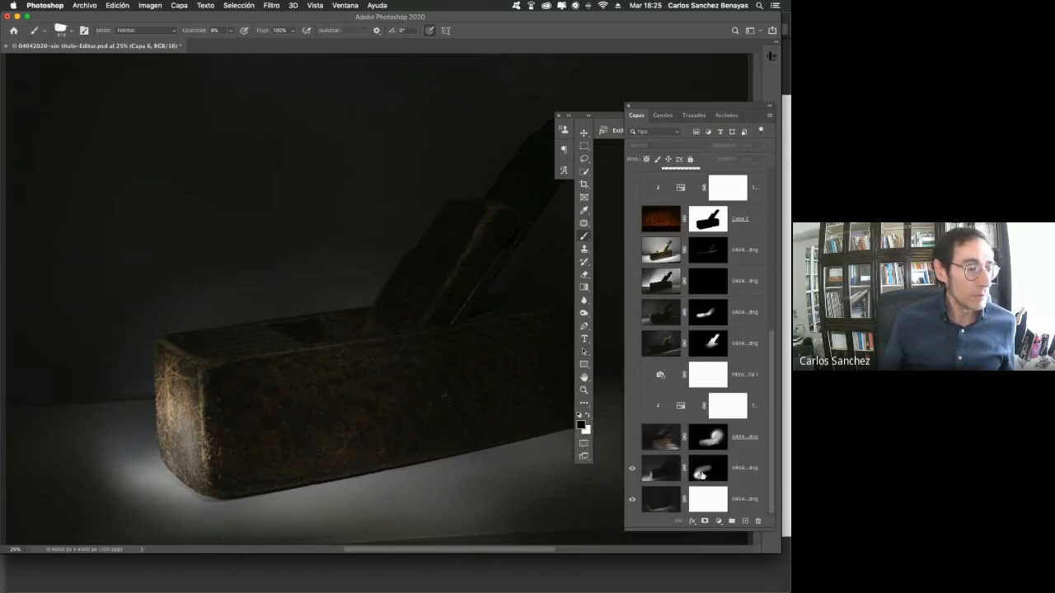
pyautogui.keyDown('alt'); pyautogui.click(701, 474); pyautogui.keyUp('alt')
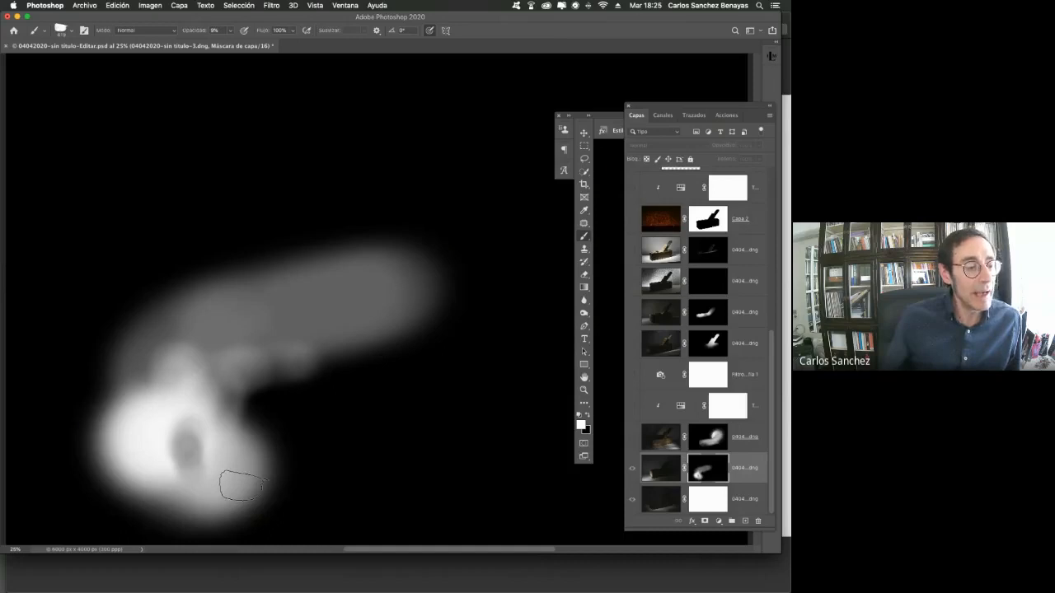
pyautogui.keyDown('alt'); pyautogui.click(715, 473); pyautogui.keyUp('alt')
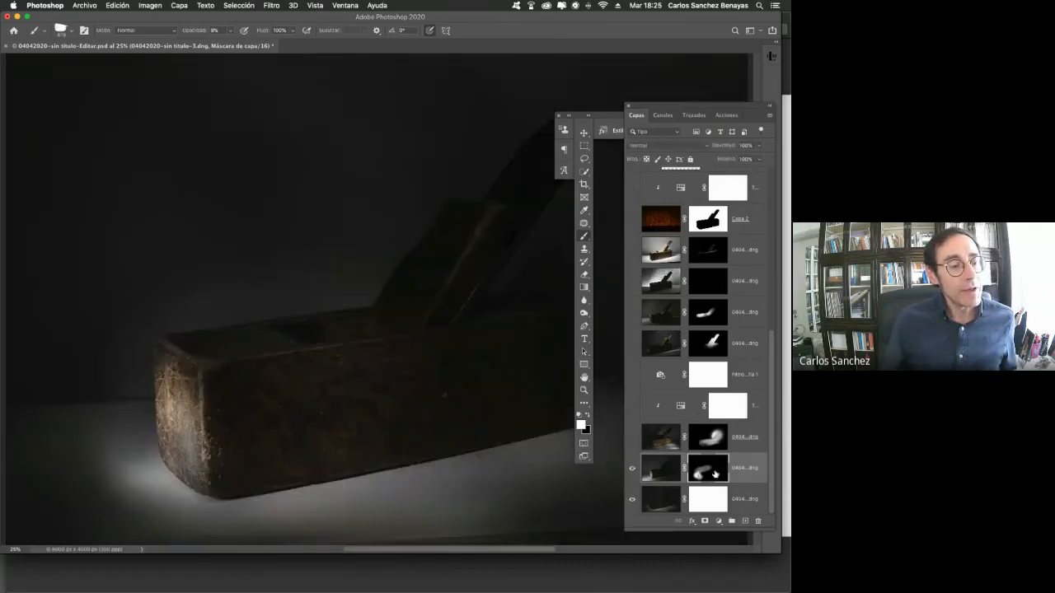
# Toggle the third exposure layer from the bottom to compare its lighting on the plane's side, leaving it visible
pyautogui.click(631, 439)
pyautogui.click(631, 439)
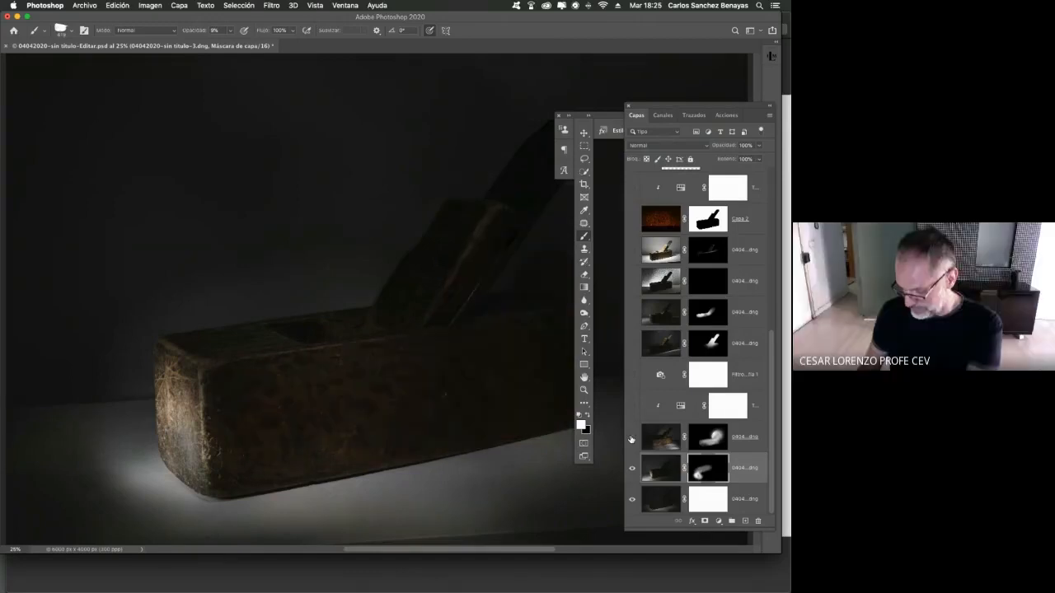
pyautogui.click(632, 438)
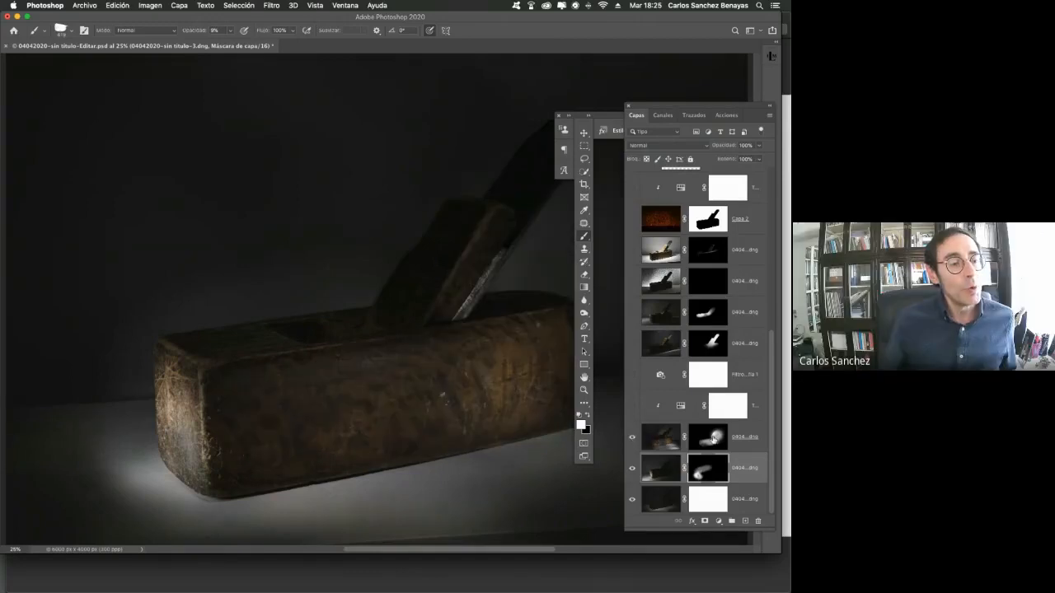
# Inspect the third exposure's layer mask on its own, and show the clipped hue/saturation adjustment and the photo filter above it
pyautogui.keyDown('alt'); pyautogui.click(714, 439); pyautogui.keyUp('alt')
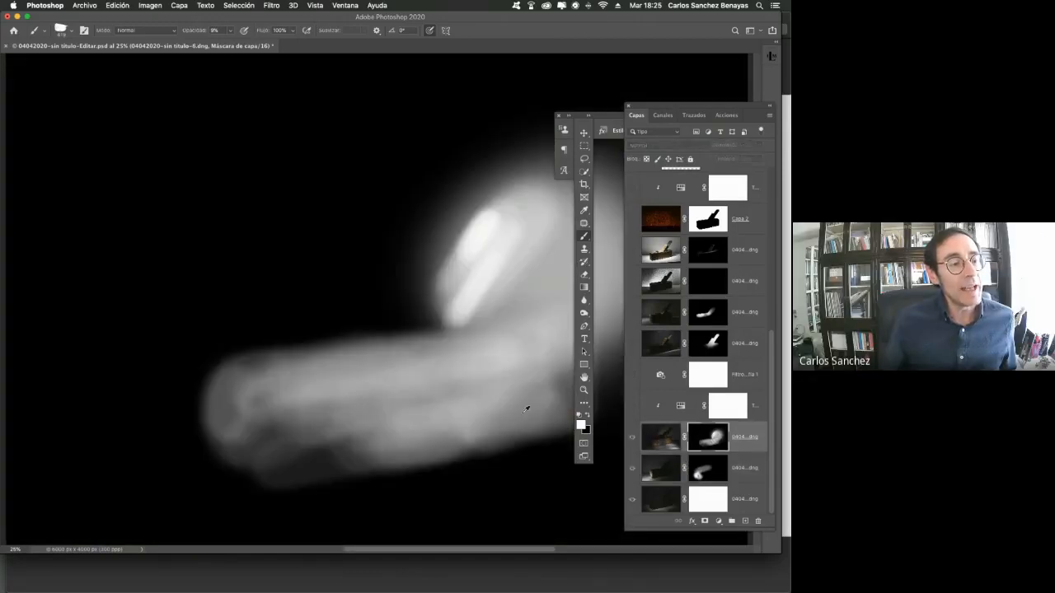
pyautogui.click(631, 438)
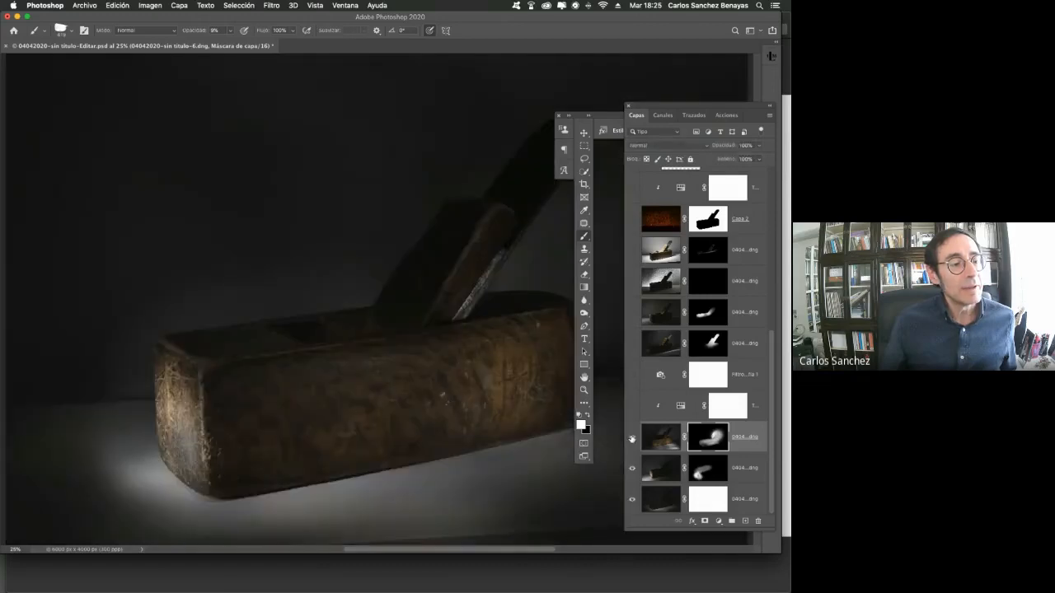
pyautogui.click(632, 405)
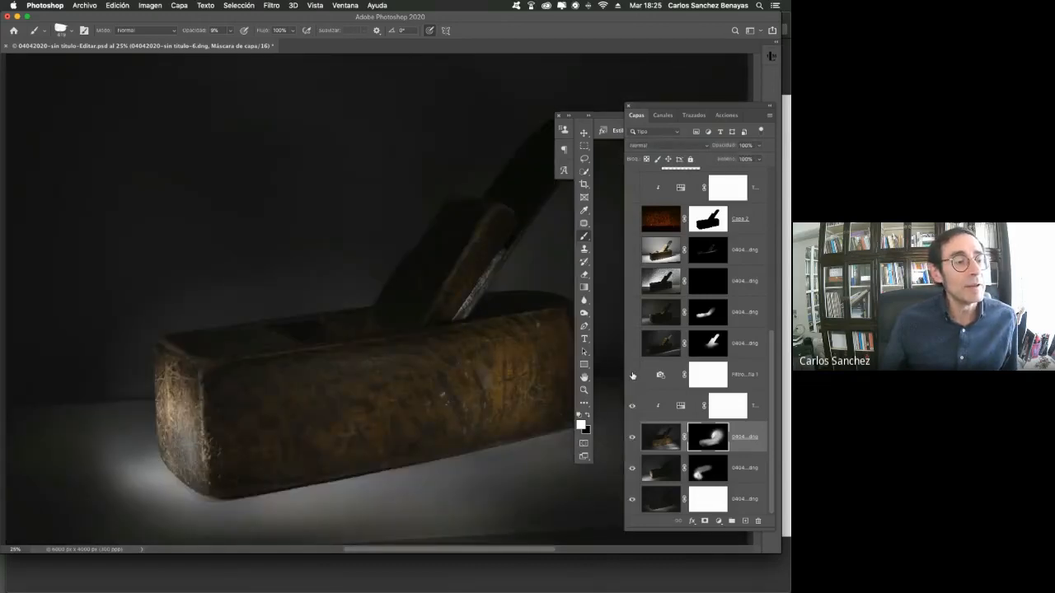
pyautogui.click(632, 375)
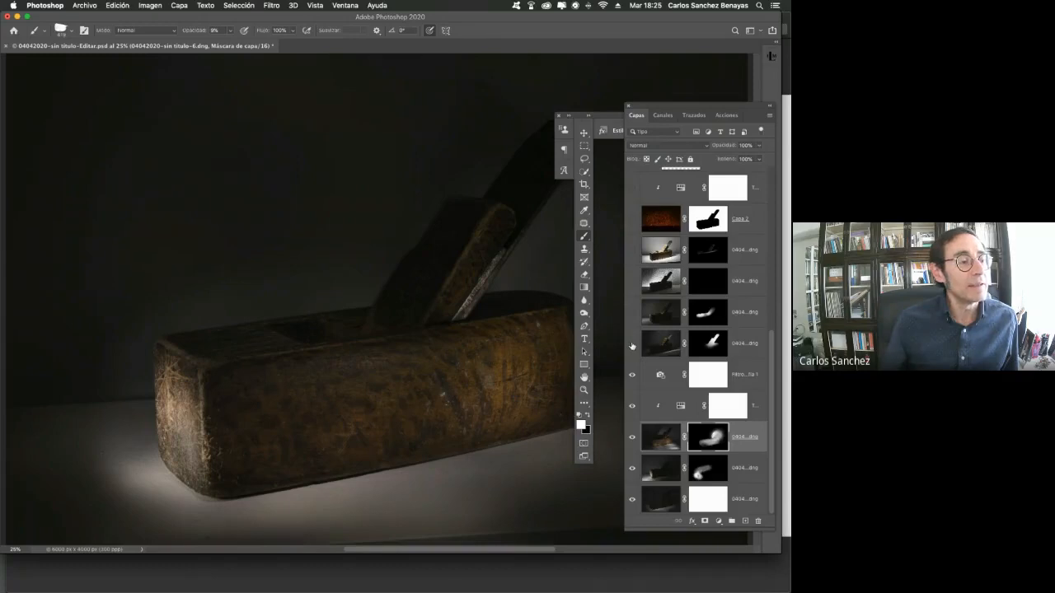
# Show the exposure layer directly above the photo filter, which lights the blade and wedge, and inspect its layer mask alone
pyautogui.click(632, 343)
pyautogui.moveTo(478, 353); pyautogui.dragTo(443, 357)
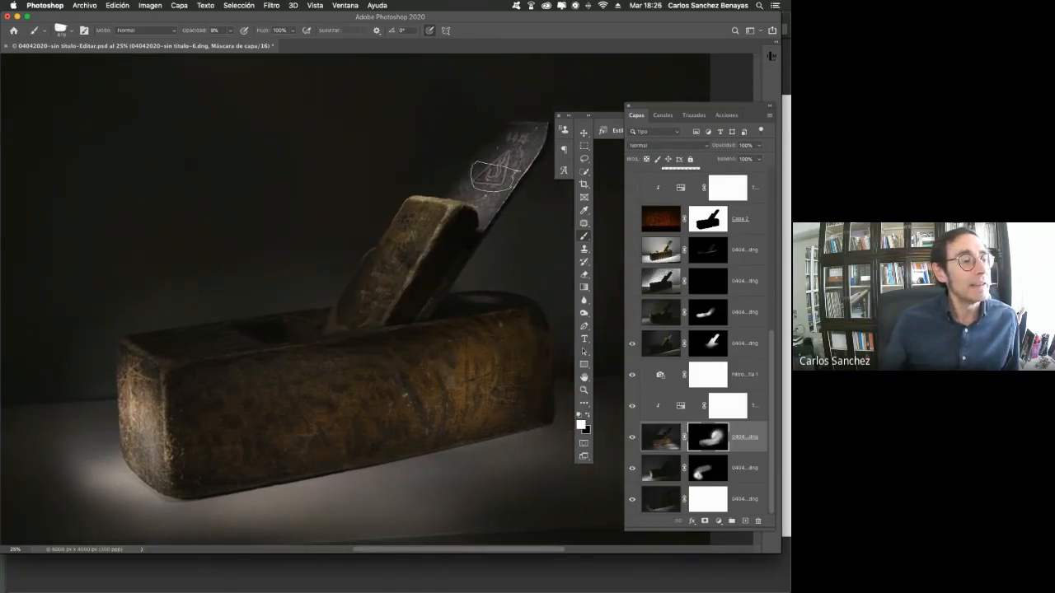
pyautogui.keyDown('alt'); pyautogui.click(714, 350); pyautogui.keyUp('alt')
pyautogui.keyDown('alt'); pyautogui.click(714, 351); pyautogui.keyUp('alt')
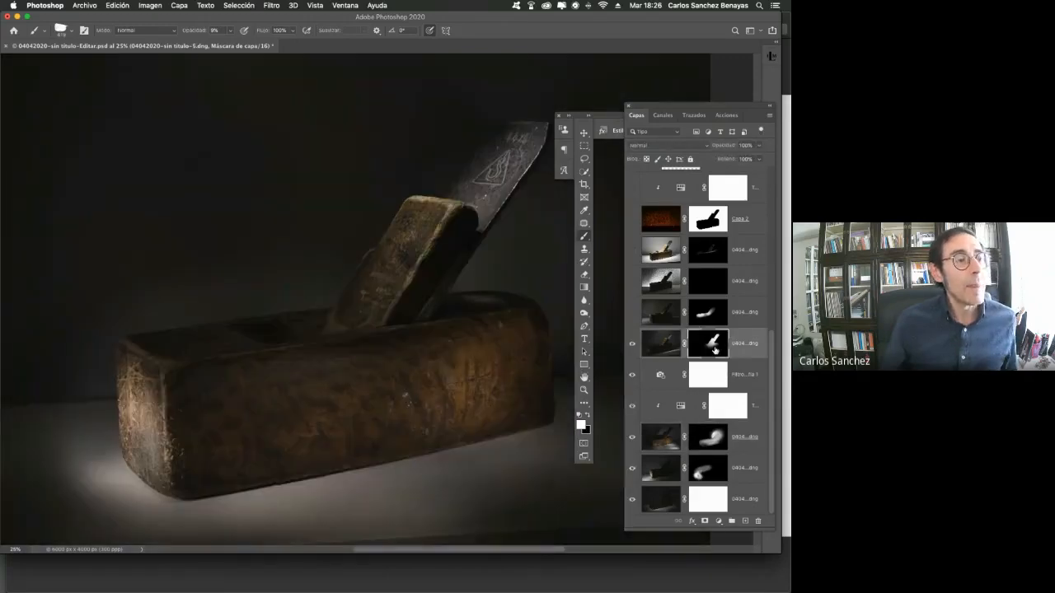
# Show the next two exposure layers, comparing the backlit wall exposure with its layer mask disabled and enabled
pyautogui.click(631, 314)
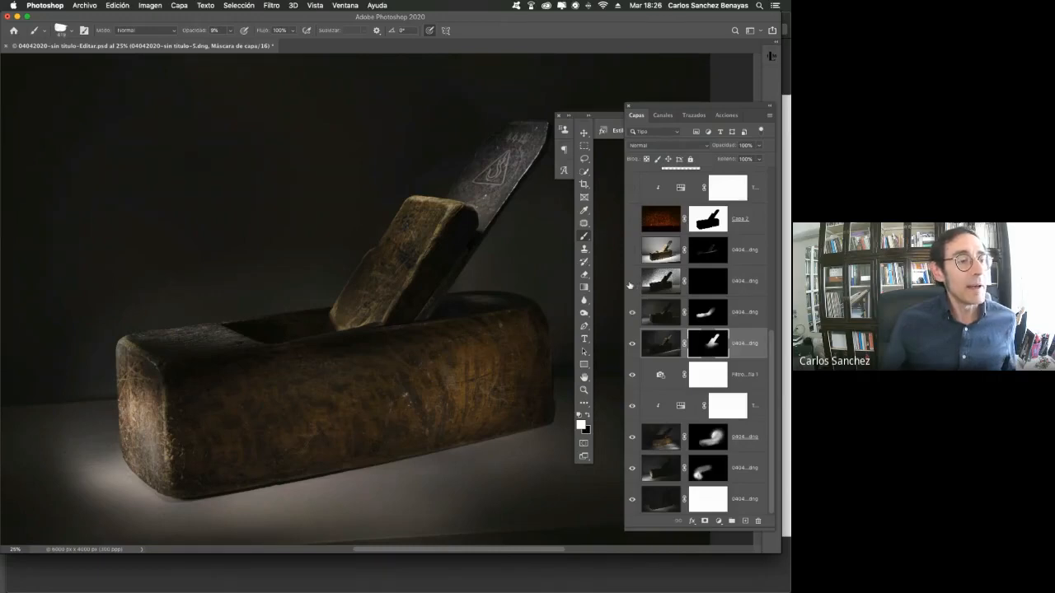
pyautogui.keyDown('shift'); pyautogui.click(716, 284); pyautogui.keyUp('shift')
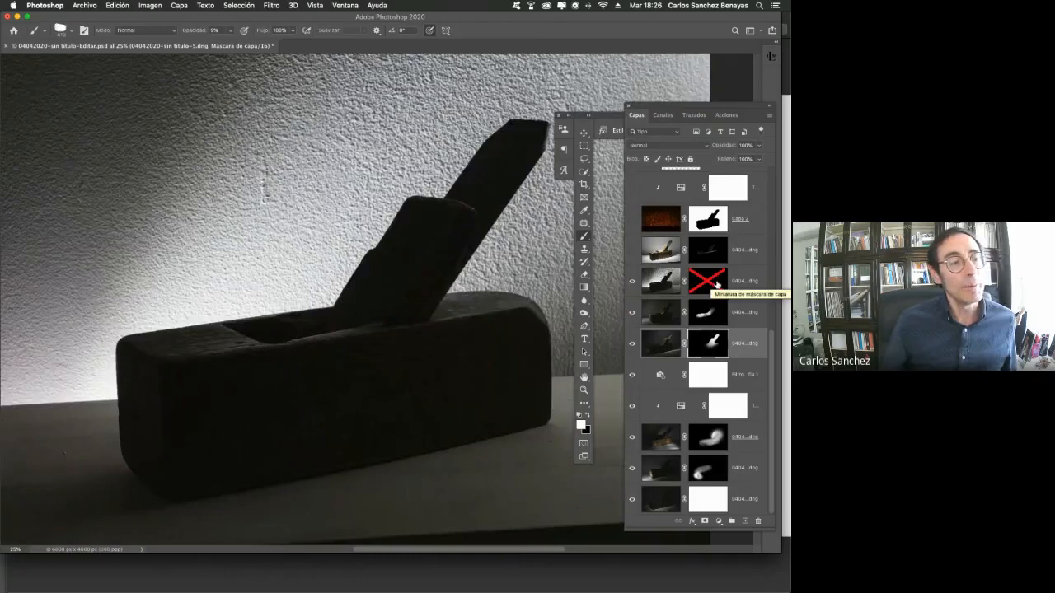
pyautogui.keyDown('shift'); pyautogui.click(716, 284); pyautogui.keyUp('shift')
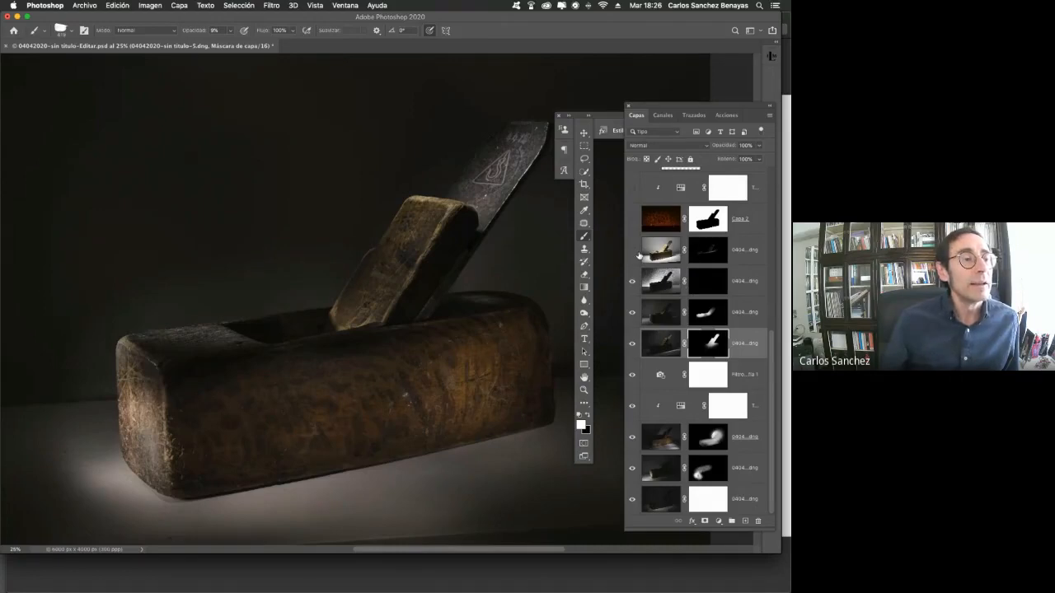
# Show the topmost exposure layer below Capa 2, toggling its visibility to compare the lighting and leaving it on
pyautogui.scroll(3, 638, 256)
pyautogui.click(632, 342)
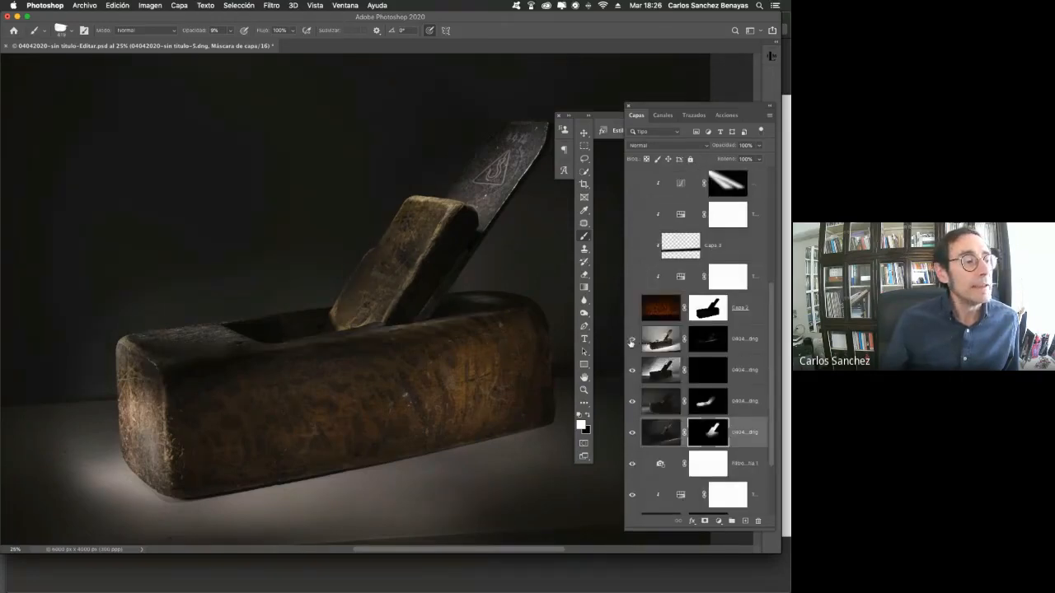
pyautogui.click(631, 341)
pyautogui.click(631, 340)
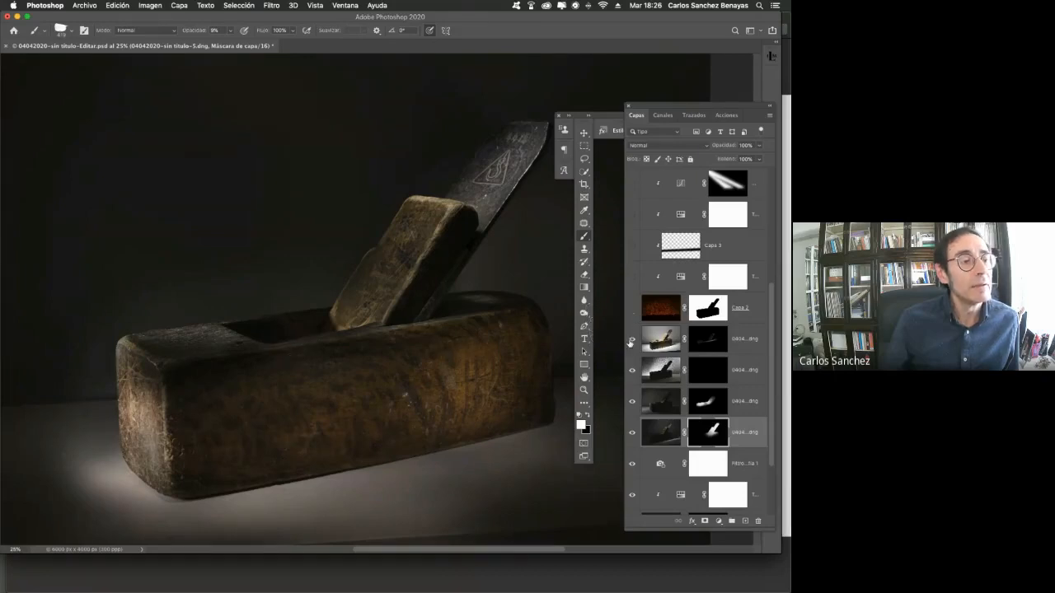
# Show the rusty background texture layer Capa 2 and inspect its plane-shaped layer mask on its own
pyautogui.click(632, 310)
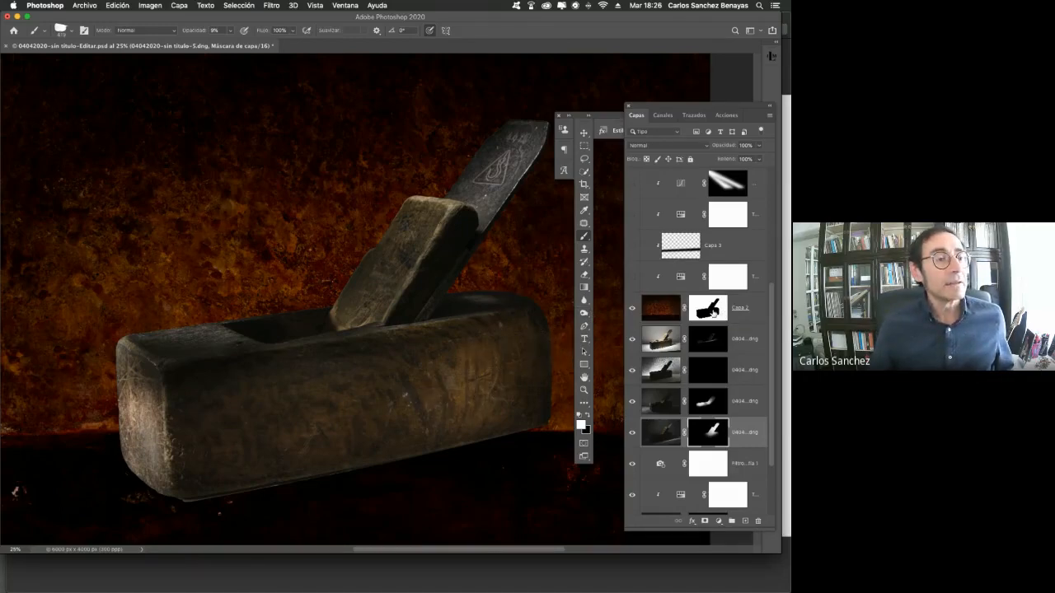
pyautogui.keyDown('alt'); pyautogui.click(714, 311); pyautogui.keyUp('alt')
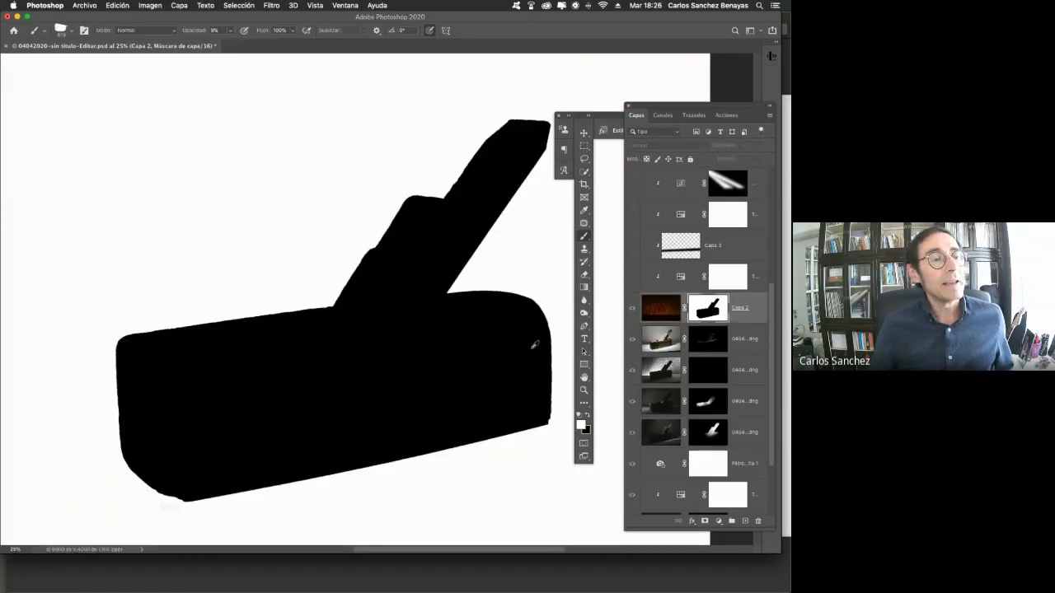
pyautogui.click(632, 309)
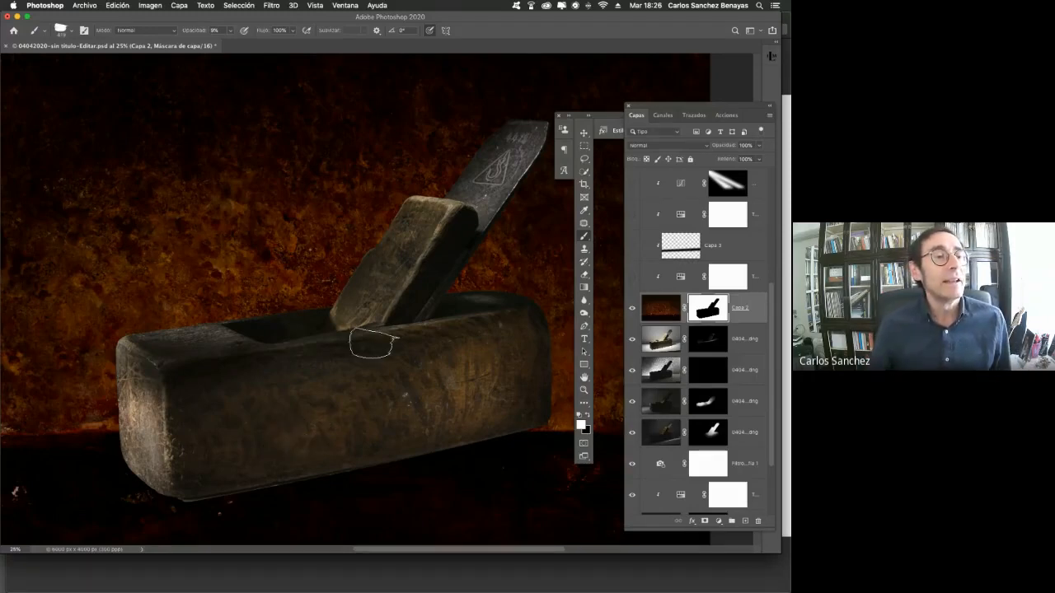
# Show the wooden floor layer Capa 1 and compare the clipped shadow layer directly above it on and off, leaving it visible
pyautogui.scroll(5, 637, 318)
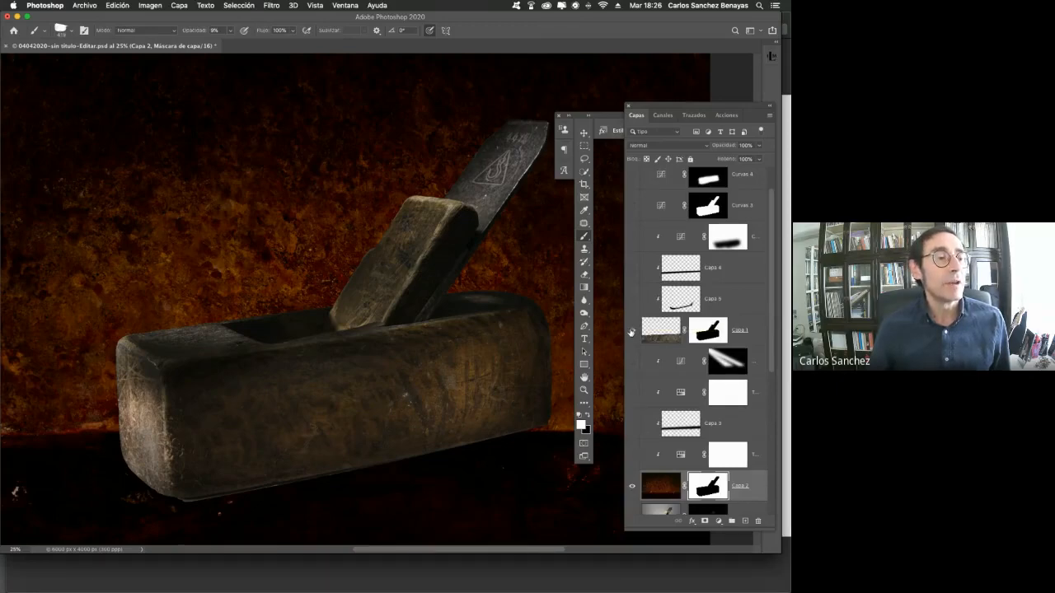
pyautogui.click(631, 331)
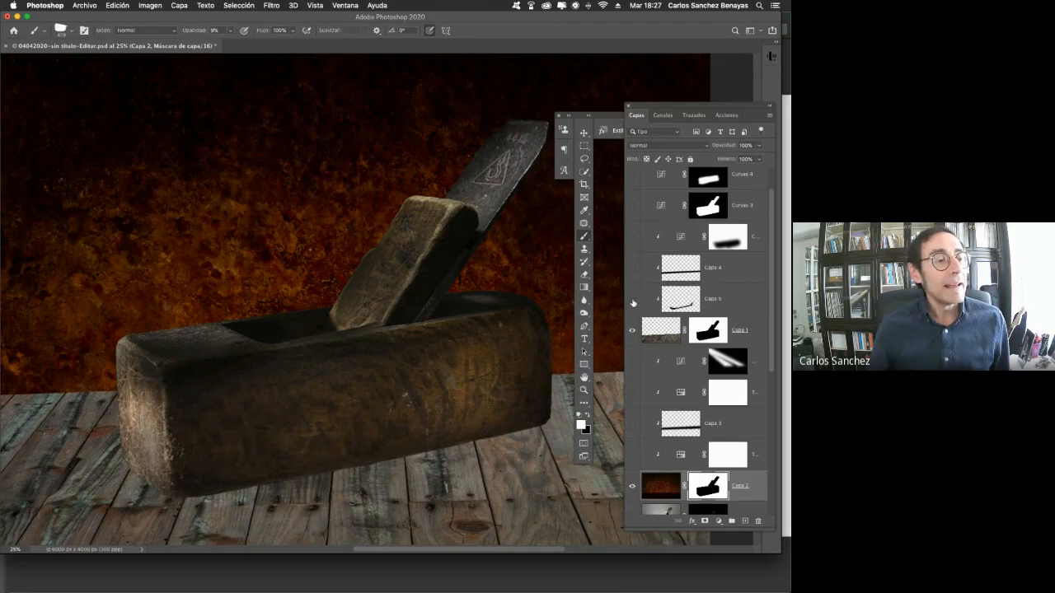
pyautogui.click(632, 302)
pyautogui.click(632, 302)
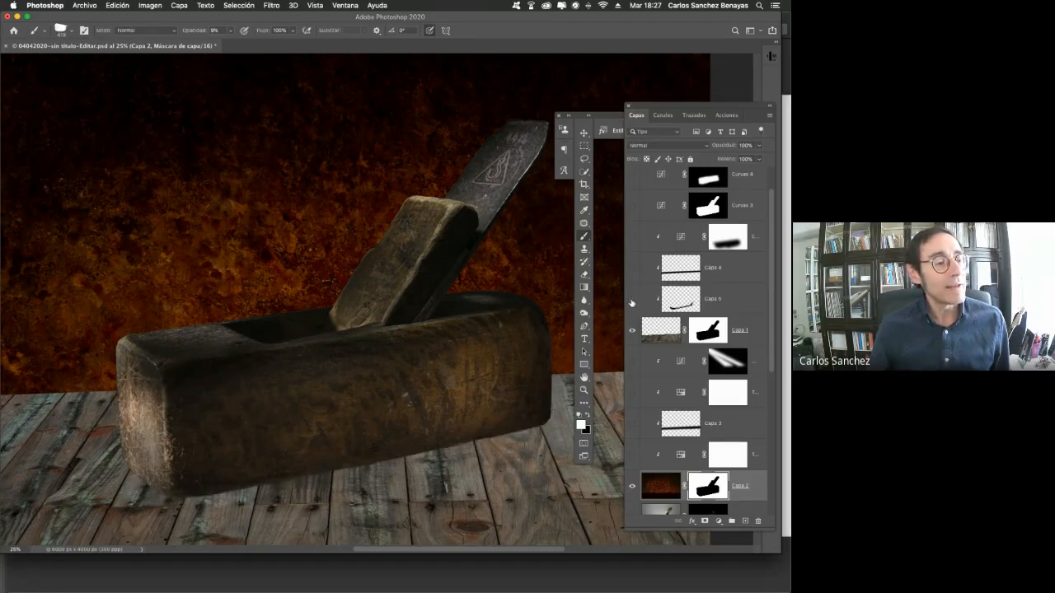
pyautogui.click(632, 301)
pyautogui.click(632, 302)
pyautogui.click(632, 301)
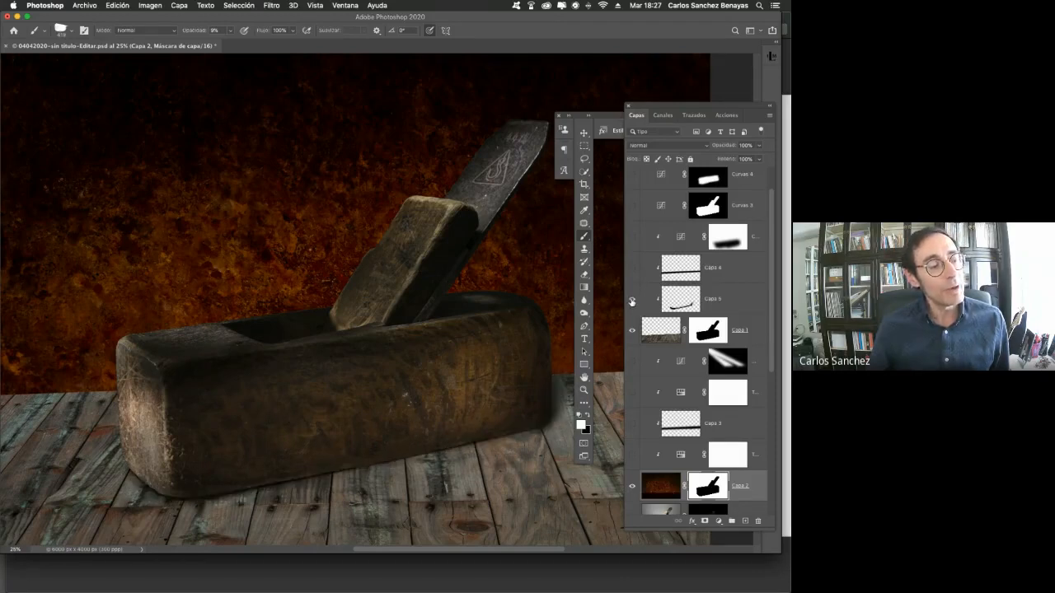
pyautogui.click(632, 301)
pyautogui.click(632, 302)
pyautogui.click(632, 301)
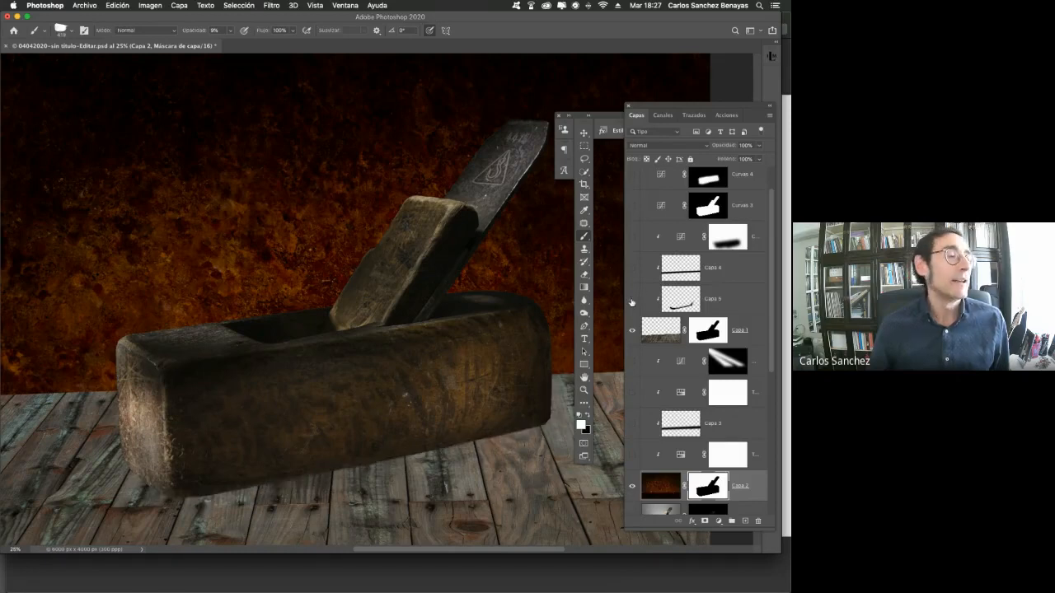
pyautogui.click(632, 301)
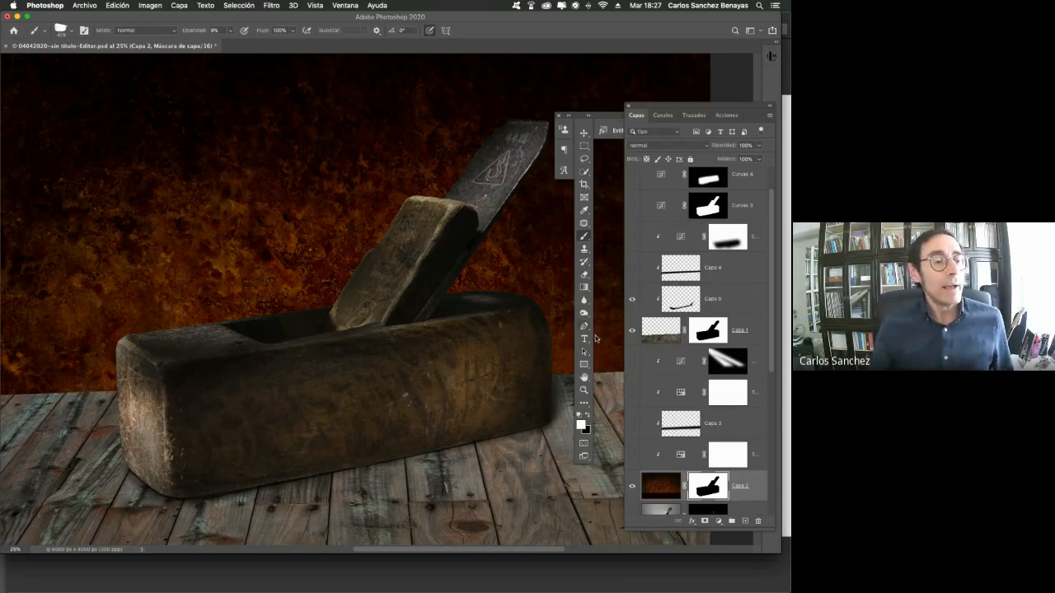
# Examine the edge where the wooden floor meets the textured wall at high magnification, and return to the full plane view
pyautogui.moveTo(510, 447); pyautogui.dragTo(223, 482)
pyautogui.press('super+space')
pyautogui.press('super+space')
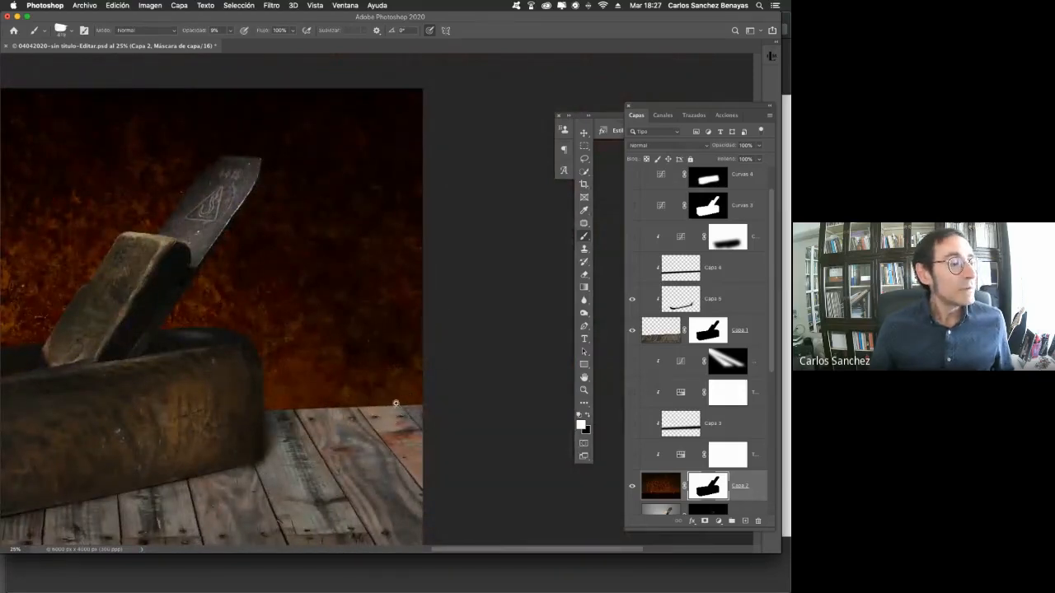
pyautogui.moveTo(396, 403); pyautogui.dragTo(475, 418)
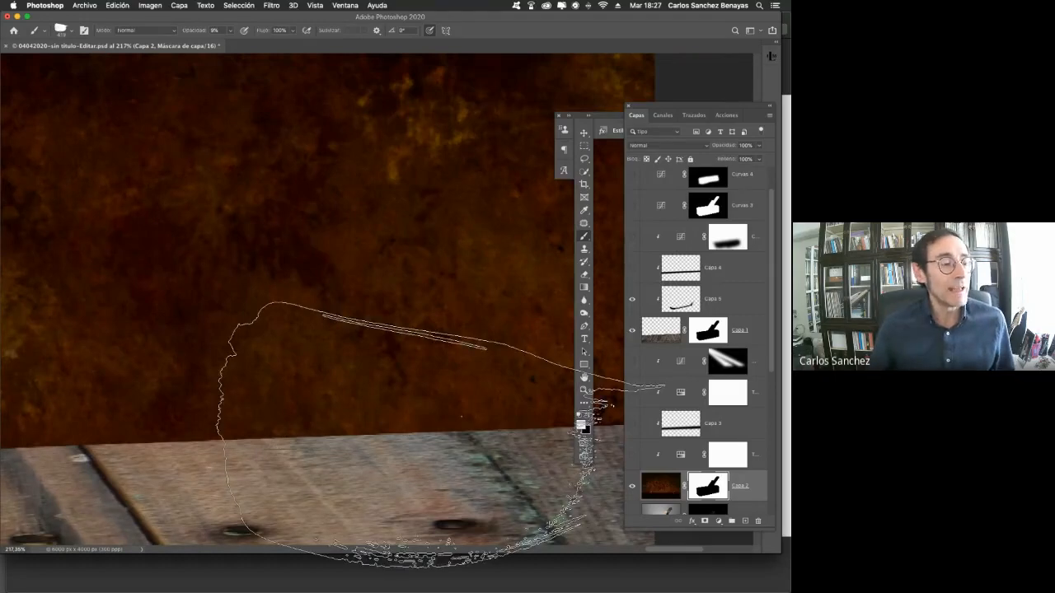
pyautogui.press('l')
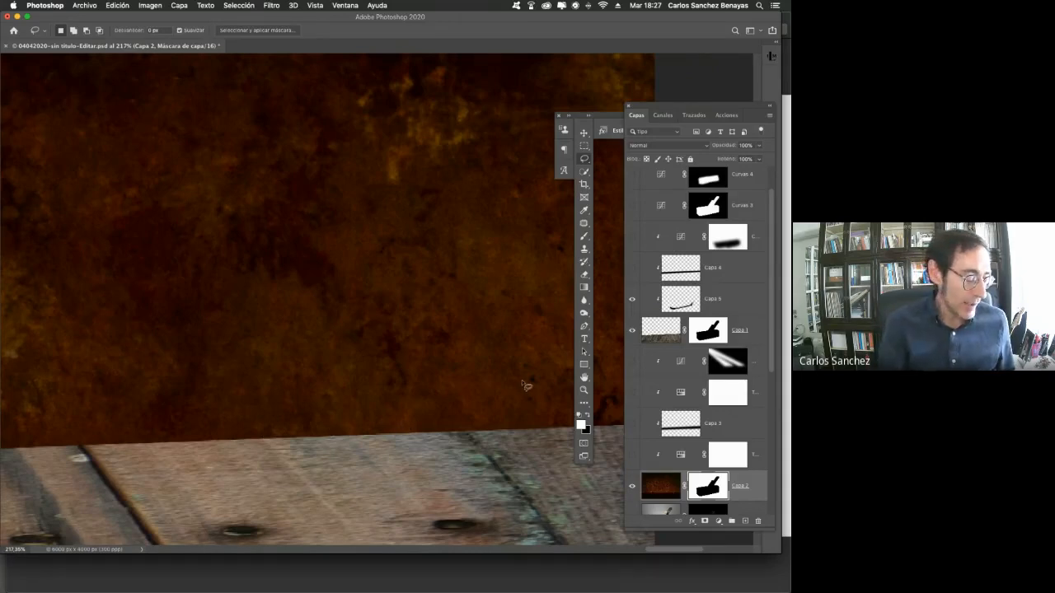
pyautogui.press('super+o')
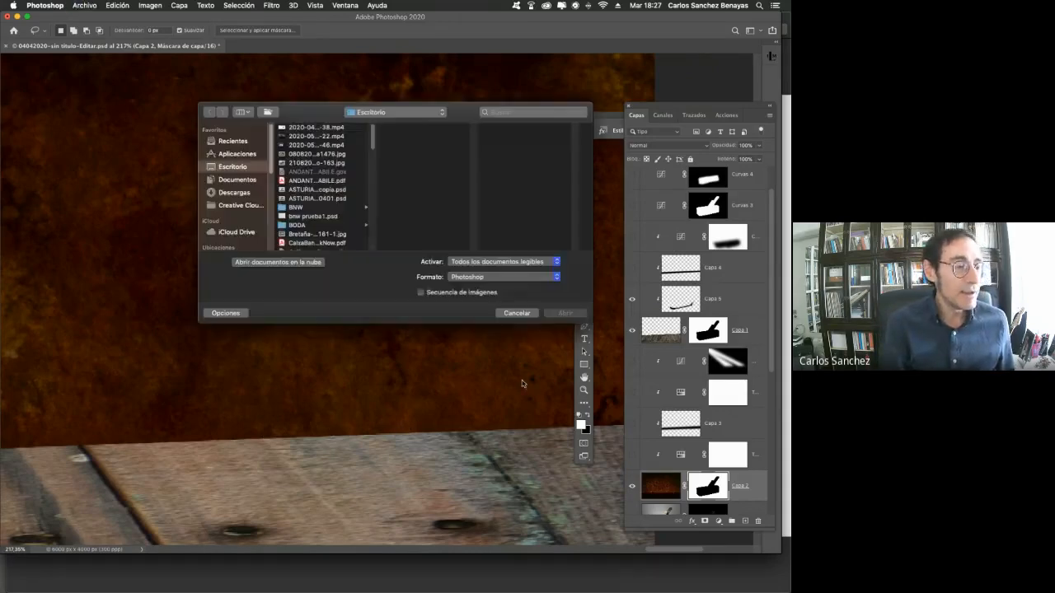
pyautogui.click(517, 314)
pyautogui.press('super+minus')
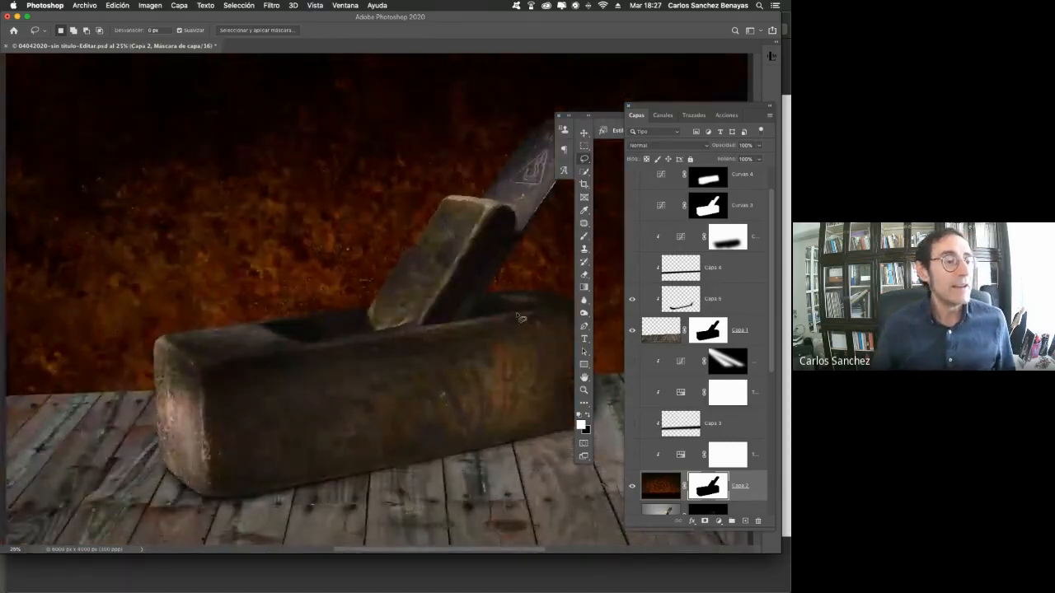
pyautogui.moveTo(516, 334); pyautogui.dragTo(395, 311)
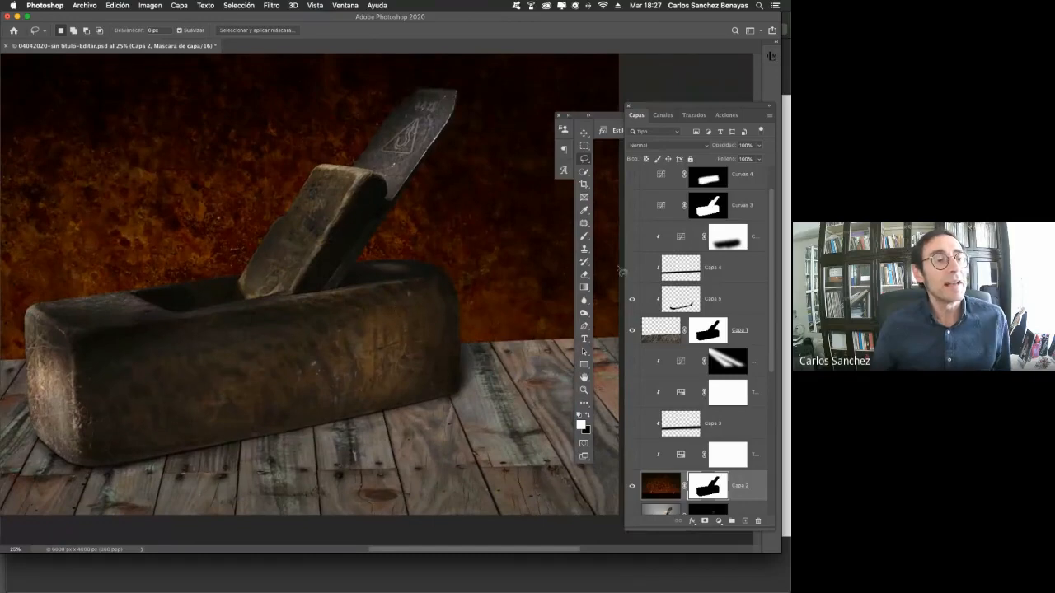
# Show the clipped shading layers Capa 3 and Capa 4 along the wall and floor junction, comparing Capa 3 on and off
pyautogui.click(631, 426)
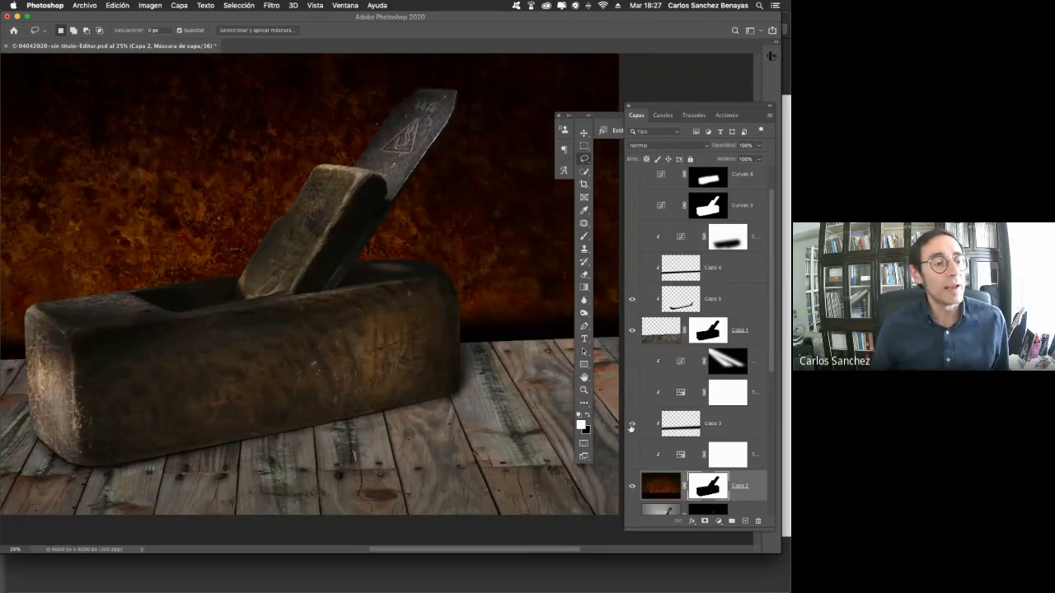
pyautogui.click(631, 425)
pyautogui.click(632, 425)
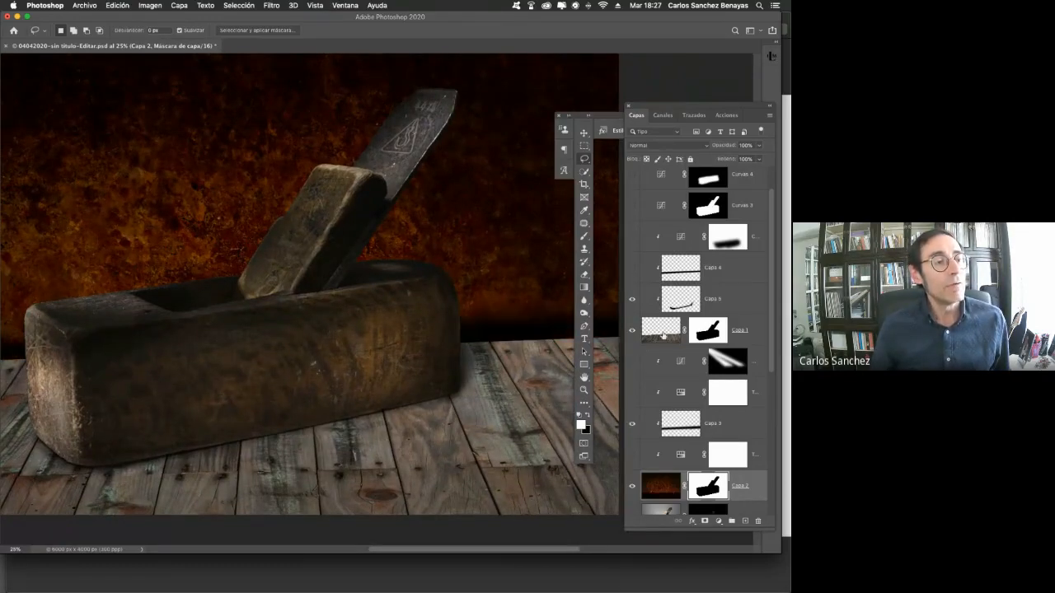
pyautogui.click(632, 270)
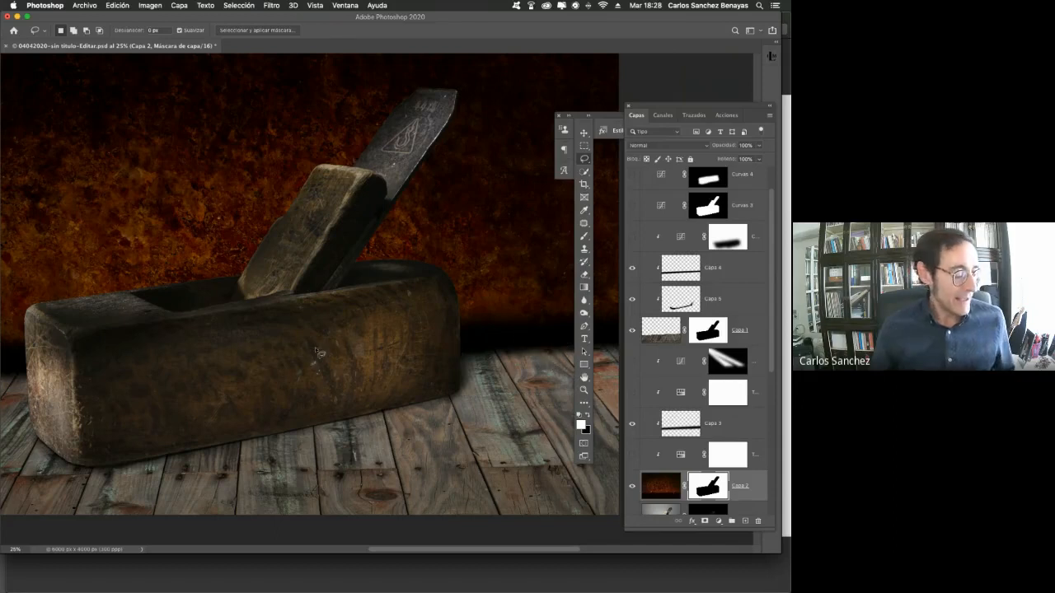
# Show the Curvas 2 adjustment clipped to the wall texture, comparing its light beam on and off, and inspect its mask alone
pyautogui.moveTo(336, 330); pyautogui.dragTo(412, 346)
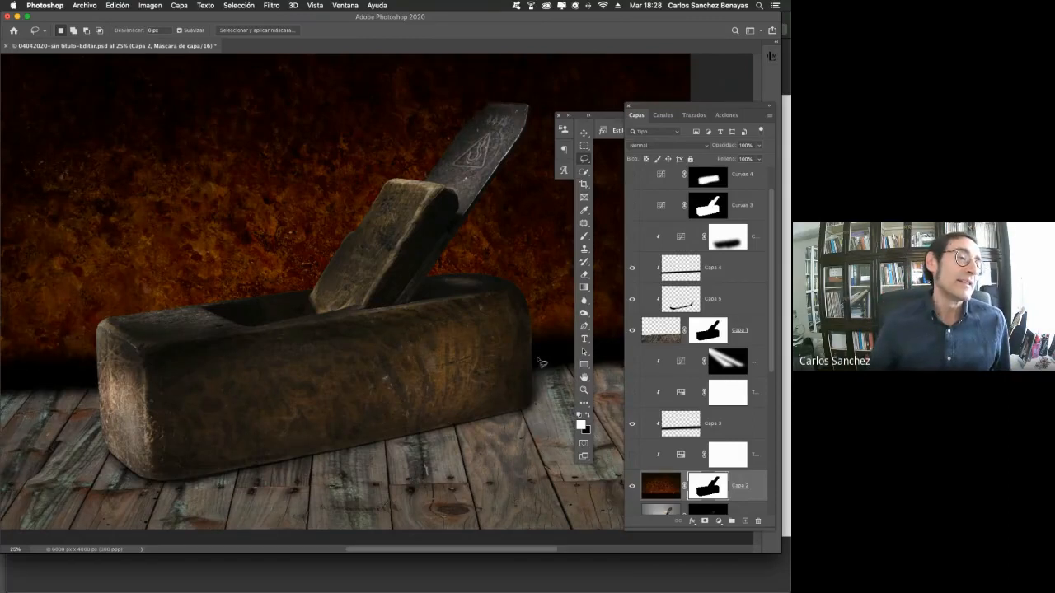
pyautogui.click(631, 361)
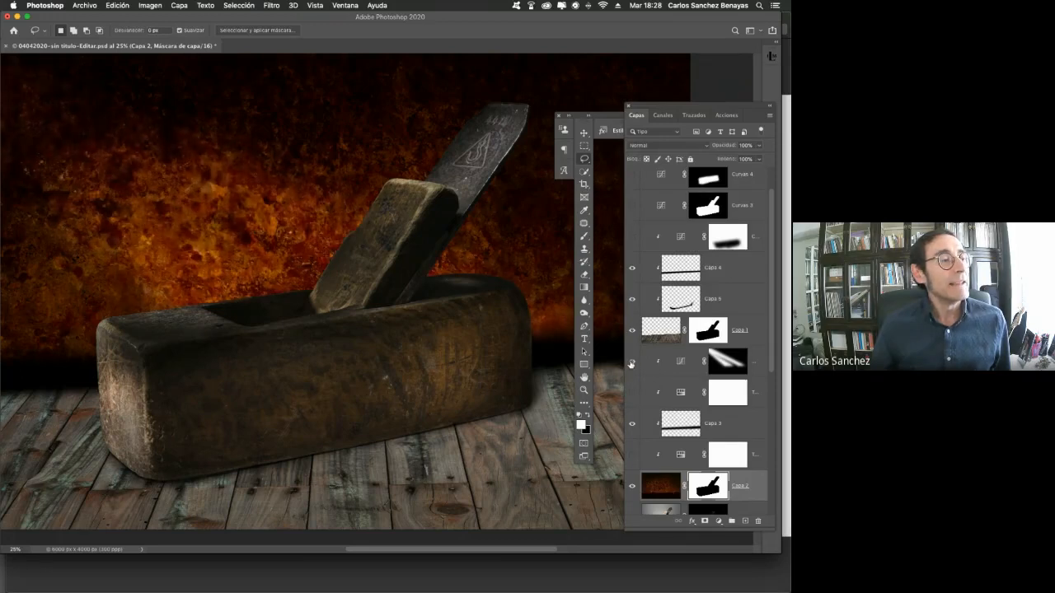
pyautogui.click(631, 362)
pyautogui.click(631, 362)
pyautogui.click(631, 363)
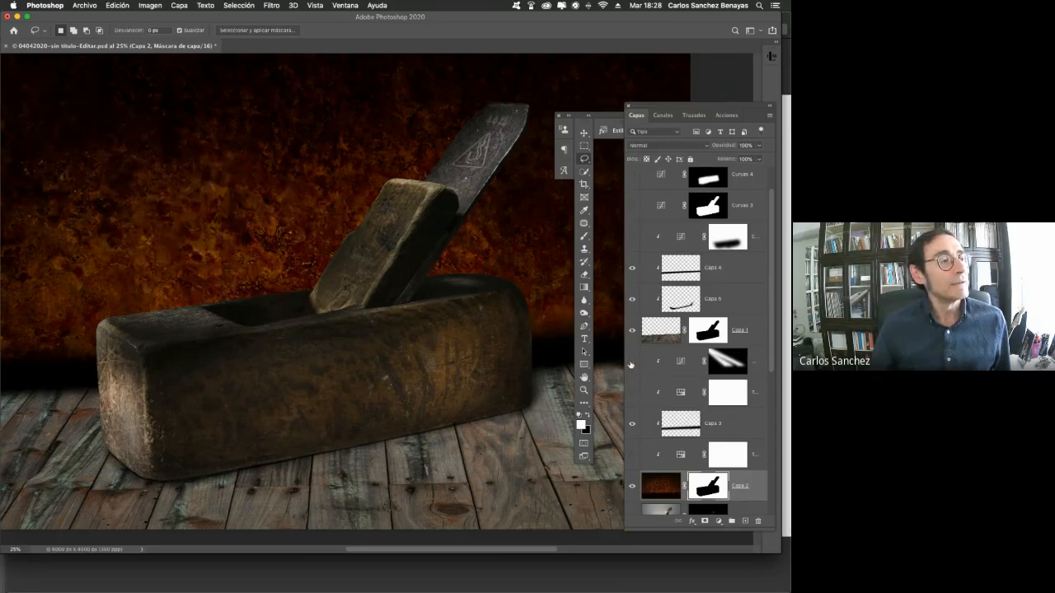
pyautogui.click(631, 362)
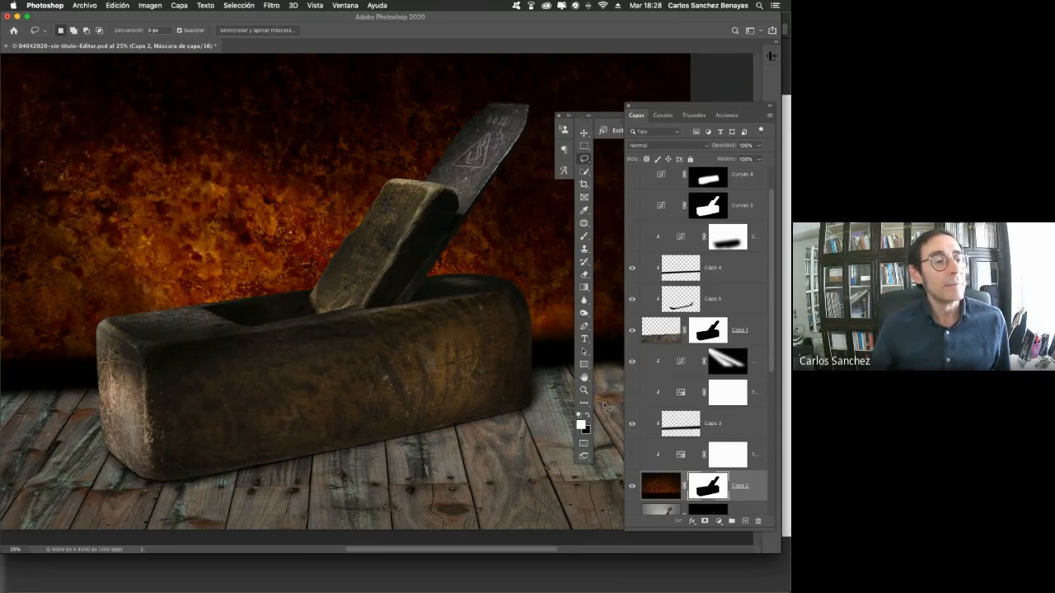
pyautogui.keyDown('alt'); pyautogui.click(726, 363); pyautogui.keyUp('alt')
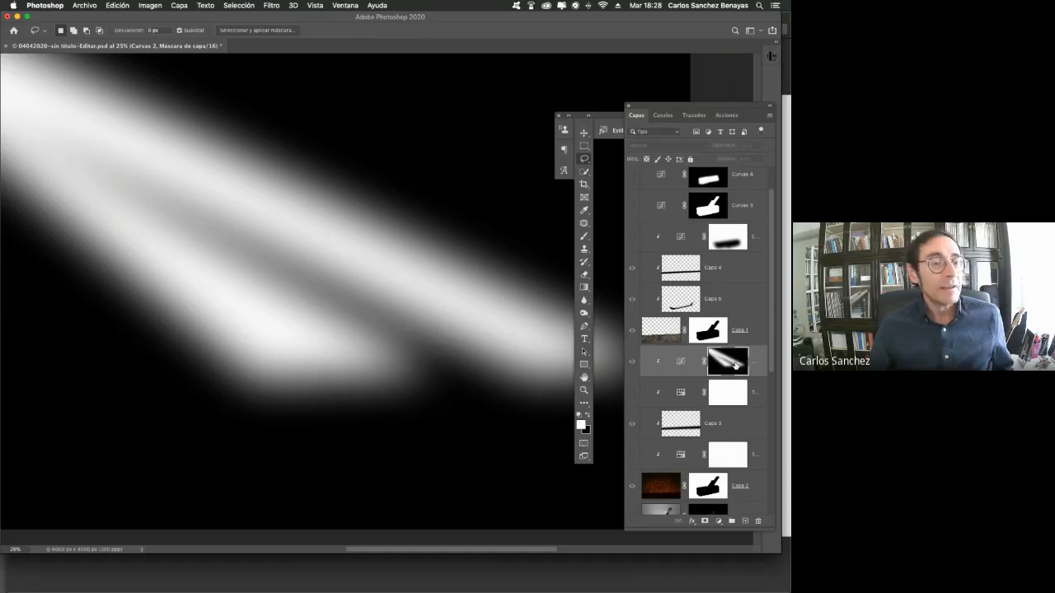
pyautogui.keyDown('alt'); pyautogui.click(735, 364); pyautogui.keyUp('alt')
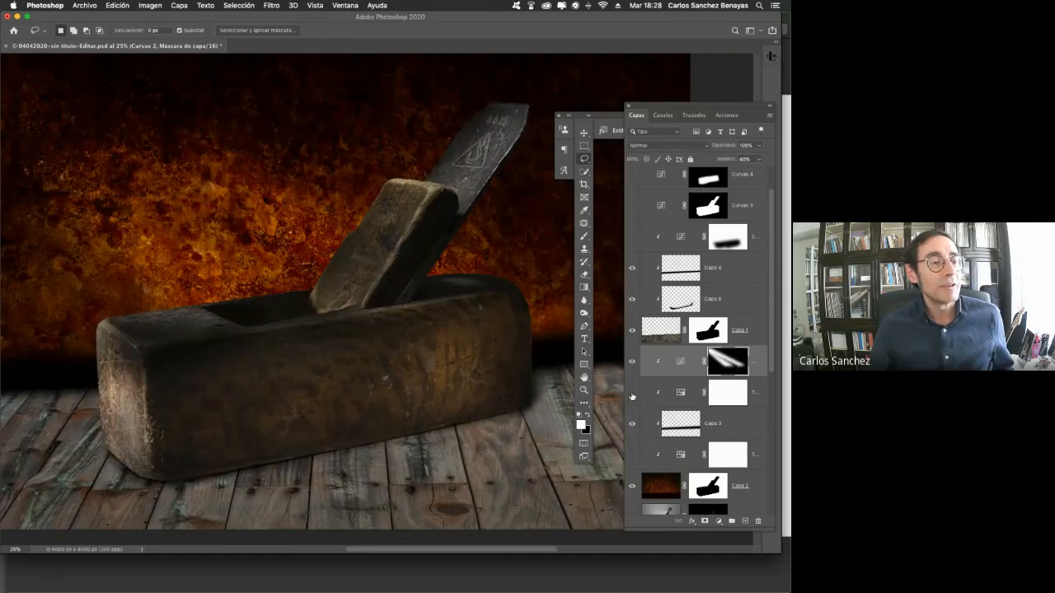
# Show the hue/saturation adjustment clipped to the wall texture and the Curves adjustment clipped to the wooden floor
pyautogui.click(632, 394)
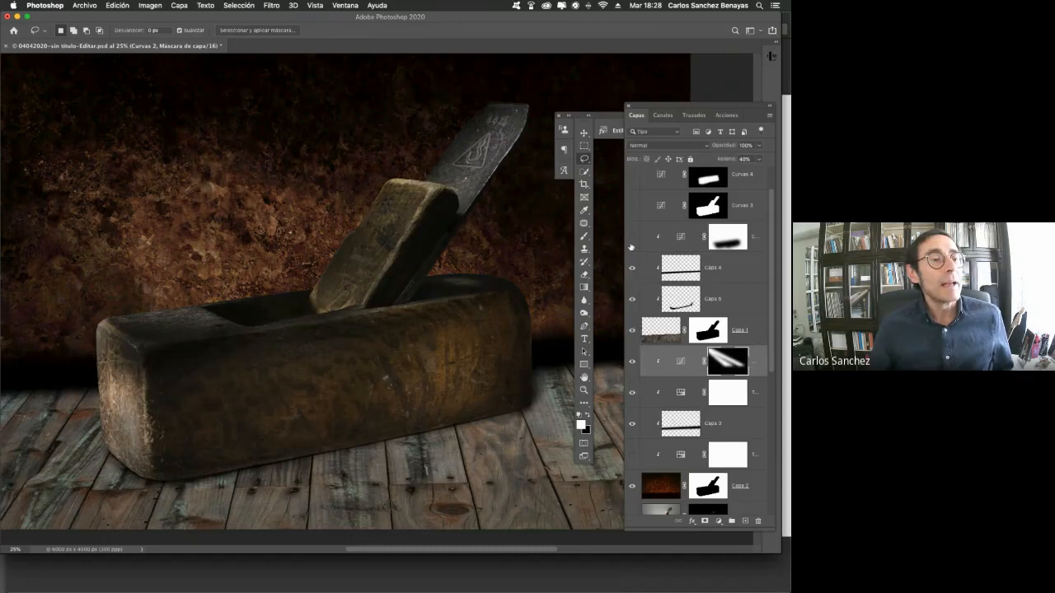
pyautogui.click(632, 238)
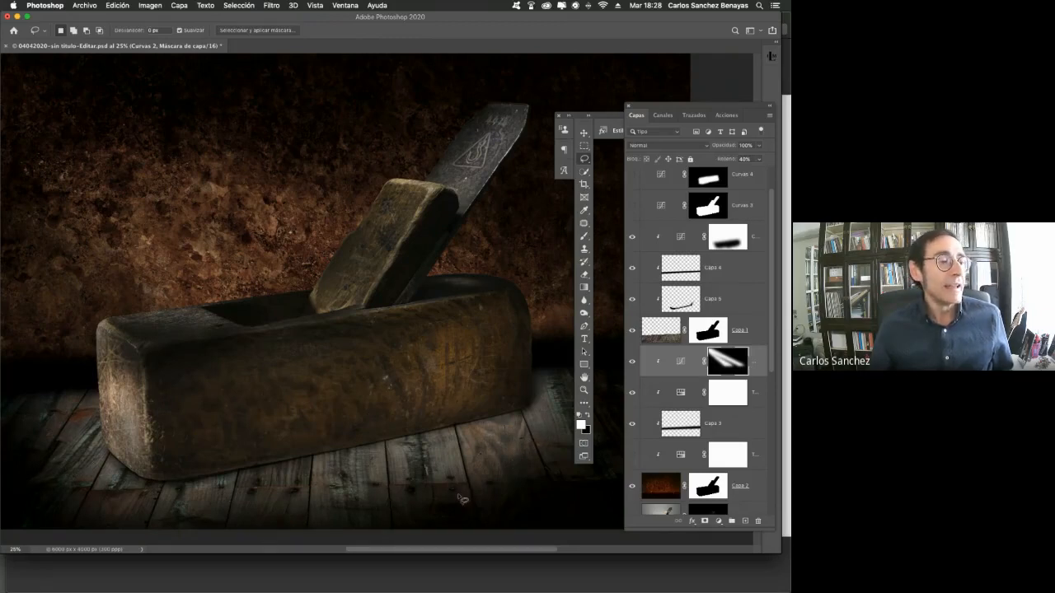
pyautogui.scroll(3, 672, 280)
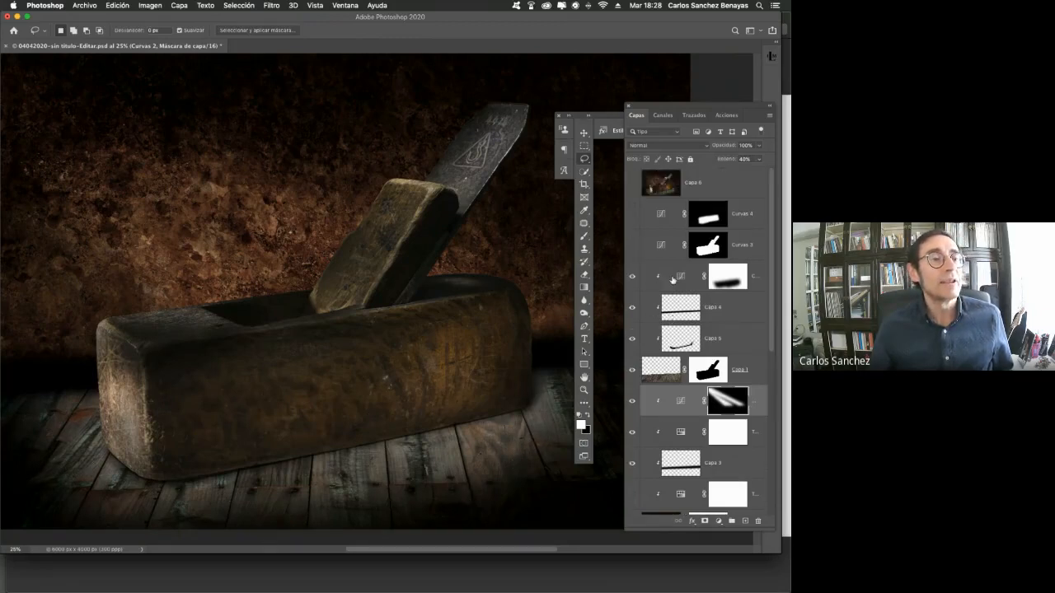
# Compare the Curvas 3 and Curvas 4 adjustments on the plane on and off, leaving both visible, and show Capa 6 above them
pyautogui.click(632, 246)
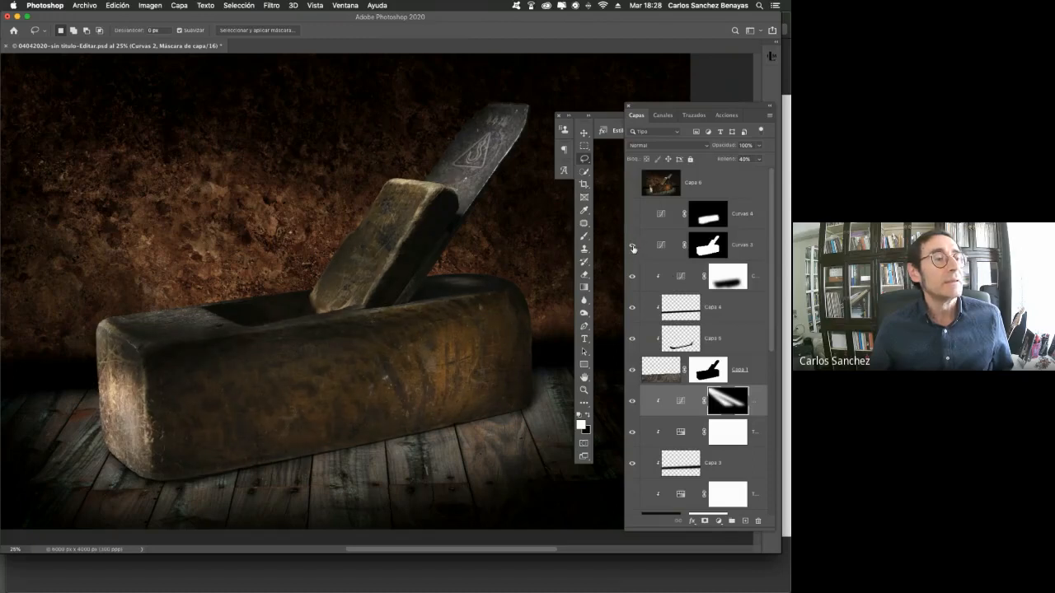
pyautogui.click(632, 245)
pyautogui.click(632, 246)
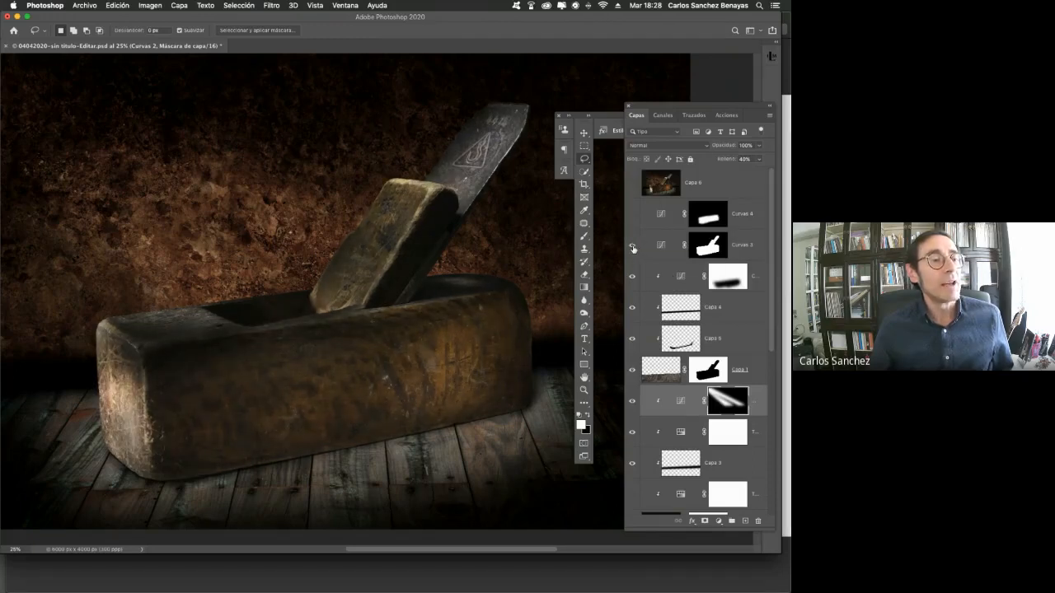
pyautogui.click(632, 216)
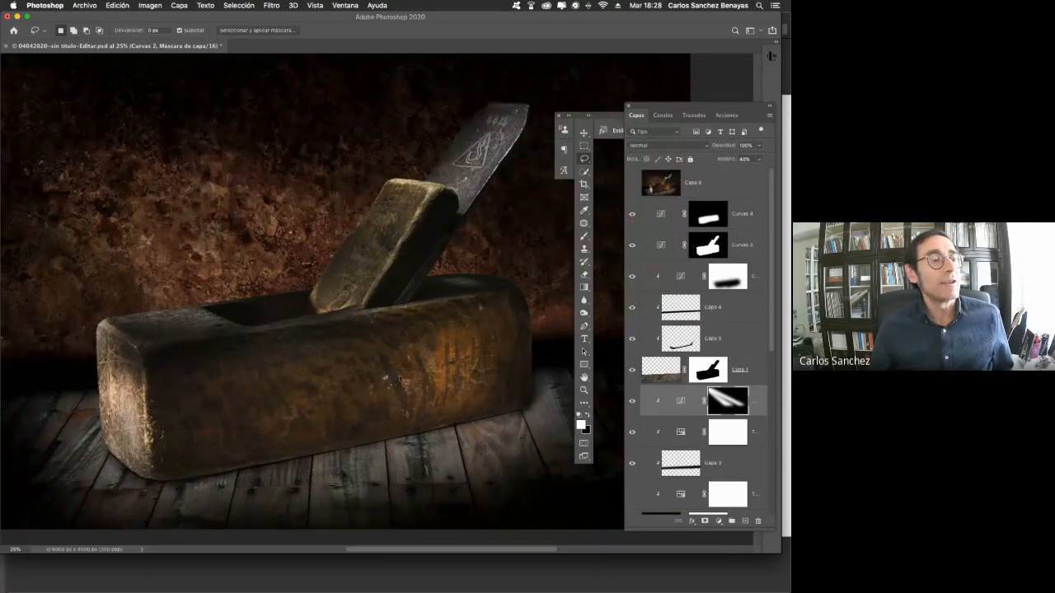
pyautogui.click(631, 217)
pyautogui.click(632, 216)
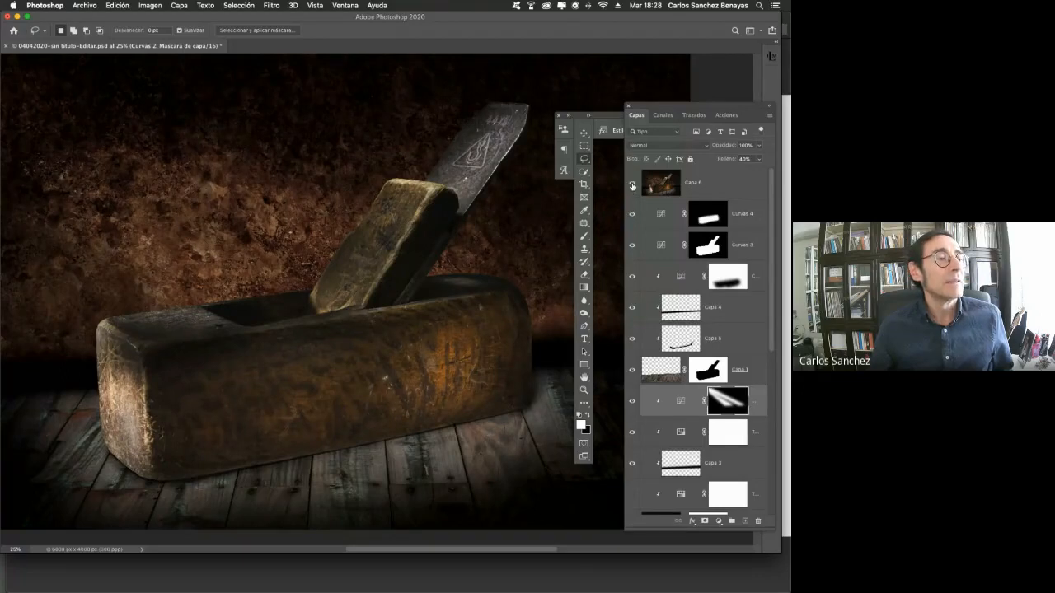
pyautogui.click(632, 184)
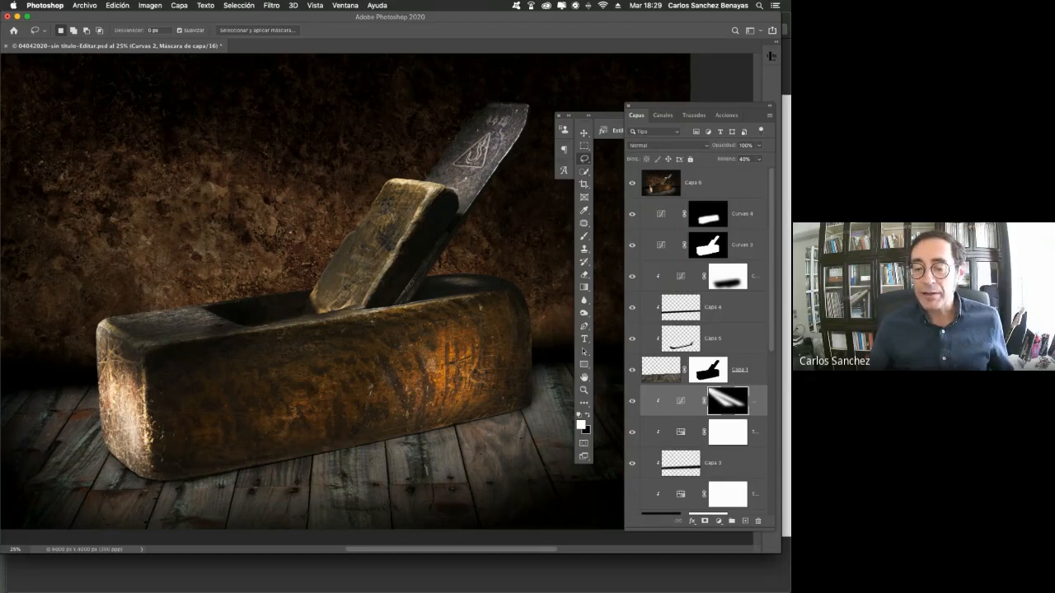
# Switch to Lightroom Classic, open the wooden plank photo HAYEDO MONTEJO_001.NEF in Photoshop, and display it whole in full-screen mode
pyautogui.press('super+Tab')
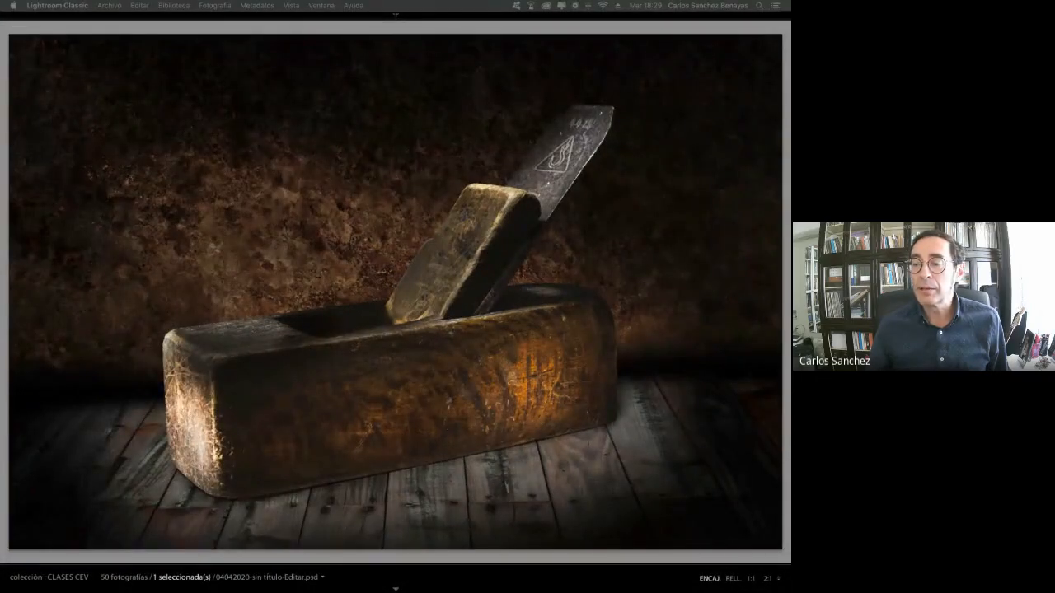
pyautogui.press('Right')
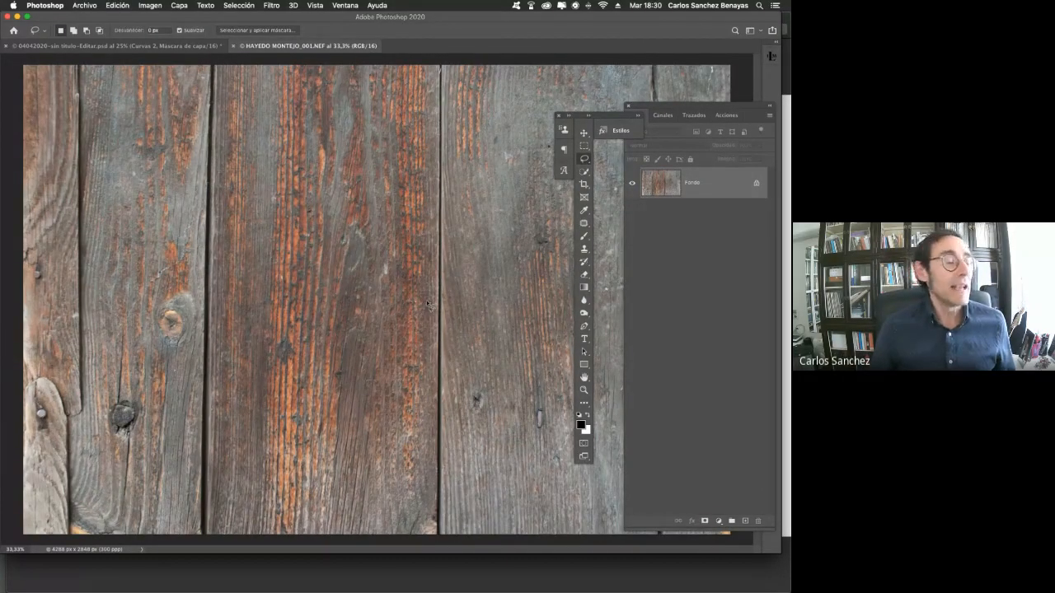
pyautogui.press('super+minus')
pyautogui.press('f')
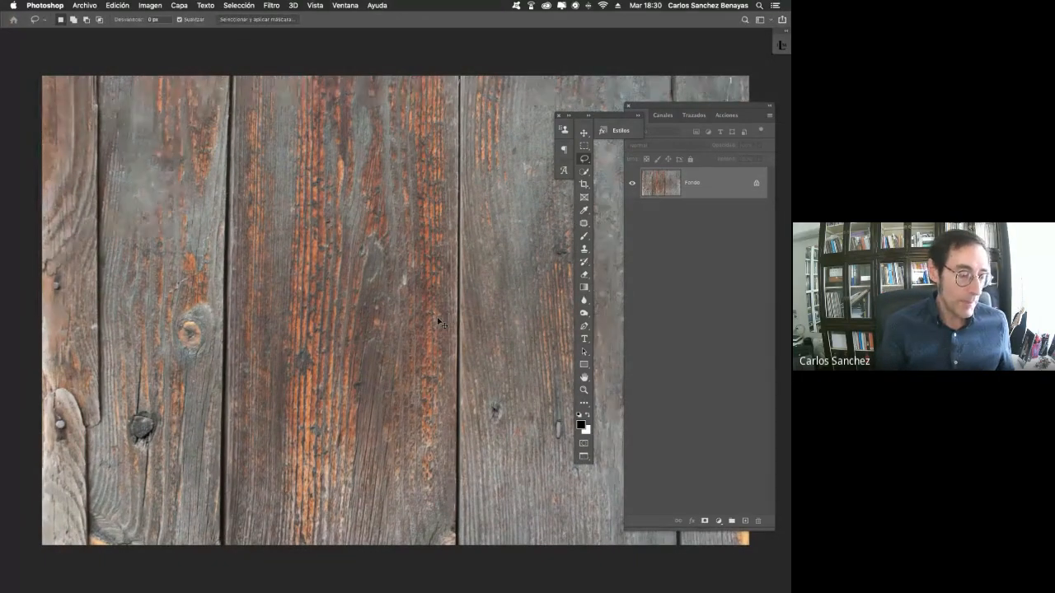
pyautogui.press('super+minus')
pyautogui.moveTo(447, 311); pyautogui.dragTo(341, 306)
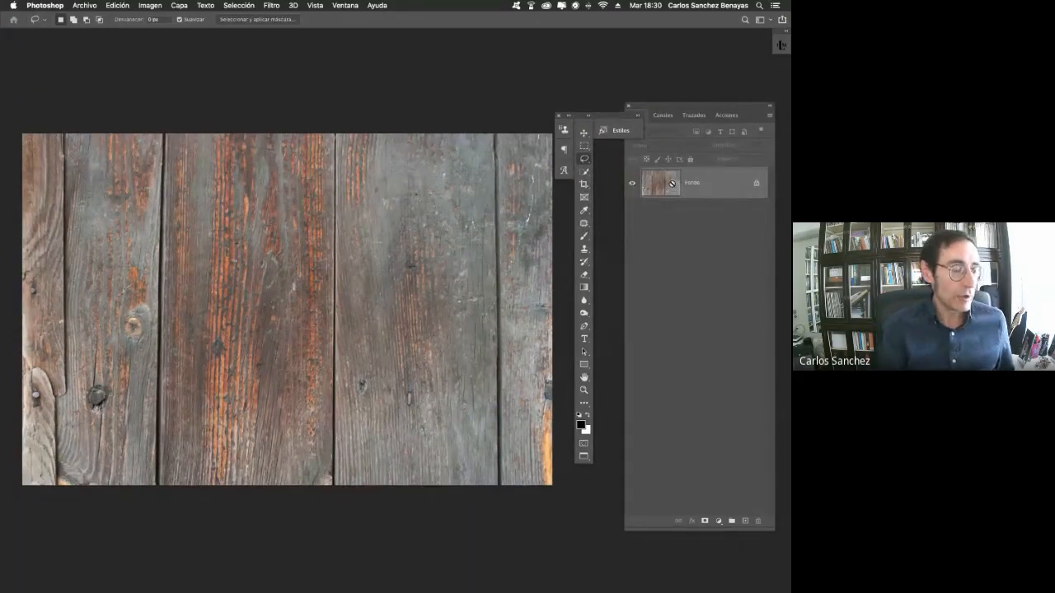
# Duplicate the plank background layer and distort the copy, pulling its two upper corners down to about 28% of its height
pyautogui.press('super+j')
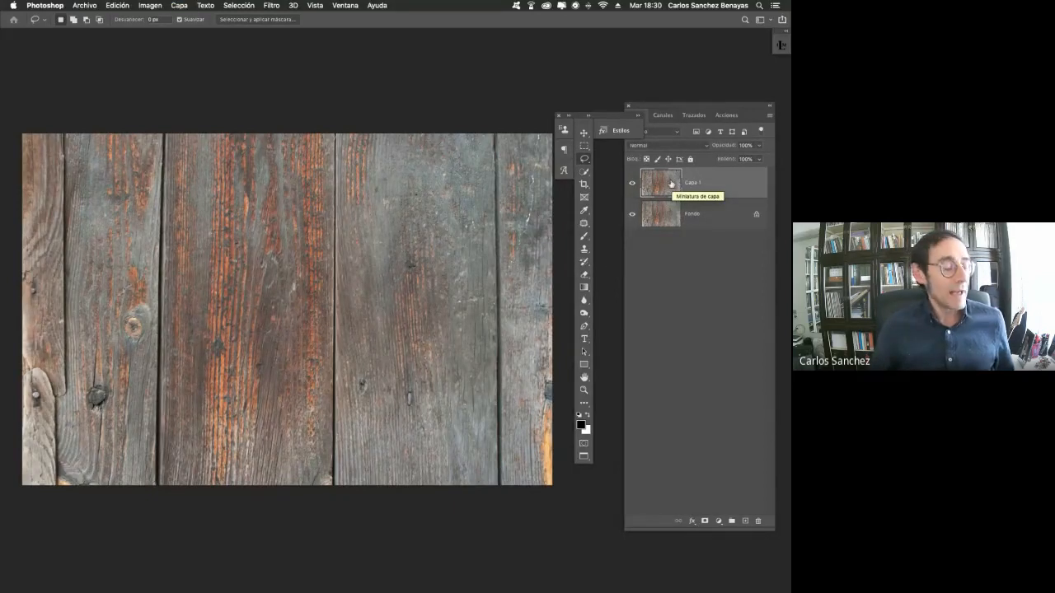
pyautogui.press('super+t')
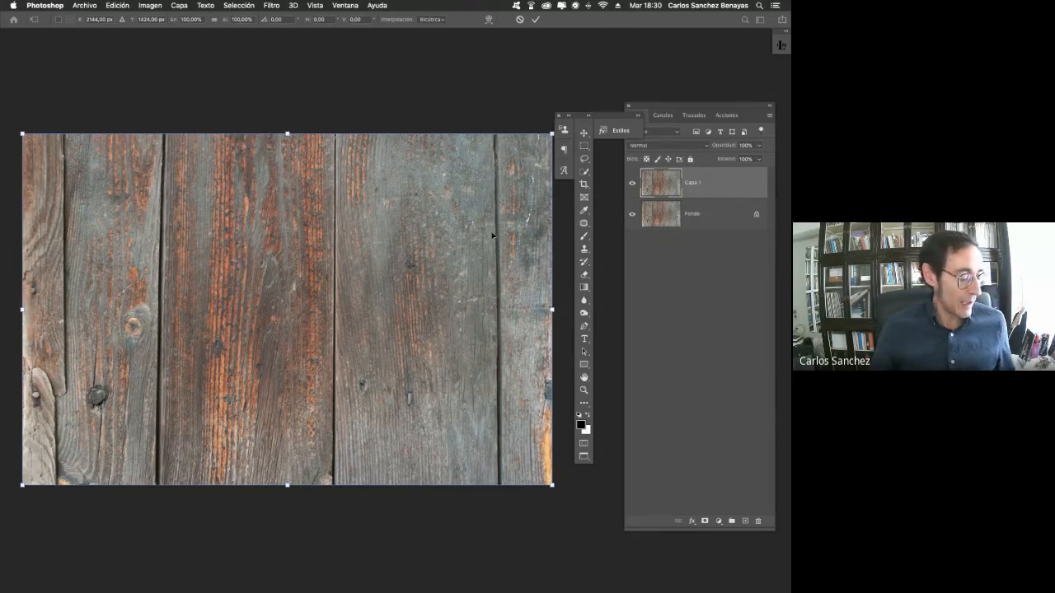
pyautogui.rightClick(469, 245)
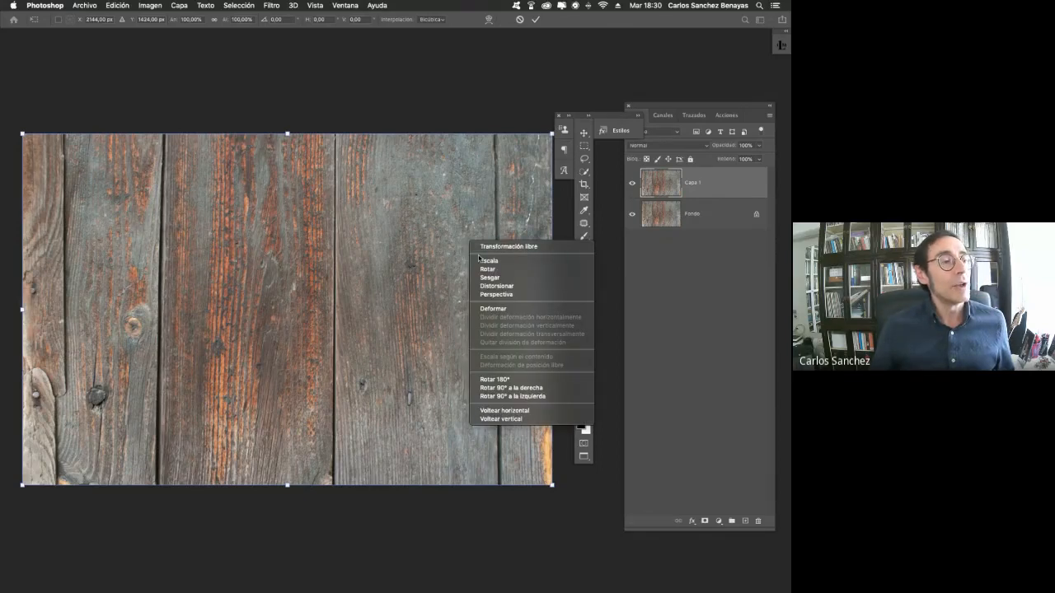
pyautogui.click(497, 286)
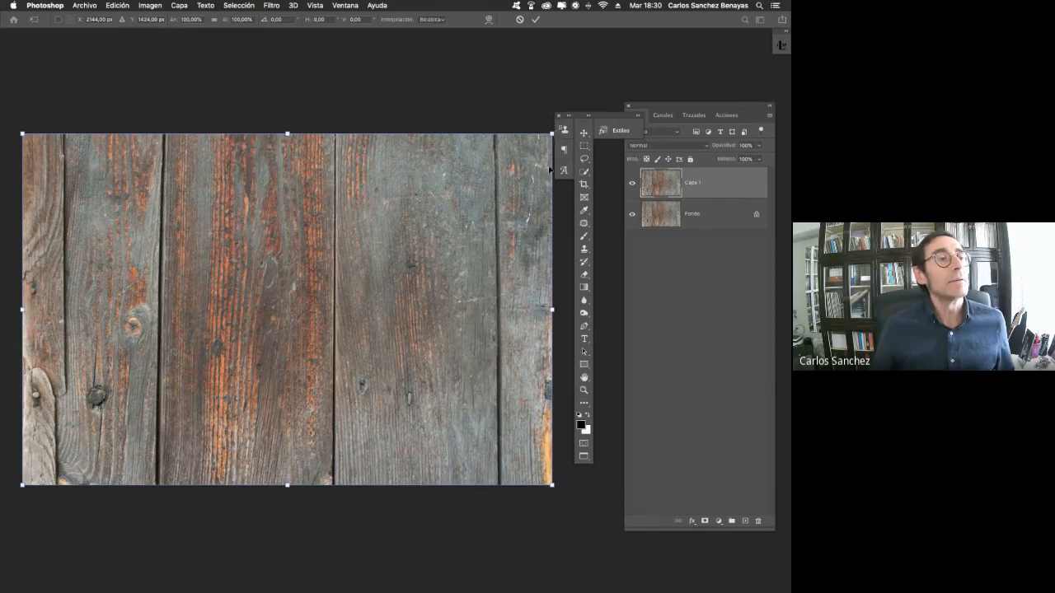
pyautogui.moveTo(551, 134); pyautogui.dragTo(509, 308)
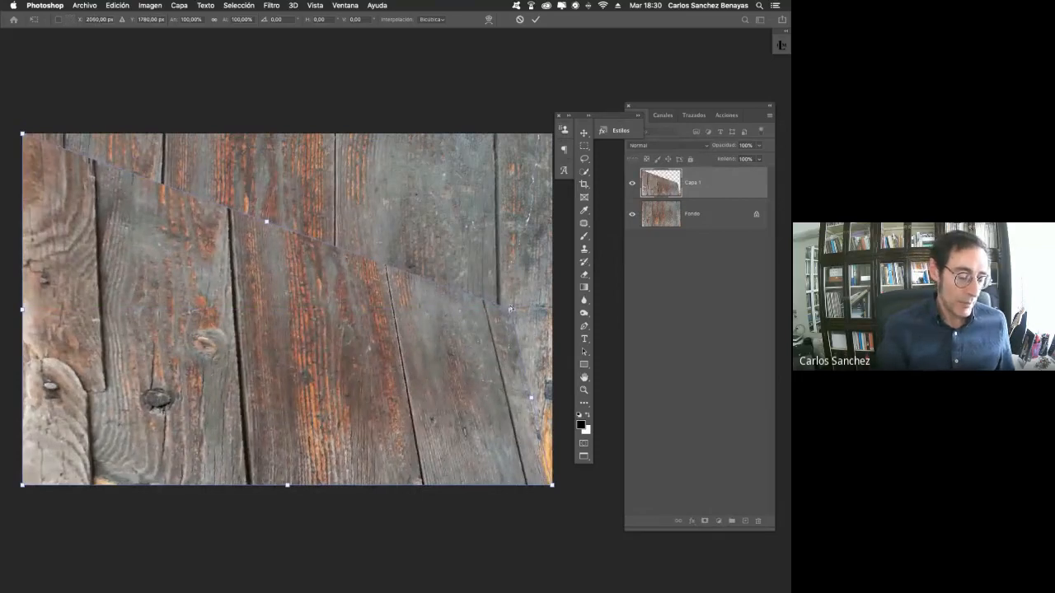
pyautogui.press('super+minus')
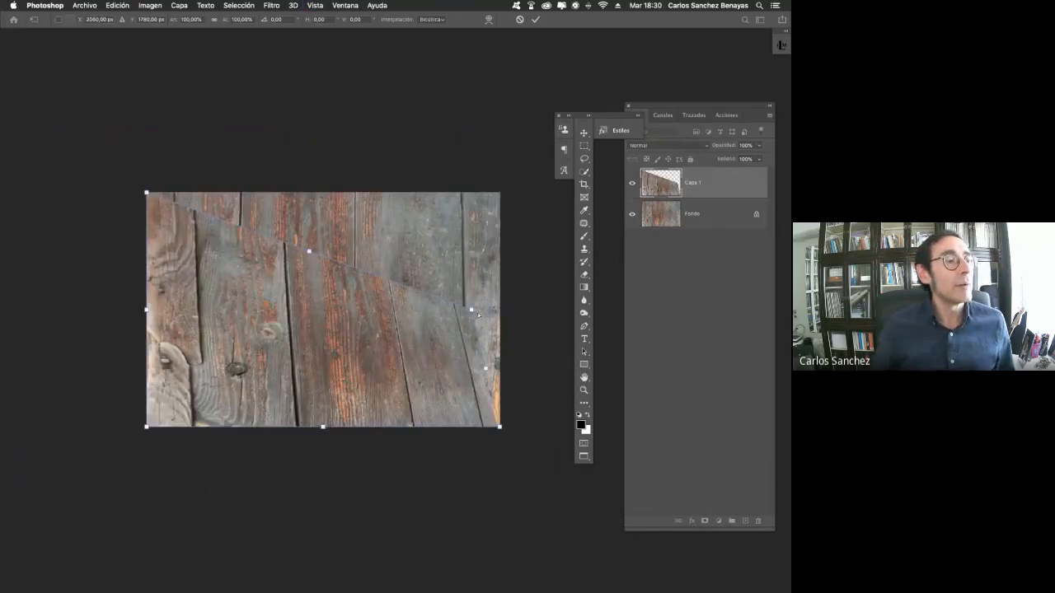
pyautogui.moveTo(490, 295); pyautogui.dragTo(499, 361)
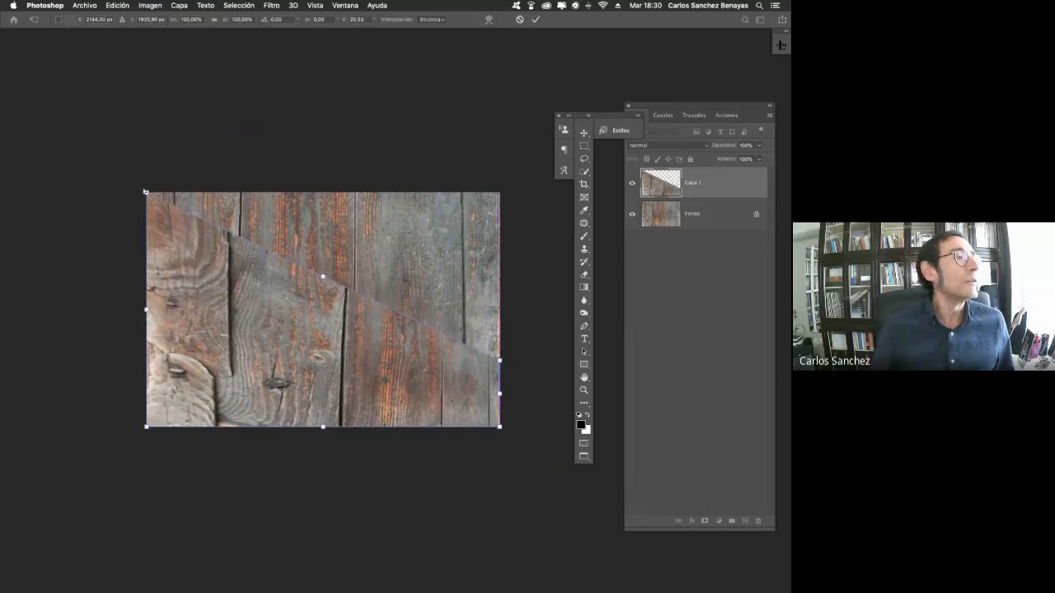
pyautogui.moveTo(146, 193); pyautogui.dragTo(146, 365)
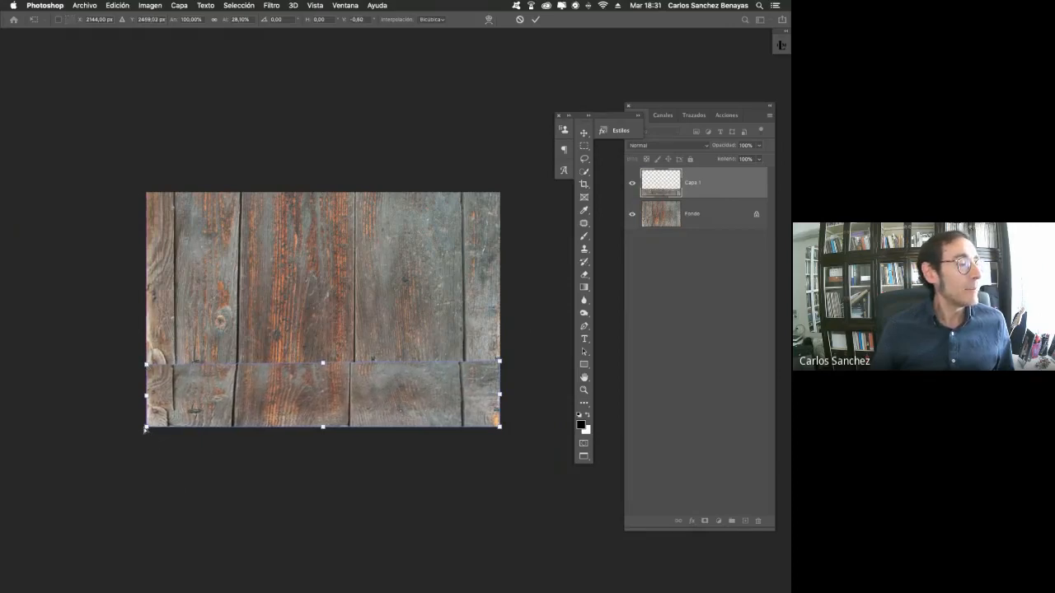
# Spread the copy's lower corners outward in floor perspective, level its upper edge, reduce its height to about 21%, and commit the distortion
pyautogui.moveTo(146, 428); pyautogui.dragTo(37, 427)
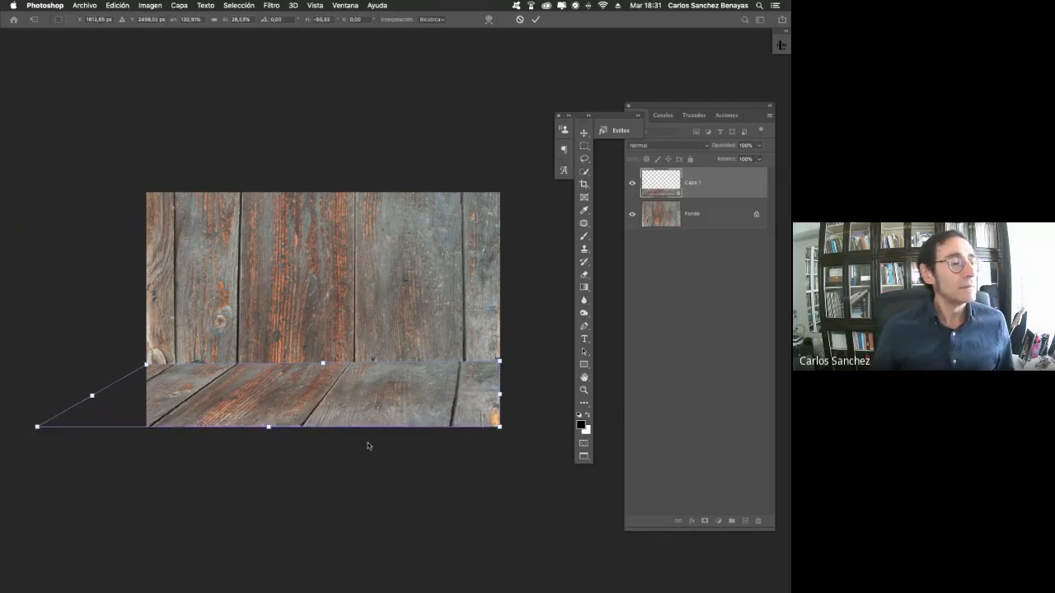
pyautogui.moveTo(500, 428); pyautogui.dragTo(624, 428)
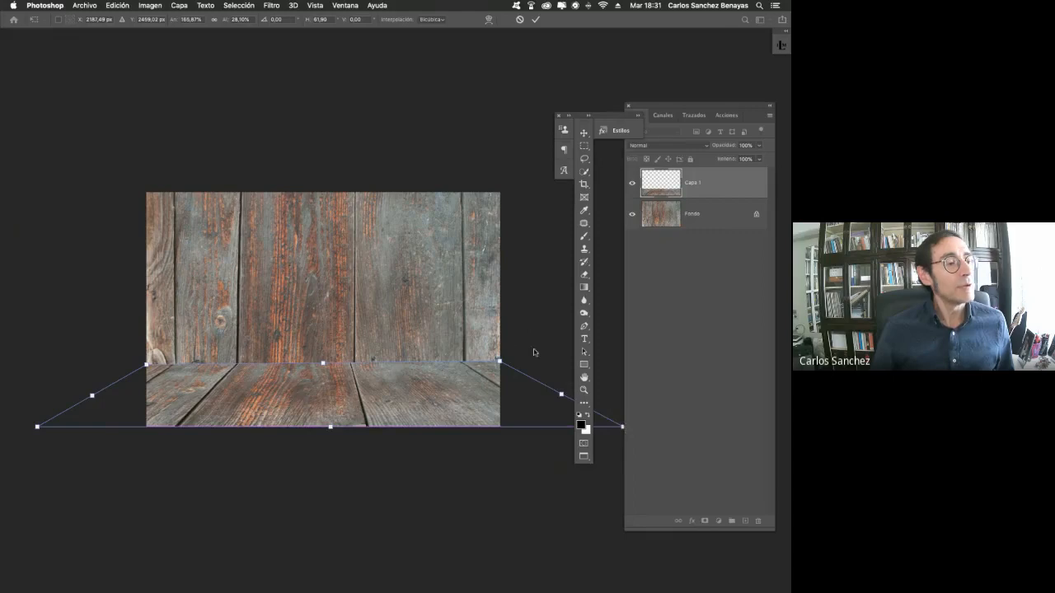
pyautogui.moveTo(501, 361); pyautogui.dragTo(502, 365)
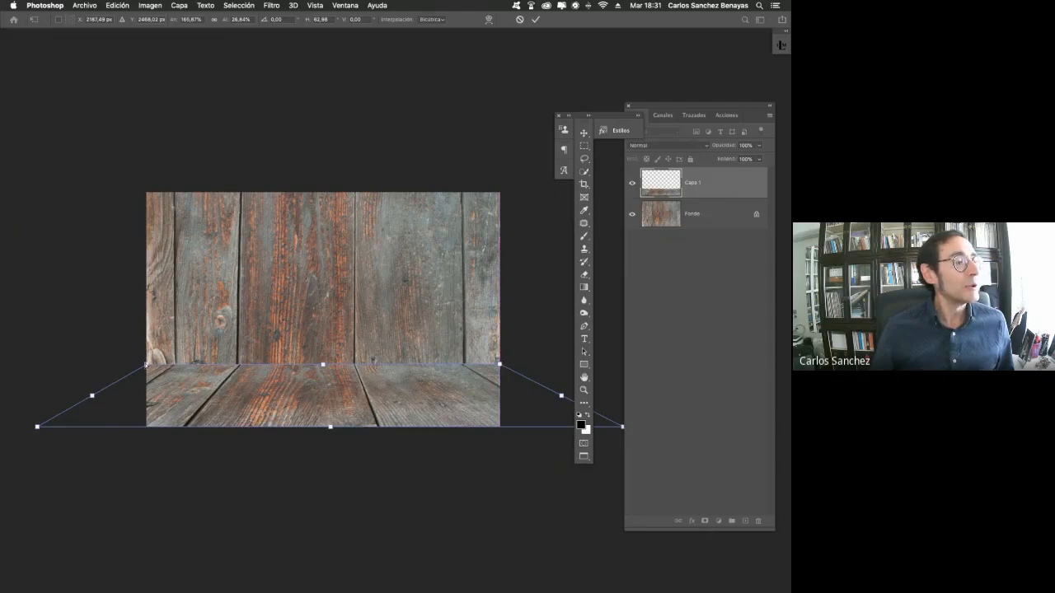
pyautogui.moveTo(145, 364); pyautogui.dragTo(146, 365)
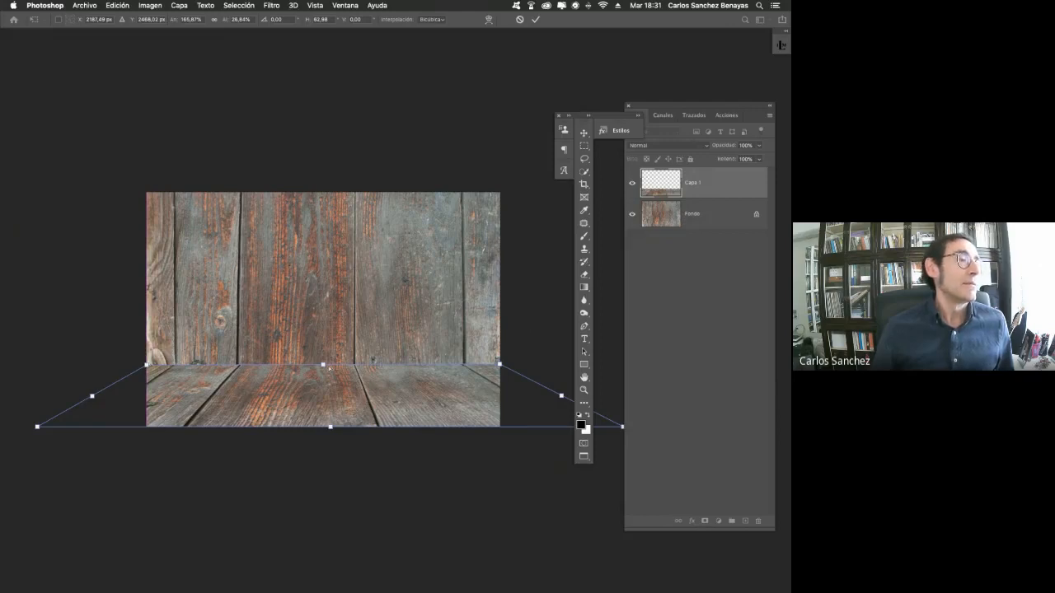
pyautogui.moveTo(324, 365); pyautogui.dragTo(323, 378)
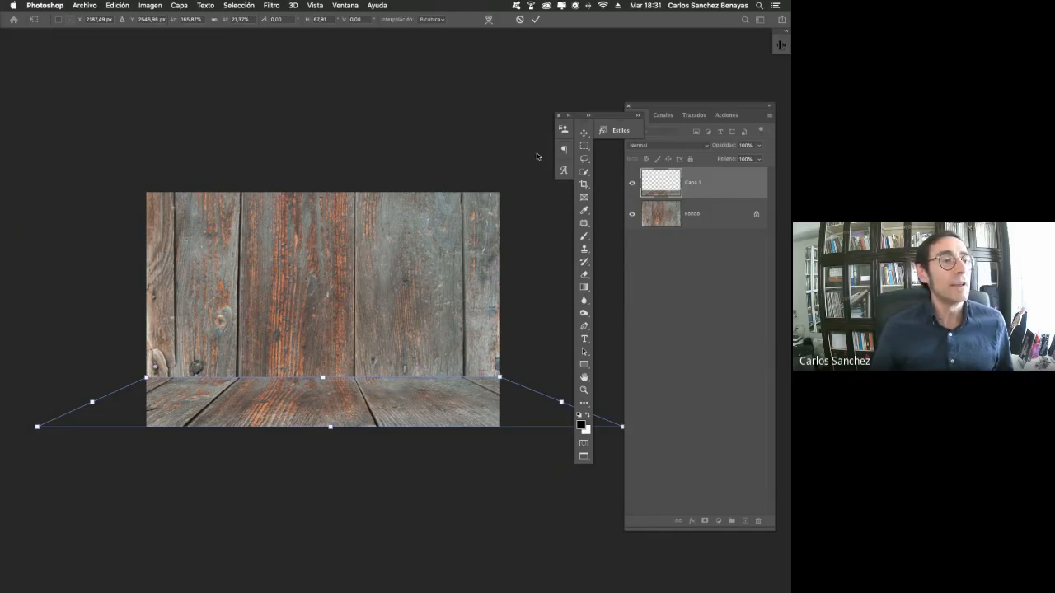
pyautogui.click(536, 20)
# Examine the junction between the plank wall and the new floor under magnification
pyautogui.press('l')
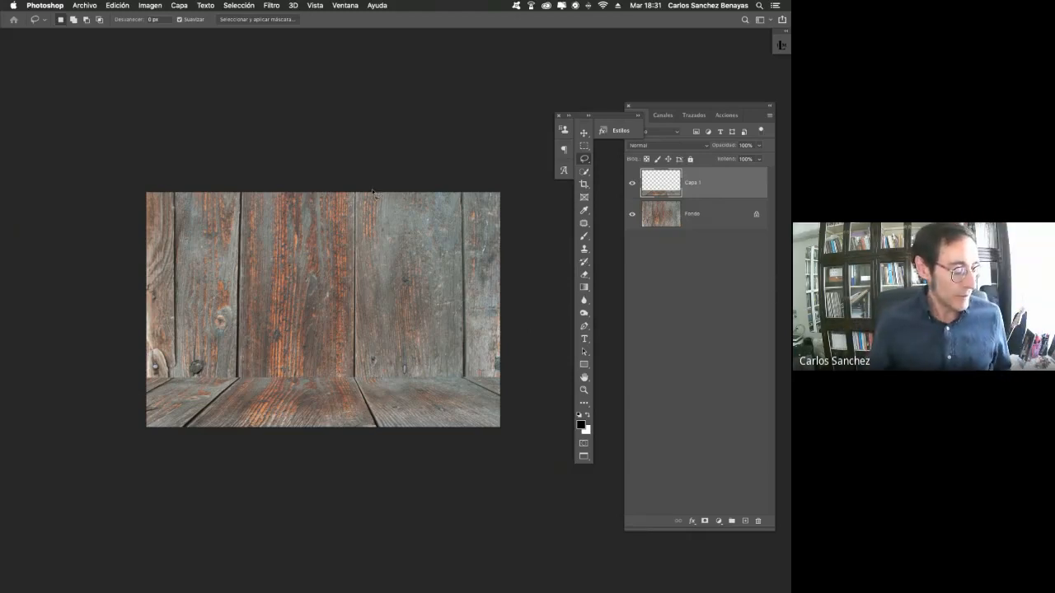
pyautogui.press('alt+super+8')
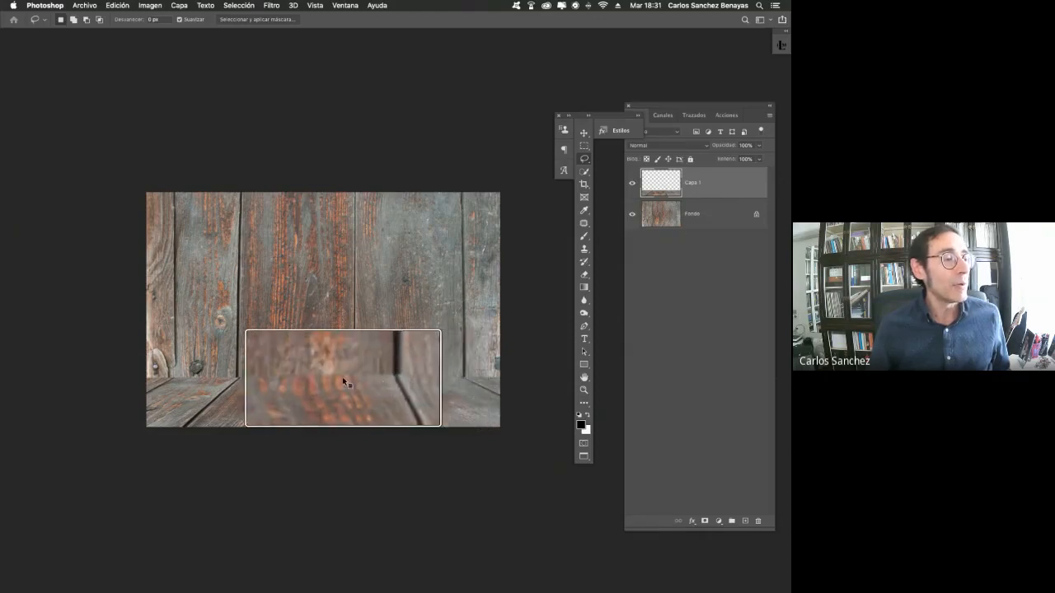
pyautogui.press('alt+super+8')
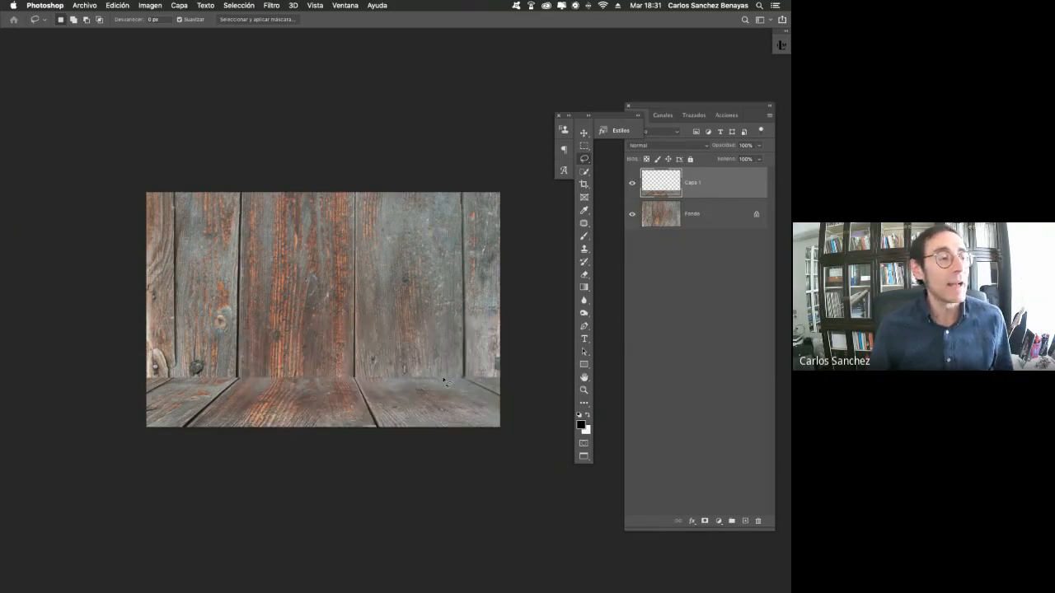
# Select a freehand band across the full image width along the wall and floor junction with the Lasso tool
pyautogui.moveTo(410, 405); pyautogui.dragTo(399, 423)
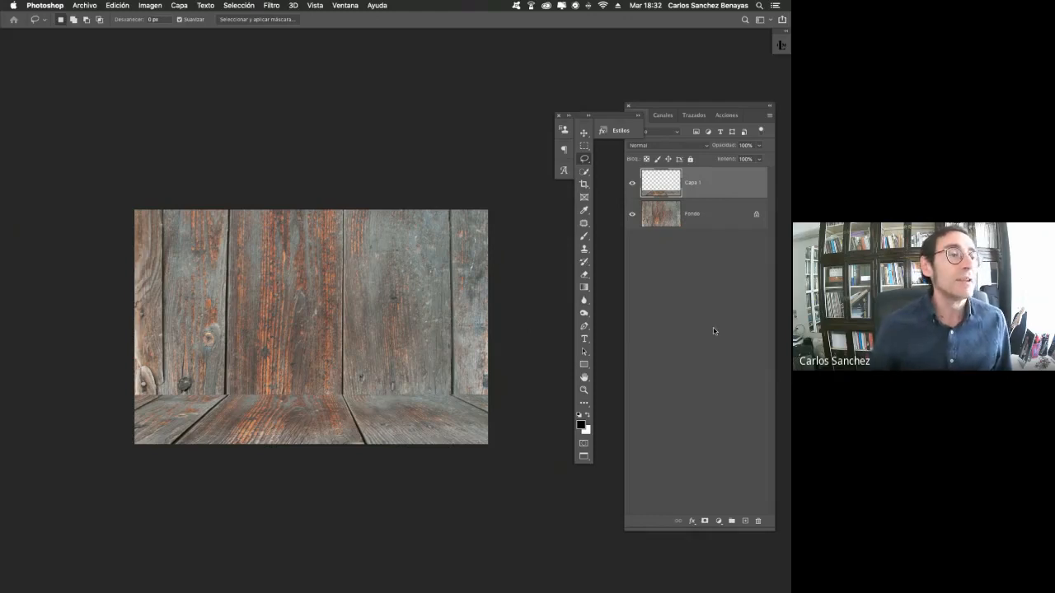
pyautogui.rightClick(584, 158)
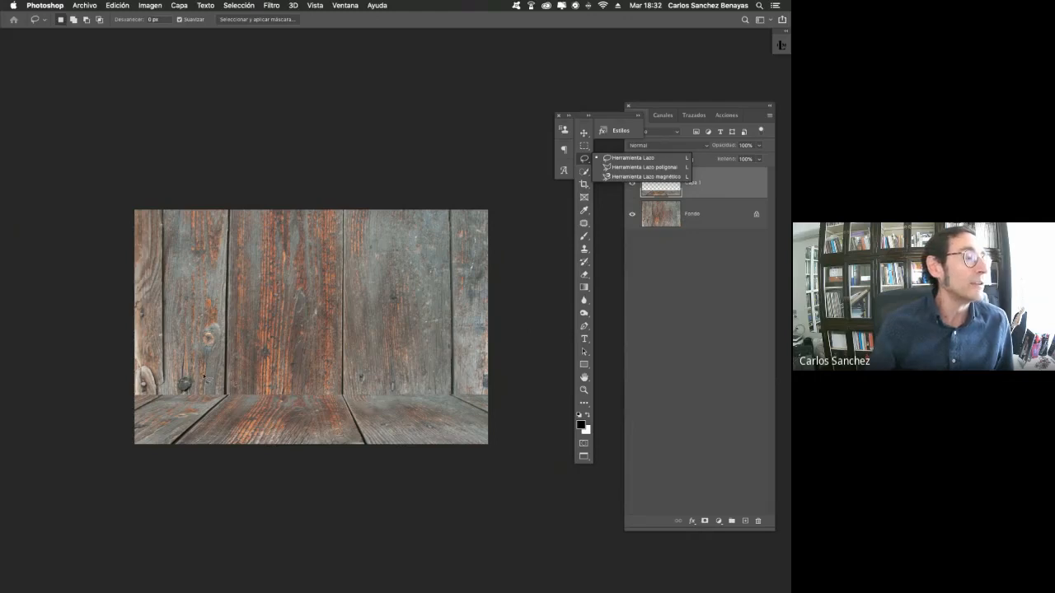
pyautogui.click(204, 377)
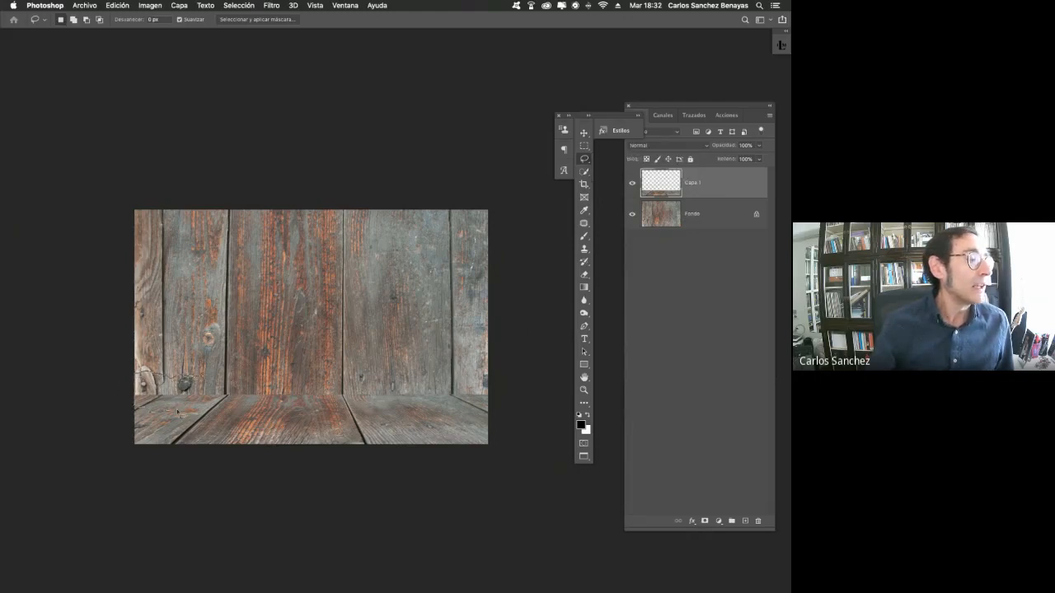
pyautogui.moveTo(177, 412)
pyautogui.mouseDown()
pyautogui.moveTo(452, 419)
pyautogui.moveTo(493, 412)
pyautogui.moveTo(500, 374)
pyautogui.moveTo(175, 362)
pyautogui.moveTo(145, 394)
pyautogui.mouseUp()
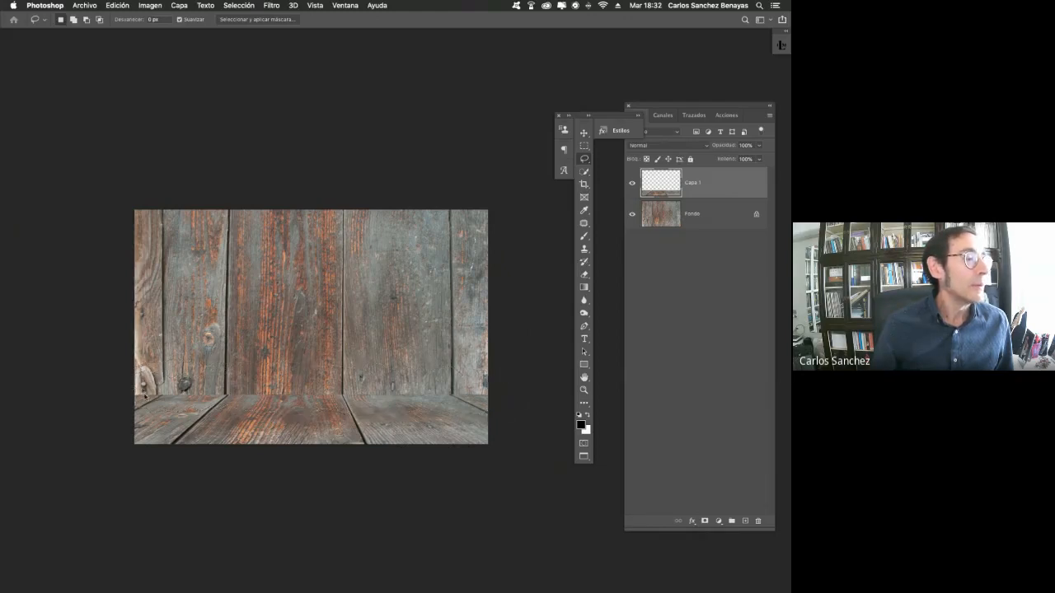
# Add a Levels adjustment layer masked to the selected band along the junction
pyautogui.click(717, 521)
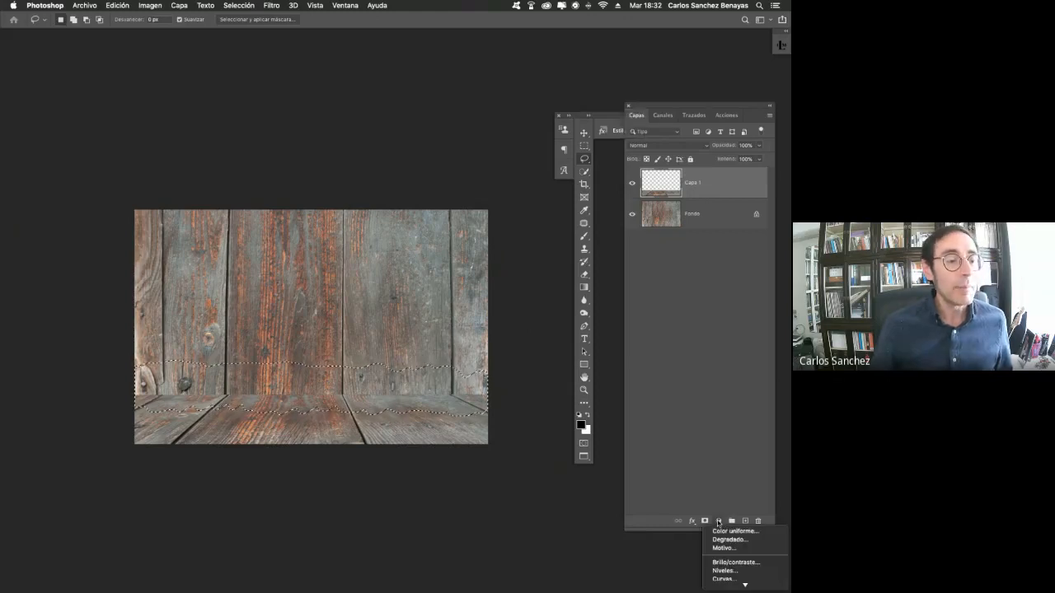
pyautogui.moveTo(728, 585)
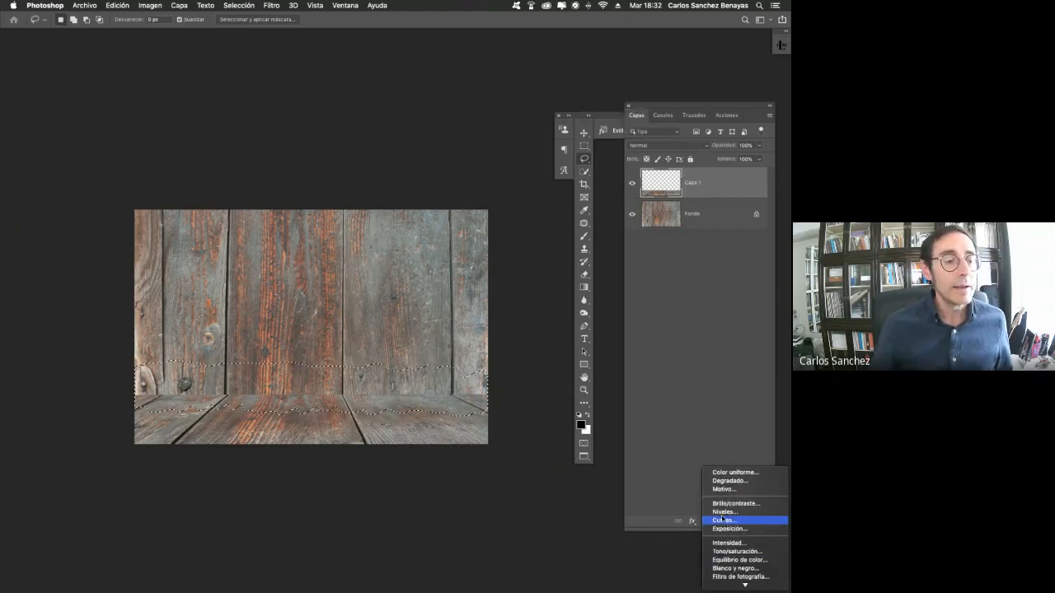
pyautogui.click(724, 511)
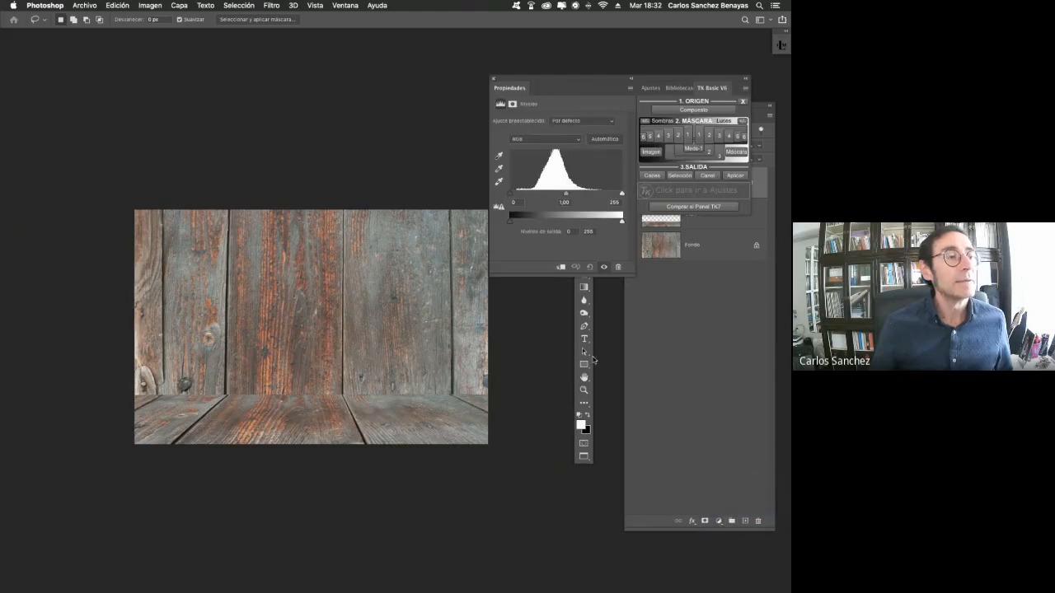
# Darken the masked junction band in the Levels adjustment with midtones at 0.24 and the black input level at 53
pyautogui.moveTo(566, 194); pyautogui.dragTo(606, 196)
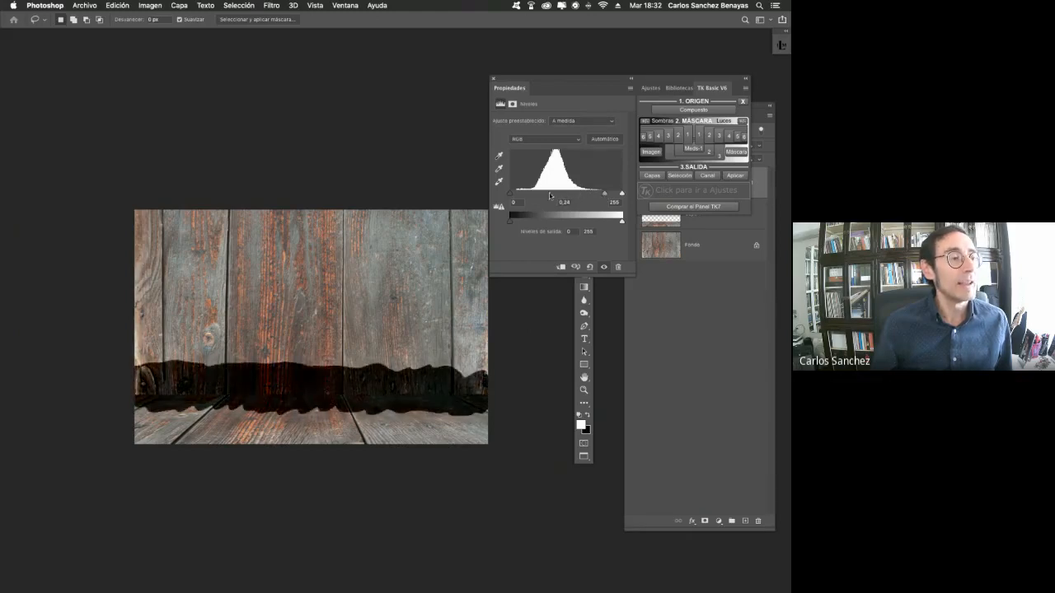
pyautogui.moveTo(510, 192); pyautogui.dragTo(528, 194)
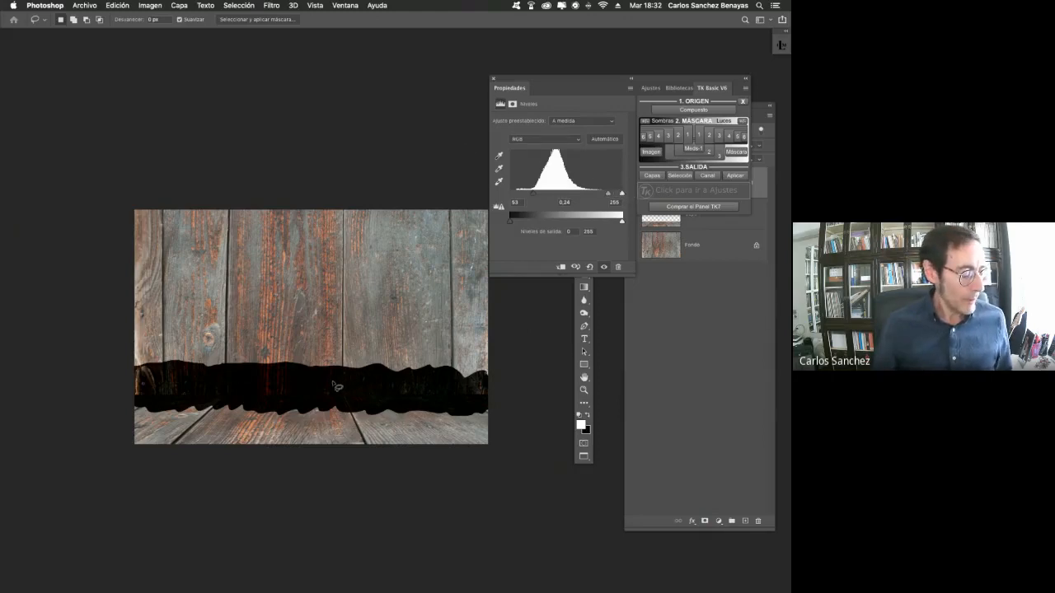
pyautogui.moveTo(336, 386); pyautogui.dragTo(363, 355)
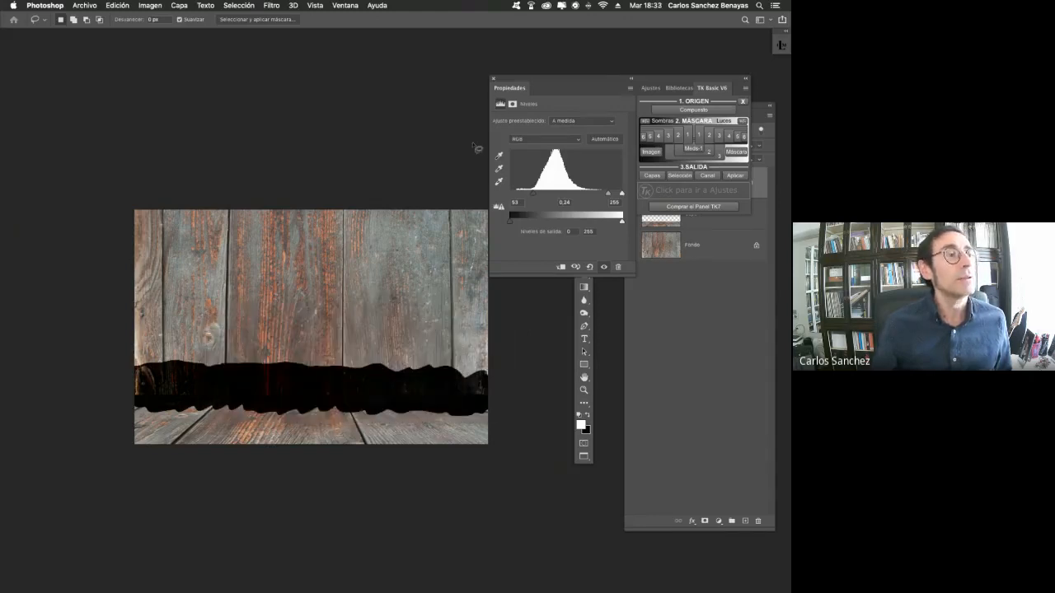
# Feather the Levels layer mask by about 77 px so the dark junction band fades softly, and bring the layer stack into view
pyautogui.click(511, 105)
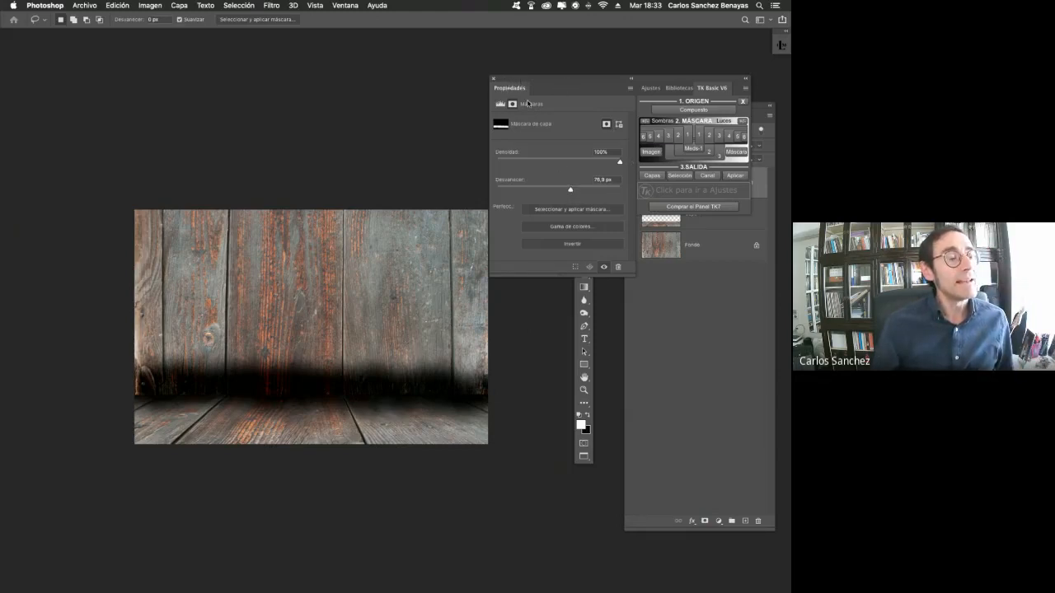
pyautogui.moveTo(530, 81); pyautogui.dragTo(567, 117)
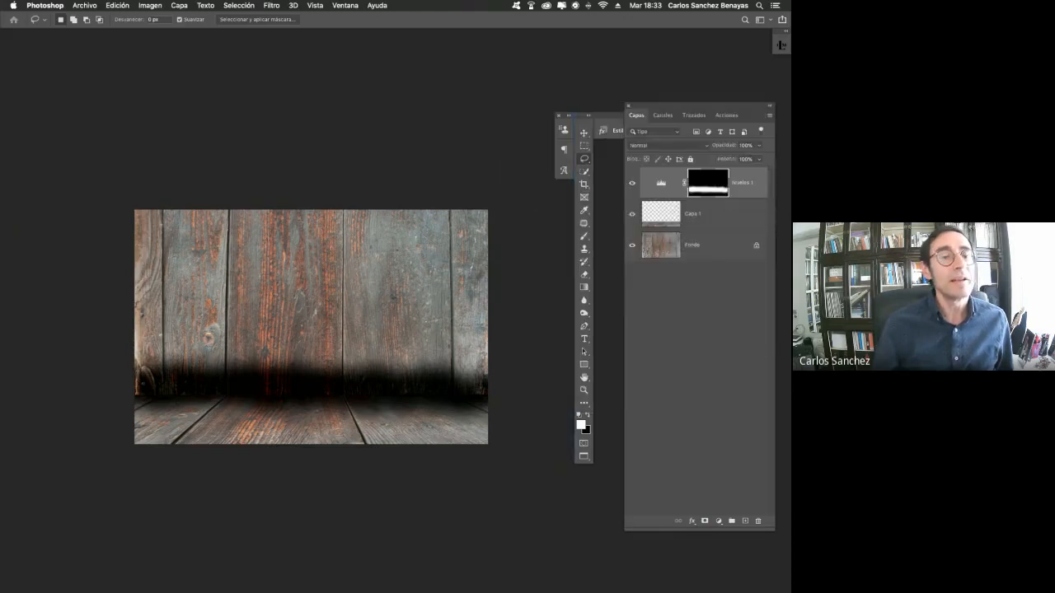
pyautogui.moveTo(676, 108); pyautogui.dragTo(642, 103)
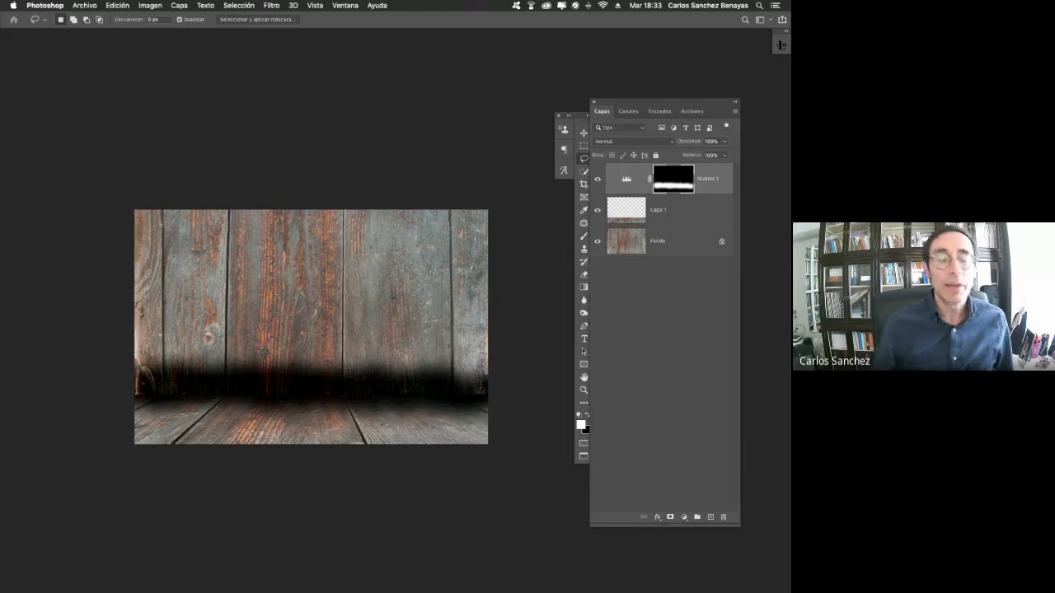
# Paint white at 9% opacity with a large brush on the Levels mask over the floor's lower right corner, and inspect the mask on its own
pyautogui.press('b')
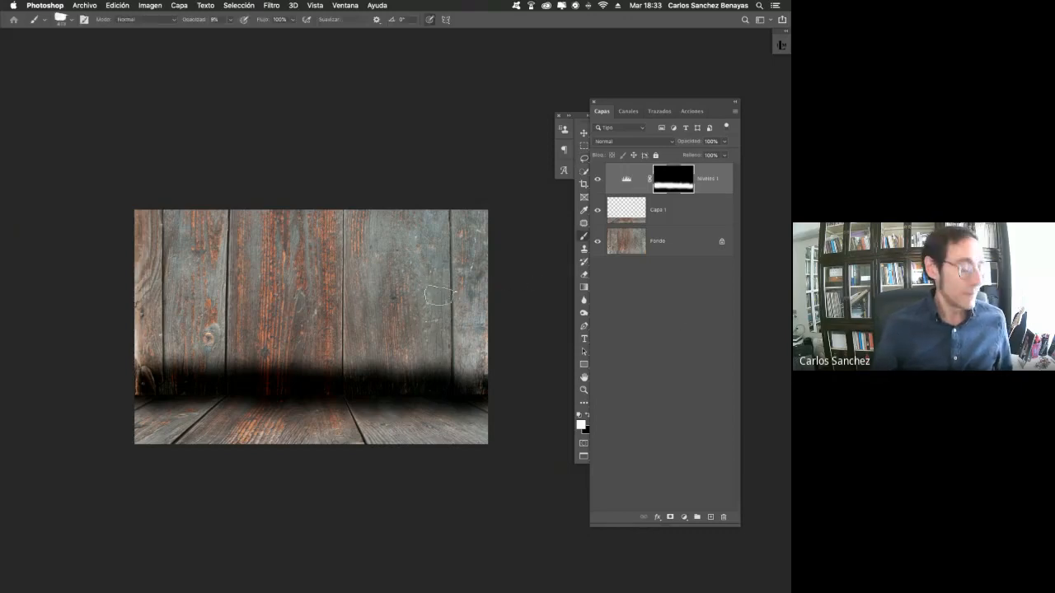
pyautogui.moveTo(426, 294)
pyautogui.mouseDown()
pyautogui.moveTo(469, 292)
pyautogui.moveTo(445, 292)
pyautogui.mouseUp()
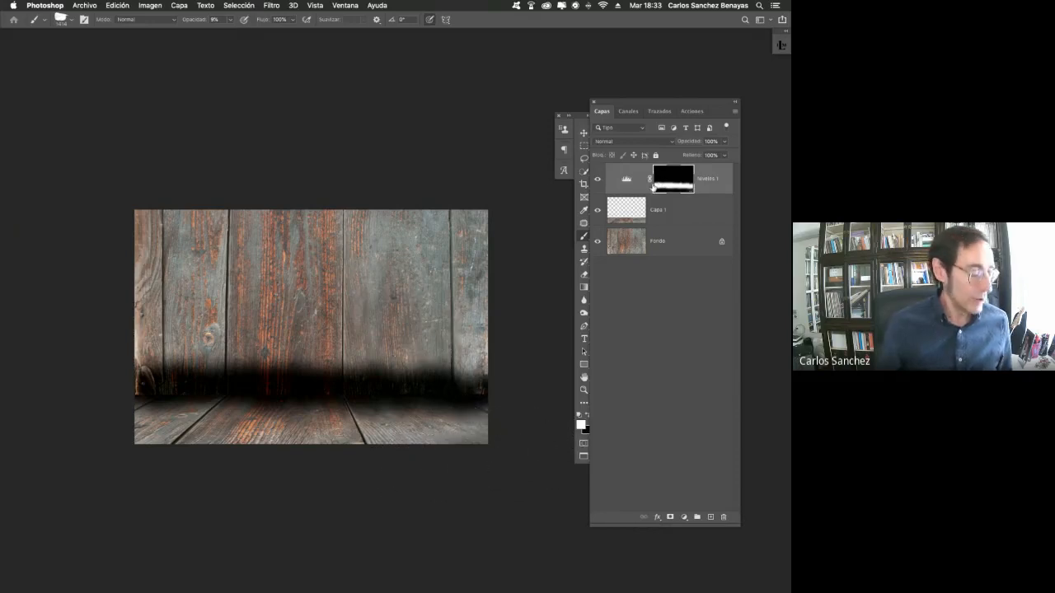
pyautogui.keyDown('alt'); pyautogui.click(669, 183); pyautogui.keyUp('alt')
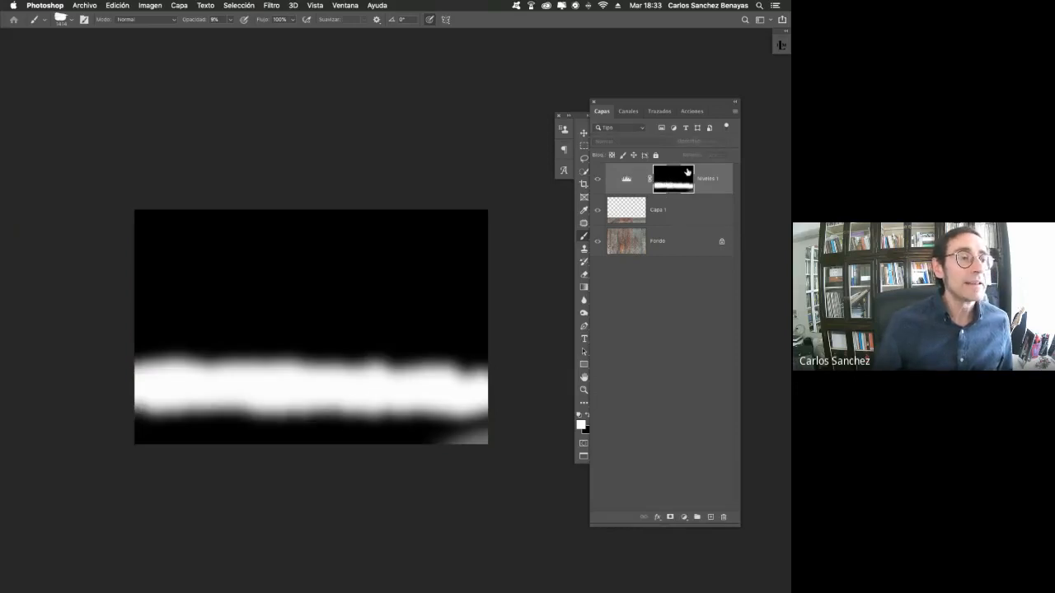
pyautogui.keyDown('alt'); pyautogui.click(673, 180); pyautogui.keyUp('alt')
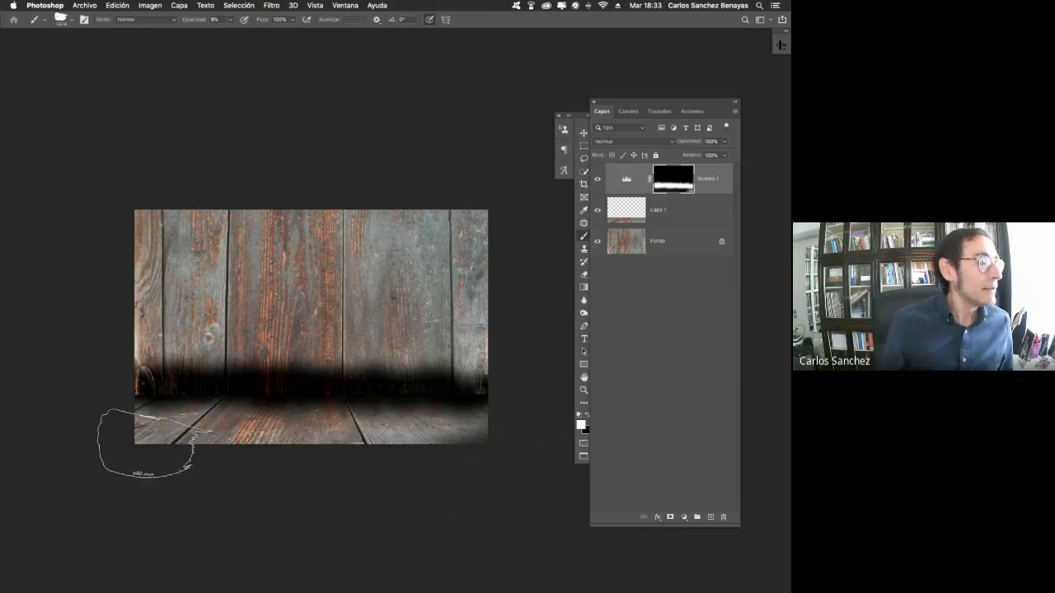
# Paint a vignette on the Levels mask in white along the floor's front edge and the wall's outer edges, raising brush opacity from 15% to 33%
pyautogui.moveTo(138, 448)
pyautogui.mouseDown()
pyautogui.moveTo(215, 458)
pyautogui.moveTo(110, 426)
pyautogui.moveTo(170, 458)
pyautogui.moveTo(276, 462)
pyautogui.mouseUp()
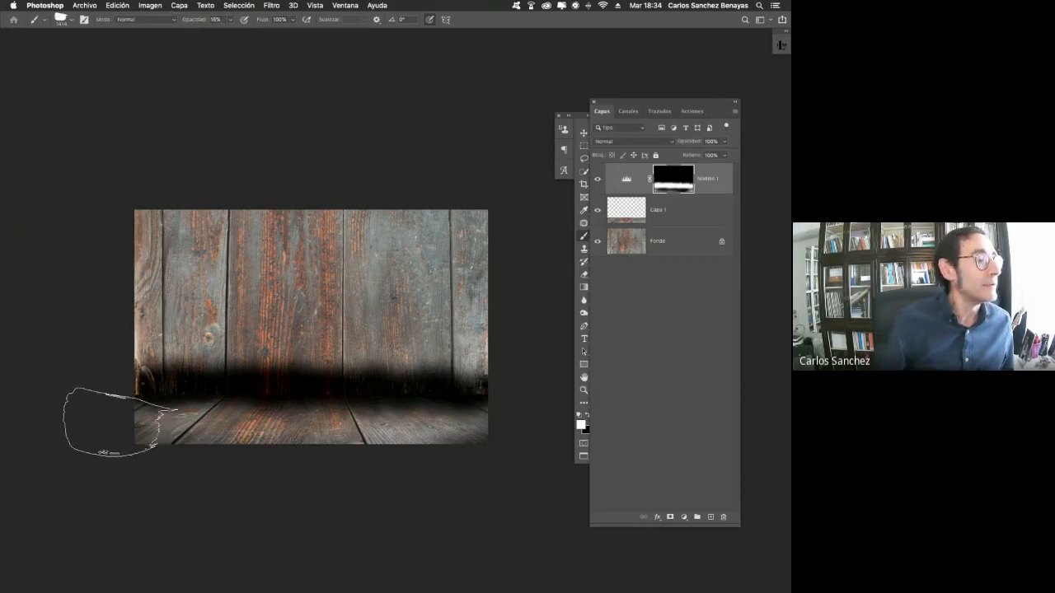
pyautogui.moveTo(119, 425)
pyautogui.mouseDown()
pyautogui.moveTo(226, 454)
pyautogui.moveTo(277, 455)
pyautogui.moveTo(163, 464)
pyautogui.moveTo(290, 462)
pyautogui.mouseUp()
pyautogui.moveTo(363, 468)
pyautogui.mouseDown()
pyautogui.moveTo(302, 463)
pyautogui.moveTo(429, 460)
pyautogui.moveTo(191, 469)
pyautogui.moveTo(168, 462)
pyautogui.moveTo(183, 436)
pyautogui.moveTo(124, 426)
pyautogui.moveTo(96, 434)
pyautogui.moveTo(104, 302)
pyautogui.moveTo(122, 305)
pyautogui.moveTo(117, 321)
pyautogui.moveTo(123, 233)
pyautogui.moveTo(148, 204)
pyautogui.moveTo(183, 237)
pyautogui.moveTo(306, 193)
pyautogui.moveTo(490, 223)
pyautogui.moveTo(477, 284)
pyautogui.moveTo(527, 335)
pyautogui.moveTo(550, 319)
pyautogui.moveTo(470, 345)
pyautogui.moveTo(459, 327)
pyautogui.moveTo(383, 340)
pyautogui.moveTo(341, 362)
pyautogui.moveTo(132, 346)
pyautogui.moveTo(157, 367)
pyautogui.moveTo(165, 362)
pyautogui.moveTo(145, 324)
pyautogui.moveTo(163, 200)
pyautogui.moveTo(374, 202)
pyautogui.moveTo(140, 278)
pyautogui.moveTo(237, 235)
pyautogui.moveTo(398, 217)
pyautogui.moveTo(507, 225)
pyautogui.moveTo(507, 318)
pyautogui.mouseUp()
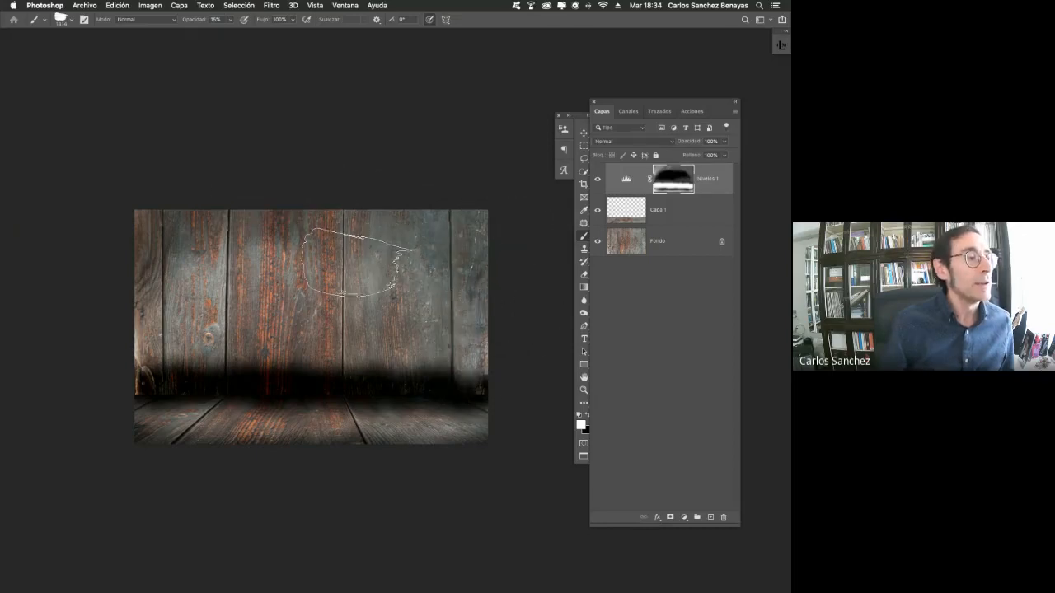
pyautogui.moveTo(208, 258)
pyautogui.mouseDown()
pyautogui.moveTo(152, 354)
pyautogui.moveTo(219, 355)
pyautogui.moveTo(278, 376)
pyautogui.moveTo(409, 355)
pyautogui.mouseUp()
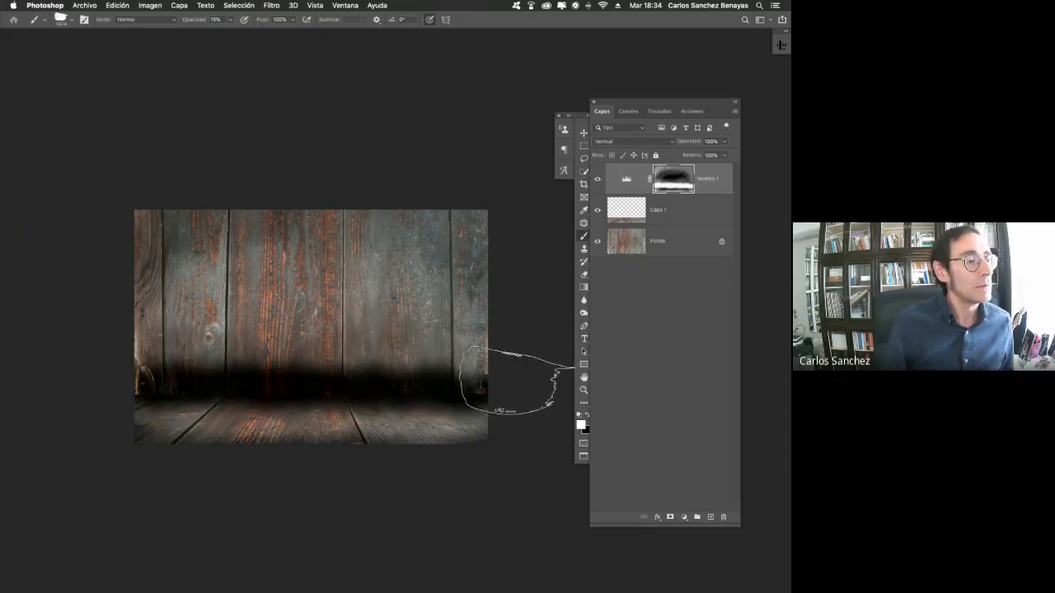
pyautogui.moveTo(511, 341)
pyautogui.mouseDown()
pyautogui.moveTo(481, 346)
pyautogui.moveTo(512, 321)
pyautogui.moveTo(499, 347)
pyautogui.mouseUp()
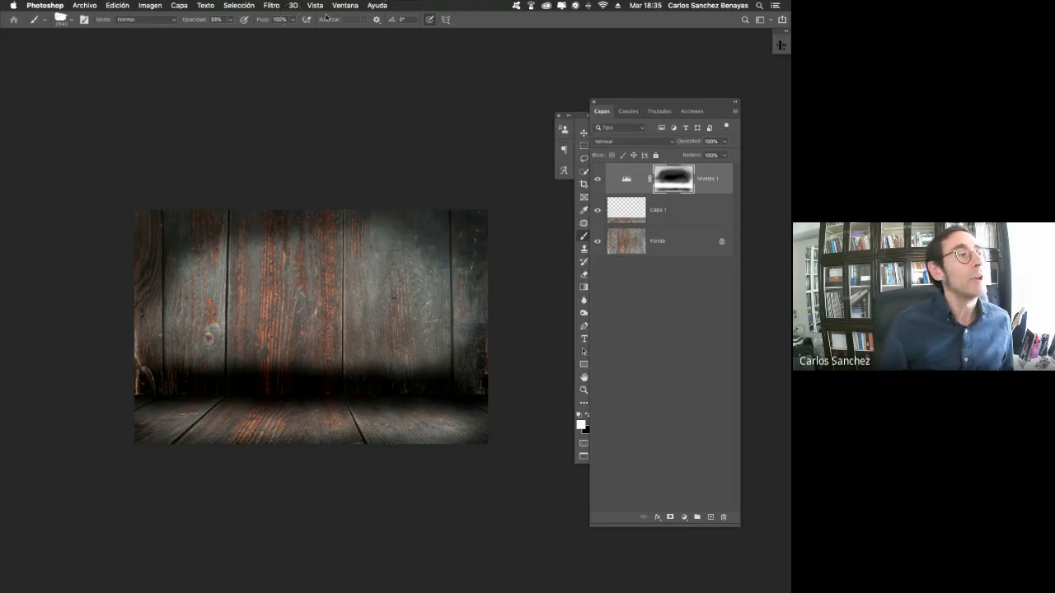
# Soften the Levels mask with a Gaussian Blur of 27.5 pixels
pyautogui.click(270, 6)
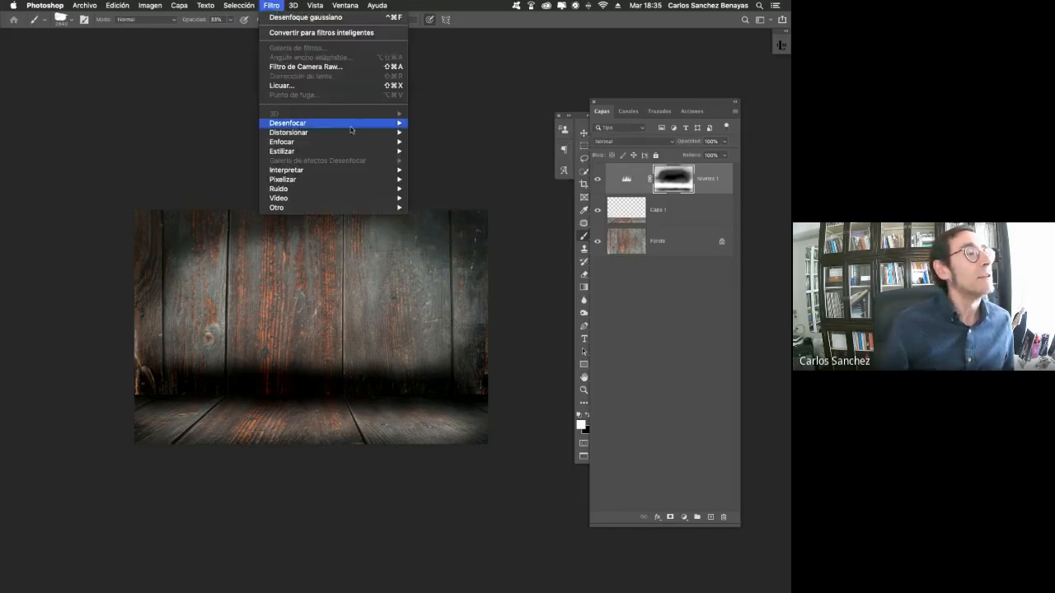
pyautogui.moveTo(329, 127)
pyautogui.click(503, 189)
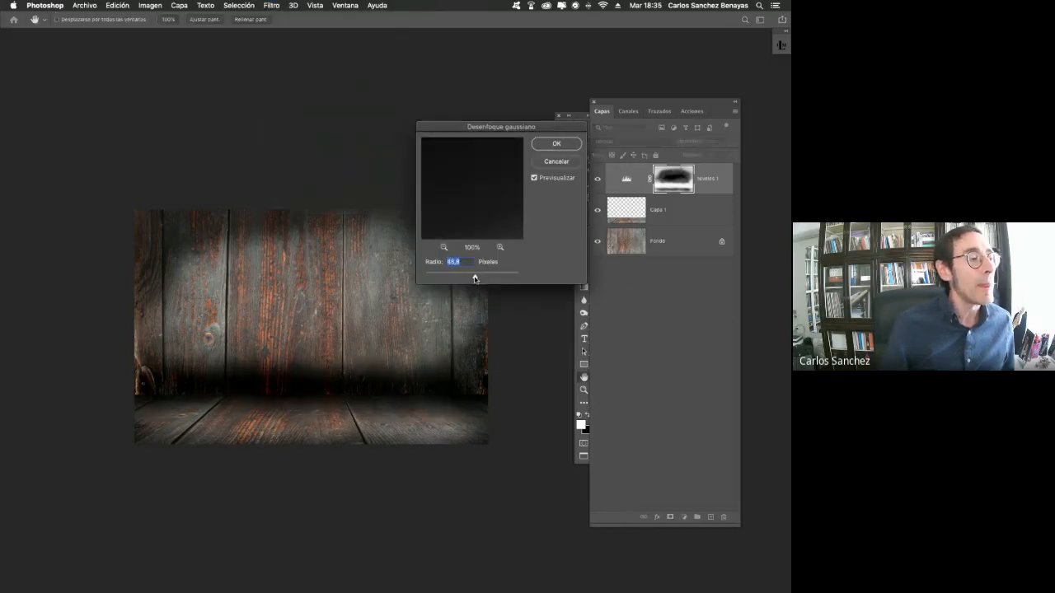
pyautogui.moveTo(468, 280); pyautogui.dragTo(470, 280)
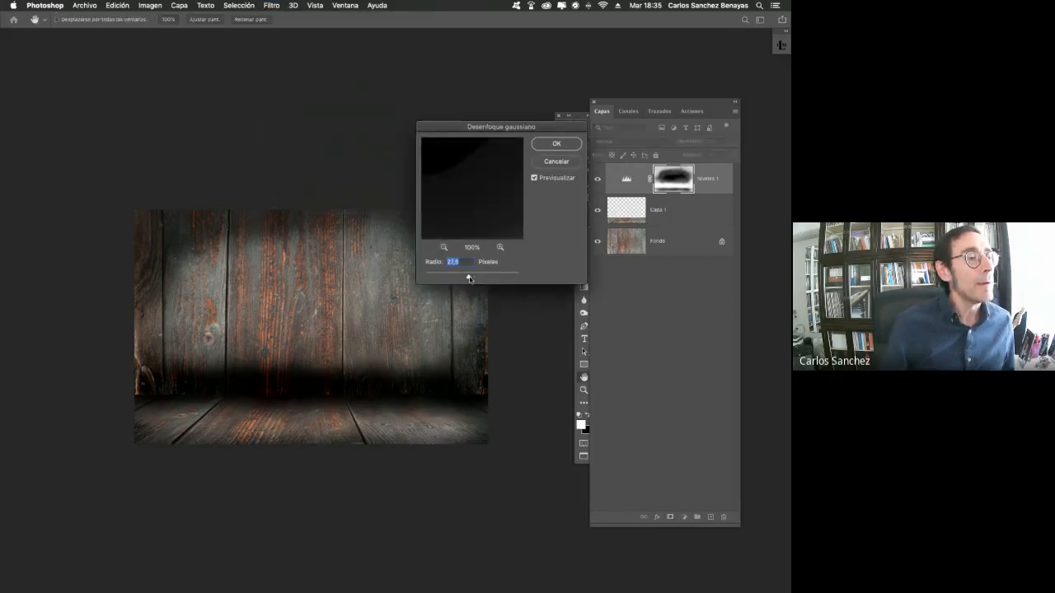
pyautogui.click(570, 142)
pyautogui.press('b')
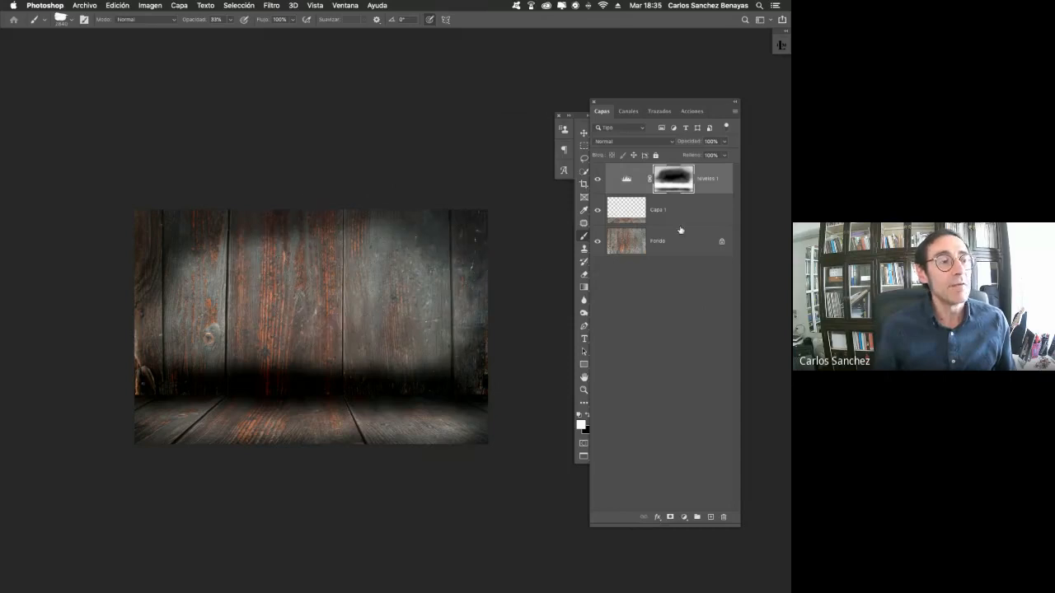
# Add a Hue/Saturation adjustment layer directly above the Fondo layer so it affects only the plank wall
pyautogui.click(690, 247)
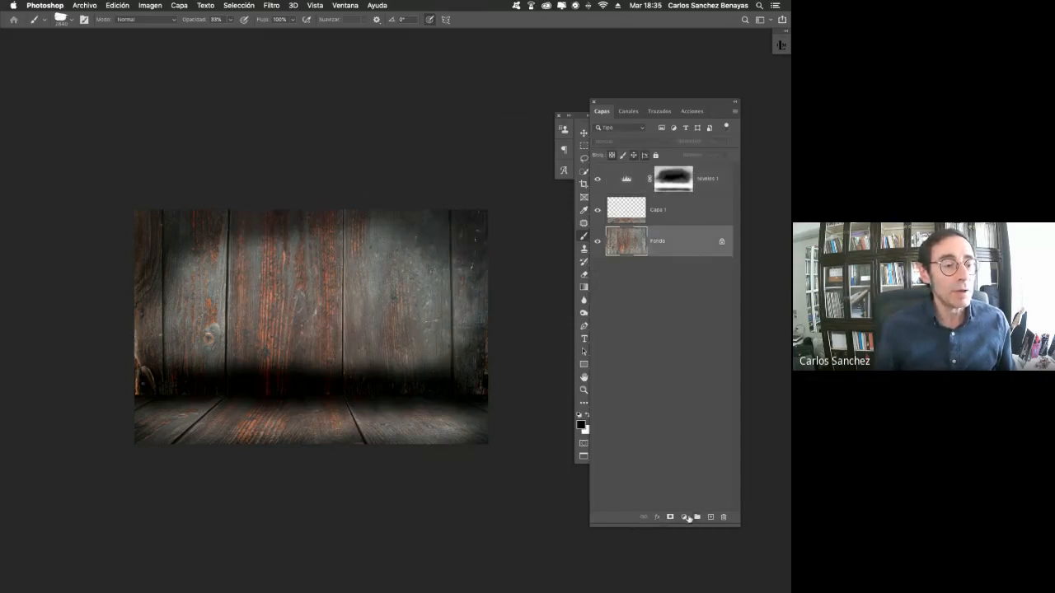
pyautogui.click(684, 516)
pyautogui.click(684, 517)
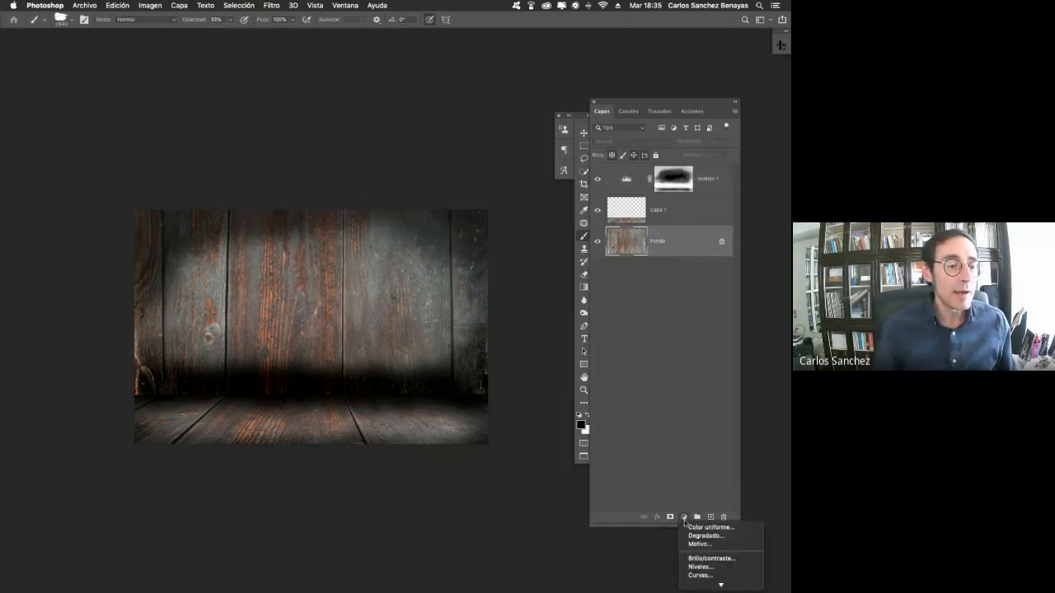
pyautogui.moveTo(702, 586)
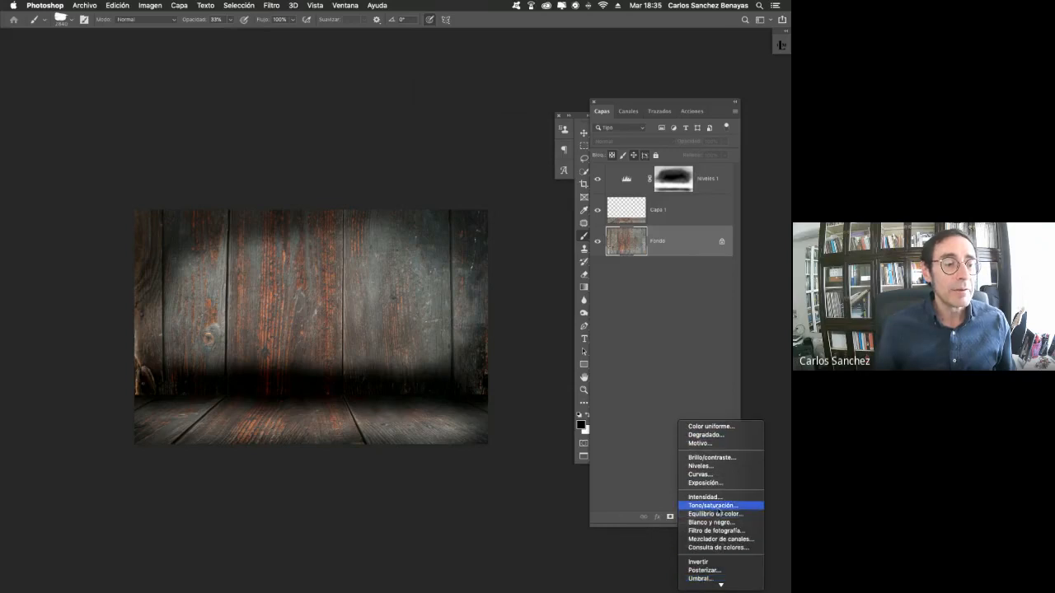
pyautogui.click(718, 507)
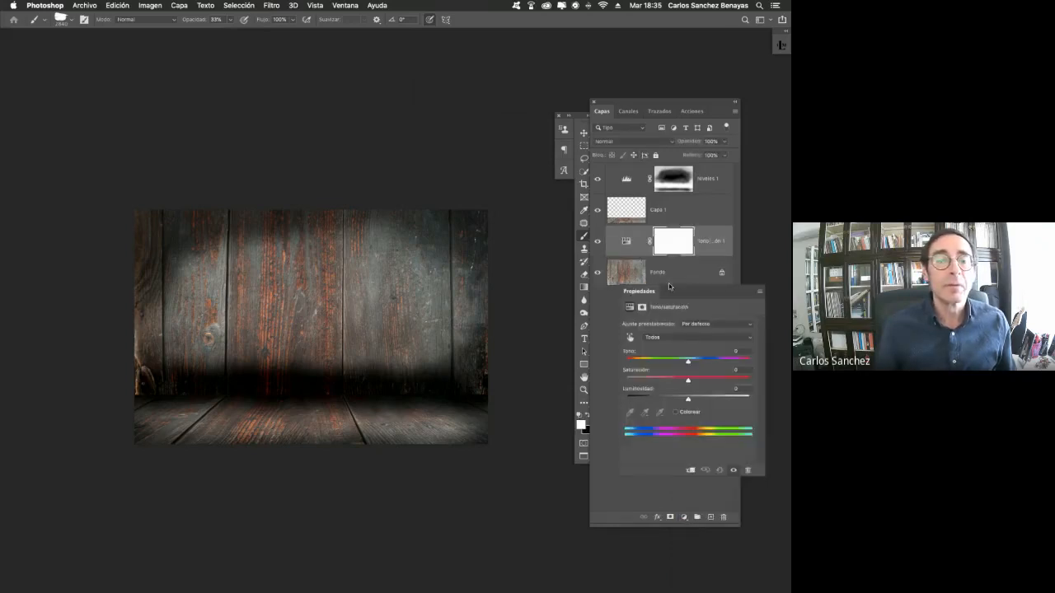
pyautogui.moveTo(682, 290); pyautogui.dragTo(537, 395)
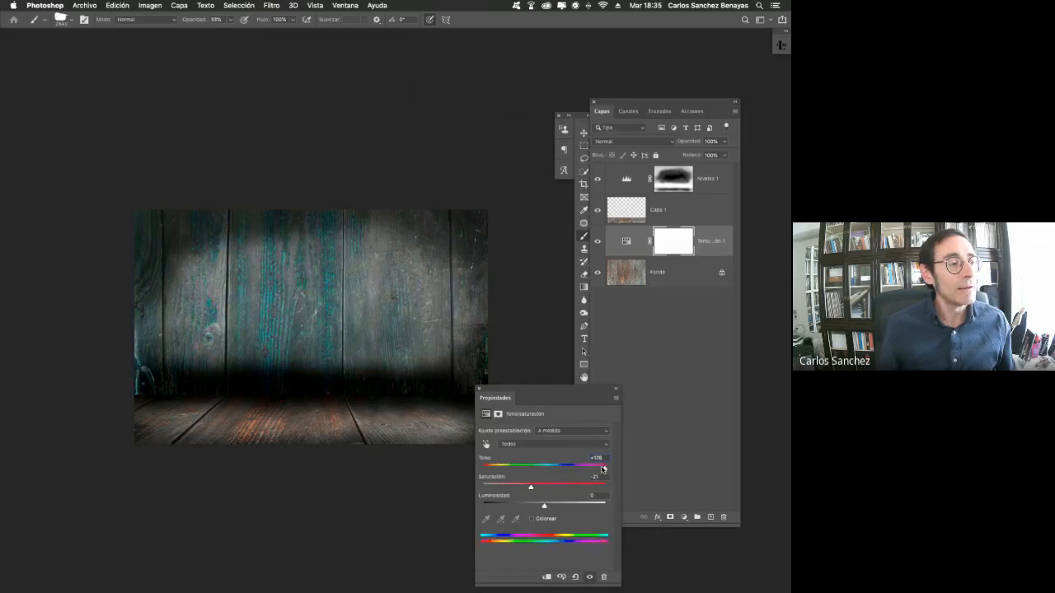
# Set the wall's saturation to -21 and lightness to -27 while adjusting its hue, and show the image without the panels
pyautogui.moveTo(602, 468); pyautogui.dragTo(565, 473)
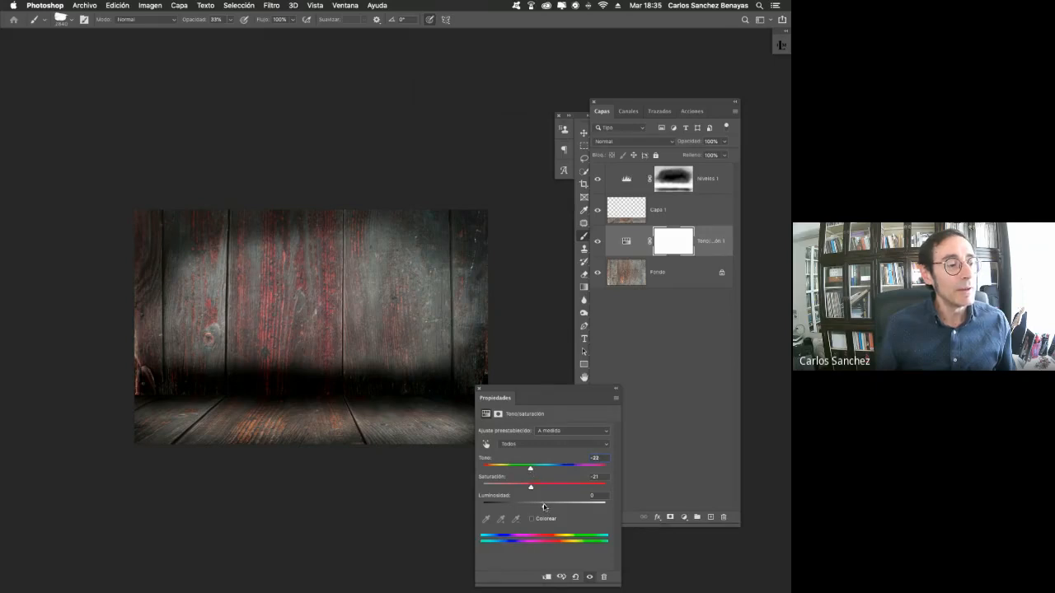
pyautogui.moveTo(543, 507); pyautogui.dragTo(536, 508)
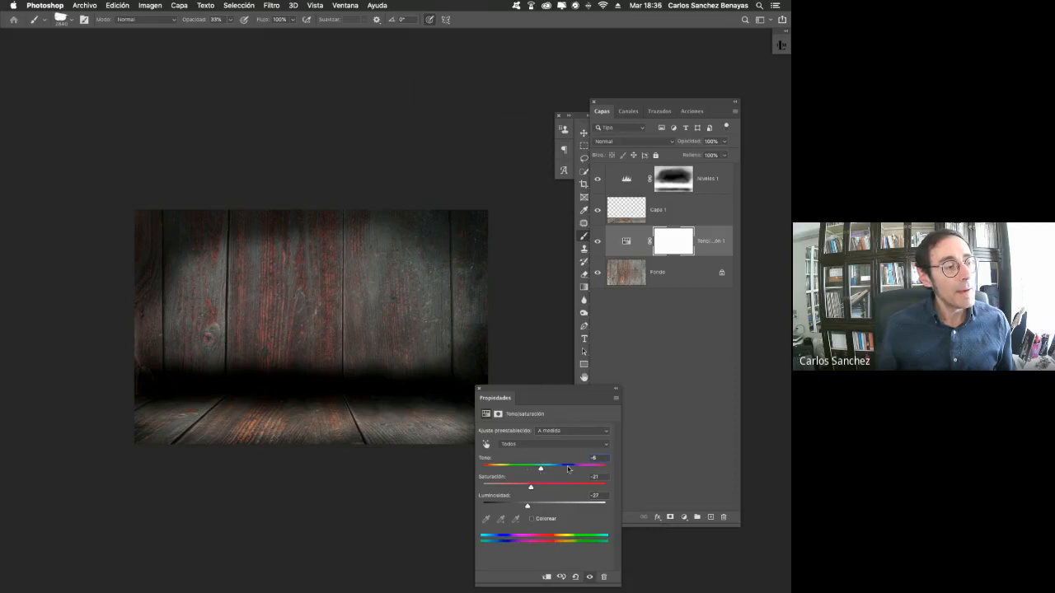
pyautogui.click(478, 389)
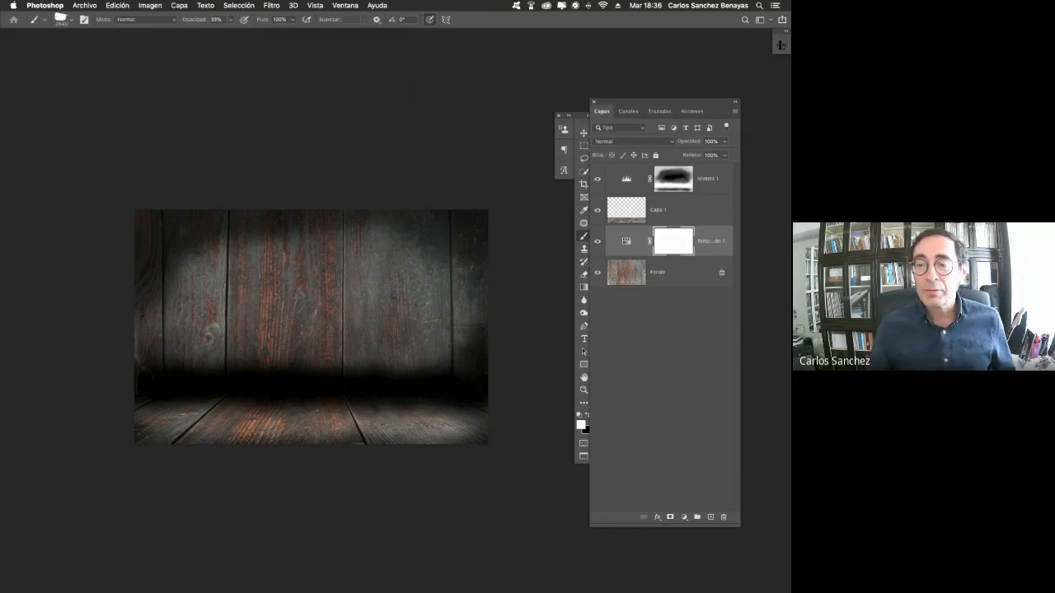
pyautogui.press('Tab')
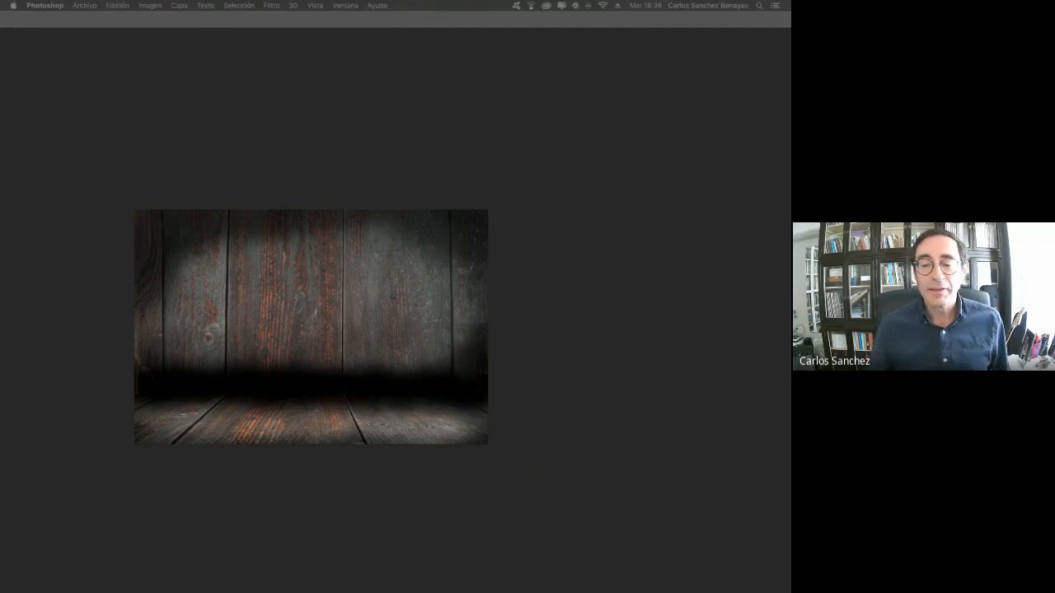